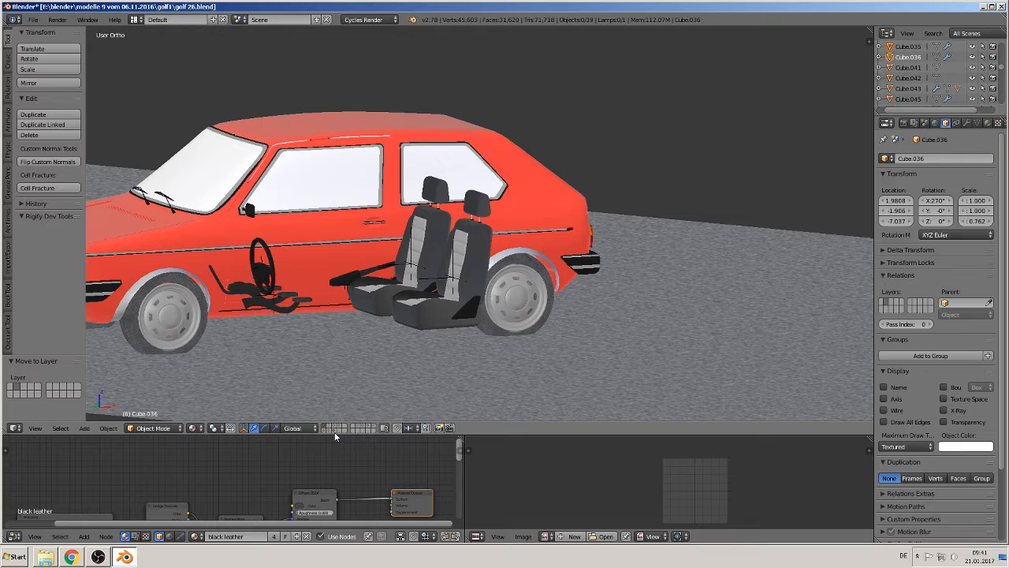
Step: Show only the layer holding the dashboard model and bring its instrument cluster into close view
{"action": "left_click", "coordinate": [337, 430]}
{"action": "scroll", "coordinate": [412, 362], "scroll_direction": "down", "scroll_amount": 5}
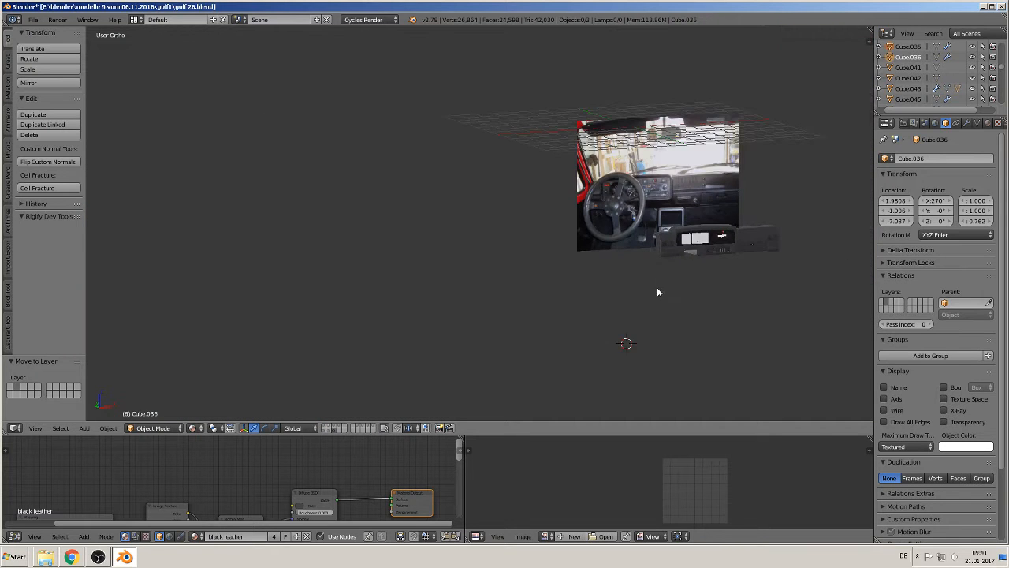
{"action": "scroll", "coordinate": [462, 337], "scroll_direction": "up", "scroll_amount": 8}
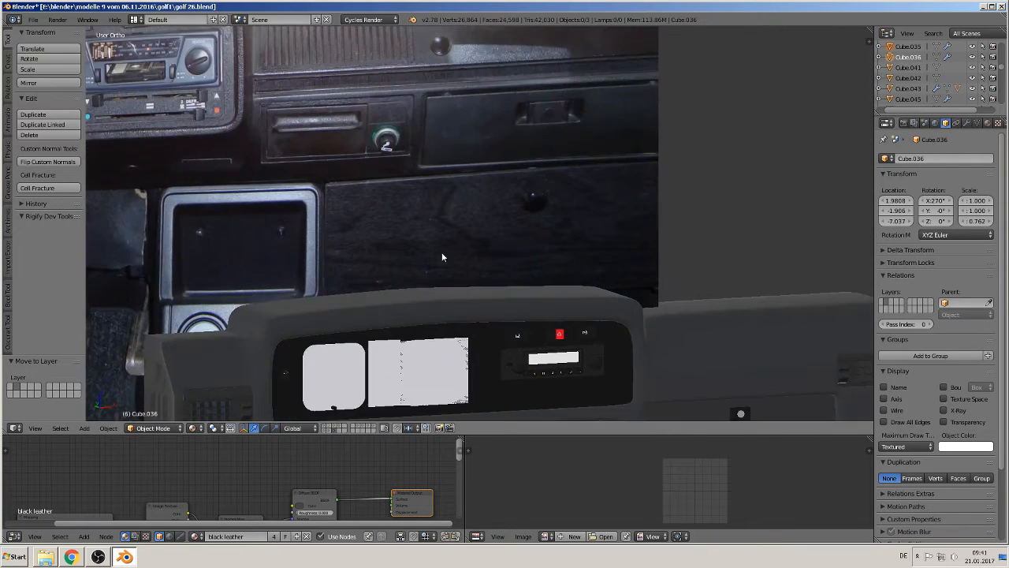
{"action": "middle_click_drag", "start_coordinate": [442, 257], "coordinate": [441, 146], "text": "shift"}
{"action": "scroll", "coordinate": [446, 239], "scroll_direction": "up", "scroll_amount": 4}
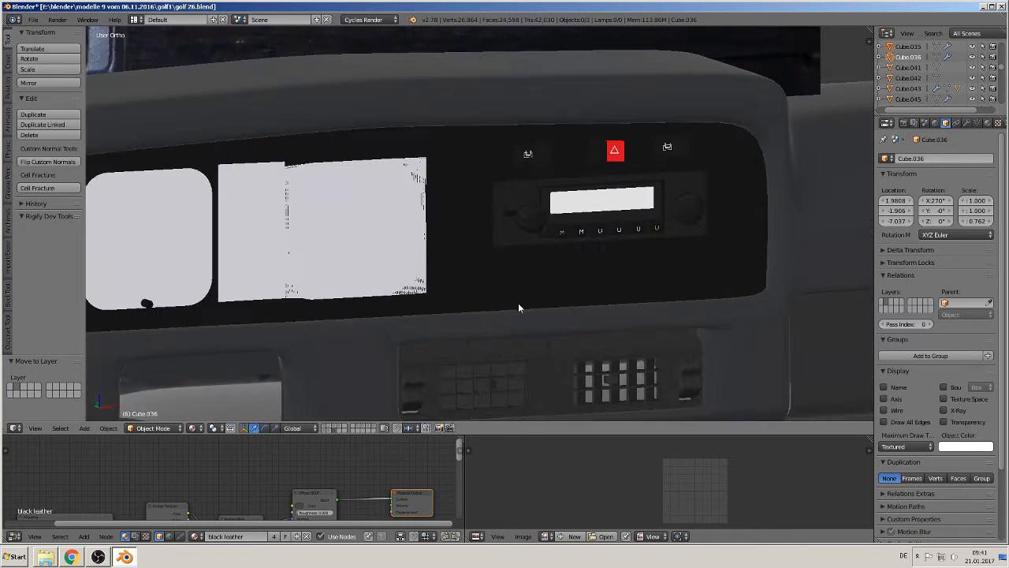
{"action": "middle_click_drag", "start_coordinate": [393, 271], "coordinate": [522, 264], "text": "shift"}
{"action": "scroll", "coordinate": [513, 270], "scroll_direction": "up", "scroll_amount": 3}
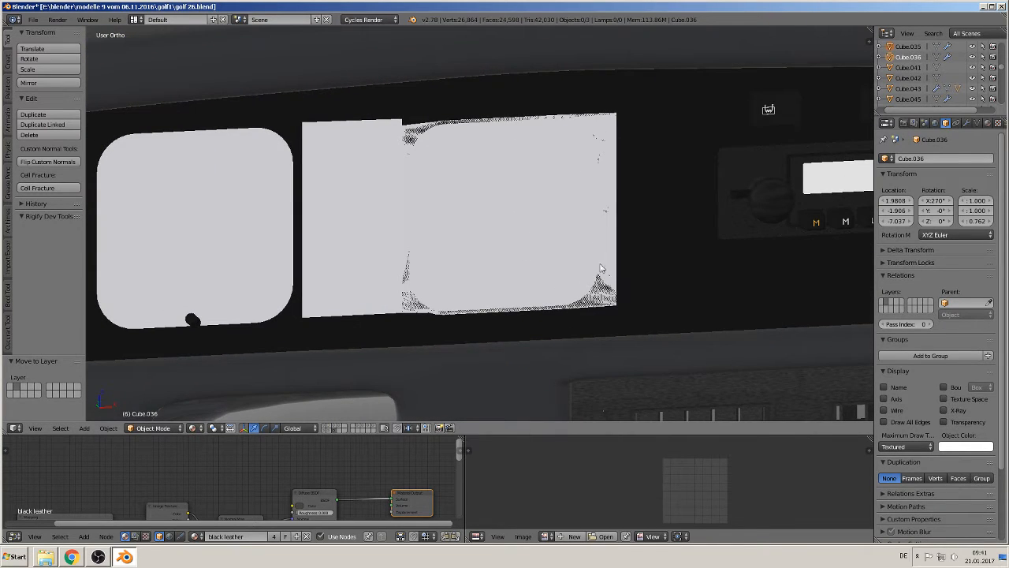
Step: Start the Screencast Keys display for the 3D view
{"action": "right_click", "coordinate": [605, 126]}
{"action": "key", "text": "Tab"}
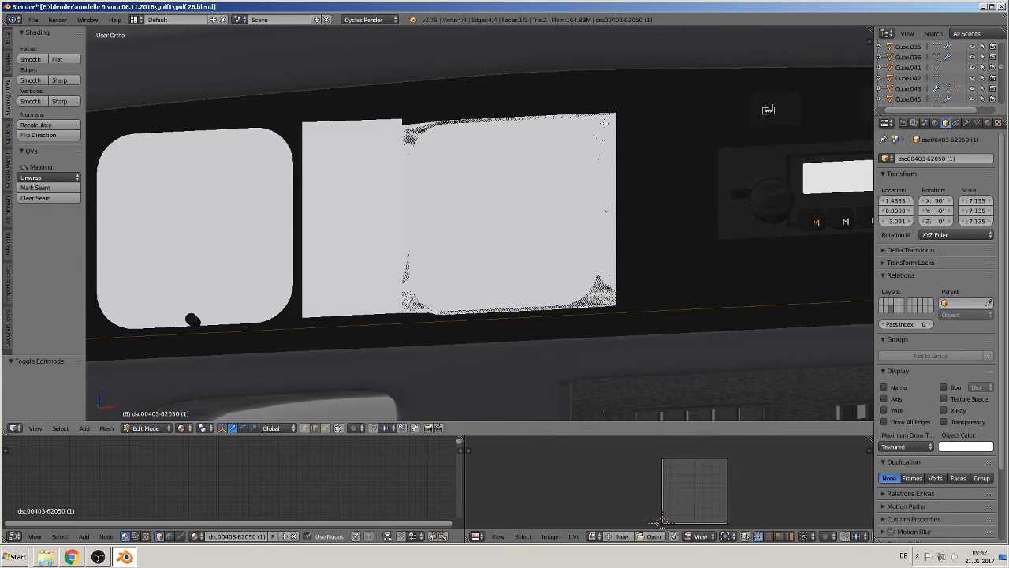
{"action": "key", "text": "n"}
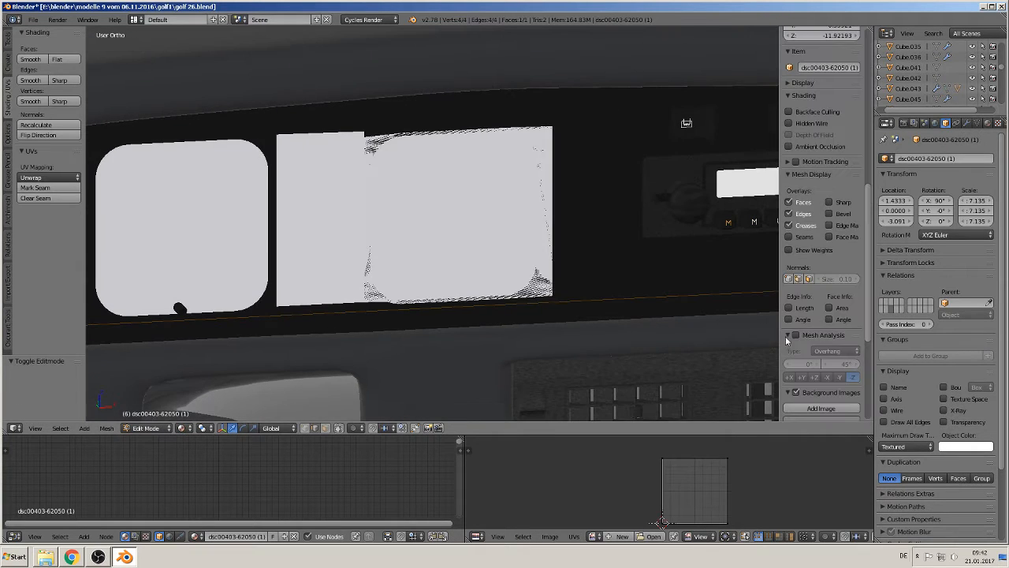
{"action": "scroll", "coordinate": [788, 339], "scroll_direction": "down", "scroll_amount": 6}
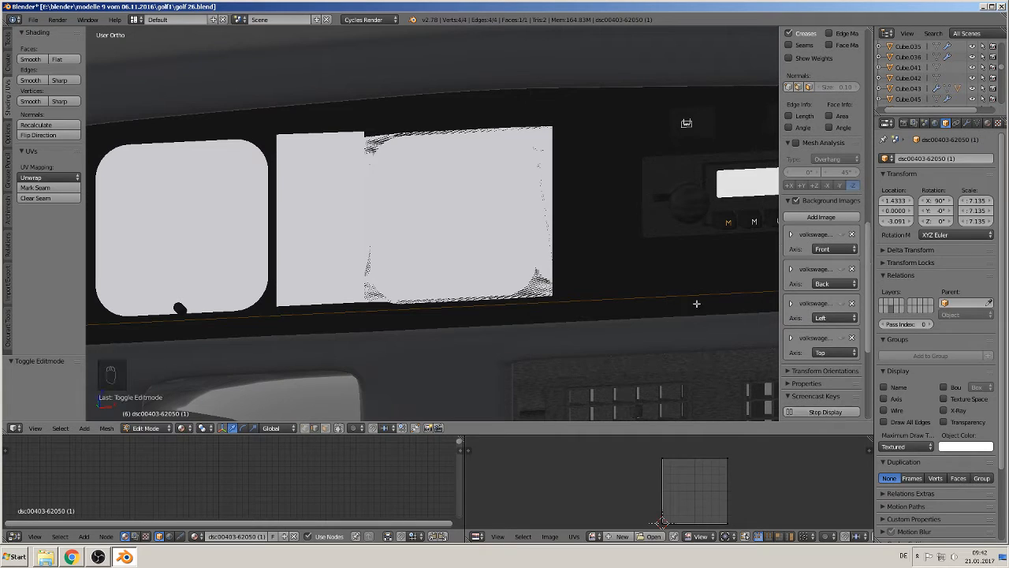
{"action": "key", "text": "n"}
{"action": "scroll", "coordinate": [675, 255], "scroll_direction": "up", "scroll_amount": 4}
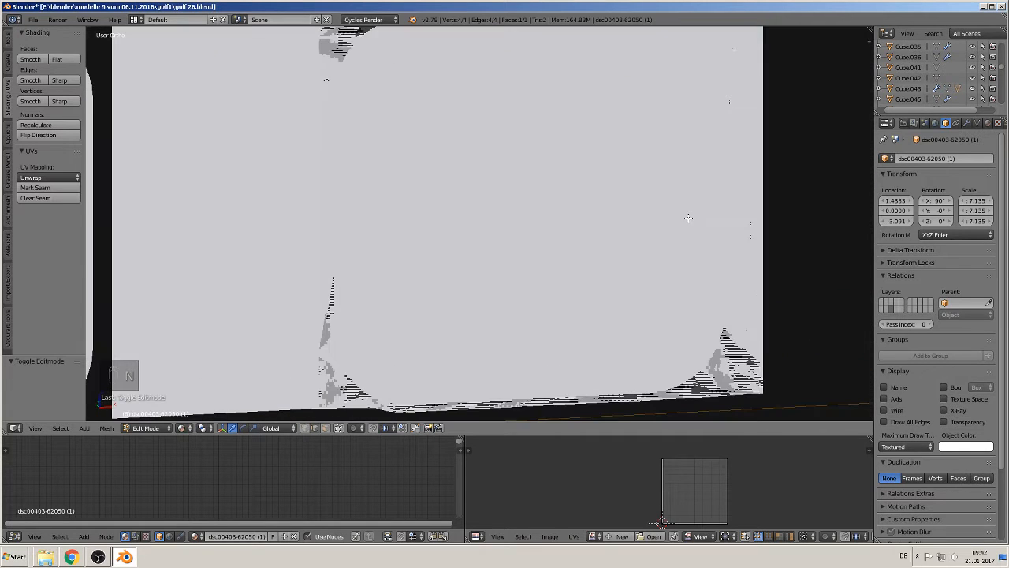
{"action": "key", "text": "Tab"}
{"action": "scroll", "coordinate": [676, 230], "scroll_direction": "down", "scroll_amount": 5}
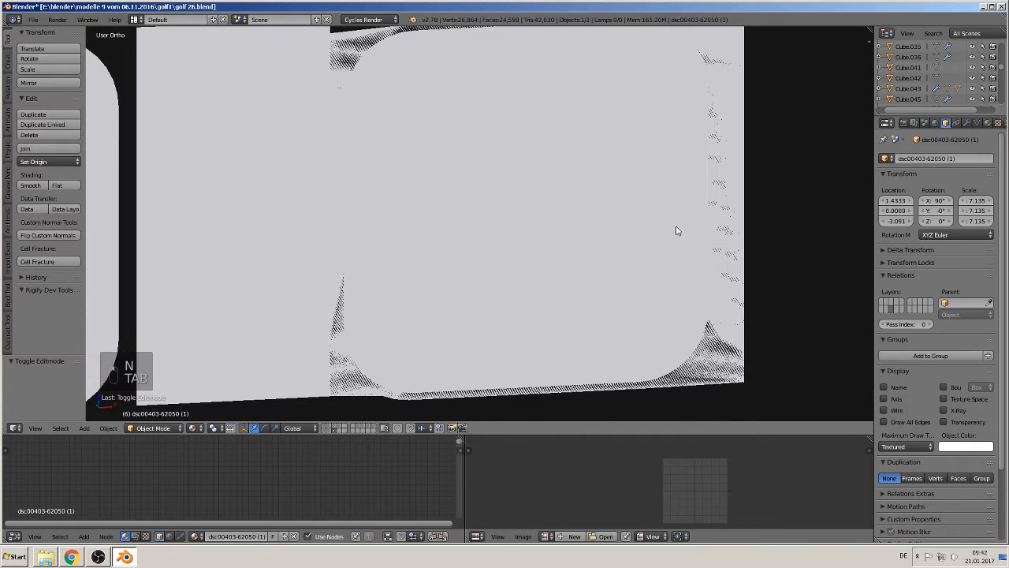
Step: Delete the vertices of the stray face overlapping the rev counter's upper right corner in the dashboard mesh
{"action": "right_click", "coordinate": [569, 160]}
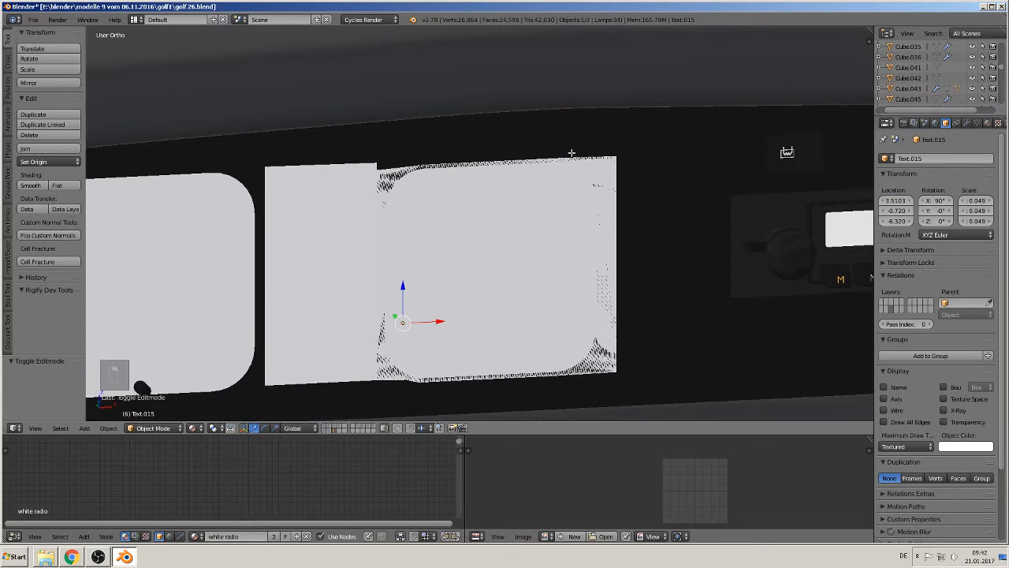
{"action": "key", "text": "Tab"}
{"action": "scroll", "coordinate": [585, 182], "scroll_direction": "up", "scroll_amount": 2}
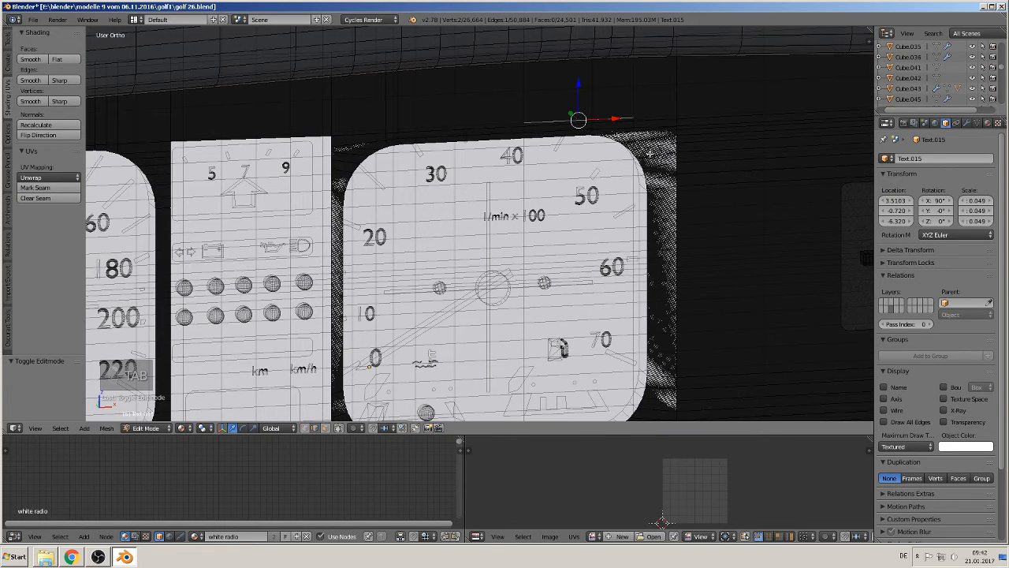
{"action": "left_click", "coordinate": [325, 429]}
{"action": "right_click", "coordinate": [661, 173]}
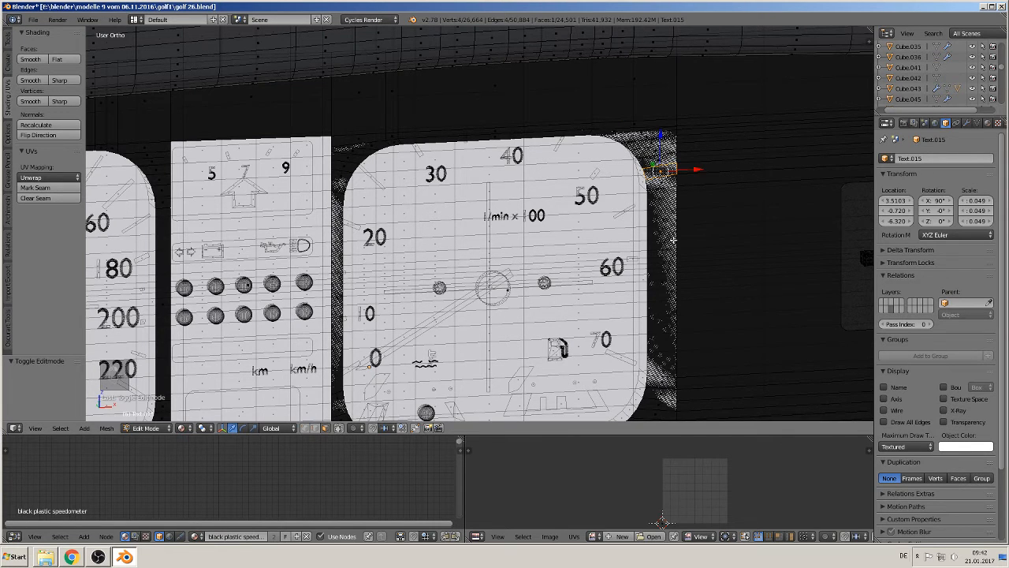
{"action": "middle_click_drag", "start_coordinate": [666, 235], "coordinate": [578, 247], "text": "shift"}
{"action": "key", "text": "x"}
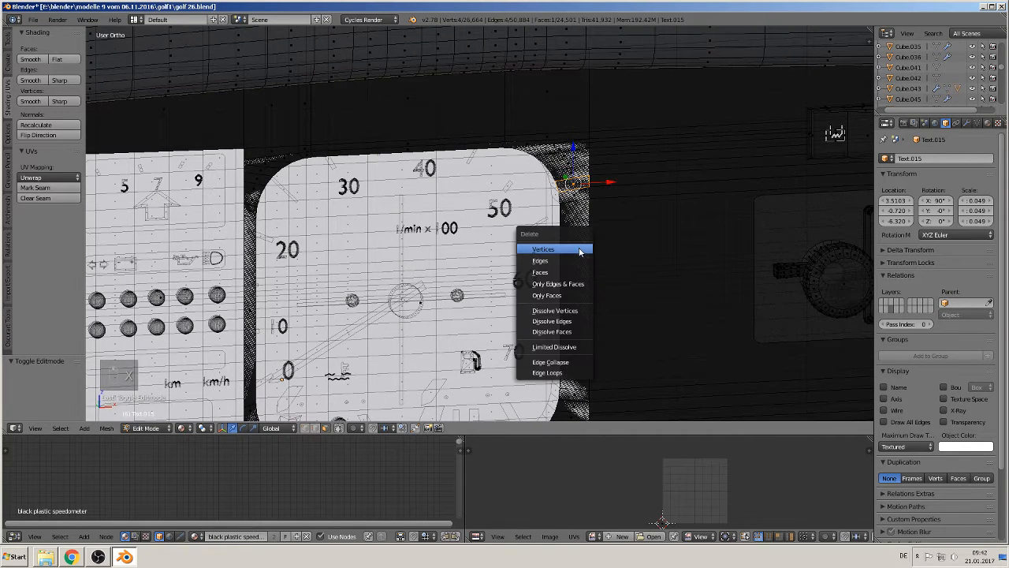
{"action": "left_click", "coordinate": [582, 248]}
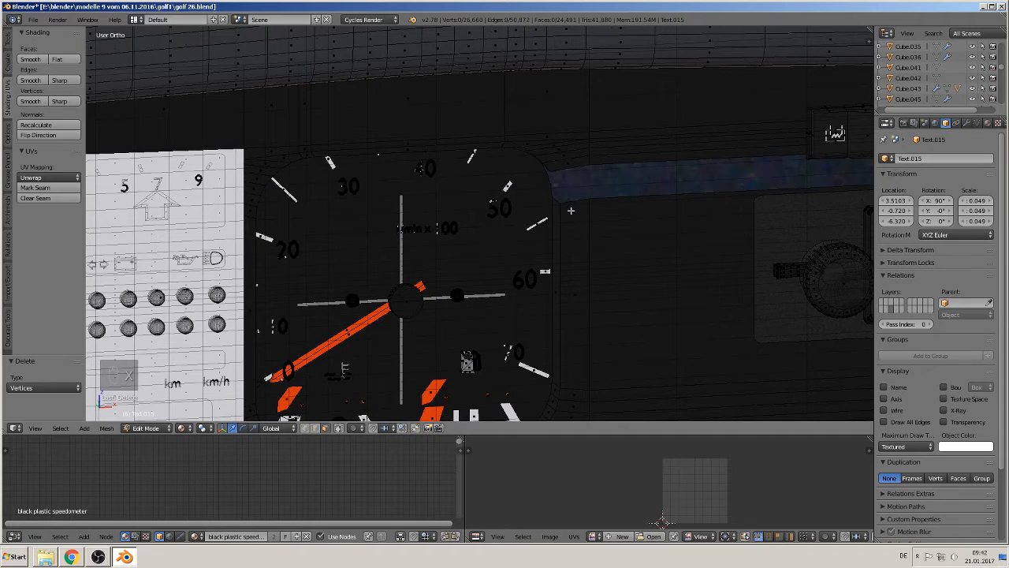
Step: Fill the part of the gap directly beside the rev counter's upper right corner with a face between its two short opposite edges
{"action": "scroll", "coordinate": [505, 277], "scroll_direction": "up", "scroll_amount": 2}
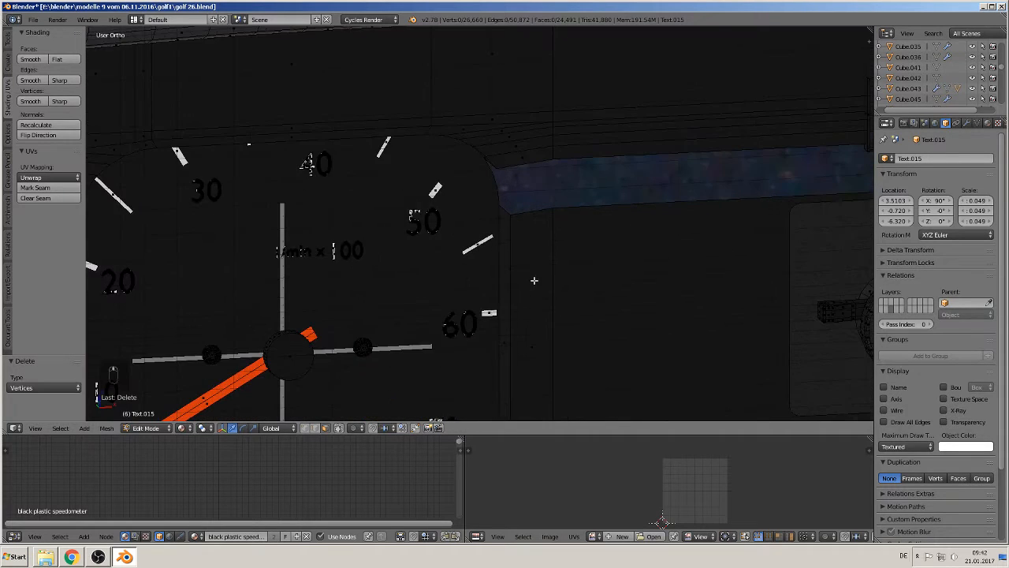
{"action": "middle_click_drag", "start_coordinate": [534, 279], "coordinate": [442, 372]}
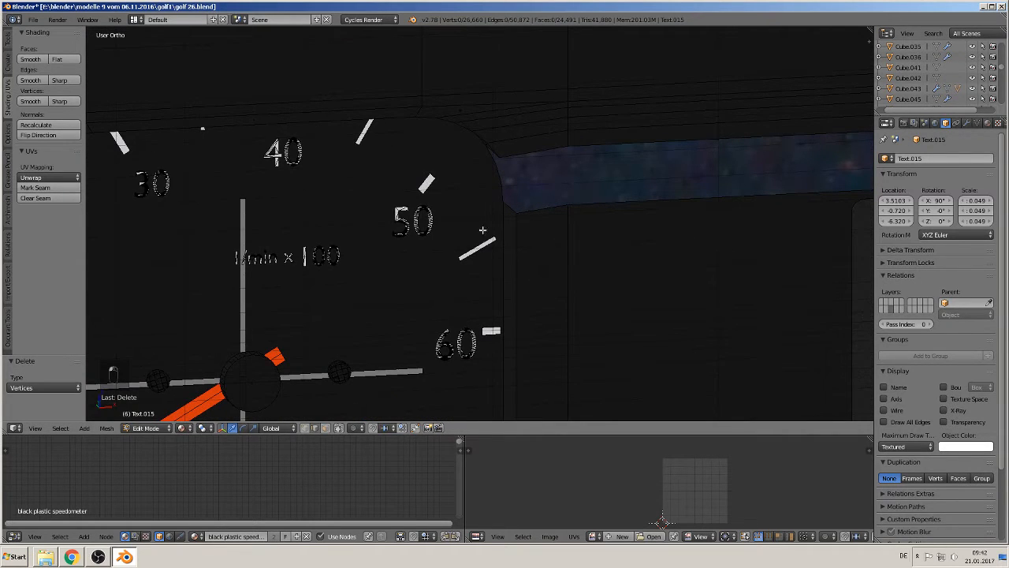
{"action": "right_click", "coordinate": [519, 208]}
{"action": "middle_click_drag", "start_coordinate": [517, 207], "coordinate": [546, 175]}
{"action": "right_click", "coordinate": [497, 149], "text": "shift"}
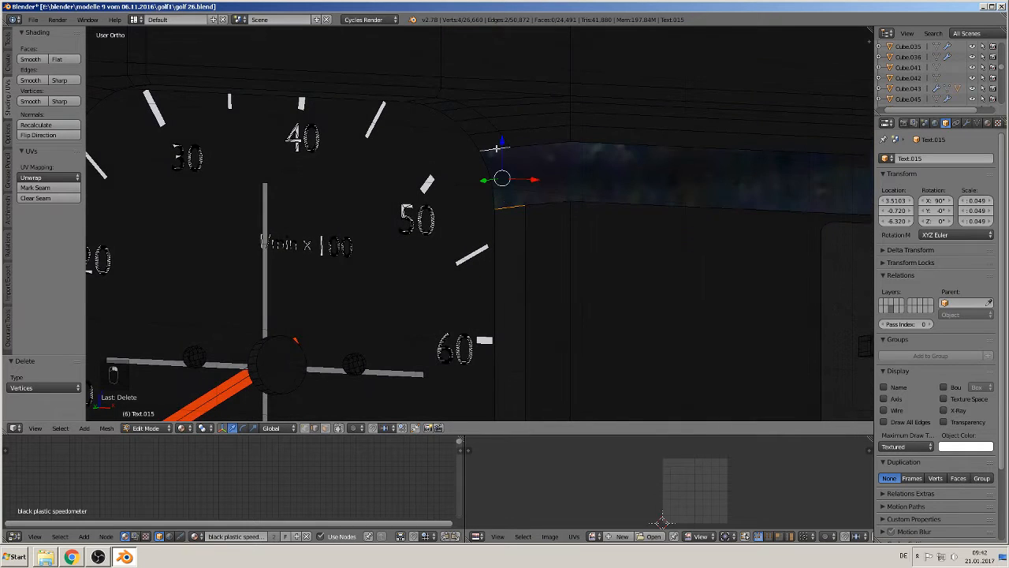
{"action": "key", "text": "f"}
Step: Bridge the next short section of the gap with a face between its upper and lower edges
{"action": "right_click", "coordinate": [548, 198]}
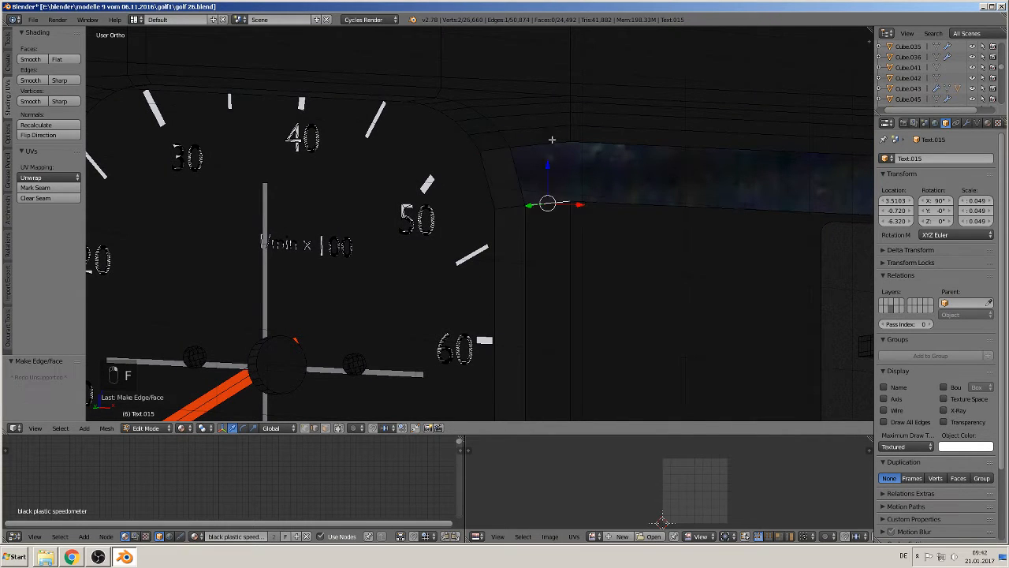
{"action": "right_click", "coordinate": [549, 143], "text": "shift"}
{"action": "right_click", "coordinate": [535, 144]}
{"action": "right_click", "coordinate": [542, 202], "text": "shift"}
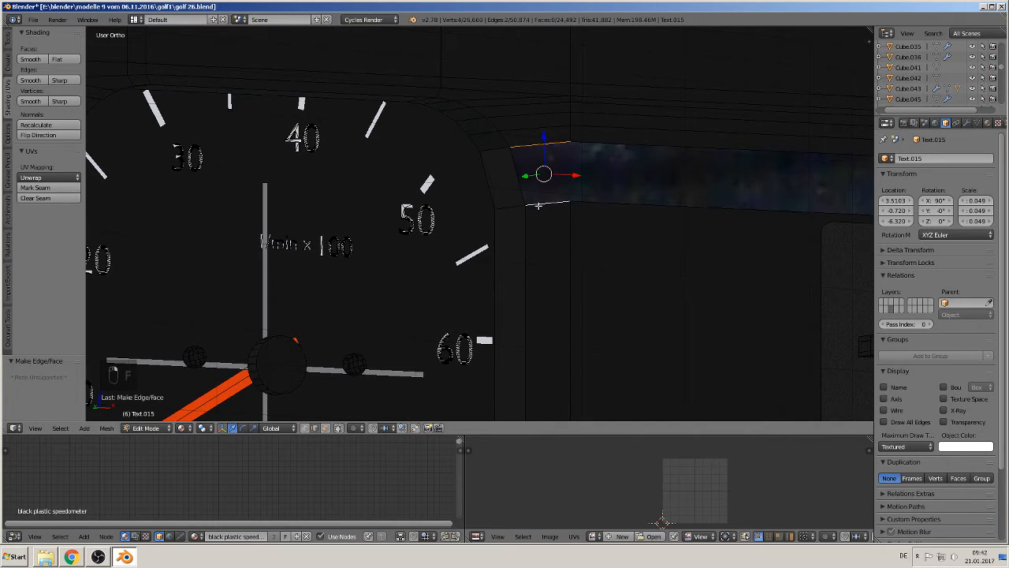
{"action": "key", "text": "f"}
Step: Close the remaining long strip towards the radio with a face between its upper and lower edges
{"action": "right_click", "coordinate": [614, 202]}
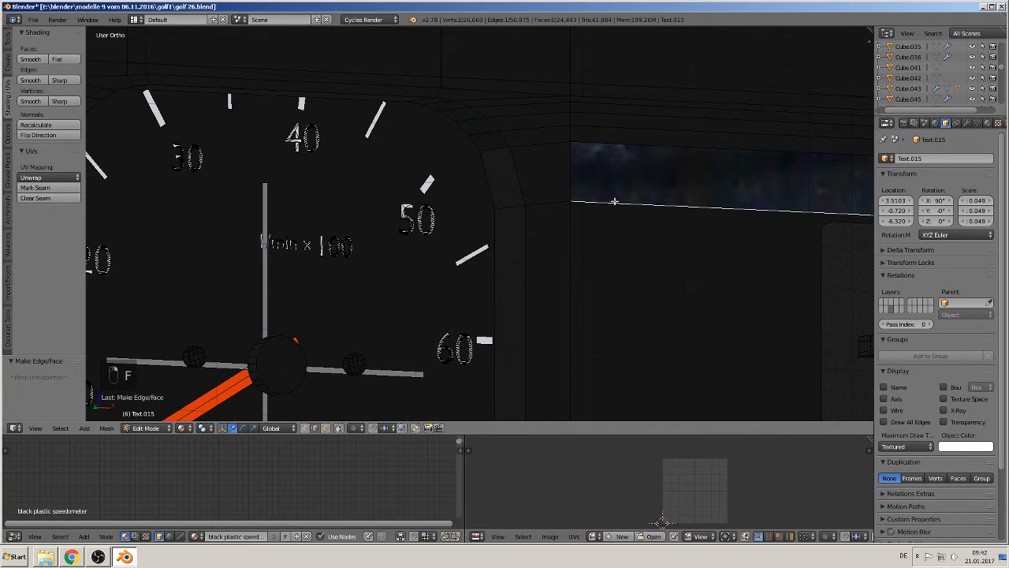
{"action": "right_click", "coordinate": [635, 144], "text": "shift"}
{"action": "key", "text": "f"}
{"action": "scroll", "coordinate": [633, 175], "scroll_direction": "down", "scroll_amount": 6}
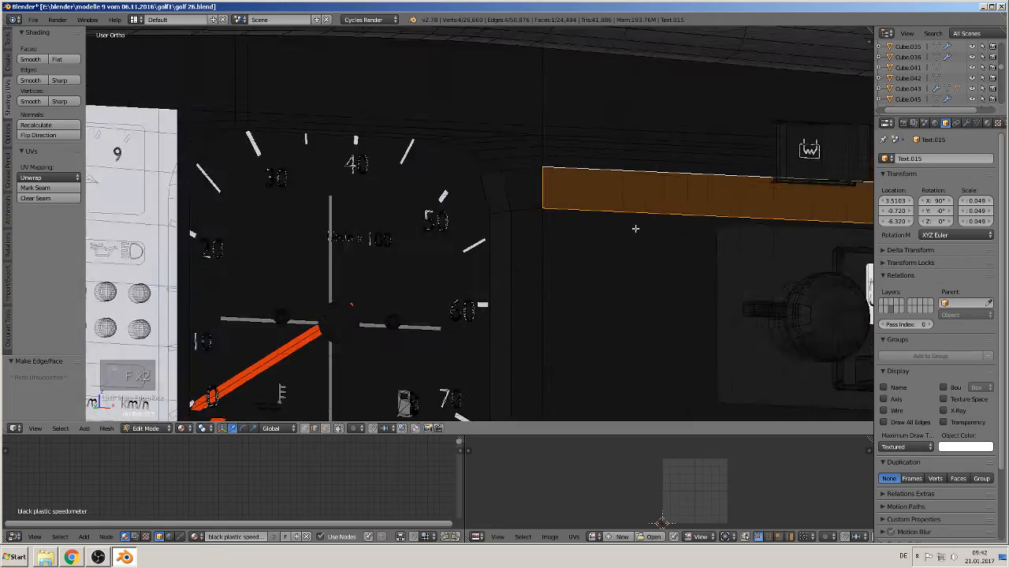
Step: Select the edge loop around the rev counter opening and fill it with a single face
{"action": "scroll", "coordinate": [524, 260], "scroll_direction": "up", "scroll_amount": 3}
{"action": "middle_click_drag", "start_coordinate": [457, 277], "coordinate": [693, 203], "text": "shift"}
{"action": "scroll", "coordinate": [653, 187], "scroll_direction": "up", "scroll_amount": 2}
{"action": "right_click", "coordinate": [737, 189], "text": "alt"}
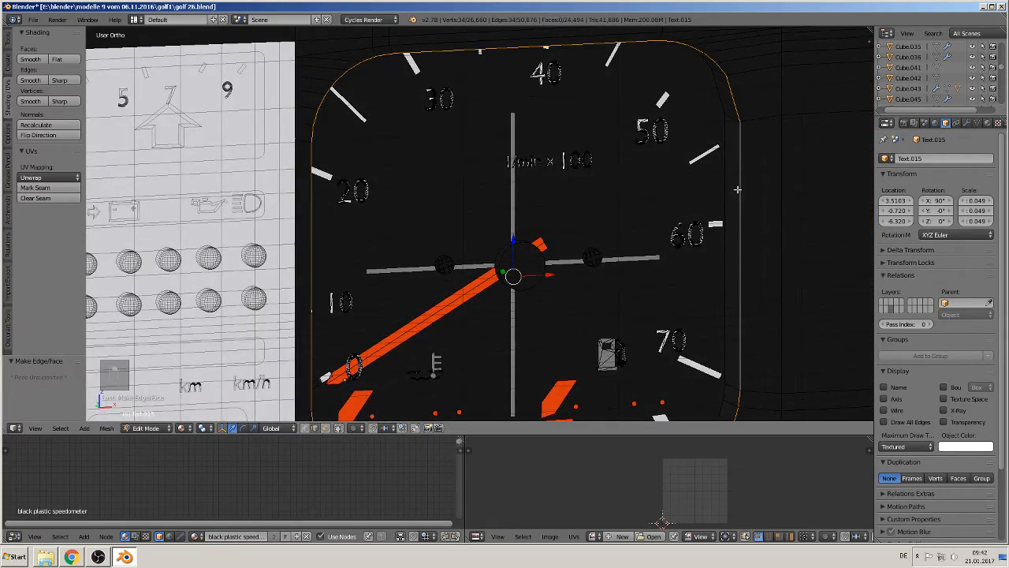
{"action": "key", "text": "f"}
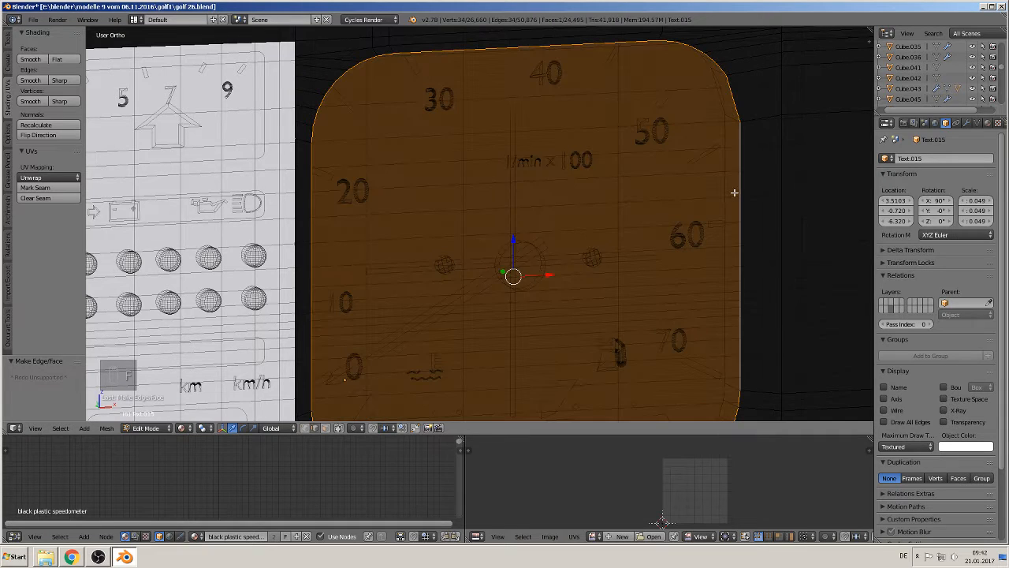
Step: Check the speedometer cover's material and assign the same "scheinwerfer glas" material to the new rev counter face
{"action": "left_click", "coordinate": [989, 124]}
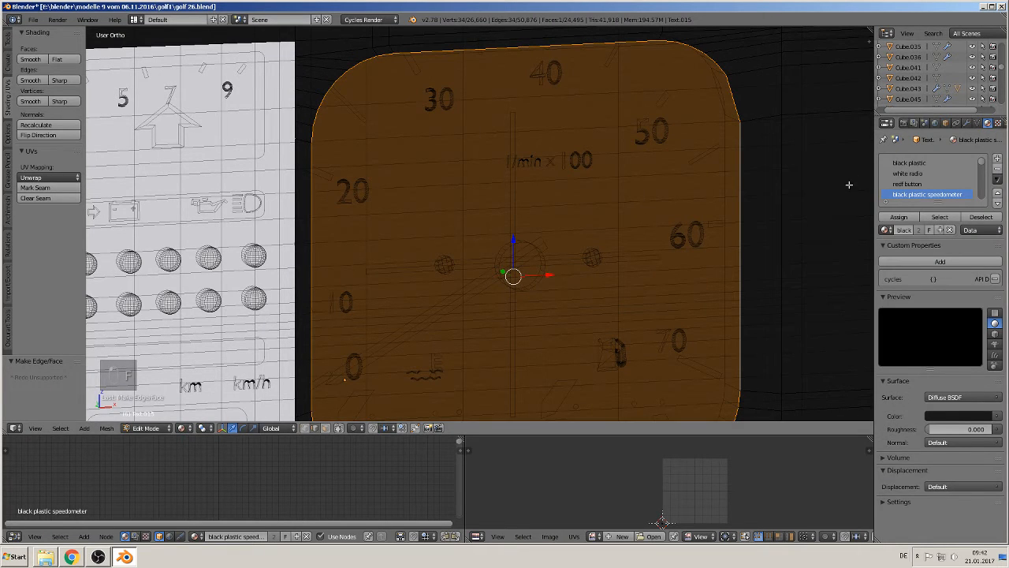
{"action": "middle_click_drag", "start_coordinate": [709, 229], "coordinate": [511, 233]}
{"action": "scroll", "coordinate": [511, 233], "scroll_direction": "down", "scroll_amount": 3}
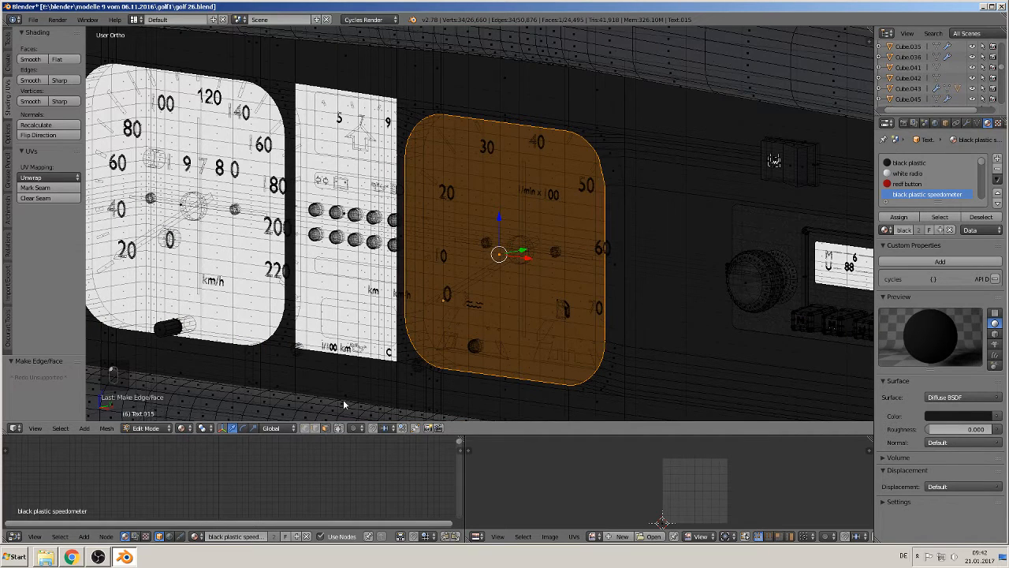
{"action": "right_click", "coordinate": [179, 203]}
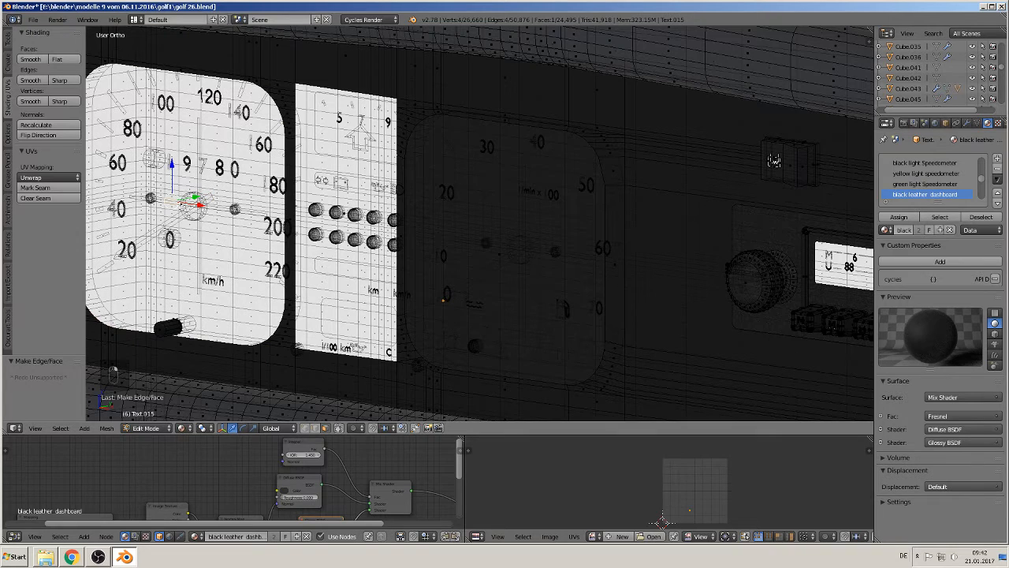
{"action": "right_click", "coordinate": [180, 205]}
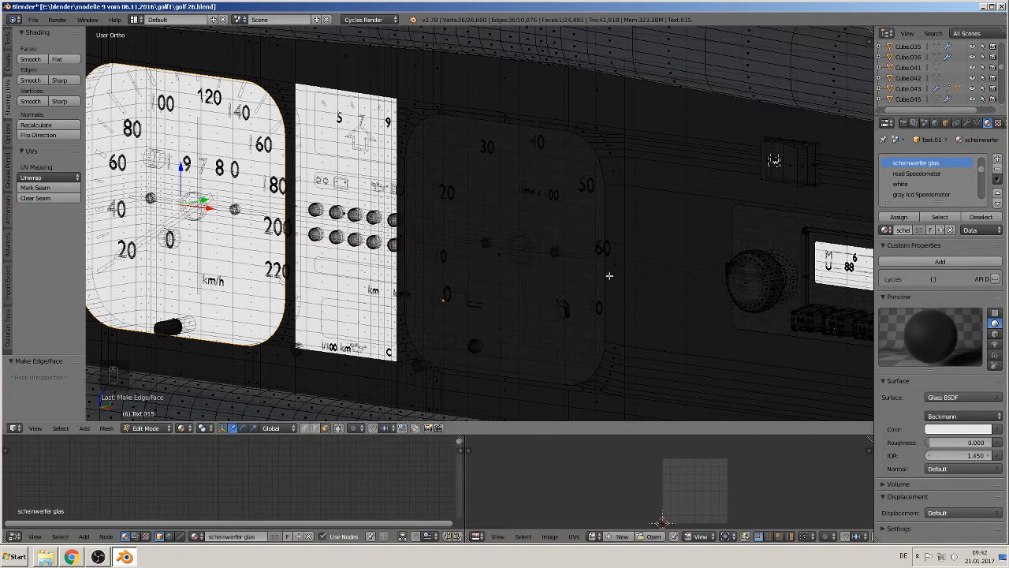
{"action": "right_click", "coordinate": [500, 252]}
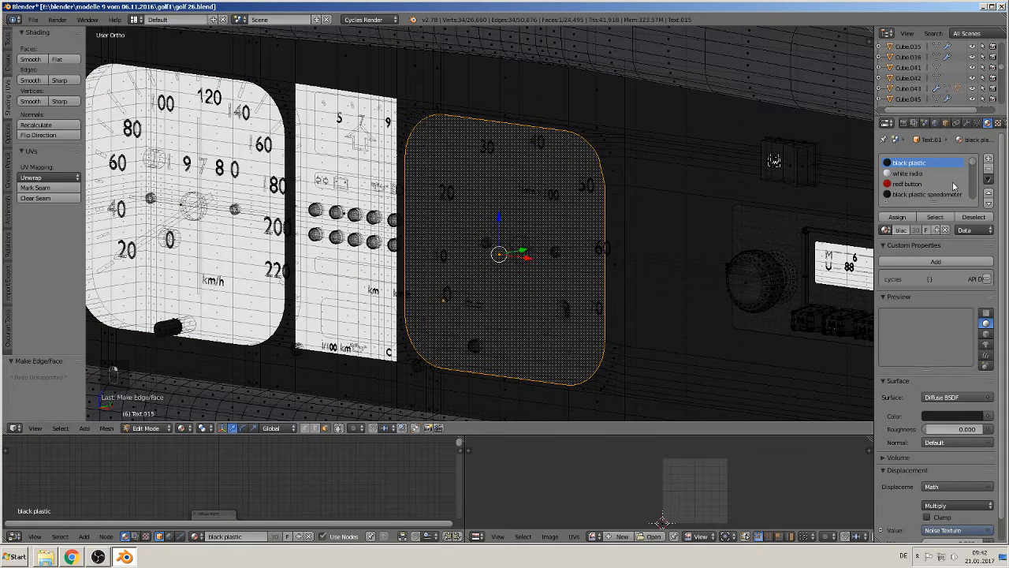
{"action": "scroll", "coordinate": [975, 165], "scroll_direction": "down", "scroll_amount": 1}
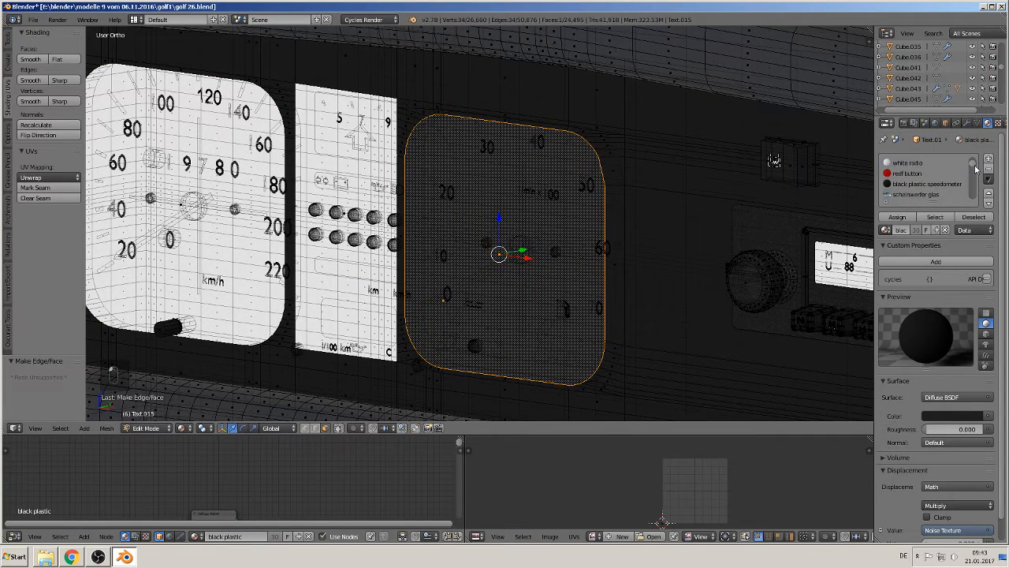
{"action": "left_click", "coordinate": [934, 195]}
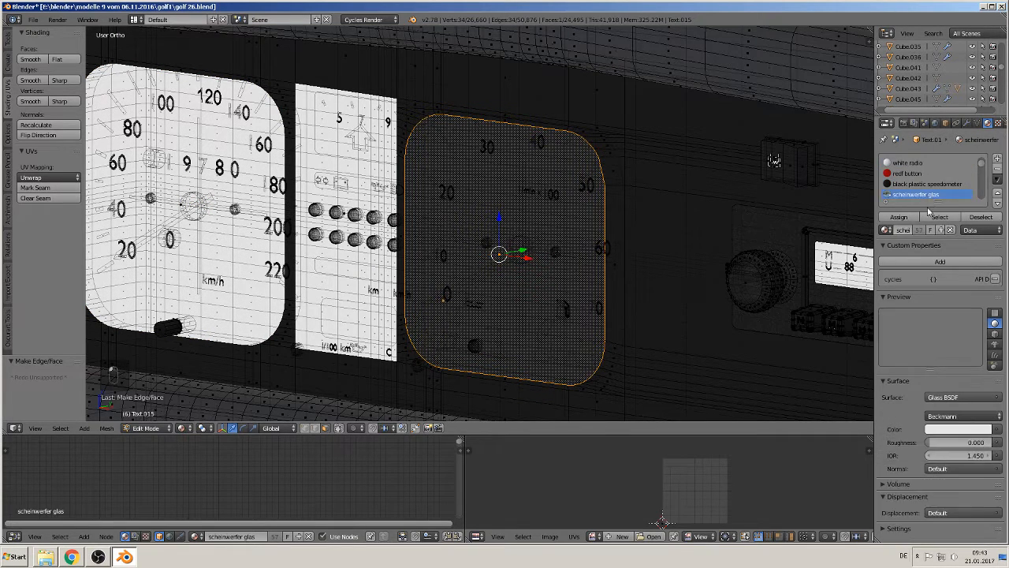
{"action": "left_click", "coordinate": [889, 218]}
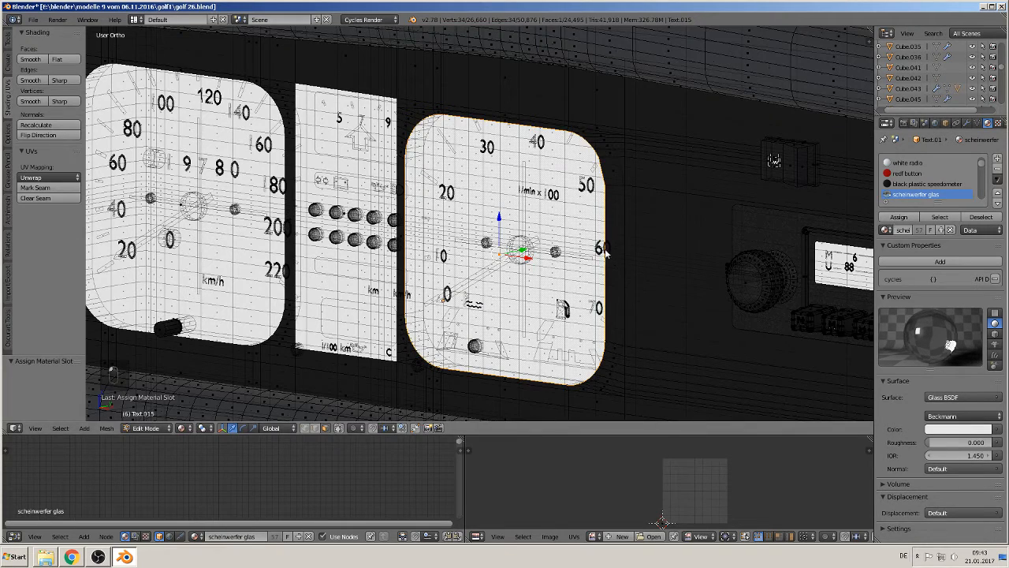
Step: Leave mesh editing and examine the repaired instrument covers and the whole dashboard from several distances and angles
{"action": "key", "text": "Tab"}
{"action": "scroll", "coordinate": [600, 258], "scroll_direction": "down", "scroll_amount": 6}
{"action": "middle_click_drag", "start_coordinate": [594, 264], "coordinate": [622, 252]}
{"action": "scroll", "coordinate": [635, 268], "scroll_direction": "down", "scroll_amount": 3}
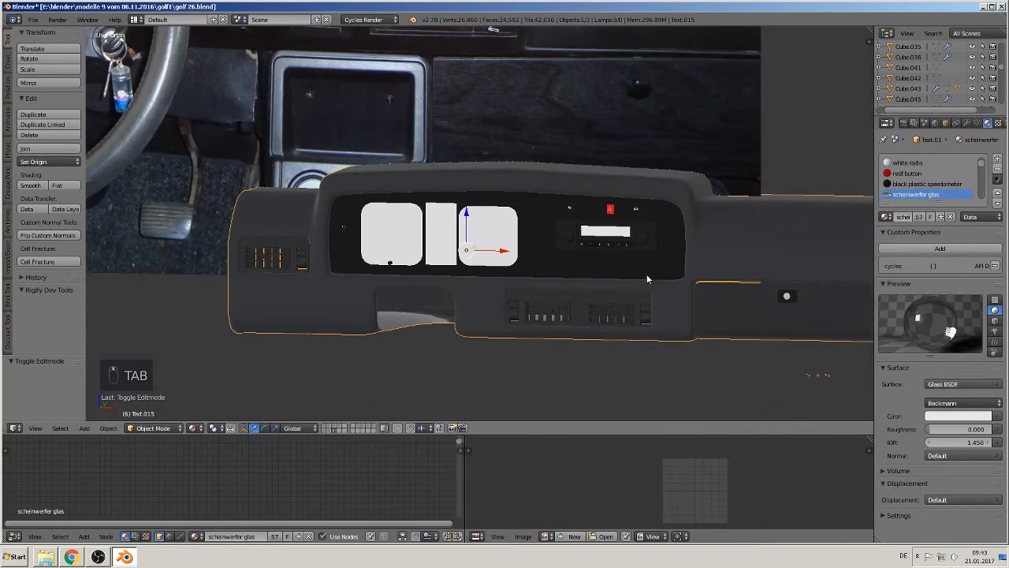
{"action": "scroll", "coordinate": [629, 282], "scroll_direction": "up", "scroll_amount": 3}
{"action": "middle_click_drag", "start_coordinate": [628, 292], "coordinate": [649, 289]}
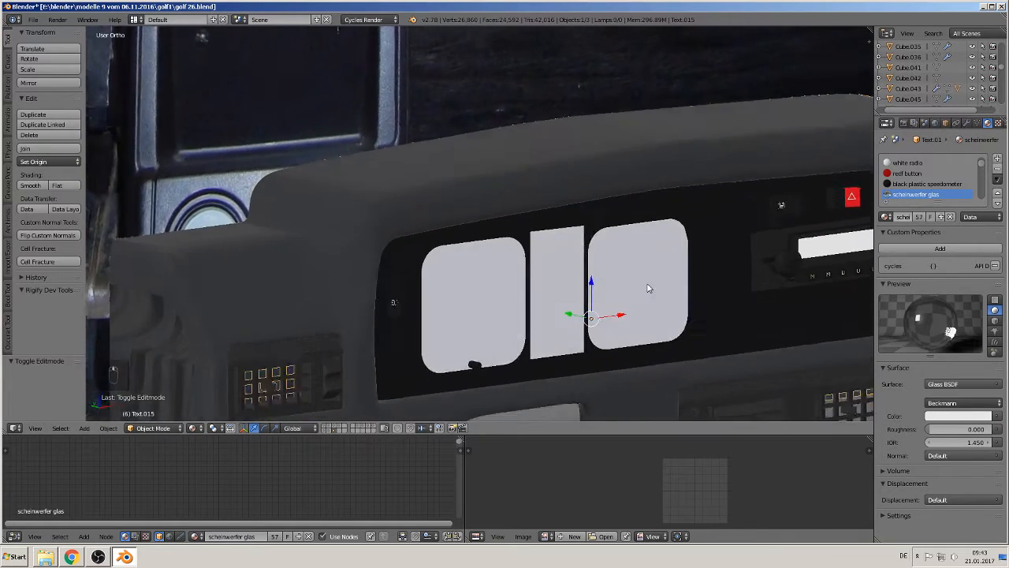
{"action": "scroll", "coordinate": [618, 296], "scroll_direction": "up", "scroll_amount": 4}
{"action": "scroll", "coordinate": [512, 302], "scroll_direction": "up", "scroll_amount": 6}
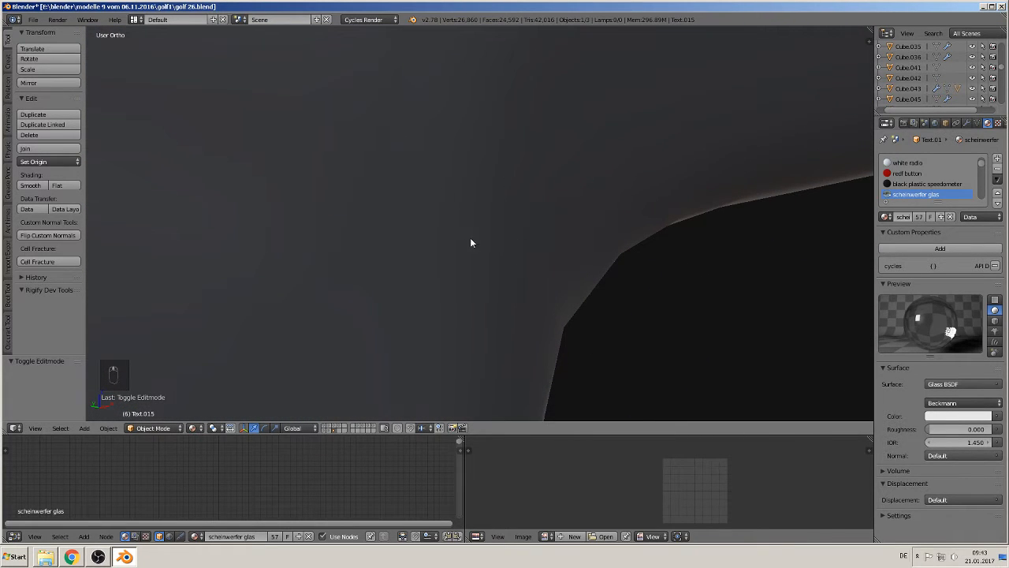
{"action": "scroll", "coordinate": [470, 242], "scroll_direction": "down", "scroll_amount": 10}
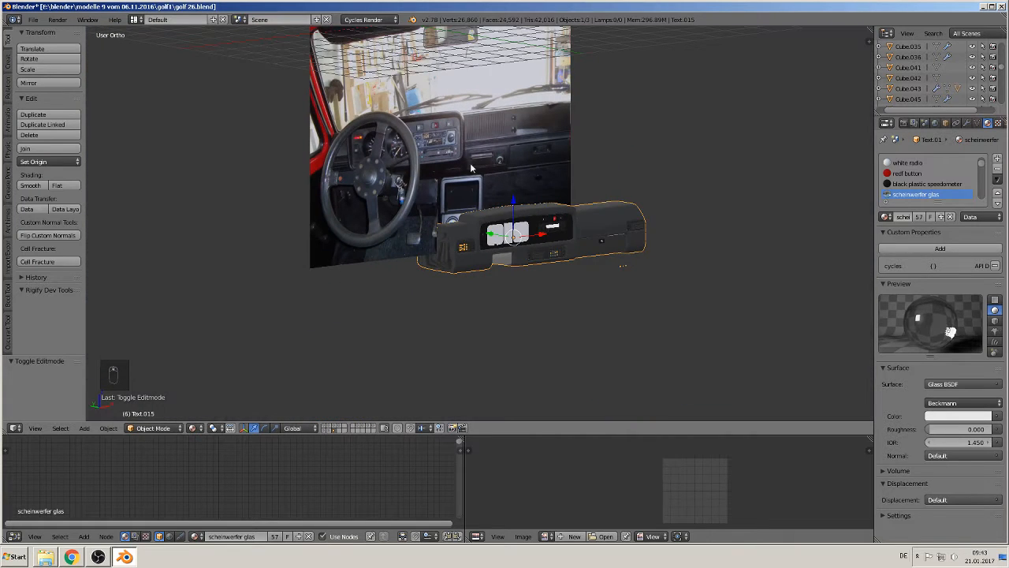
Step: Delete the interior reference photo plane behind the dashboard
{"action": "right_click", "coordinate": [489, 139]}
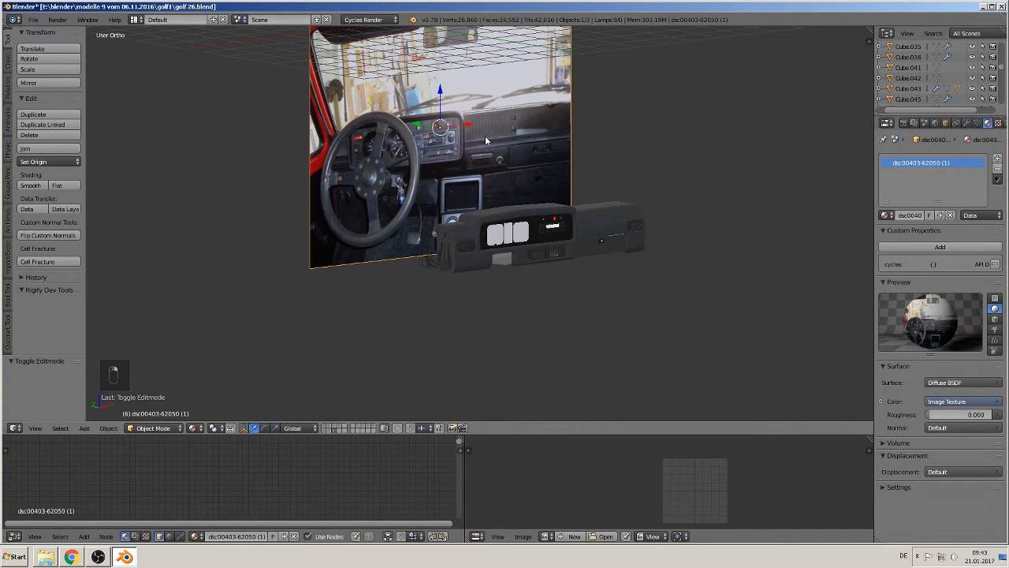
{"action": "key", "text": "x"}
{"action": "left_click", "coordinate": [485, 137]}
Step: Enter mesh editing on the dashboard and select the sloped face directly above the right centre vent grille
{"action": "scroll", "coordinate": [541, 233], "scroll_direction": "up", "scroll_amount": 5}
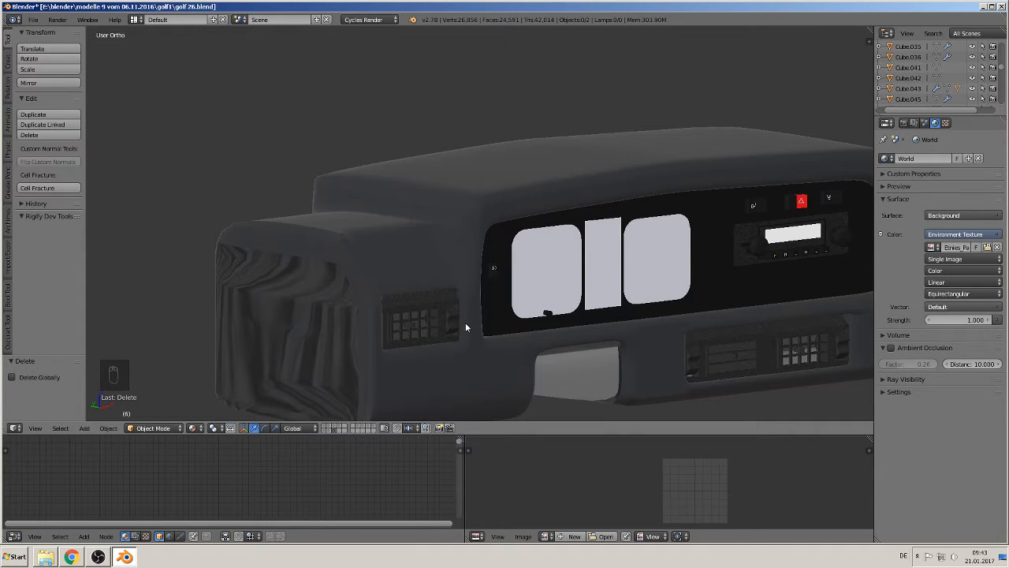
{"action": "middle_click_drag", "start_coordinate": [465, 325], "coordinate": [383, 315]}
{"action": "scroll", "coordinate": [443, 320], "scroll_direction": "up", "scroll_amount": 2}
{"action": "middle_click_drag", "start_coordinate": [530, 340], "coordinate": [719, 257], "text": "shift"}
{"action": "middle_click_drag", "start_coordinate": [562, 287], "coordinate": [191, 253], "text": "shift"}
{"action": "scroll", "coordinate": [538, 284], "scroll_direction": "up", "scroll_amount": 2}
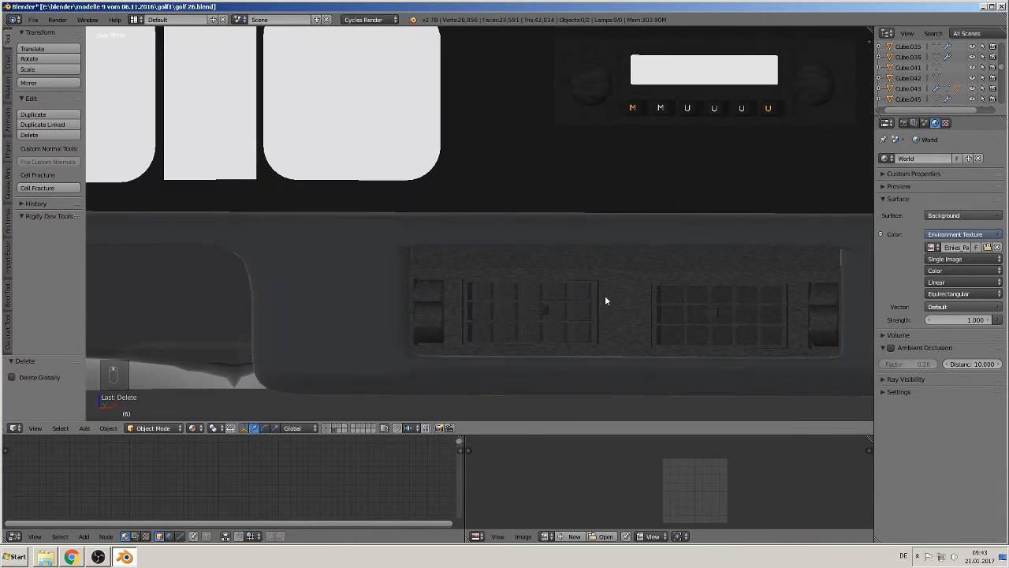
{"action": "middle_click_drag", "start_coordinate": [605, 296], "coordinate": [510, 298], "text": "shift"}
{"action": "scroll", "coordinate": [544, 305], "scroll_direction": "up", "scroll_amount": 2}
{"action": "right_click", "coordinate": [575, 273]}
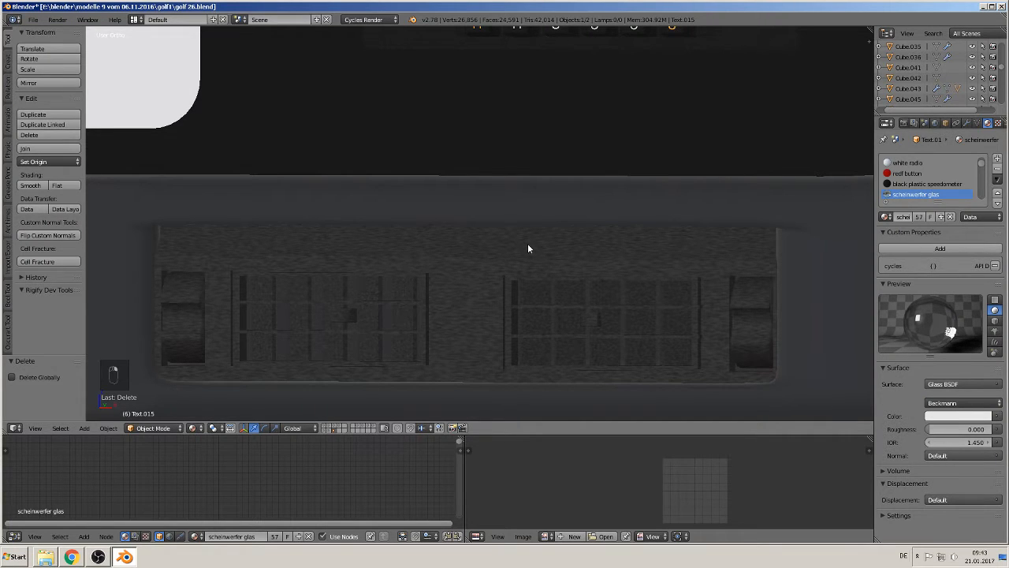
{"action": "key", "text": "Tab"}
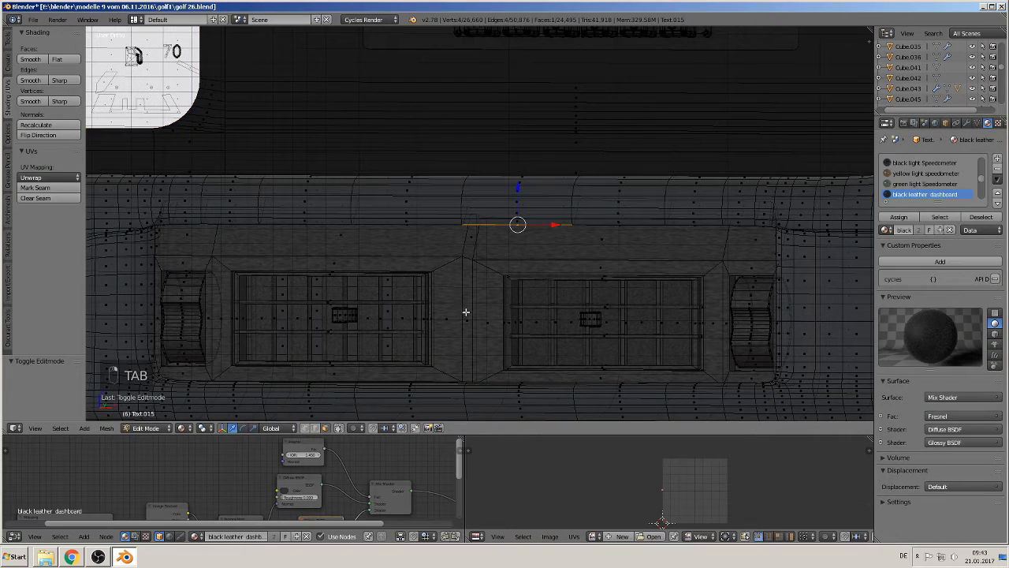
{"action": "right_click", "coordinate": [603, 262]}
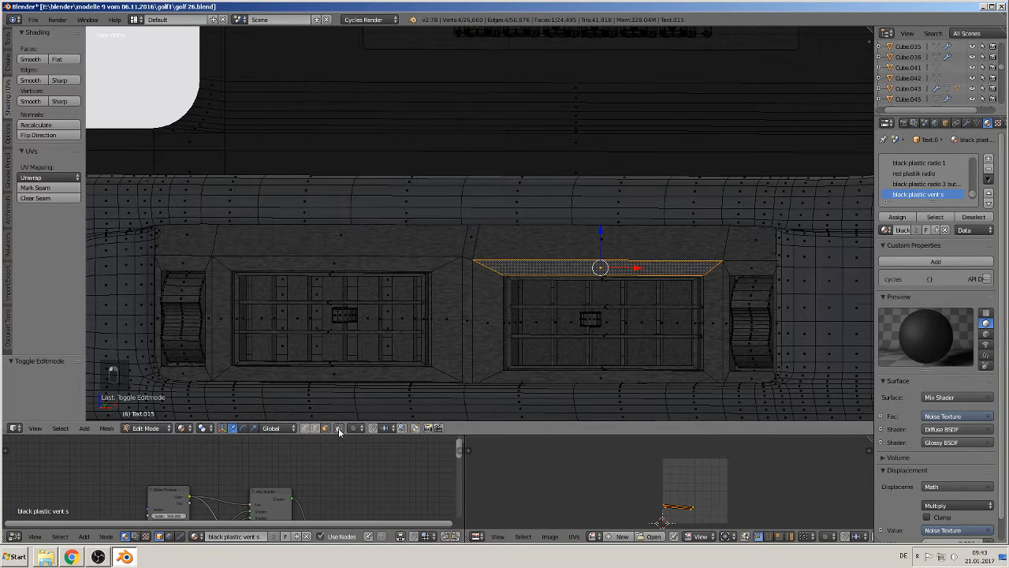
Step: Enlarge the node editor and set the Noise Texture scale of the "black plastic vent s" material to 2000
{"action": "scroll", "coordinate": [367, 477], "scroll_direction": "down", "scroll_amount": 1}
{"action": "middle_click_drag", "start_coordinate": [351, 478], "coordinate": [400, 456]}
{"action": "left_click_drag", "start_coordinate": [419, 435], "coordinate": [412, 328]}
{"action": "scroll", "coordinate": [383, 454], "scroll_direction": "up", "scroll_amount": 2}
{"action": "scroll", "coordinate": [383, 450], "scroll_direction": "up", "scroll_amount": 3}
{"action": "middle_click_drag", "start_coordinate": [348, 465], "coordinate": [323, 518]}
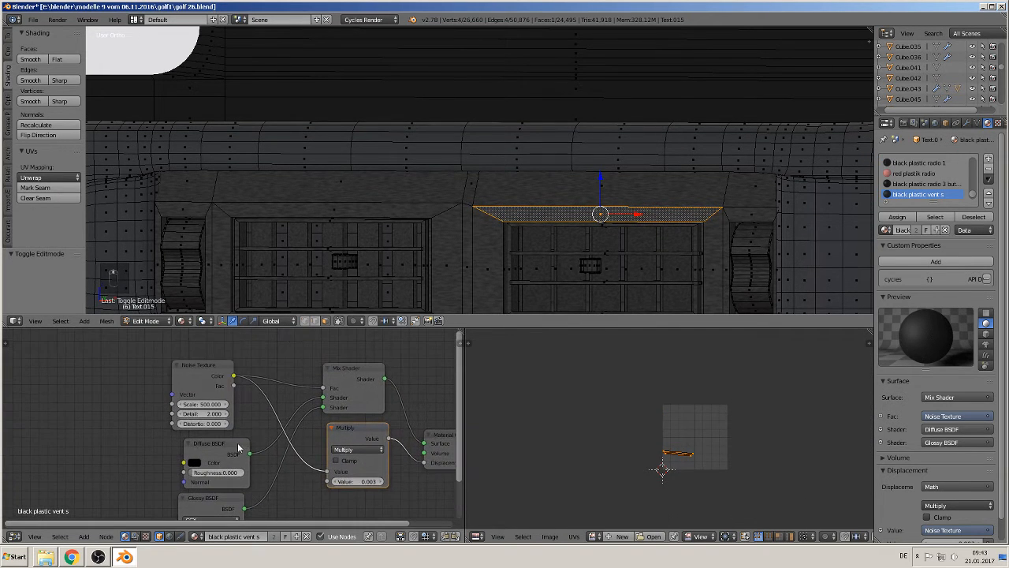
{"action": "left_click", "coordinate": [200, 403]}
{"action": "type", "text": "2000"}
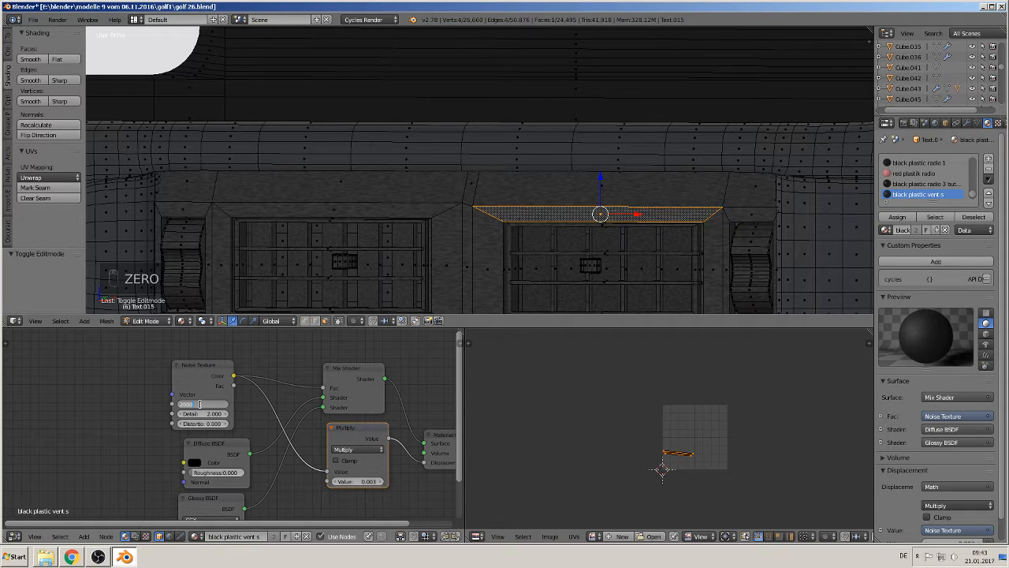
{"action": "left_click", "coordinate": [202, 407]}
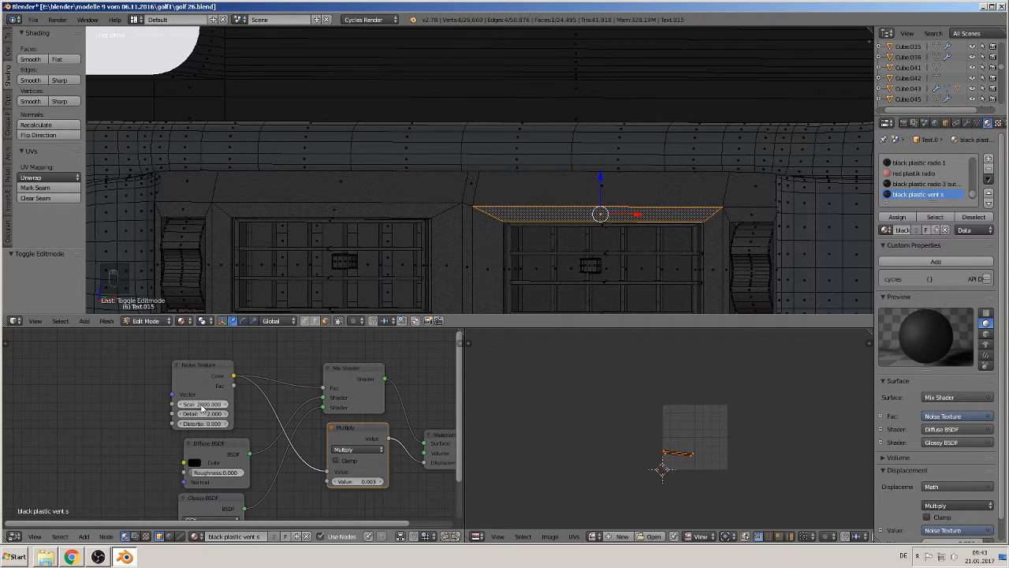
Step: Examine the noise texture on the centre vents up close and outside mesh editing
{"action": "scroll", "coordinate": [459, 205], "scroll_direction": "up", "scroll_amount": 5}
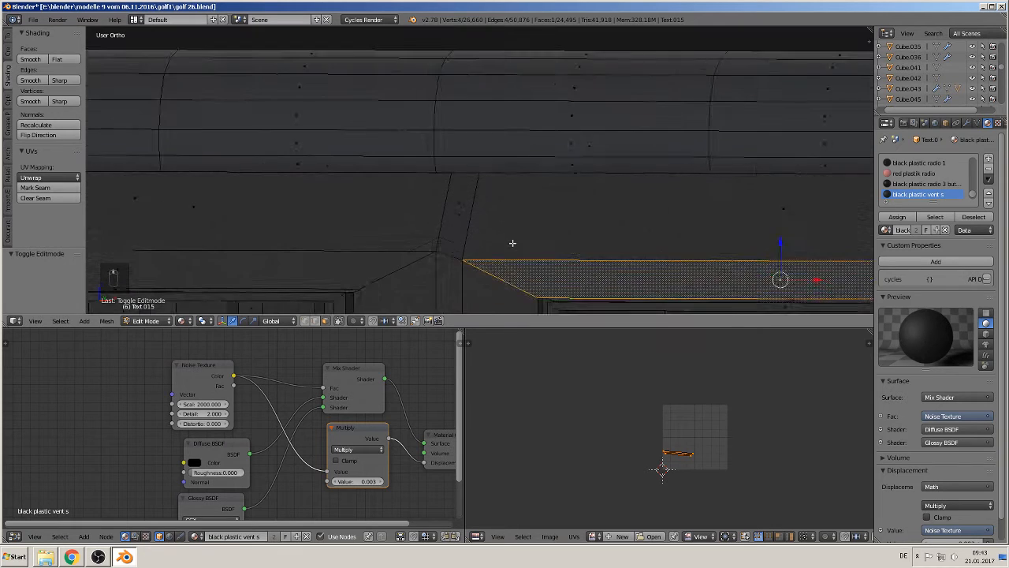
{"action": "scroll", "coordinate": [512, 243], "scroll_direction": "down", "scroll_amount": 3}
{"action": "scroll", "coordinate": [396, 487], "scroll_direction": "down", "scroll_amount": 1}
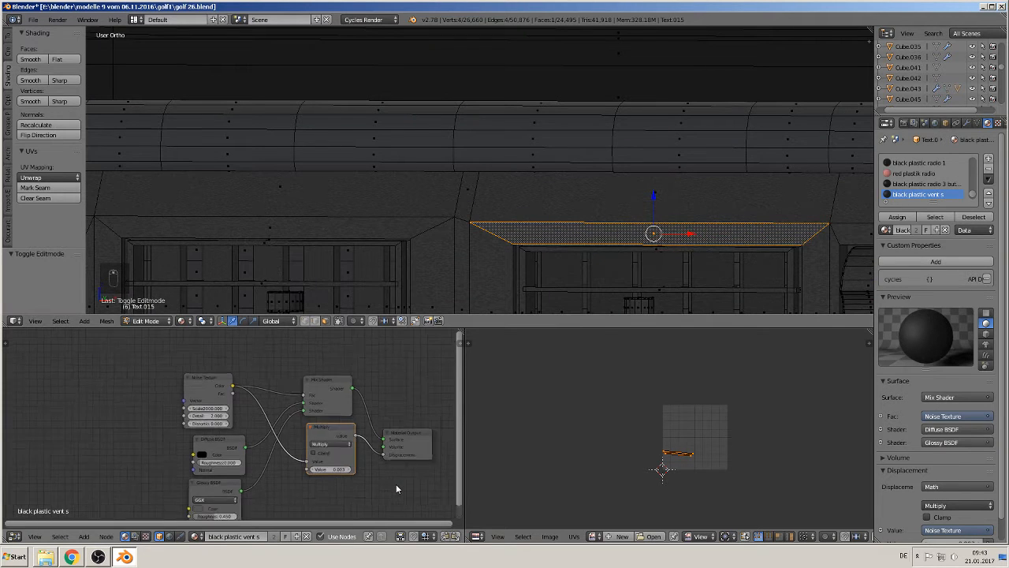
{"action": "scroll", "coordinate": [396, 489], "scroll_direction": "down", "scroll_amount": 1}
{"action": "key", "text": "Tab"}
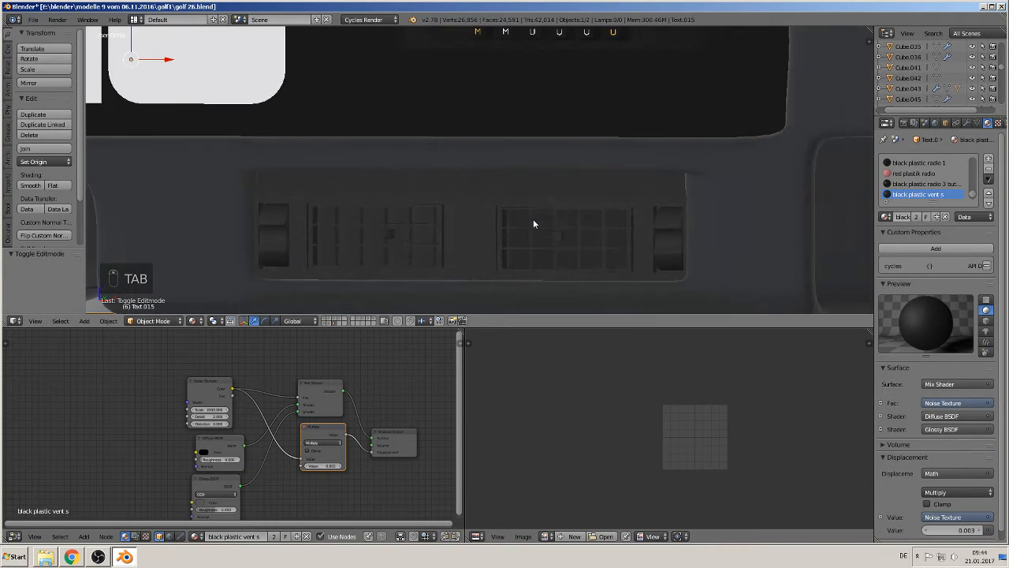
{"action": "scroll", "coordinate": [533, 218], "scroll_direction": "down", "scroll_amount": 3}
{"action": "scroll", "coordinate": [532, 217], "scroll_direction": "up", "scroll_amount": 4}
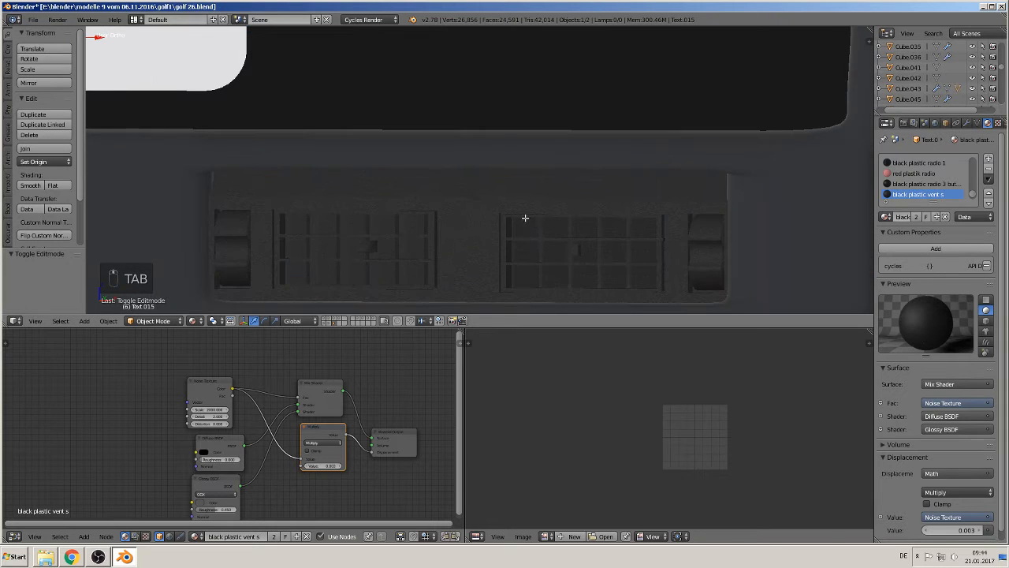
Step: Resume mesh editing in front view and switch to vertex selection with hidden geometry selectable
{"action": "key", "text": "Tab"}
{"action": "scroll", "coordinate": [505, 214], "scroll_direction": "up", "scroll_amount": 1}
{"action": "key", "text": "KP_1"}
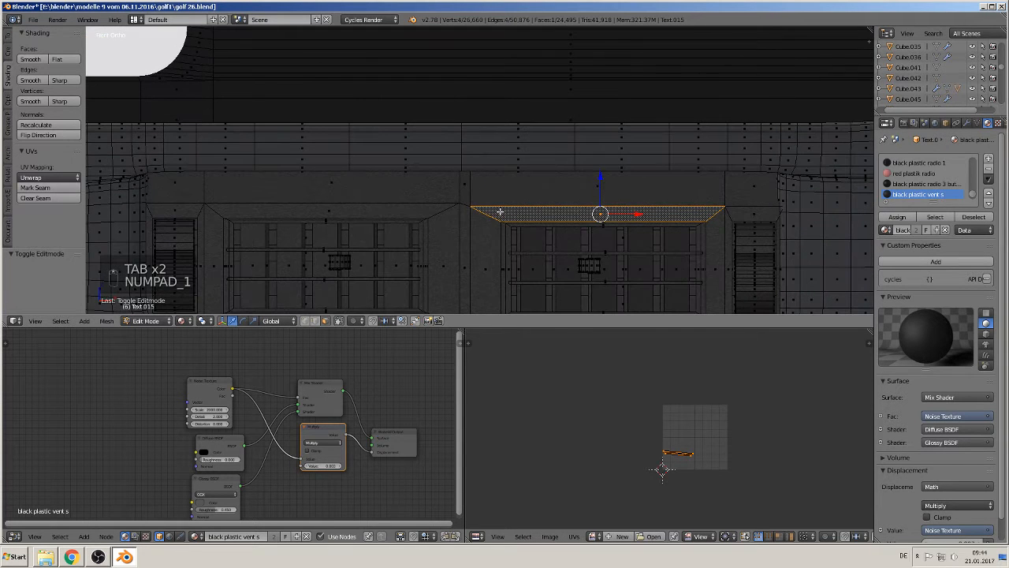
{"action": "middle_click_drag", "start_coordinate": [426, 154], "coordinate": [380, 122], "text": "shift"}
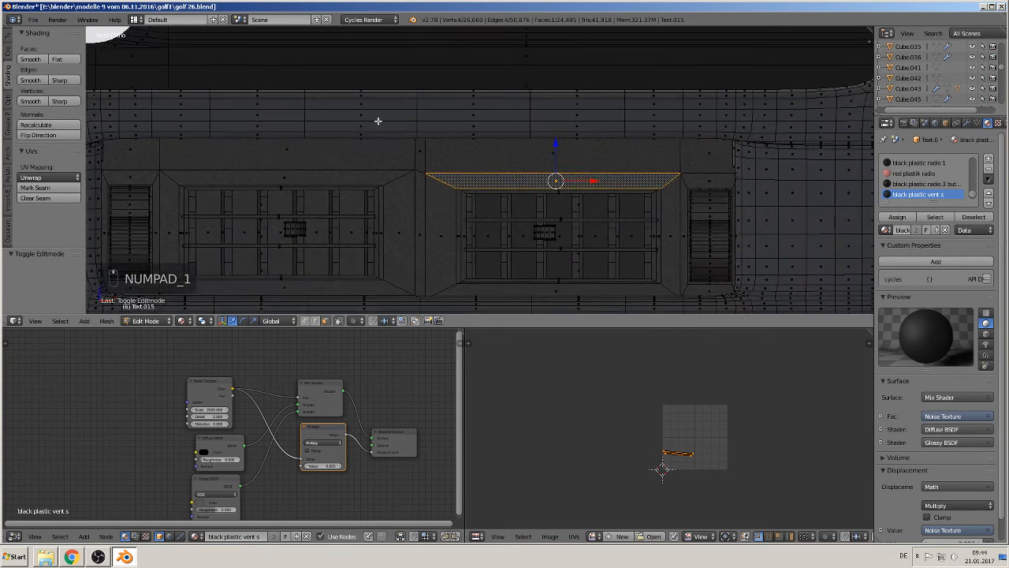
{"action": "scroll", "coordinate": [404, 167], "scroll_direction": "up", "scroll_amount": 1}
{"action": "scroll", "coordinate": [406, 215], "scroll_direction": "down", "scroll_amount": 2}
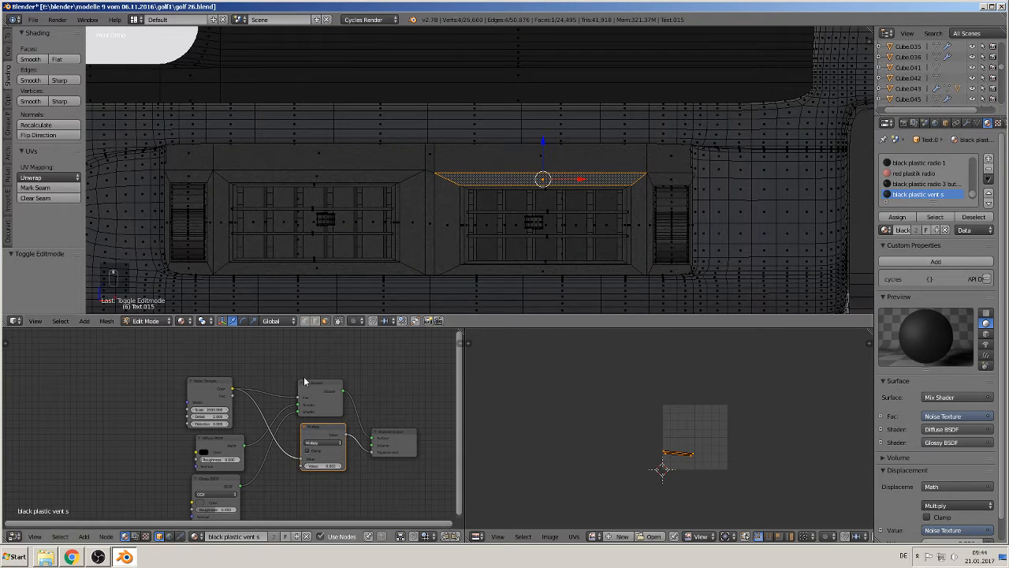
{"action": "left_click", "coordinate": [340, 323]}
{"action": "left_click", "coordinate": [305, 321]}
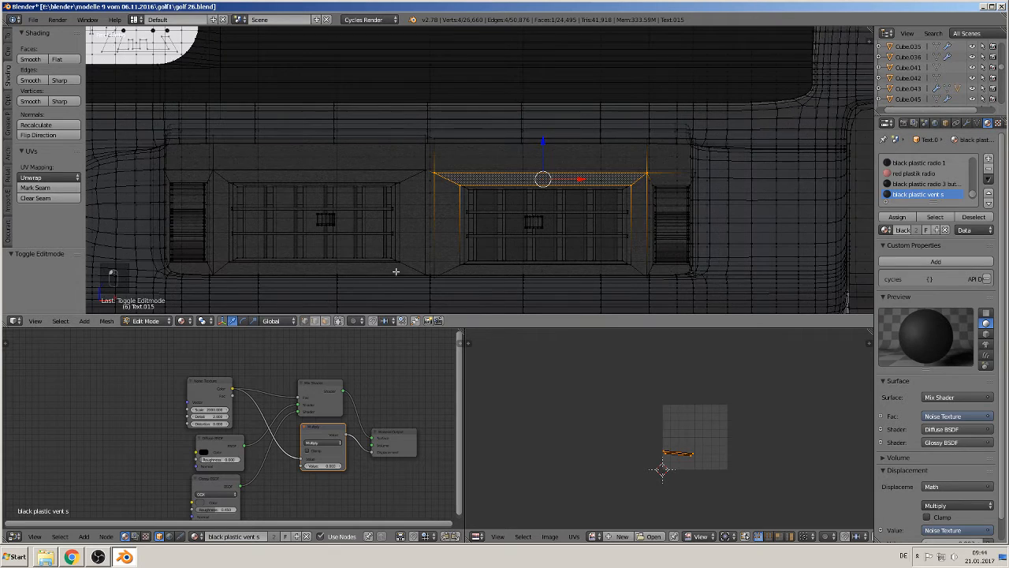
Step: Clear the selection and box-select the right centre vent grille with its inner frame
{"action": "key", "text": "a"}
{"action": "key", "text": "b"}
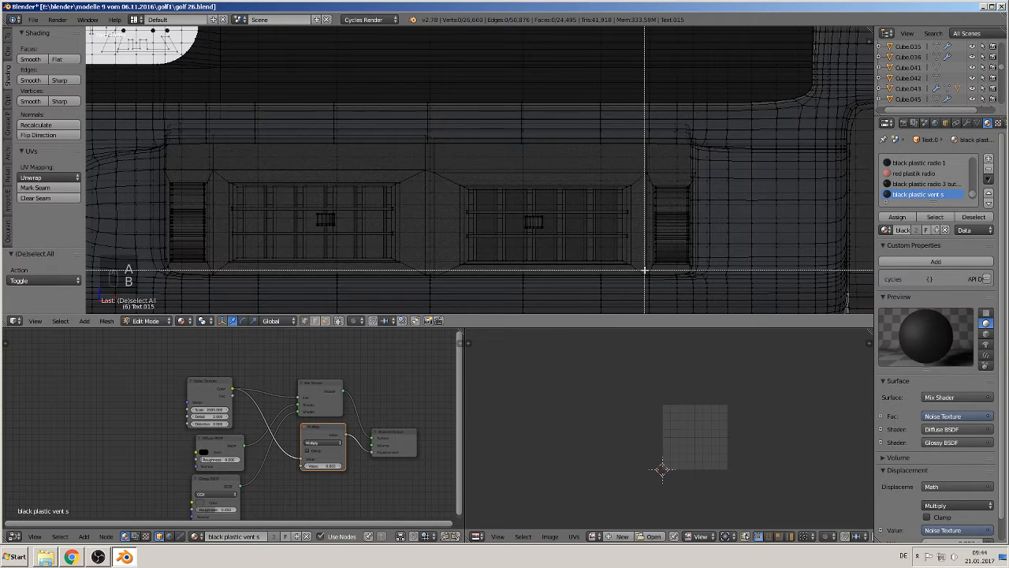
{"action": "left_click_drag", "start_coordinate": [644, 270], "coordinate": [433, 163]}
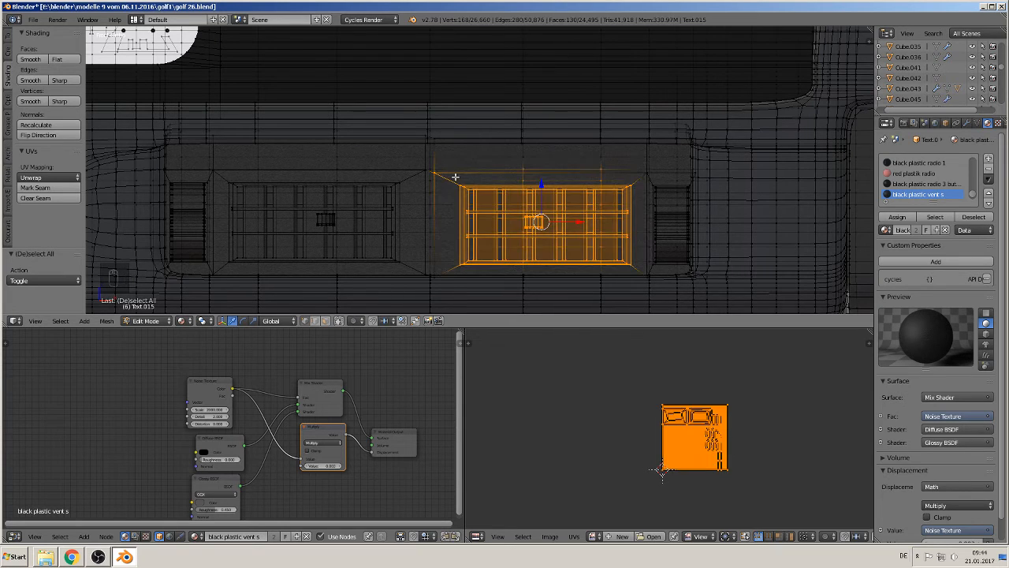
Step: Try to move the selected vent grille up about 0.007 along the Z axis
{"action": "key", "text": "g"}
{"action": "key", "text": "z"}
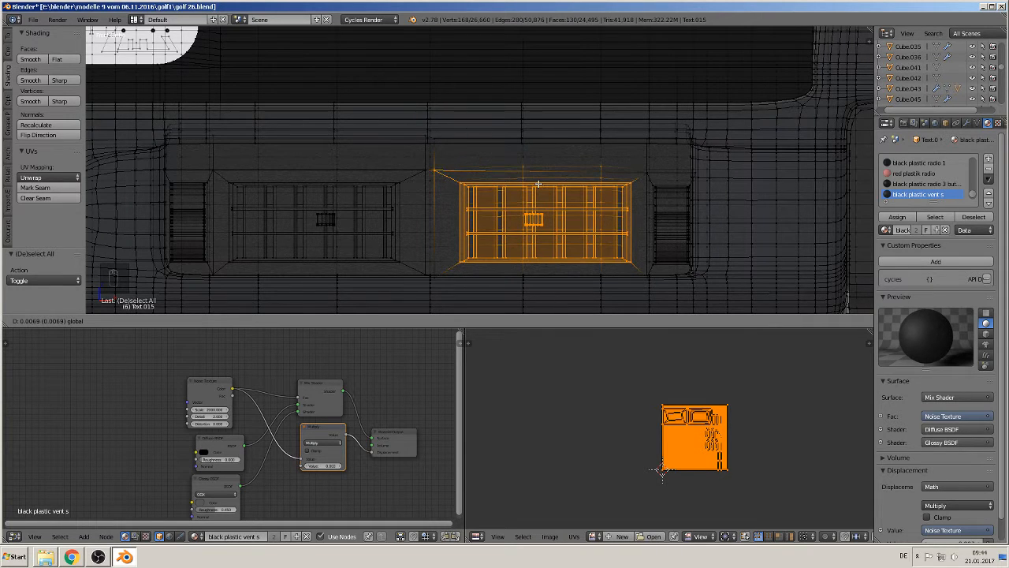
{"action": "left_click", "coordinate": [538, 183]}
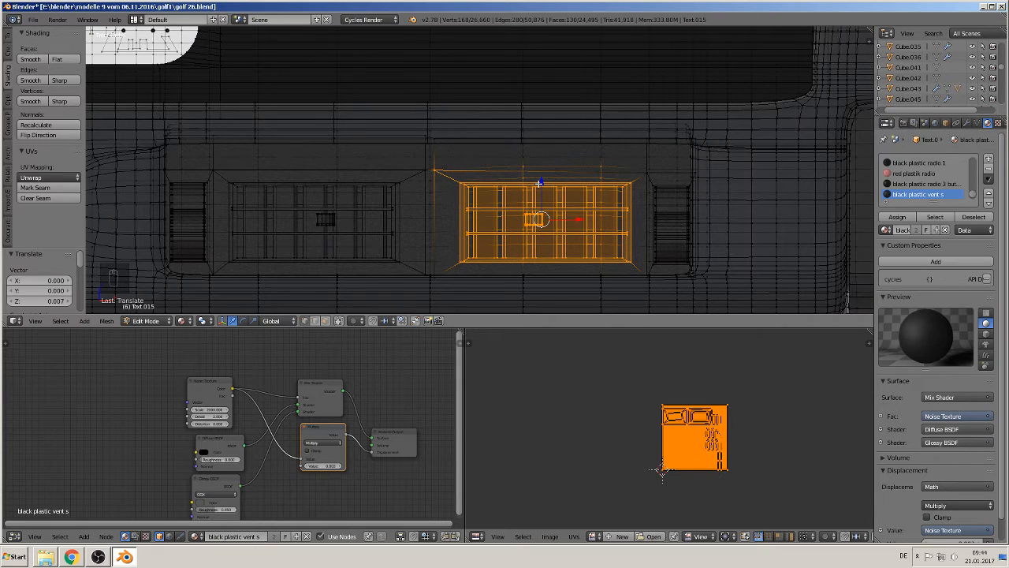
{"action": "key", "text": "ctrl+z"}
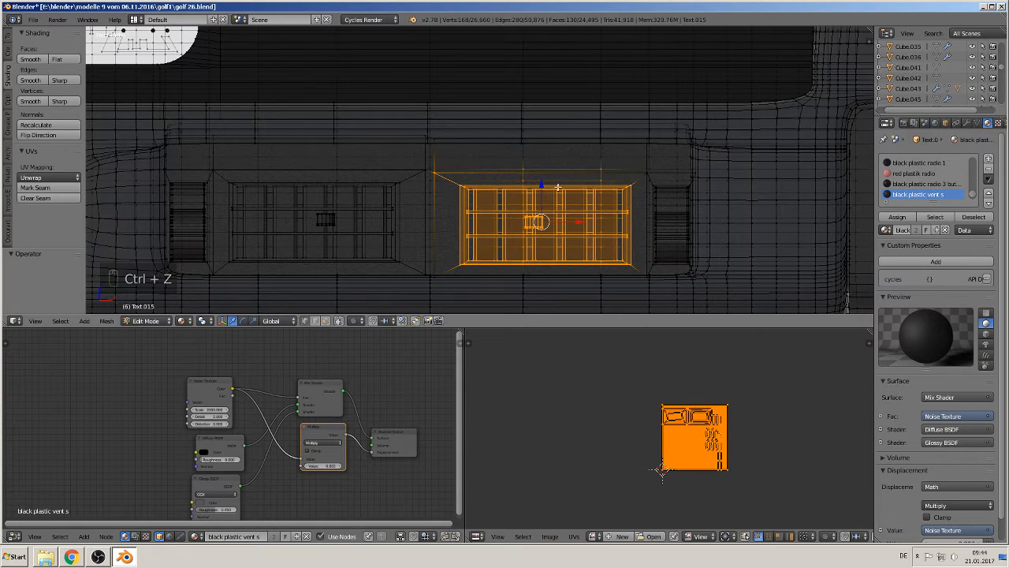
Step: Add the upper-right and lower-right outer corner vertices of the vent frame to the grille selection
{"action": "right_click", "coordinate": [647, 171], "text": "shift"}
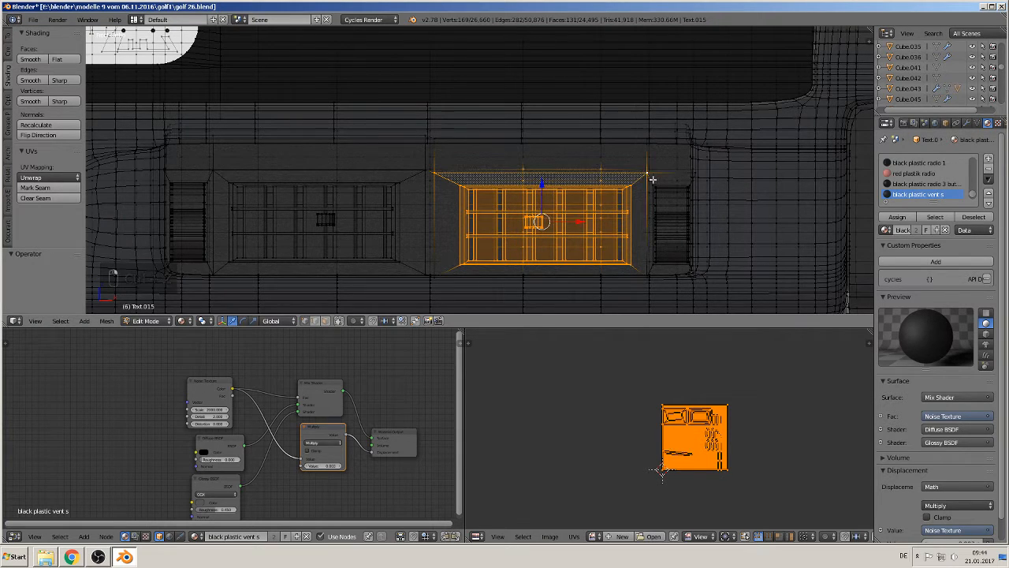
{"action": "scroll", "coordinate": [664, 268], "scroll_direction": "up", "scroll_amount": 8}
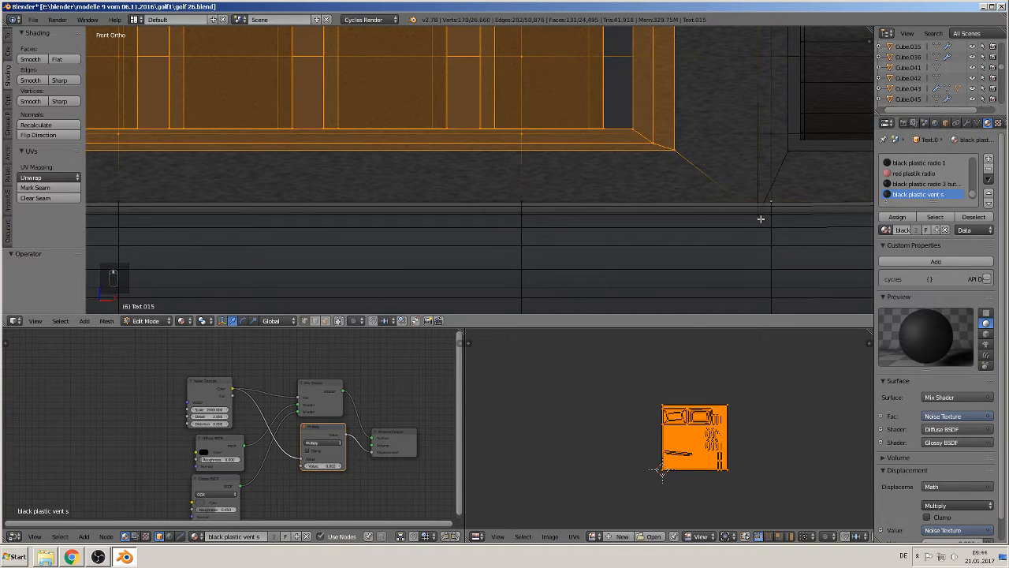
{"action": "right_click_drag", "start_coordinate": [769, 199], "coordinate": [786, 205], "text": "shift"}
{"action": "key", "text": "c"}
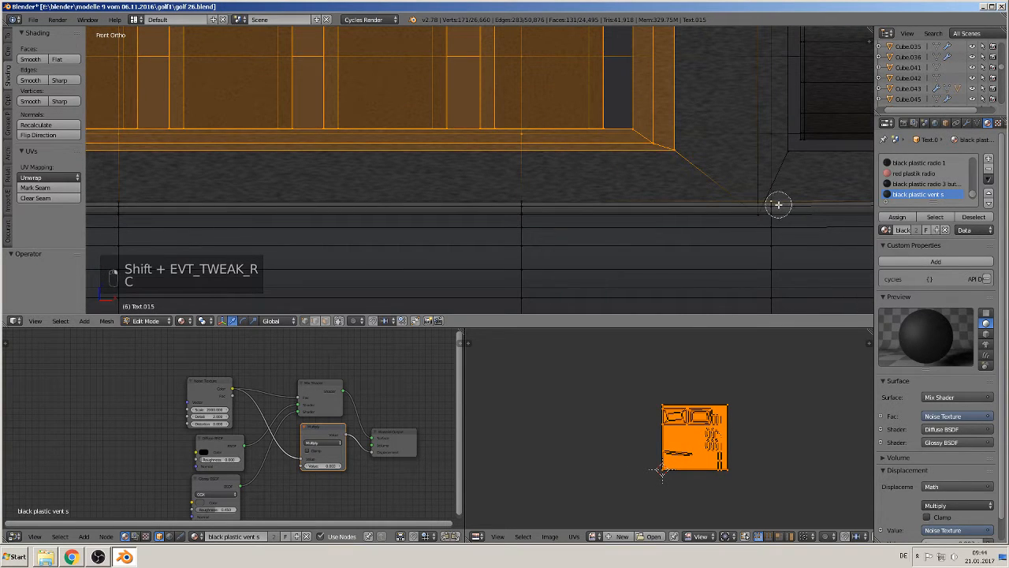
{"action": "middle_click", "coordinate": [774, 207]}
{"action": "middle_click", "coordinate": [759, 218]}
{"action": "right_click", "coordinate": [759, 218]}
{"action": "right_click", "coordinate": [762, 220], "text": "shift"}
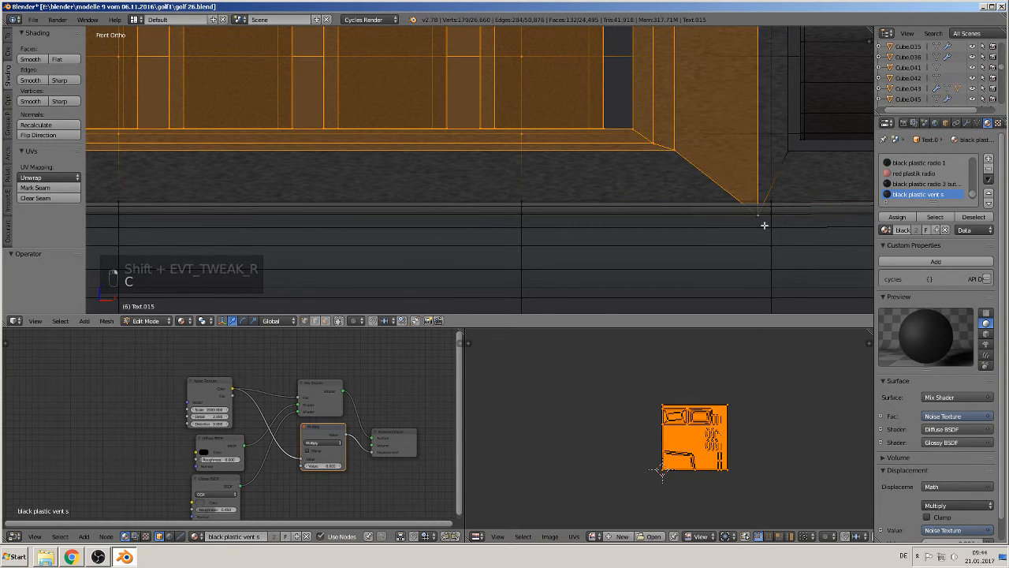
Step: Add the lower-left outer corner vertex of the right centre vent frame to the selection
{"action": "scroll", "coordinate": [712, 230], "scroll_direction": "down", "scroll_amount": 5}
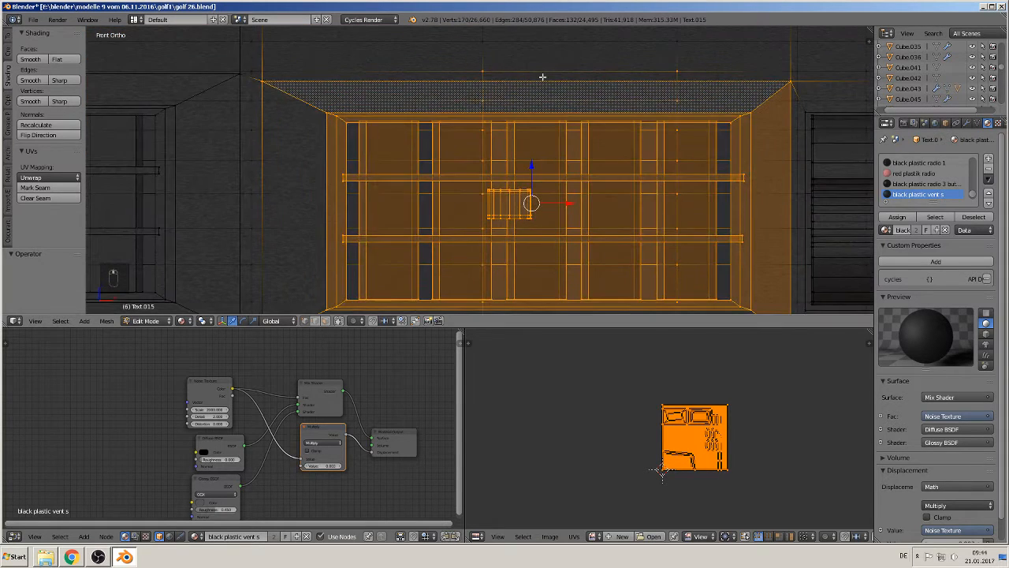
{"action": "scroll", "coordinate": [444, 144], "scroll_direction": "down", "scroll_amount": 3}
{"action": "scroll", "coordinate": [443, 146], "scroll_direction": "up", "scroll_amount": 2}
{"action": "middle_click_drag", "start_coordinate": [439, 160], "coordinate": [571, 287], "text": "shift"}
{"action": "scroll", "coordinate": [489, 253], "scroll_direction": "up", "scroll_amount": 7}
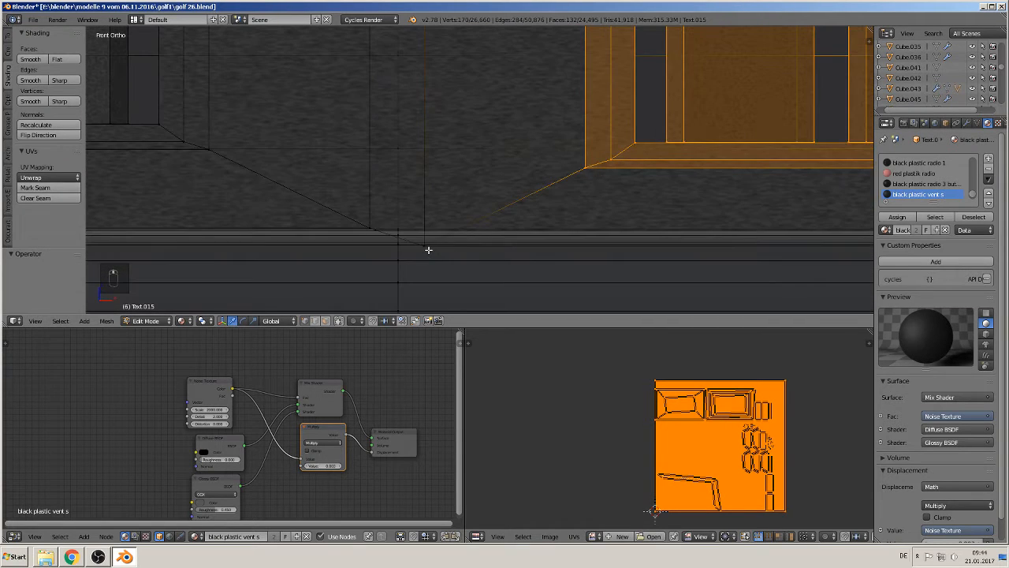
{"action": "right_click", "coordinate": [428, 250], "text": "shift"}
Step: Move the selected vent grille and its complete frame up about 0.007 along the Z axis
{"action": "scroll", "coordinate": [462, 242], "scroll_direction": "down", "scroll_amount": 5}
{"action": "middle_click_drag", "start_coordinate": [491, 266], "coordinate": [428, 59], "text": "shift"}
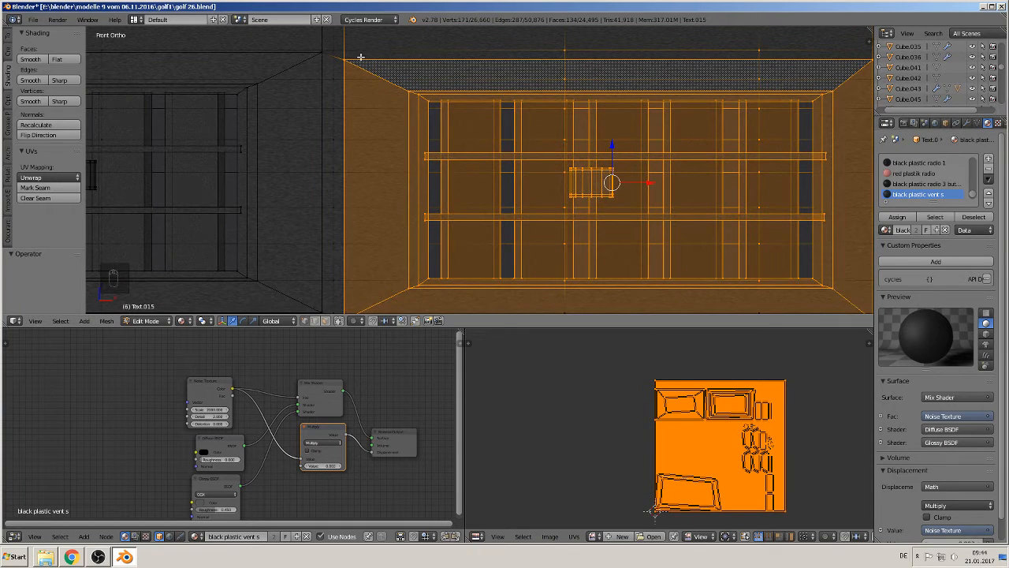
{"action": "key", "text": "g"}
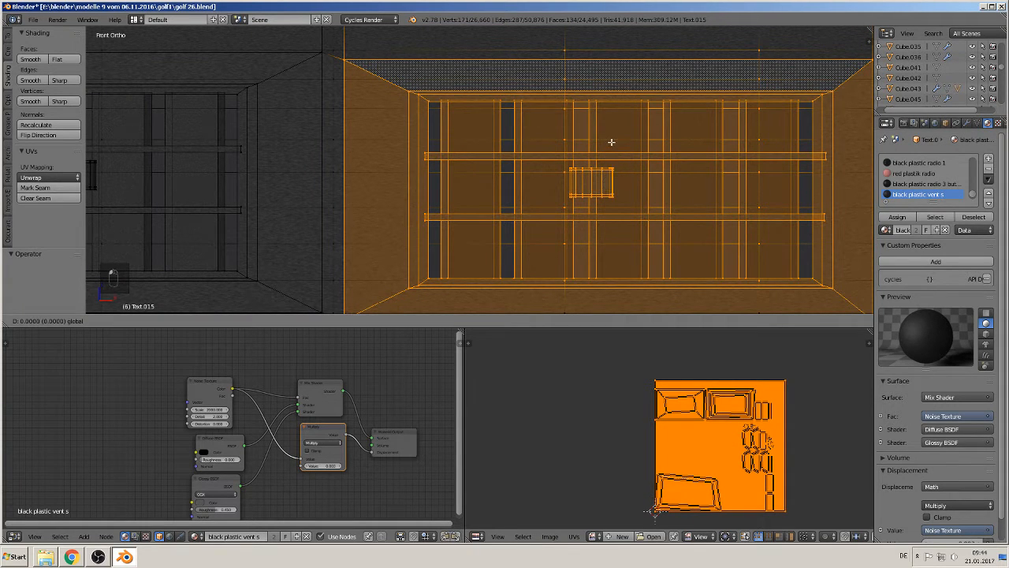
{"action": "left_click", "coordinate": [611, 138]}
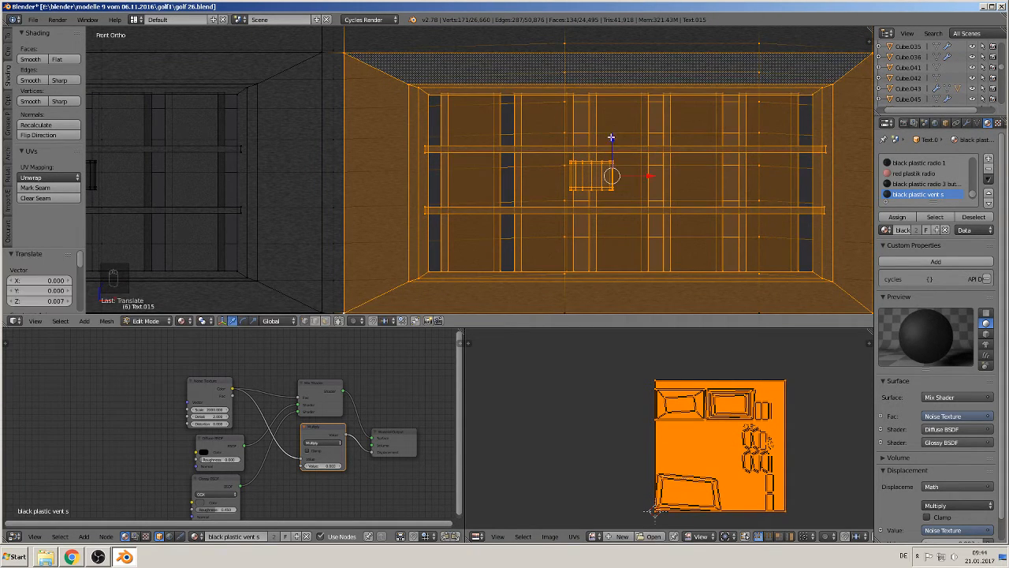
Step: Move the outer vertex above the right end of the centre vent surround up about 0.008 along the Z axis
{"action": "scroll", "coordinate": [605, 130], "scroll_direction": "down", "scroll_amount": 2}
{"action": "key", "text": "Tab"}
{"action": "scroll", "coordinate": [606, 119], "scroll_direction": "up", "scroll_amount": 5}
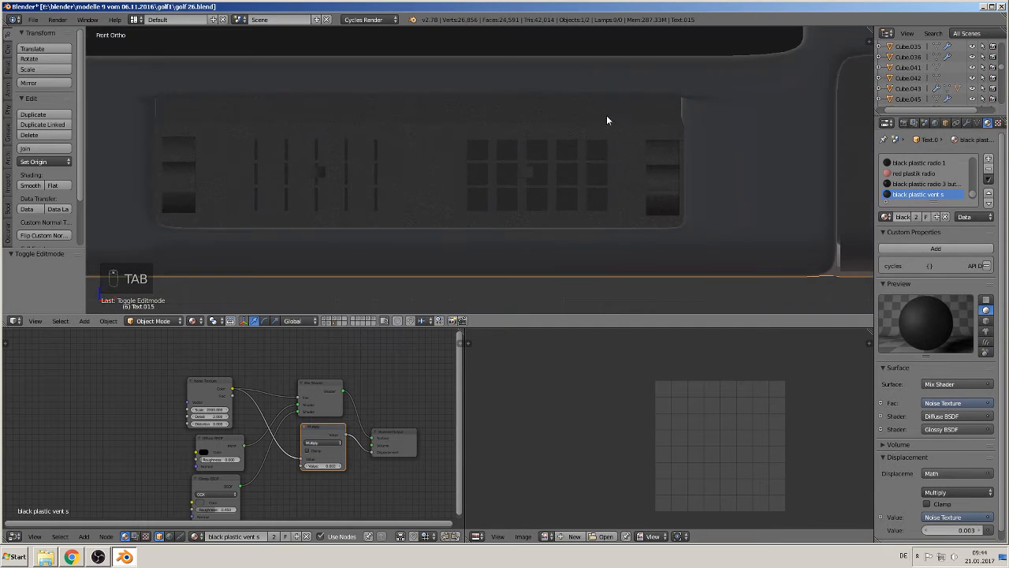
{"action": "key", "text": "Tab"}
{"action": "scroll", "coordinate": [421, 123], "scroll_direction": "up", "scroll_amount": 4}
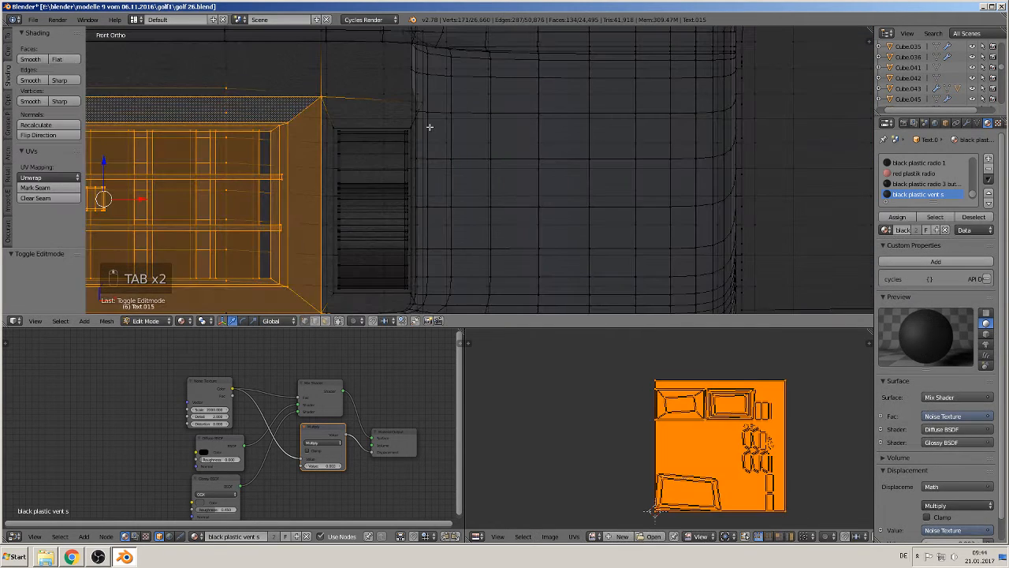
{"action": "right_click", "coordinate": [379, 53]}
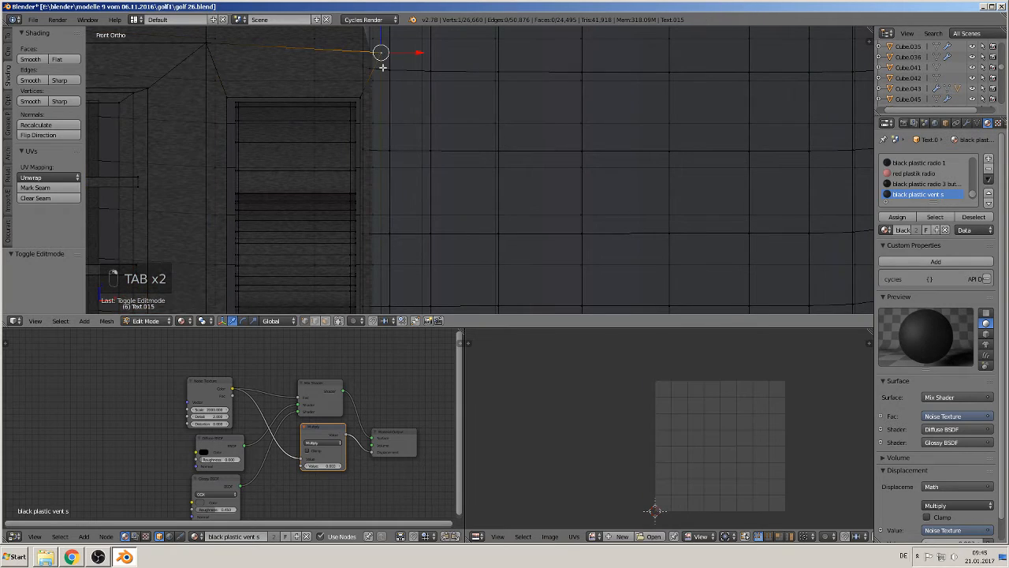
{"action": "middle_click_drag", "start_coordinate": [399, 91], "coordinate": [489, 150], "text": "shift"}
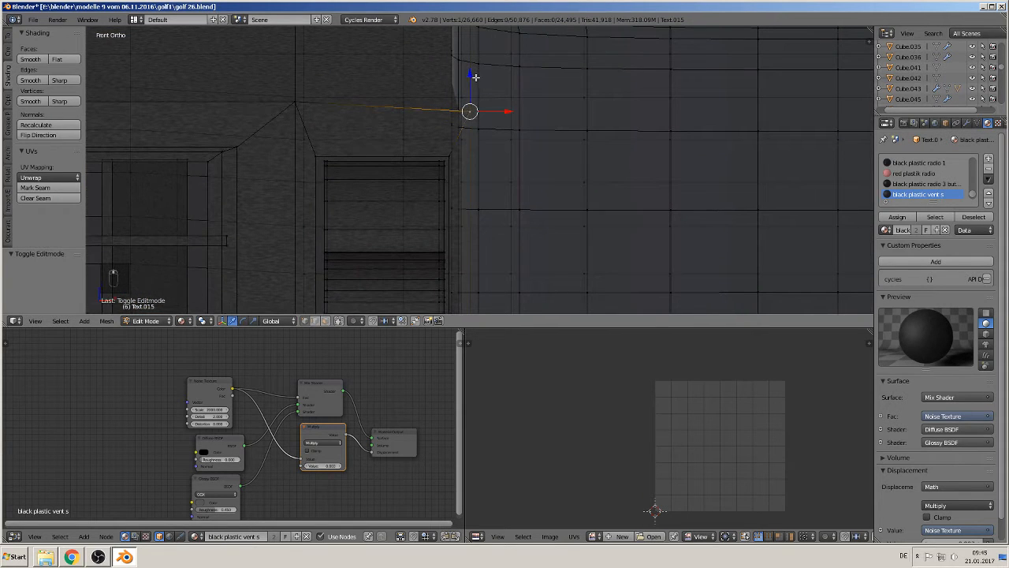
{"action": "key", "text": "g"}
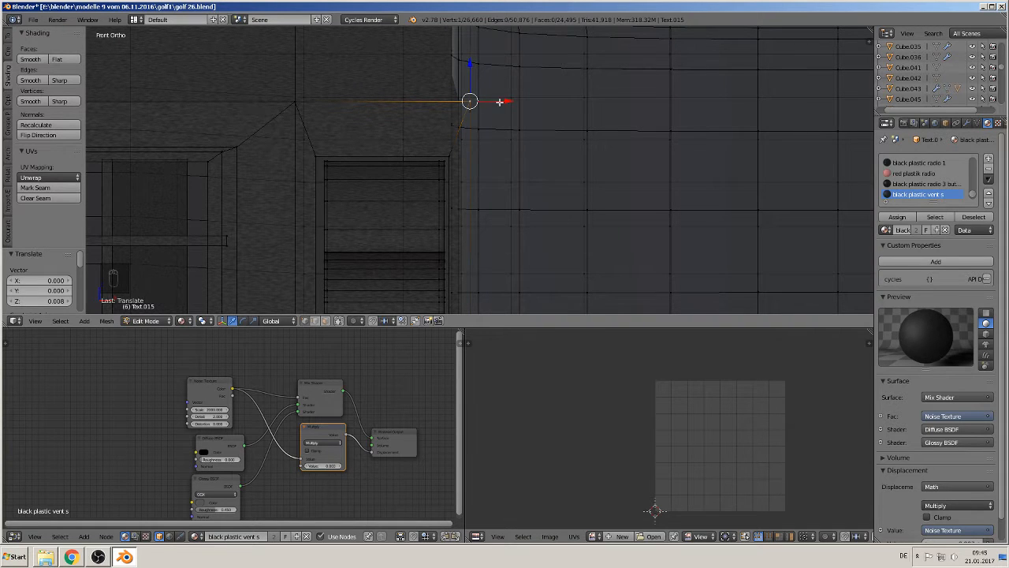
{"action": "key", "text": "Tab"}
Step: Move the whole dashboard object freely by about -0.123 in X, 0.135 in Y and 0.555 in Z
{"action": "scroll", "coordinate": [501, 162], "scroll_direction": "down", "scroll_amount": 8}
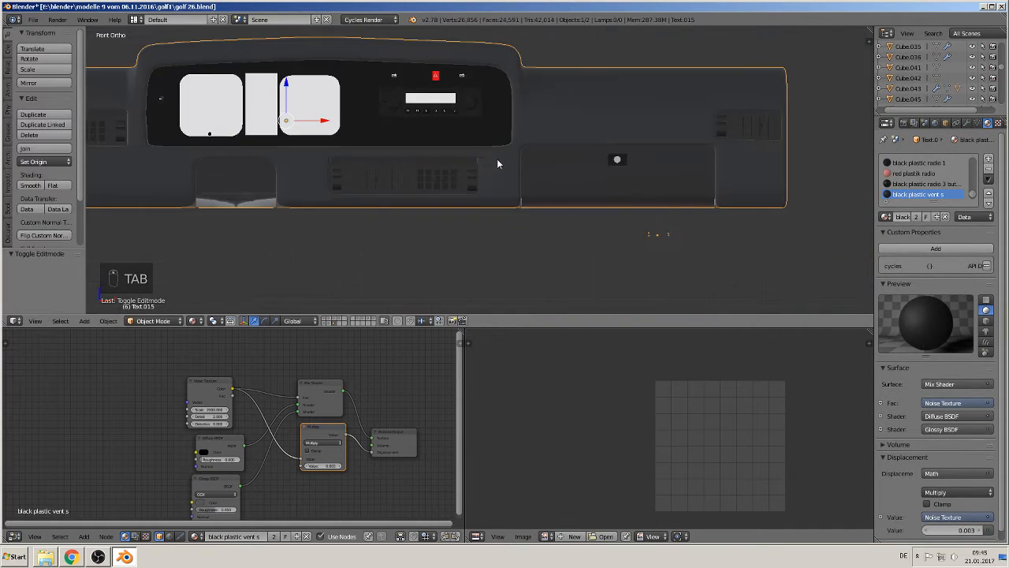
{"action": "middle_click_drag", "start_coordinate": [327, 119], "coordinate": [426, 162], "text": "shift"}
{"action": "scroll", "coordinate": [426, 165], "scroll_direction": "up", "scroll_amount": 5}
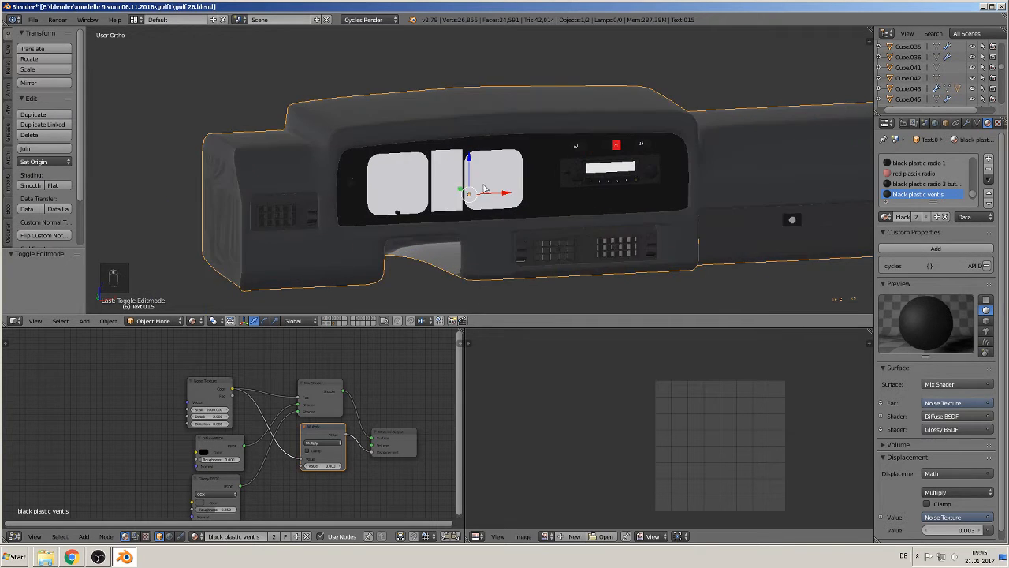
{"action": "scroll", "coordinate": [642, 172], "scroll_direction": "down", "scroll_amount": 6}
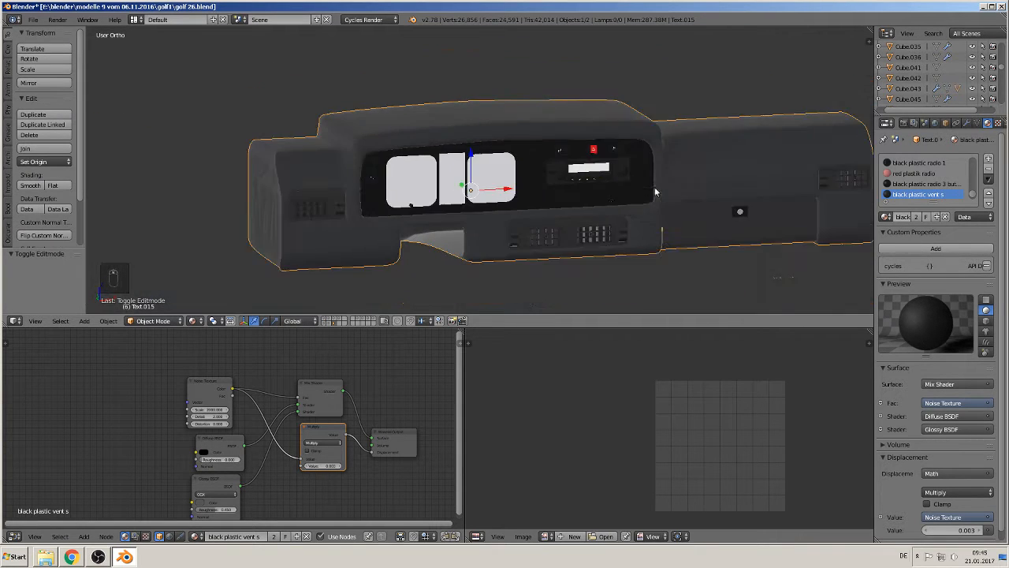
{"action": "key", "text": "g"}
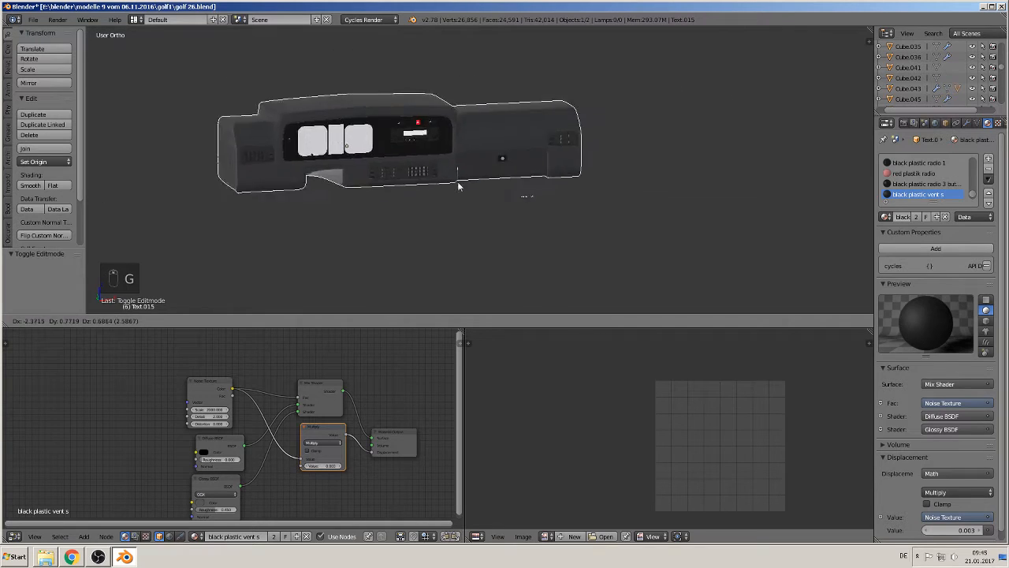
{"action": "left_click", "coordinate": [562, 162]}
Step: Delete the vertices of the stray geometry floating below the dashboard
{"action": "scroll", "coordinate": [675, 212], "scroll_direction": "up", "scroll_amount": 4}
{"action": "scroll", "coordinate": [613, 209], "scroll_direction": "up", "scroll_amount": 2}
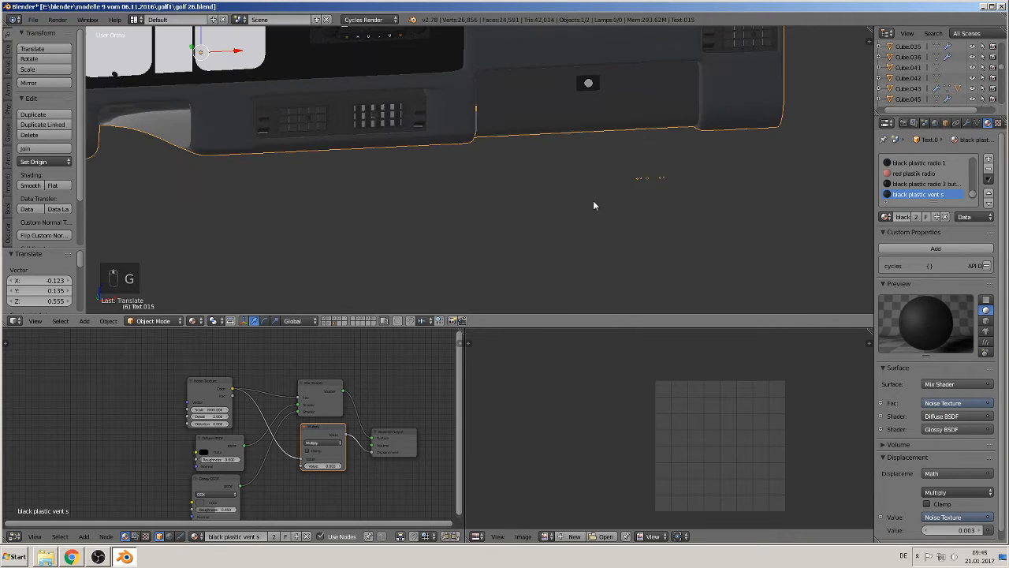
{"action": "key", "text": "Tab"}
{"action": "scroll", "coordinate": [716, 219], "scroll_direction": "up", "scroll_amount": 4}
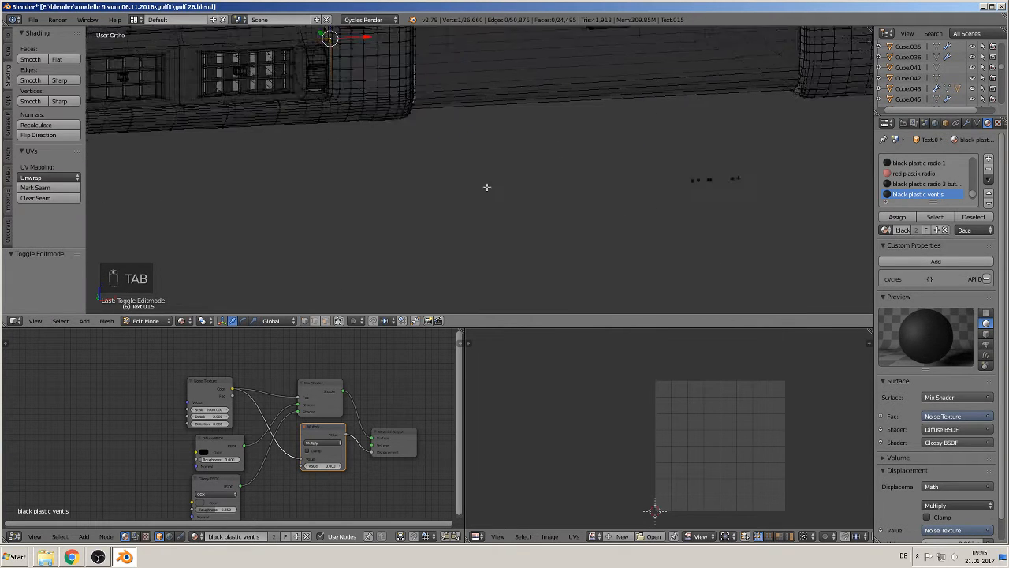
{"action": "key", "text": "a"}
{"action": "key", "text": "a"}
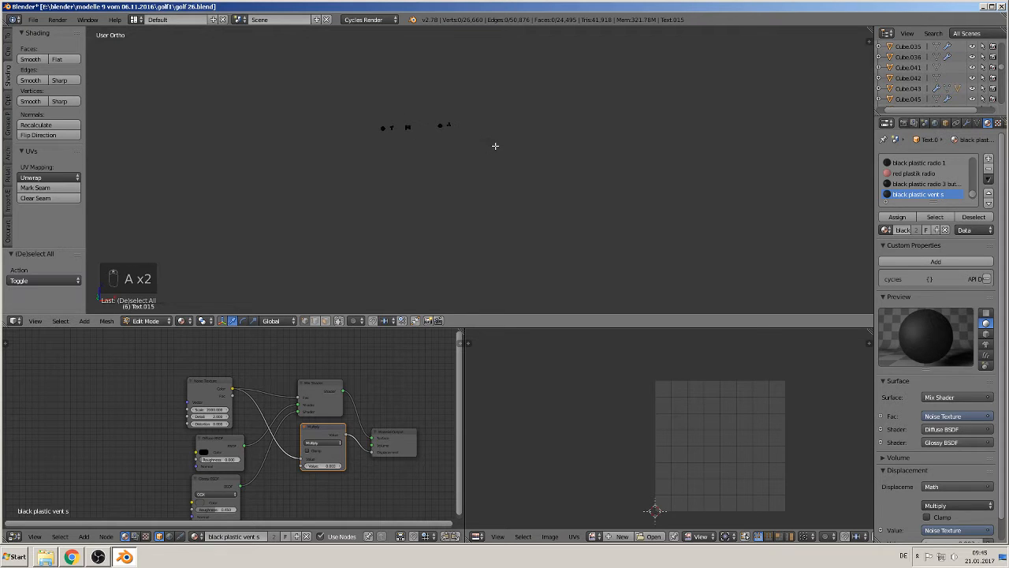
{"action": "key", "text": "b"}
{"action": "left_click_drag", "start_coordinate": [480, 146], "coordinate": [304, 98]}
{"action": "key", "text": "x"}
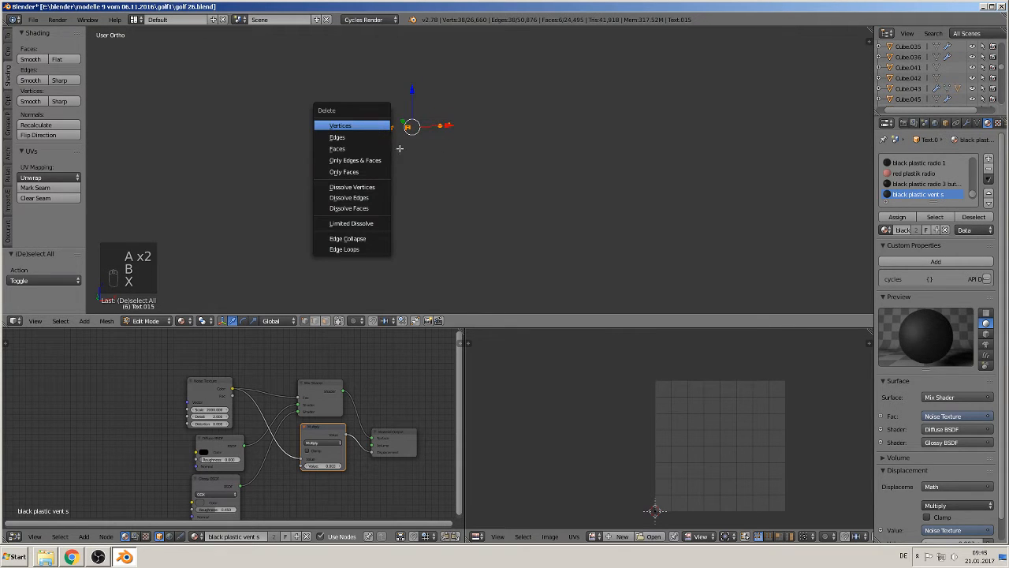
{"action": "key", "text": "Return"}
Step: Return the dashboard to Object Mode and save the file golf 26.blend
{"action": "scroll", "coordinate": [364, 185], "scroll_direction": "down", "scroll_amount": 5}
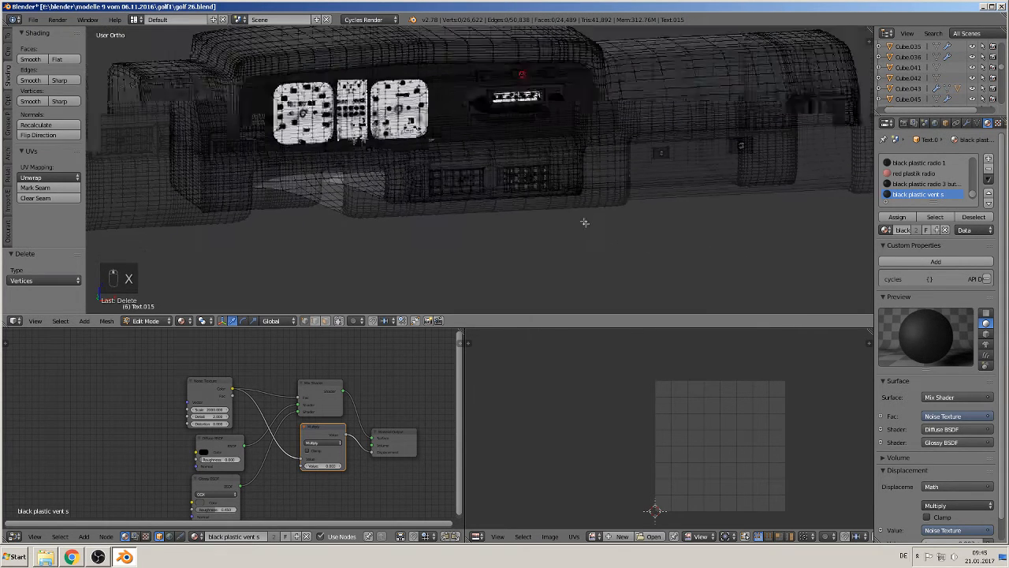
{"action": "scroll", "coordinate": [585, 222], "scroll_direction": "down", "scroll_amount": 3}
{"action": "scroll", "coordinate": [518, 191], "scroll_direction": "up", "scroll_amount": 1}
{"action": "key", "text": "Tab"}
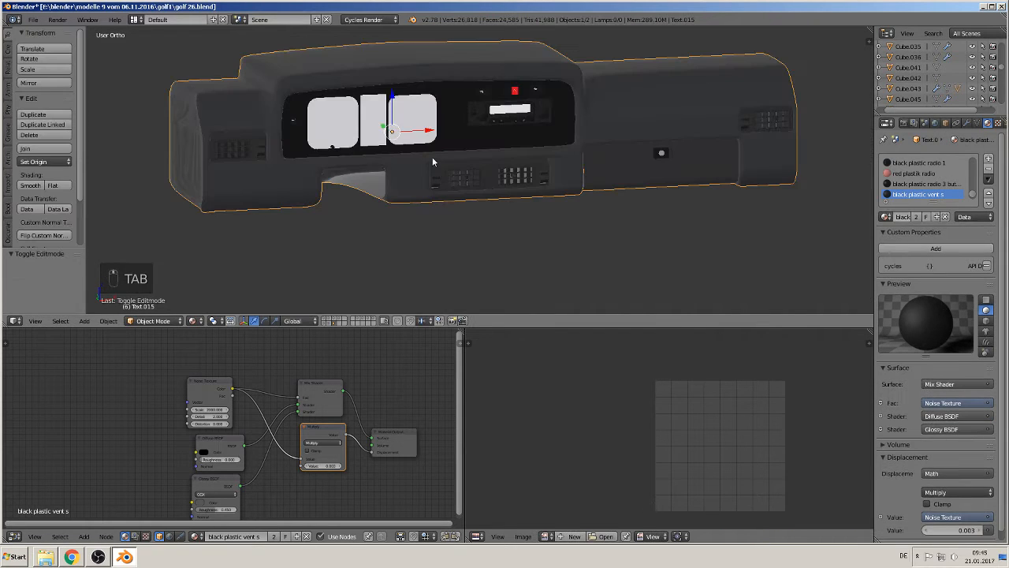
{"action": "left_click", "coordinate": [35, 19]}
{"action": "left_click", "coordinate": [48, 100]}
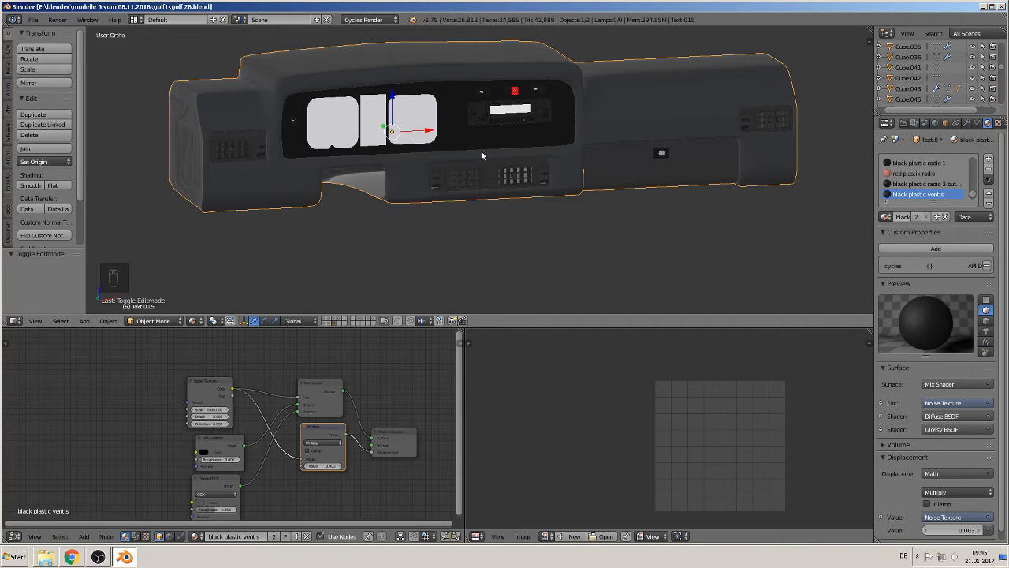
Step: Create a new object group from the dashboard and replace the group's default name
{"action": "scroll", "coordinate": [476, 155], "scroll_direction": "down", "scroll_amount": 8}
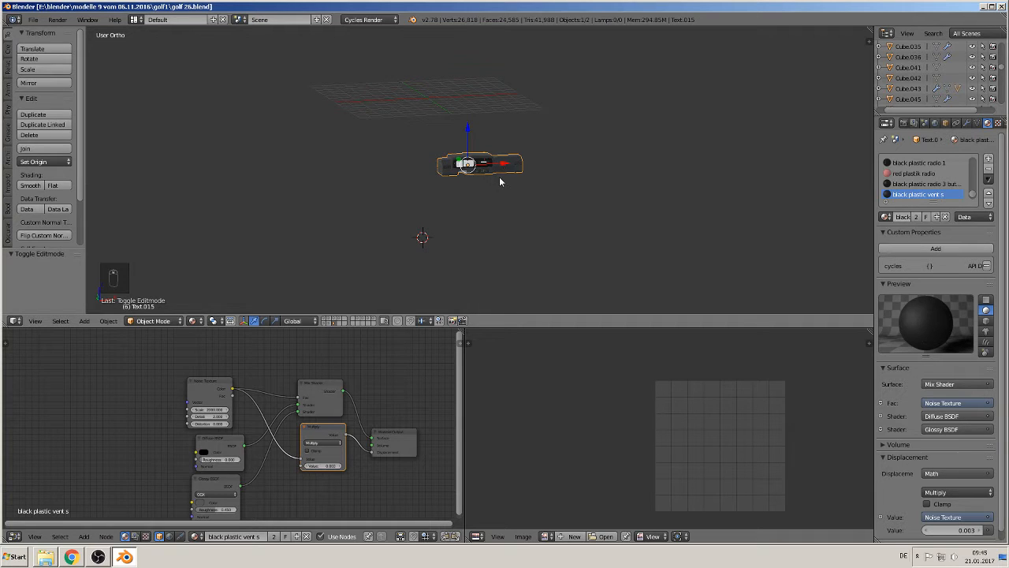
{"action": "key", "text": "ctrl+g"}
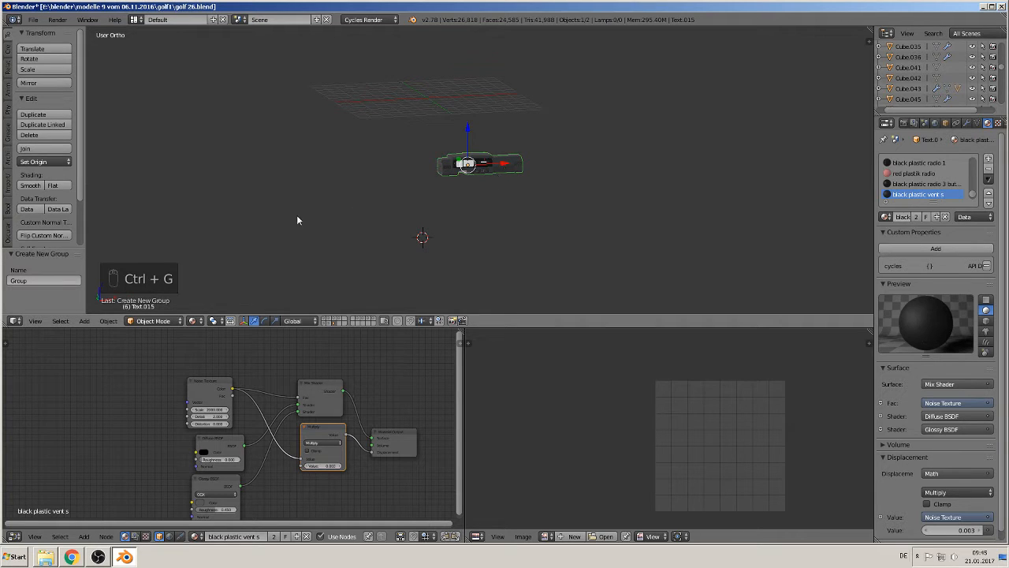
{"action": "left_click", "coordinate": [70, 281]}
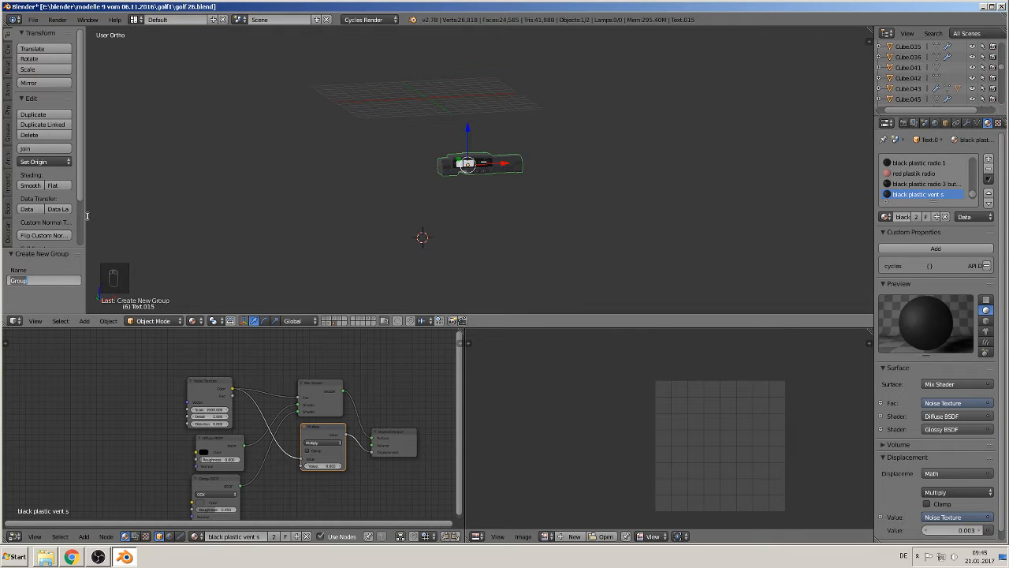
{"action": "key", "text": "BackSpace"}
{"action": "key", "text": "Return"}
Step: Clear the dashboard's location and reset the 3D cursor to the world origin
{"action": "key", "text": "alt+g"}
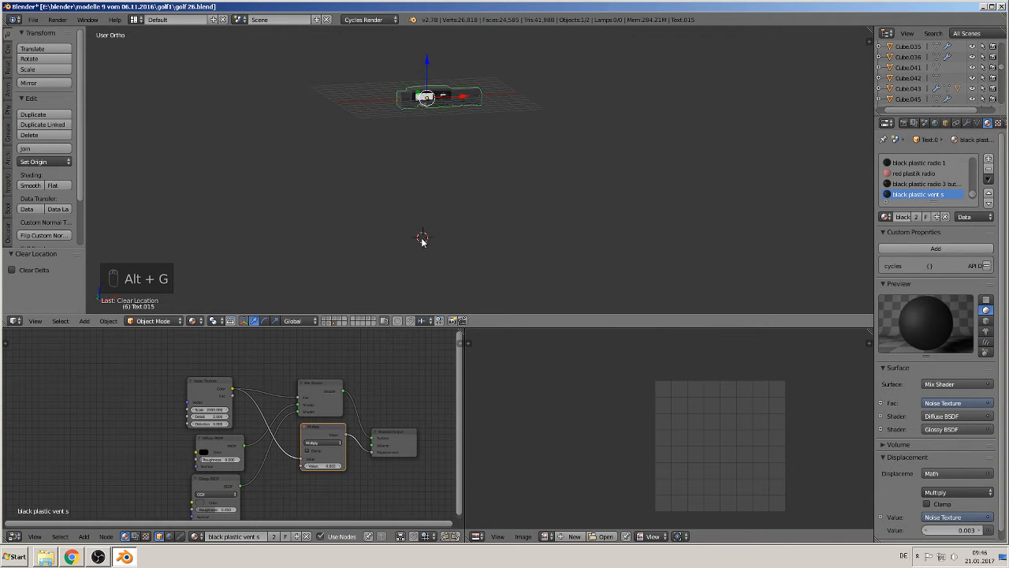
{"action": "key", "text": "shift+c"}
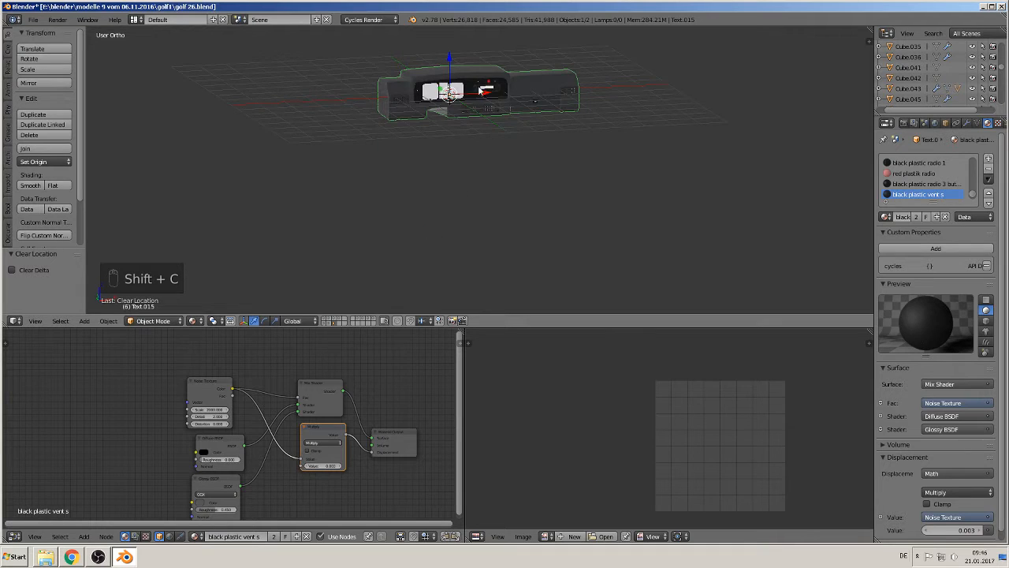
{"action": "scroll", "coordinate": [461, 195], "scroll_direction": "up", "scroll_amount": 1}
{"action": "middle_click_drag", "start_coordinate": [479, 90], "coordinate": [435, 209], "text": "shift"}
{"action": "scroll", "coordinate": [436, 206], "scroll_direction": "up", "scroll_amount": 2}
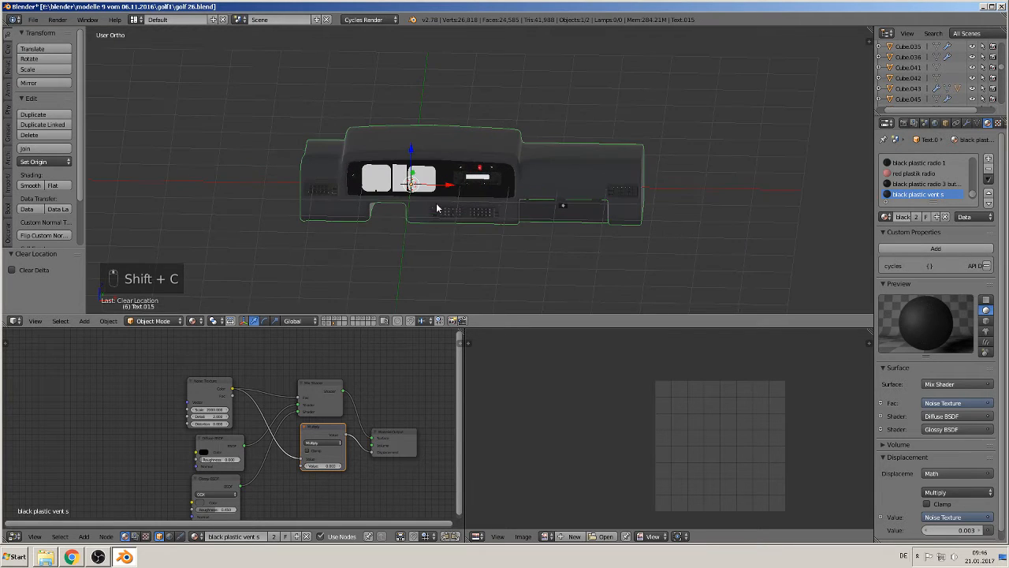
Step: Save the repositioned dashboard to golf 26.blend
{"action": "left_click", "coordinate": [37, 21]}
{"action": "left_click", "coordinate": [64, 103]}
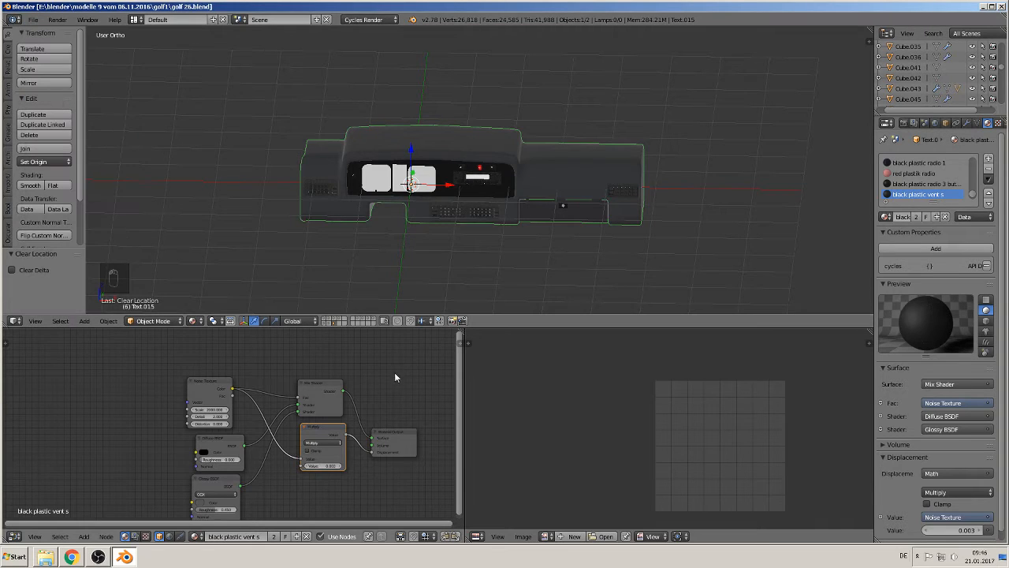
Step: Show the layer holding the gear knob gear1.001 and move that object to layer 13
{"action": "left_click", "coordinate": [332, 324]}
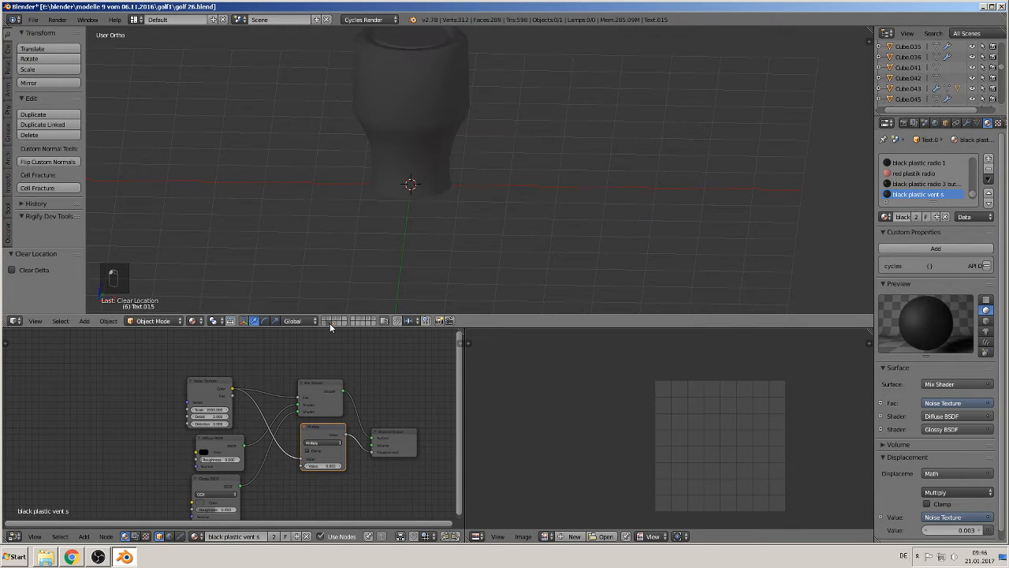
{"action": "right_click", "coordinate": [445, 130]}
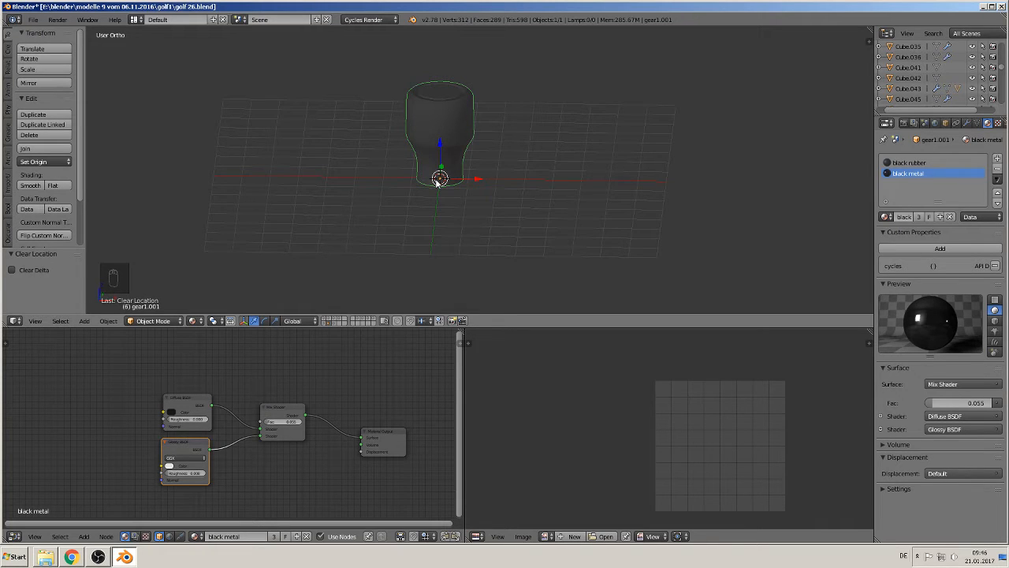
{"action": "key", "text": "m"}
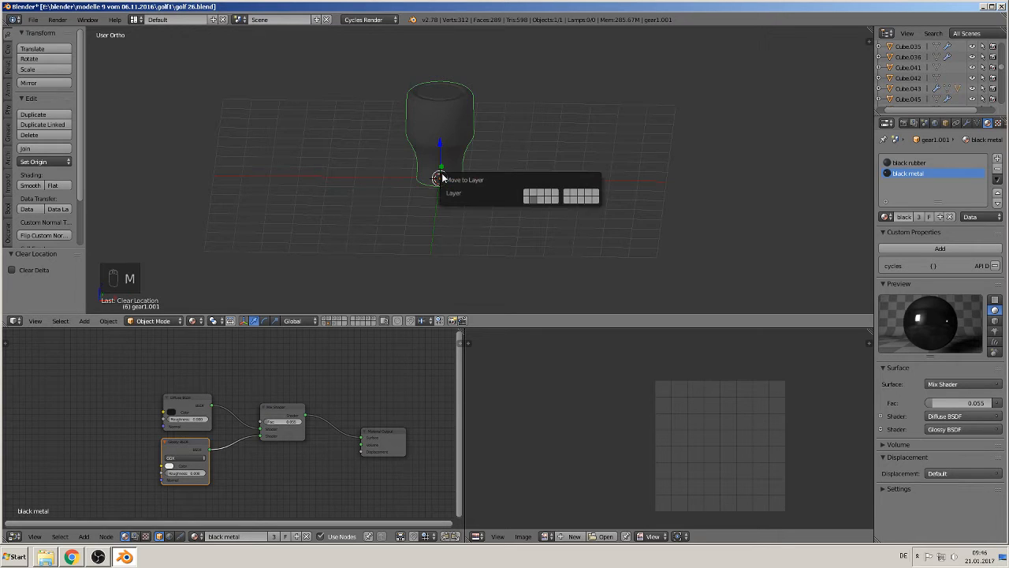
{"action": "key", "text": "m"}
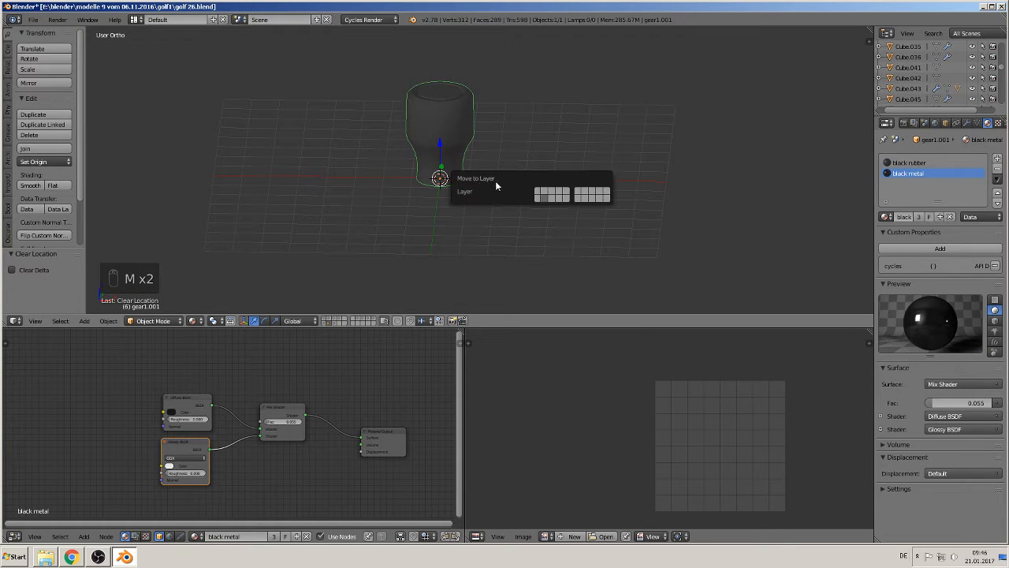
{"action": "left_click", "coordinate": [552, 197]}
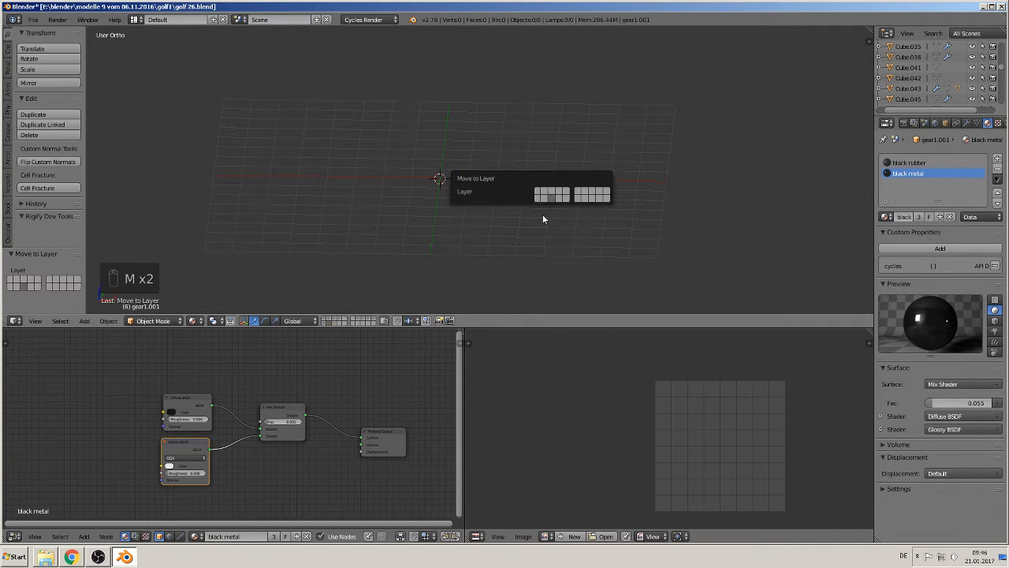
Step: Show the layer holding the pedals and move the pedal 1 object to layer 13
{"action": "left_click", "coordinate": [326, 322]}
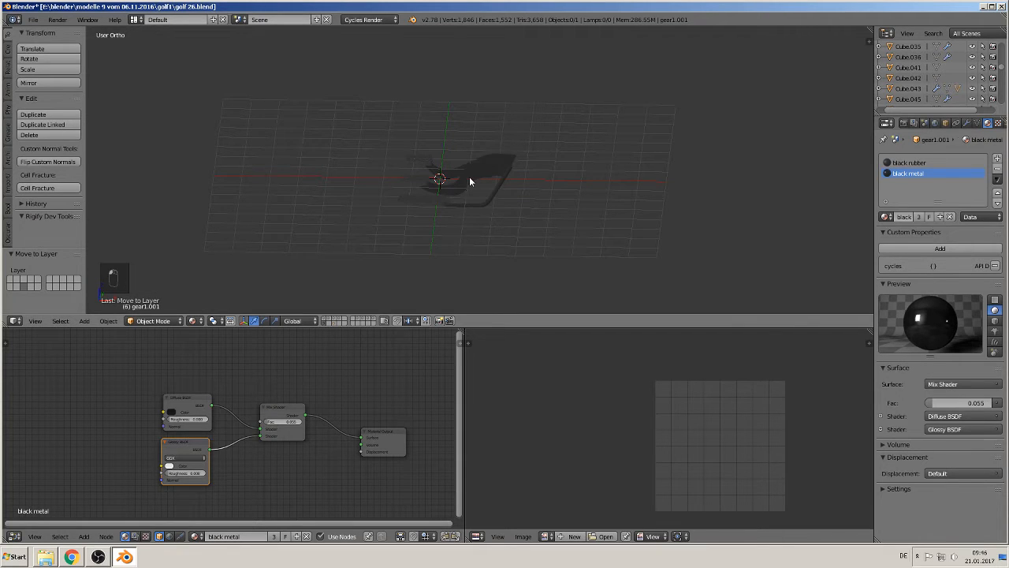
{"action": "right_click", "coordinate": [479, 194]}
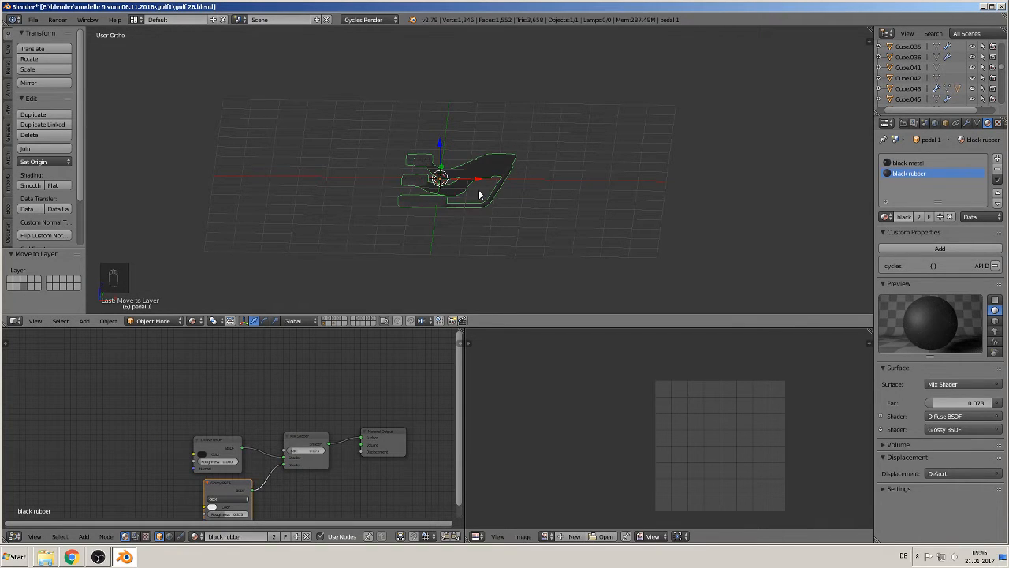
{"action": "key", "text": "m"}
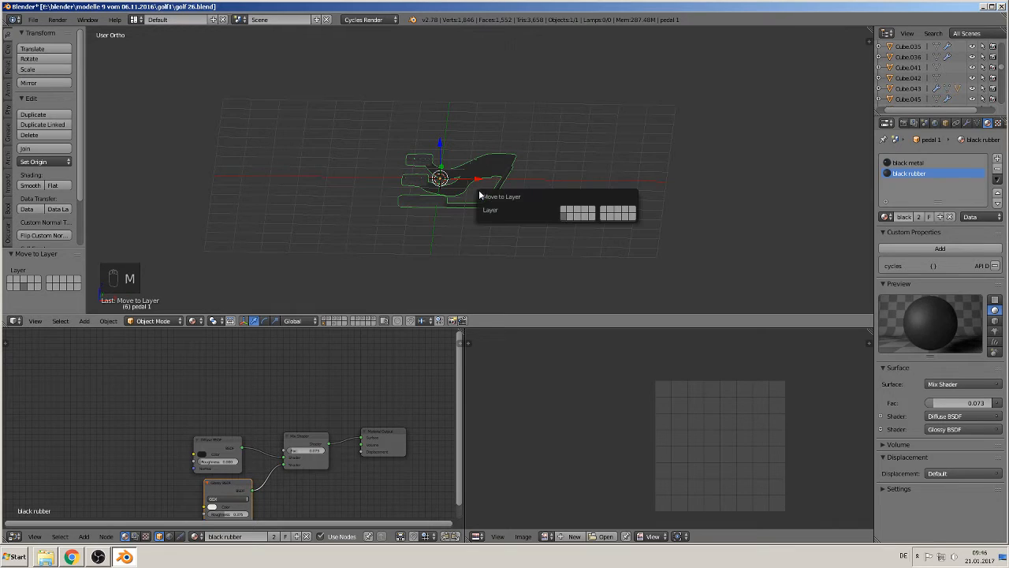
{"action": "left_click", "coordinate": [577, 215]}
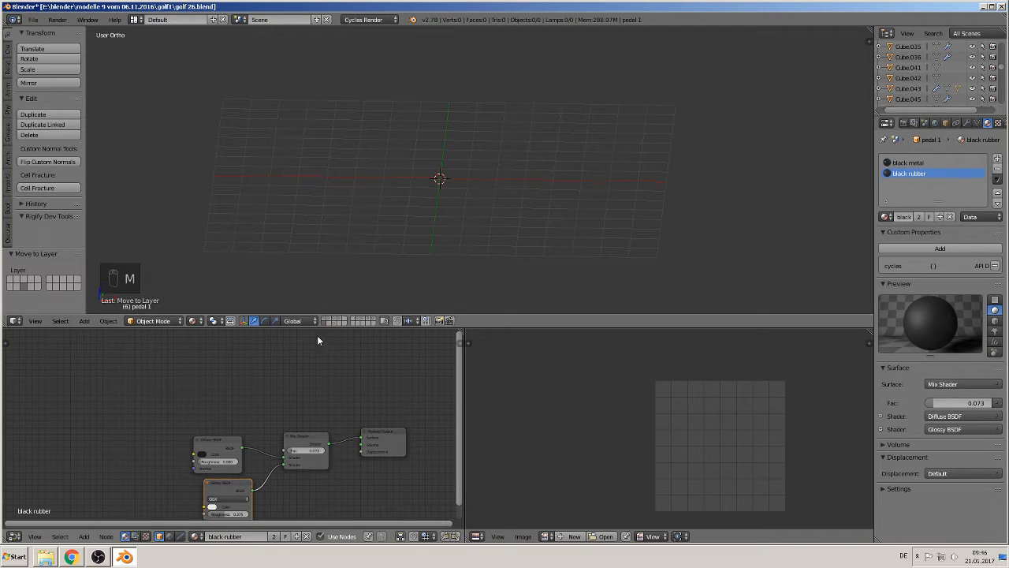
Step: Show the layer holding the handbrake and move the handbreak object to layer 13
{"action": "left_click", "coordinate": [375, 322]}
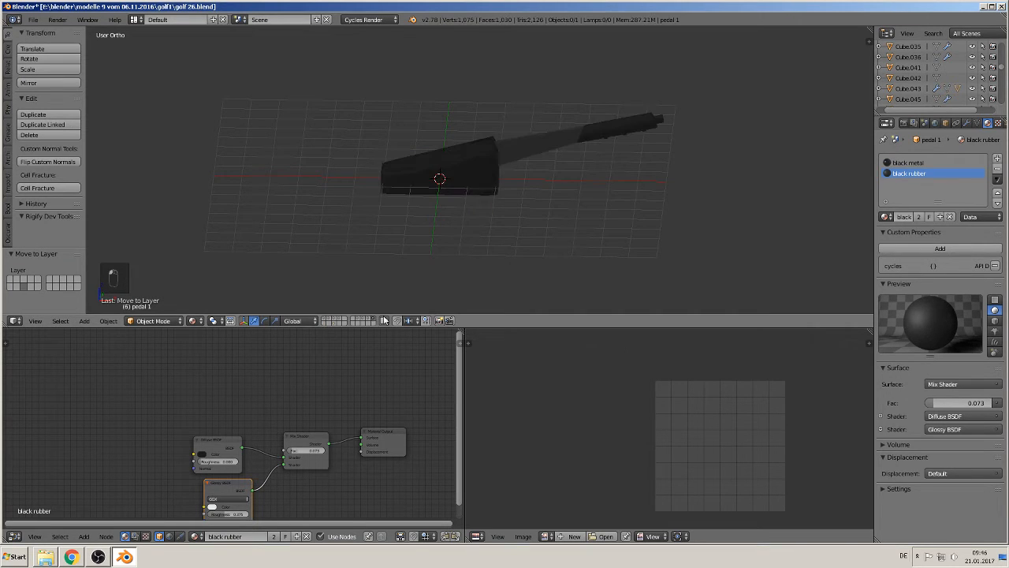
{"action": "right_click", "coordinate": [485, 167]}
{"action": "key", "text": "m"}
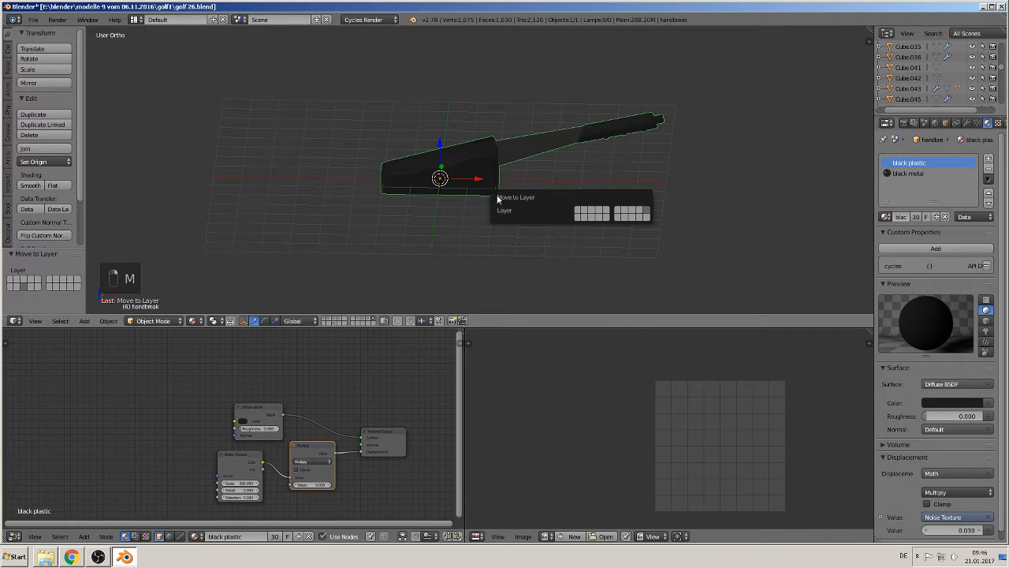
{"action": "left_click", "coordinate": [590, 218]}
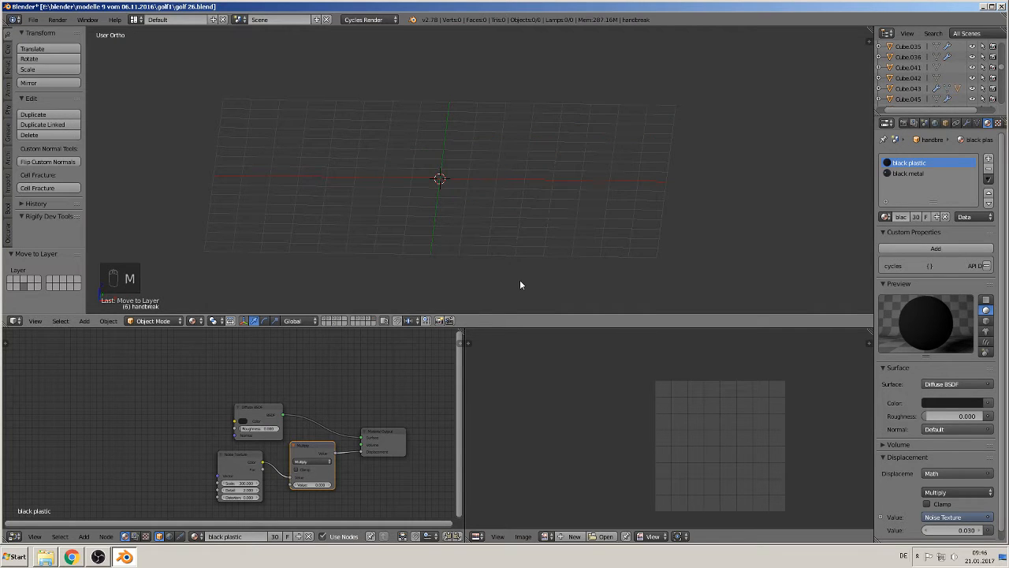
Step: Show the layer holding the steering wheel and move that object to layer 13
{"action": "left_click", "coordinate": [369, 322]}
{"action": "right_click", "coordinate": [469, 203]}
{"action": "key", "text": "m"}
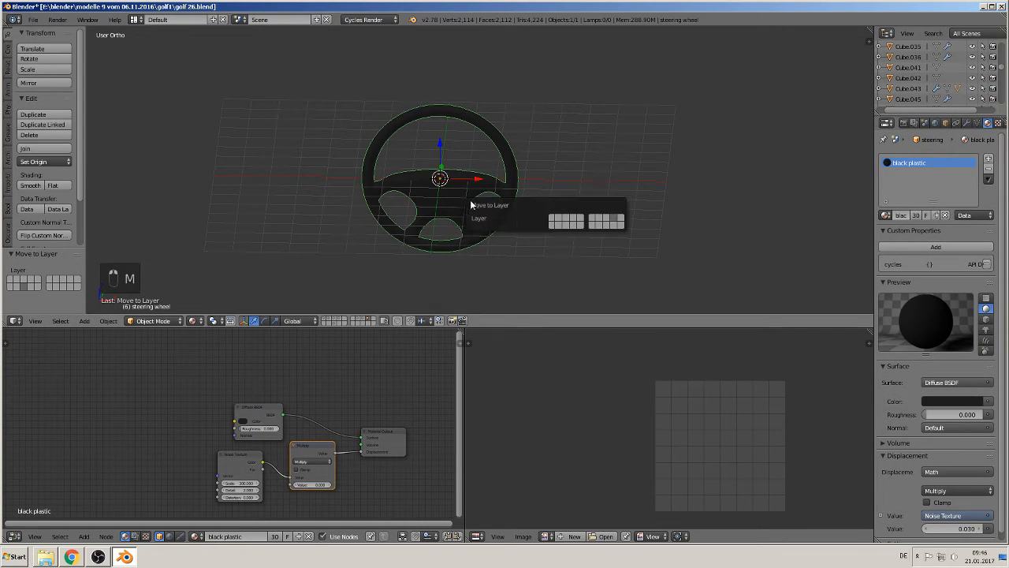
{"action": "left_click", "coordinate": [566, 222]}
{"action": "right_click", "coordinate": [365, 321]}
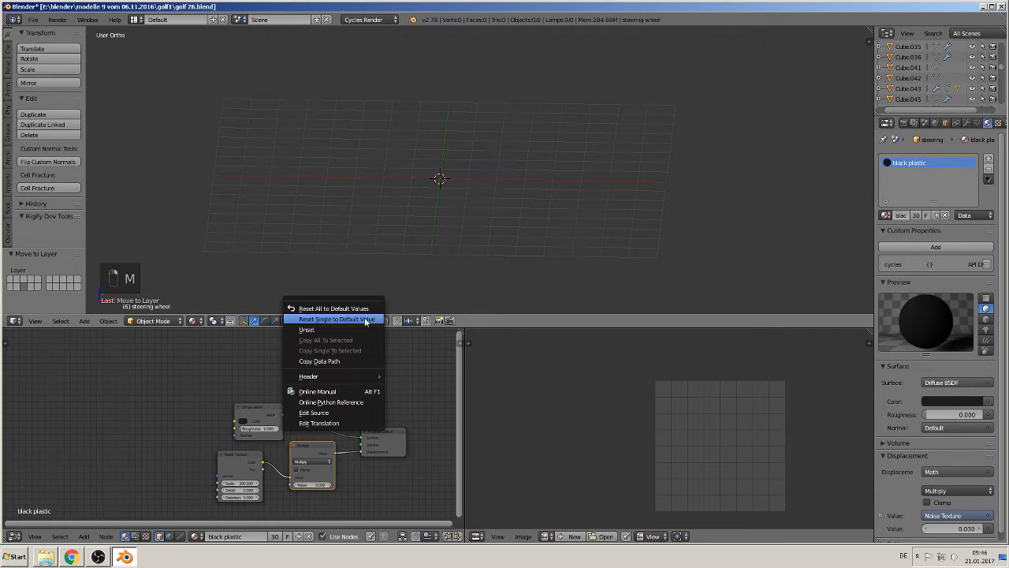
{"action": "left_click", "coordinate": [404, 210]}
Step: Show the layer holding the round headlight Circle.038 and move that object to layer 13
{"action": "left_click", "coordinate": [363, 322]}
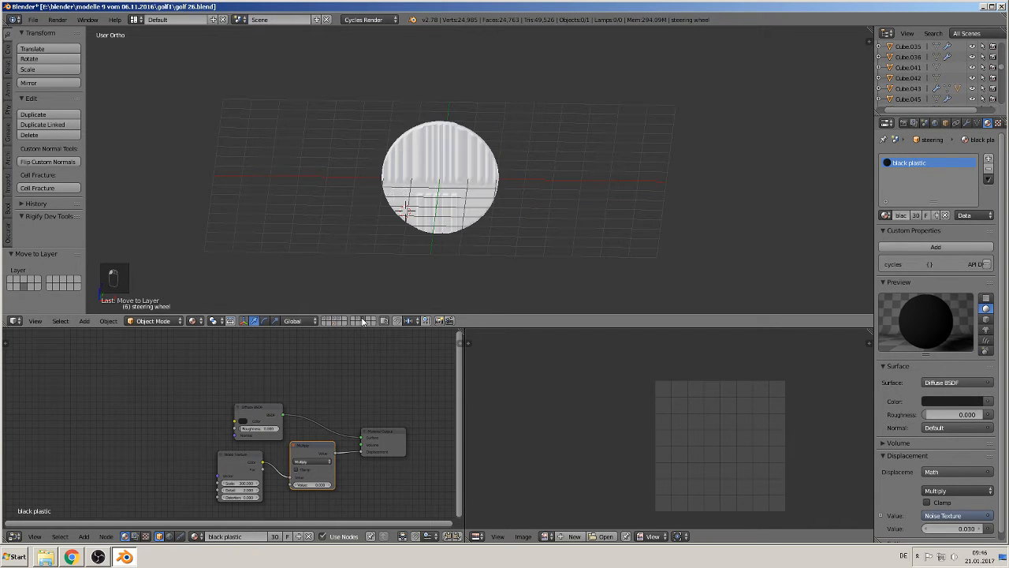
{"action": "right_click", "coordinate": [451, 194]}
{"action": "key", "text": "m"}
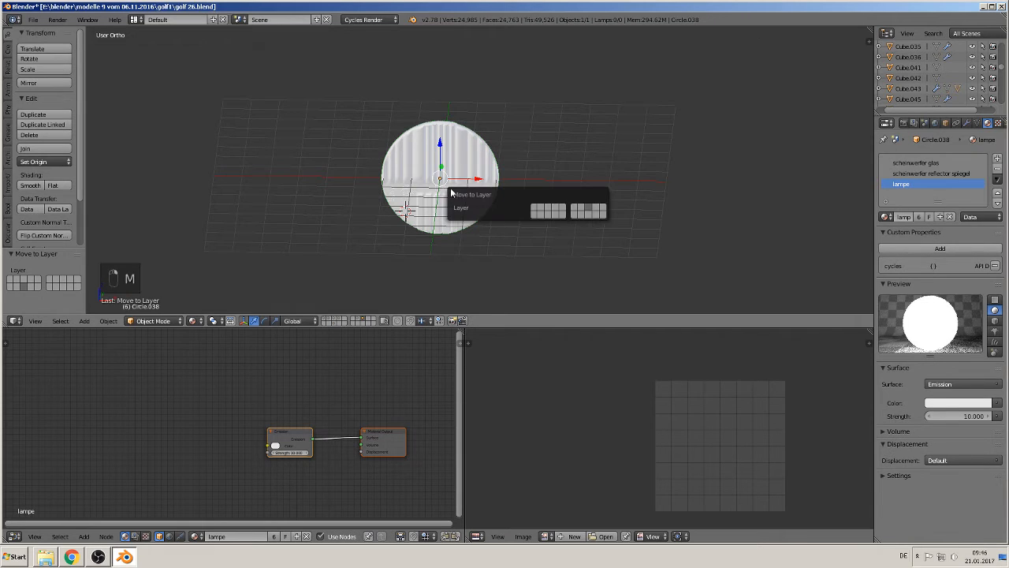
{"action": "left_click", "coordinate": [547, 216]}
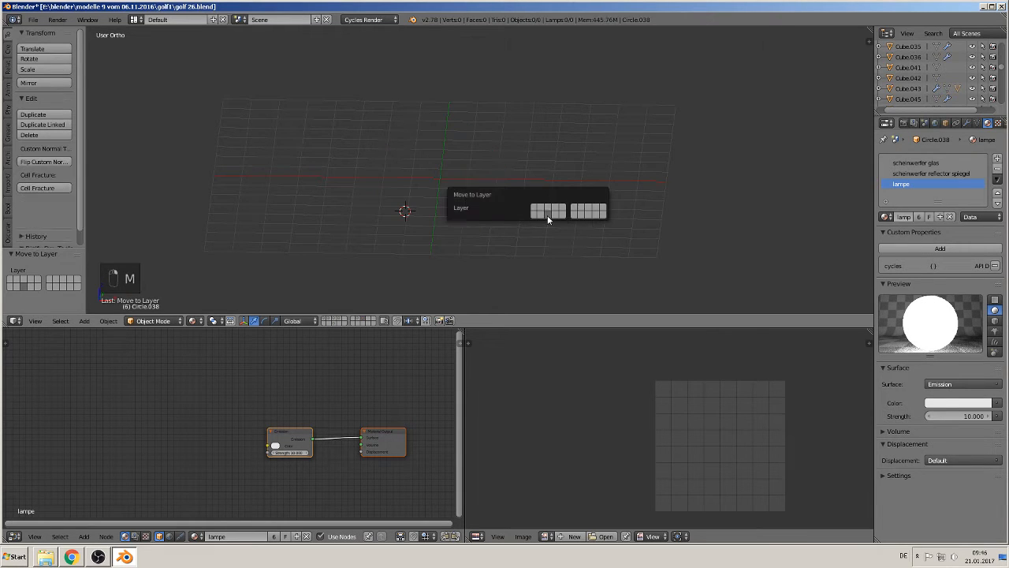
Step: Examine the cigarette lighter panel model and its symbol alongside the two reference photos
{"action": "left_click", "coordinate": [340, 321]}
{"action": "left_click", "coordinate": [361, 320]}
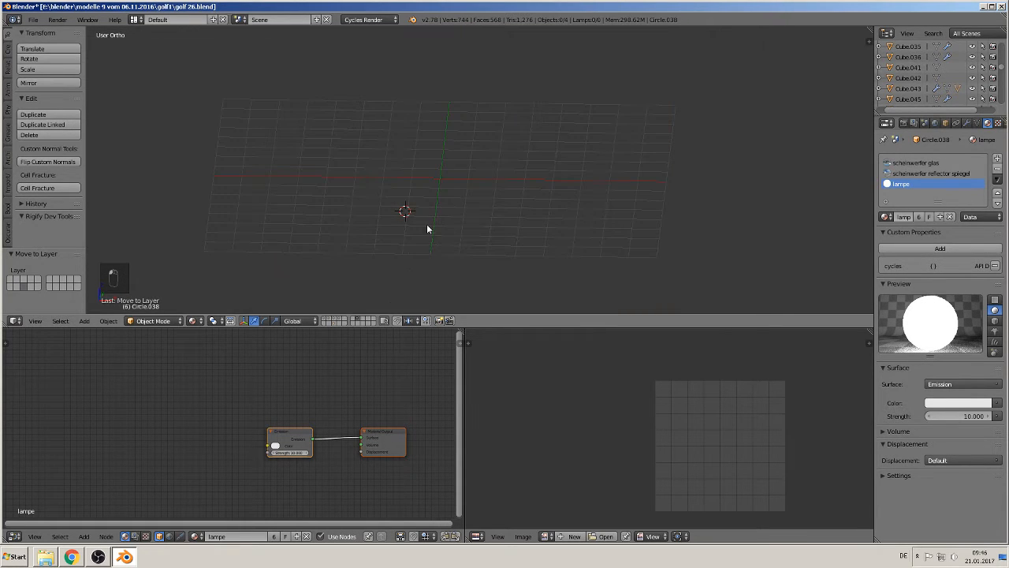
{"action": "scroll", "coordinate": [415, 245], "scroll_direction": "down", "scroll_amount": 7}
{"action": "scroll", "coordinate": [457, 229], "scroll_direction": "up", "scroll_amount": 3}
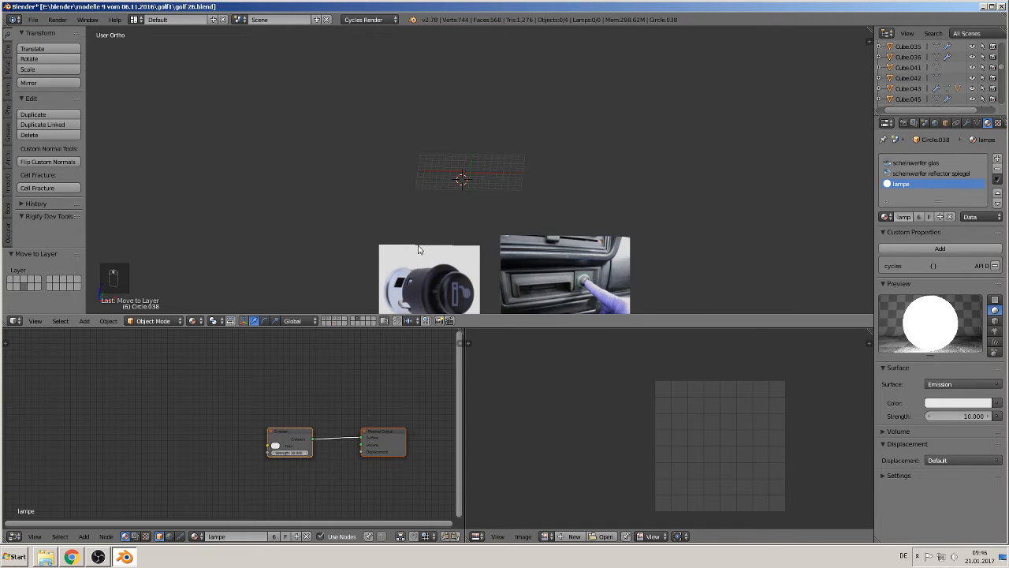
{"action": "scroll", "coordinate": [509, 237], "scroll_direction": "up", "scroll_amount": 4}
{"action": "key", "text": "KP_1"}
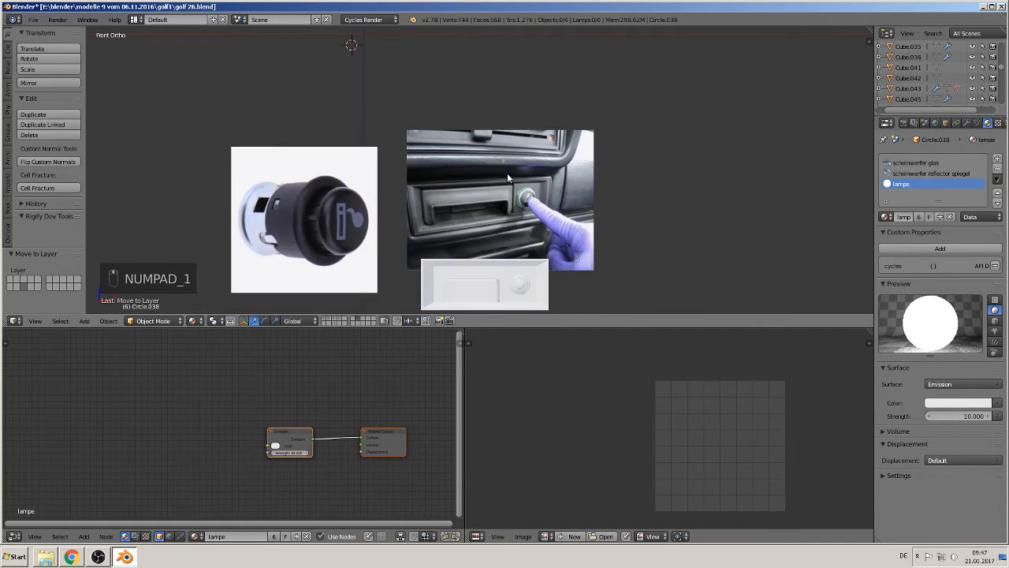
{"action": "middle_click_drag", "start_coordinate": [537, 285], "coordinate": [457, 196], "text": "shift"}
{"action": "scroll", "coordinate": [479, 200], "scroll_direction": "up", "scroll_amount": 3}
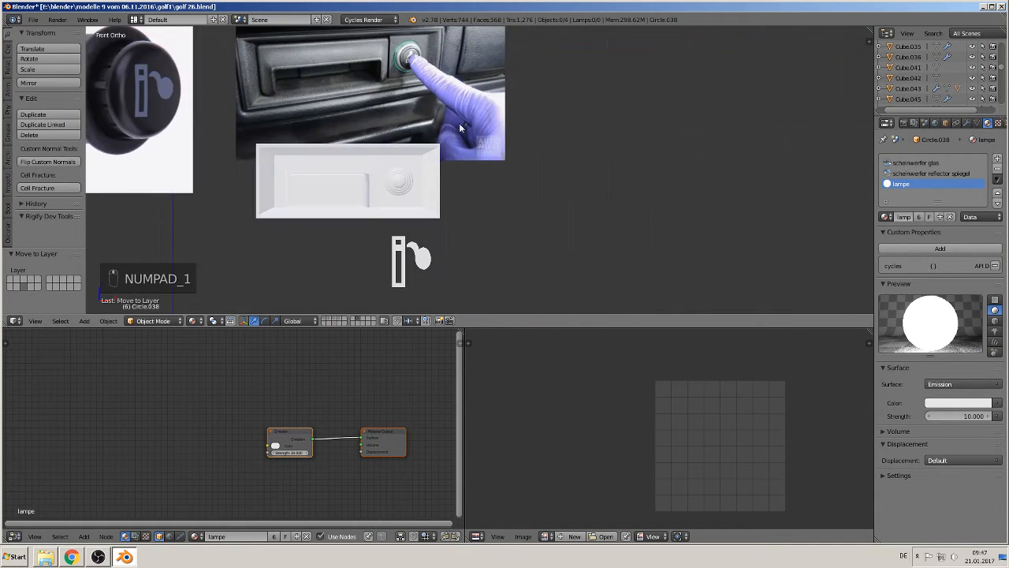
{"action": "middle_click_drag", "start_coordinate": [423, 158], "coordinate": [525, 192], "text": "shift"}
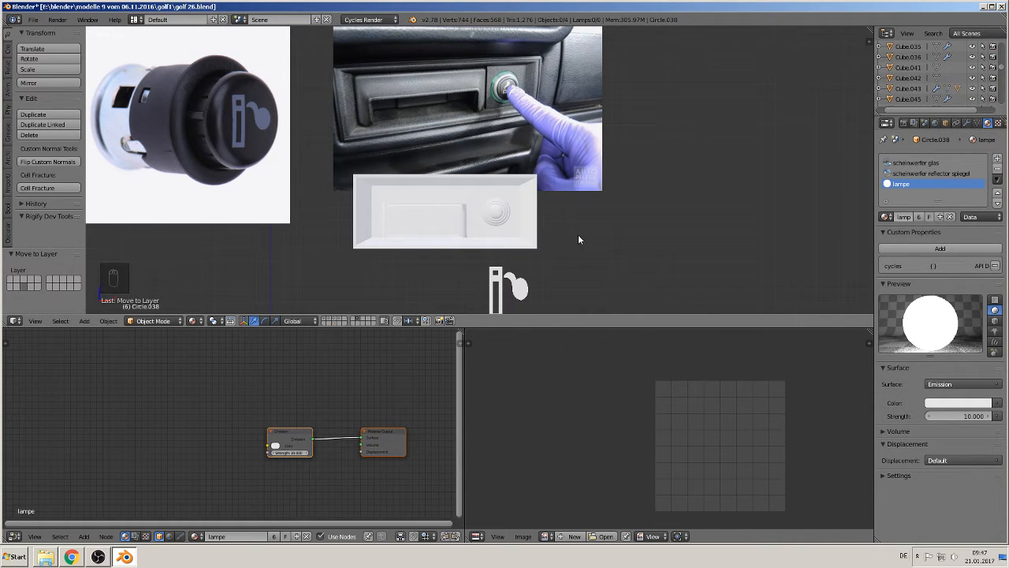
{"action": "mouse_move", "coordinate": [579, 235]}
{"action": "middle_mouse_down"}
{"action": "mouse_move", "coordinate": [525, 259]}
{"action": "mouse_move", "coordinate": [572, 246]}
{"action": "middle_mouse_up"}
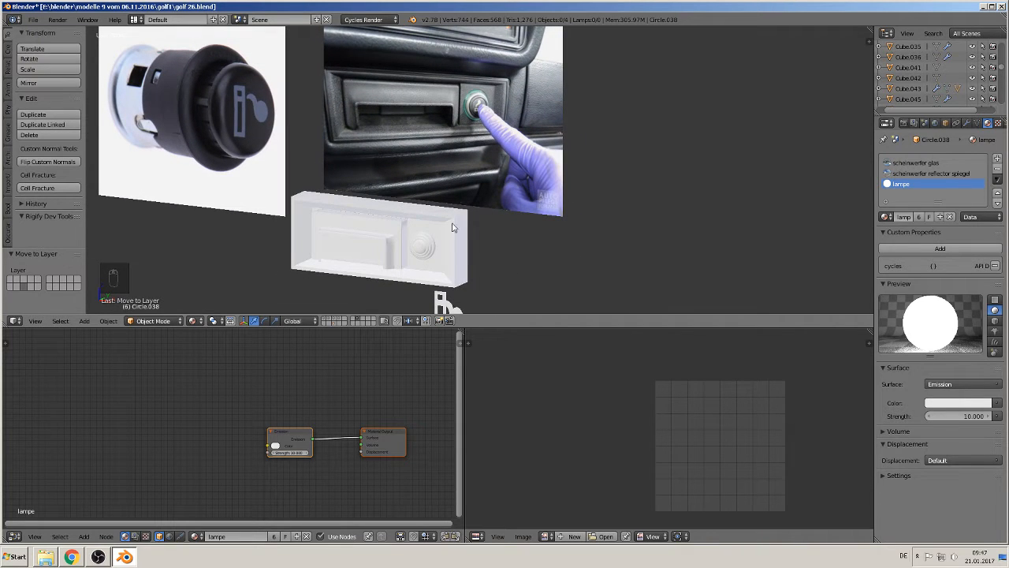
{"action": "middle_click_drag", "start_coordinate": [488, 277], "coordinate": [530, 291]}
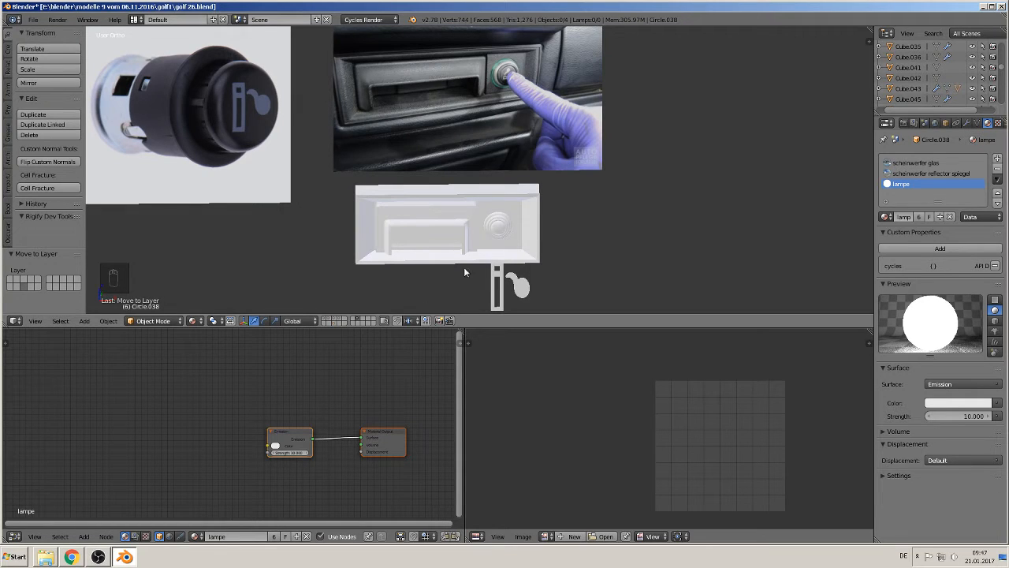
Step: Show the layer holding the door trim parts and enlarge the 3D viewport
{"action": "left_click", "coordinate": [341, 320]}
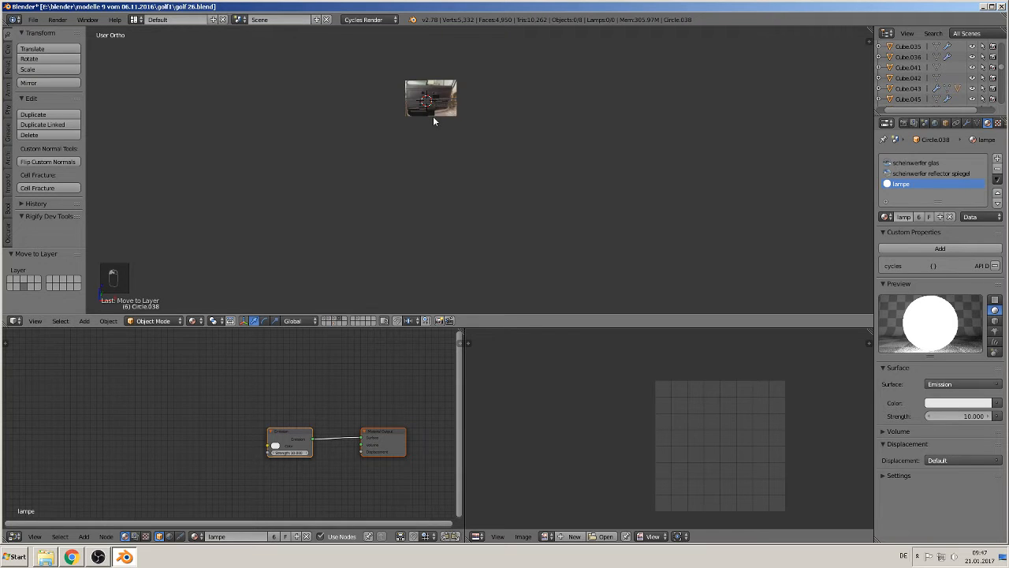
{"action": "key", "text": "KP_1"}
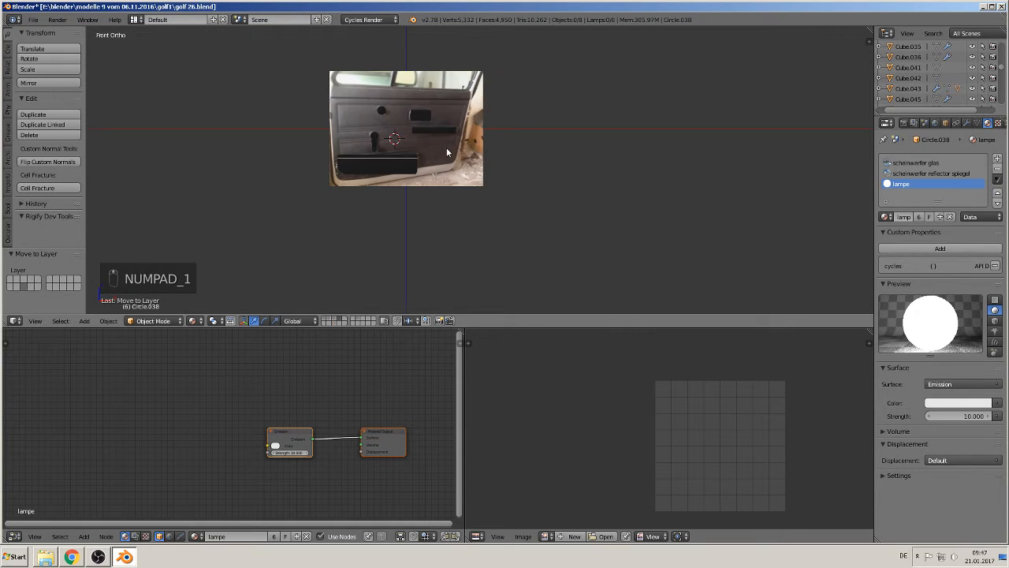
{"action": "scroll", "coordinate": [446, 152], "scroll_direction": "up", "scroll_amount": 5}
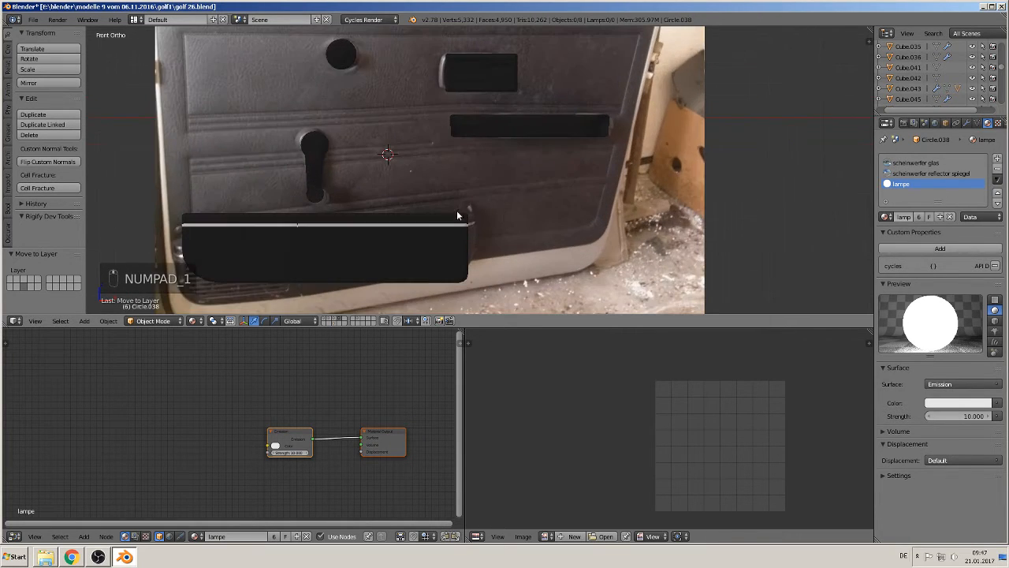
{"action": "middle_click_drag", "start_coordinate": [376, 264], "coordinate": [522, 208]}
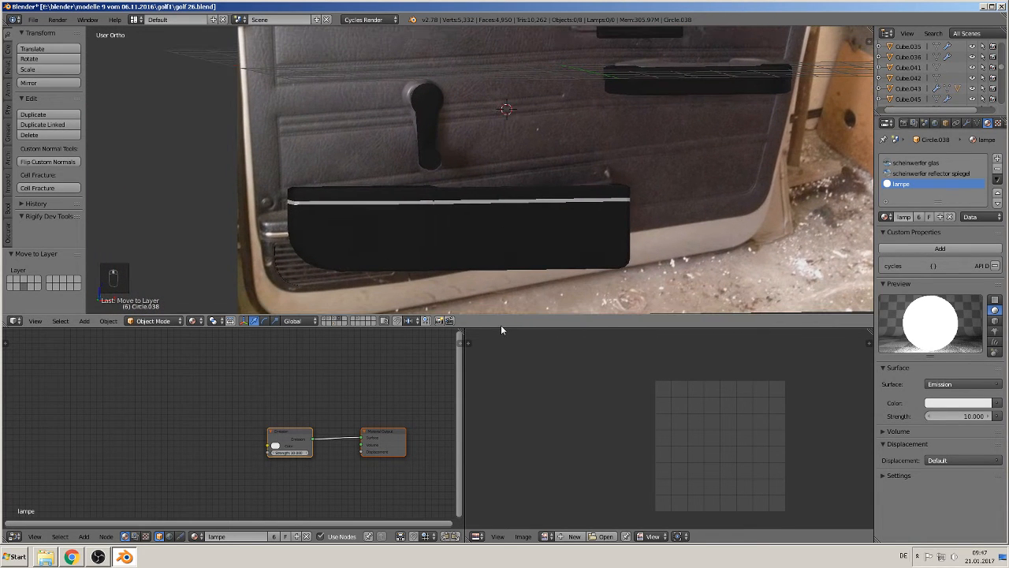
{"action": "left_click_drag", "start_coordinate": [501, 325], "coordinate": [516, 470]}
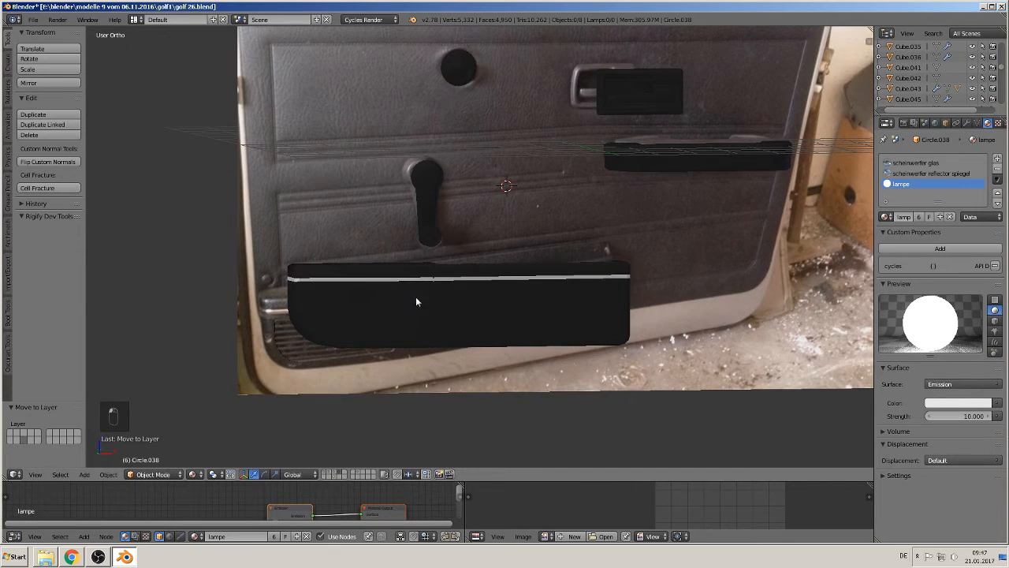
Step: Open the door pocket Cube.042 in Edit Mode and select the rear edges along the top and end of its speaker-grille section
{"action": "middle_click_drag", "start_coordinate": [416, 296], "coordinate": [465, 274]}
{"action": "right_click", "coordinate": [344, 179]}
{"action": "key", "text": "Tab"}
{"action": "key", "text": "Tab"}
{"action": "scroll", "coordinate": [465, 274], "scroll_direction": "up", "scroll_amount": 2}
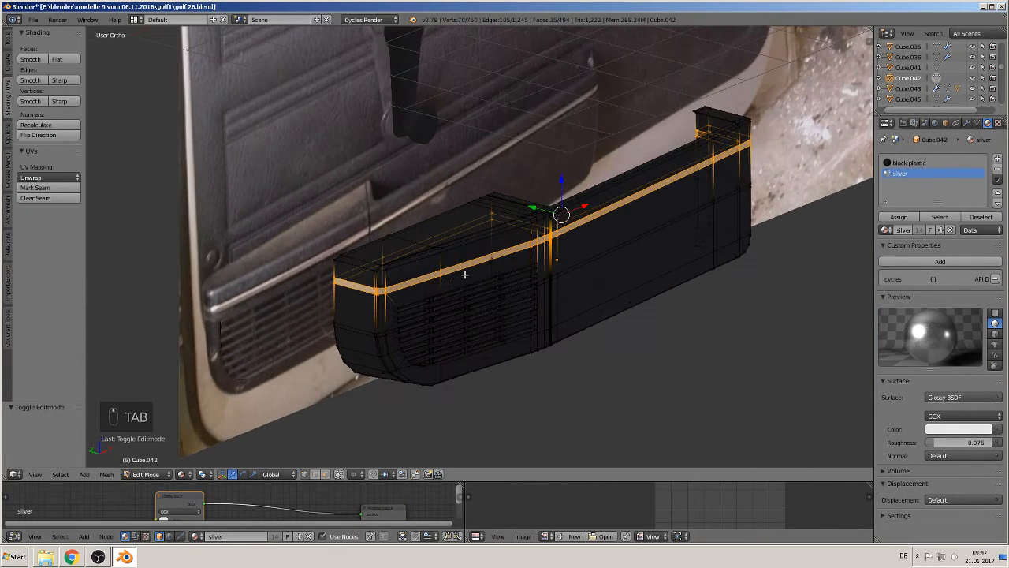
{"action": "right_click", "coordinate": [421, 220], "text": "alt"}
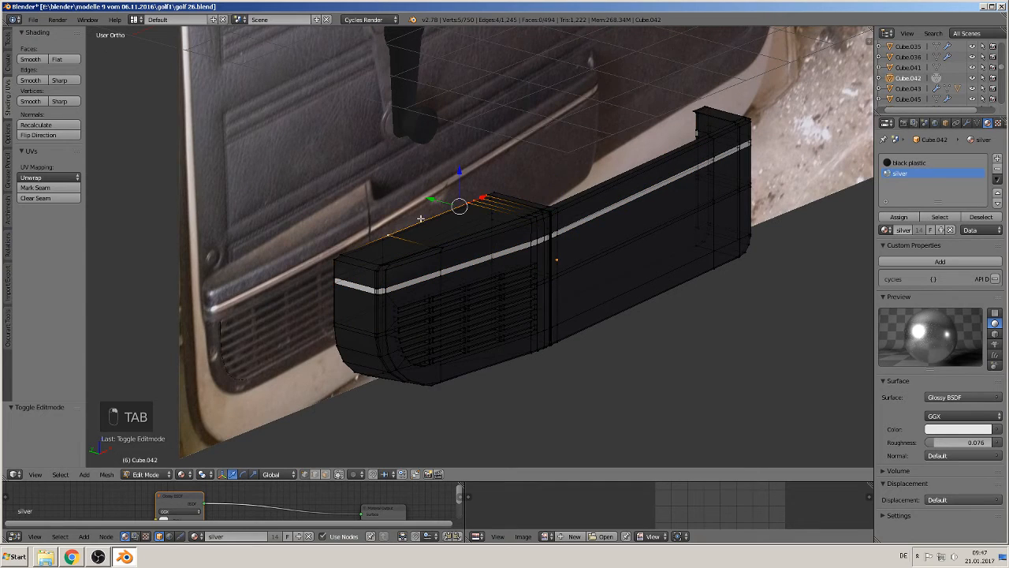
{"action": "right_click", "coordinate": [354, 245], "text": "alt+shift"}
{"action": "right_click", "coordinate": [327, 304], "text": "alt+shift"}
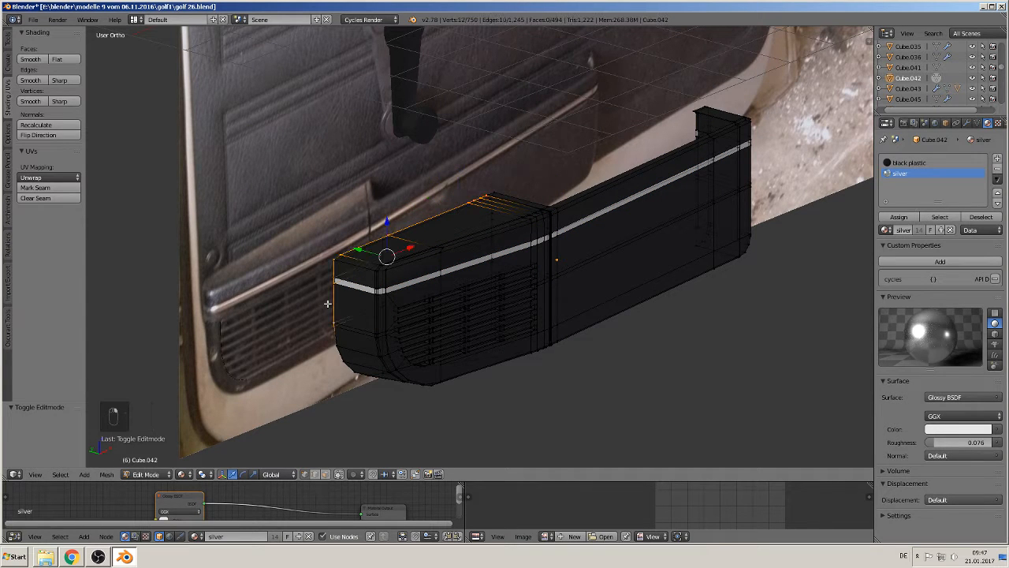
{"action": "right_click", "coordinate": [334, 361], "text": "alt+shift"}
Step: Extend the edge selection along the door pocket's underside and up around the rear edges of its far end
{"action": "middle_click_drag", "start_coordinate": [364, 385], "coordinate": [336, 359], "text": "shift"}
{"action": "middle_click_drag", "start_coordinate": [336, 360], "coordinate": [294, 284]}
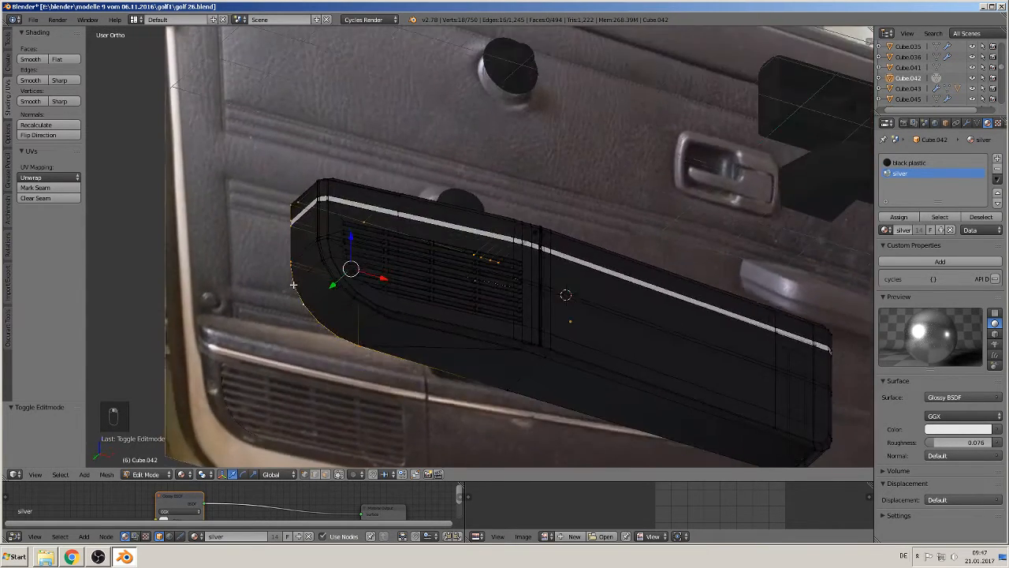
{"action": "right_click", "coordinate": [587, 424], "text": "alt+shift"}
{"action": "middle_click_drag", "start_coordinate": [591, 419], "coordinate": [483, 456]}
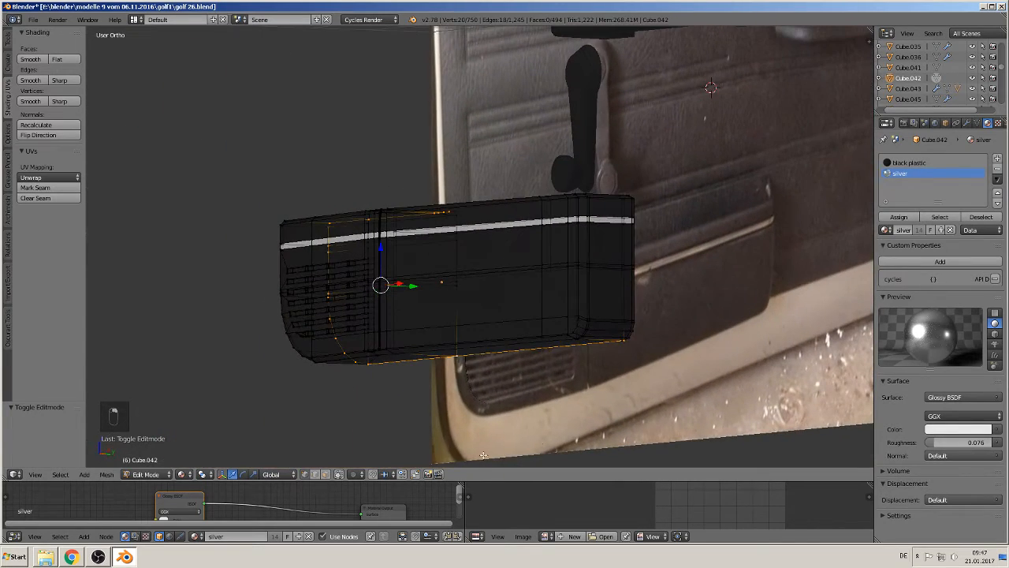
{"action": "right_click", "coordinate": [653, 298], "text": "alt+shift"}
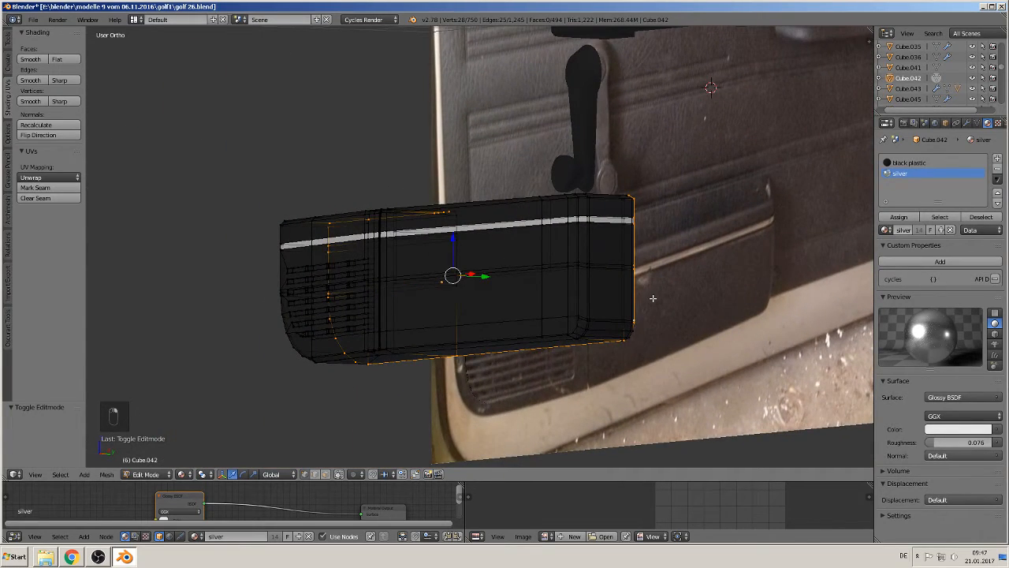
{"action": "right_click", "coordinate": [639, 340], "text": "alt+shift"}
{"action": "middle_click_drag", "start_coordinate": [665, 294], "coordinate": [722, 361]}
{"action": "right_click", "coordinate": [747, 296], "text": "alt+shift"}
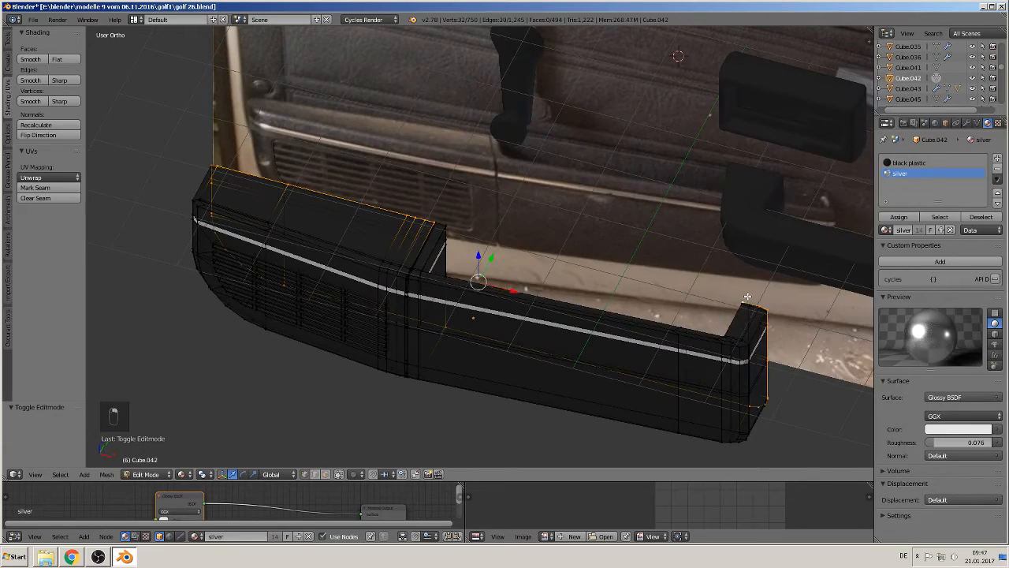
Step: Add the rear edges around the door pocket's open middle section to the selection, undoing any wrongly picked loop
{"action": "middle_click_drag", "start_coordinate": [584, 275], "coordinate": [455, 201]}
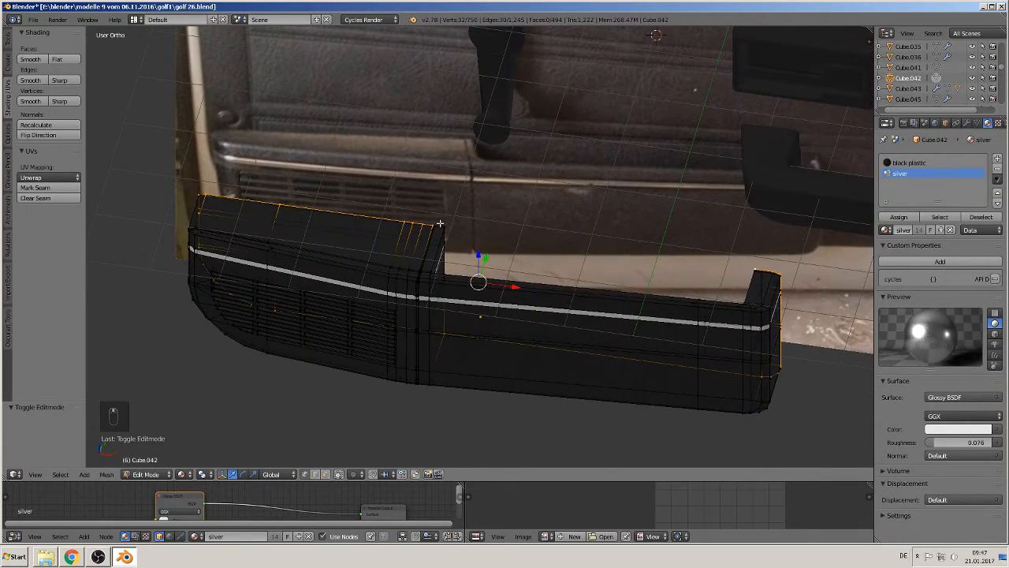
{"action": "right_click", "coordinate": [439, 224], "text": "alt+shift"}
{"action": "middle_click_drag", "start_coordinate": [497, 254], "coordinate": [633, 173]}
{"action": "right_click", "coordinate": [447, 275], "text": "alt+shift"}
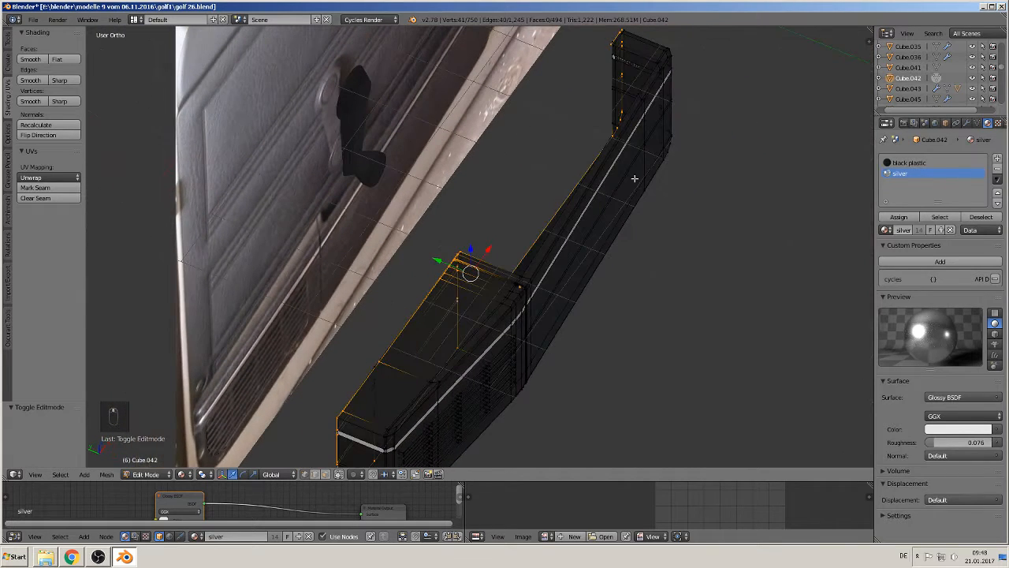
{"action": "right_click", "coordinate": [597, 95], "text": "alt+shift"}
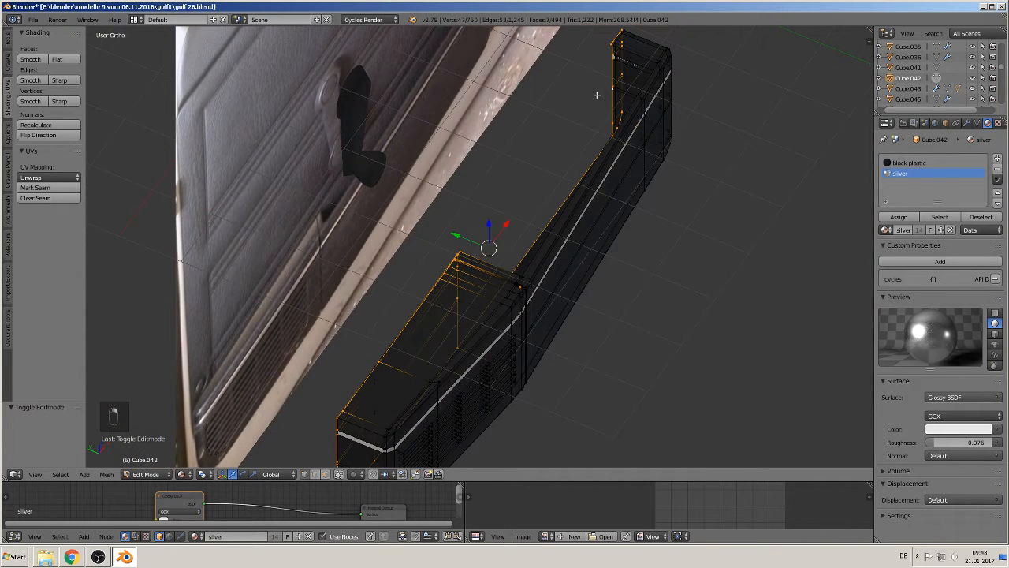
{"action": "right_click", "coordinate": [595, 139], "text": "alt+shift"}
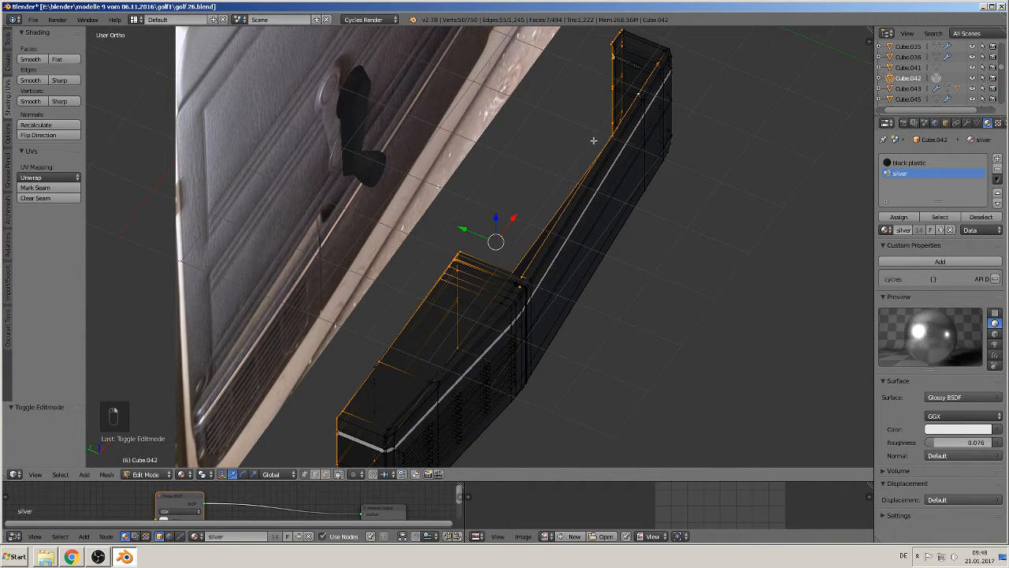
{"action": "key", "text": "ctrl+z"}
{"action": "scroll", "coordinate": [613, 142], "scroll_direction": "up", "scroll_amount": 6}
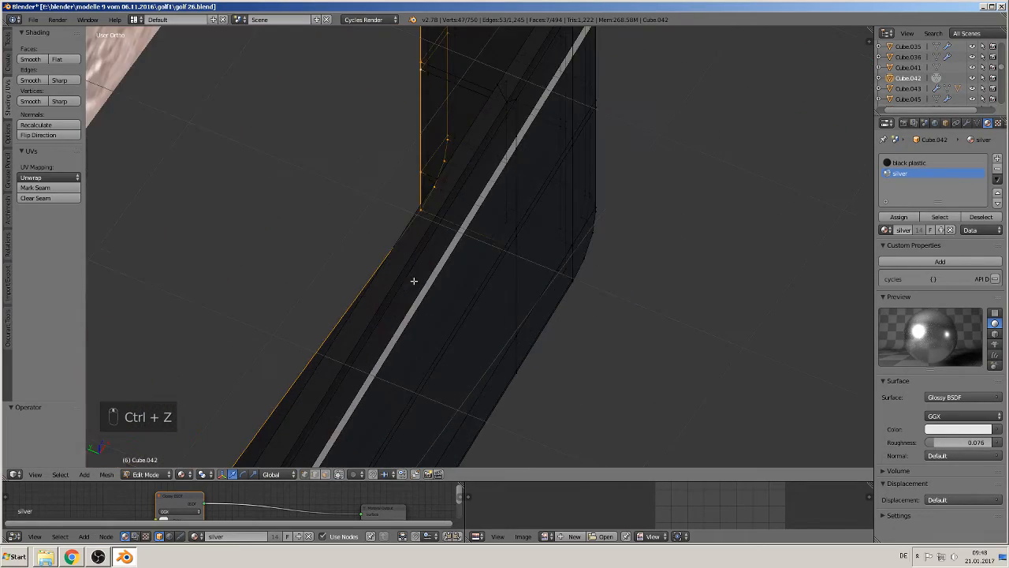
Step: Deselect the stray vertices at the door pocket's far end and mark the selected rear edges as a seam
{"action": "scroll", "coordinate": [414, 281], "scroll_direction": "down", "scroll_amount": 8}
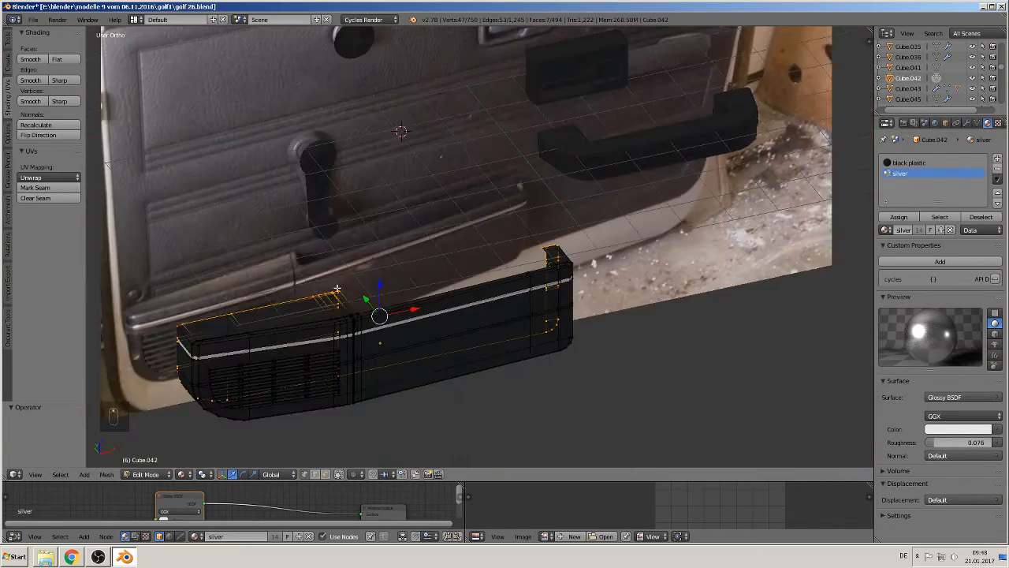
{"action": "middle_click_drag", "start_coordinate": [312, 290], "coordinate": [422, 298], "text": "shift"}
{"action": "scroll", "coordinate": [441, 296], "scroll_direction": "up", "scroll_amount": 1}
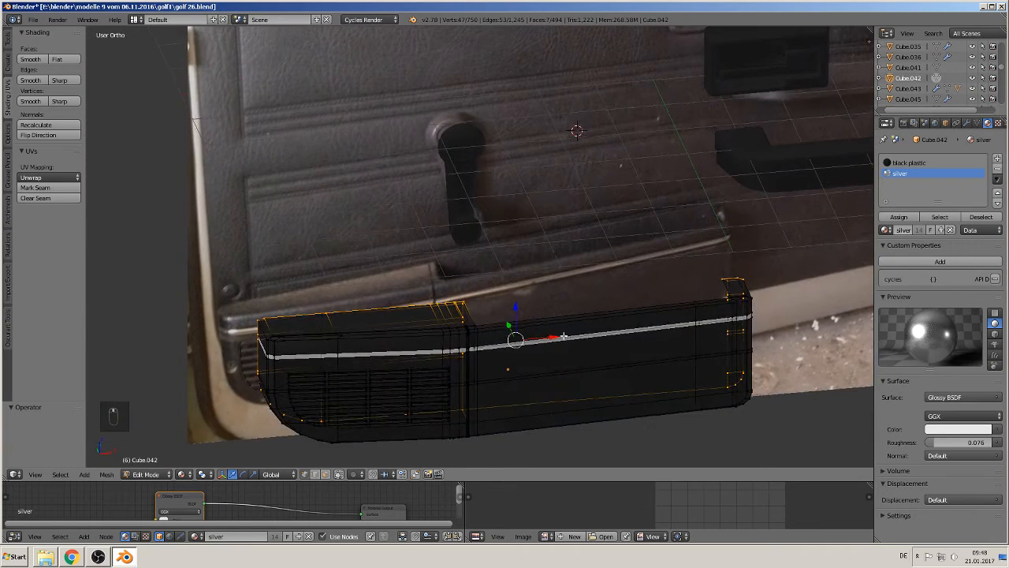
{"action": "scroll", "coordinate": [564, 336], "scroll_direction": "up", "scroll_amount": 1}
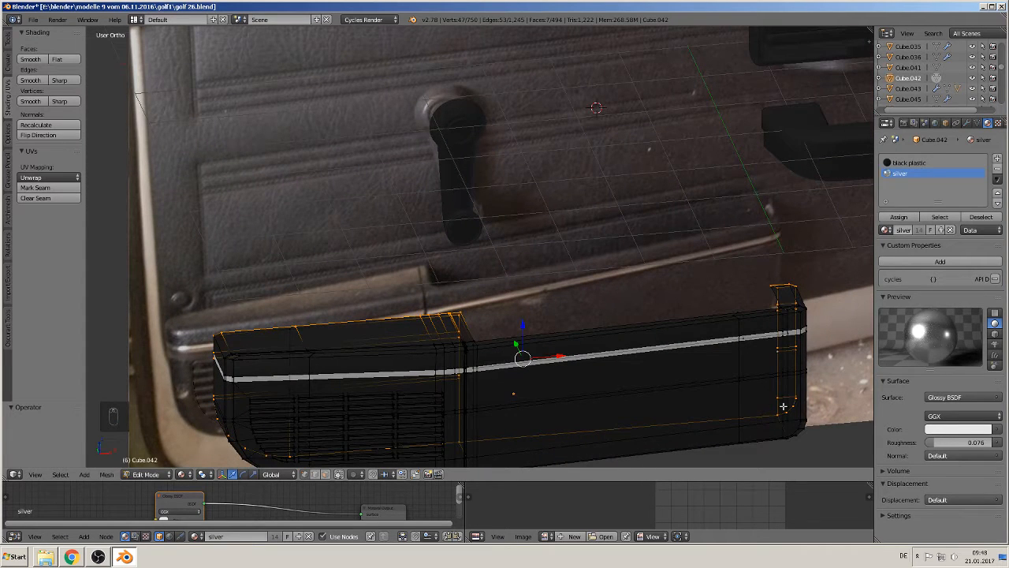
{"action": "key", "text": "c"}
{"action": "mouse_move", "coordinate": [770, 394]}
{"action": "middle_mouse_down"}
{"action": "mouse_move", "coordinate": [767, 279]}
{"action": "mouse_move", "coordinate": [701, 273]}
{"action": "mouse_move", "coordinate": [720, 256]}
{"action": "mouse_move", "coordinate": [724, 273]}
{"action": "mouse_move", "coordinate": [725, 258]}
{"action": "middle_mouse_up"}
{"action": "right_click", "coordinate": [765, 278]}
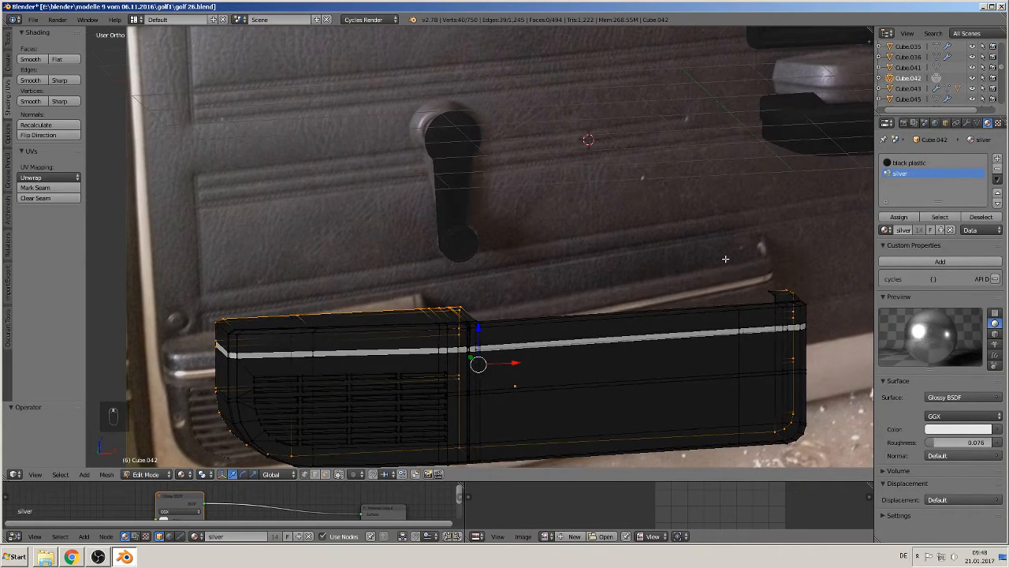
{"action": "right_click", "coordinate": [786, 290], "text": "shift"}
{"action": "key", "text": "x"}
{"action": "key", "text": "c"}
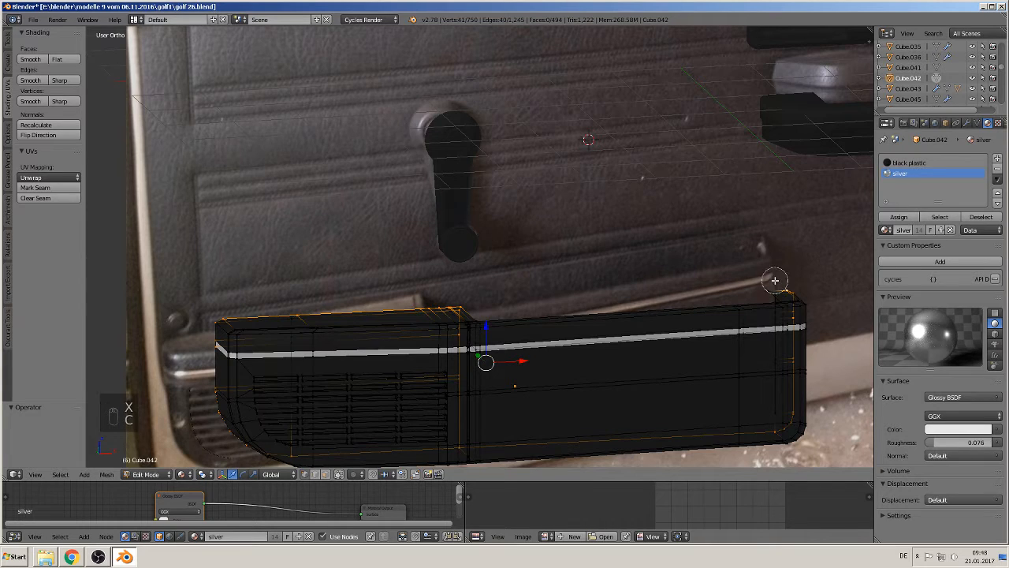
{"action": "left_click", "coordinate": [32, 187]}
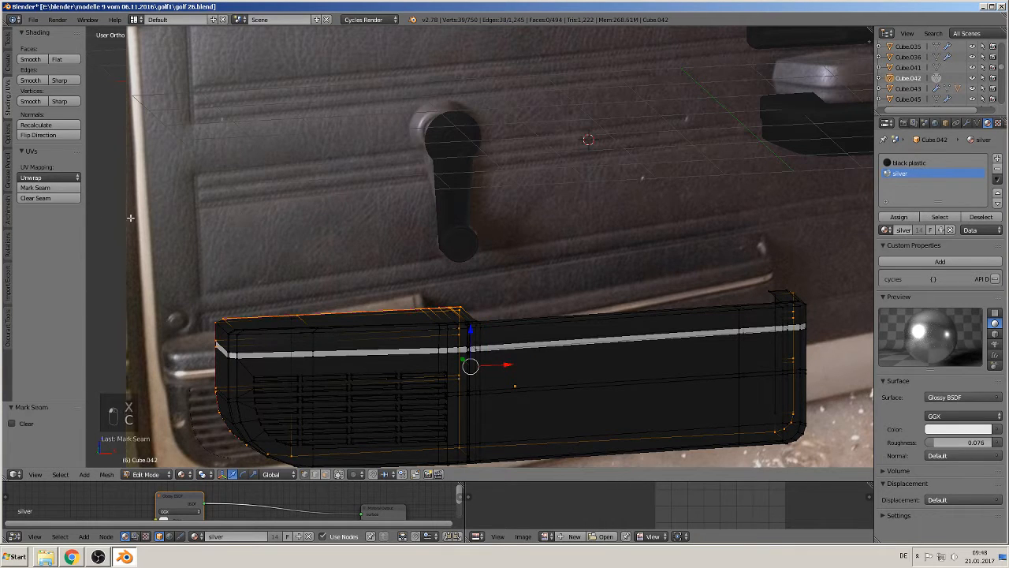
Step: Mark the short cross edges at the middle of the door pocket's underside as a seam and return to Object Mode
{"action": "middle_click_drag", "start_coordinate": [131, 218], "coordinate": [428, 271]}
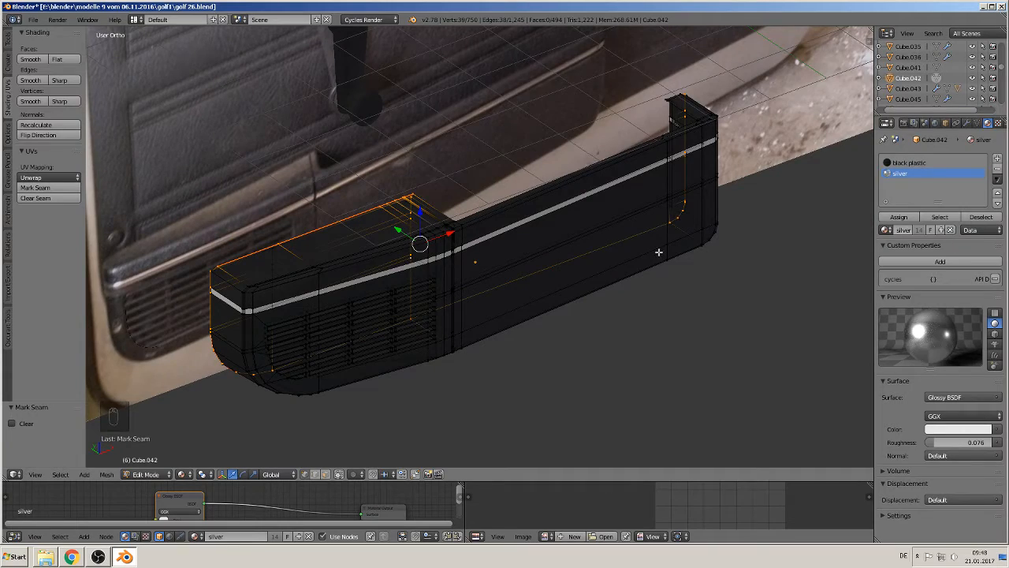
{"action": "middle_click_drag", "start_coordinate": [658, 251], "coordinate": [578, 201]}
{"action": "right_click", "coordinate": [411, 293], "text": "alt"}
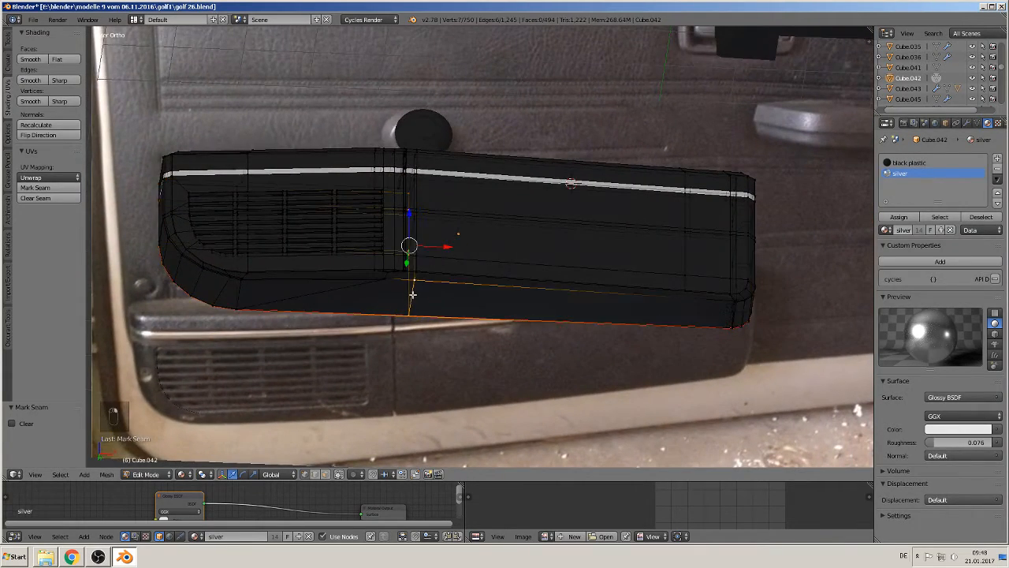
{"action": "right_click", "coordinate": [416, 272], "text": "alt"}
{"action": "right_click", "coordinate": [417, 294], "text": "alt"}
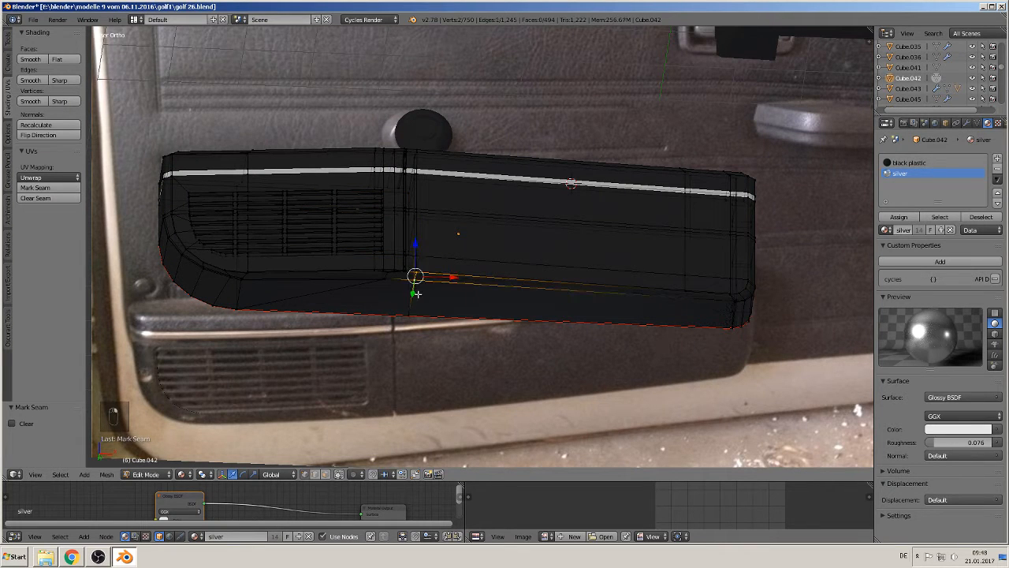
{"action": "right_click", "coordinate": [407, 317], "text": "shift"}
{"action": "middle_click_drag", "start_coordinate": [406, 331], "coordinate": [404, 363]}
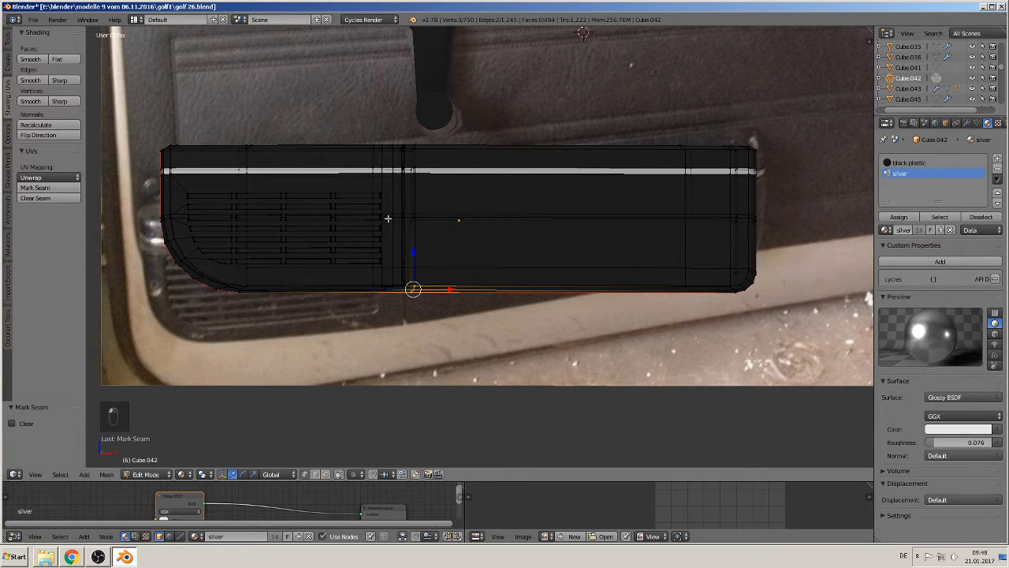
{"action": "middle_click_drag", "start_coordinate": [388, 219], "coordinate": [539, 201]}
{"action": "key", "text": "Tab"}
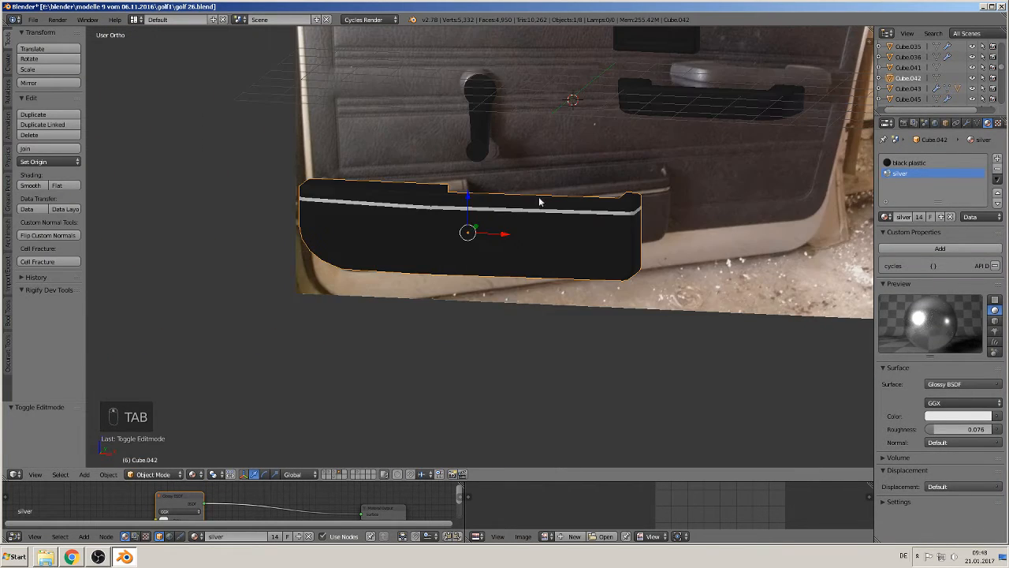
Step: Open the window crank Circle.003 in Edit Mode and mark the edge loop around its lower knob's front cap as a seam
{"action": "middle_click_drag", "start_coordinate": [477, 163], "coordinate": [353, 274], "text": "shift"}
{"action": "right_click", "coordinate": [363, 214]}
{"action": "key", "text": "Tab"}
{"action": "middle_click_drag", "start_coordinate": [367, 218], "coordinate": [421, 259]}
{"action": "scroll", "coordinate": [421, 260], "scroll_direction": "up", "scroll_amount": 4}
{"action": "middle_click_drag", "start_coordinate": [339, 267], "coordinate": [515, 263], "text": "shift"}
{"action": "scroll", "coordinate": [556, 291], "scroll_direction": "up", "scroll_amount": 3}
{"action": "scroll", "coordinate": [506, 302], "scroll_direction": "up", "scroll_amount": 2}
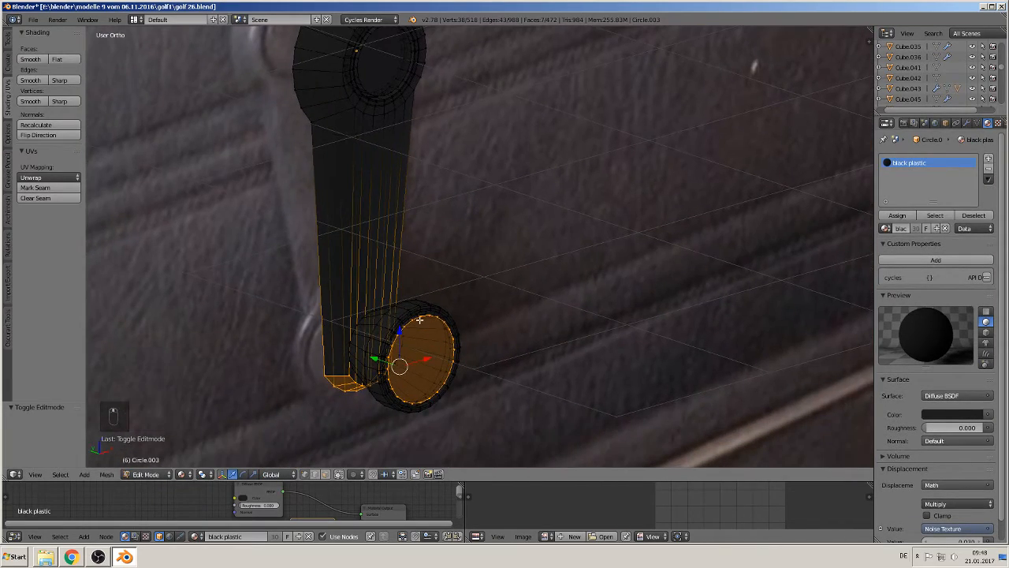
{"action": "key", "text": "a"}
{"action": "right_click", "coordinate": [417, 321], "text": "alt"}
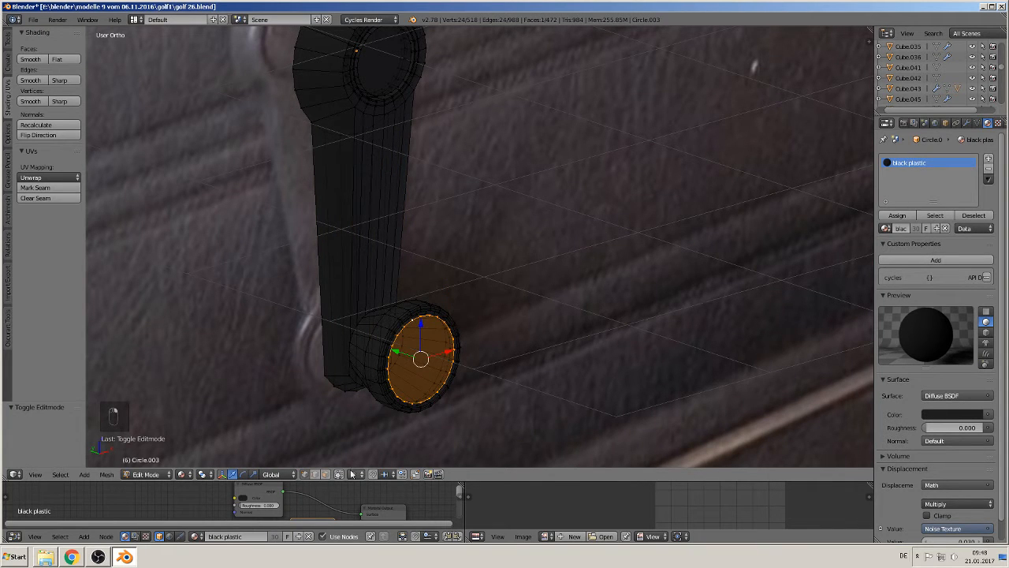
{"action": "left_click", "coordinate": [34, 187]}
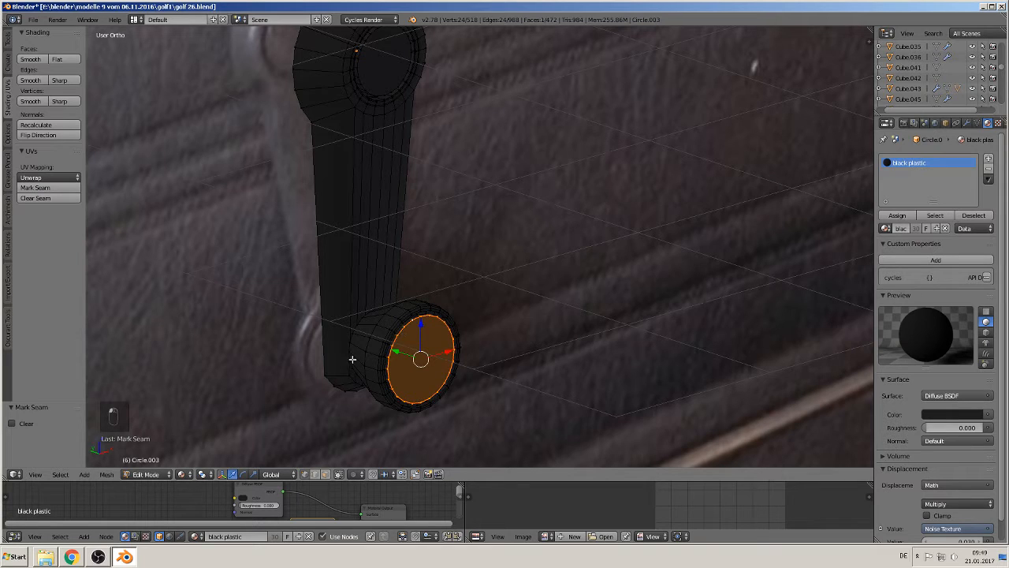
Step: Mark the loop at the crank knob's base and a line of edges along the knob's underside as seams
{"action": "key", "text": "a"}
{"action": "right_click", "coordinate": [354, 332], "text": "alt"}
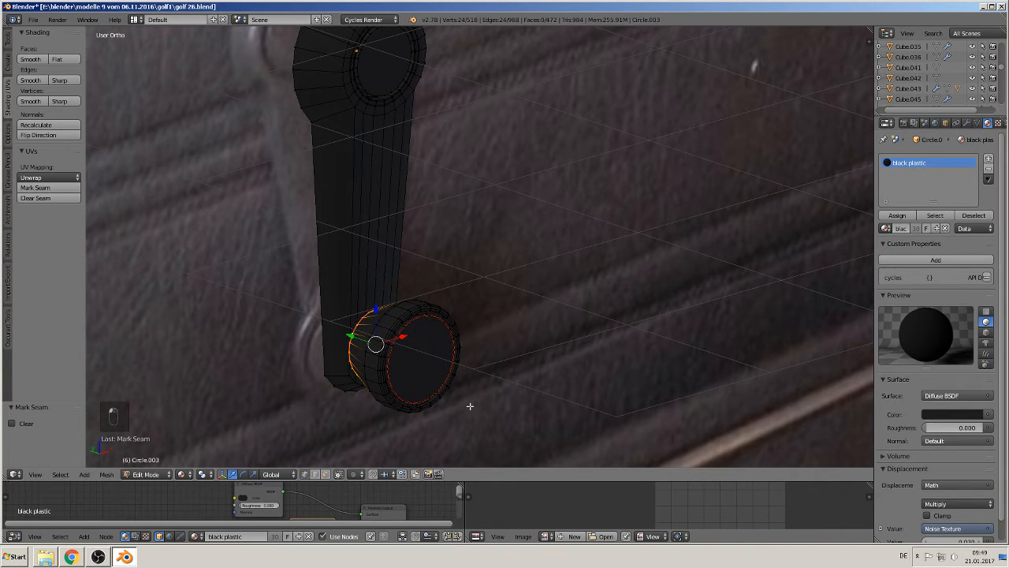
{"action": "middle_click_drag", "start_coordinate": [470, 406], "coordinate": [376, 415]}
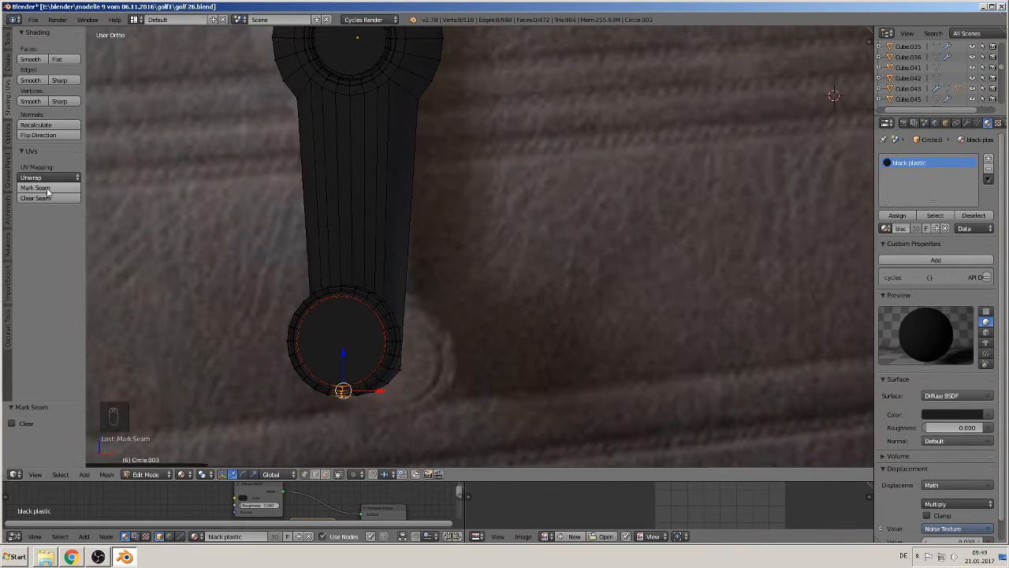
{"action": "middle_click_drag", "start_coordinate": [256, 244], "coordinate": [342, 344]}
Step: Select the crank's rear outline along its arm, rounded head and lower end, and mark it as a seam
{"action": "right_click", "coordinate": [324, 291]}
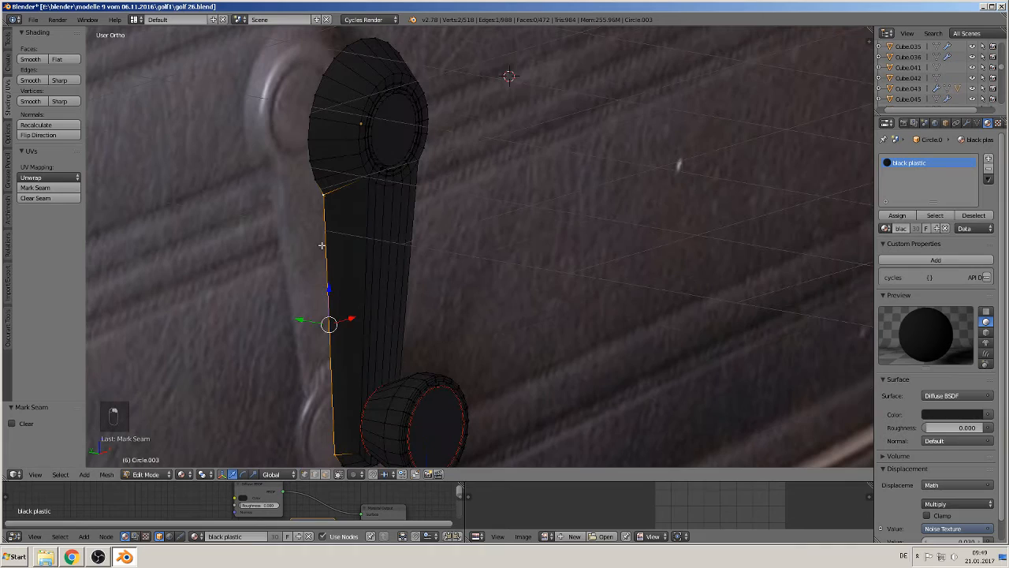
{"action": "right_click", "coordinate": [303, 137], "text": "alt"}
{"action": "middle_click_drag", "start_coordinate": [419, 241], "coordinate": [304, 248]}
{"action": "scroll", "coordinate": [304, 248], "scroll_direction": "down", "scroll_amount": 1}
{"action": "scroll", "coordinate": [386, 299], "scroll_direction": "down", "scroll_amount": 2}
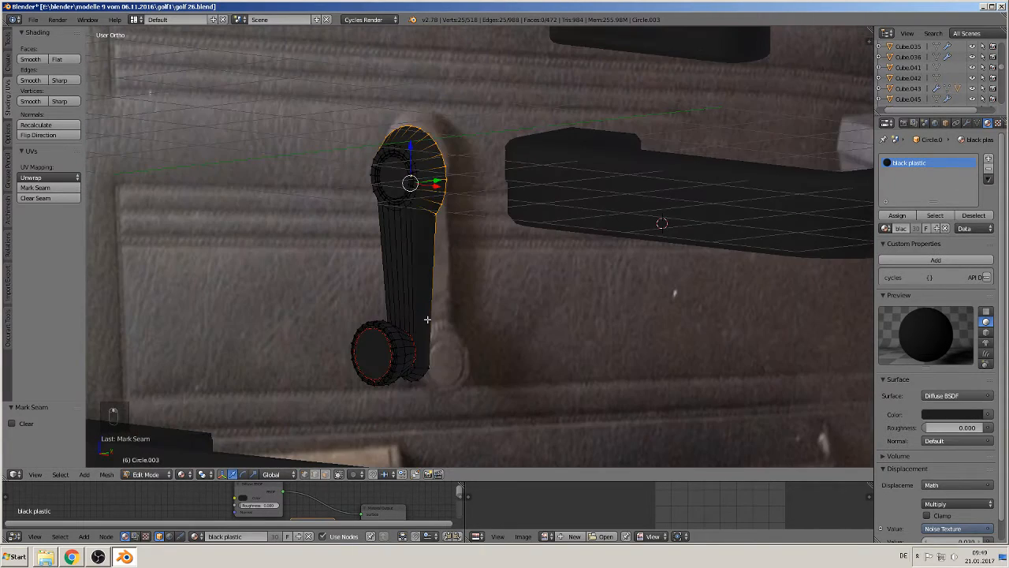
{"action": "middle_click_drag", "start_coordinate": [440, 355], "coordinate": [540, 387]}
{"action": "right_click", "coordinate": [424, 378], "text": "alt+shift"}
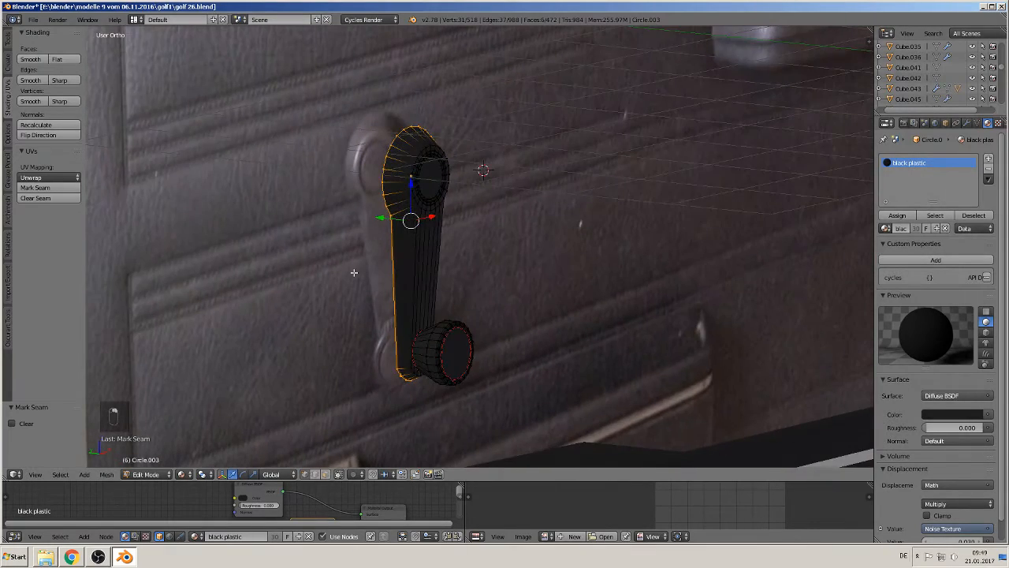
Step: Mark the circular edge loop around the crank's upper hub cap as a seam and return to Object Mode
{"action": "scroll", "coordinate": [319, 263], "scroll_direction": "up", "scroll_amount": 2}
{"action": "middle_click_drag", "start_coordinate": [480, 230], "coordinate": [470, 276], "text": "shift"}
{"action": "middle_click_drag", "start_coordinate": [425, 263], "coordinate": [392, 265]}
{"action": "middle_click_drag", "start_coordinate": [366, 232], "coordinate": [514, 294], "text": "shift"}
{"action": "scroll", "coordinate": [514, 294], "scroll_direction": "up", "scroll_amount": 3}
{"action": "scroll", "coordinate": [513, 293], "scroll_direction": "up", "scroll_amount": 1}
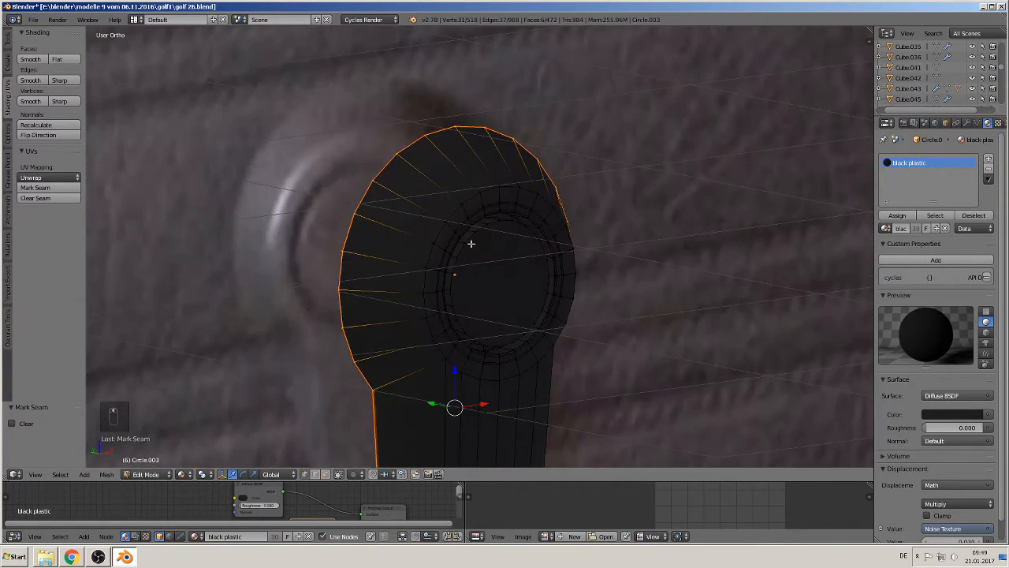
{"action": "right_click", "coordinate": [469, 241], "text": "alt"}
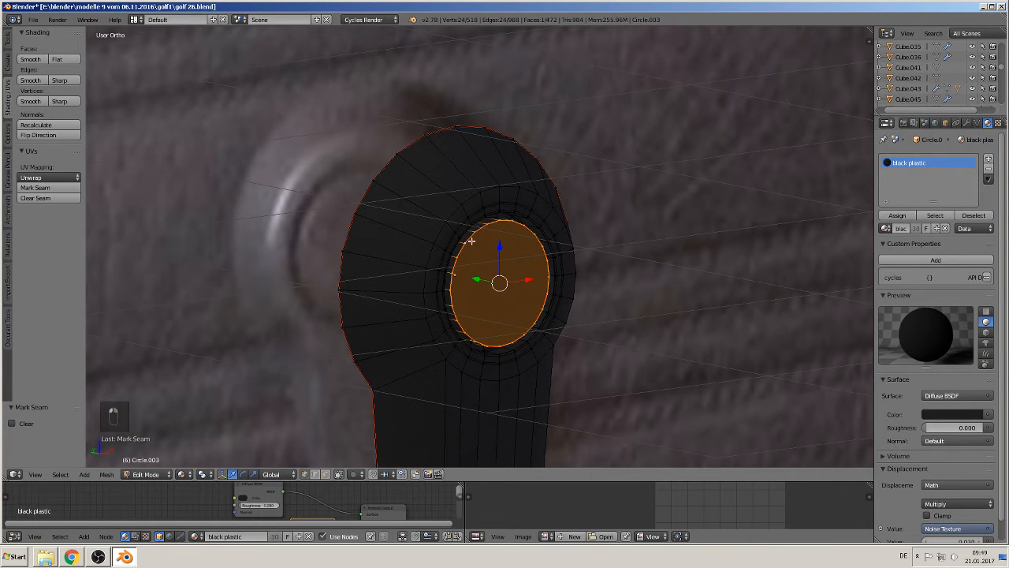
{"action": "middle_click_drag", "start_coordinate": [472, 242], "coordinate": [434, 282]}
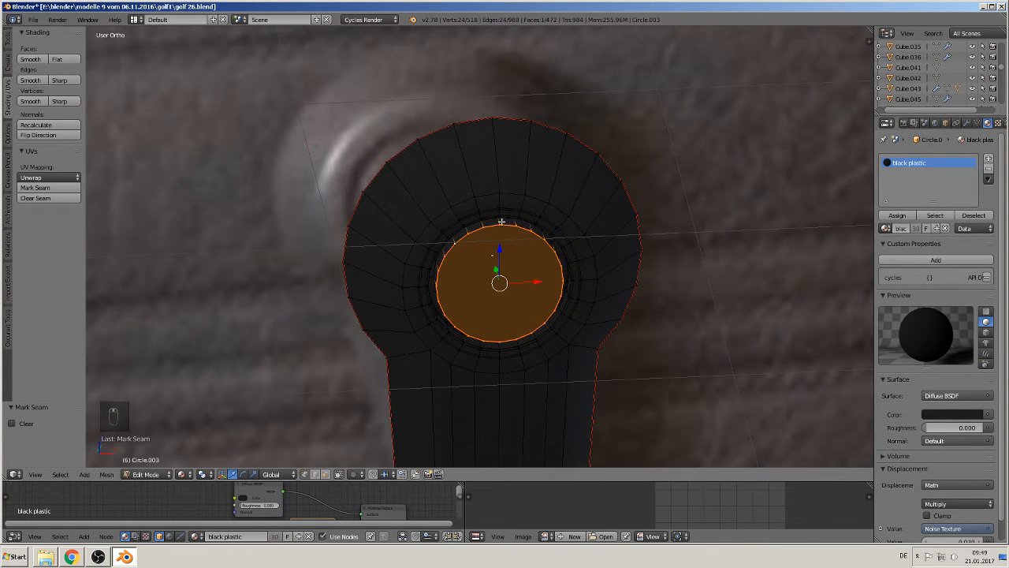
{"action": "scroll", "coordinate": [501, 226], "scroll_direction": "down", "scroll_amount": 3}
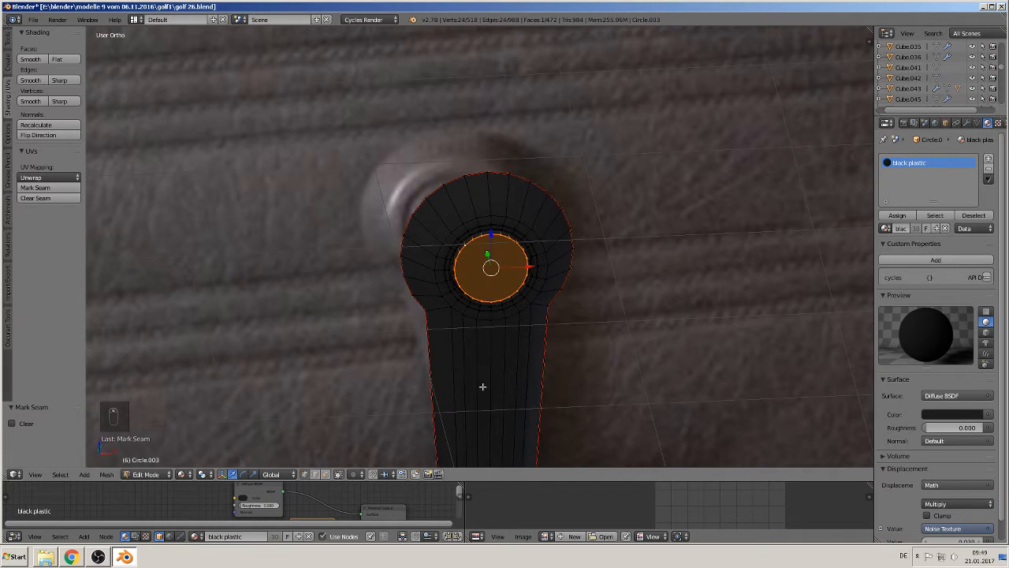
{"action": "middle_click_drag", "start_coordinate": [527, 356], "coordinate": [472, 222]}
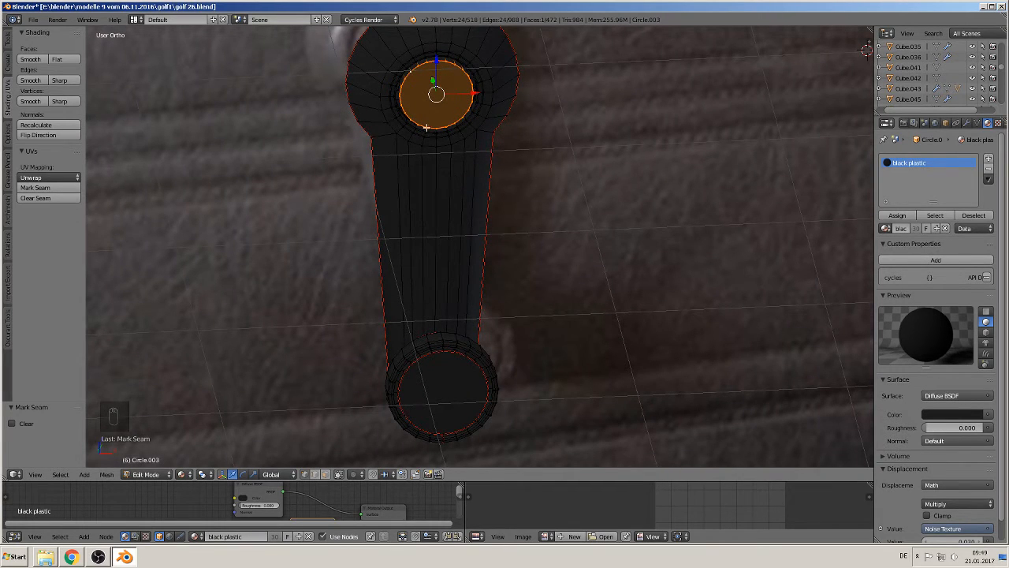
{"action": "middle_click_drag", "start_coordinate": [587, 213], "coordinate": [523, 234]}
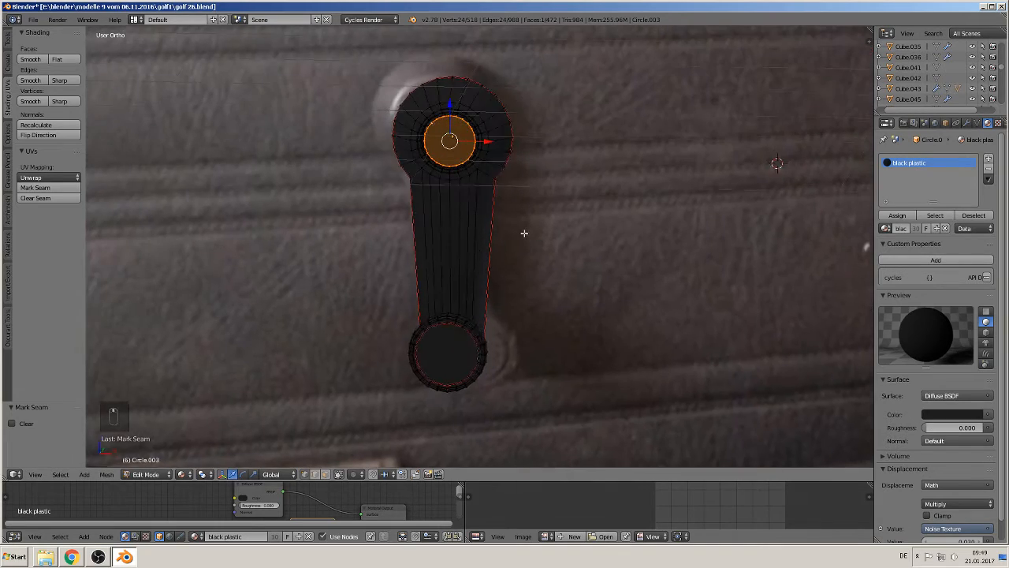
{"action": "key", "text": "Tab"}
Step: Open the grab handle Cube.041 in Edit Mode and mark the rear edges around its near end as a seam
{"action": "scroll", "coordinate": [521, 240], "scroll_direction": "down", "scroll_amount": 5}
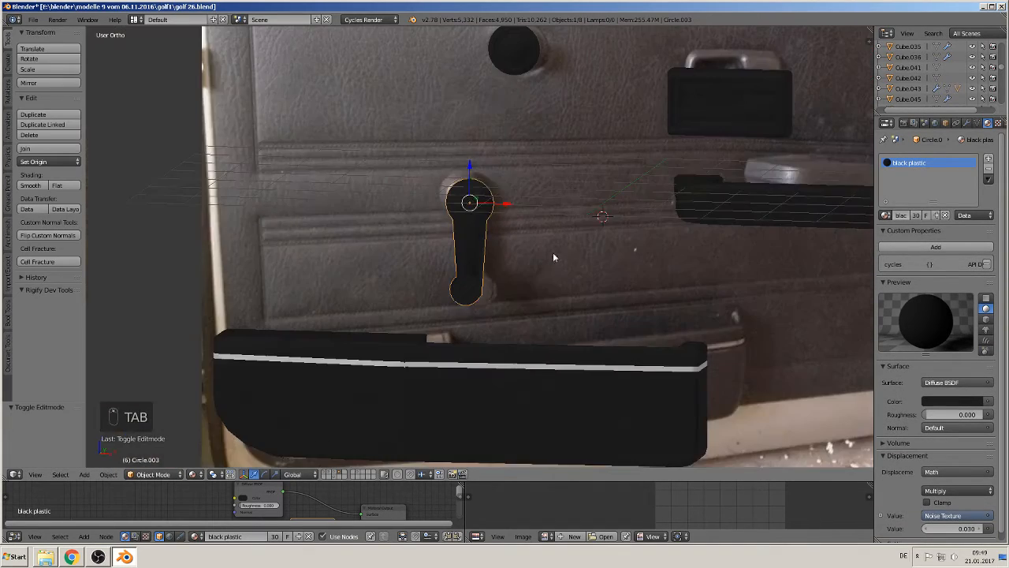
{"action": "middle_click_drag", "start_coordinate": [670, 266], "coordinate": [463, 318], "text": "shift"}
{"action": "right_click", "coordinate": [538, 252]}
{"action": "key", "text": "Tab"}
{"action": "mouse_move", "coordinate": [538, 253]}
{"action": "middle_mouse_down"}
{"action": "mouse_move", "coordinate": [608, 333]}
{"action": "mouse_move", "coordinate": [548, 261]}
{"action": "middle_mouse_up"}
{"action": "scroll", "coordinate": [548, 260], "scroll_direction": "up", "scroll_amount": 2}
{"action": "right_click", "coordinate": [435, 267]}
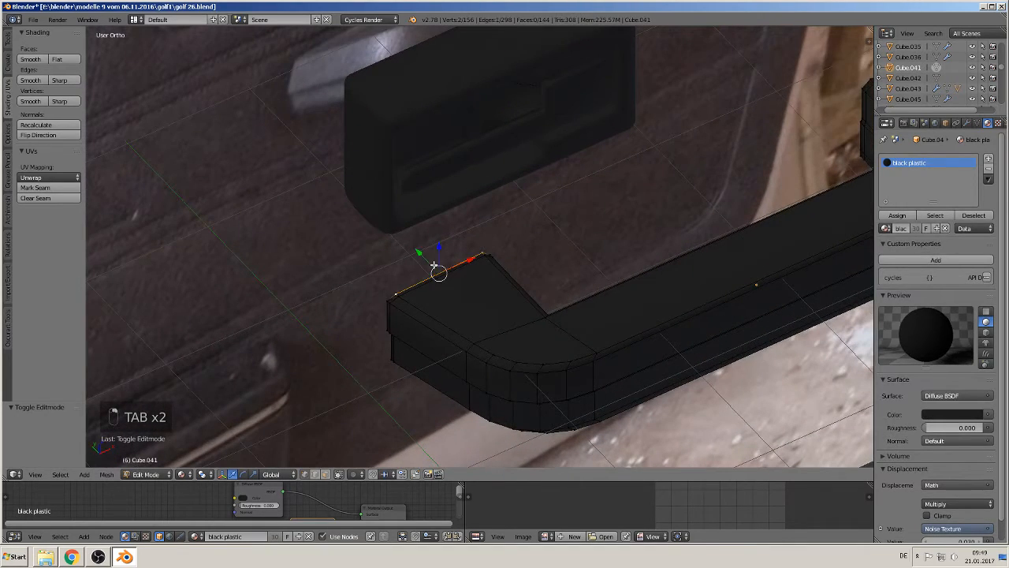
{"action": "right_click", "coordinate": [380, 323], "text": "alt"}
{"action": "middle_click_drag", "start_coordinate": [406, 364], "coordinate": [451, 318]}
{"action": "right_click", "coordinate": [470, 384], "text": "shift"}
{"action": "middle_click_drag", "start_coordinate": [470, 384], "coordinate": [400, 388]}
{"action": "right_click", "coordinate": [493, 319], "text": "alt+shift"}
{"action": "mouse_move", "coordinate": [492, 320]}
{"action": "middle_mouse_down"}
{"action": "mouse_move", "coordinate": [461, 309]}
{"action": "mouse_move", "coordinate": [496, 324]}
{"action": "middle_mouse_up"}
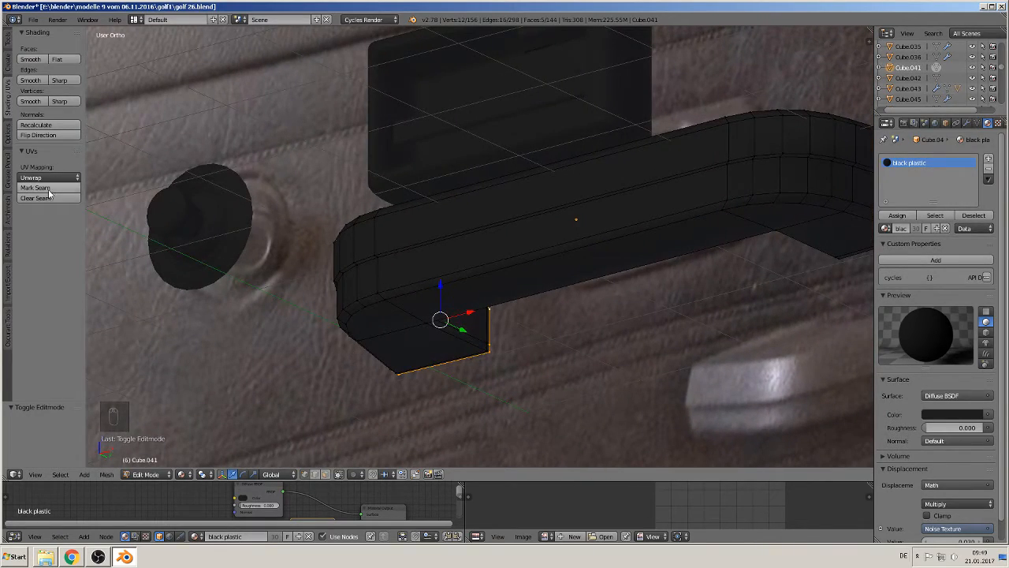
Step: Select the rear edges around the grab handle's far end, undoing the wrongly picked loop, and mark them as a seam
{"action": "middle_click_drag", "start_coordinate": [613, 321], "coordinate": [484, 264]}
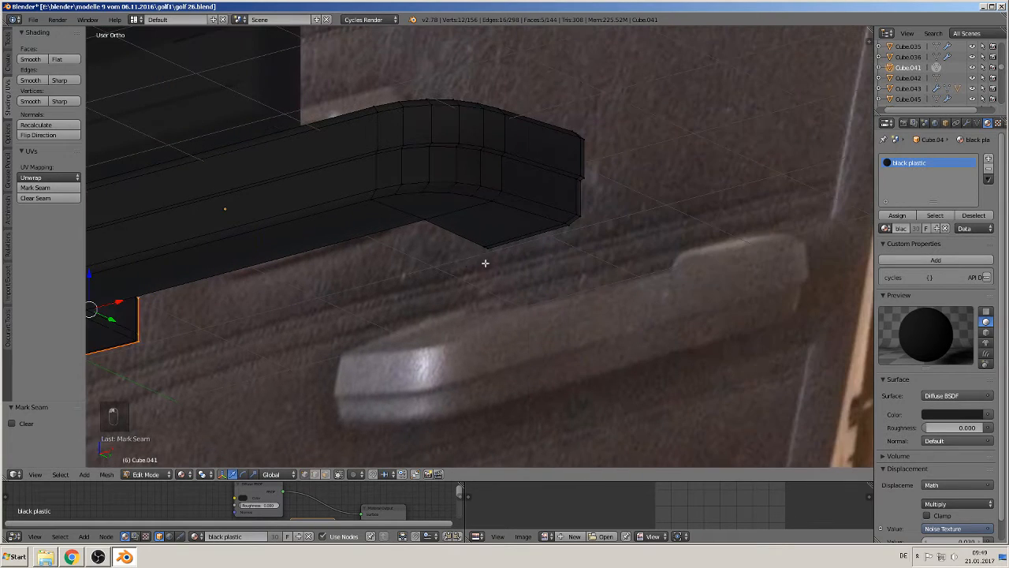
{"action": "right_click", "coordinate": [537, 240]}
{"action": "middle_click_drag", "start_coordinate": [591, 209], "coordinate": [559, 153]}
{"action": "right_click", "coordinate": [526, 150], "text": "alt+shift"}
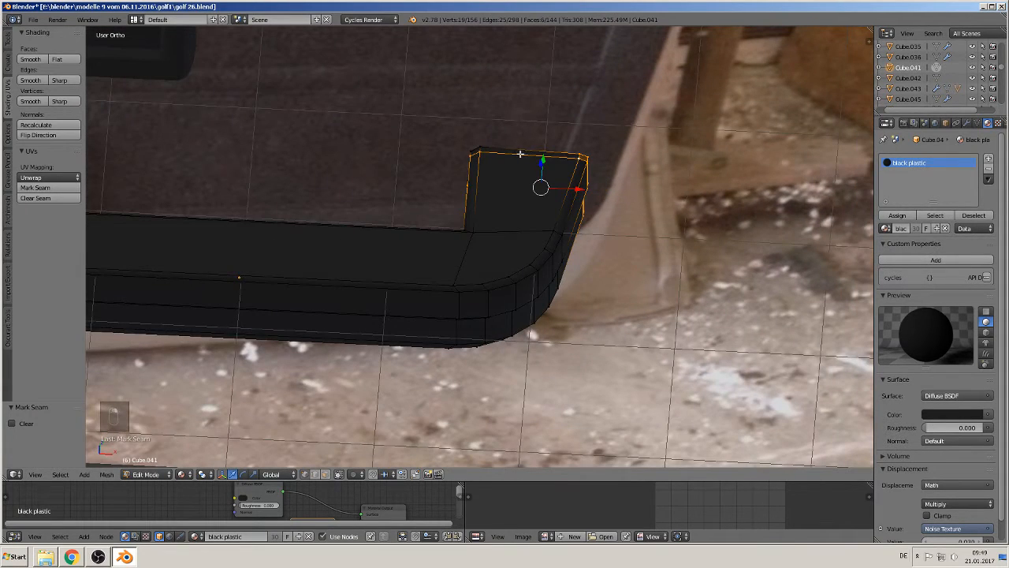
{"action": "key", "text": "ctrl+z"}
{"action": "middle_click_drag", "start_coordinate": [503, 137], "coordinate": [506, 151]}
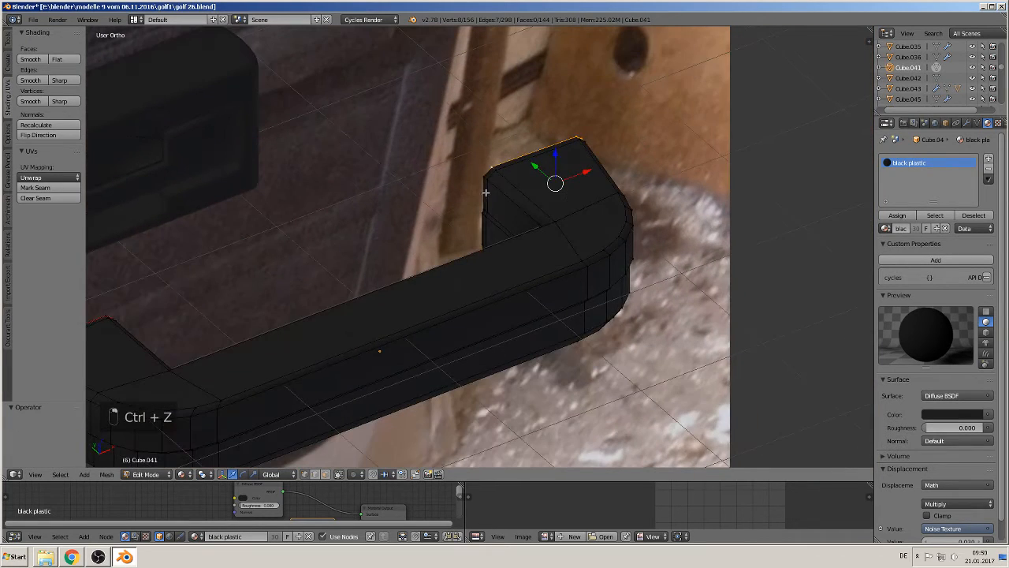
{"action": "key", "text": "ctrl+z"}
{"action": "left_click", "coordinate": [34, 187]}
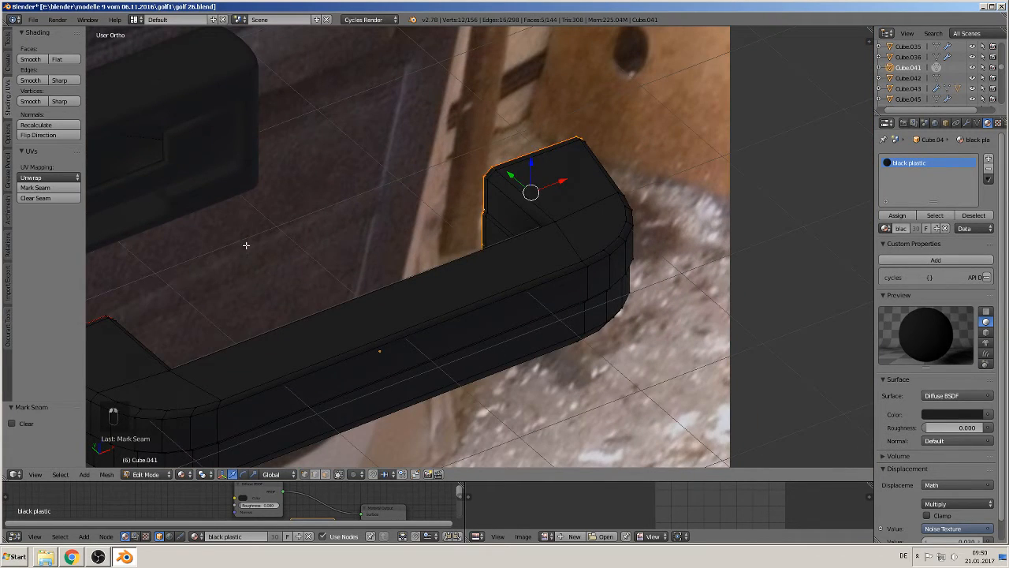
Step: Select the lengthwise mid-height loop of the grab handle and use Circle Select to deselect its vertices around the near front corner
{"action": "middle_click_drag", "start_coordinate": [246, 245], "coordinate": [327, 216]}
{"action": "right_click", "coordinate": [567, 207], "text": "alt"}
{"action": "mouse_move", "coordinate": [564, 220]}
{"action": "middle_mouse_down"}
{"action": "mouse_move", "coordinate": [536, 250]}
{"action": "mouse_move", "coordinate": [481, 242]}
{"action": "mouse_move", "coordinate": [493, 262]}
{"action": "mouse_move", "coordinate": [402, 285]}
{"action": "mouse_move", "coordinate": [484, 308]}
{"action": "middle_mouse_up"}
{"action": "key", "text": "c"}
{"action": "right_click", "coordinate": [373, 351]}
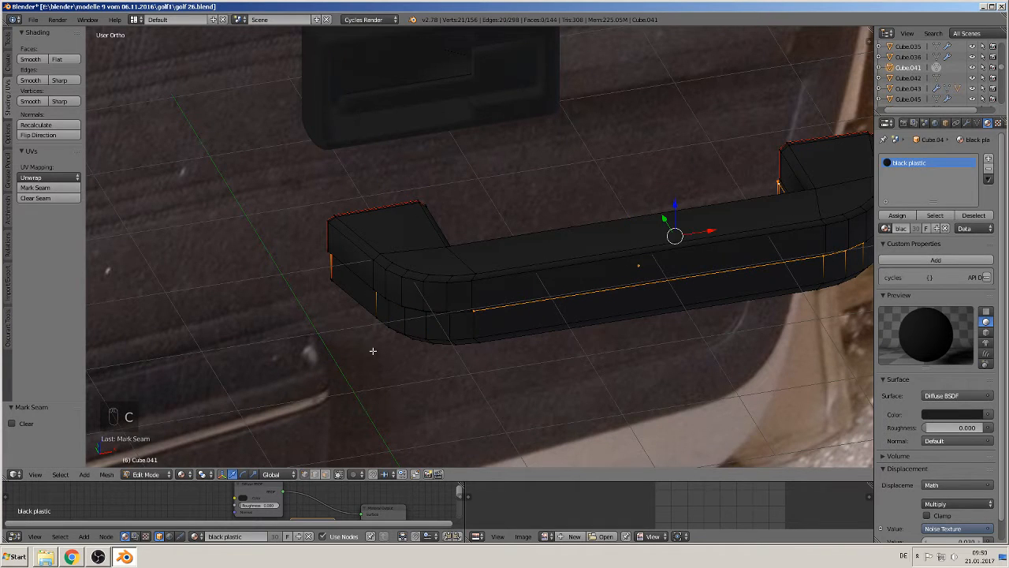
{"action": "left_click", "coordinate": [340, 475]}
{"action": "key", "text": "c"}
{"action": "middle_click_drag", "start_coordinate": [377, 303], "coordinate": [517, 315]}
{"action": "right_click", "coordinate": [574, 304]}
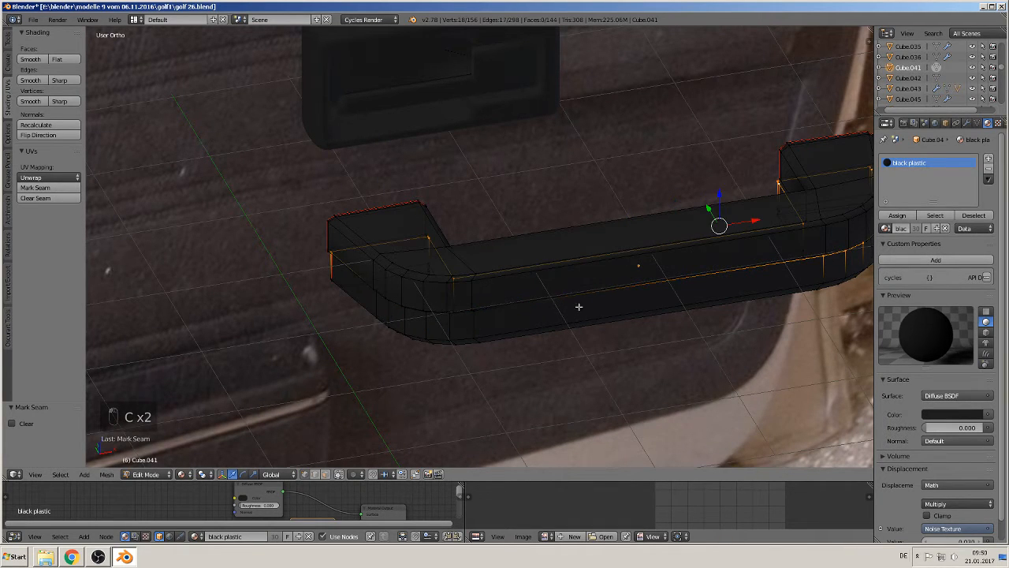
Step: Deselect the loop's remaining front and far-corner vertices, mark the edges along the handle's inner side as a seam, and leave Edit Mode
{"action": "middle_click_drag", "start_coordinate": [579, 306], "coordinate": [549, 319]}
{"action": "middle_click_drag", "start_coordinate": [624, 293], "coordinate": [480, 302], "text": "shift"}
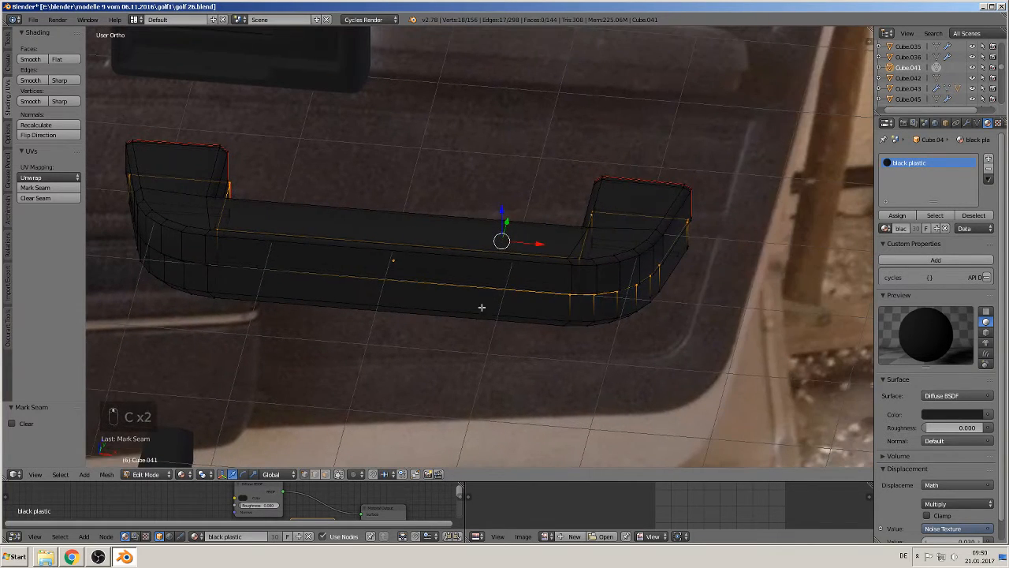
{"action": "key", "text": "c"}
{"action": "mouse_move", "coordinate": [559, 295]}
{"action": "middle_mouse_down"}
{"action": "mouse_move", "coordinate": [644, 300]}
{"action": "mouse_move", "coordinate": [672, 261]}
{"action": "mouse_move", "coordinate": [639, 269]}
{"action": "middle_mouse_up"}
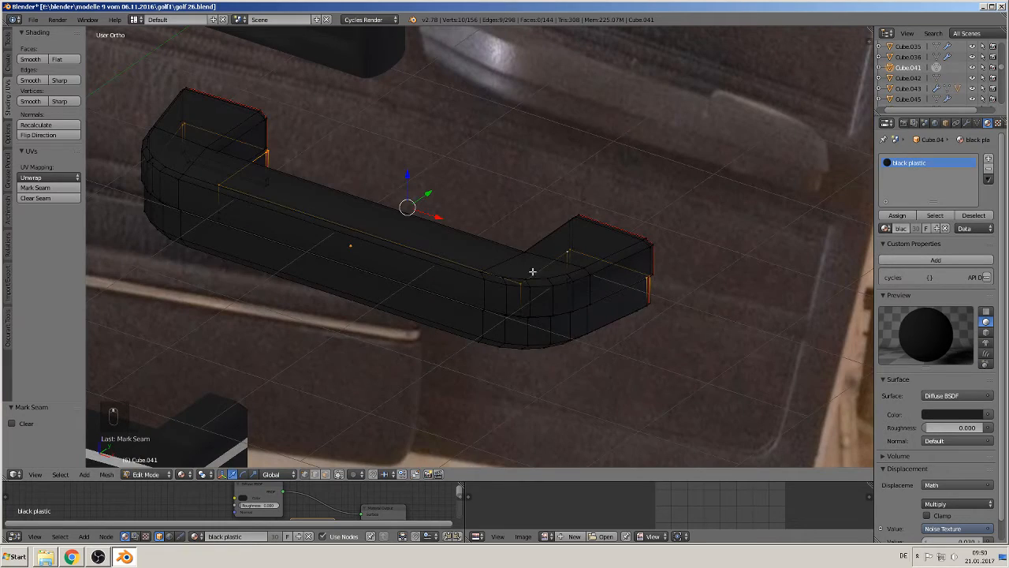
{"action": "middle_click_drag", "start_coordinate": [302, 186], "coordinate": [57, 149]}
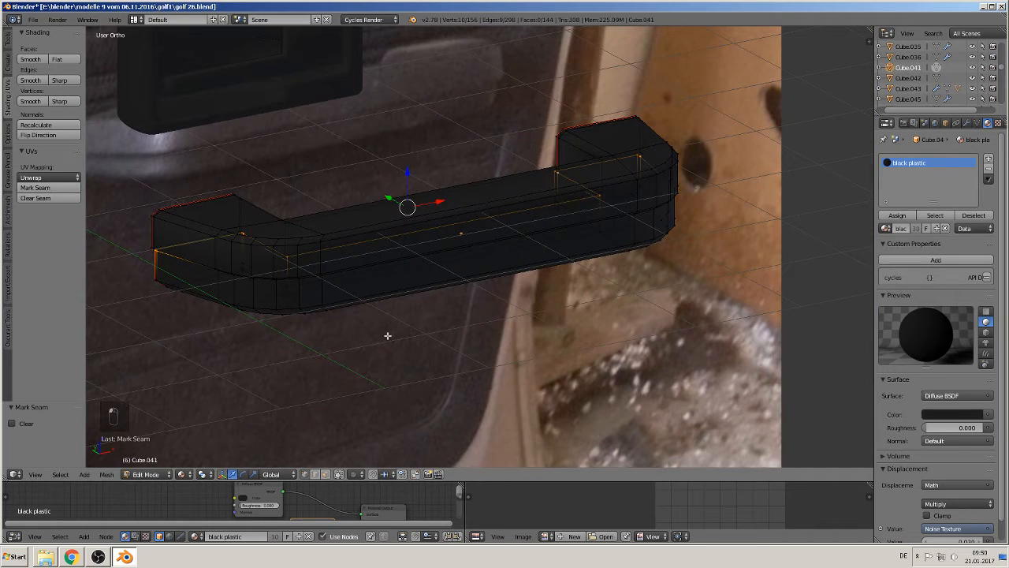
{"action": "middle_click_drag", "start_coordinate": [417, 313], "coordinate": [498, 276]}
{"action": "key", "text": "Tab"}
Step: Open the door-opener housing Cube.043 in Edit Mode and mark the rear outer edges on all four sides as a seam
{"action": "right_click", "coordinate": [505, 225]}
{"action": "key", "text": "Tab"}
{"action": "scroll", "coordinate": [468, 261], "scroll_direction": "up", "scroll_amount": 5}
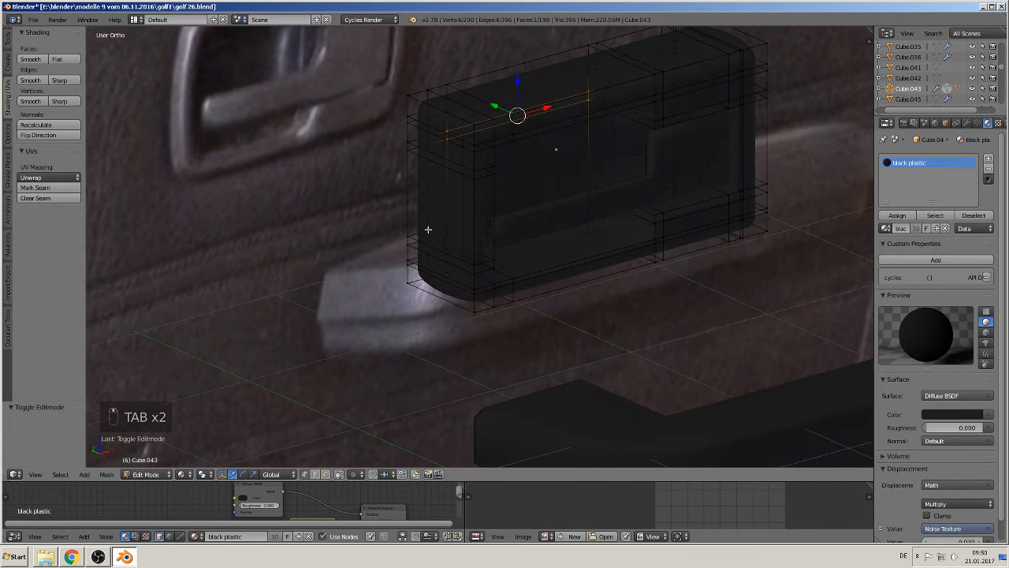
{"action": "right_click", "coordinate": [403, 160], "text": "alt"}
{"action": "right_click", "coordinate": [473, 75], "text": "alt+shift"}
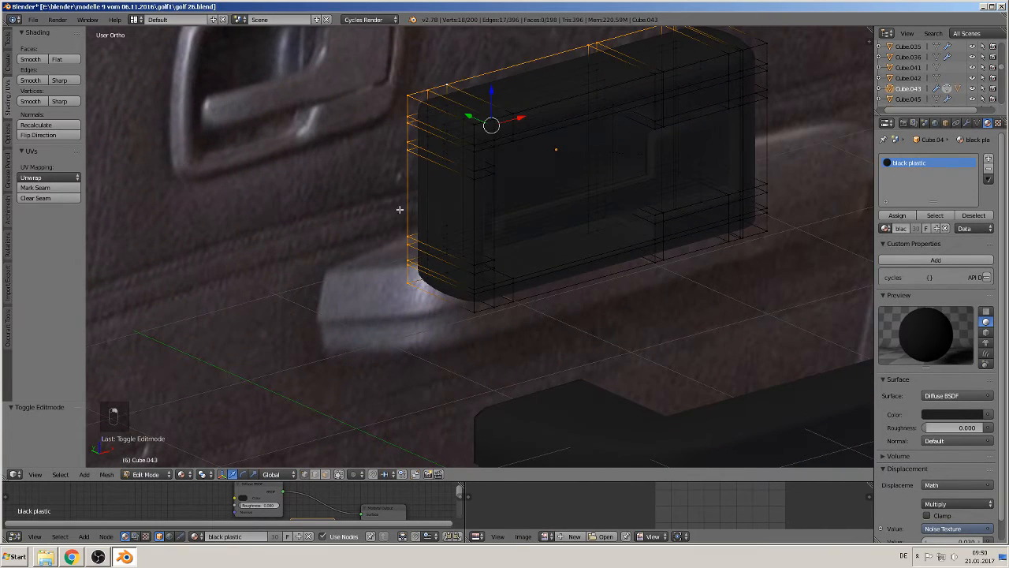
{"action": "middle_click_drag", "start_coordinate": [400, 209], "coordinate": [278, 201]}
{"action": "right_click", "coordinate": [631, 219], "text": "alt+shift"}
{"action": "middle_click_drag", "start_coordinate": [630, 219], "coordinate": [538, 288]}
{"action": "right_click", "coordinate": [515, 290], "text": "alt+shift"}
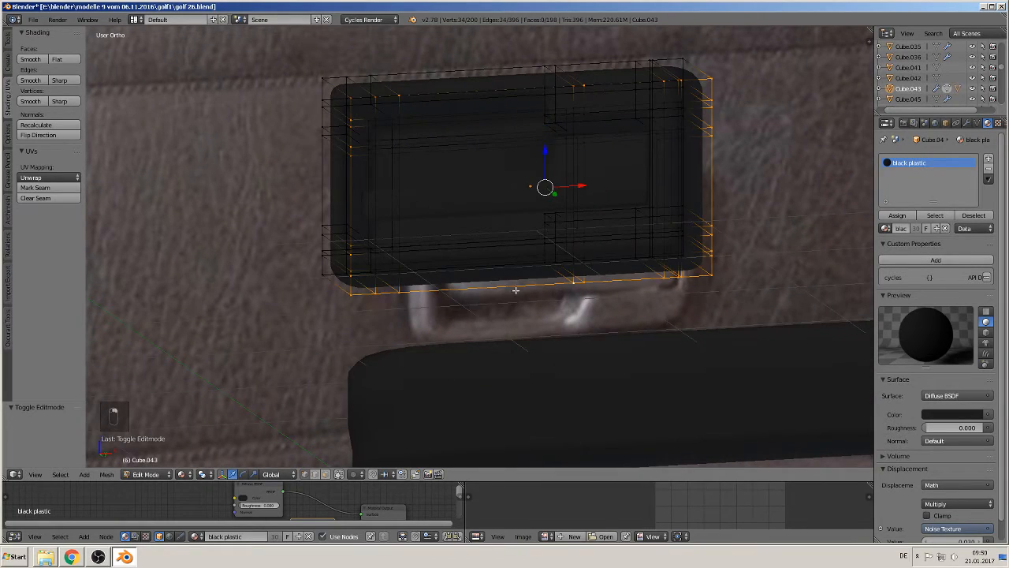
{"action": "left_click", "coordinate": [35, 187]}
{"action": "middle_click_drag", "start_coordinate": [134, 197], "coordinate": [180, 229]}
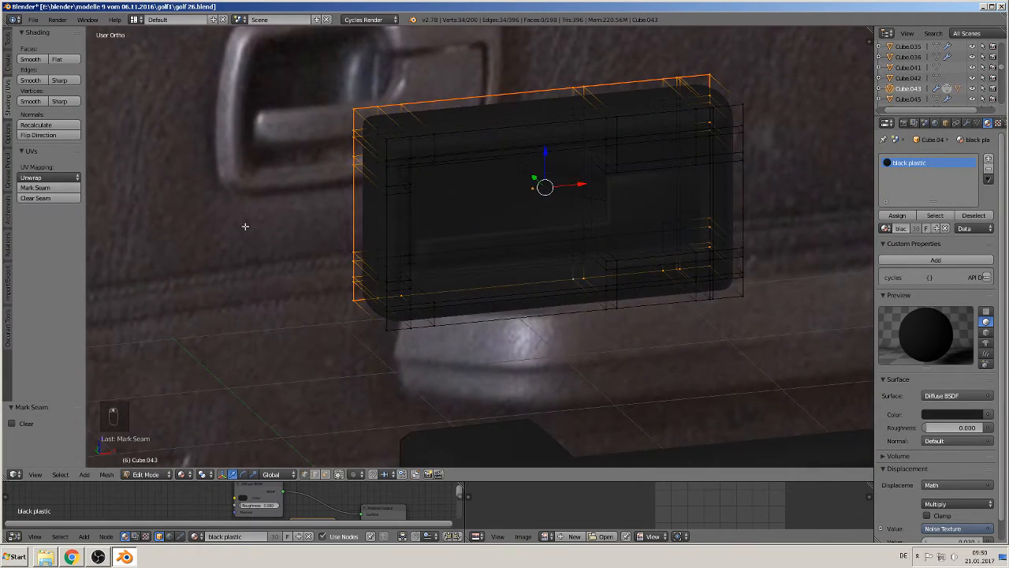
Step: Mark the front-to-back edge near the middle of the door-opener housing's underside as a seam, deselect everything and leave Edit Mode
{"action": "middle_click_drag", "start_coordinate": [245, 226], "coordinate": [125, 191]}
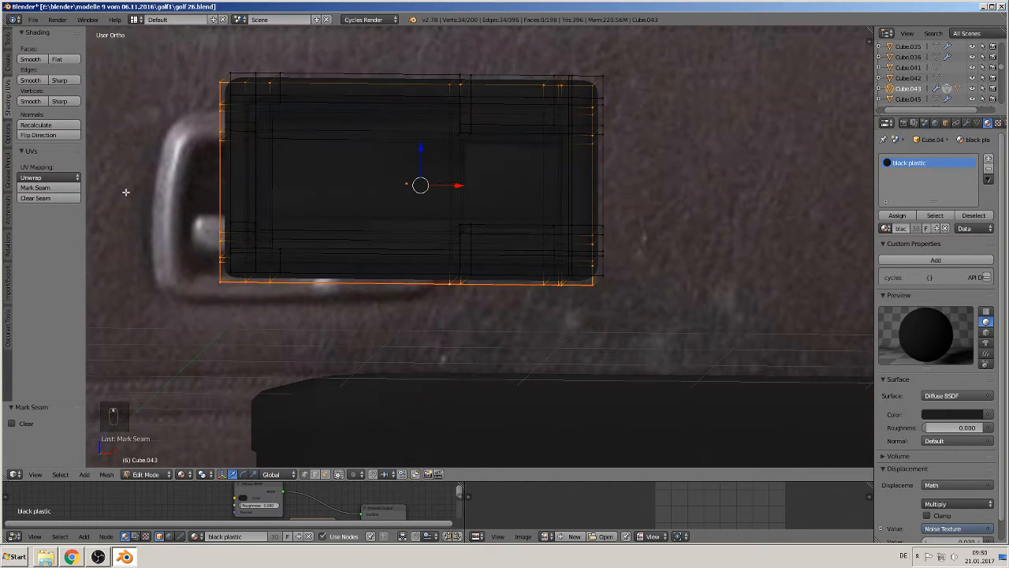
{"action": "middle_click_drag", "start_coordinate": [421, 270], "coordinate": [498, 272]}
{"action": "right_click", "coordinate": [498, 272], "text": "shift"}
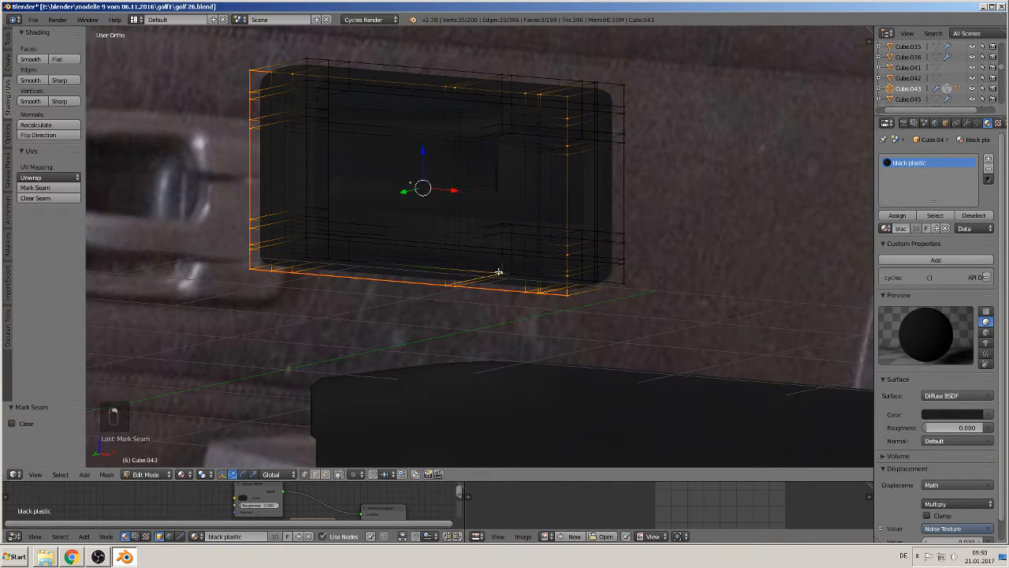
{"action": "right_click", "coordinate": [487, 270]}
{"action": "right_click", "coordinate": [445, 291]}
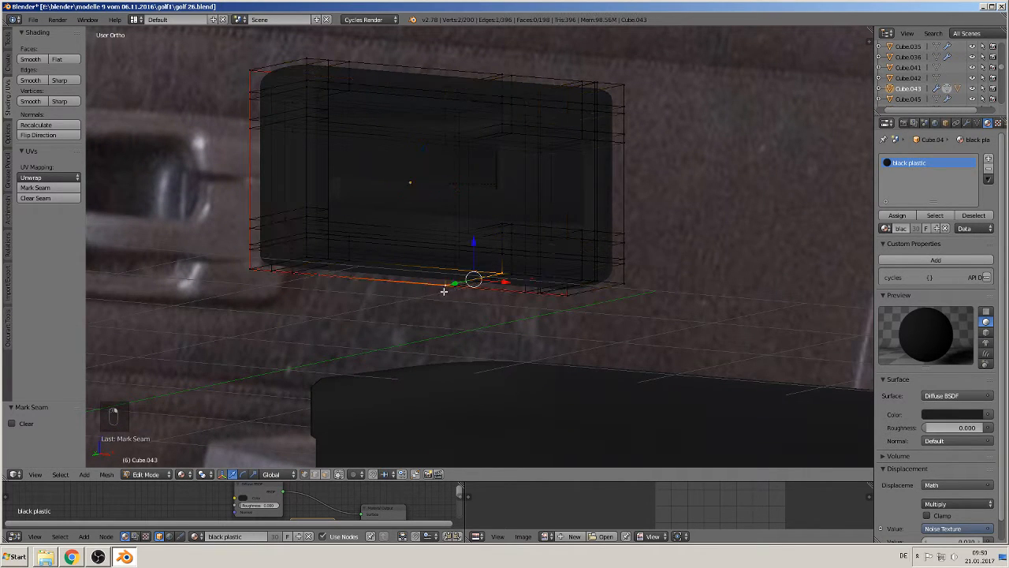
{"action": "middle_click_drag", "start_coordinate": [444, 291], "coordinate": [398, 322]}
{"action": "left_click_drag", "start_coordinate": [399, 322], "coordinate": [393, 316]}
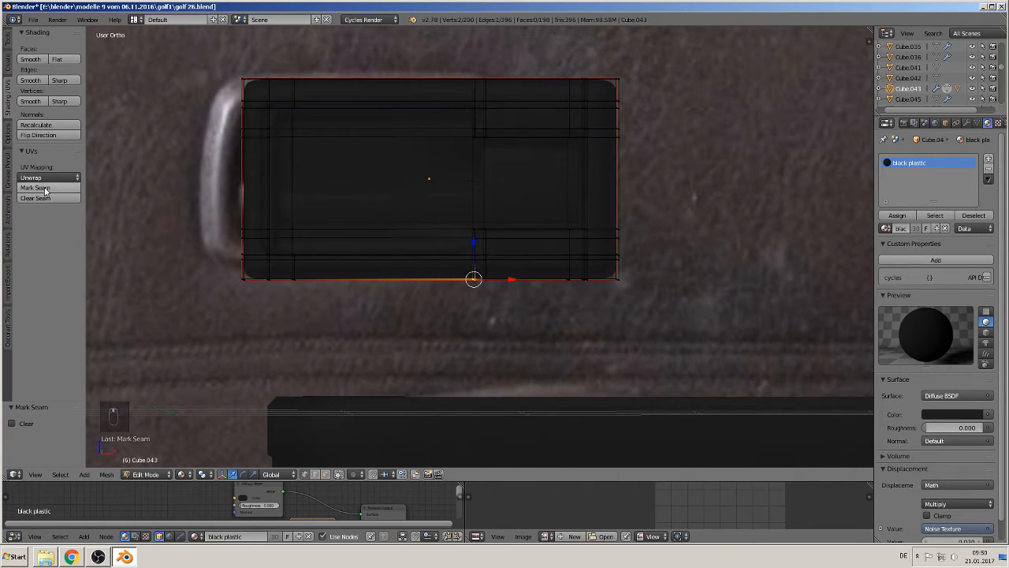
{"action": "middle_click_drag", "start_coordinate": [369, 257], "coordinate": [353, 219]}
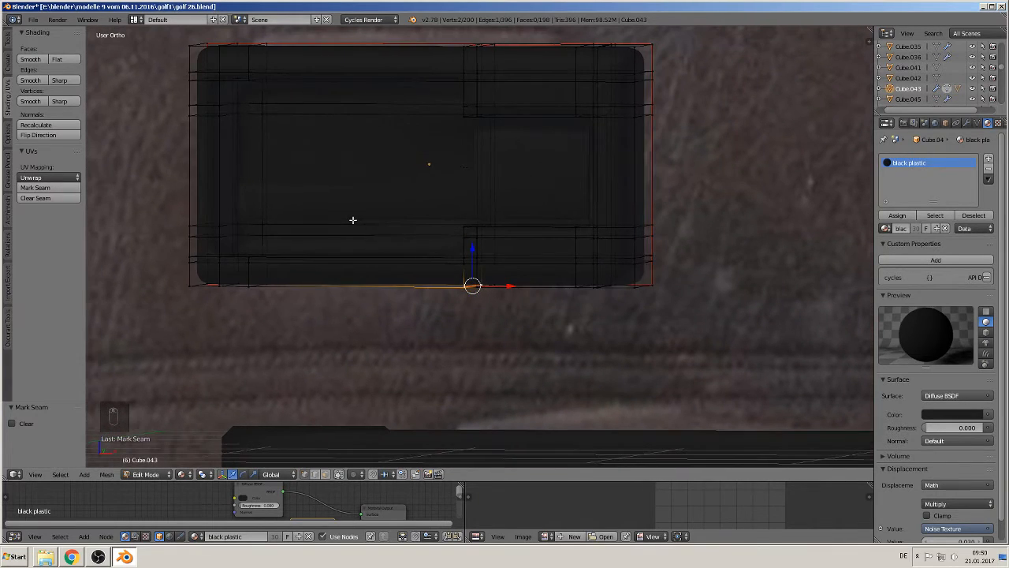
{"action": "right_click", "coordinate": [244, 160], "text": "alt"}
{"action": "middle_click_drag", "start_coordinate": [264, 195], "coordinate": [322, 205]}
{"action": "key", "text": "a"}
{"action": "key", "text": "Tab"}
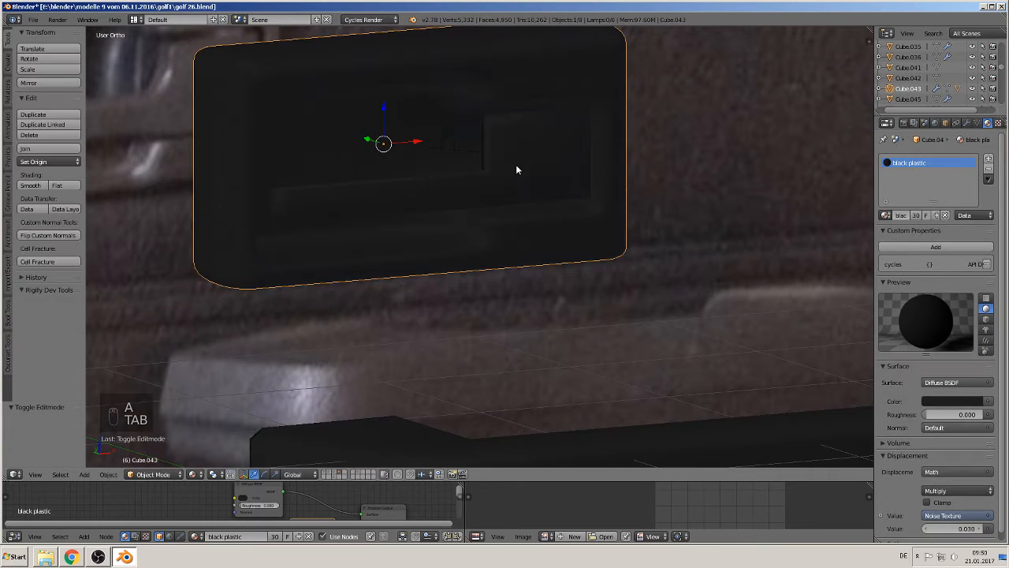
Step: Open the silver opener lever Cube.044 in Edit Mode and mark the edges around its rear outline as a seam
{"action": "right_click", "coordinate": [516, 164]}
{"action": "key", "text": "Tab"}
{"action": "middle_click_drag", "start_coordinate": [507, 188], "coordinate": [487, 186]}
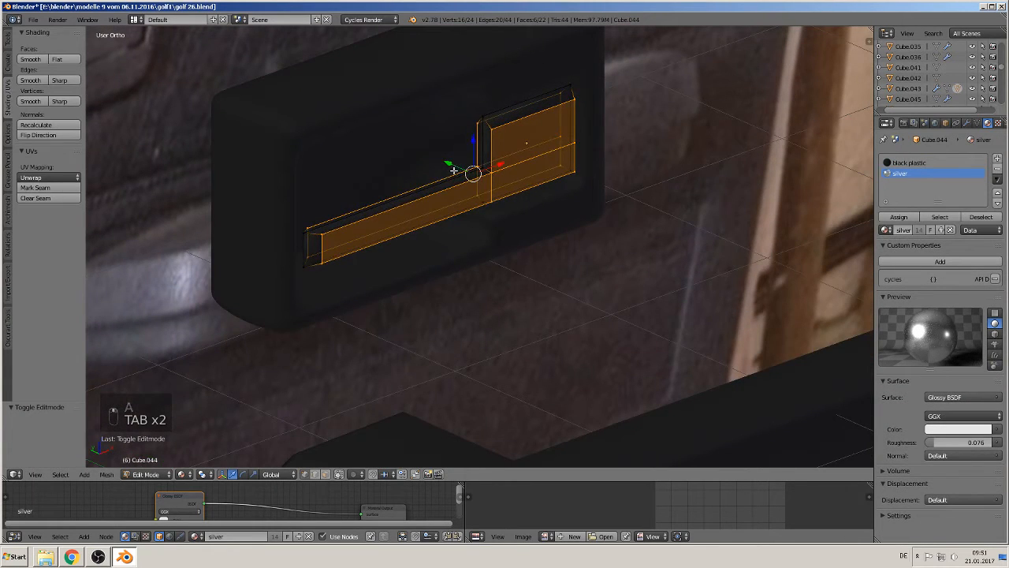
{"action": "right_click", "coordinate": [398, 198]}
{"action": "middle_click_drag", "start_coordinate": [327, 247], "coordinate": [444, 238]}
{"action": "right_click", "coordinate": [336, 229], "text": "shift"}
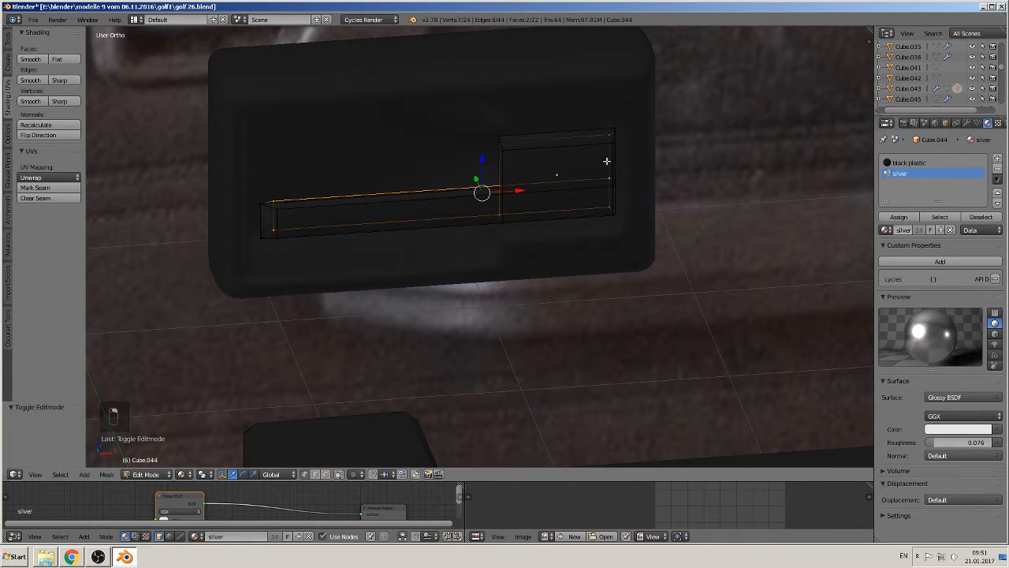
{"action": "right_click", "coordinate": [540, 142], "text": "shift"}
{"action": "middle_click_drag", "start_coordinate": [527, 170], "coordinate": [526, 235]}
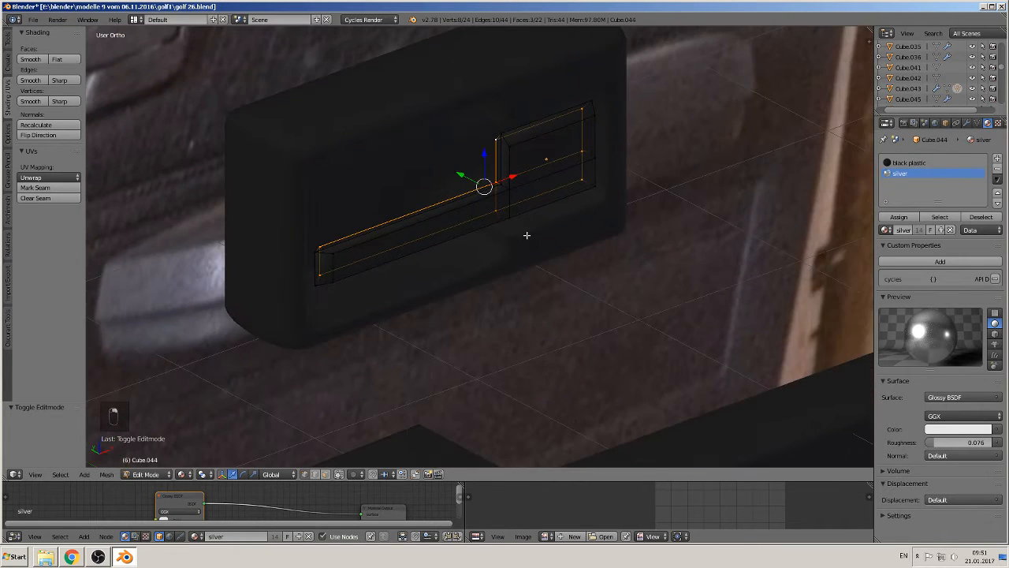
{"action": "left_click", "coordinate": [49, 189]}
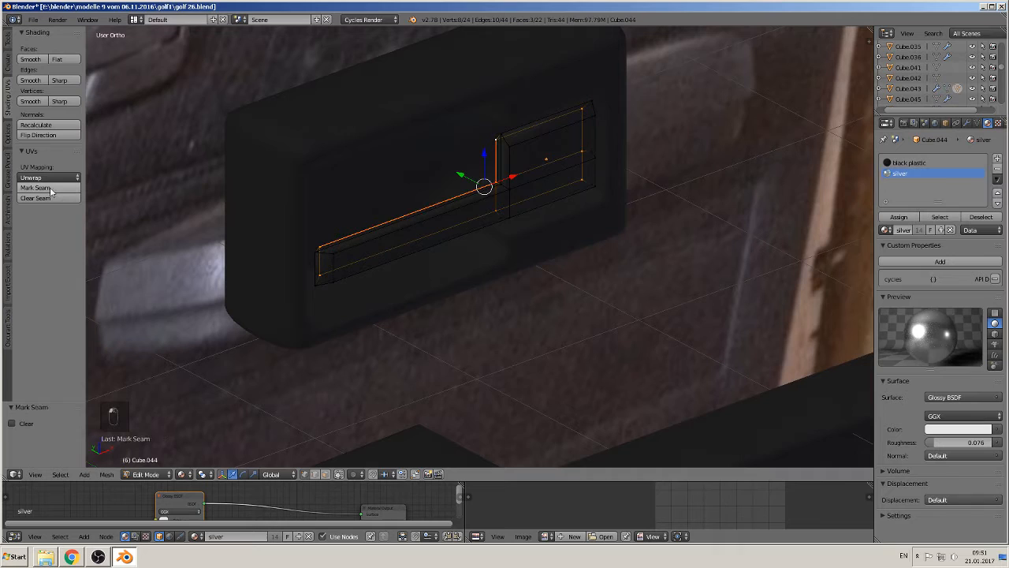
Step: Select the two edges across the opener lever's underside near its step, mark them as a seam and leave Edit Mode
{"action": "right_click", "coordinate": [501, 207]}
{"action": "right_click", "coordinate": [506, 217], "text": "shift"}
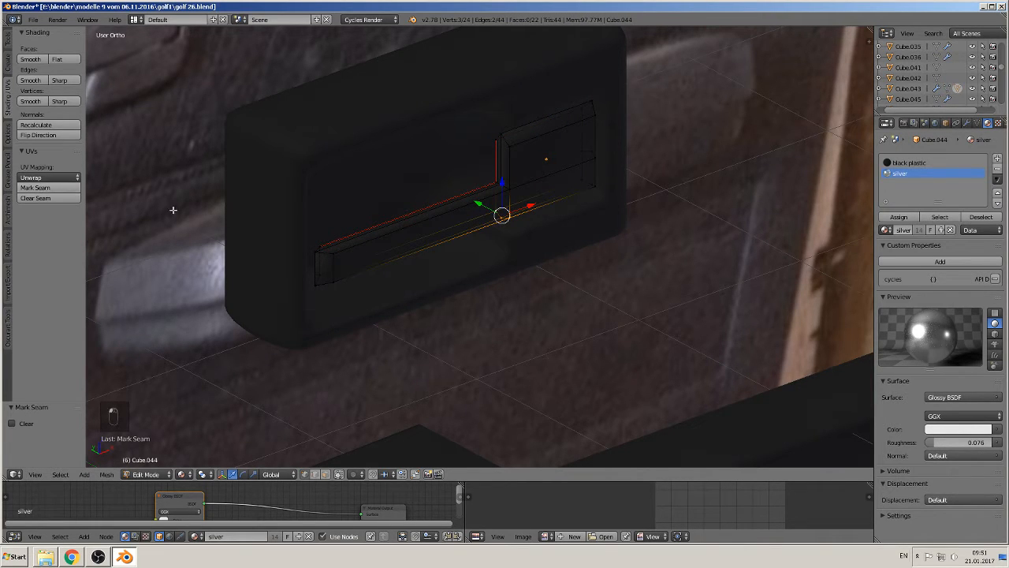
{"action": "key", "text": "Tab"}
{"action": "middle_click_drag", "start_coordinate": [490, 278], "coordinate": [454, 260]}
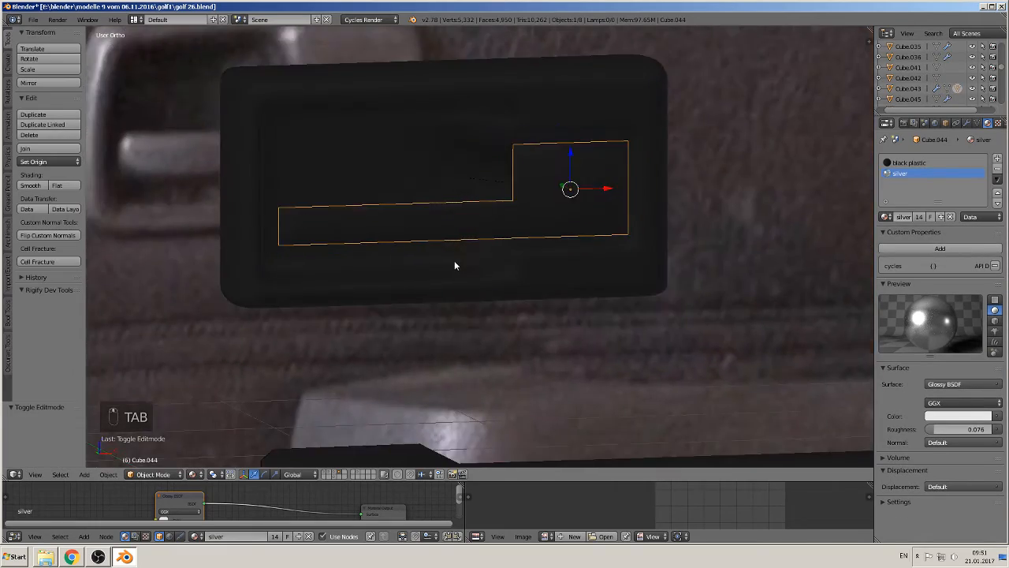
Step: Open the round knob Circle.002 in Edit Mode and mark its outermost rim loop as a seam
{"action": "scroll", "coordinate": [452, 262], "scroll_direction": "down", "scroll_amount": 7}
{"action": "scroll", "coordinate": [451, 262], "scroll_direction": "down", "scroll_amount": 4}
{"action": "scroll", "coordinate": [449, 283], "scroll_direction": "up", "scroll_amount": 9}
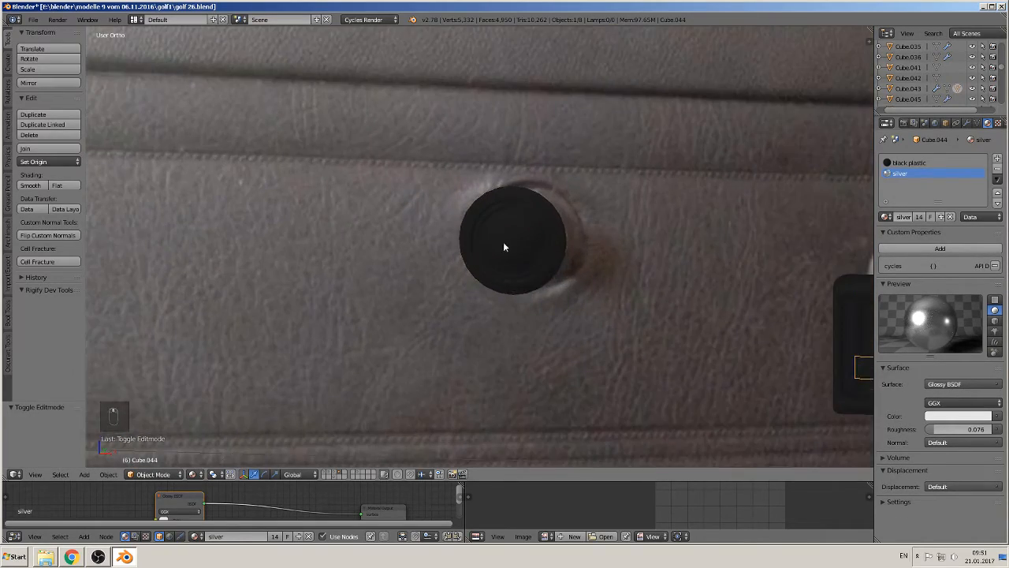
{"action": "right_click", "coordinate": [504, 247]}
{"action": "middle_click_drag", "start_coordinate": [522, 284], "coordinate": [444, 216]}
{"action": "key", "text": "Tab"}
{"action": "right_click", "coordinate": [445, 215], "text": "alt"}
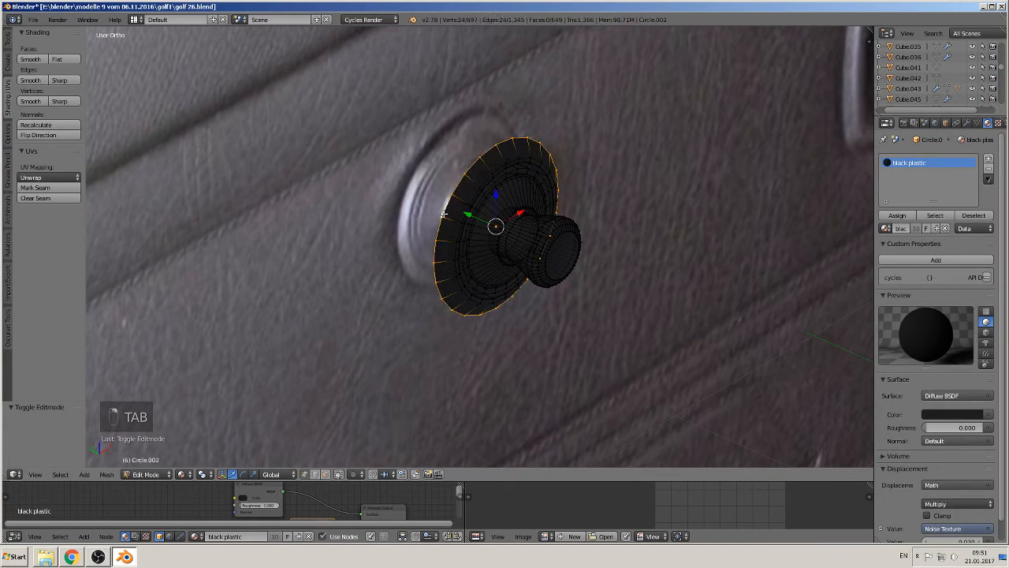
{"action": "left_click", "coordinate": [34, 187]}
Step: Mark the line of edges running from the rim's lowest point up to the knob's front as a seam and leave Edit Mode
{"action": "scroll", "coordinate": [446, 288], "scroll_direction": "up", "scroll_amount": 5}
{"action": "scroll", "coordinate": [447, 288], "scroll_direction": "up", "scroll_amount": 1}
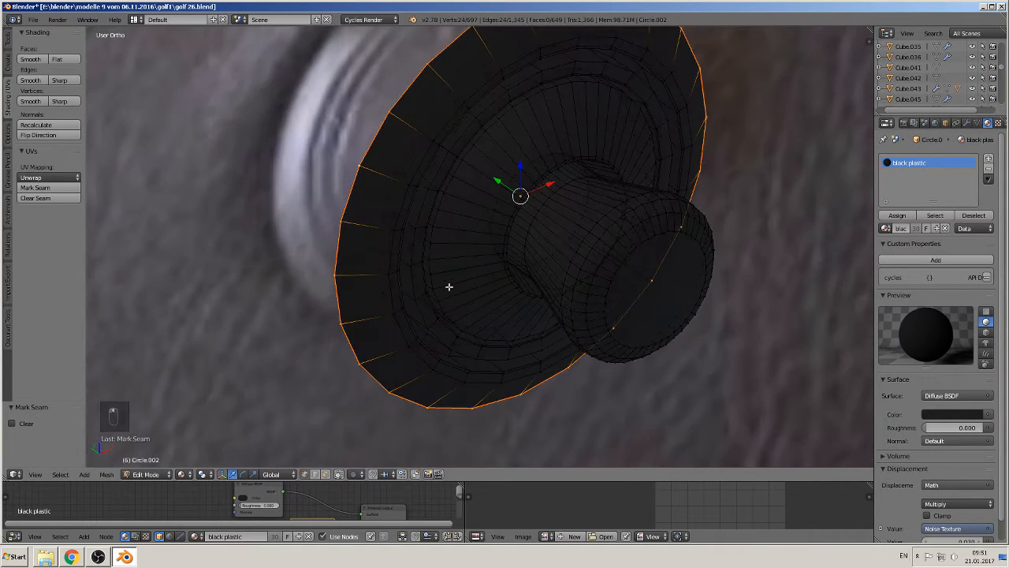
{"action": "middle_click_drag", "start_coordinate": [448, 286], "coordinate": [521, 289]}
{"action": "scroll", "coordinate": [433, 276], "scroll_direction": "down", "scroll_amount": 1}
{"action": "right_click", "coordinate": [524, 169], "text": "alt"}
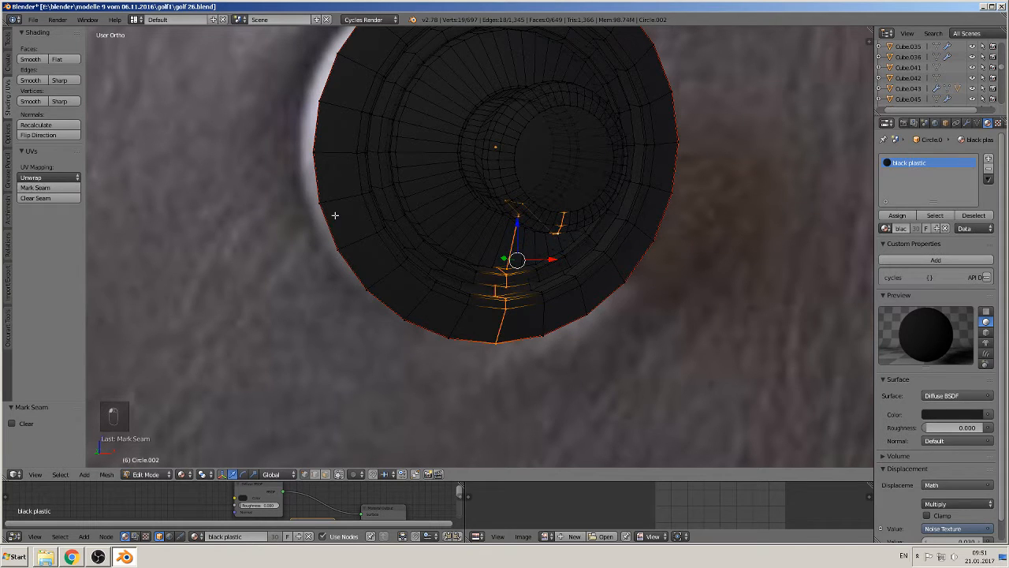
{"action": "key", "text": "Tab"}
Step: Enlarge the node and UV editors below the front view and shift the Diffuse BSDF node away from the Material Output node
{"action": "scroll", "coordinate": [347, 244], "scroll_direction": "down", "scroll_amount": 8}
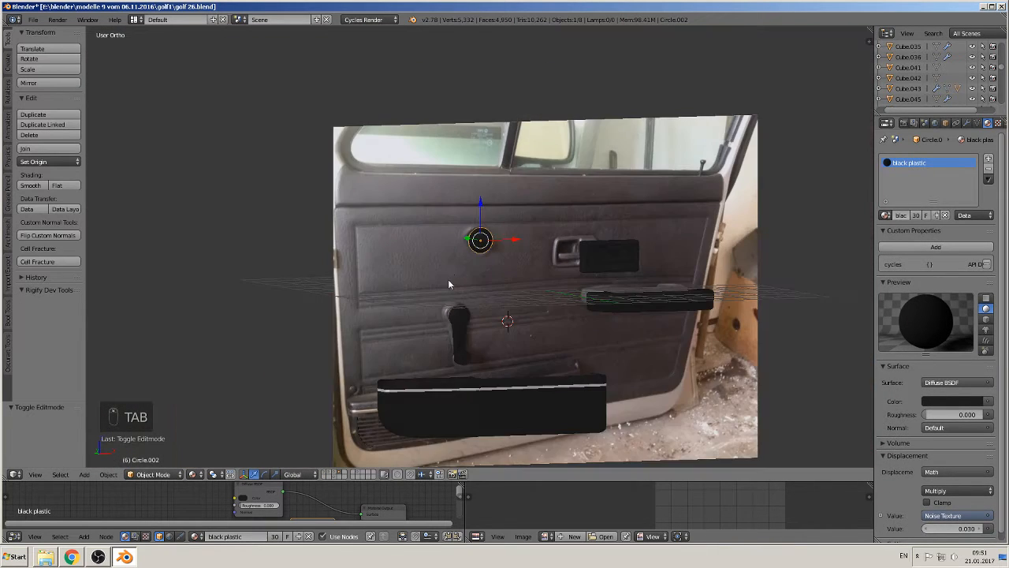
{"action": "key", "text": "KP_1"}
{"action": "scroll", "coordinate": [454, 277], "scroll_direction": "down", "scroll_amount": 2}
{"action": "scroll", "coordinate": [457, 287], "scroll_direction": "up", "scroll_amount": 3}
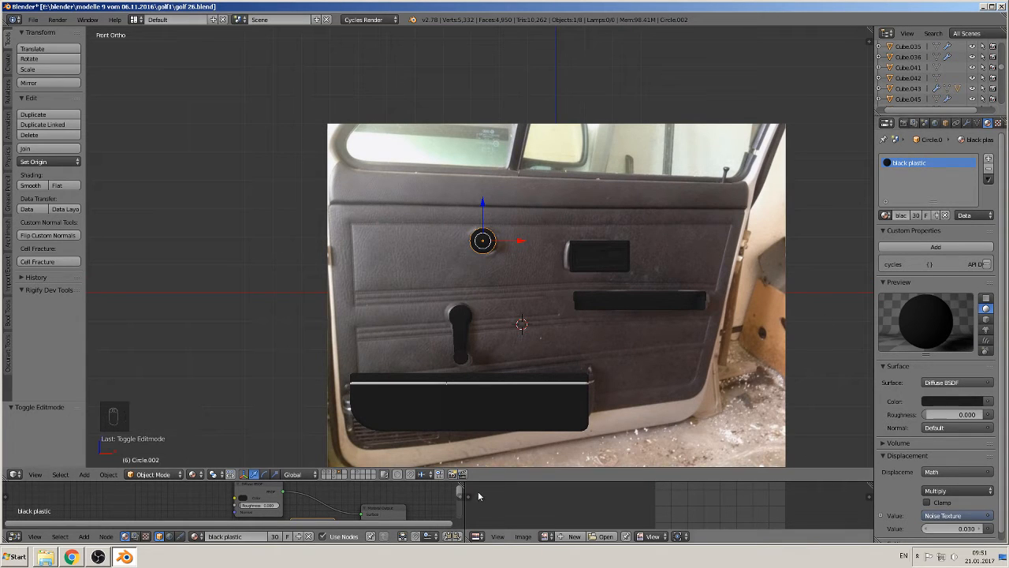
{"action": "left_click_drag", "start_coordinate": [401, 480], "coordinate": [401, 298]}
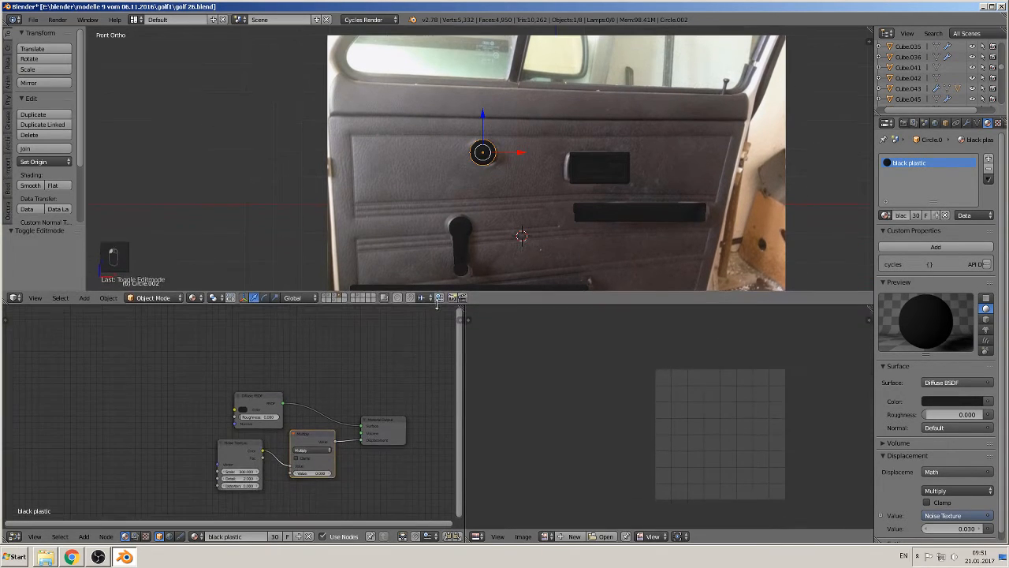
{"action": "scroll", "coordinate": [359, 406], "scroll_direction": "up", "scroll_amount": 2}
{"action": "middle_click_drag", "start_coordinate": [353, 411], "coordinate": [235, 381]}
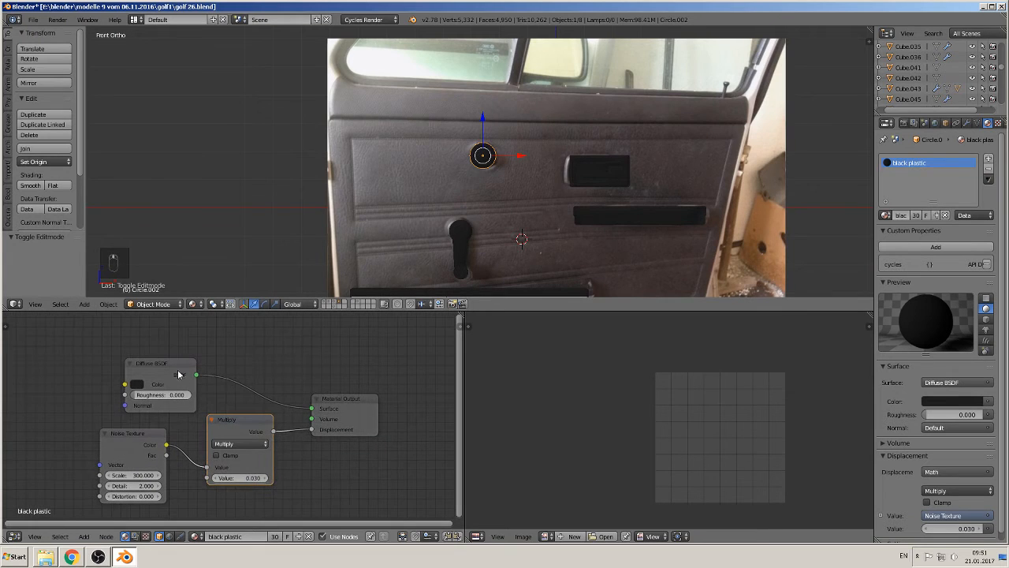
{"action": "left_click_drag", "start_coordinate": [179, 374], "coordinate": [154, 386]}
Step: Open the door pocket Cube.042 in Edit Mode, unwrap its entire mesh and return to Object Mode
{"action": "scroll", "coordinate": [493, 250], "scroll_direction": "up", "scroll_amount": 3}
{"action": "middle_click_drag", "start_coordinate": [494, 250], "coordinate": [488, 55], "text": "shift"}
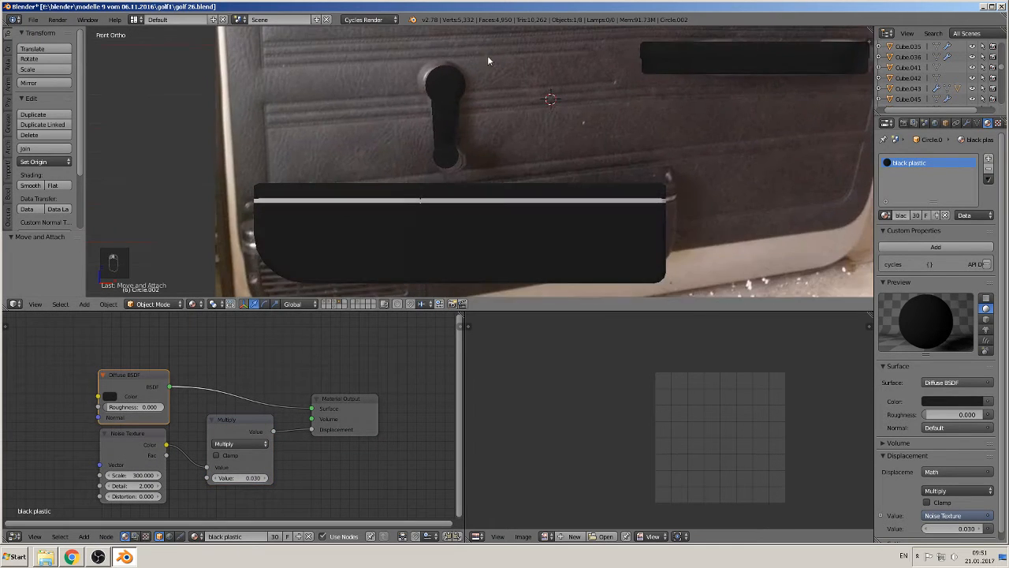
{"action": "scroll", "coordinate": [512, 197], "scroll_direction": "up", "scroll_amount": 3}
{"action": "middle_click_drag", "start_coordinate": [513, 204], "coordinate": [436, 41], "text": "shift"}
{"action": "scroll", "coordinate": [496, 335], "scroll_direction": "up", "scroll_amount": 3}
{"action": "middle_click_drag", "start_coordinate": [612, 153], "coordinate": [600, 227]}
{"action": "key", "text": "KP_1"}
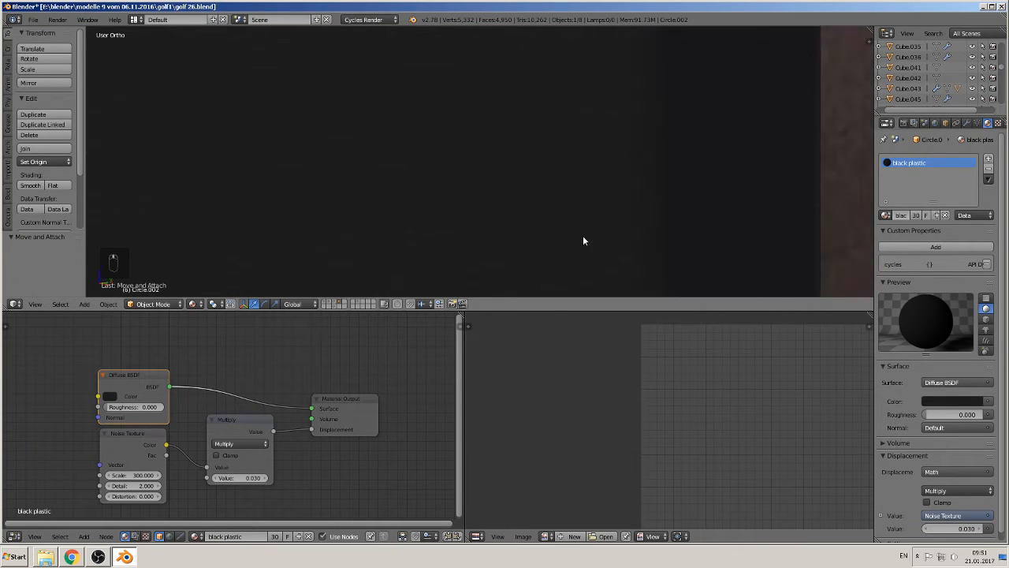
{"action": "scroll", "coordinate": [451, 183], "scroll_direction": "up", "scroll_amount": 2}
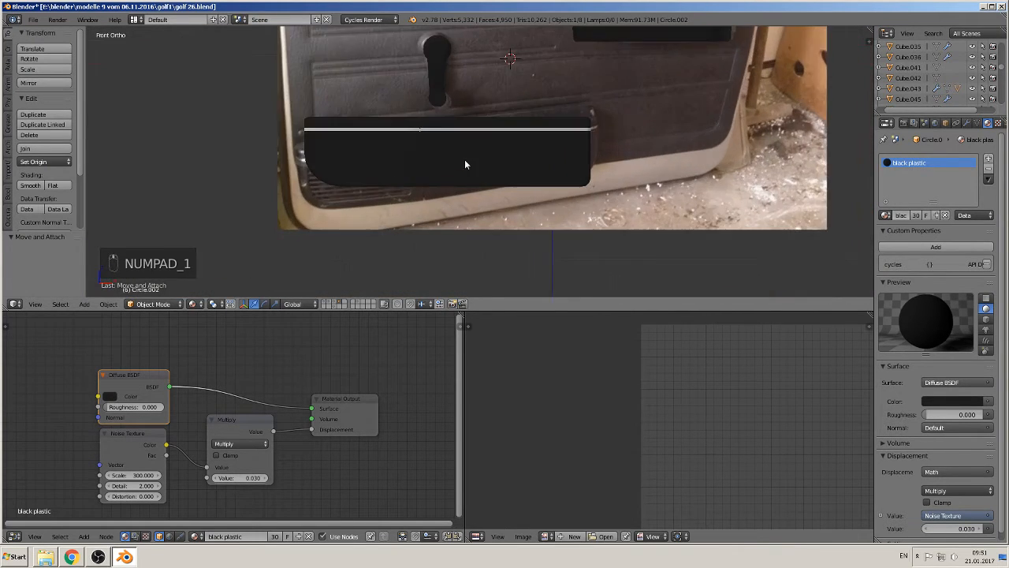
{"action": "right_click", "coordinate": [465, 160]}
{"action": "key", "text": "Tab"}
{"action": "key", "text": "a"}
{"action": "key", "text": "a"}
{"action": "key", "text": "a"}
{"action": "key", "text": "a"}
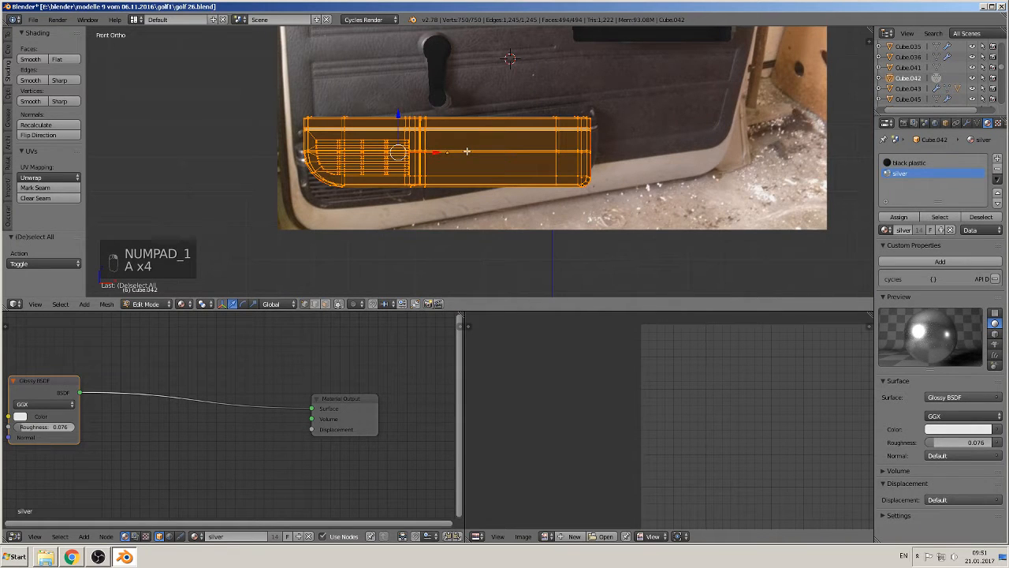
{"action": "key", "text": "u"}
{"action": "left_click", "coordinate": [466, 150]}
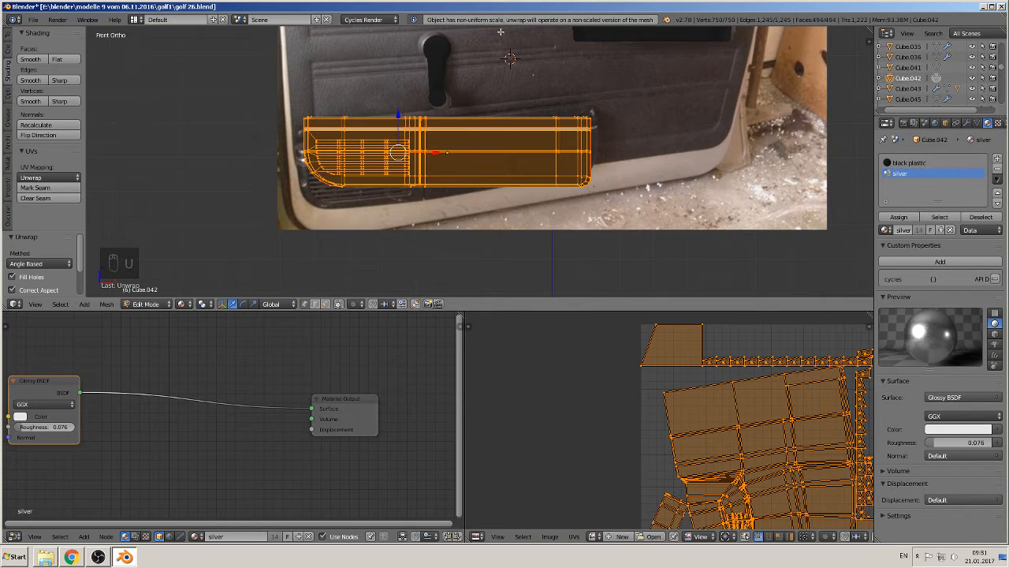
{"action": "key", "text": "Tab"}
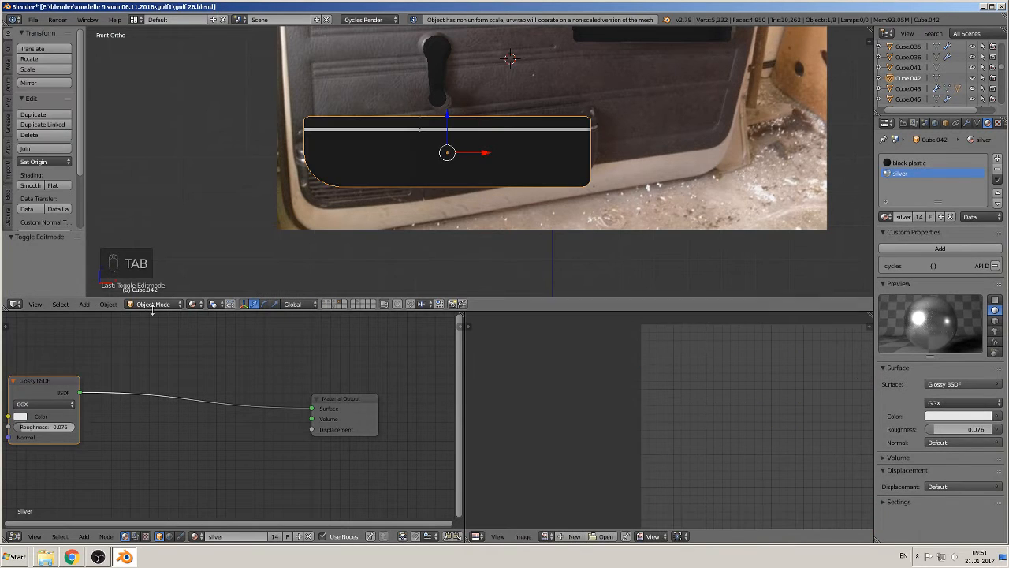
Step: Apply Rotation & Scale to the door pocket Cube.042
{"action": "left_click", "coordinate": [88, 305]}
{"action": "mouse_move", "coordinate": [109, 305]}
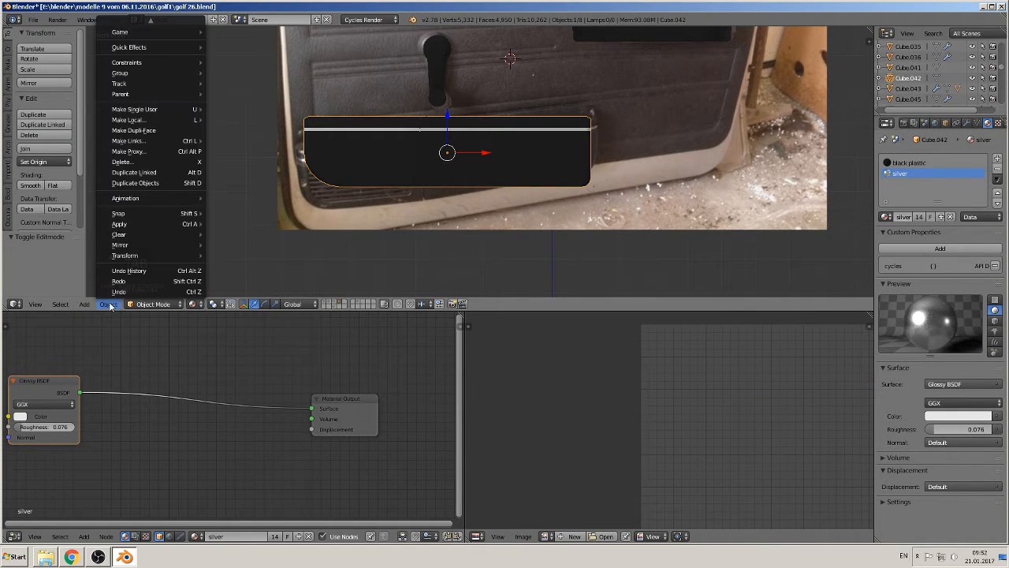
{"action": "mouse_move", "coordinate": [126, 224]}
{"action": "left_click", "coordinate": [244, 255]}
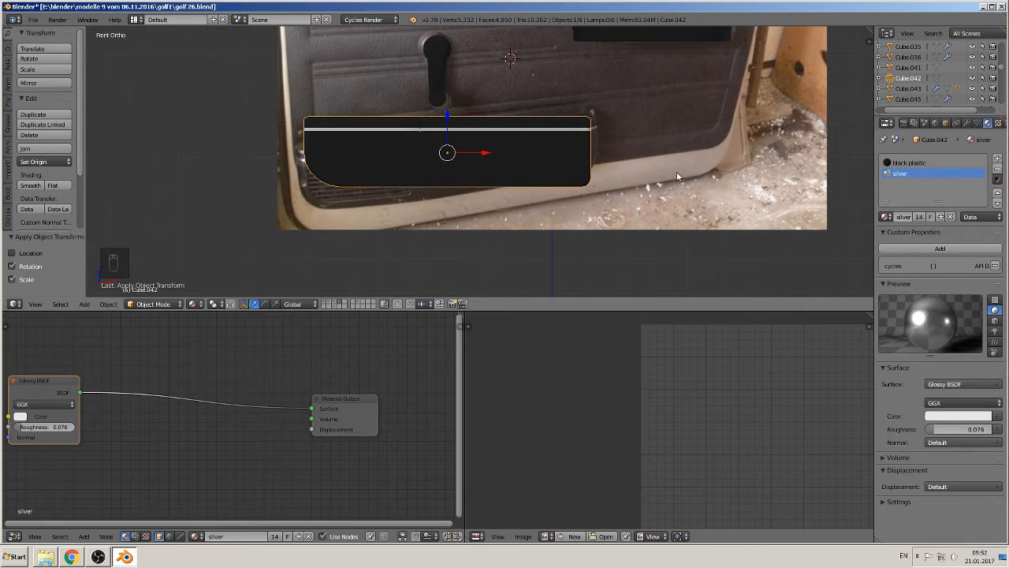
Step: Select the window crank Circle.003 and apply its Rotation & Scale
{"action": "scroll", "coordinate": [418, 180], "scroll_direction": "down", "scroll_amount": 5}
{"action": "right_click", "coordinate": [386, 153]}
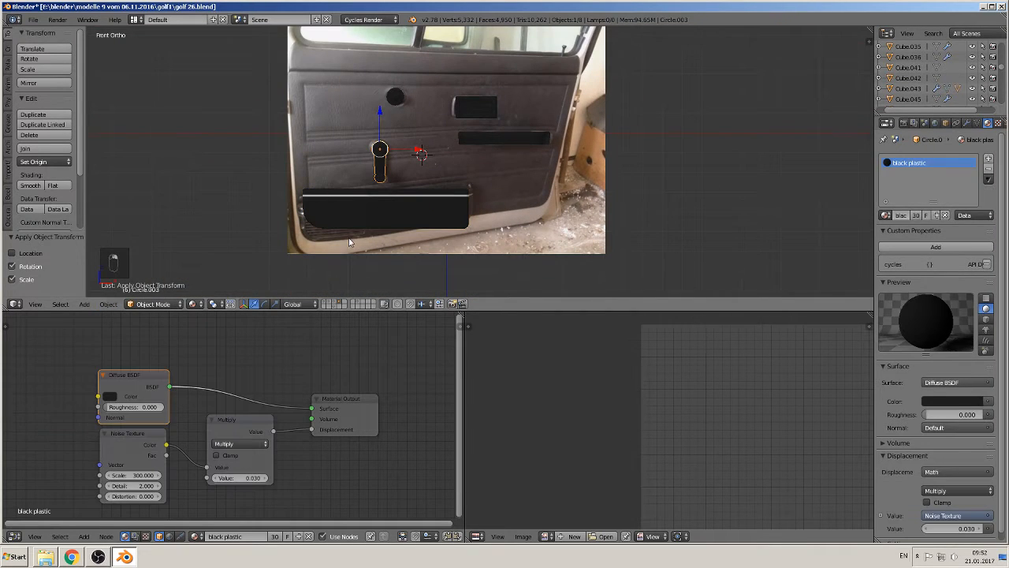
{"action": "left_click", "coordinate": [108, 305]}
{"action": "mouse_move", "coordinate": [139, 235]}
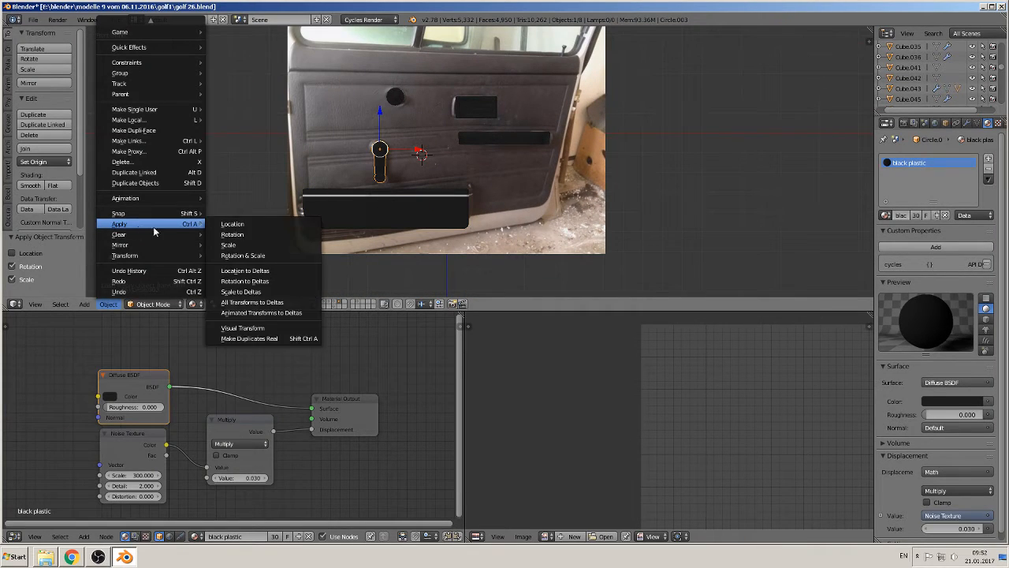
{"action": "left_click", "coordinate": [244, 254]}
Step: Select the round knob Circle.002 above the window crank and apply its Rotation & Scale
{"action": "right_click", "coordinate": [396, 99]}
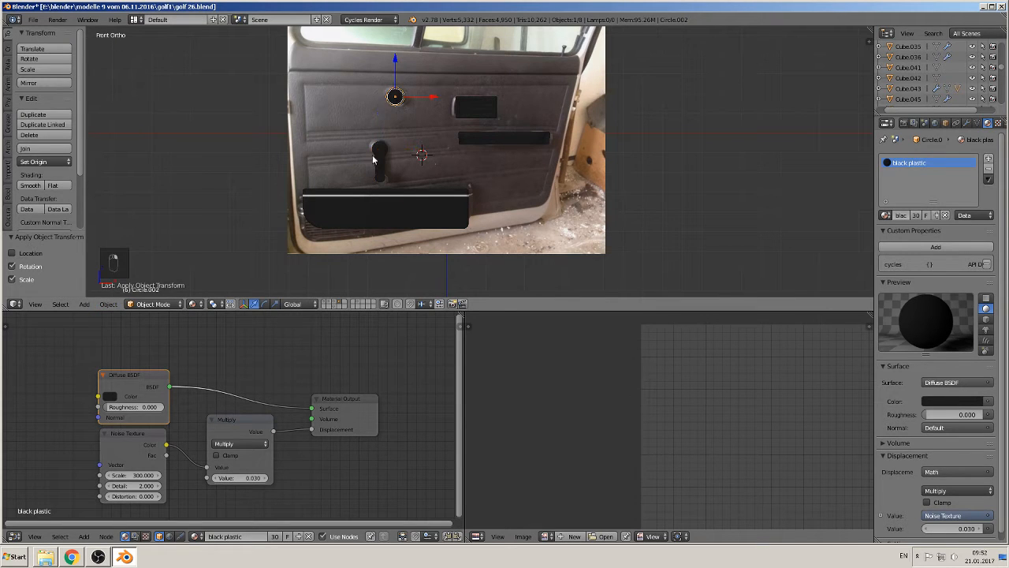
{"action": "left_click", "coordinate": [108, 304]}
{"action": "mouse_move", "coordinate": [150, 227]}
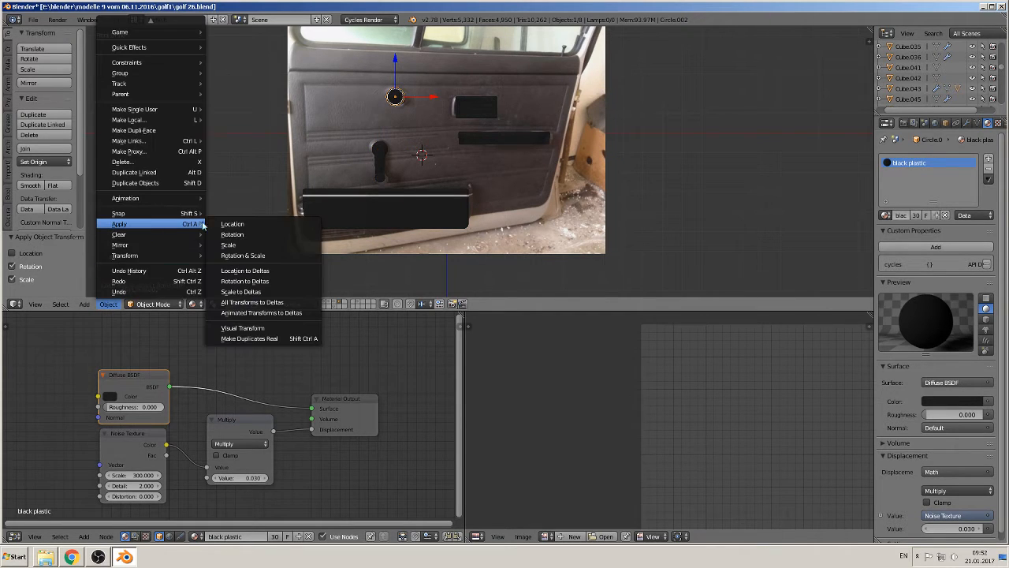
{"action": "left_click", "coordinate": [254, 252]}
Step: Select the silver opener lever Cube.044 and apply its Rotation & Scale
{"action": "right_click", "coordinate": [477, 114]}
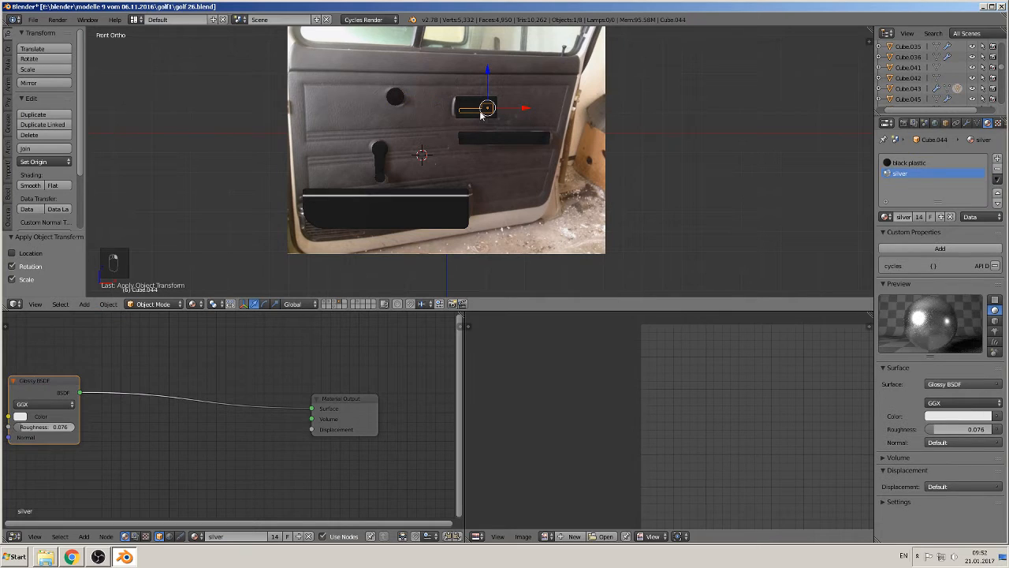
{"action": "left_click", "coordinate": [108, 304]}
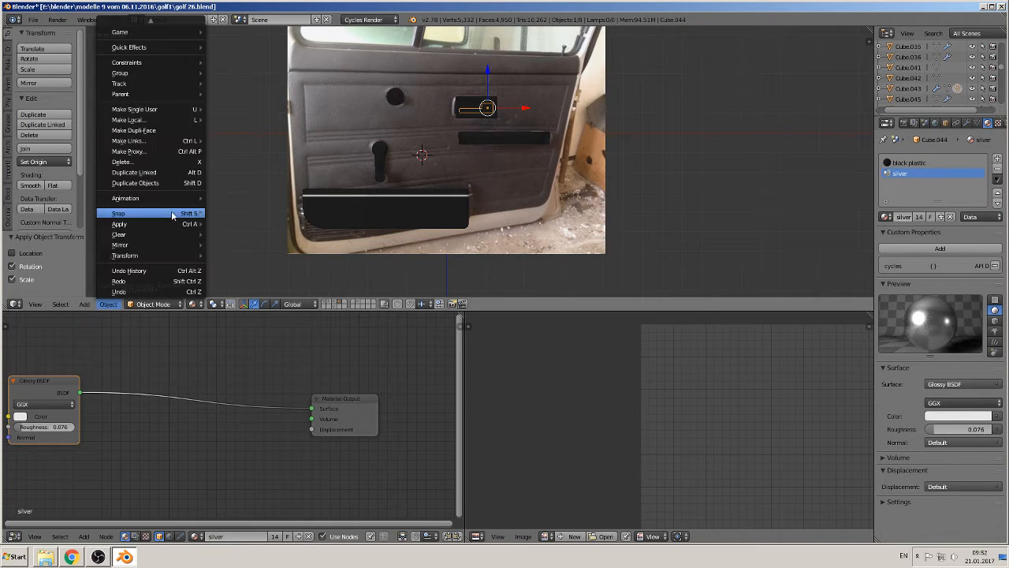
{"action": "mouse_move", "coordinate": [161, 226]}
{"action": "left_click", "coordinate": [246, 257]}
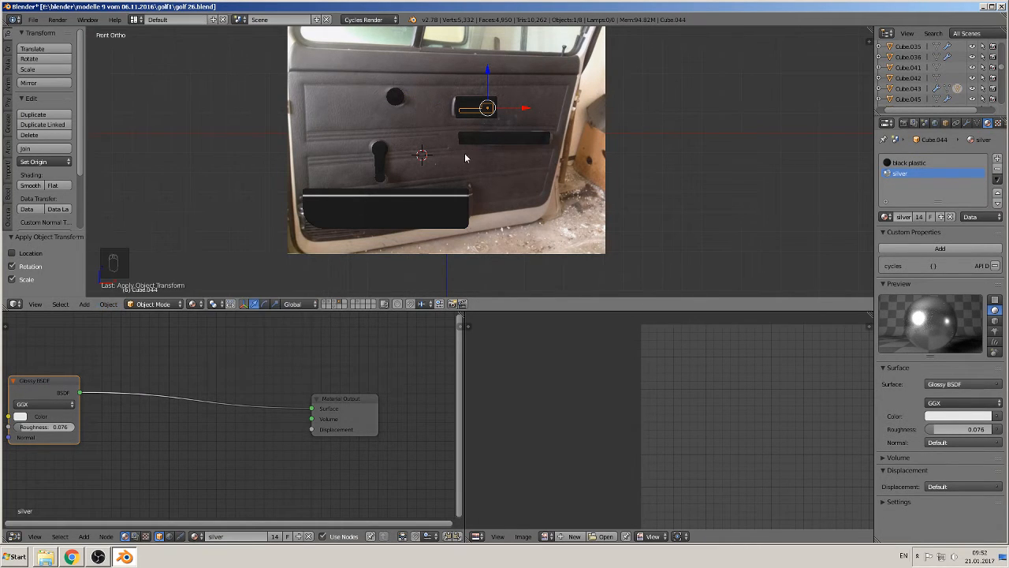
Step: Apply Rotation & Scale to the opener housing Cube.043 and join it with the silver lever Cube.044
{"action": "right_click", "coordinate": [465, 102]}
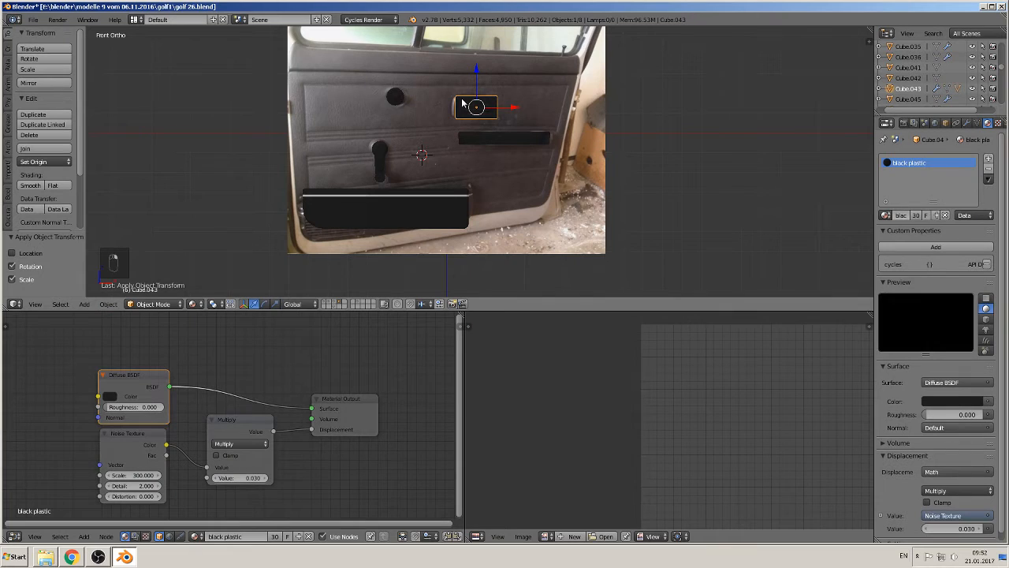
{"action": "left_click", "coordinate": [108, 304]}
{"action": "mouse_move", "coordinate": [150, 227]}
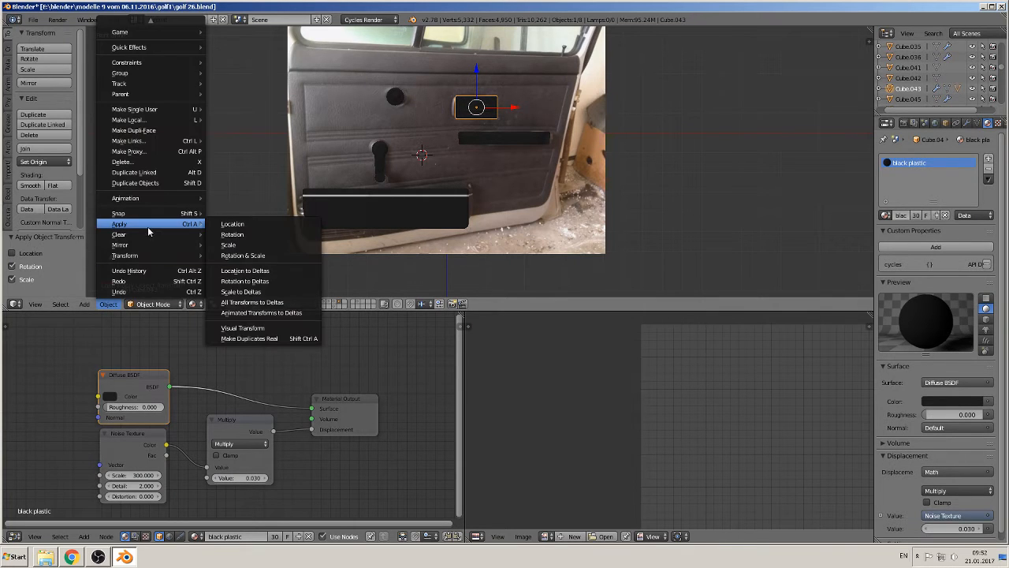
{"action": "left_click", "coordinate": [236, 257]}
{"action": "right_click", "coordinate": [482, 109]}
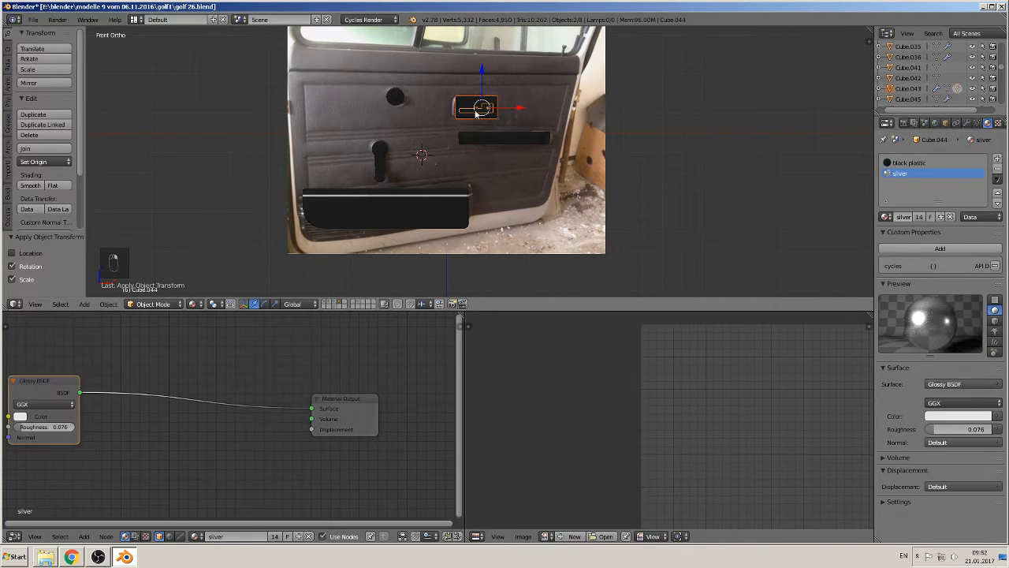
{"action": "left_click", "coordinate": [26, 148]}
Step: Select the door handle bar Cube.041 and apply its Rotation & Scale
{"action": "right_click", "coordinate": [503, 140]}
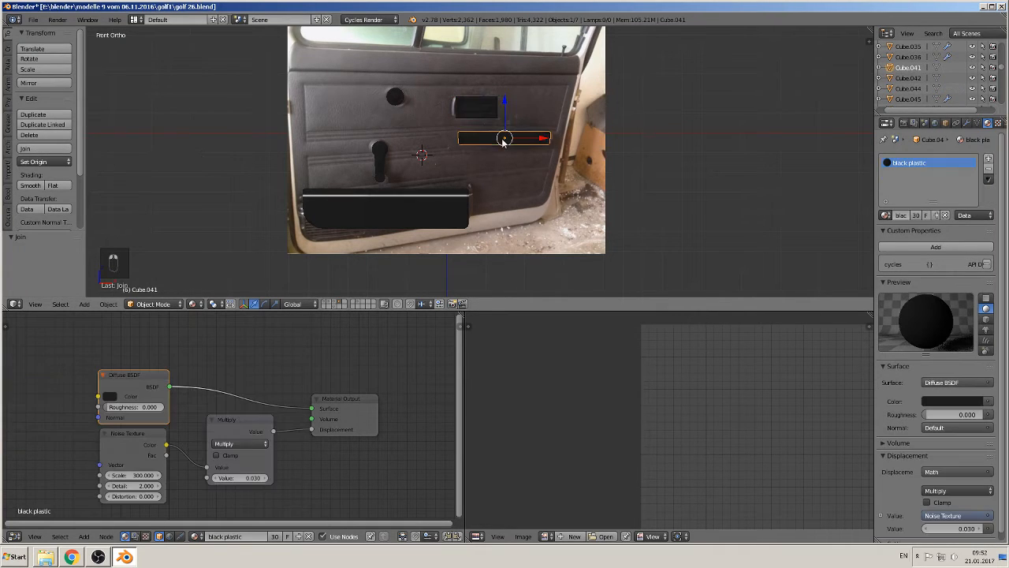
{"action": "left_click", "coordinate": [108, 304]}
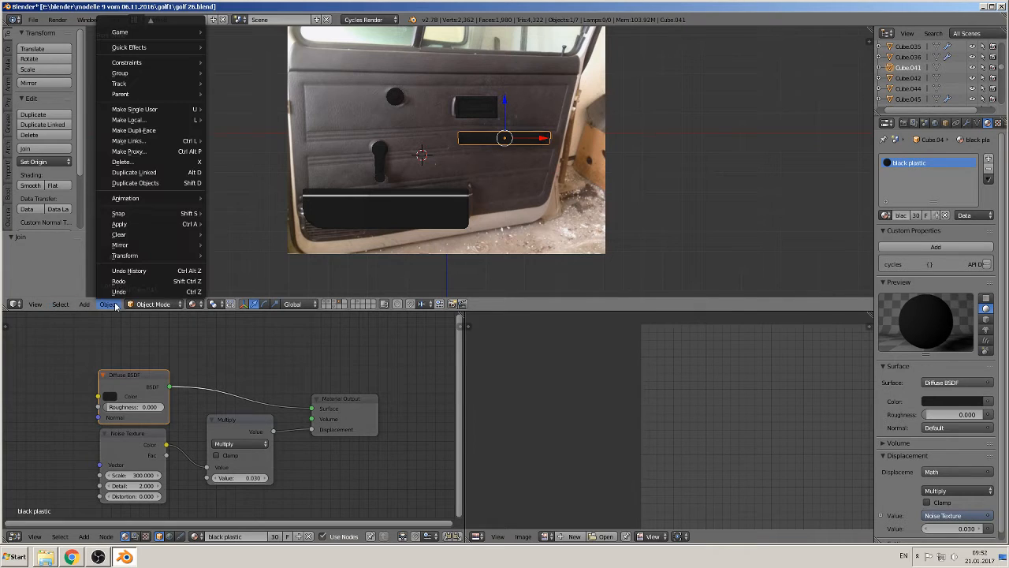
{"action": "mouse_move", "coordinate": [158, 223]}
{"action": "left_click", "coordinate": [307, 249]}
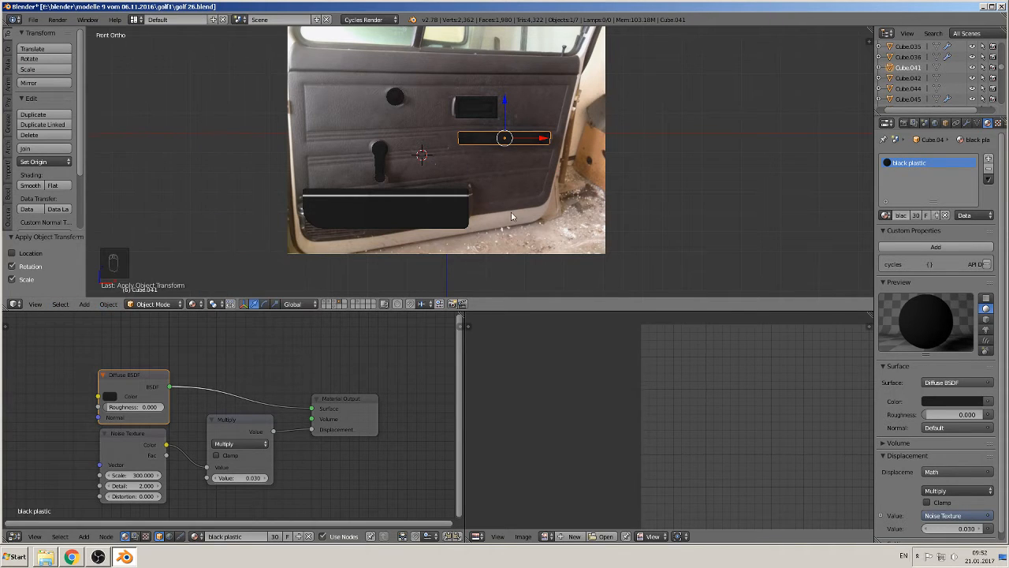
Step: UV-unwrap the whole mesh of the door pocket Cube.042 with the standard Unwrap method
{"action": "scroll", "coordinate": [510, 214], "scroll_direction": "up", "scroll_amount": 2}
{"action": "scroll", "coordinate": [508, 221], "scroll_direction": "down", "scroll_amount": 1}
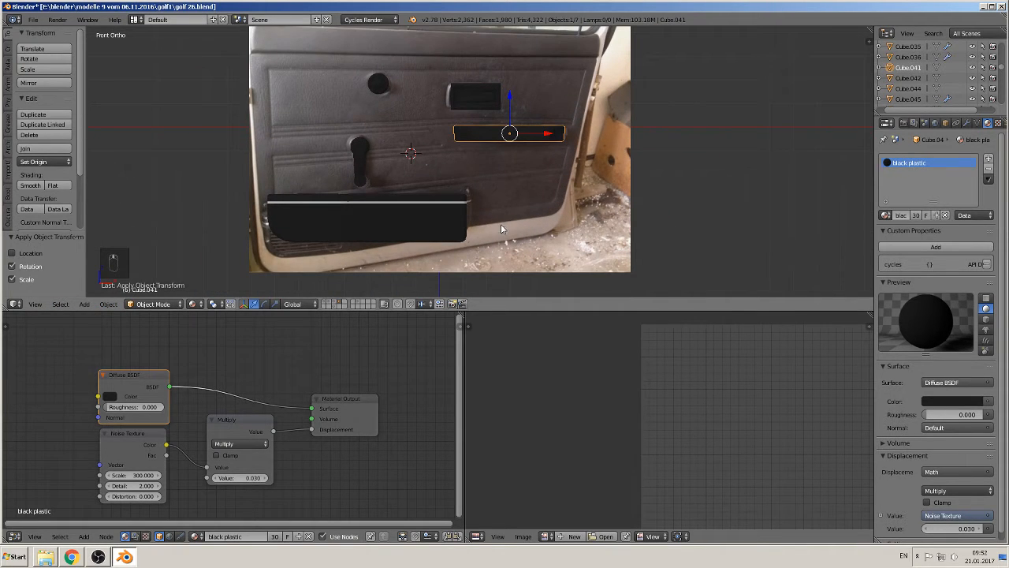
{"action": "middle_click_drag", "start_coordinate": [474, 238], "coordinate": [401, 294]}
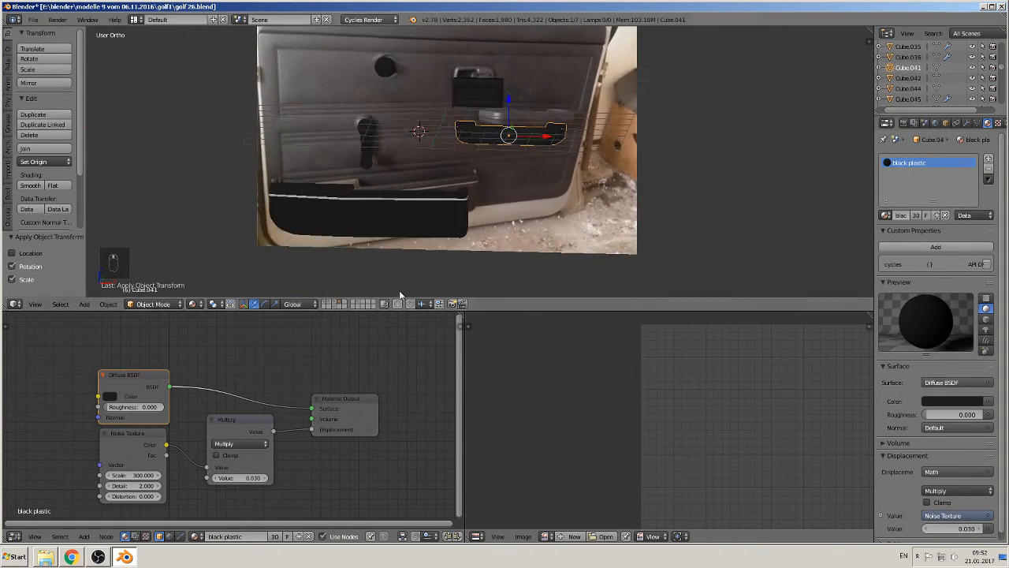
{"action": "key", "text": "KP_1"}
{"action": "key", "text": "KP_1"}
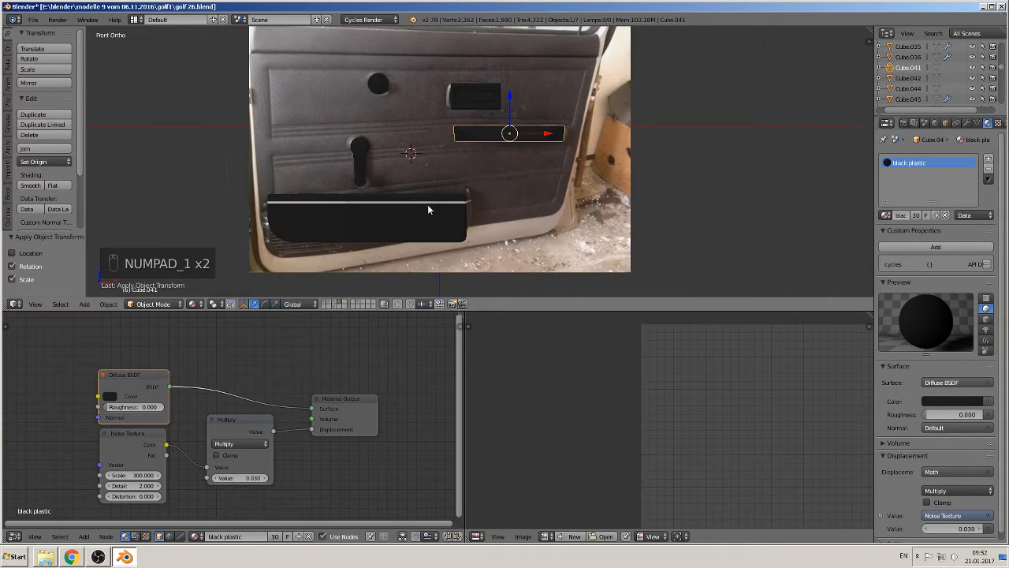
{"action": "right_click", "coordinate": [396, 221]}
{"action": "key", "text": "Tab"}
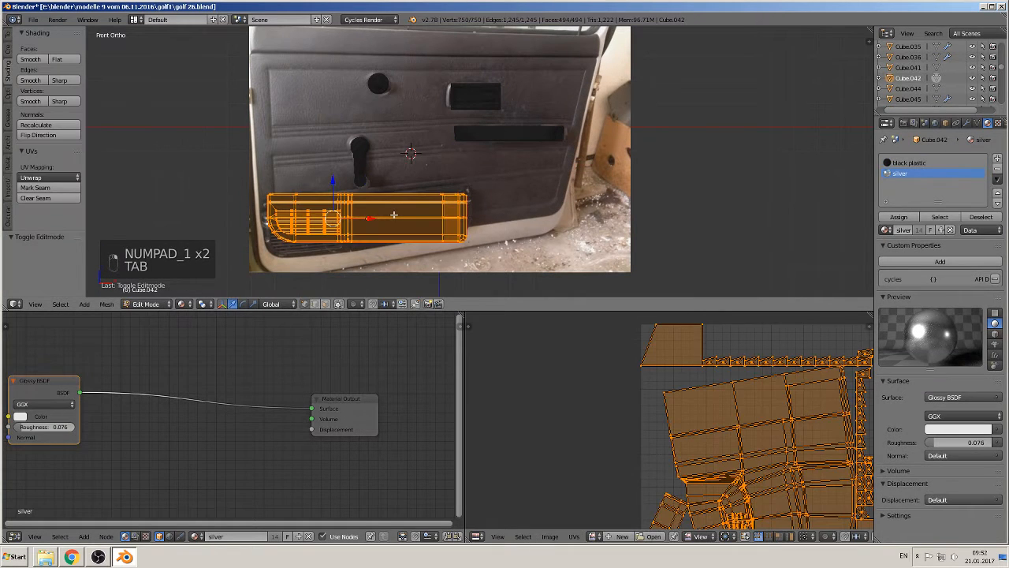
{"action": "key", "text": "u"}
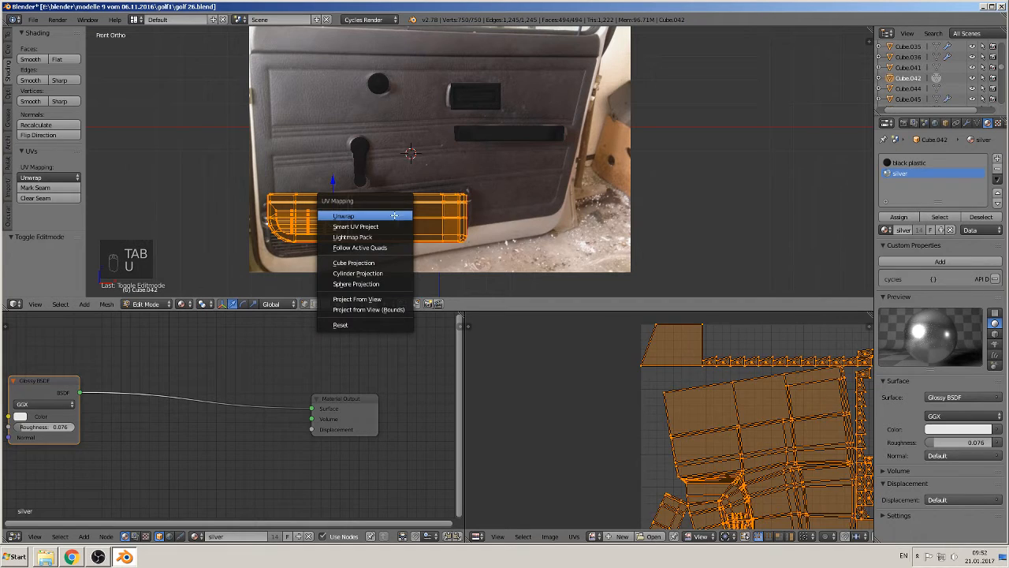
{"action": "left_click", "coordinate": [395, 216]}
{"action": "scroll", "coordinate": [795, 442], "scroll_direction": "down", "scroll_amount": 2}
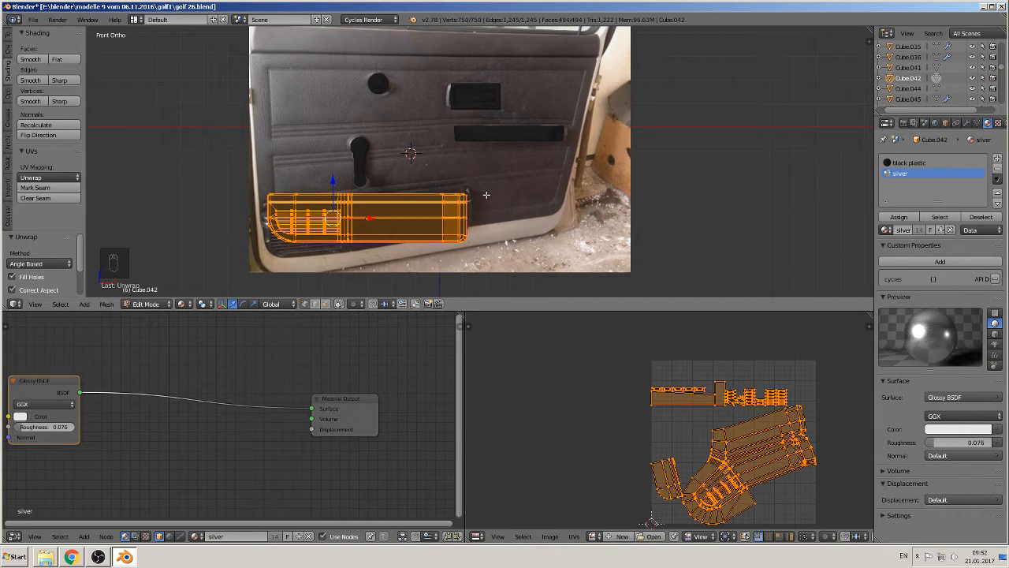
{"action": "key", "text": "Tab"}
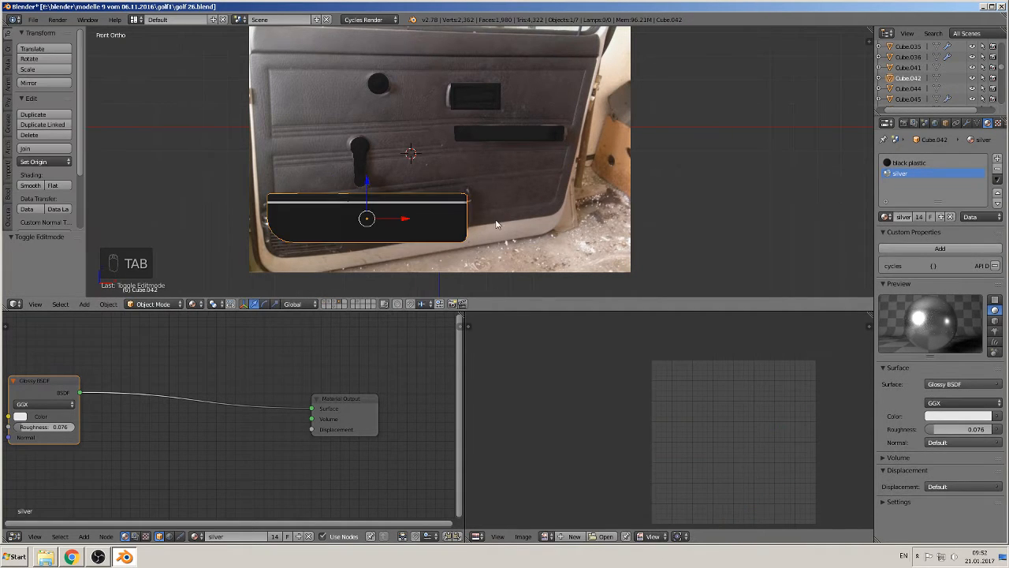
Step: Select all geometry of the window crank Circle.003 and UV-unwrap it with Unwrap
{"action": "scroll", "coordinate": [484, 233], "scroll_direction": "up", "scroll_amount": 5}
{"action": "middle_click_drag", "start_coordinate": [441, 247], "coordinate": [611, 213], "text": "shift"}
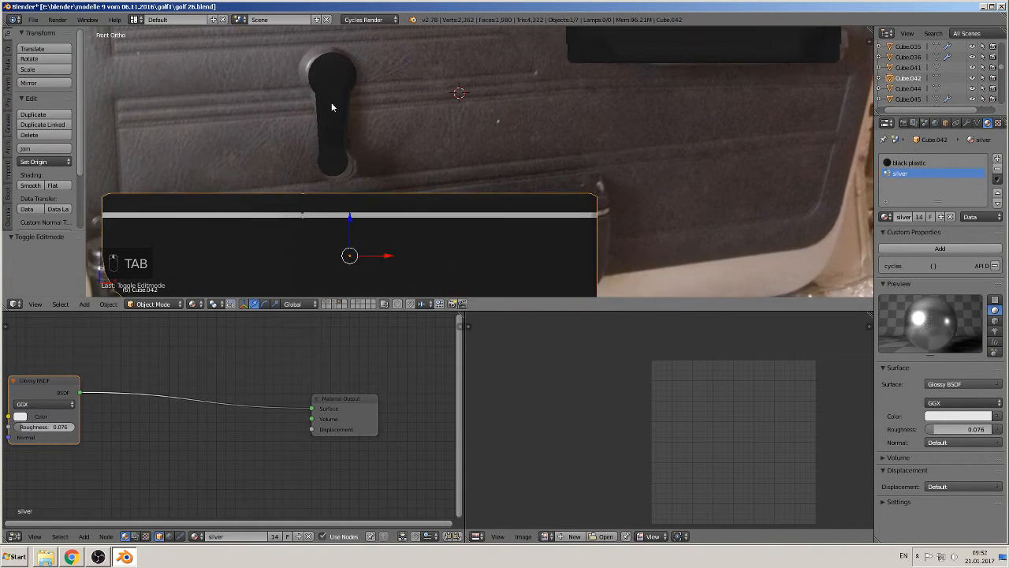
{"action": "right_click", "coordinate": [332, 98]}
{"action": "key", "text": "Tab"}
{"action": "key", "text": "a"}
{"action": "key", "text": "a"}
{"action": "key", "text": "a"}
{"action": "key", "text": "a"}
{"action": "key", "text": "a"}
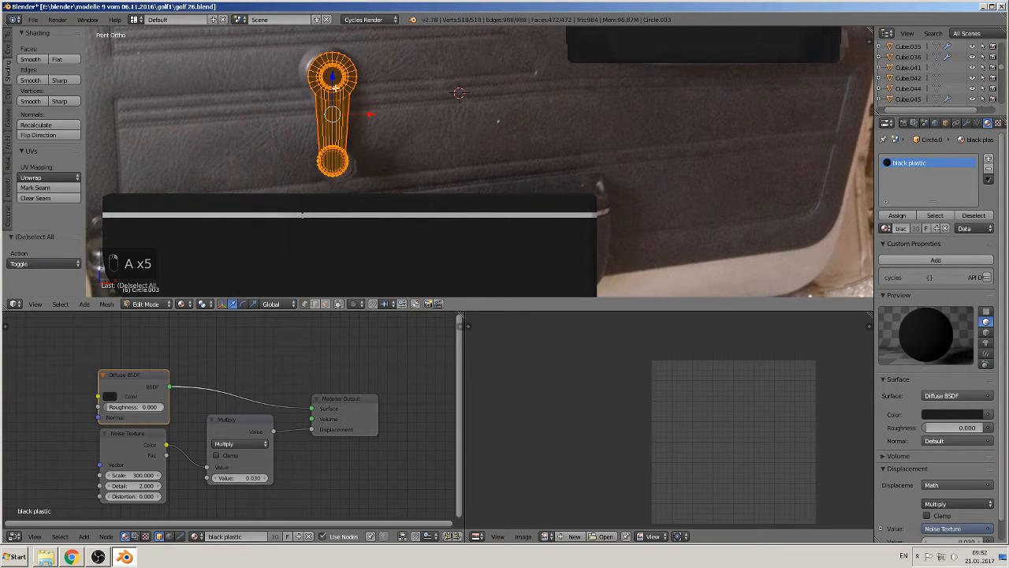
{"action": "key", "text": "u"}
{"action": "left_click", "coordinate": [334, 91]}
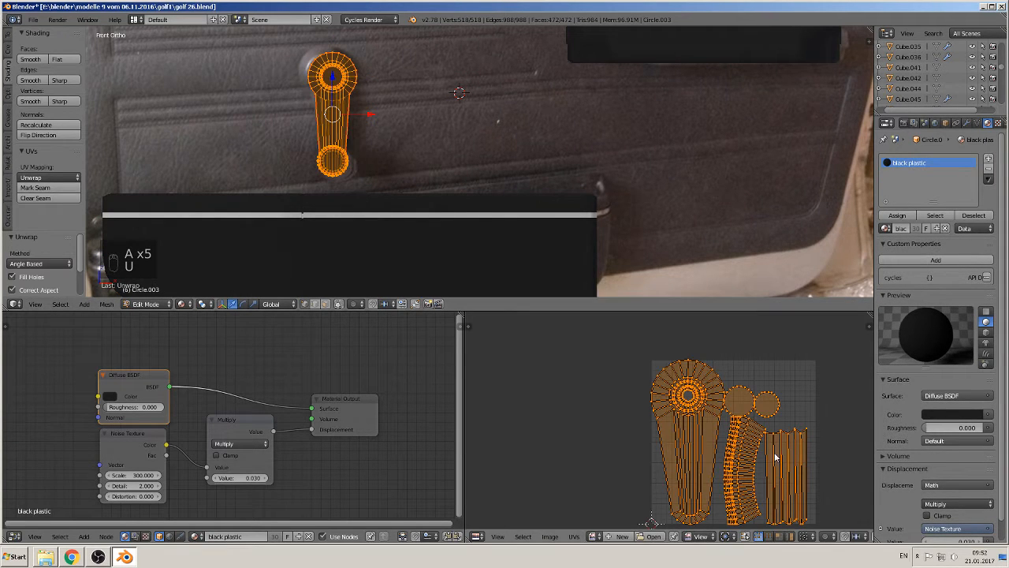
{"action": "middle_click_drag", "start_coordinate": [714, 176], "coordinate": [421, 292], "text": "shift"}
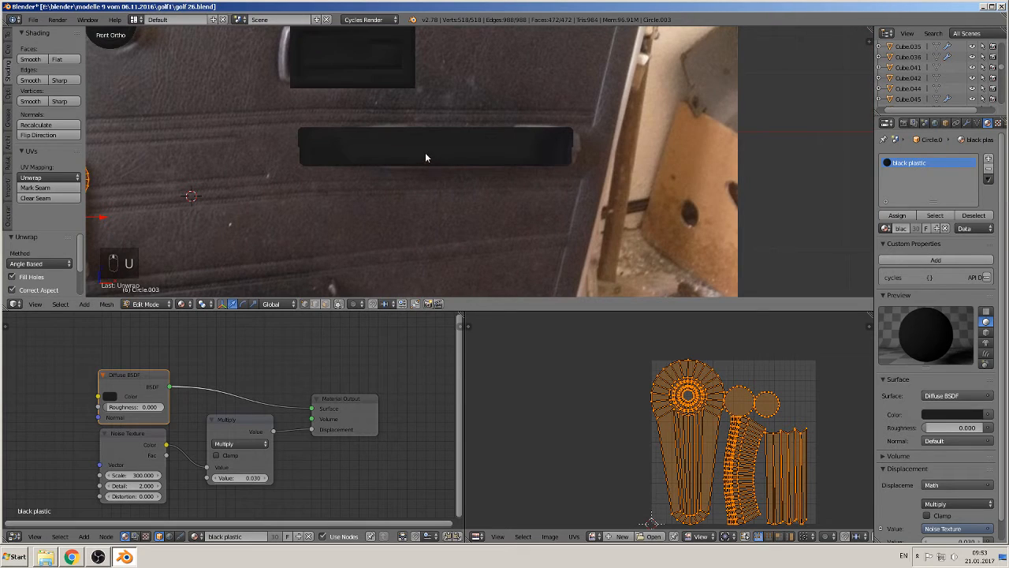
{"action": "key", "text": "Tab"}
{"action": "key", "text": "grave"}
{"action": "key", "text": "Tab"}
{"action": "scroll", "coordinate": [401, 262], "scroll_direction": "down", "scroll_amount": 3}
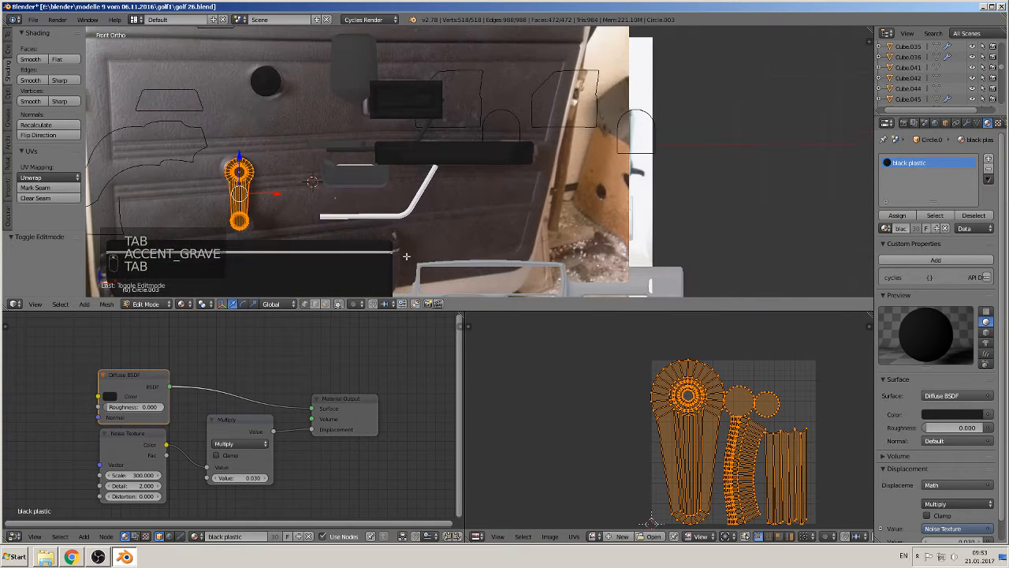
{"action": "key", "text": "ctrl+y"}
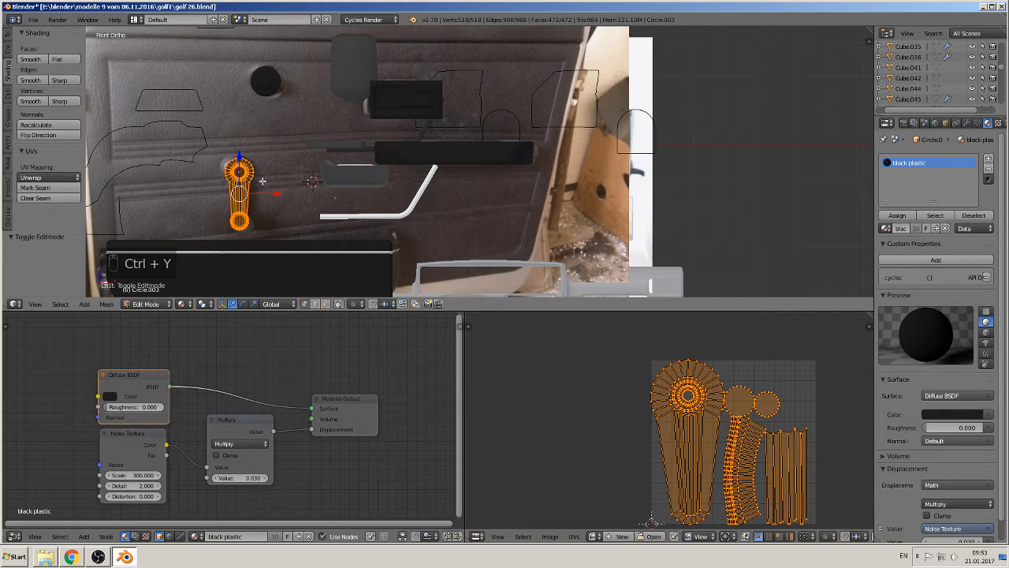
{"action": "key", "text": "Tab"}
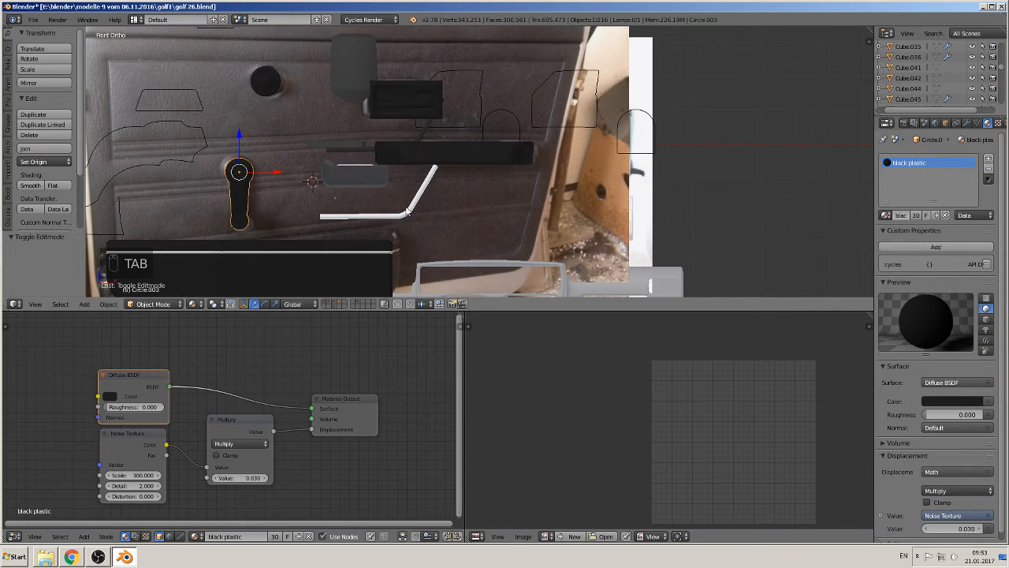
{"action": "key", "text": "ctrl+y"}
{"action": "key", "text": "ctrl+y"}
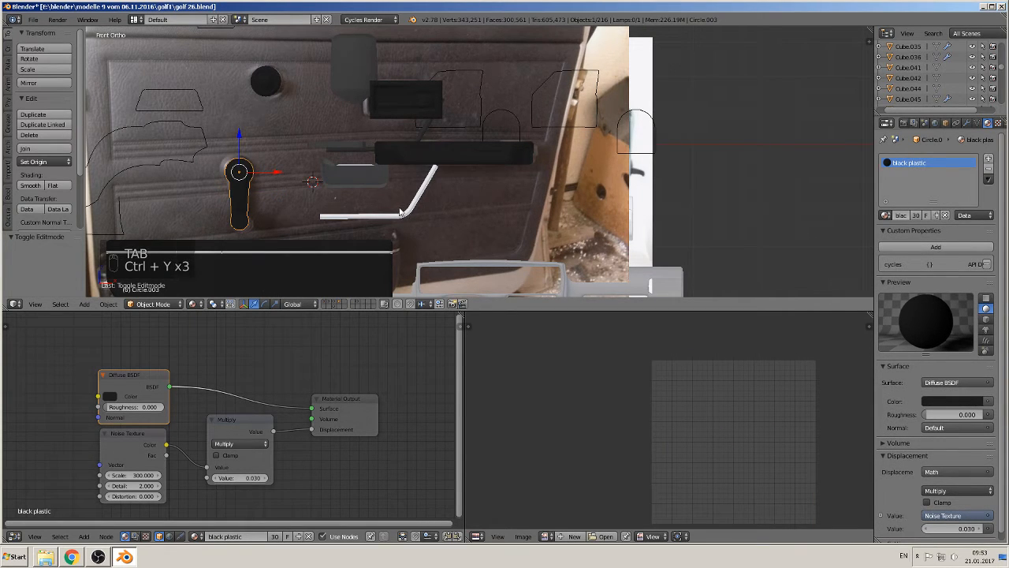
{"action": "key", "text": "ctrl+y"}
{"action": "left_click", "coordinate": [341, 303]}
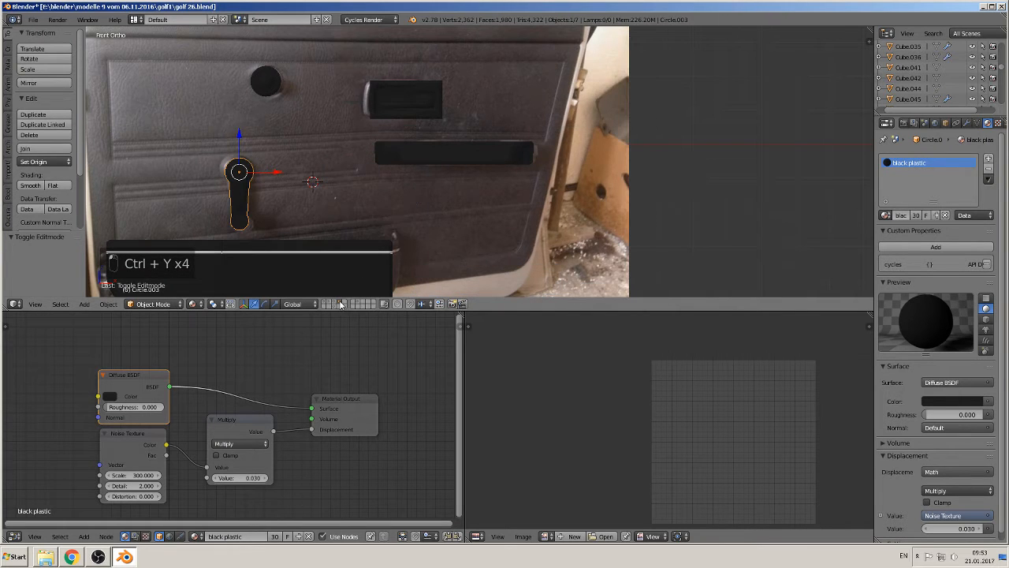
{"action": "scroll", "coordinate": [384, 247], "scroll_direction": "up", "scroll_amount": 2}
{"action": "key", "text": "Tab"}
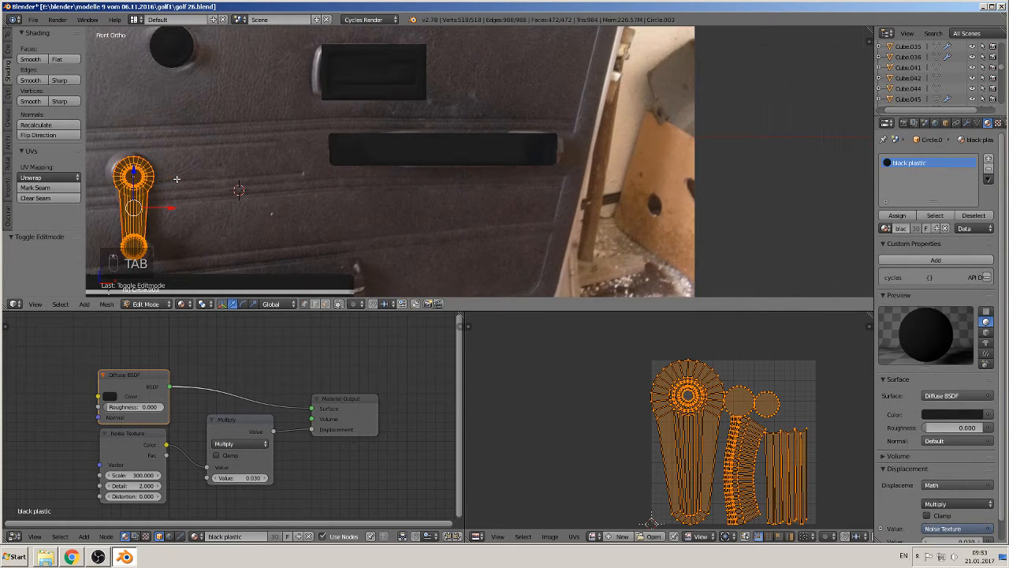
{"action": "key", "text": "Tab"}
Step: Select all geometry of the door handle bar Cube.041 and UV-unwrap it with Unwrap
{"action": "right_click", "coordinate": [463, 137]}
{"action": "key", "text": "Tab"}
{"action": "key", "text": "a"}
{"action": "key", "text": "a"}
{"action": "key", "text": "a"}
{"action": "key", "text": "a"}
{"action": "key", "text": "a"}
{"action": "key", "text": "a"}
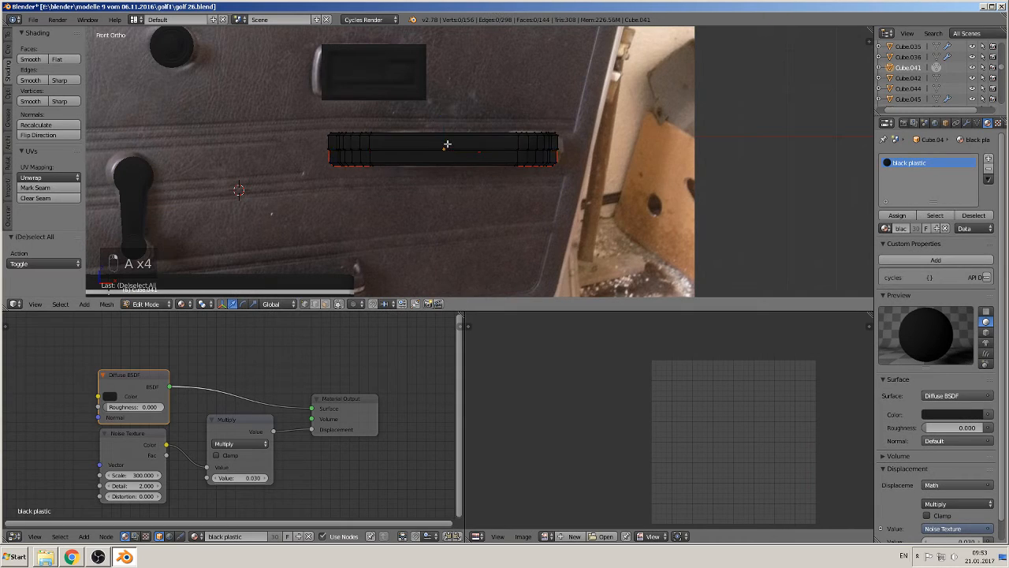
{"action": "key", "text": "u"}
{"action": "left_click", "coordinate": [446, 146]}
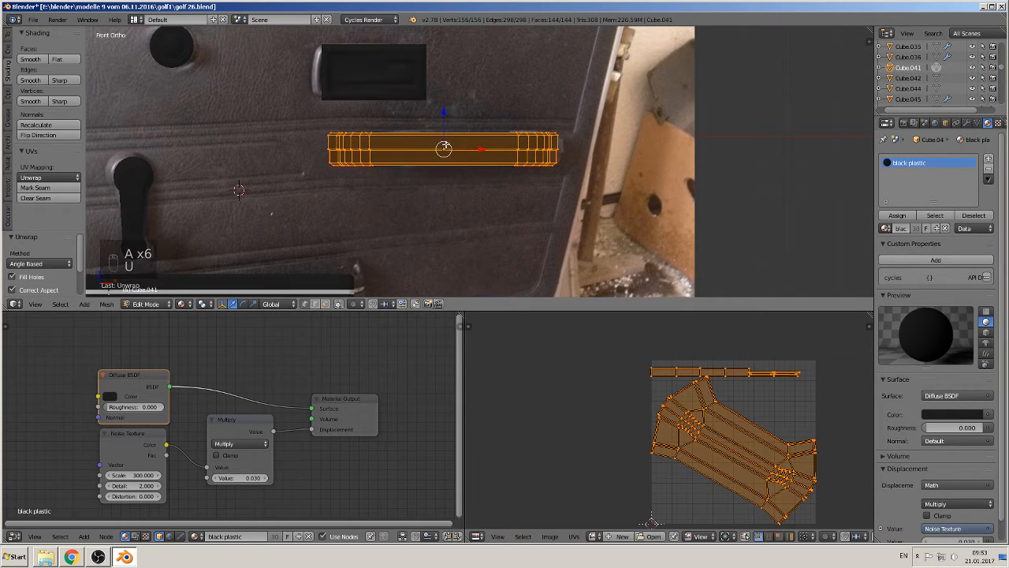
{"action": "key", "text": "Tab"}
Step: Select all geometry of the joined door opener Cube.044 and UV-unwrap it with Unwrap
{"action": "right_click", "coordinate": [386, 63]}
{"action": "key", "text": "Tab"}
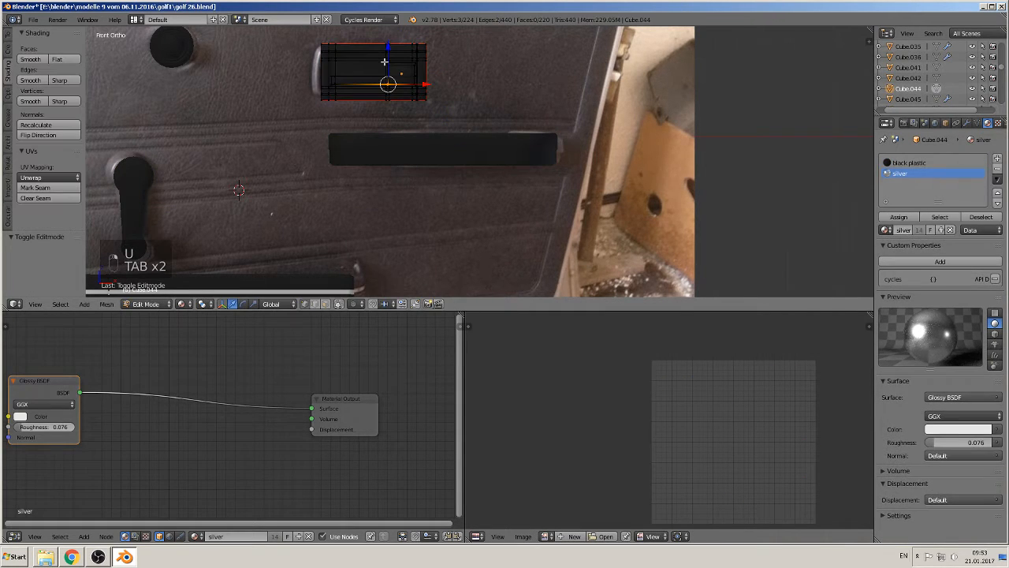
{"action": "key", "text": "a"}
{"action": "key", "text": "a"}
{"action": "key", "text": "a"}
{"action": "key", "text": "a"}
{"action": "key", "text": "a"}
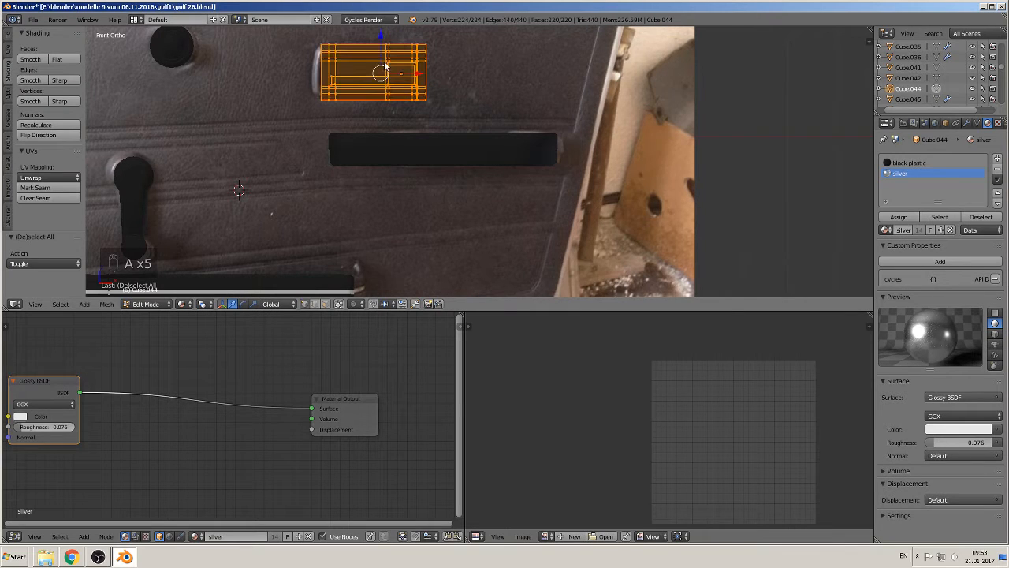
{"action": "key", "text": "u"}
{"action": "left_click", "coordinate": [385, 63]}
{"action": "key", "text": "Tab"}
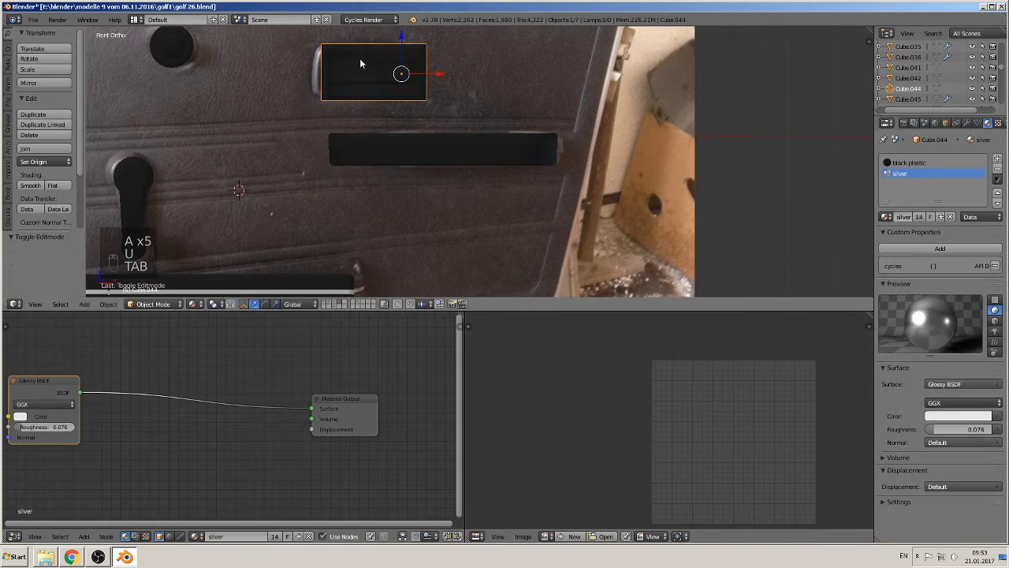
Step: Select all geometry of the round knob Circle.002 and UV-unwrap it with Unwrap
{"action": "right_click", "coordinate": [165, 53]}
{"action": "key", "text": "Tab"}
{"action": "key", "text": "a"}
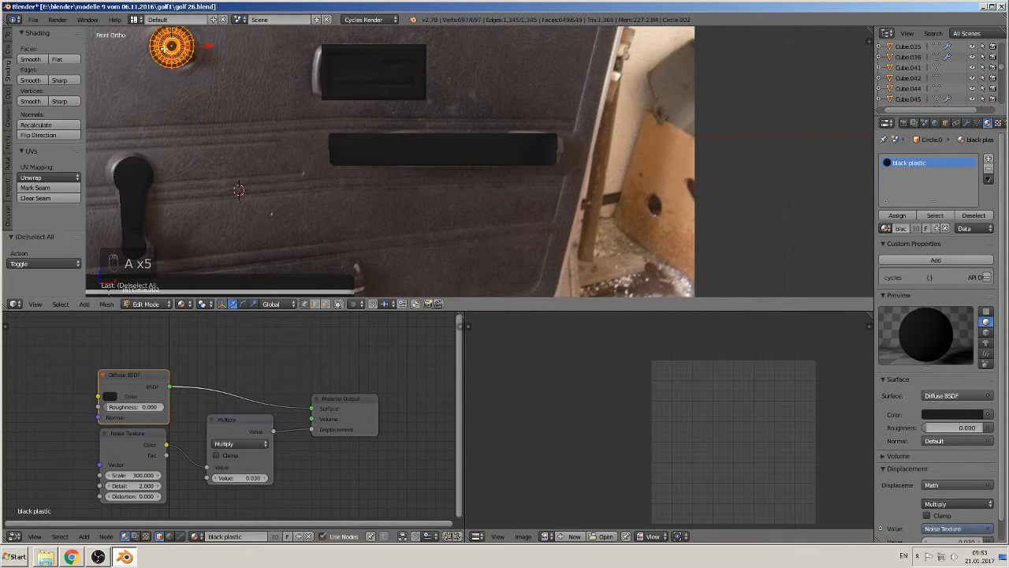
{"action": "key", "text": "u"}
{"action": "left_click", "coordinate": [169, 47]}
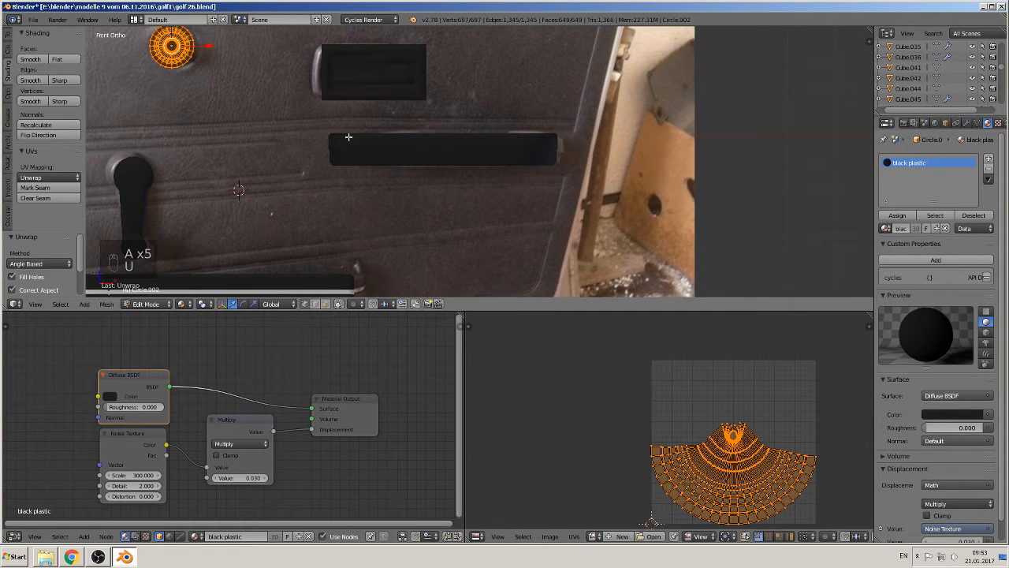
{"action": "key", "text": "Tab"}
Step: Examine the door handle bar up close from an angled view, along with the arrangement of all the door parts
{"action": "scroll", "coordinate": [375, 195], "scroll_direction": "down", "scroll_amount": 6}
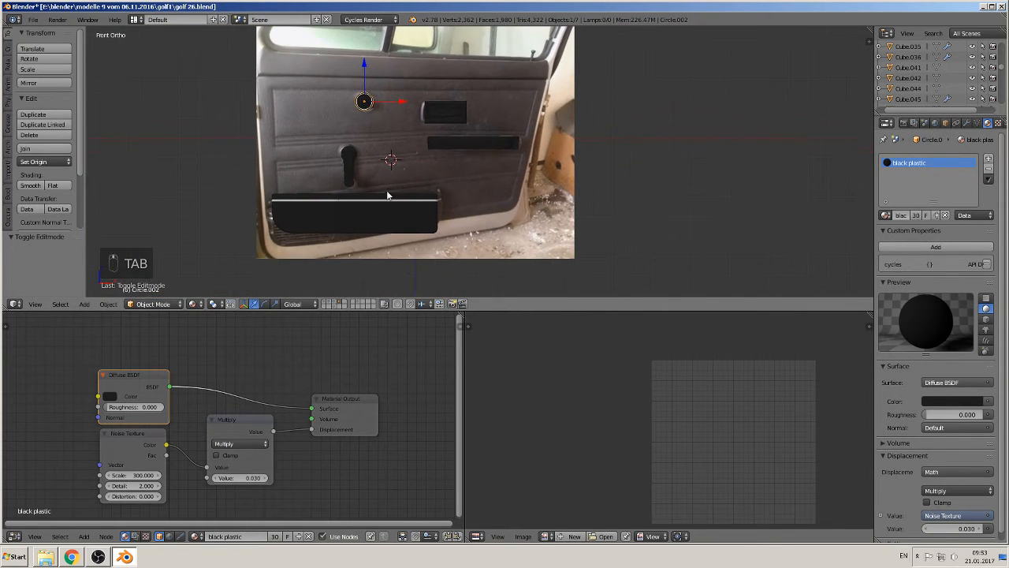
{"action": "scroll", "coordinate": [446, 122], "scroll_direction": "up", "scroll_amount": 6}
{"action": "middle_click_drag", "start_coordinate": [460, 122], "coordinate": [401, 198]}
{"action": "scroll", "coordinate": [399, 198], "scroll_direction": "up", "scroll_amount": 7}
{"action": "middle_click_drag", "start_coordinate": [258, 165], "coordinate": [581, 163], "text": "shift"}
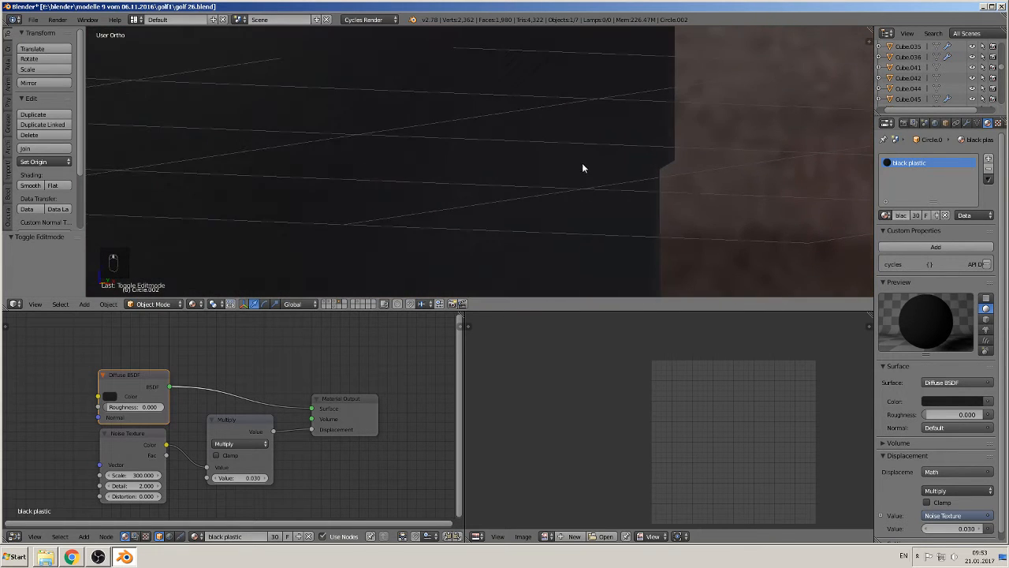
{"action": "scroll", "coordinate": [580, 164], "scroll_direction": "up", "scroll_amount": 5}
{"action": "scroll", "coordinate": [463, 157], "scroll_direction": "down", "scroll_amount": 4}
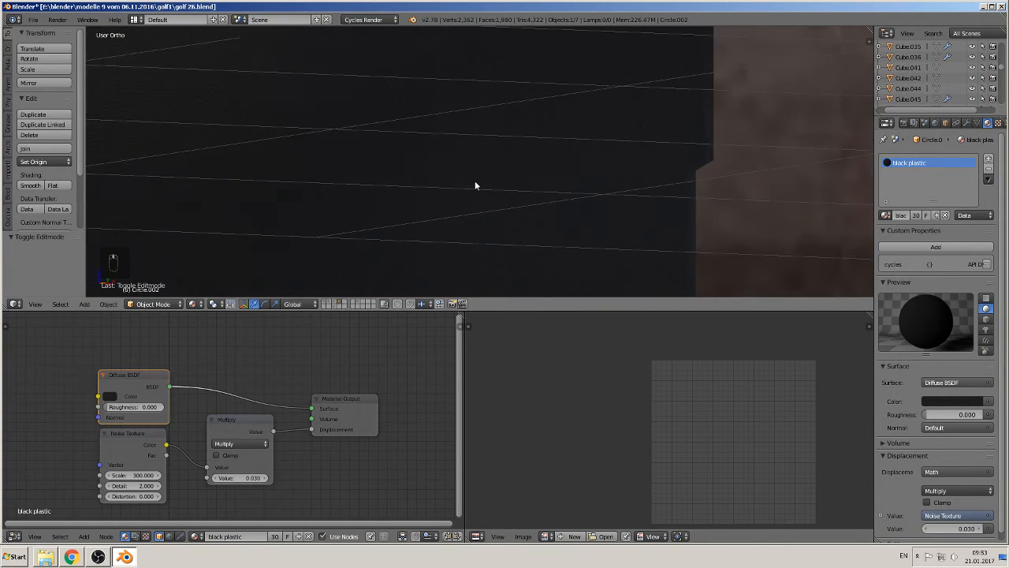
{"action": "scroll", "coordinate": [473, 184], "scroll_direction": "down", "scroll_amount": 4}
{"action": "scroll", "coordinate": [461, 218], "scroll_direction": "down", "scroll_amount": 2}
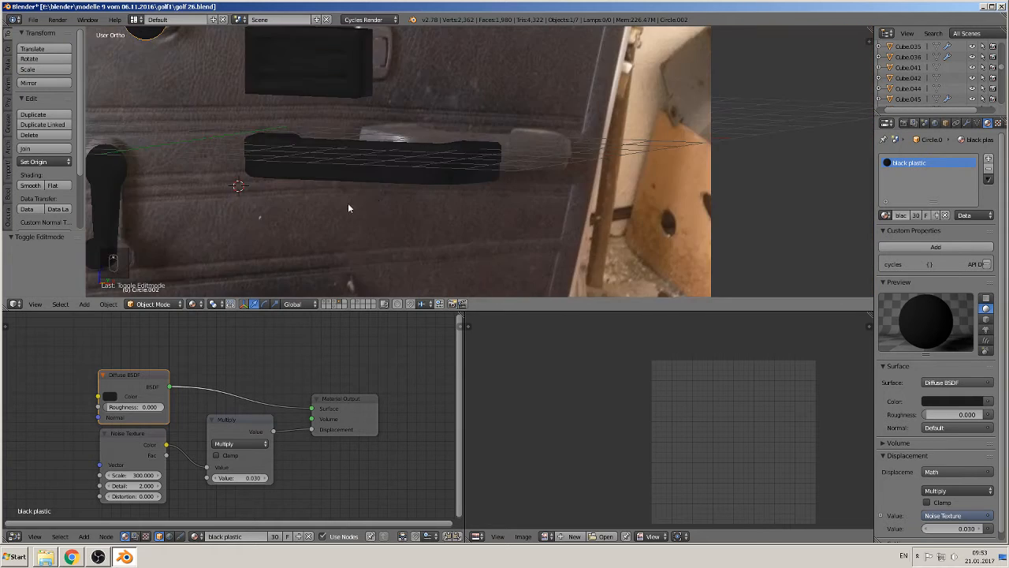
{"action": "scroll", "coordinate": [348, 208], "scroll_direction": "down", "scroll_amount": 5}
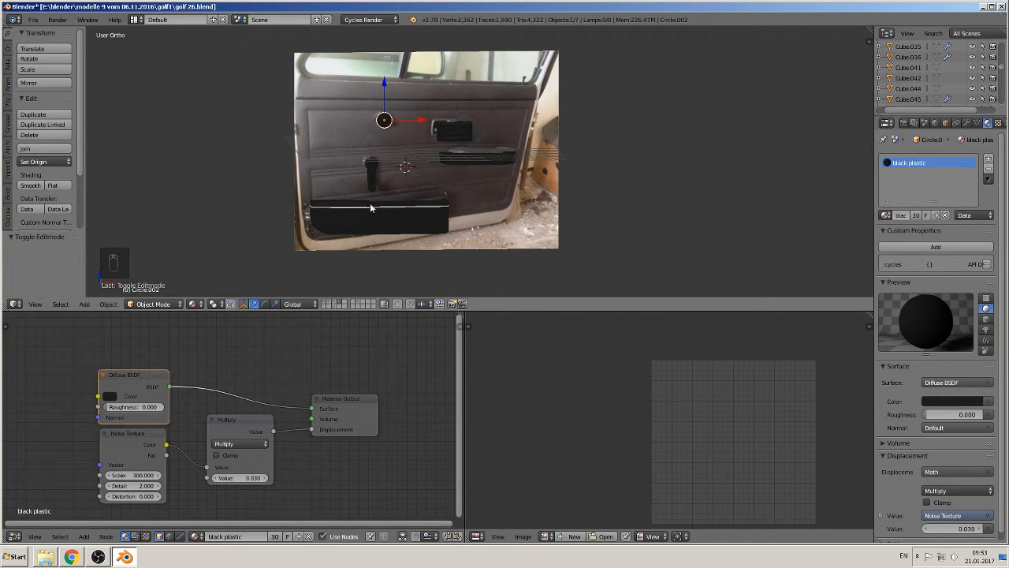
Step: Move the round knob Circle.002 about -1.894 and the window crank Circle.003 about -1.938 along Y, in line with the other door parts
{"action": "key", "text": "KP_7"}
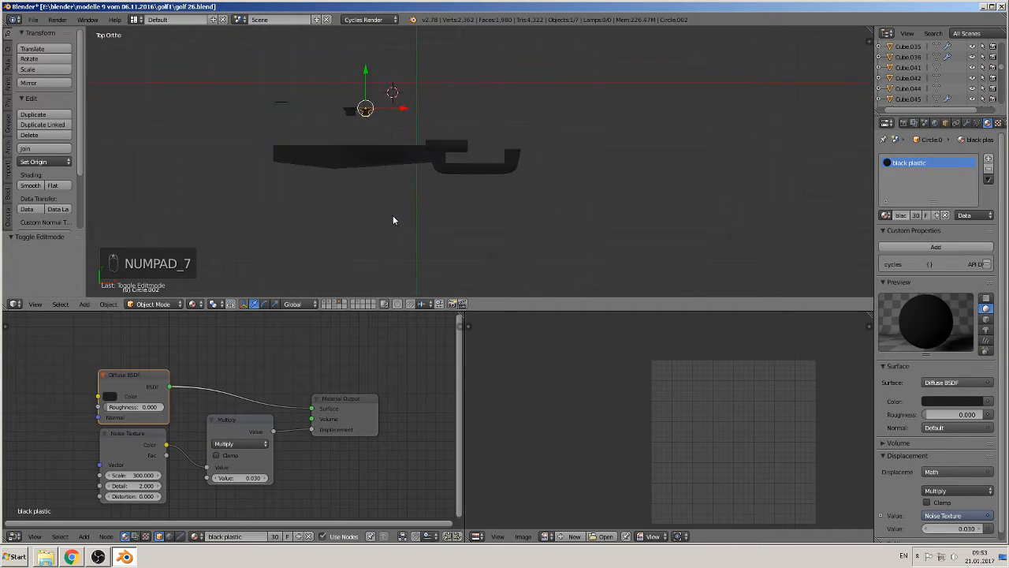
{"action": "scroll", "coordinate": [393, 217], "scroll_direction": "up", "scroll_amount": 1}
{"action": "left_click_drag", "start_coordinate": [342, 61], "coordinate": [335, 103]}
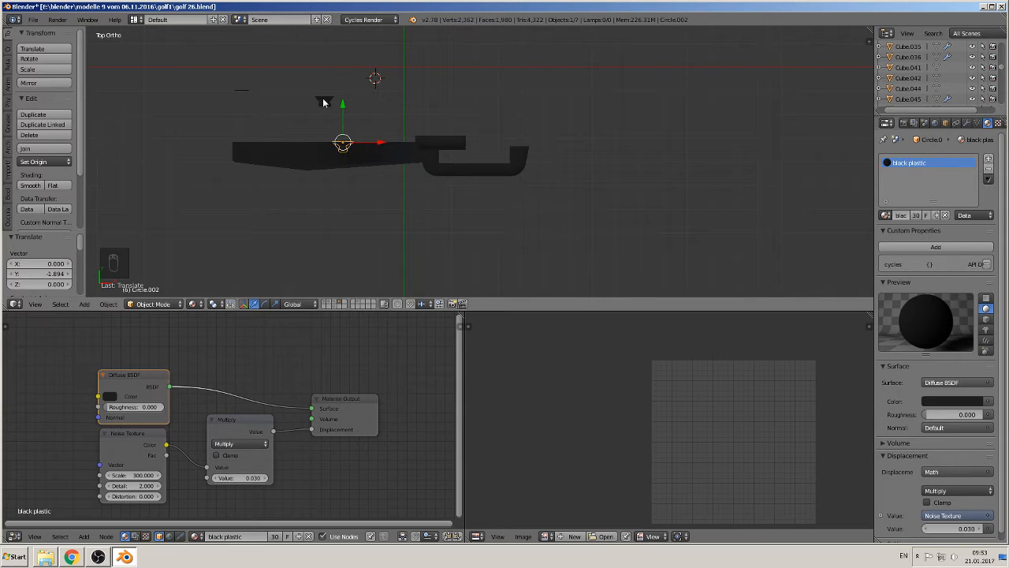
{"action": "key", "text": "shift+d"}
{"action": "key", "text": "y"}
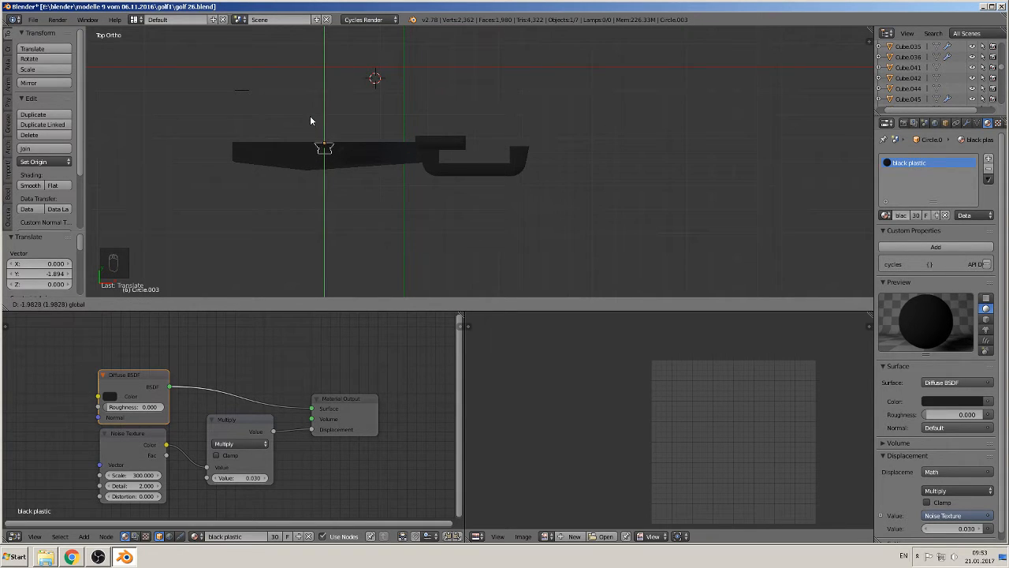
{"action": "left_click", "coordinate": [310, 120]}
Step: Move the door opener Cube.044 about -0.334 and the door handle bar Cube.041 about 0.134 along Y
{"action": "right_click", "coordinate": [458, 146]}
{"action": "key", "text": "g"}
{"action": "key", "text": "y"}
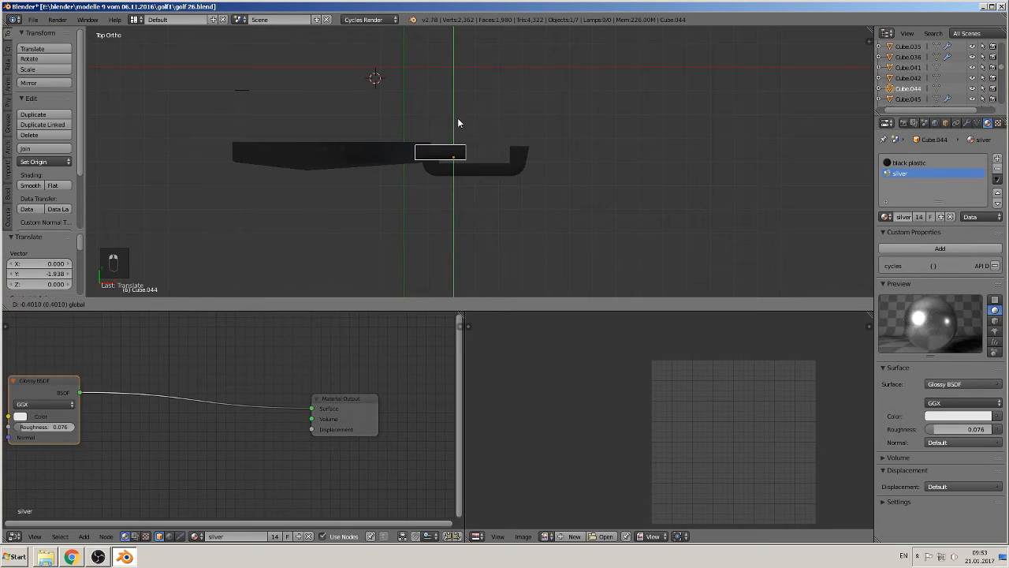
{"action": "left_click", "coordinate": [457, 118]}
{"action": "right_click", "coordinate": [465, 163]}
{"action": "key", "text": "g"}
{"action": "key", "text": "y"}
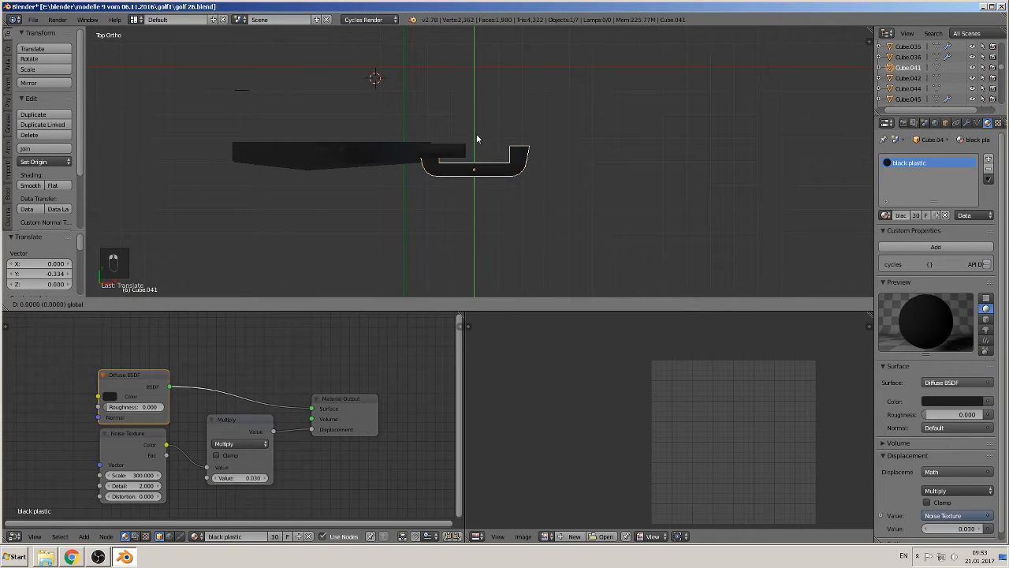
{"action": "left_click", "coordinate": [476, 133]}
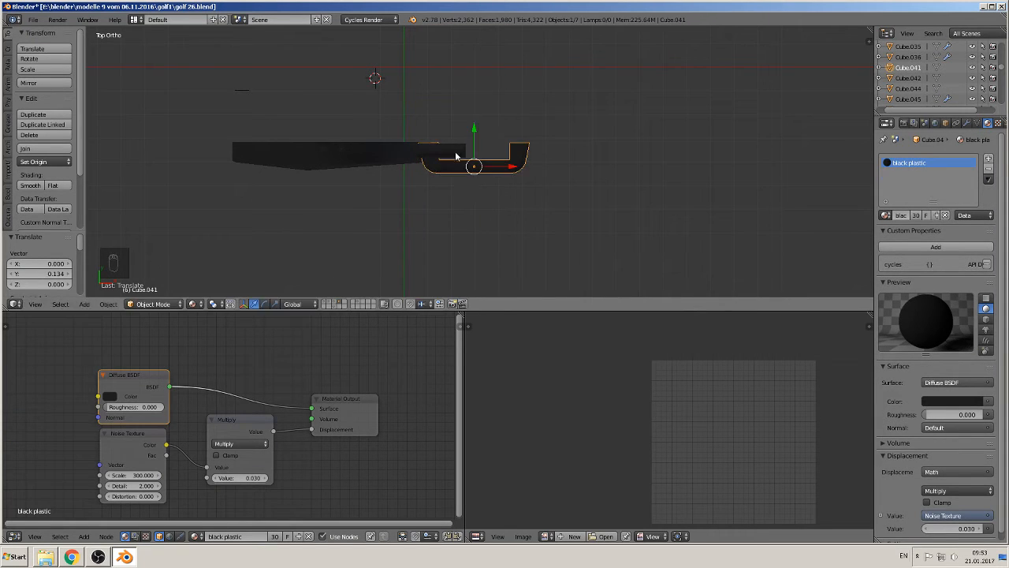
Step: Nudge the door opener Cube.044 a further 0.022 or so along Y to line up its back edge with the handle bar
{"action": "right_click", "coordinate": [455, 154]}
{"action": "key", "text": "g"}
{"action": "key", "text": "y"}
{"action": "left_click", "coordinate": [452, 131]}
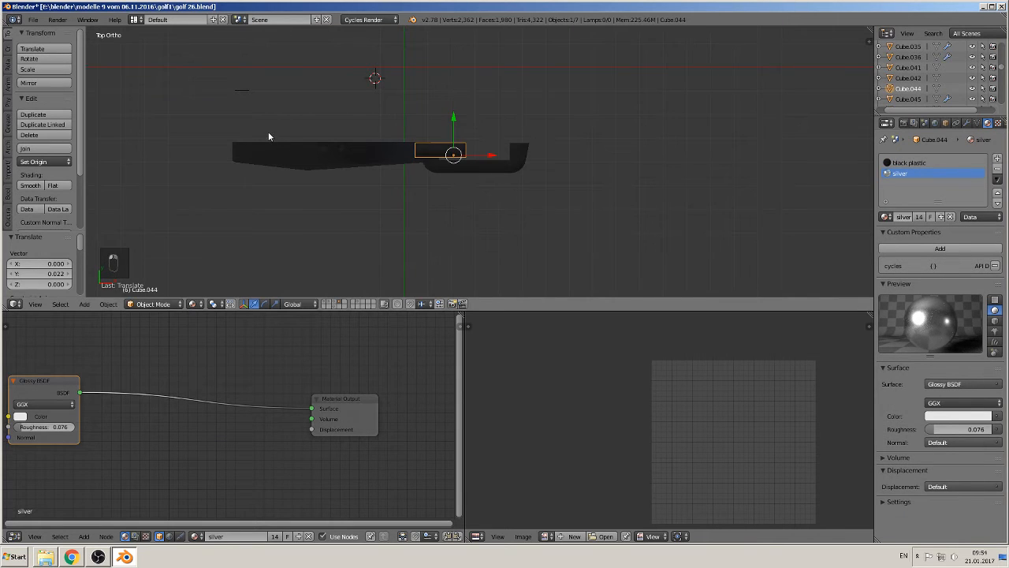
Step: Select the stray curve BezierCurve.005 near the door photo and move it about -4.854 along Y
{"action": "mouse_move", "coordinate": [268, 136]}
{"action": "middle_mouse_down"}
{"action": "mouse_move", "coordinate": [267, 109]}
{"action": "mouse_move", "coordinate": [257, 148]}
{"action": "mouse_move", "coordinate": [268, 126]}
{"action": "mouse_move", "coordinate": [243, 127]}
{"action": "mouse_move", "coordinate": [251, 136]}
{"action": "middle_mouse_up"}
{"action": "key", "text": "KP_7"}
{"action": "right_click", "coordinate": [247, 91]}
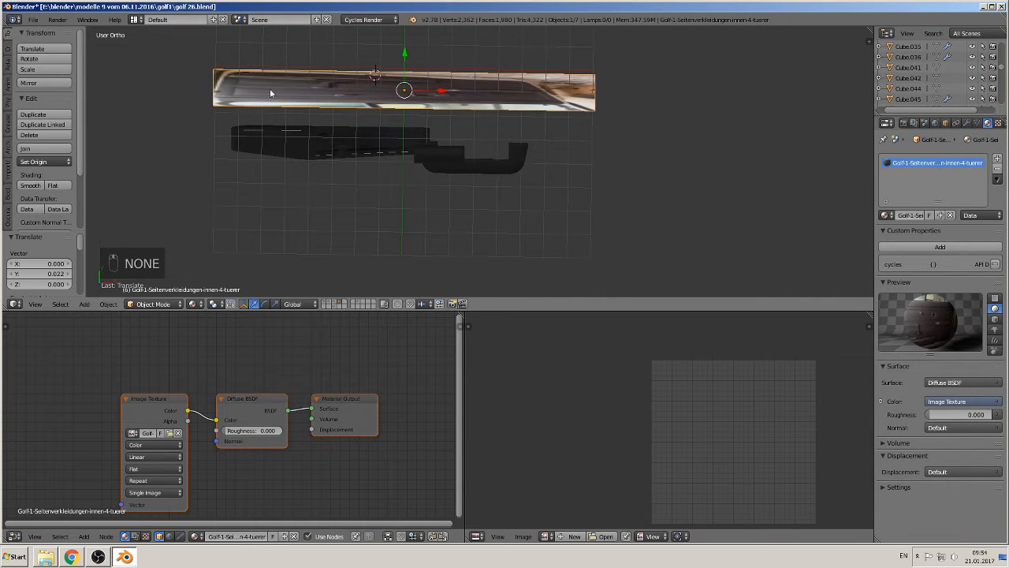
{"action": "key", "text": "KP_7"}
{"action": "right_click", "coordinate": [236, 97]}
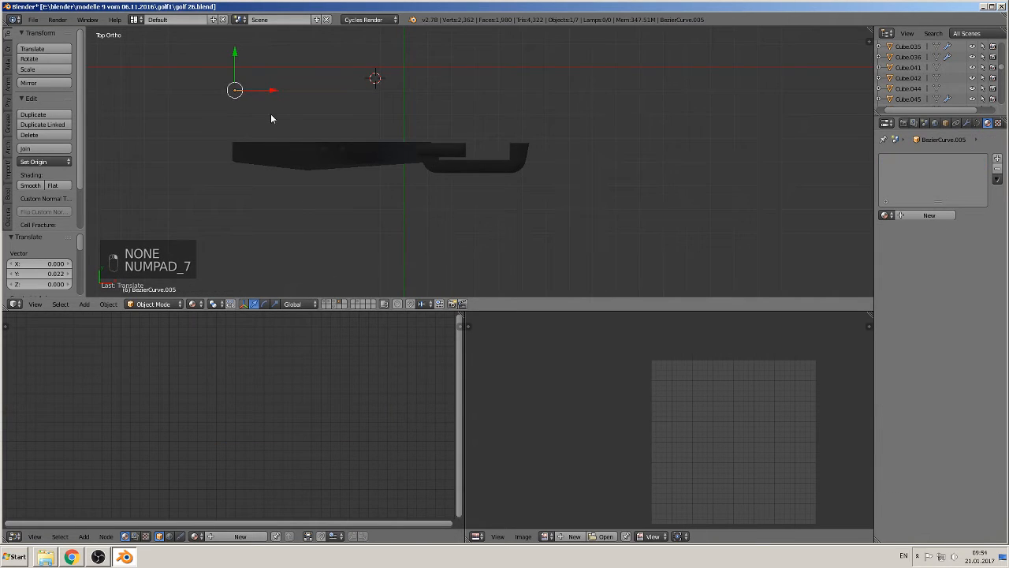
{"action": "middle_click_drag", "start_coordinate": [270, 118], "coordinate": [249, 96]}
{"action": "key", "text": "g"}
{"action": "key", "text": "y"}
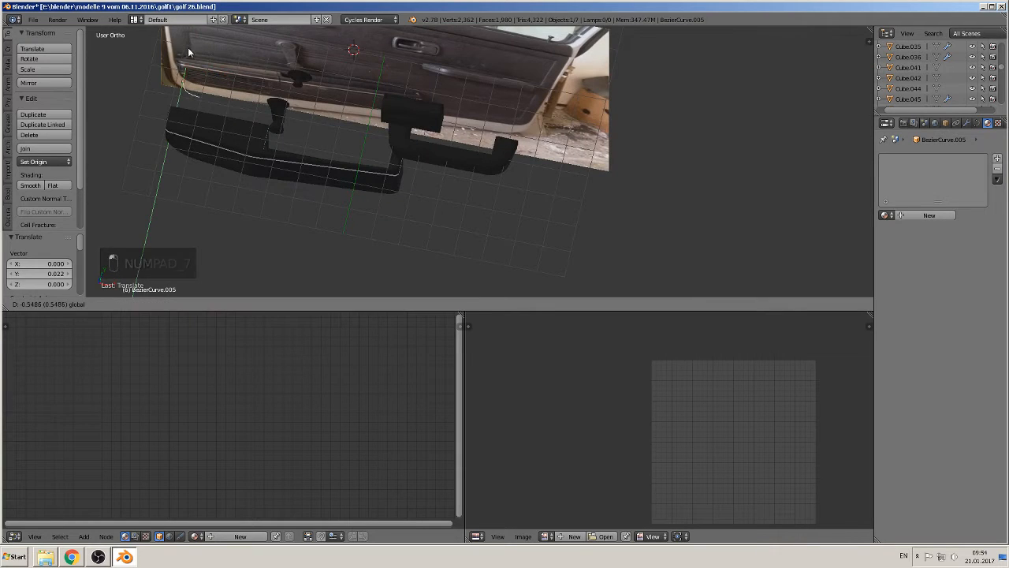
{"action": "left_click", "coordinate": [142, 150]}
Step: Move the curve BezierCurve.005 to another layer, away from the door parts
{"action": "middle_click_drag", "start_coordinate": [219, 174], "coordinate": [410, 213], "text": "shift"}
{"action": "scroll", "coordinate": [400, 217], "scroll_direction": "up", "scroll_amount": 2}
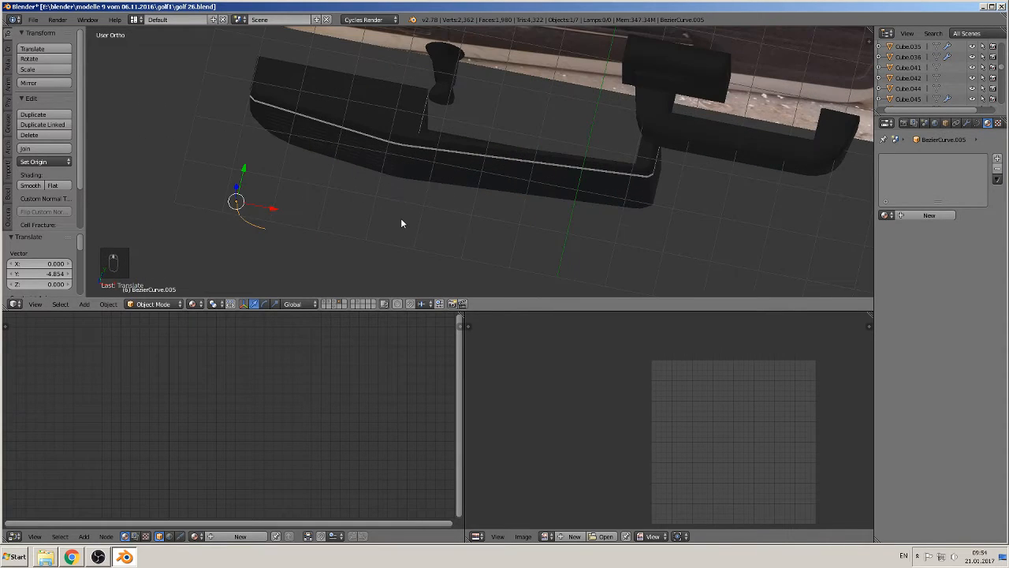
{"action": "key", "text": "m"}
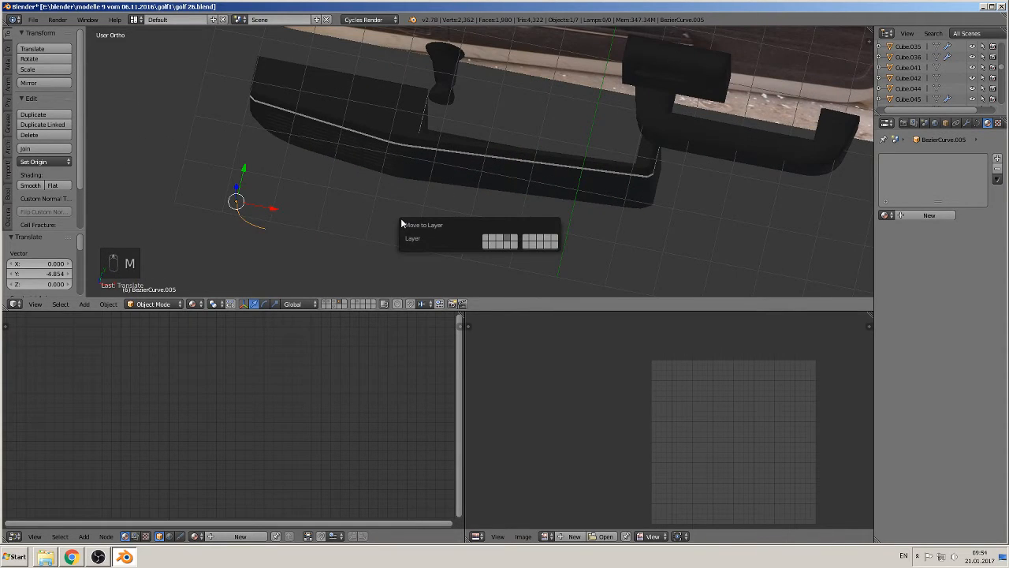
{"action": "left_click", "coordinate": [490, 239]}
Step: Add a mesh plane and rotate it 90° about X so it stands parallel to the door photo
{"action": "scroll", "coordinate": [456, 189], "scroll_direction": "down", "scroll_amount": 3}
{"action": "key", "text": "KP_1"}
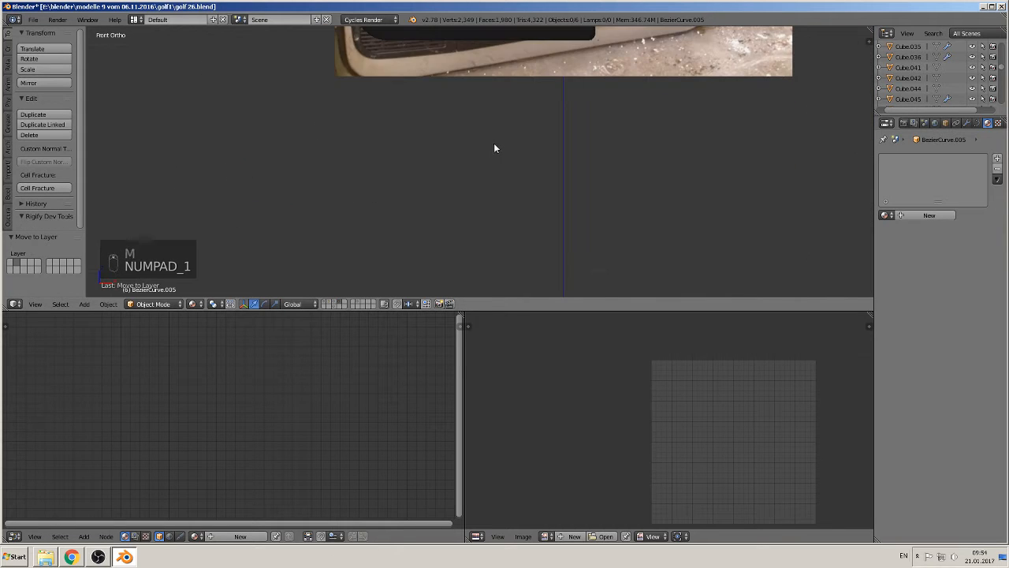
{"action": "scroll", "coordinate": [494, 143], "scroll_direction": "down", "scroll_amount": 3}
{"action": "middle_click_drag", "start_coordinate": [417, 143], "coordinate": [383, 250], "text": "shift"}
{"action": "scroll", "coordinate": [401, 222], "scroll_direction": "down", "scroll_amount": 2}
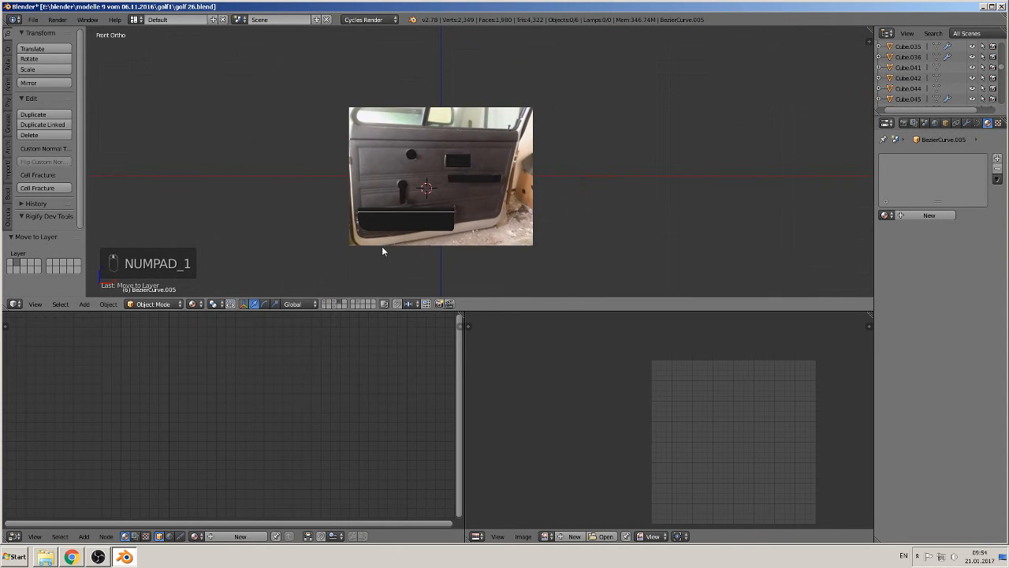
{"action": "scroll", "coordinate": [387, 221], "scroll_direction": "up", "scroll_amount": 3}
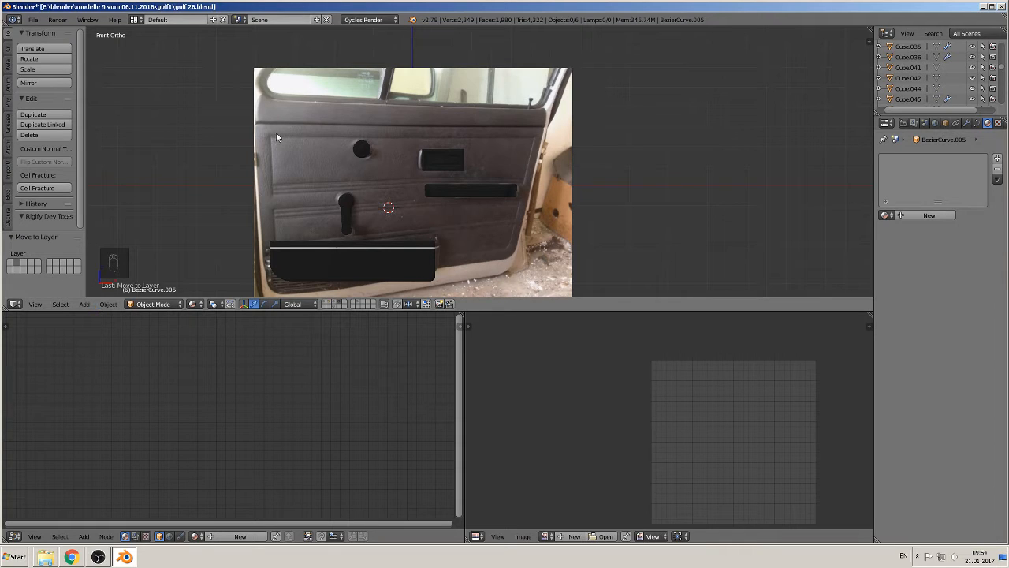
{"action": "left_click", "coordinate": [84, 303]}
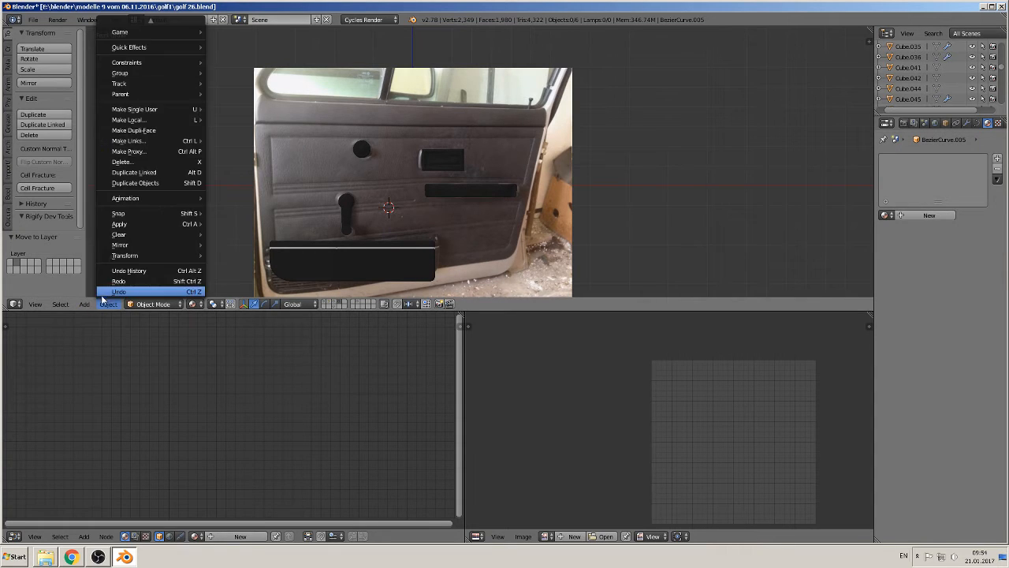
{"action": "mouse_move", "coordinate": [108, 303]}
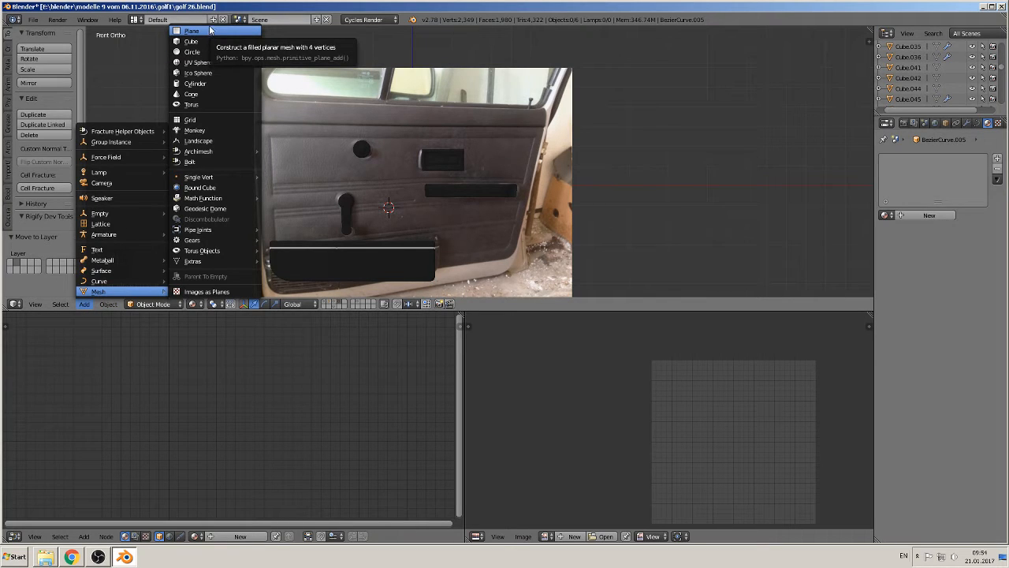
{"action": "left_click", "coordinate": [209, 30]}
{"action": "type", "text": "r"}
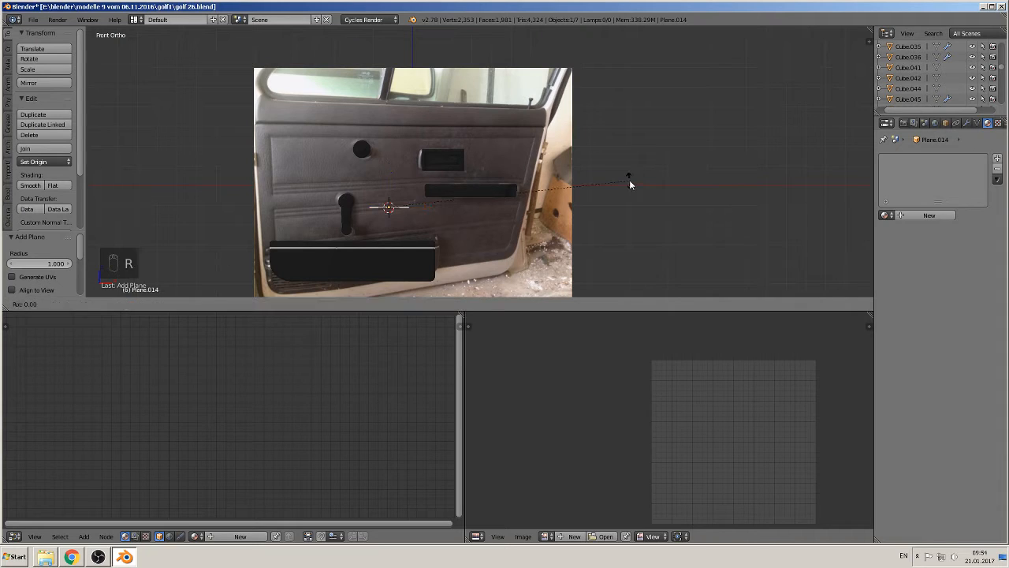
{"action": "type", "text": "x90"}
{"action": "key", "text": "Return"}
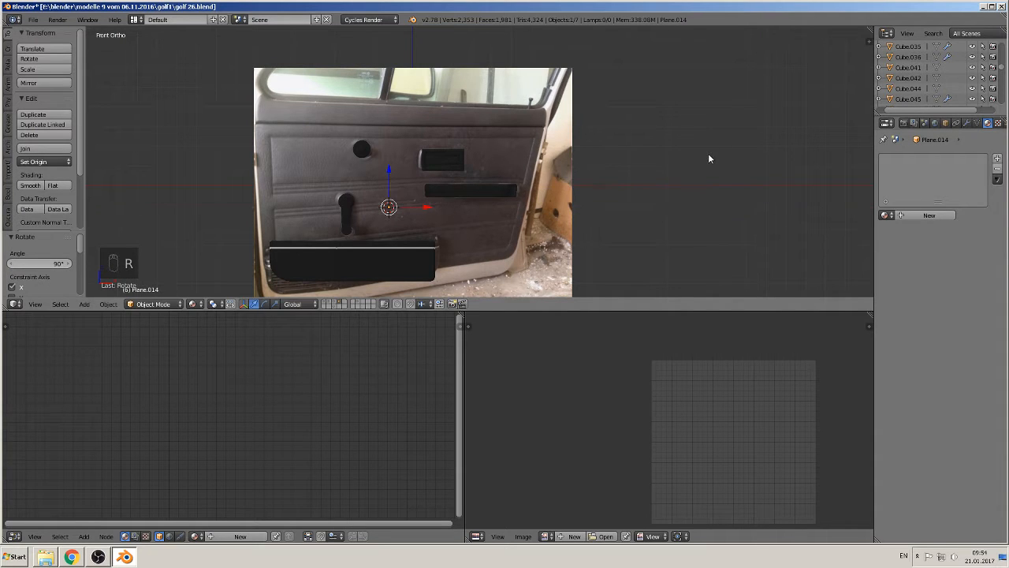
Step: Move the upright plane about -2.690 along Y so it sits in front of the door photo
{"action": "middle_click_drag", "start_coordinate": [566, 250], "coordinate": [489, 241]}
{"action": "key", "text": "g"}
{"action": "key", "text": "y"}
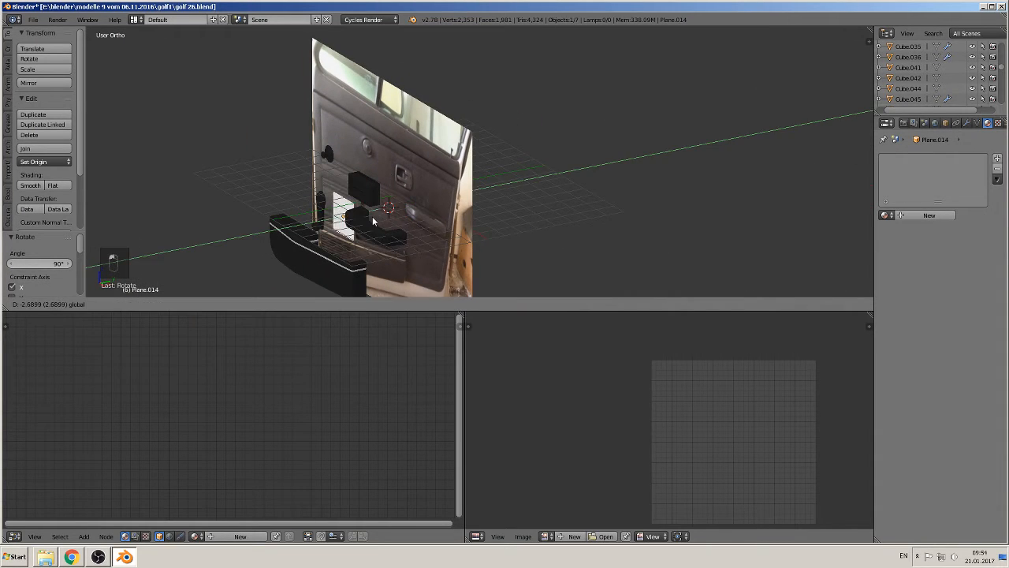
{"action": "left_click", "coordinate": [420, 235]}
Step: Scale the plane by about 4.328 overall and then by about 1.558 along X to back the door parts
{"action": "key", "text": "KP_1"}
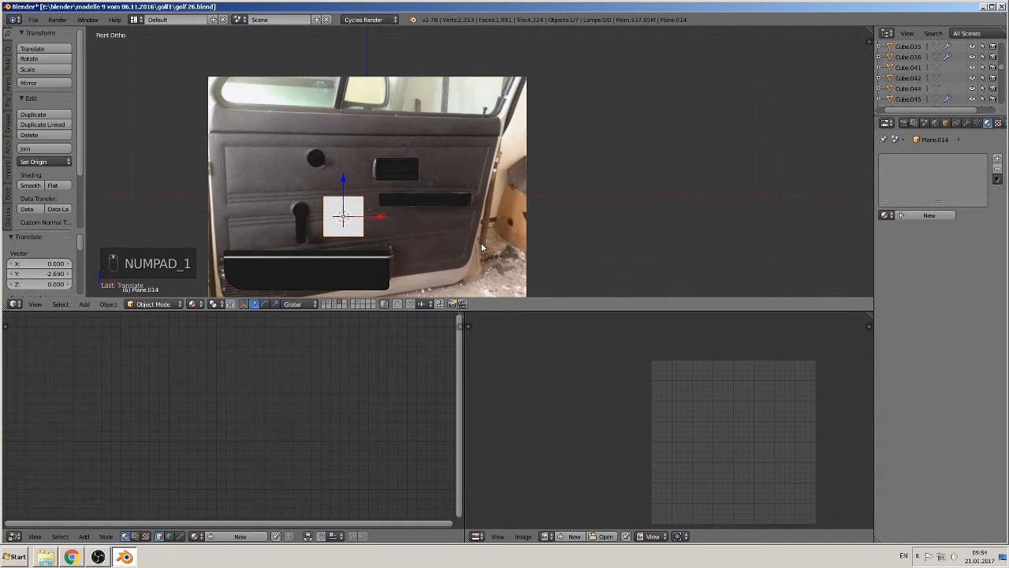
{"action": "key", "text": "s"}
{"action": "left_click", "coordinate": [104, 219]}
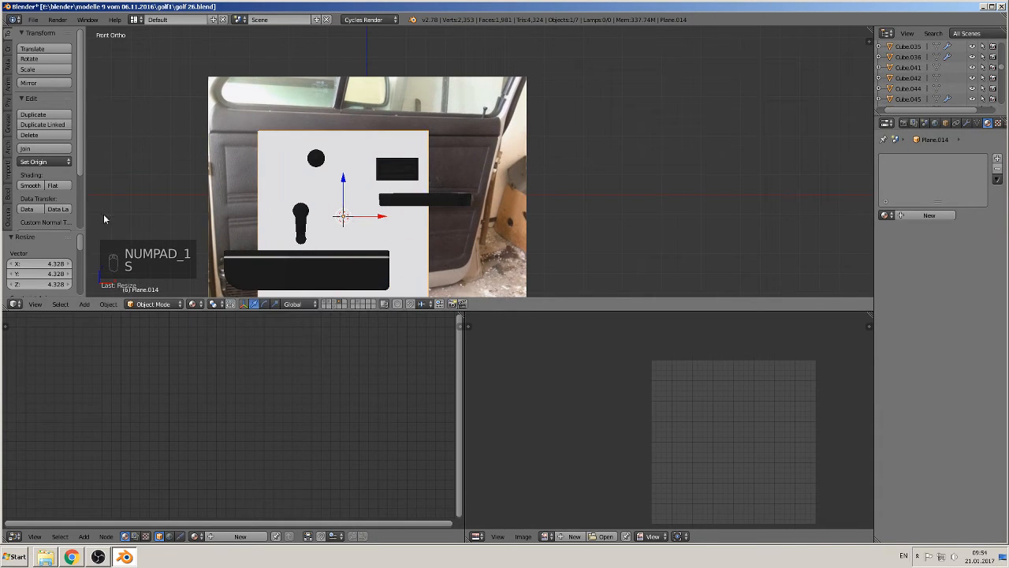
{"action": "middle_click_drag", "start_coordinate": [517, 204], "coordinate": [518, 139], "text": "shift"}
{"action": "key", "text": "s"}
{"action": "key", "text": "x"}
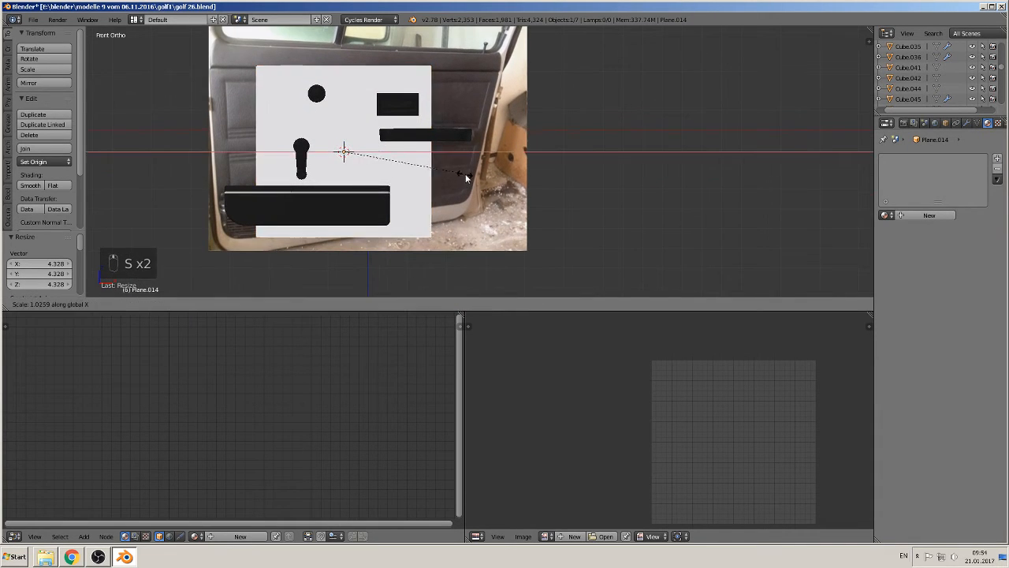
{"action": "left_click", "coordinate": [525, 191]}
Step: Move the door reference photo about -18.055 along X so it stands beside the plane and door parts
{"action": "scroll", "coordinate": [431, 47], "scroll_direction": "down", "scroll_amount": 2}
{"action": "right_click", "coordinate": [439, 73]}
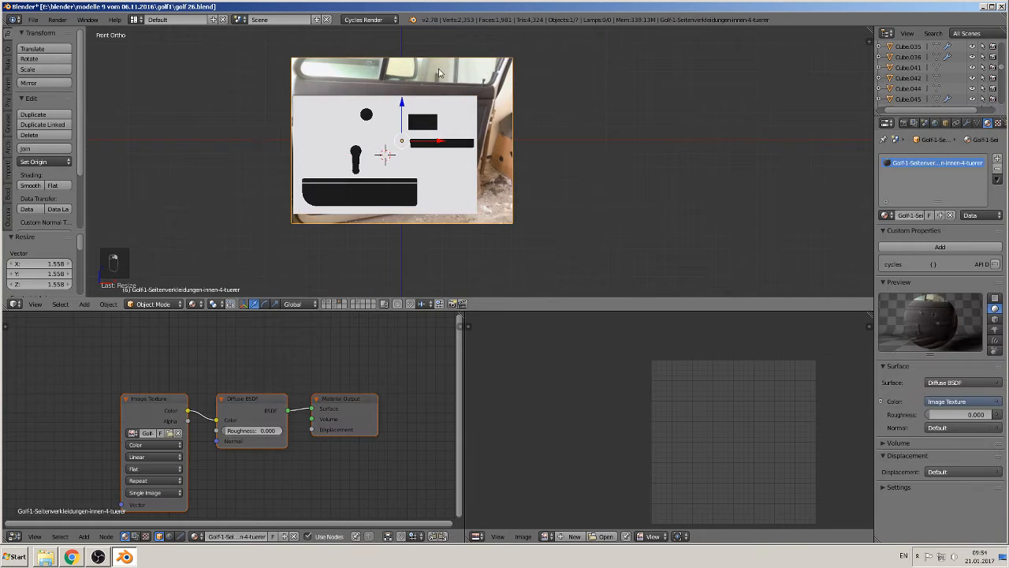
{"action": "left_click_drag", "start_coordinate": [439, 142], "coordinate": [192, 143]}
{"action": "middle_click_drag", "start_coordinate": [275, 188], "coordinate": [391, 171], "text": "shift"}
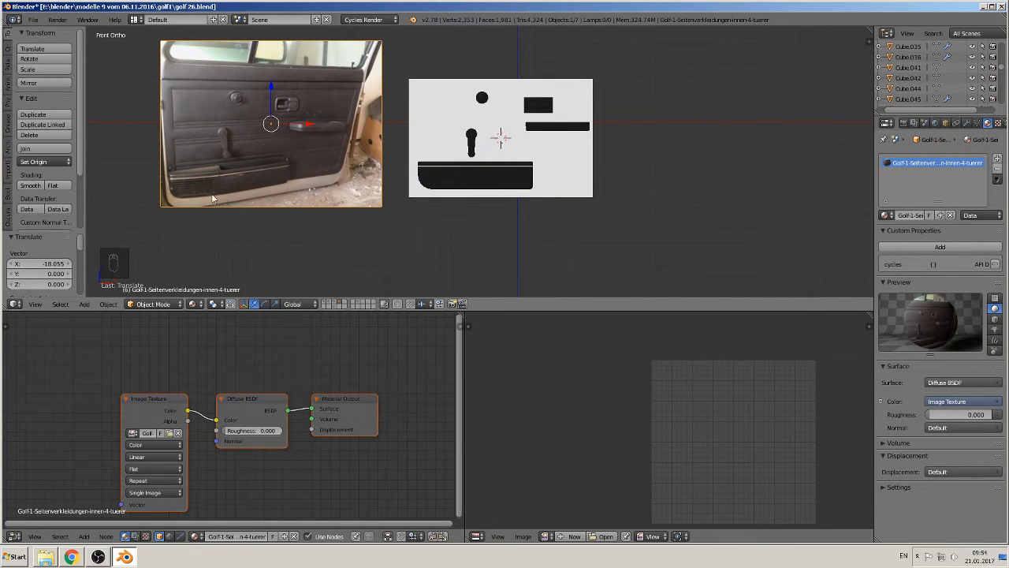
Step: Shift the backing plane Plane.014 about 0.539 along X and about 0.539 along Z behind the door parts
{"action": "right_click", "coordinate": [431, 168]}
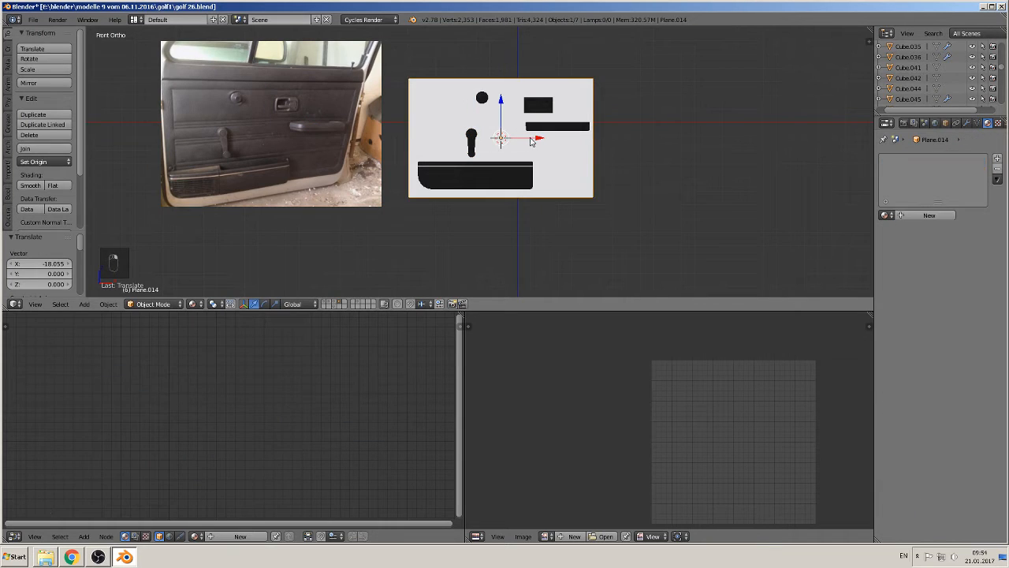
{"action": "left_click_drag", "start_coordinate": [532, 141], "coordinate": [538, 138]}
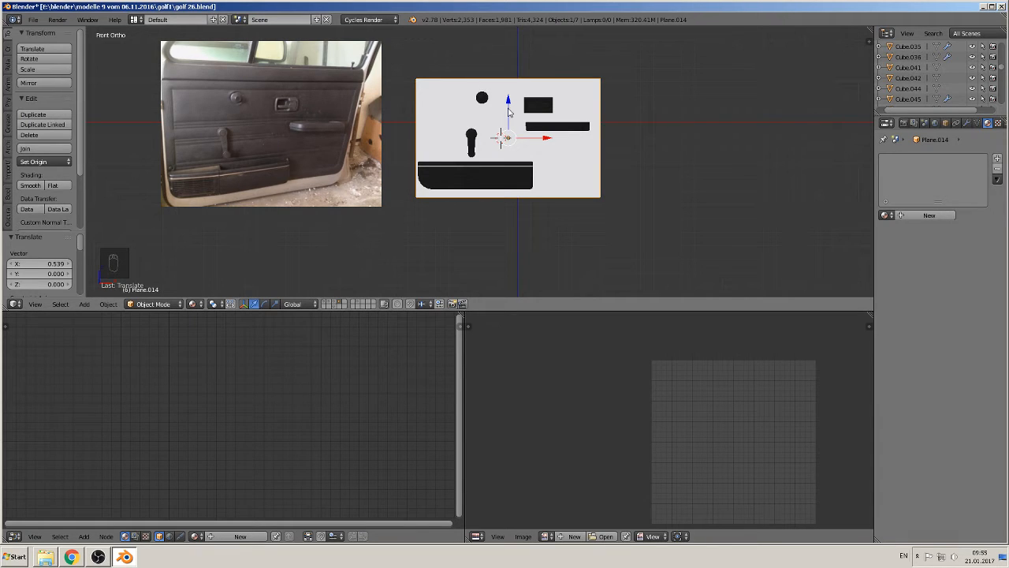
{"action": "left_click_drag", "start_coordinate": [509, 111], "coordinate": [515, 97]}
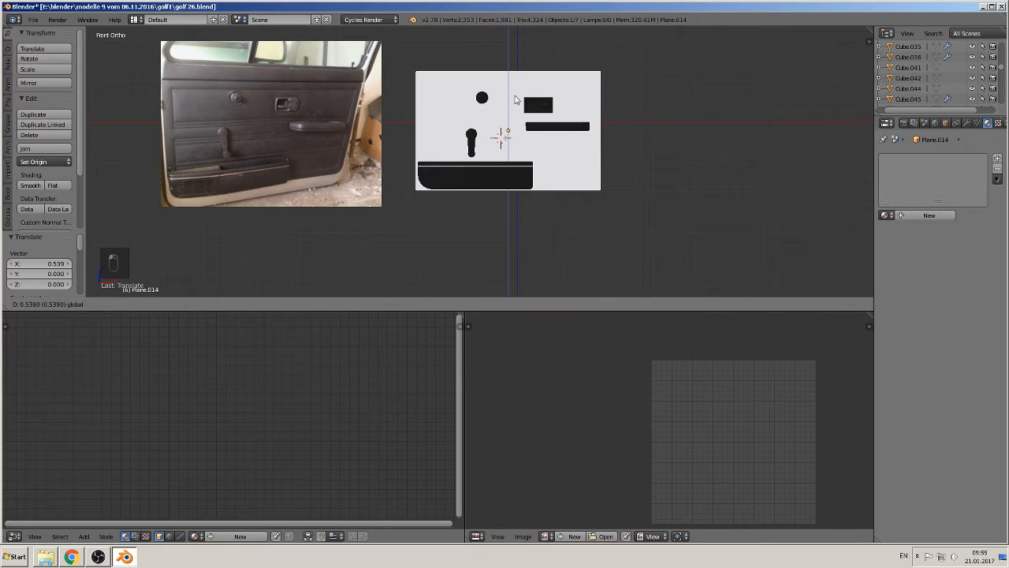
{"action": "left_click", "coordinate": [517, 101]}
Step: Open the backing plane Plane.014 for mesh editing, with the door photo in view beside it
{"action": "scroll", "coordinate": [519, 113], "scroll_direction": "up", "scroll_amount": 3}
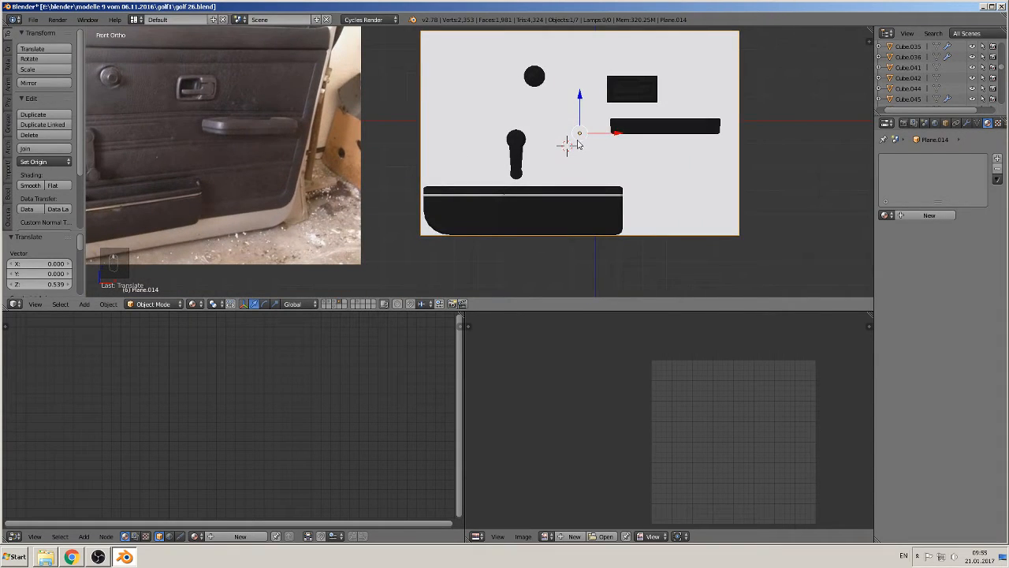
{"action": "scroll", "coordinate": [494, 149], "scroll_direction": "down", "scroll_amount": 1, "text": "shift"}
{"action": "middle_click_drag", "start_coordinate": [502, 147], "coordinate": [663, 189], "text": "shift"}
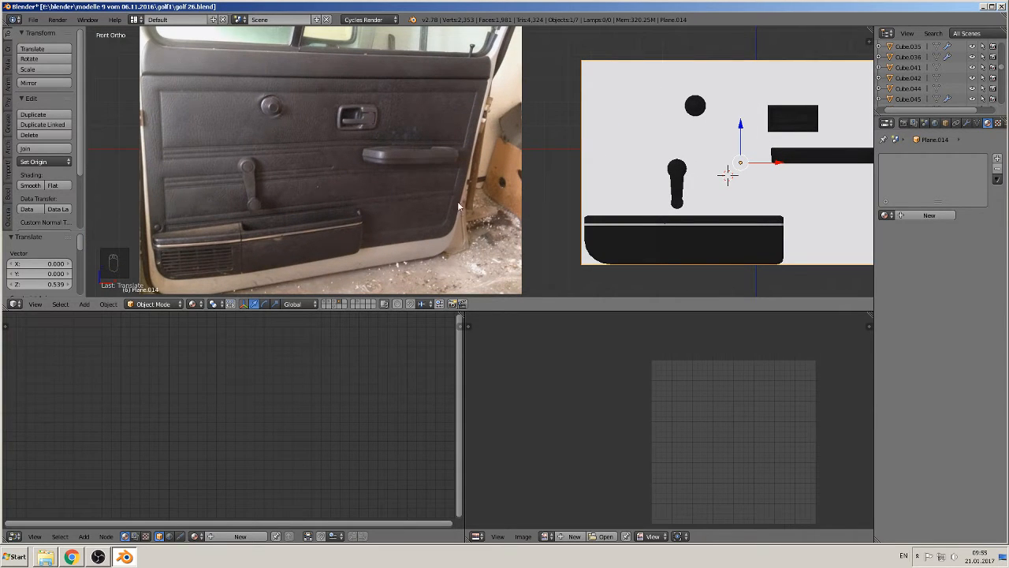
{"action": "middle_click_drag", "start_coordinate": [593, 162], "coordinate": [493, 144], "text": "shift"}
{"action": "scroll", "coordinate": [493, 145], "scroll_direction": "down", "scroll_amount": 1}
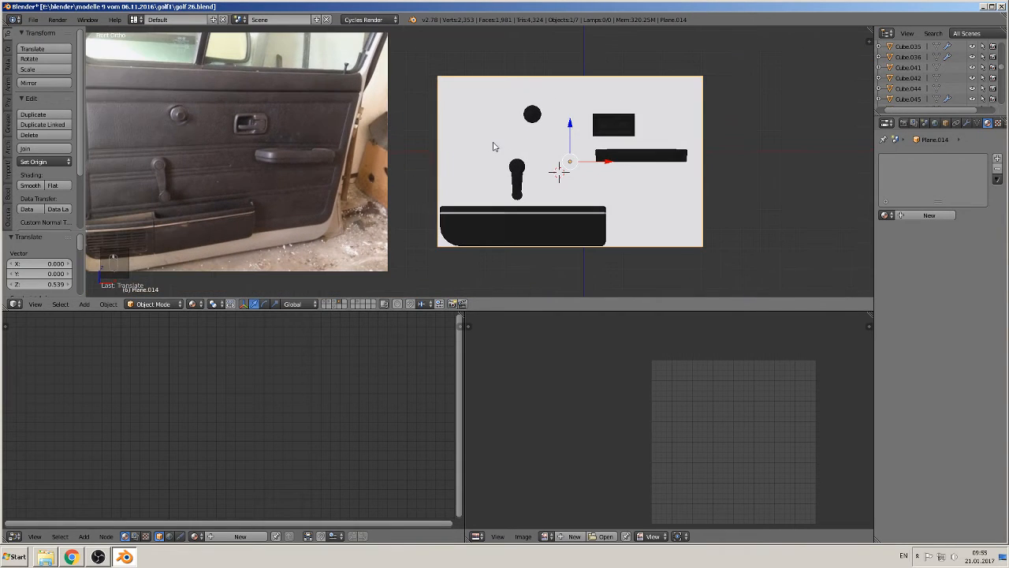
{"action": "key", "text": "Tab"}
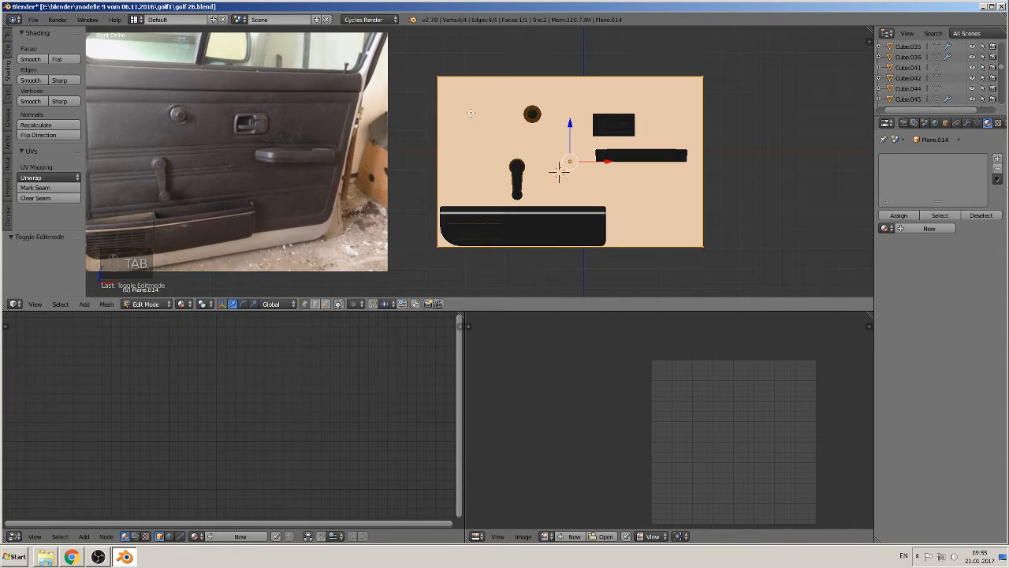
{"action": "key", "text": "ctrl+r"}
{"action": "scroll", "coordinate": [559, 171], "scroll_direction": "up", "scroll_amount": 2}
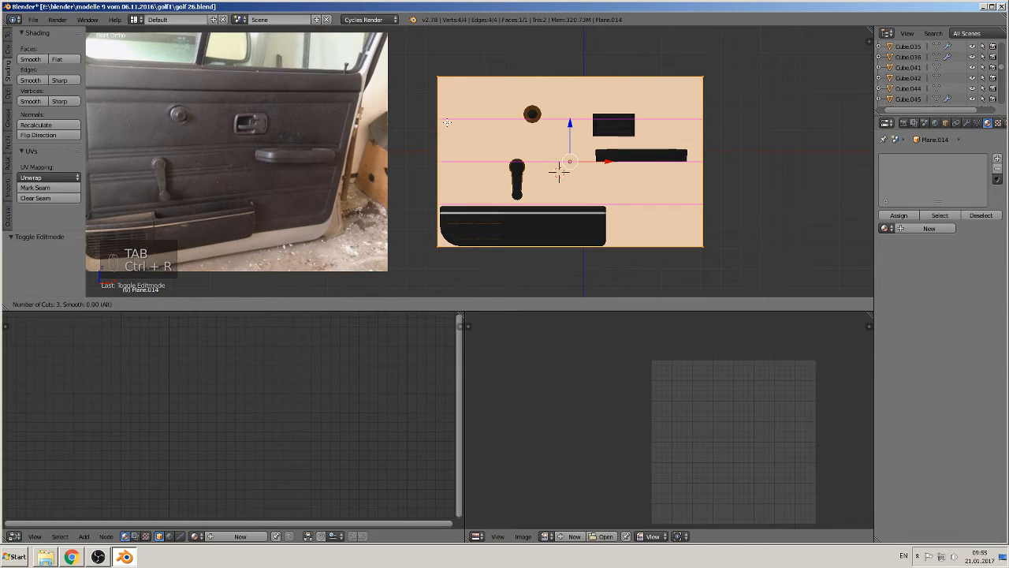
{"action": "right_click", "coordinate": [449, 120]}
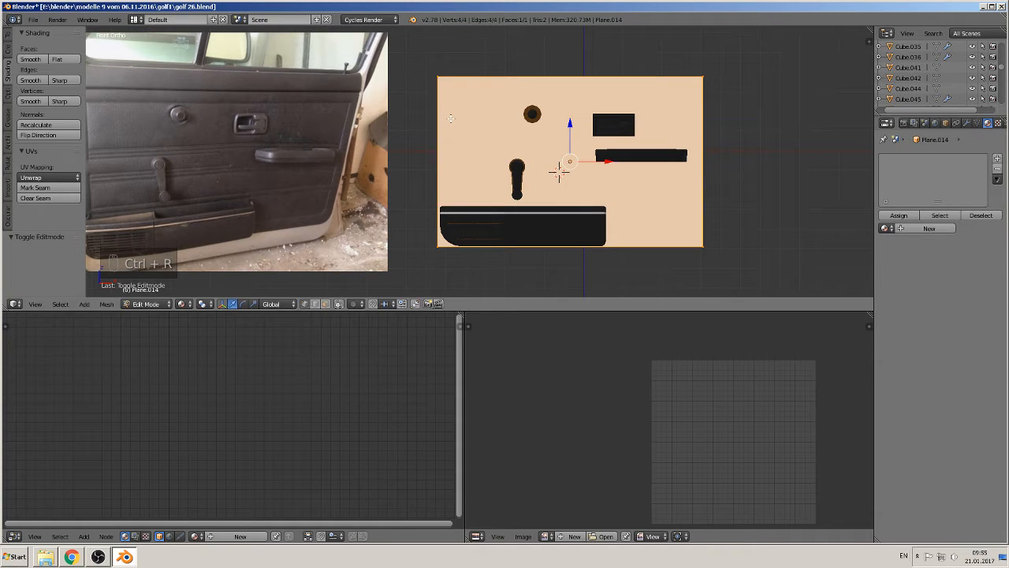
{"action": "key", "text": "r"}
{"action": "right_click", "coordinate": [452, 117]}
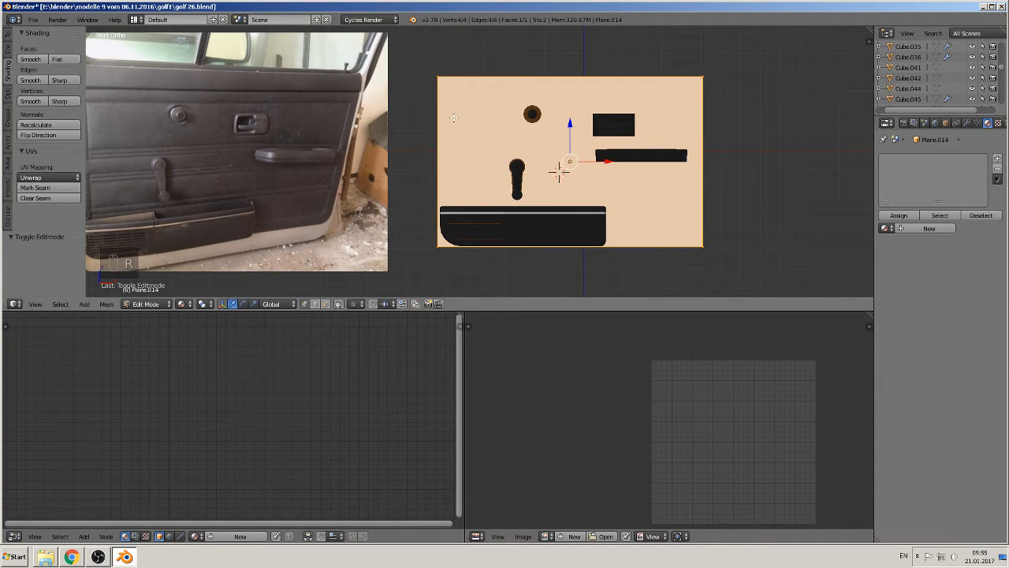
Step: Cut two horizontal edge loops across the plane, one near its upper edge and one between the round knob and the armrest
{"action": "key", "text": "r"}
{"action": "right_click", "coordinate": [458, 118]}
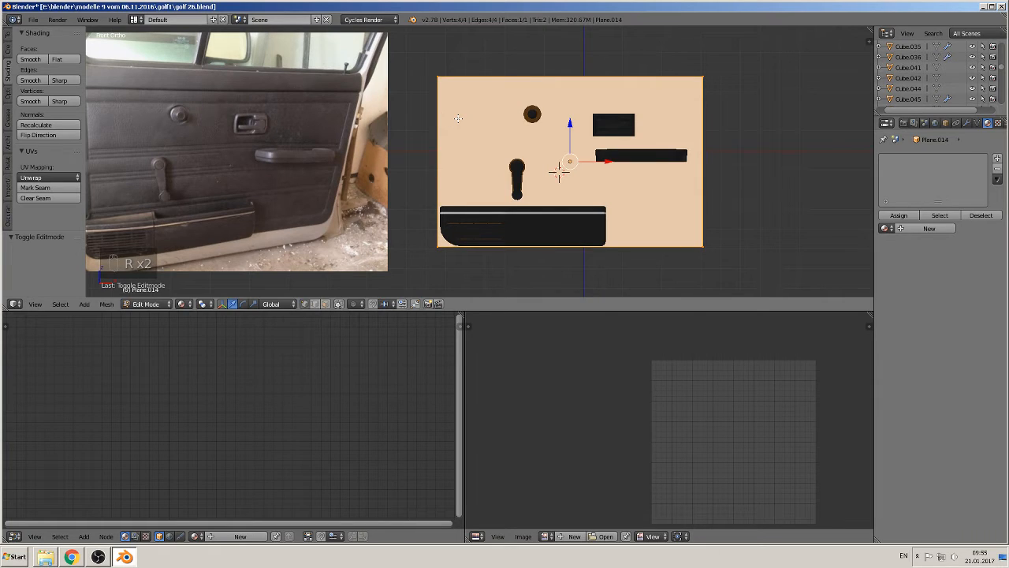
{"action": "key", "text": "ctrl+r"}
{"action": "left_click", "coordinate": [459, 114]}
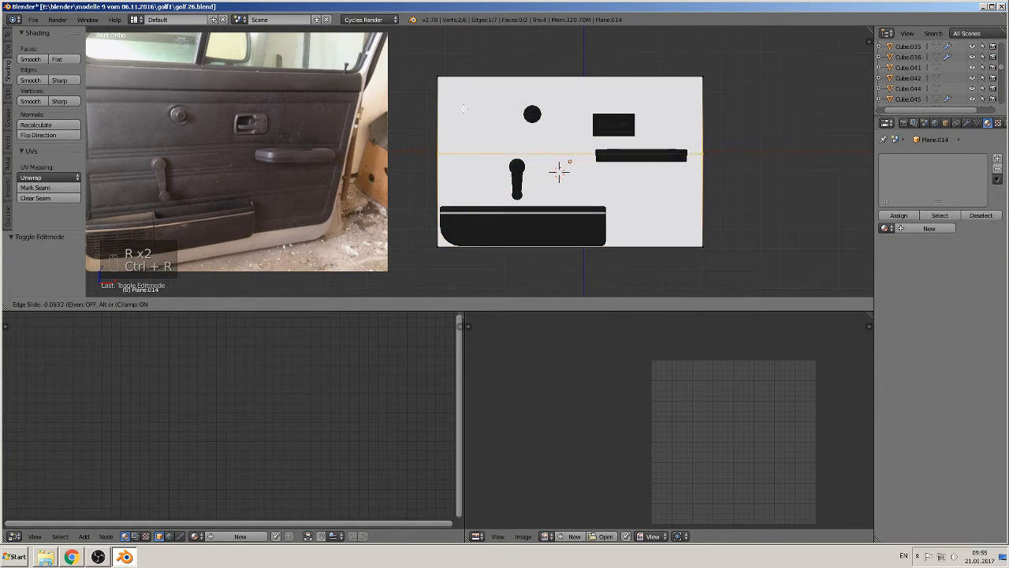
{"action": "left_click", "coordinate": [474, 46]}
{"action": "key", "text": "ctrl+r"}
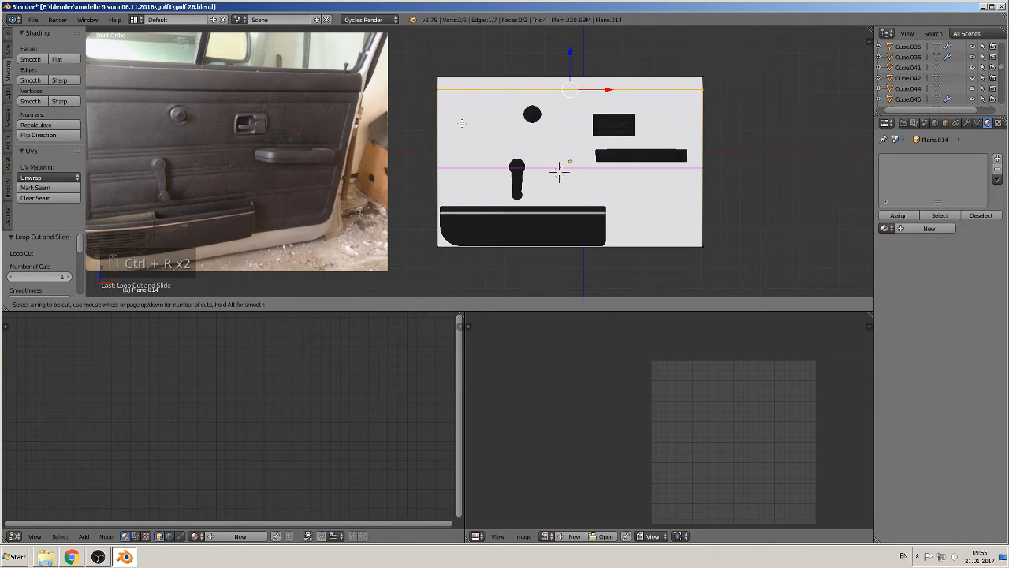
{"action": "left_click", "coordinate": [468, 107]}
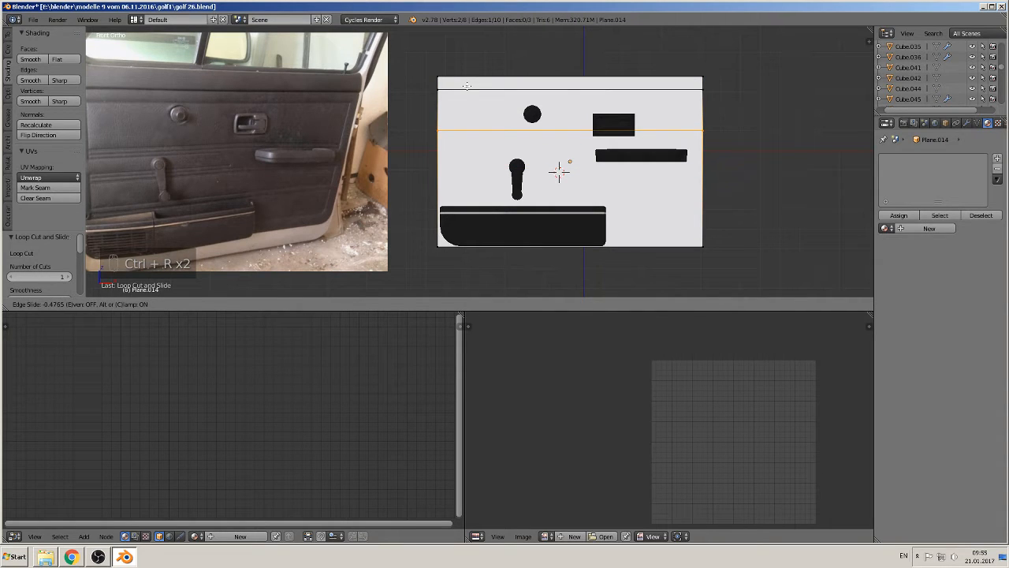
{"action": "left_click", "coordinate": [465, 85]}
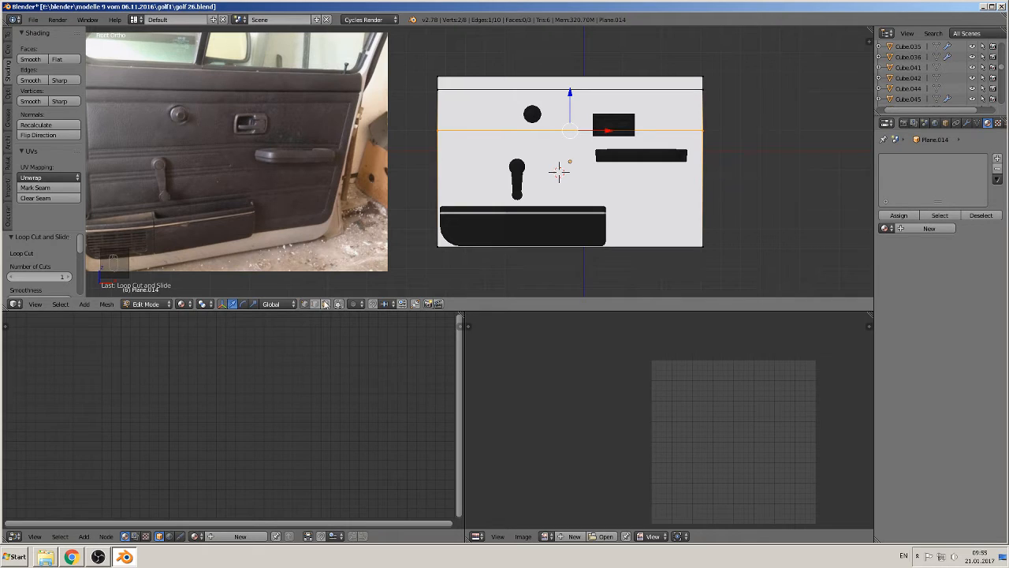
Step: Inset the face between the two loops by extruding it at scale 0.75, then widen it about 1.292 along X
{"action": "left_click", "coordinate": [326, 304]}
{"action": "right_click", "coordinate": [628, 128]}
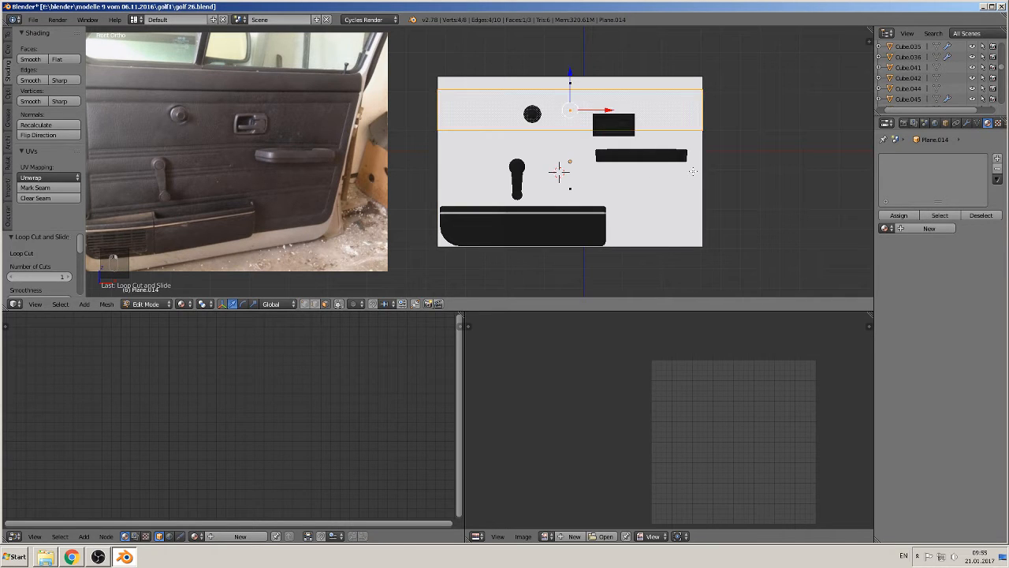
{"action": "key", "text": "e"}
{"action": "key", "text": "s"}
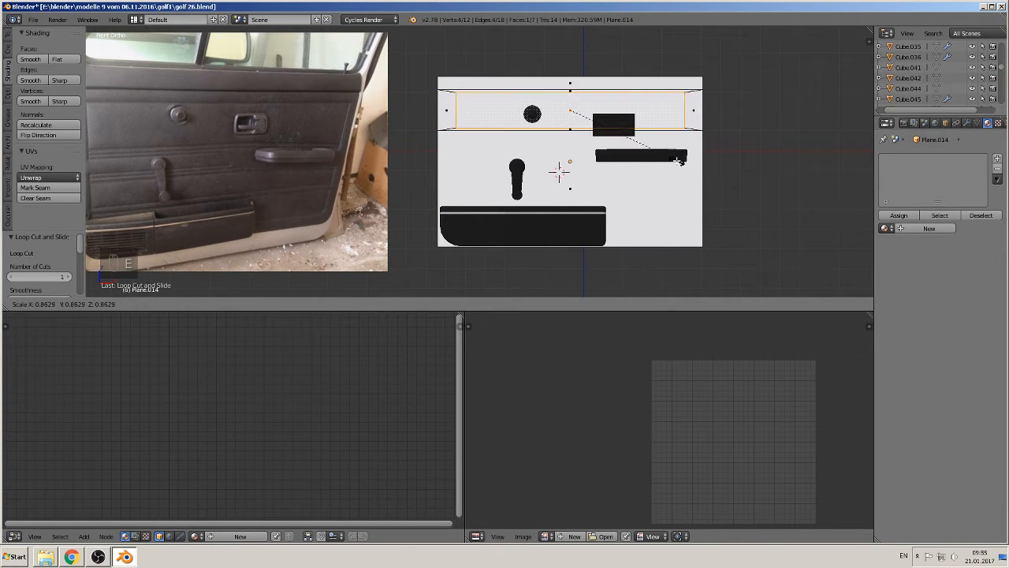
{"action": "type", "text": ".75"}
{"action": "key", "text": "Return"}
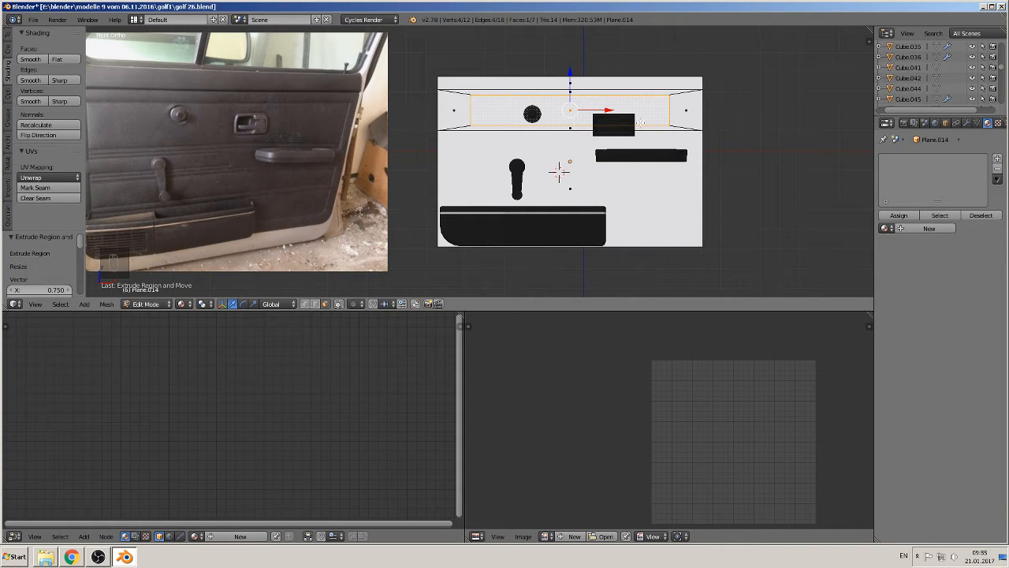
{"action": "key", "text": "s"}
{"action": "key", "text": "x"}
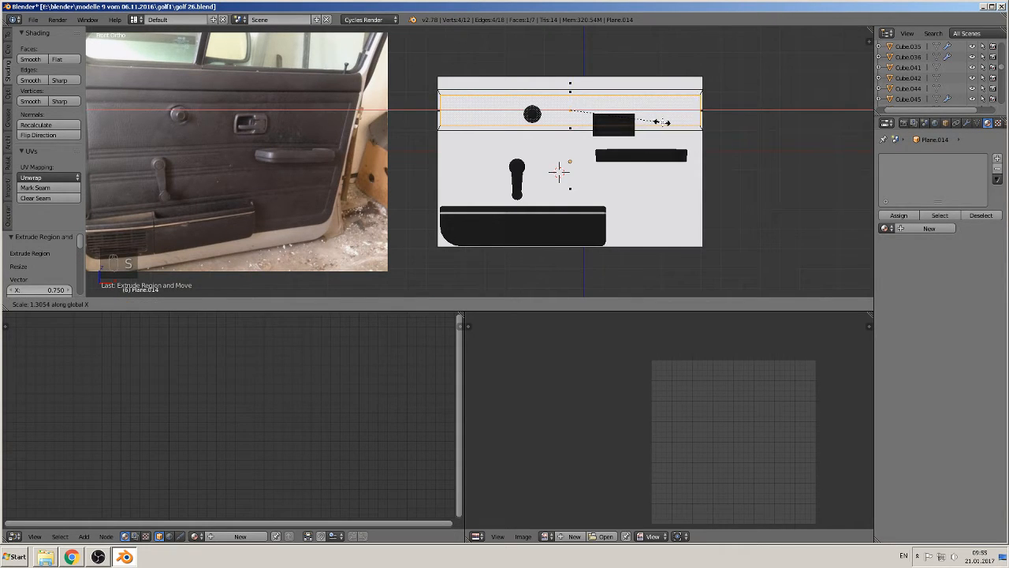
{"action": "left_click", "coordinate": [661, 123]}
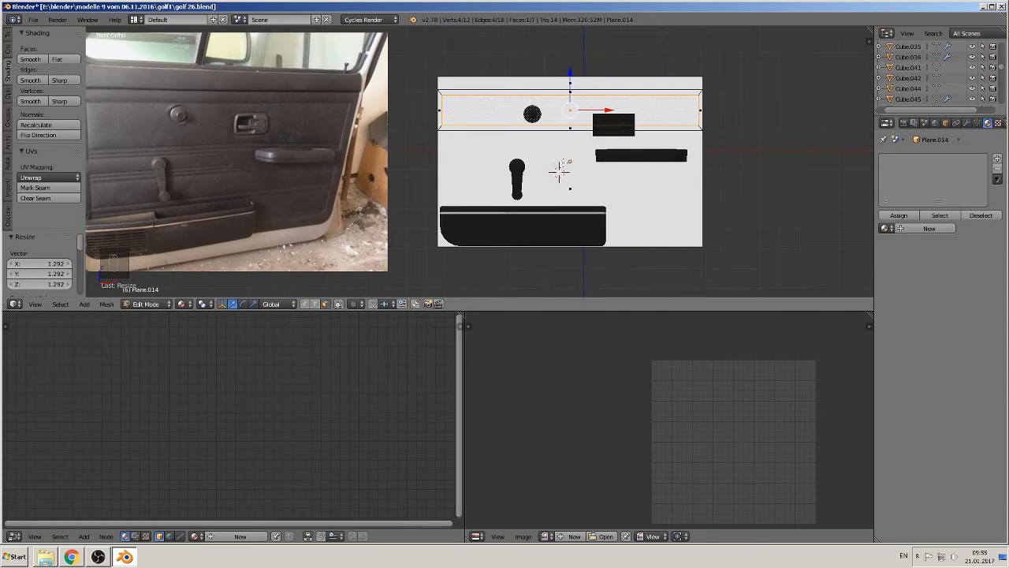
Step: Add a second inset inside the upper band by extruding at scale about 0.715 and widening it about 1.356 along X
{"action": "middle_click_drag", "start_coordinate": [584, 160], "coordinate": [623, 165], "text": "shift"}
{"action": "key", "text": "e"}
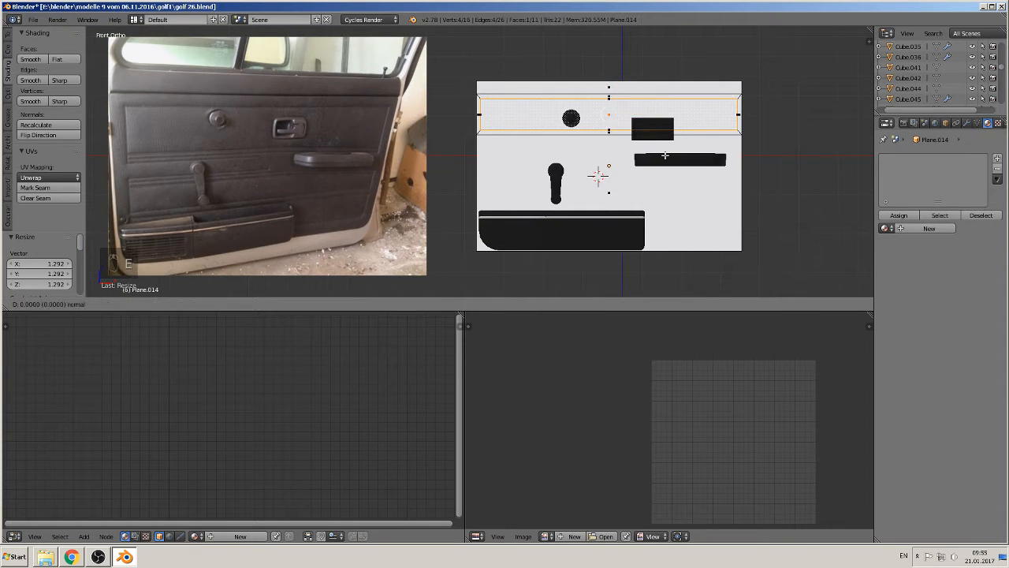
{"action": "key", "text": "s"}
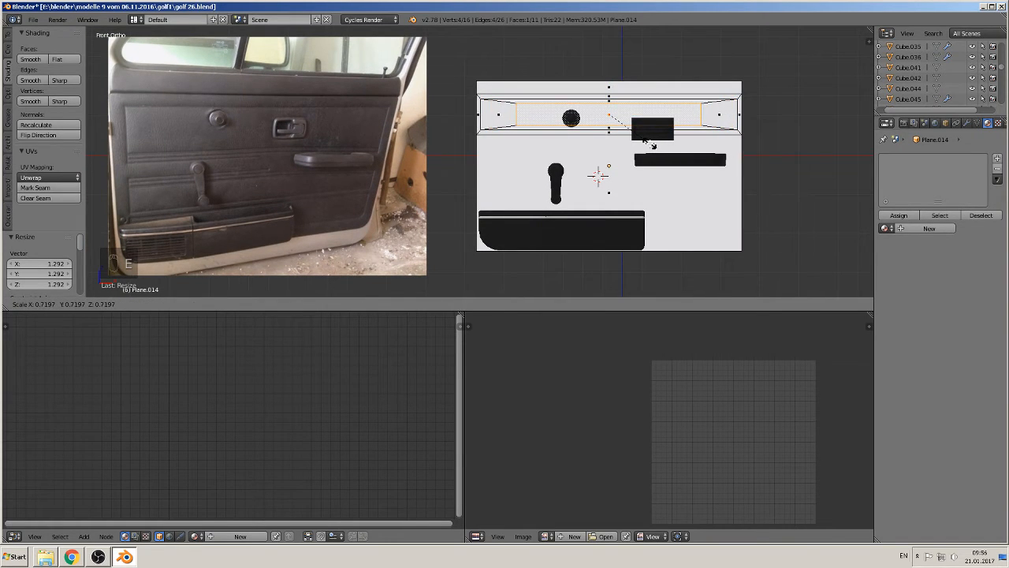
{"action": "right_click", "coordinate": [654, 144]}
{"action": "key", "text": "s"}
{"action": "key", "text": "x"}
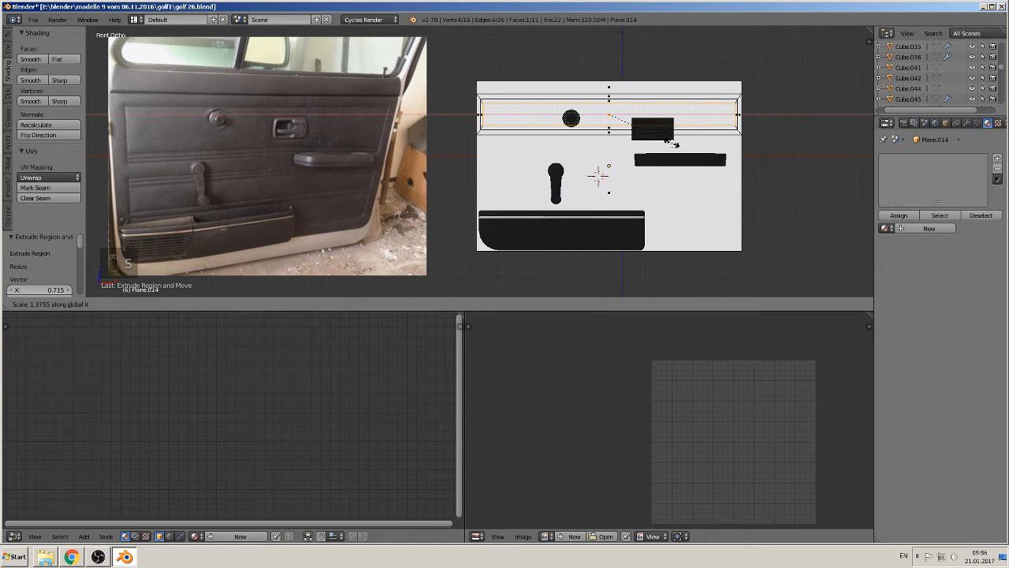
{"action": "left_click", "coordinate": [671, 142]}
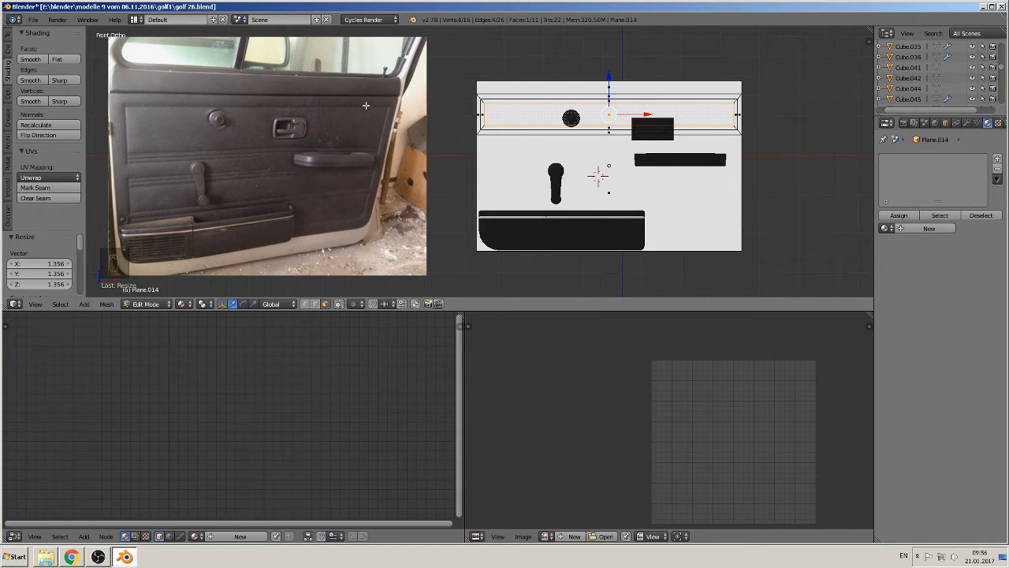
Step: Extrude the narrow ring of faces between the upper band's two insets slightly along Y, then leave mesh editing
{"action": "middle_click_drag", "start_coordinate": [350, 176], "coordinate": [353, 188]}
{"action": "scroll", "coordinate": [450, 159], "scroll_direction": "up", "scroll_amount": 2}
{"action": "middle_click_drag", "start_coordinate": [453, 180], "coordinate": [384, 193], "text": "shift"}
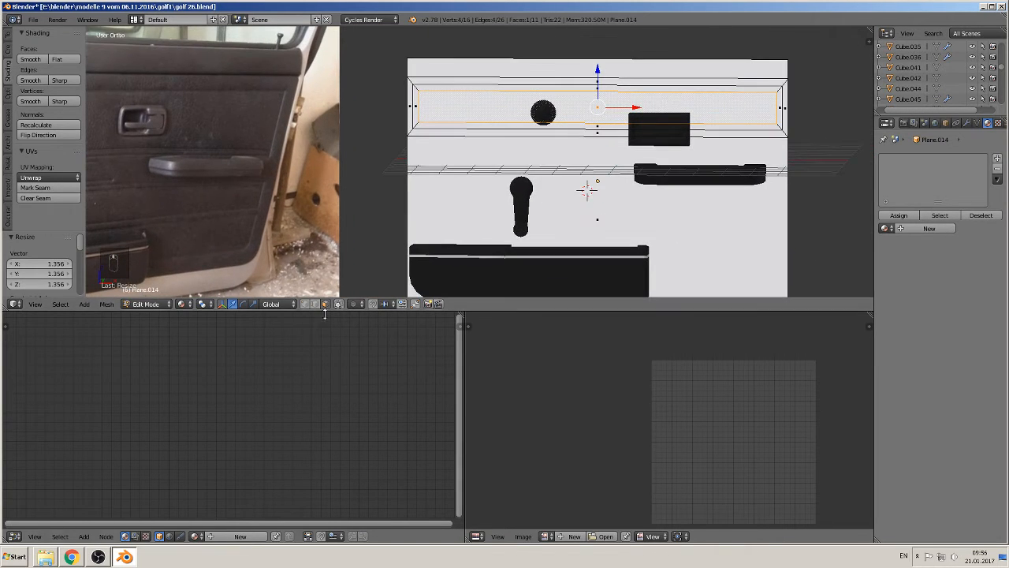
{"action": "right_click", "coordinate": [420, 126], "text": "alt"}
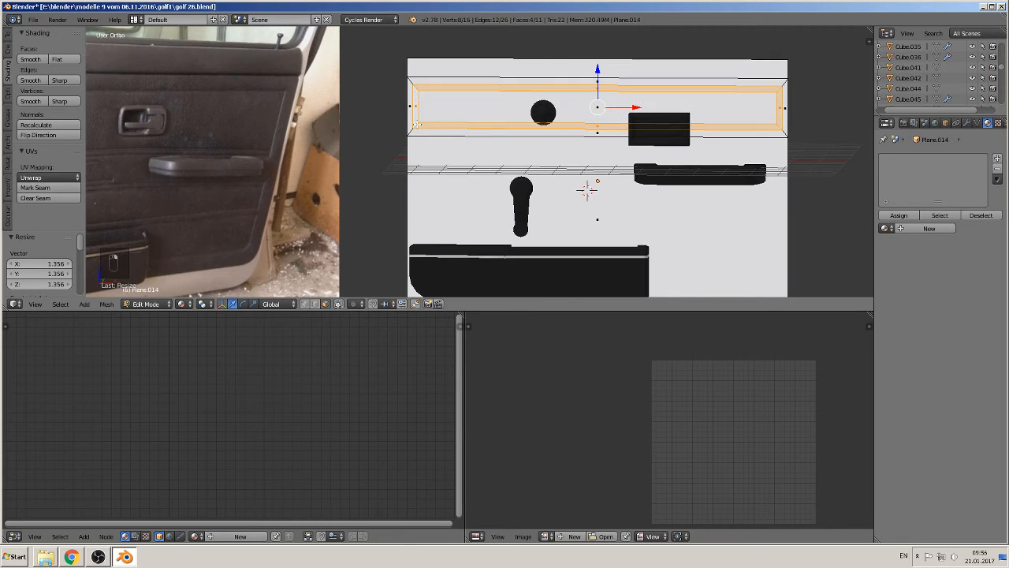
{"action": "middle_click_drag", "start_coordinate": [443, 149], "coordinate": [407, 174]}
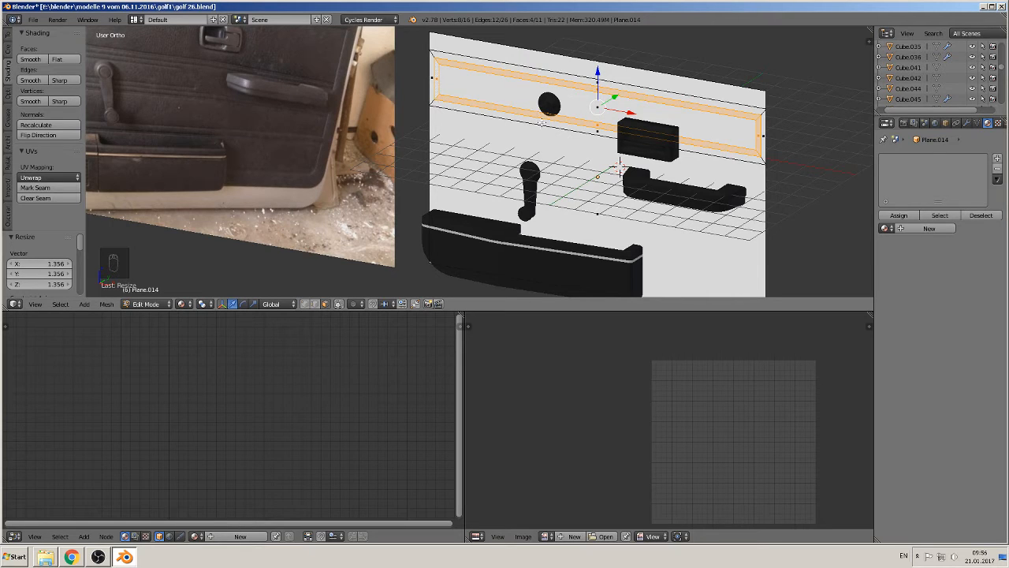
{"action": "middle_click_drag", "start_coordinate": [543, 123], "coordinate": [436, 165]}
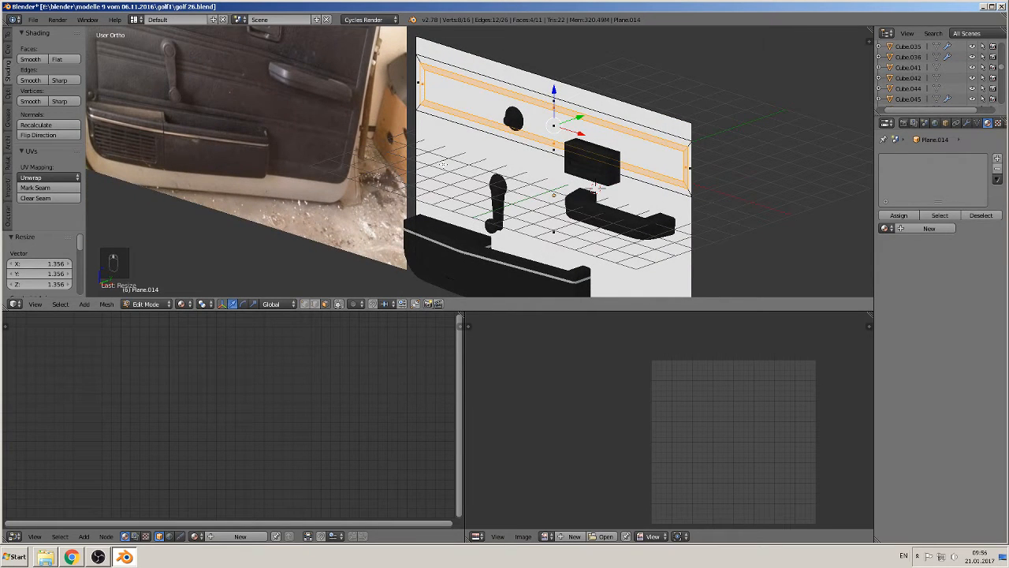
{"action": "key", "text": "e"}
{"action": "left_click_drag", "start_coordinate": [580, 116], "coordinate": [586, 116]}
{"action": "key", "text": "Tab"}
{"action": "mouse_move", "coordinate": [527, 170]}
{"action": "middle_mouse_down"}
{"action": "mouse_move", "coordinate": [574, 158]}
{"action": "mouse_move", "coordinate": [531, 152]}
{"action": "middle_mouse_up"}
{"action": "scroll", "coordinate": [530, 153], "scroll_direction": "down", "scroll_amount": 1}
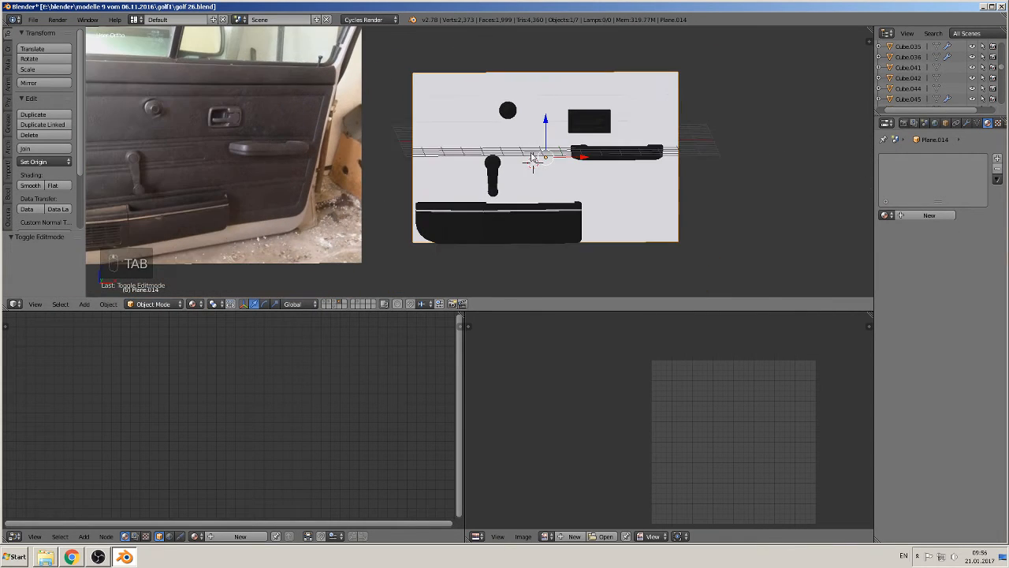
Step: Reopen the plane's mesh in front view and cut two horizontal loops, one just above the storage pocket and one at the window crank's pivot
{"action": "key", "text": "KP_1"}
{"action": "middle_click_drag", "start_coordinate": [382, 162], "coordinate": [462, 157], "text": "shift"}
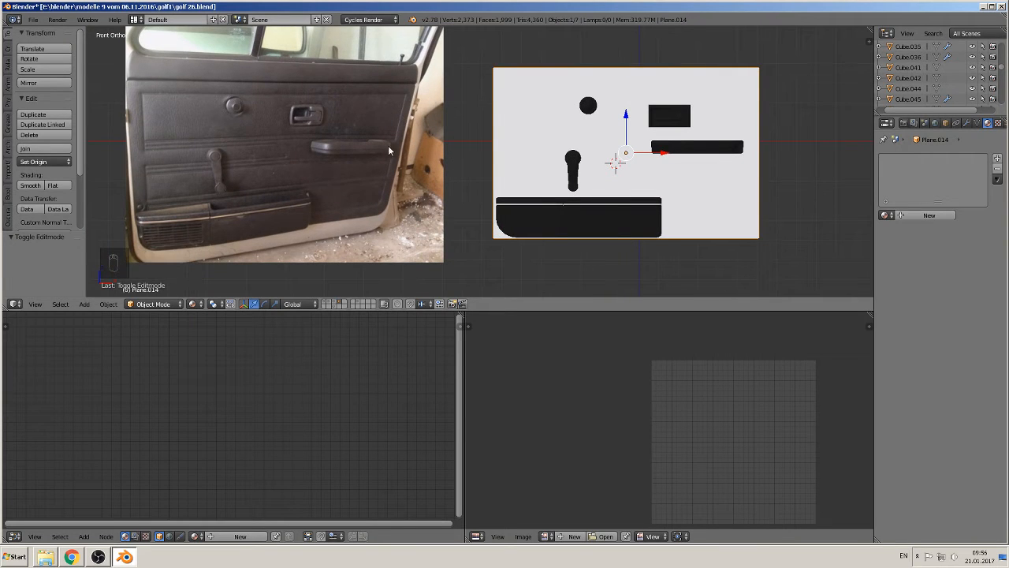
{"action": "middle_click_drag", "start_coordinate": [647, 163], "coordinate": [609, 165], "text": "shift"}
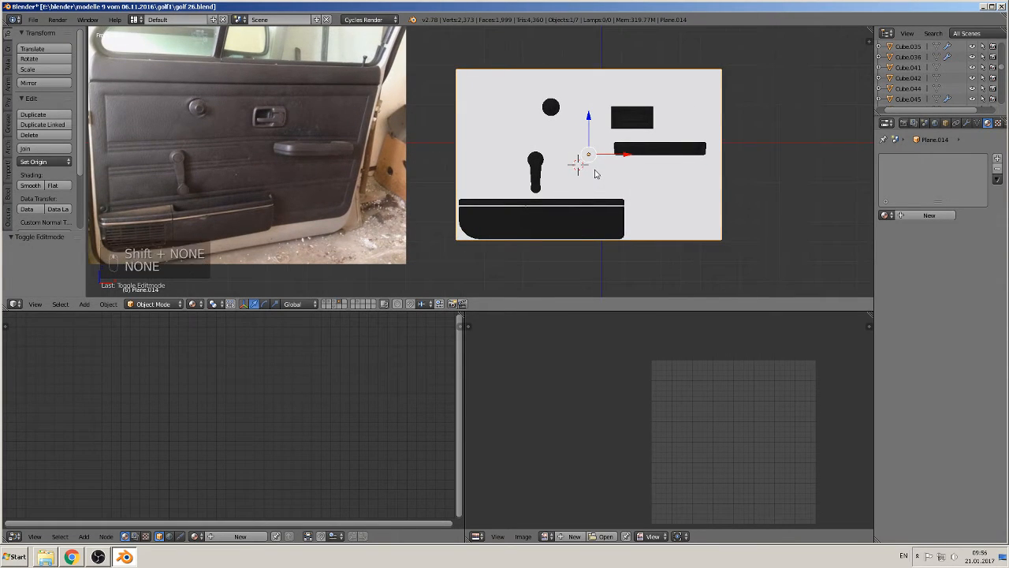
{"action": "key", "text": "Tab"}
{"action": "scroll", "coordinate": [587, 167], "scroll_direction": "up", "scroll_amount": 2}
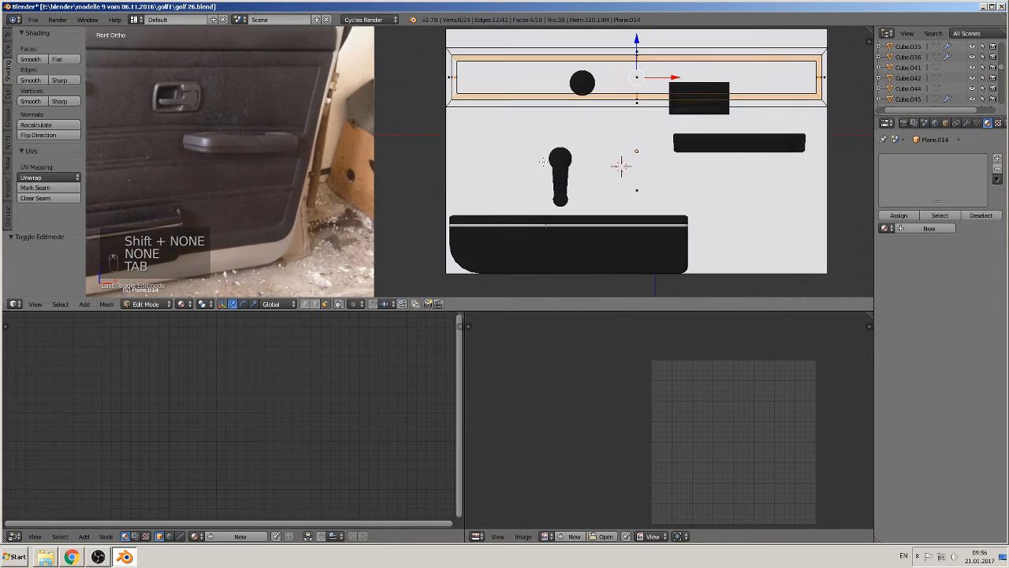
{"action": "key", "text": "ctrl+r"}
{"action": "left_click", "coordinate": [475, 156]}
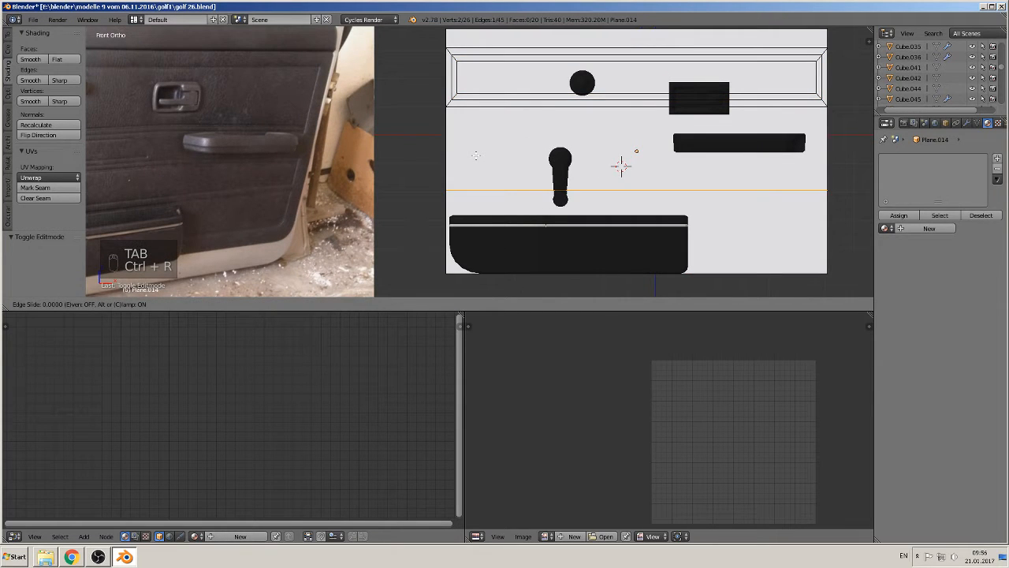
{"action": "left_click", "coordinate": [474, 157]}
{"action": "key", "text": "ctrl+r"}
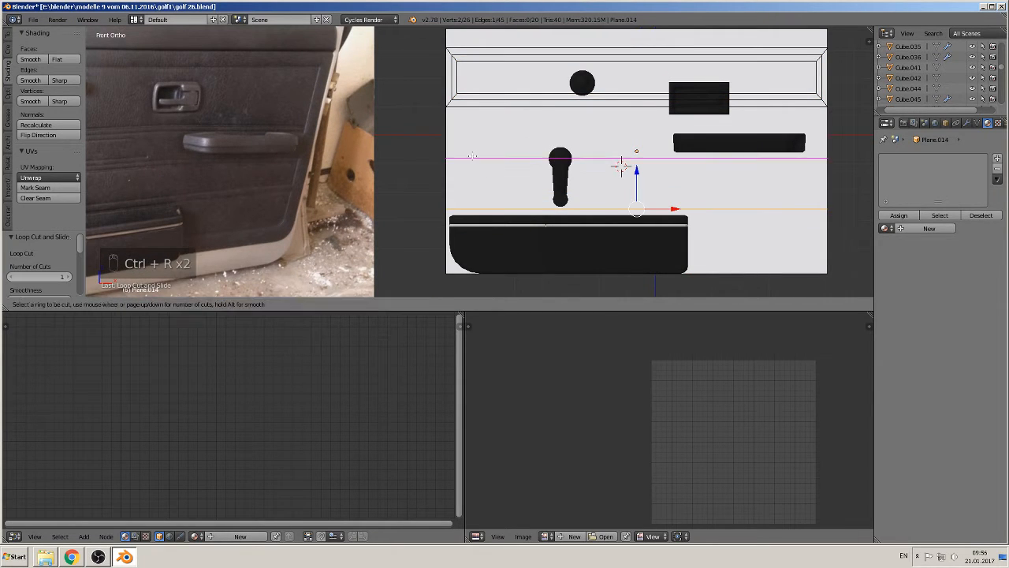
{"action": "left_click", "coordinate": [471, 156]}
{"action": "left_click", "coordinate": [471, 156]}
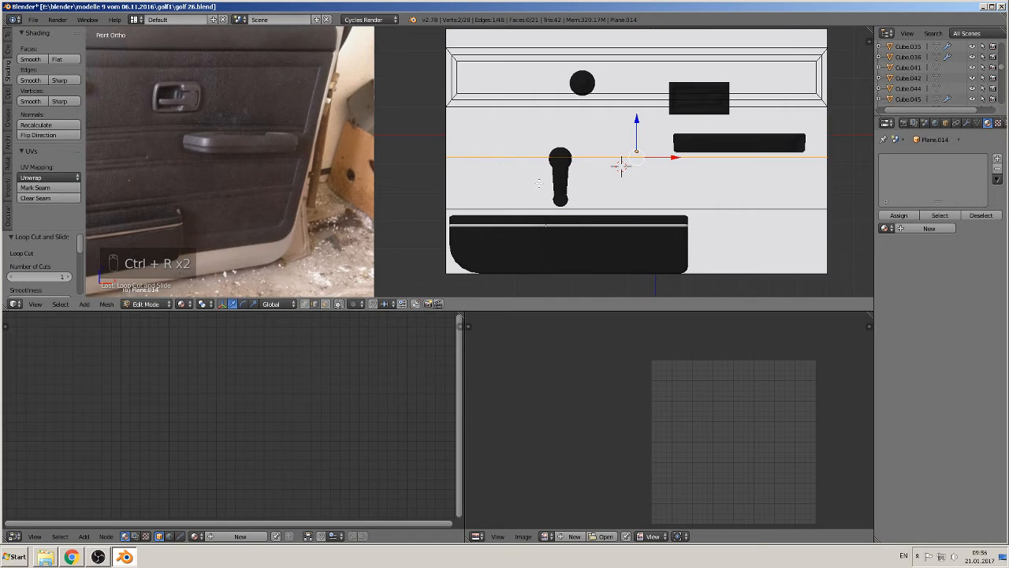
Step: Inset the face behind the window crank by extruding it at scale about 0.783 and widening it about 1.238 along X
{"action": "left_click", "coordinate": [326, 305]}
{"action": "right_click", "coordinate": [649, 179]}
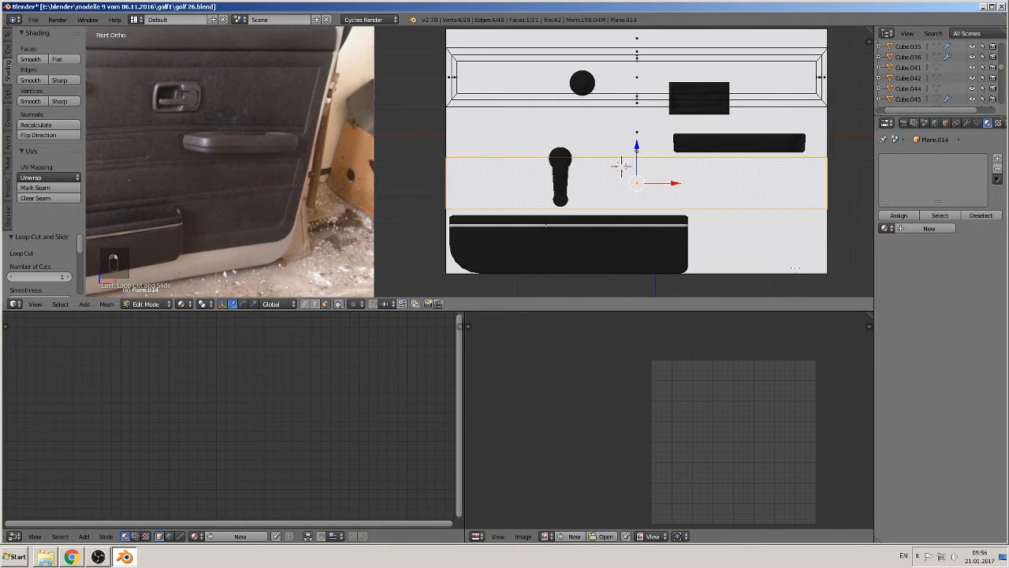
{"action": "key", "text": "e"}
{"action": "key", "text": "s"}
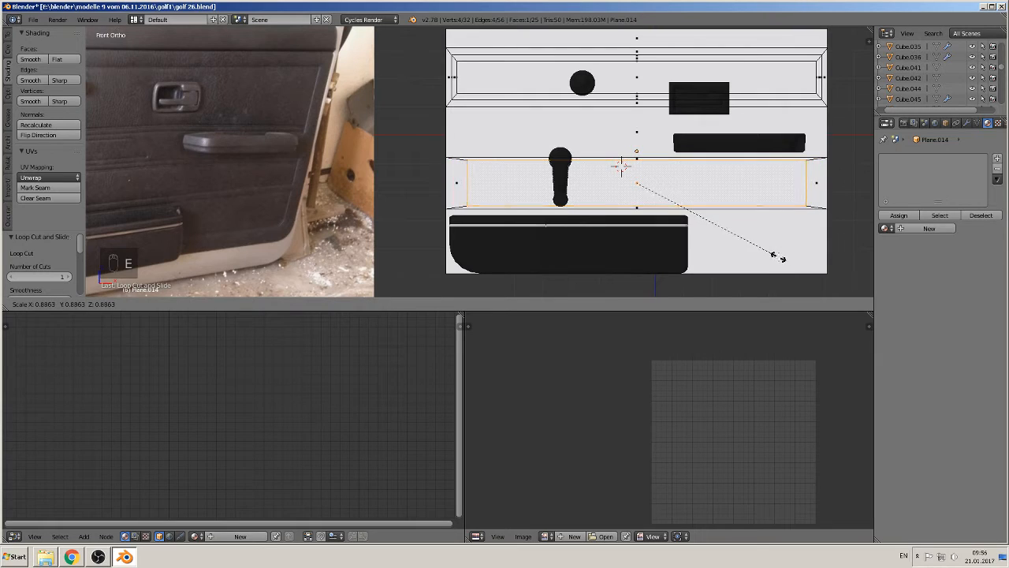
{"action": "left_click", "coordinate": [768, 252]}
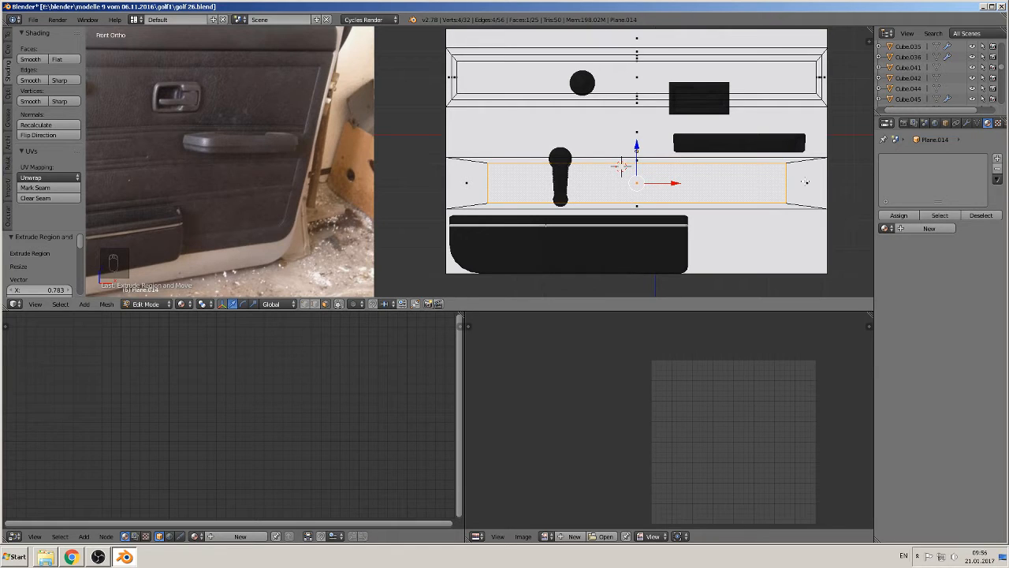
{"action": "key", "text": "s"}
{"action": "key", "text": "x"}
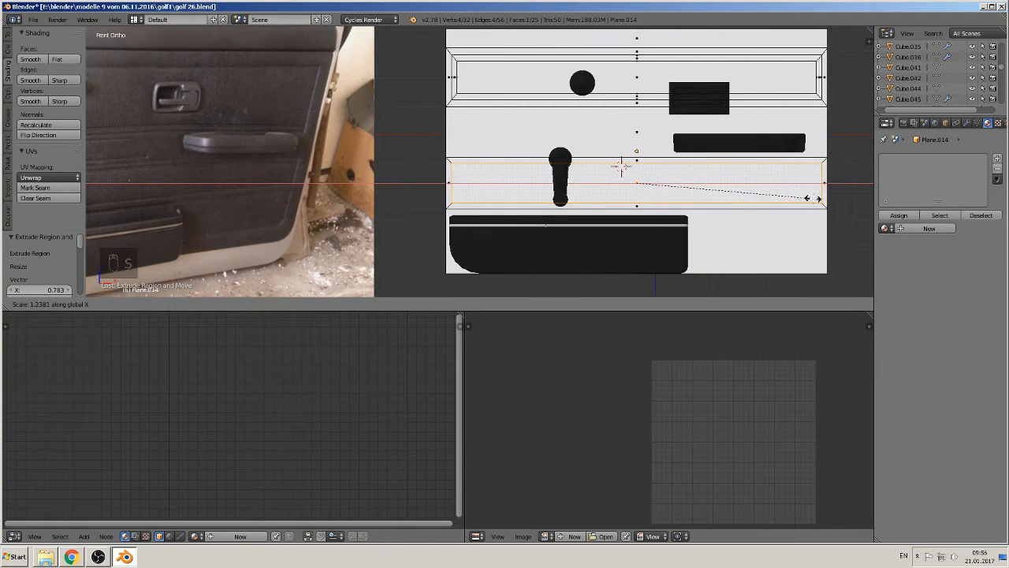
{"action": "left_click", "coordinate": [814, 197]}
Step: Add a second inset inside the lower band by extruding at scale about 0.721 and widening it about 1.349 along X
{"action": "key", "text": "e"}
{"action": "key", "text": "s"}
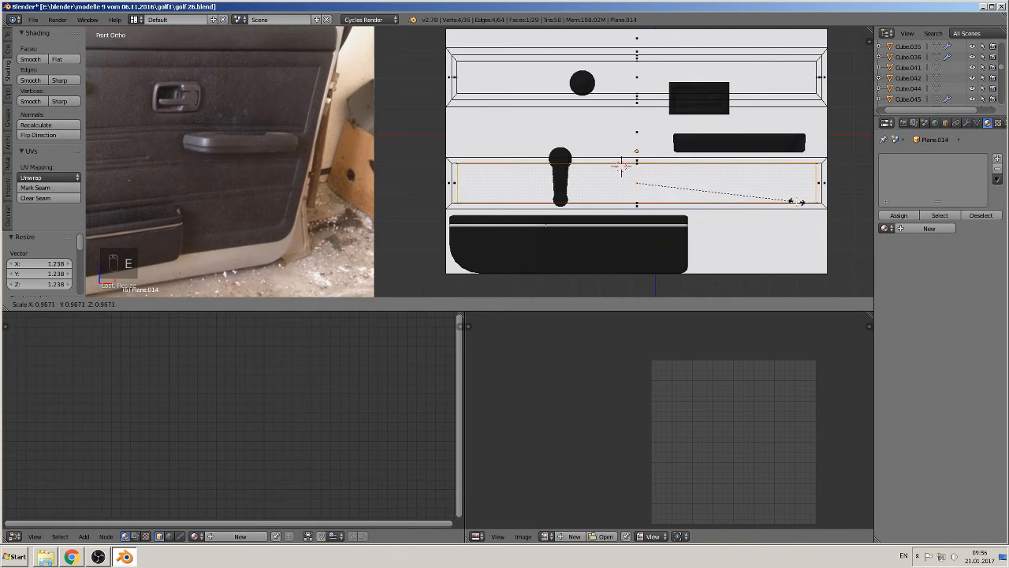
{"action": "left_click", "coordinate": [756, 188]}
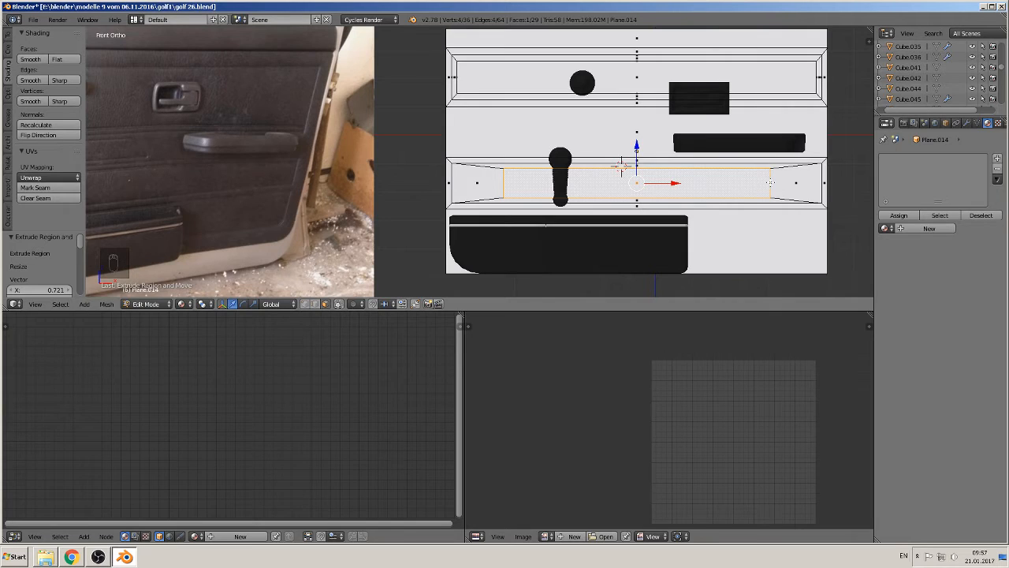
{"action": "key", "text": "s"}
{"action": "key", "text": "x"}
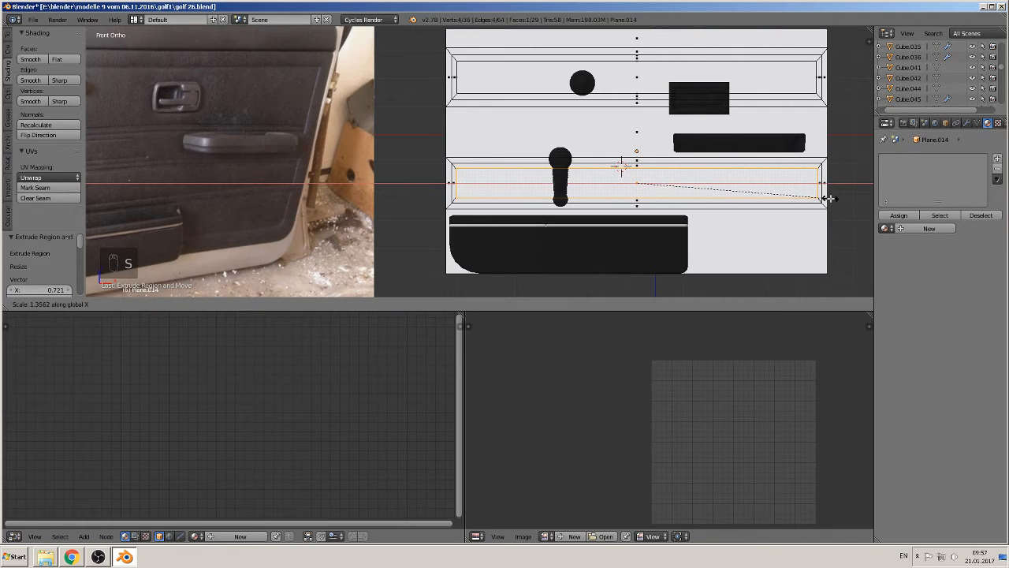
{"action": "left_click", "coordinate": [828, 200]}
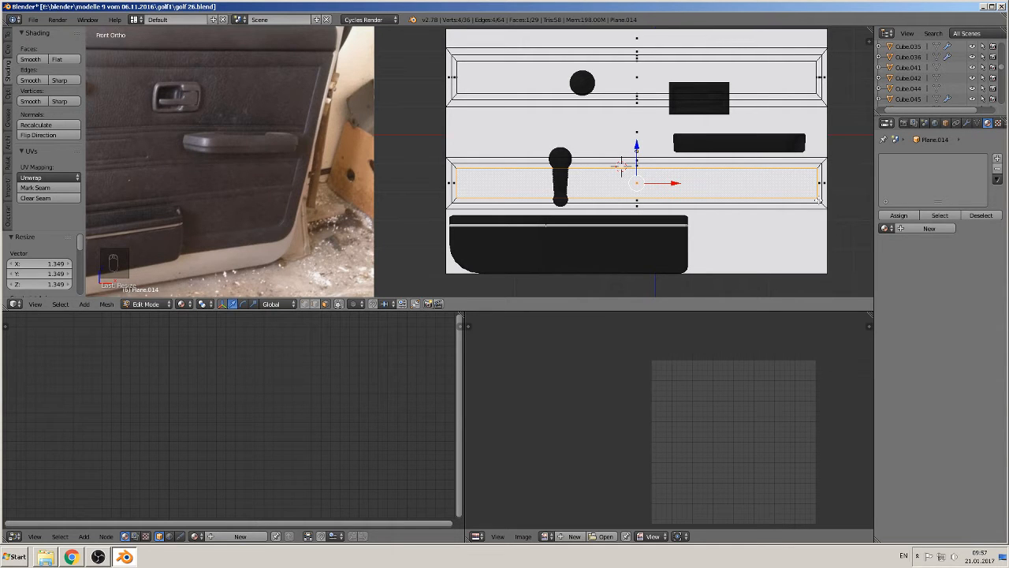
Step: Extrude the narrow ring of faces between the lower band's two insets slightly along Y, and leave mesh editing
{"action": "right_click", "coordinate": [621, 165], "text": "alt"}
{"action": "middle_click_drag", "start_coordinate": [621, 165], "coordinate": [679, 148]}
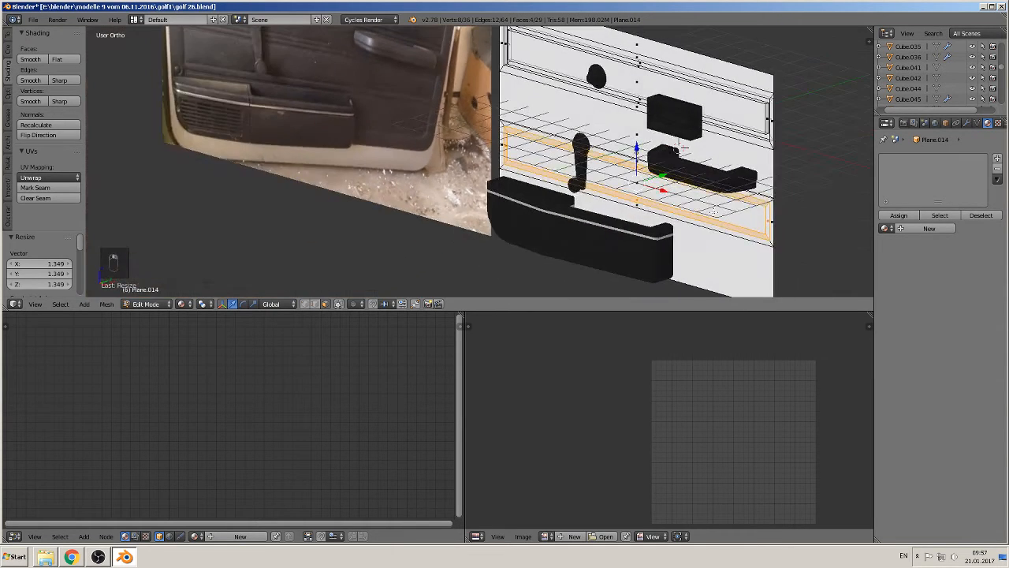
{"action": "key", "text": "e"}
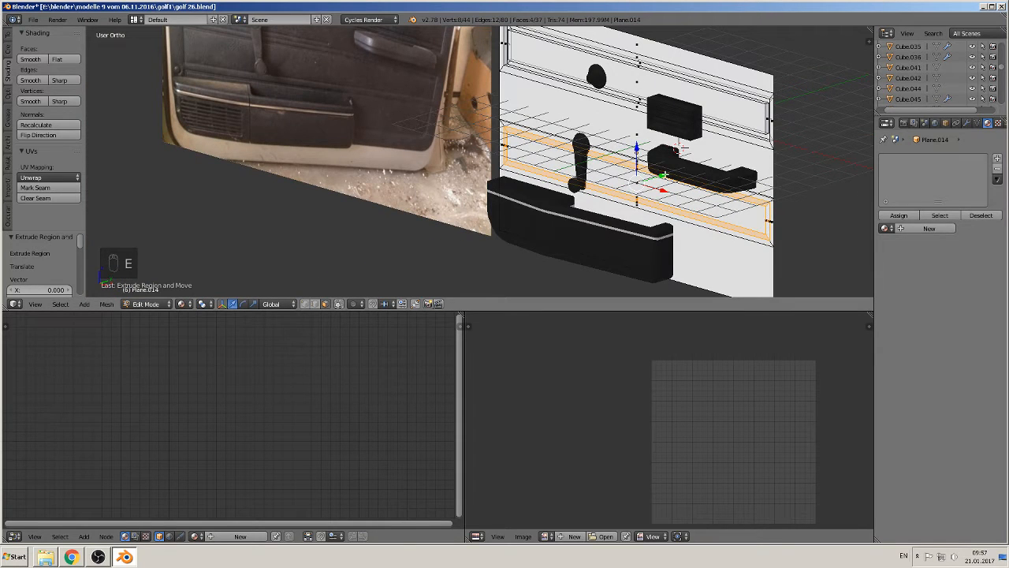
{"action": "key", "text": "Tab"}
{"action": "middle_click_drag", "start_coordinate": [680, 149], "coordinate": [707, 201]}
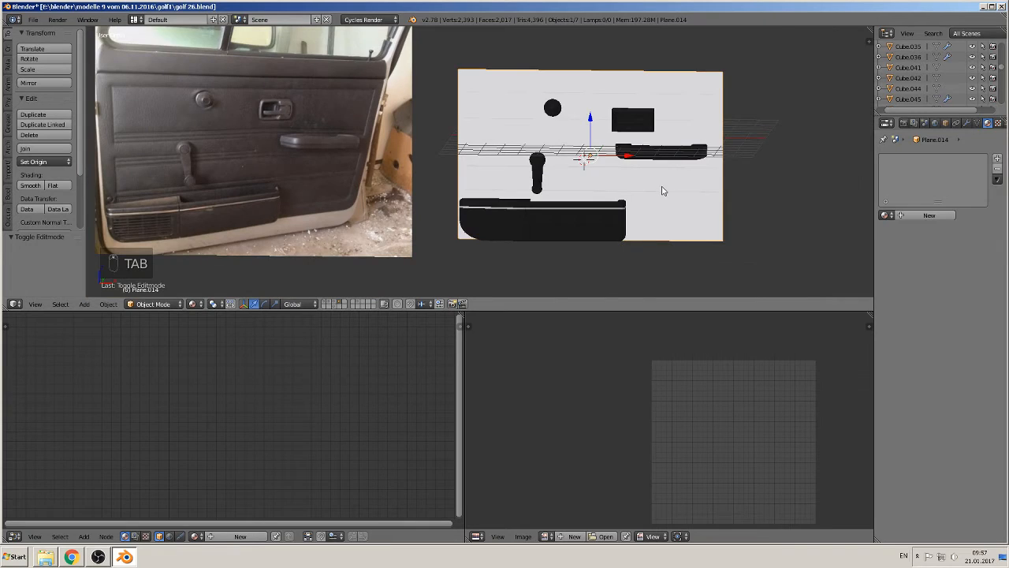
Step: Reopen the plane's mesh in front view, cut a vertical loop and move it 1.693 along X to the storage pocket's right end
{"action": "key", "text": "KP_1"}
{"action": "key", "text": "Tab"}
{"action": "middle_click_drag", "start_coordinate": [726, 249], "coordinate": [704, 220], "text": "shift"}
{"action": "scroll", "coordinate": [704, 221], "scroll_direction": "down", "scroll_amount": 1}
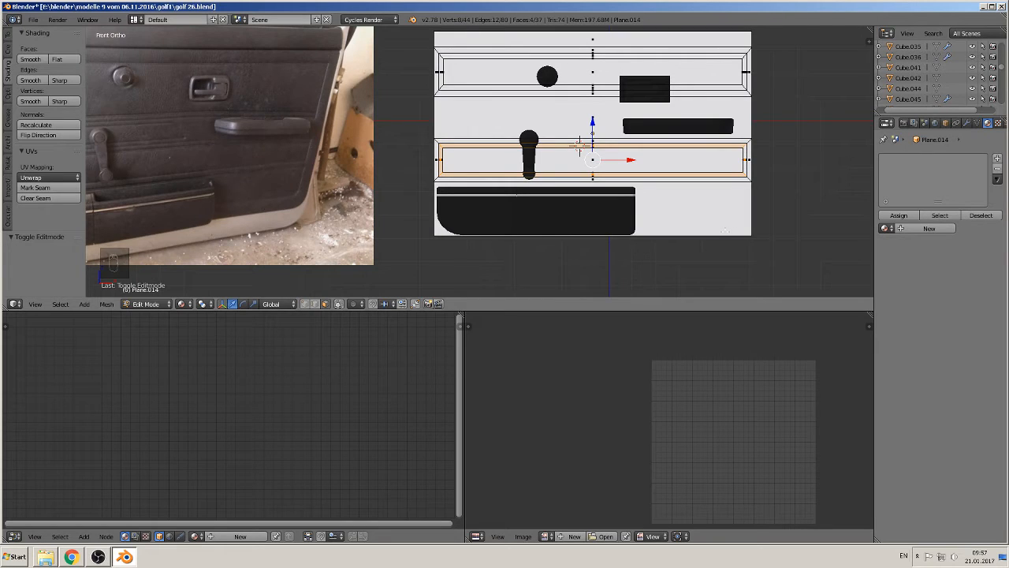
{"action": "key", "text": "Tab"}
{"action": "key", "text": "Tab"}
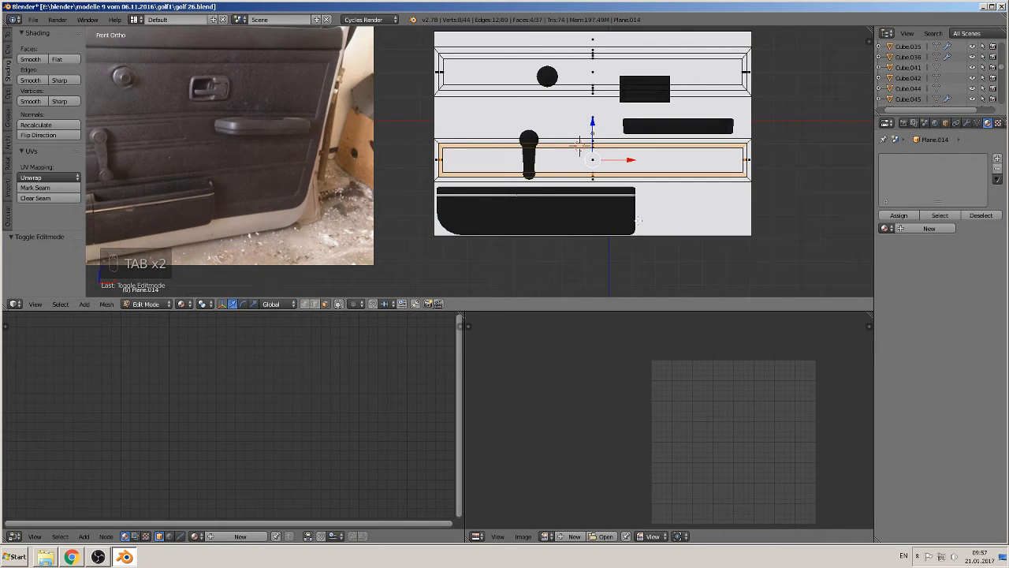
{"action": "key", "text": "ctrl+r"}
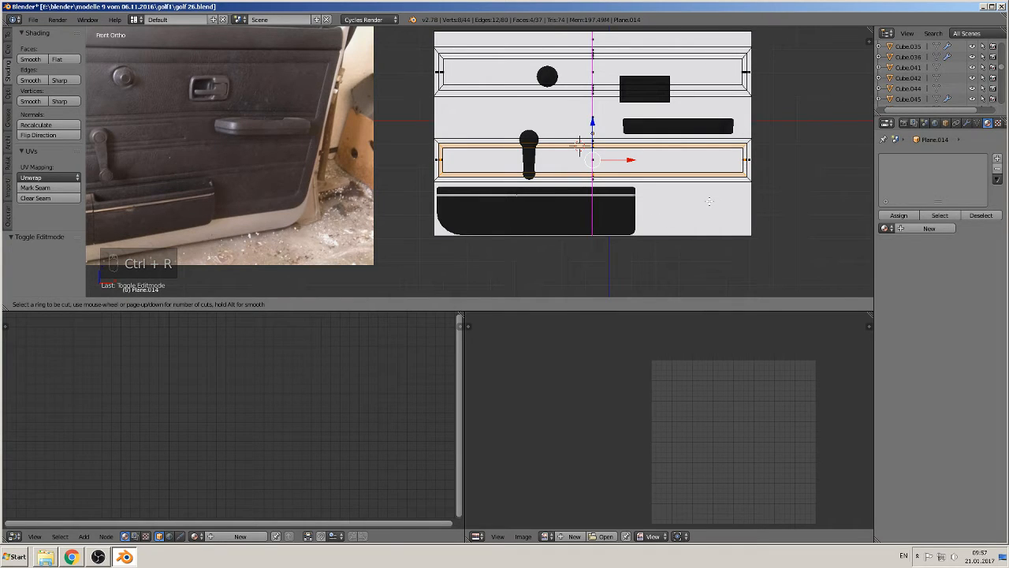
{"action": "left_click", "coordinate": [579, 145]}
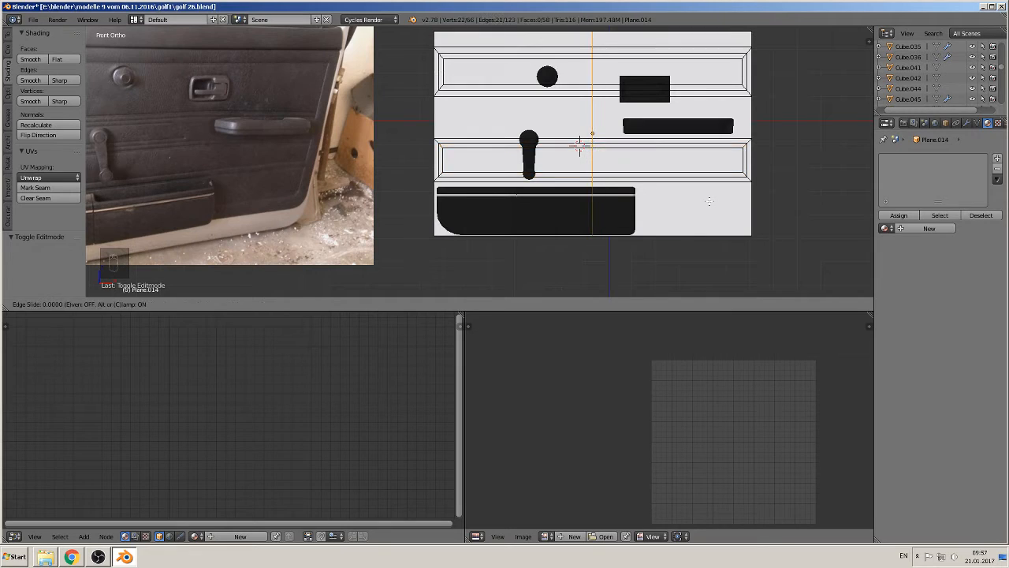
{"action": "right_click", "coordinate": [579, 145]}
{"action": "left_click_drag", "start_coordinate": [630, 119], "coordinate": [669, 123]}
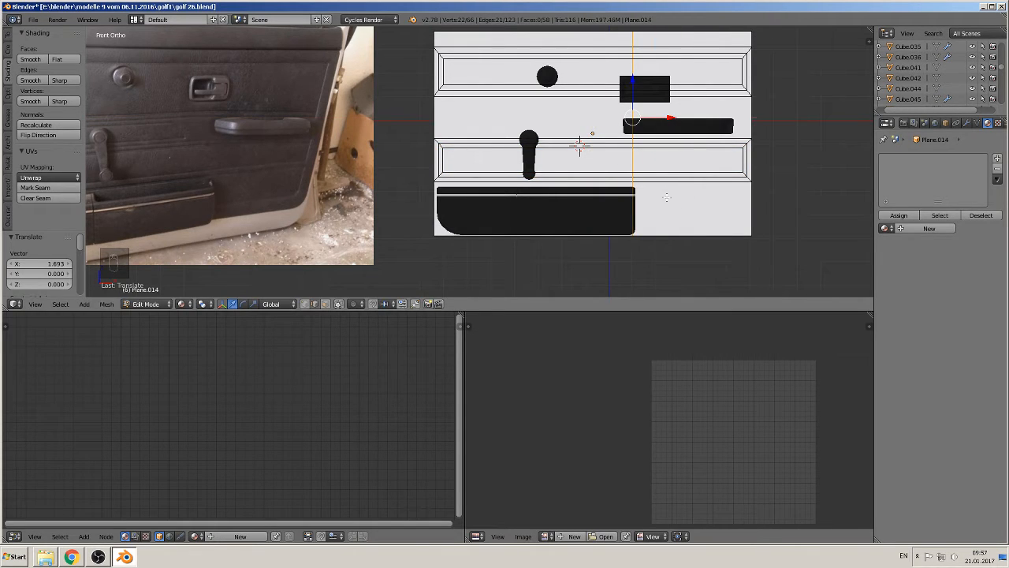
Step: Cut horizontal loops at the storage pocket's upper rim and just above the panel's lower edge, plus a vertical loop near its right edge
{"action": "key", "text": "ctrl+r"}
{"action": "left_click", "coordinate": [638, 197]}
{"action": "left_click", "coordinate": [637, 191]}
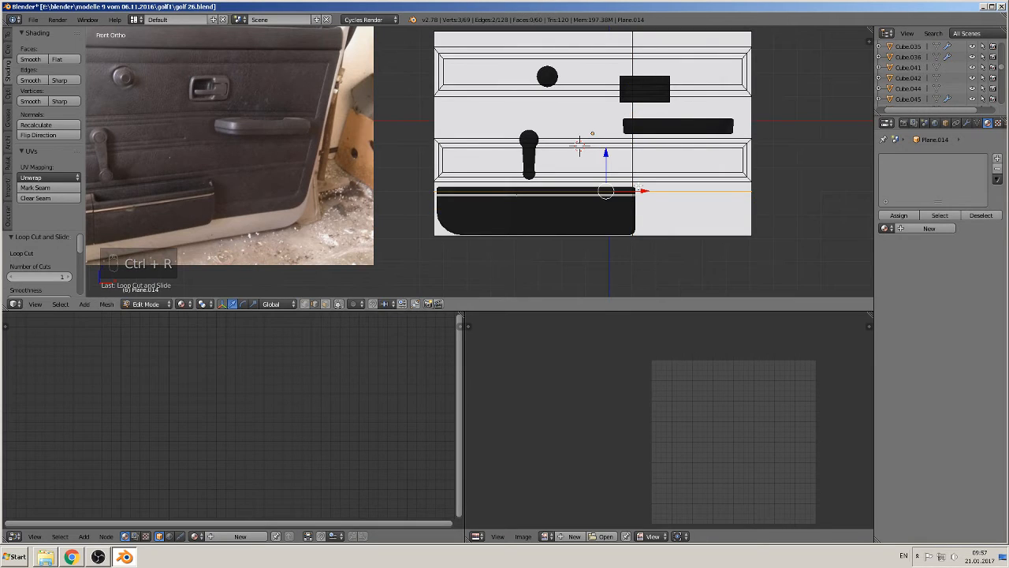
{"action": "key", "text": "ctrl+r"}
{"action": "left_click", "coordinate": [635, 224]}
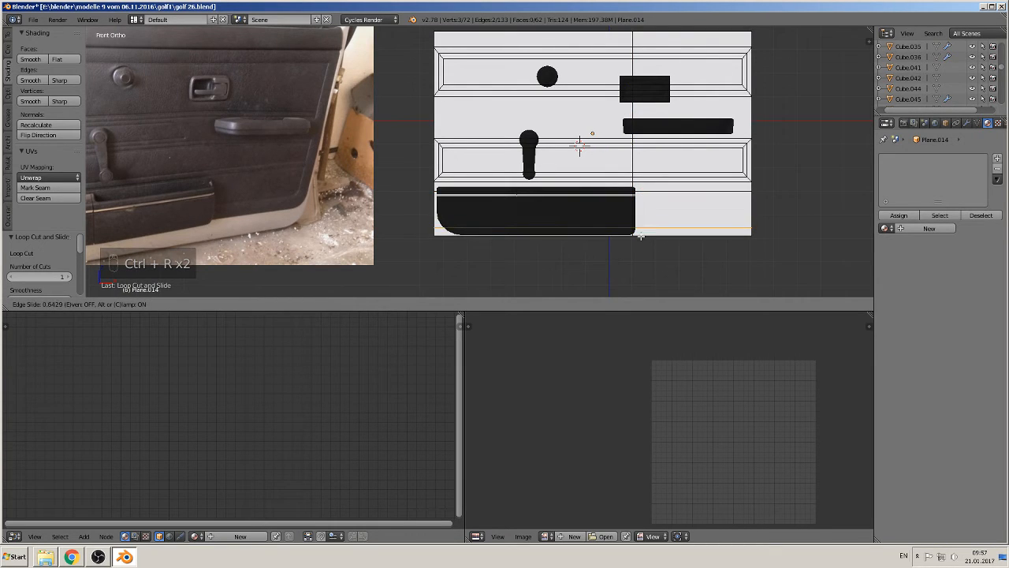
{"action": "left_click", "coordinate": [640, 235]}
{"action": "key", "text": "ctrl+r"}
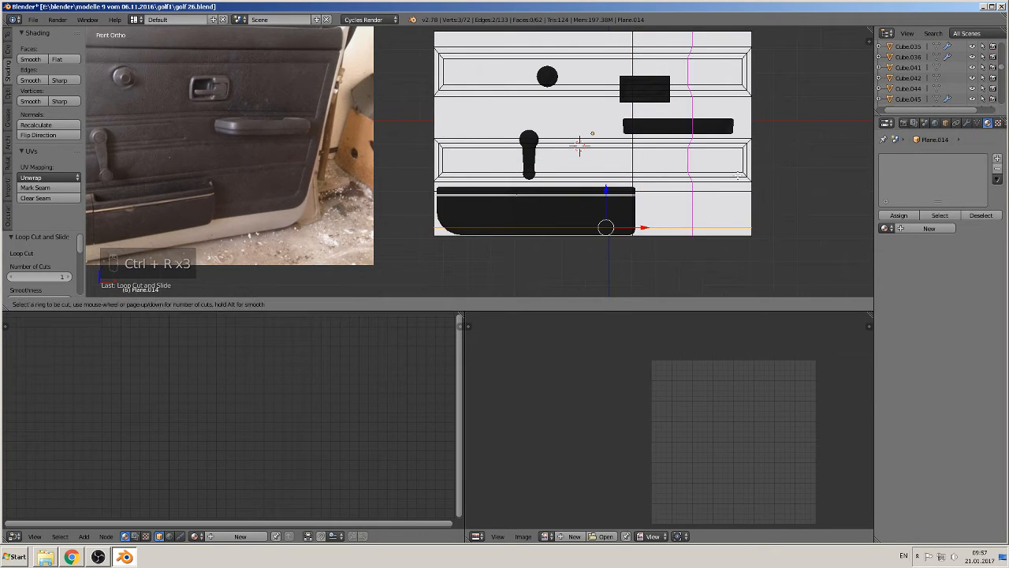
{"action": "left_click", "coordinate": [737, 172]}
{"action": "left_click", "coordinate": [778, 176]}
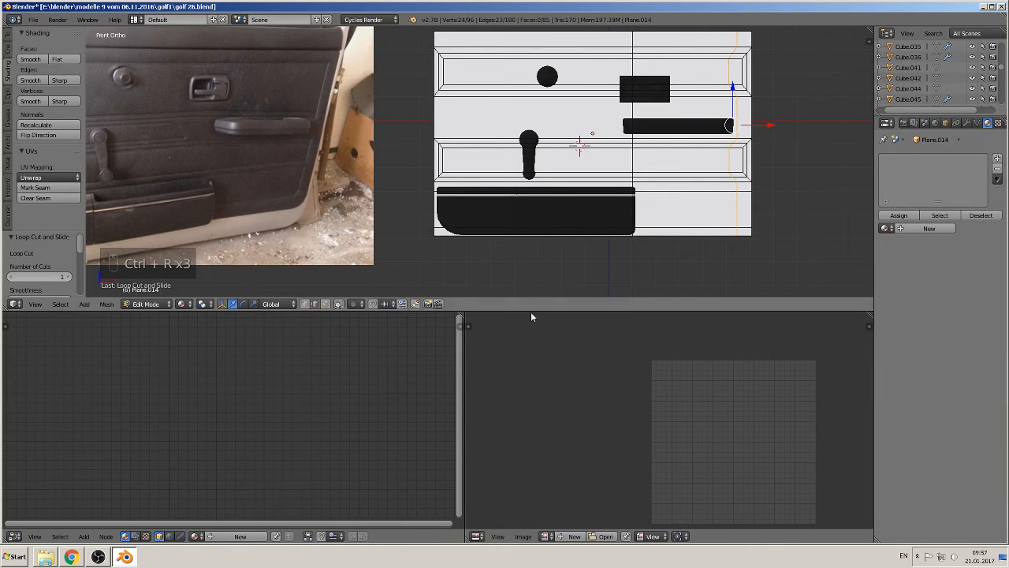
Step: Inset the face beside the storage pocket by extruding it at scale about 0.763 and widening it about 1.224 along X
{"action": "left_click", "coordinate": [325, 304]}
{"action": "right_click", "coordinate": [684, 209]}
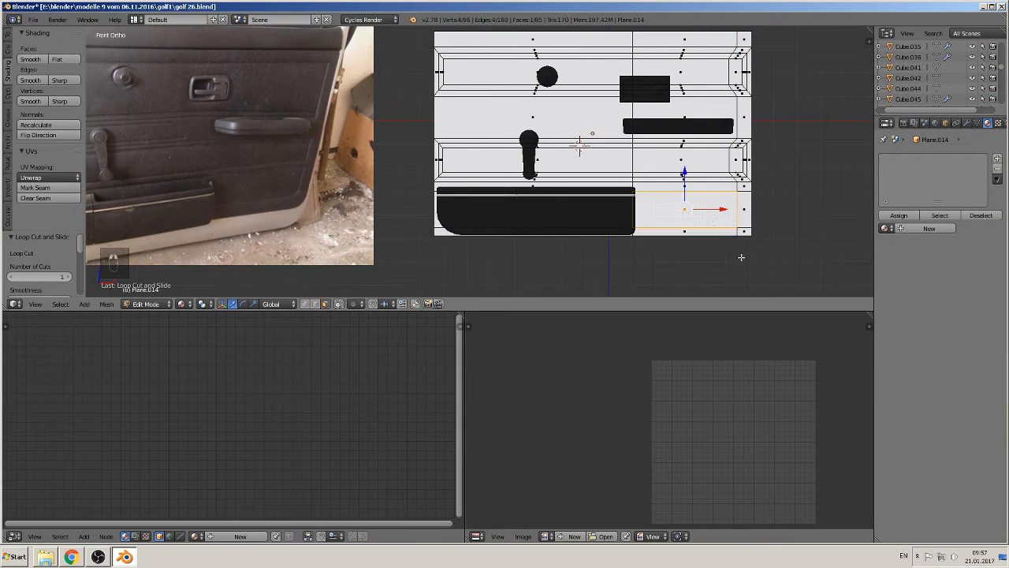
{"action": "key", "text": "e"}
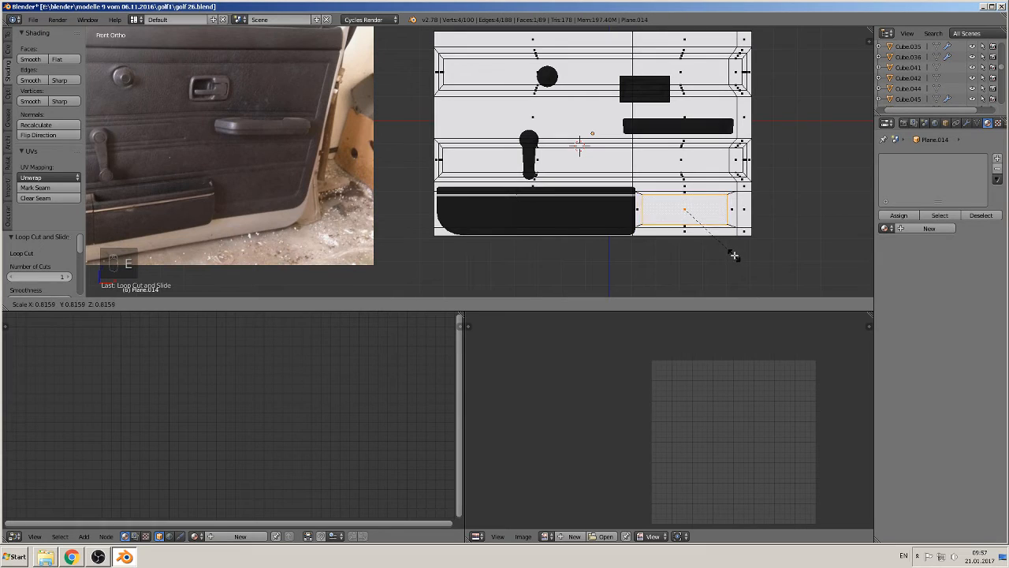
{"action": "left_click", "coordinate": [732, 252]}
{"action": "key", "text": "s"}
{"action": "key", "text": "x"}
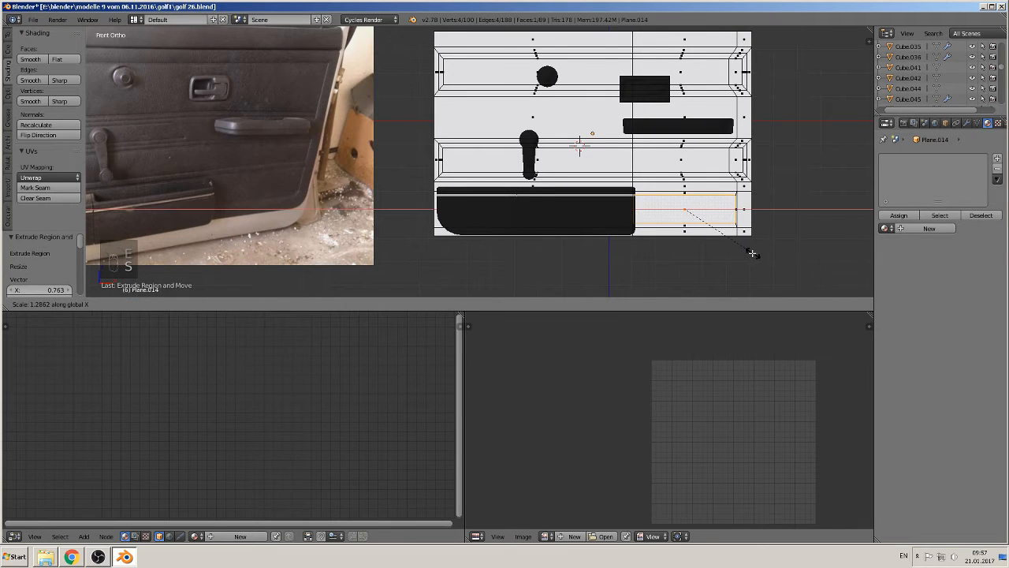
{"action": "left_click", "coordinate": [748, 253]}
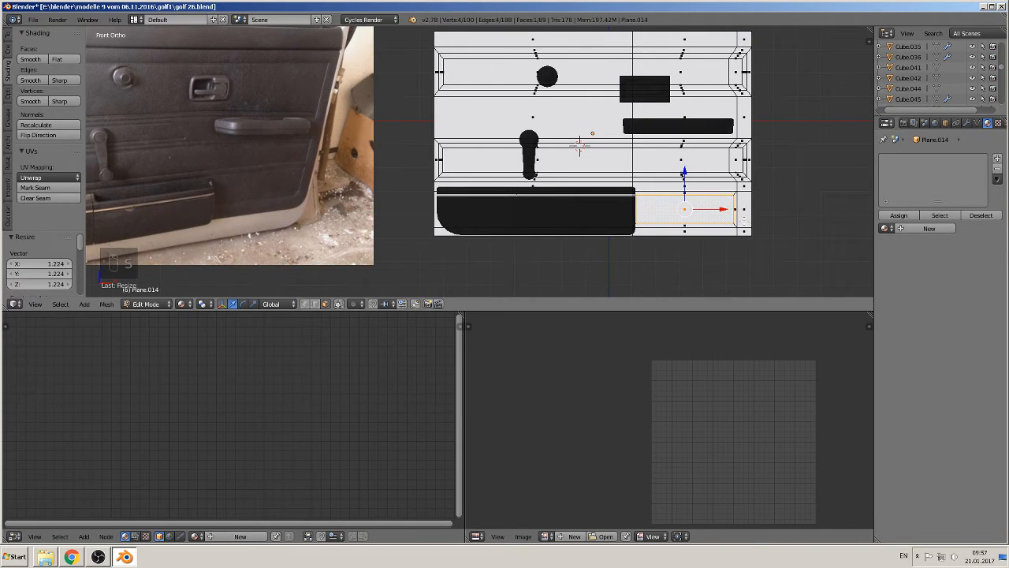
Step: Extrude the ring of faces around the inset beside the storage pocket slightly along Y, and leave mesh editing
{"action": "middle_click_drag", "start_coordinate": [709, 259], "coordinate": [675, 270]}
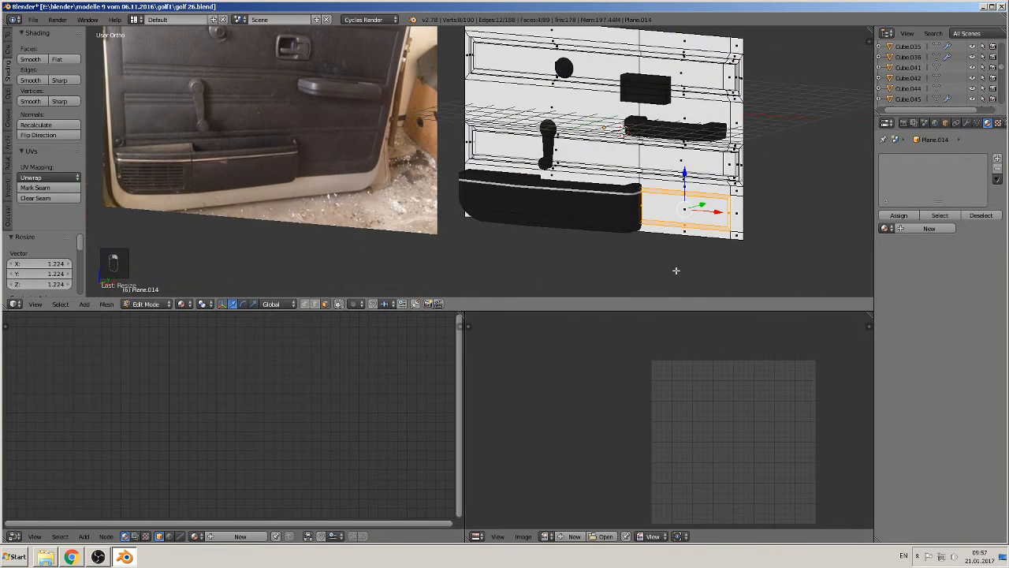
{"action": "key", "text": "e"}
{"action": "right_click", "coordinate": [679, 265]}
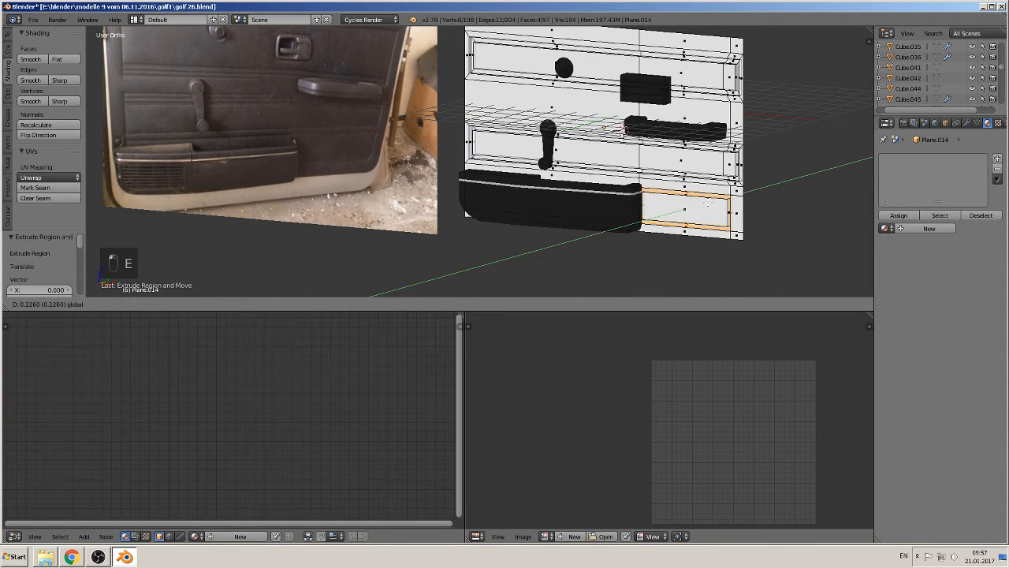
{"action": "key", "text": "Tab"}
{"action": "scroll", "coordinate": [733, 230], "scroll_direction": "up", "scroll_amount": 1}
{"action": "scroll", "coordinate": [733, 231], "scroll_direction": "down", "scroll_amount": 2}
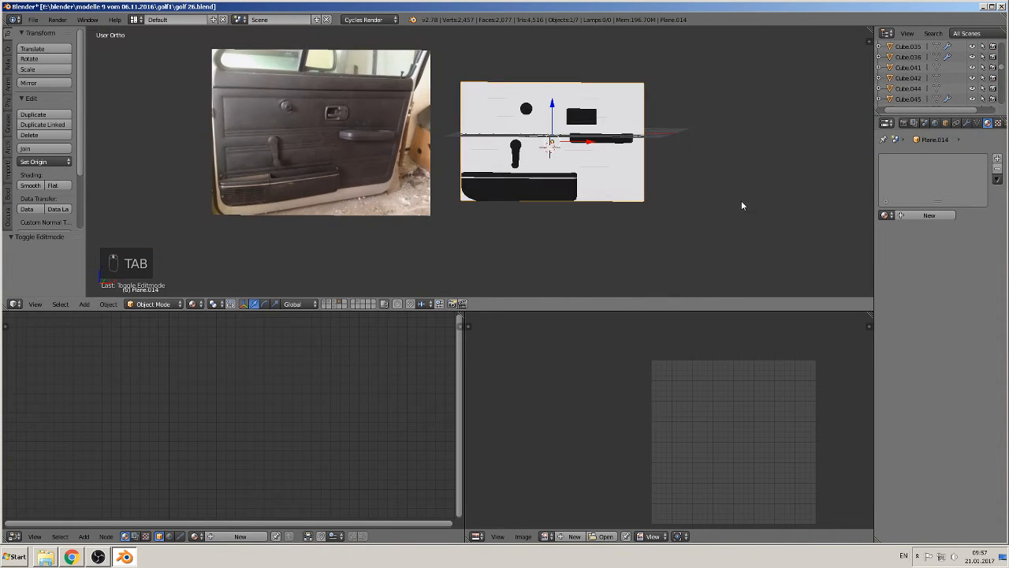
Step: Reopen the plane's mesh and raise the right-edge vertex just above the panel's lower right corner by 0.161 along Z
{"action": "key", "text": "KP_1"}
{"action": "scroll", "coordinate": [320, 103], "scroll_direction": "up", "scroll_amount": 4}
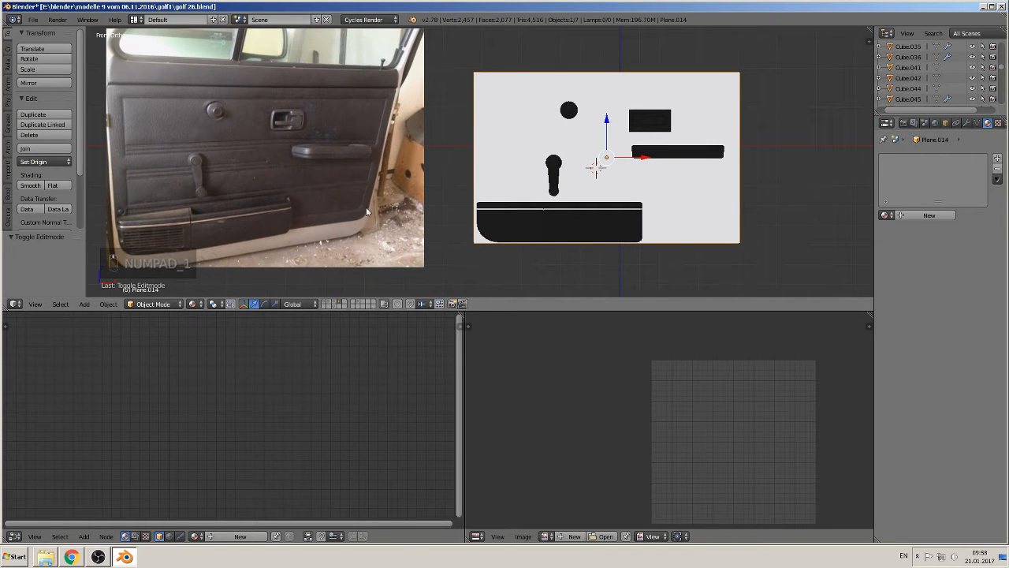
{"action": "key", "text": "Tab"}
{"action": "scroll", "coordinate": [709, 220], "scroll_direction": "up", "scroll_amount": 4}
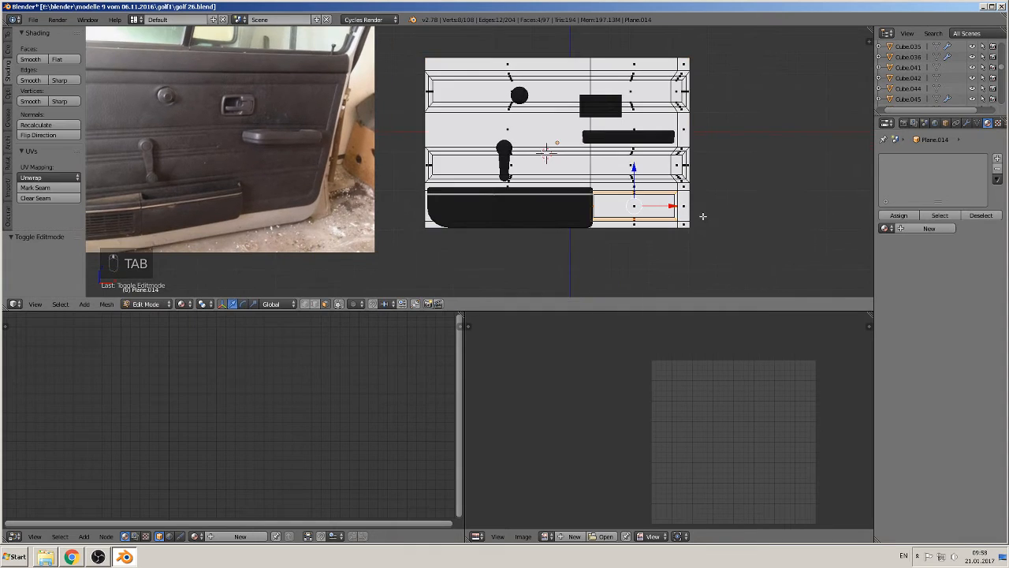
{"action": "scroll", "coordinate": [660, 215], "scroll_direction": "up", "scroll_amount": 1}
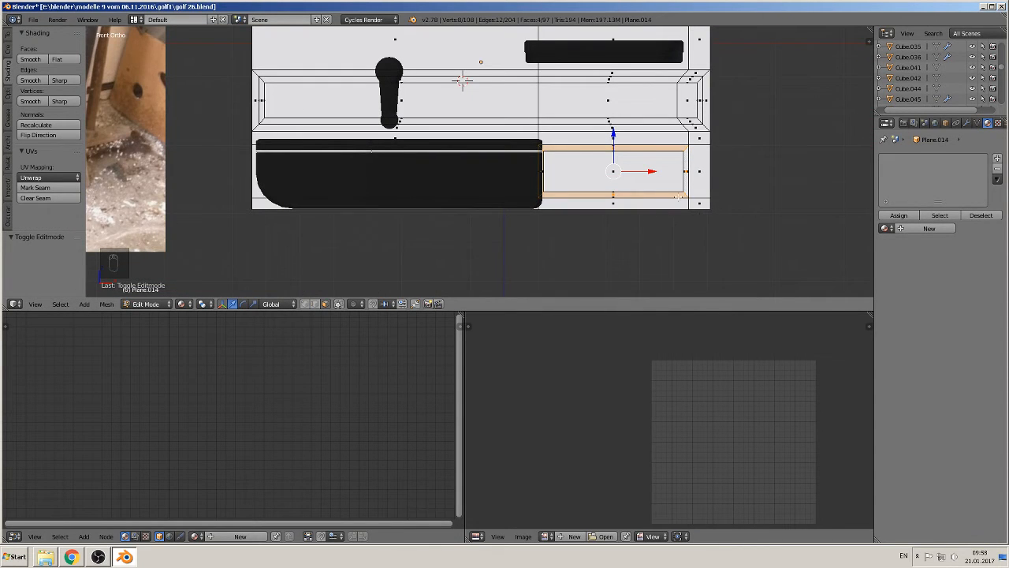
{"action": "middle_click_drag", "start_coordinate": [677, 197], "coordinate": [578, 235]}
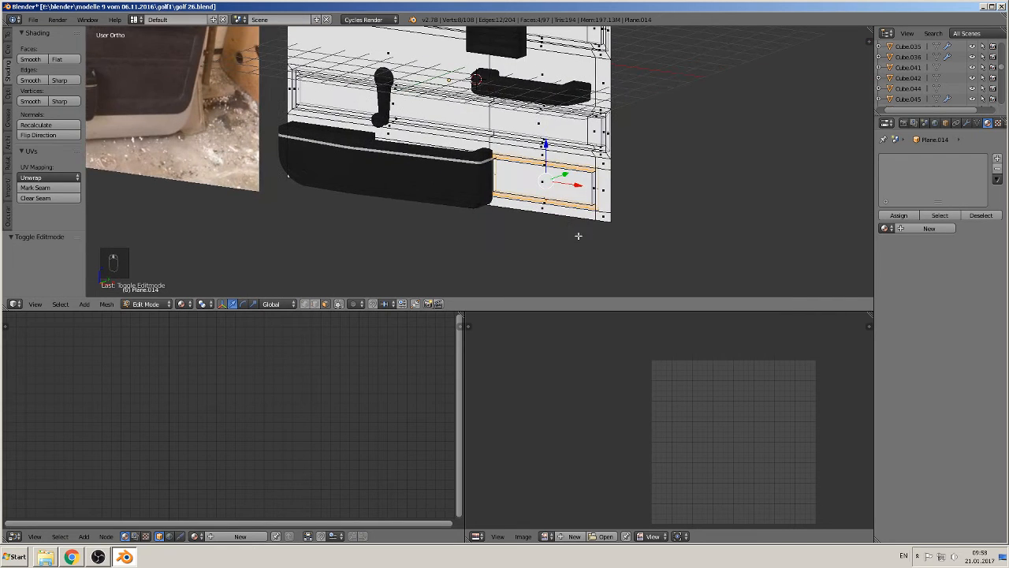
{"action": "scroll", "coordinate": [577, 235], "scroll_direction": "up", "scroll_amount": 2}
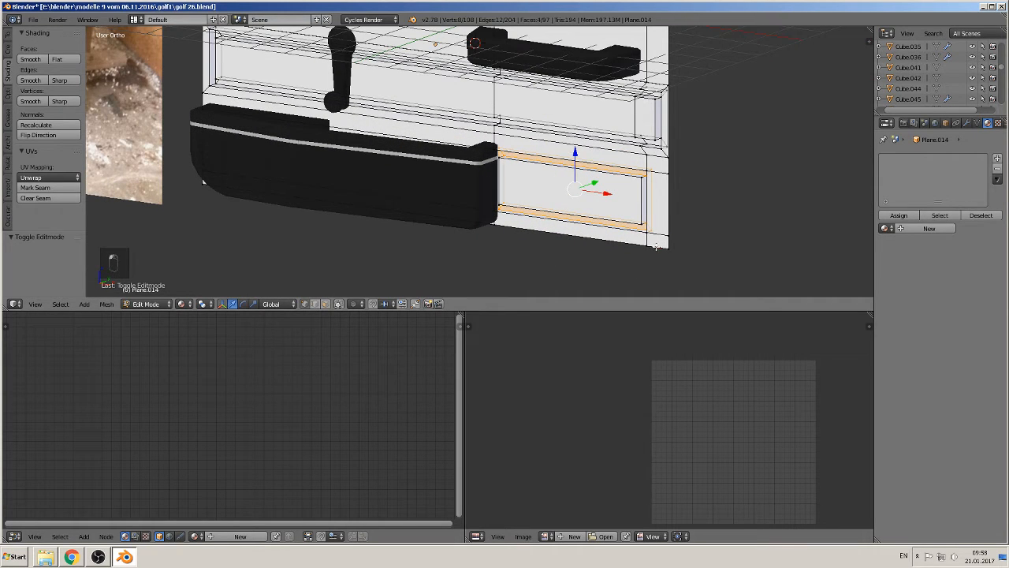
{"action": "right_click", "coordinate": [656, 246]}
{"action": "key", "text": "KP_1"}
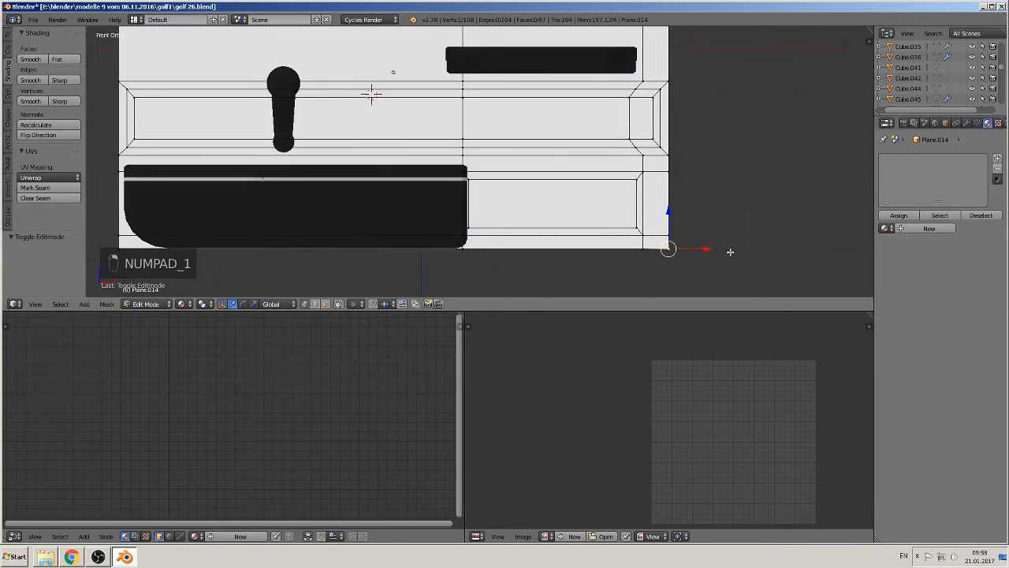
{"action": "scroll", "coordinate": [730, 252], "scroll_direction": "up", "scroll_amount": 1}
{"action": "right_click", "coordinate": [707, 246]}
{"action": "left_click_drag", "start_coordinate": [709, 219], "coordinate": [709, 211]}
Step: Try to bevel the vertex at the panel's lower right corner
{"action": "right_click", "coordinate": [711, 266]}
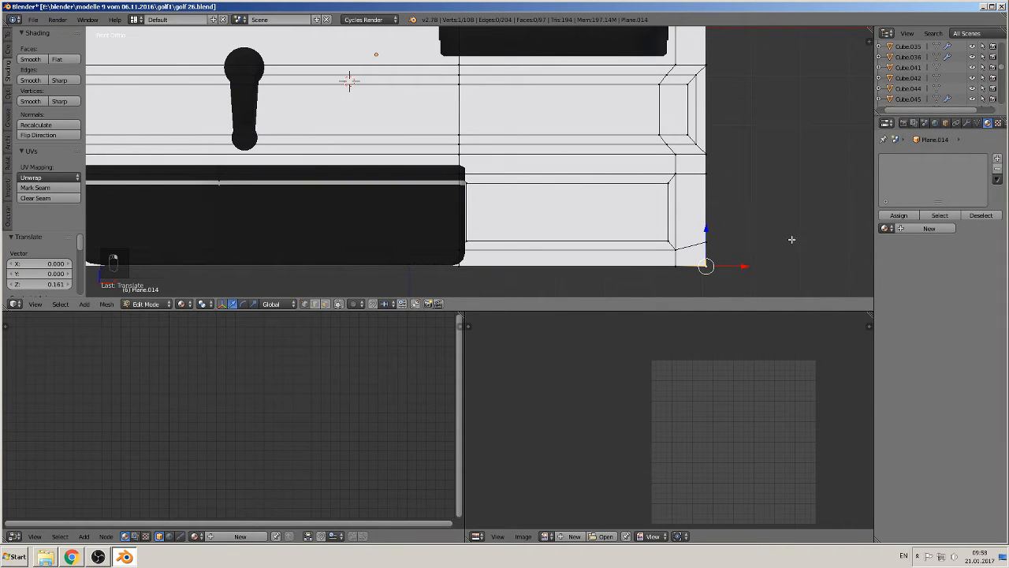
{"action": "key", "text": "ctrl+b"}
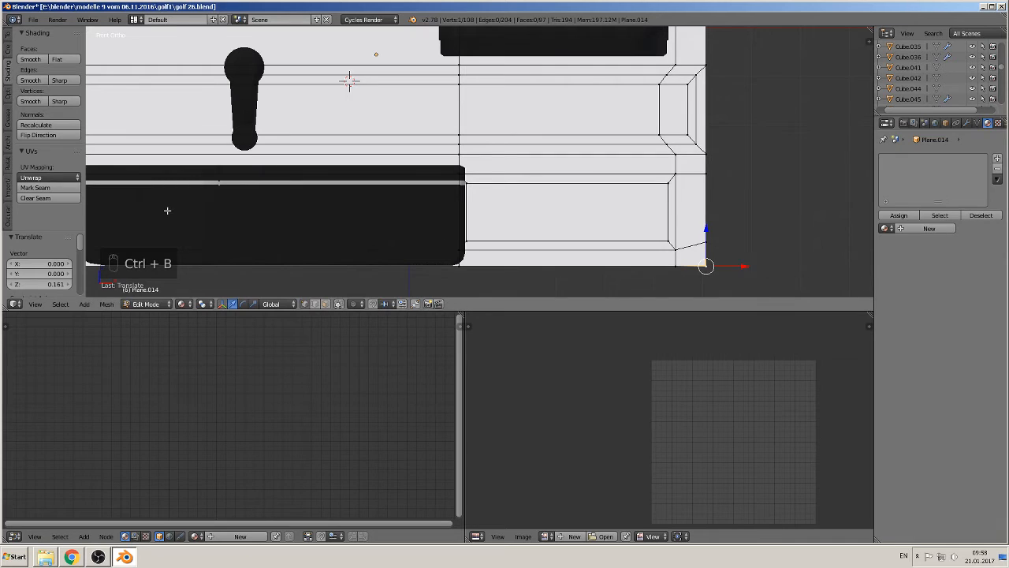
{"action": "scroll", "coordinate": [721, 211], "scroll_direction": "down", "scroll_amount": 3}
{"action": "key", "text": "ctrl+y"}
{"action": "key", "text": "ctrl+y"}
{"action": "key", "text": "ctrl+y"}
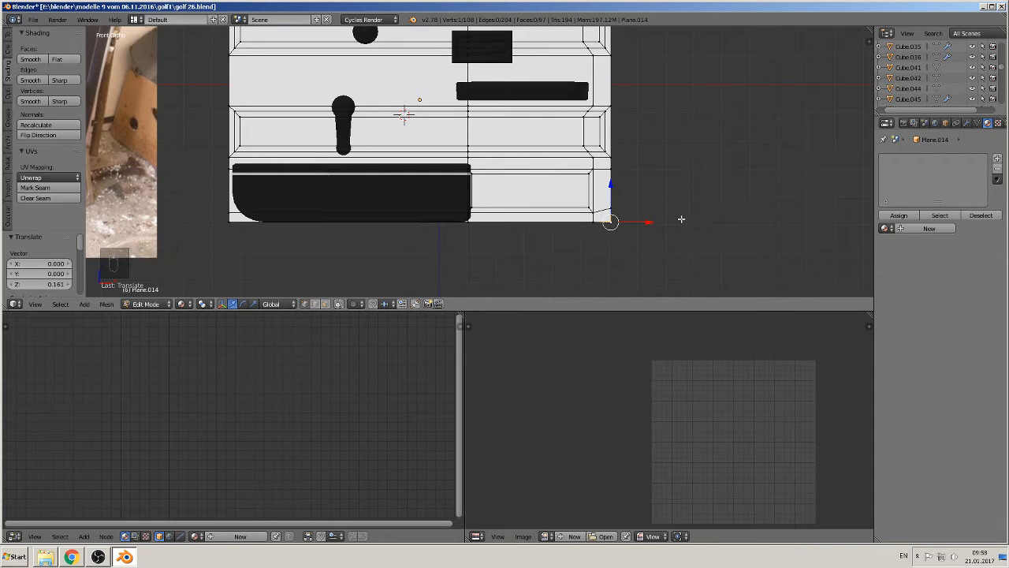
{"action": "key", "text": "ctrl+y"}
{"action": "key", "text": "ctrl+y"}
{"action": "key", "text": "ctrl+y"}
{"action": "key", "text": "y"}
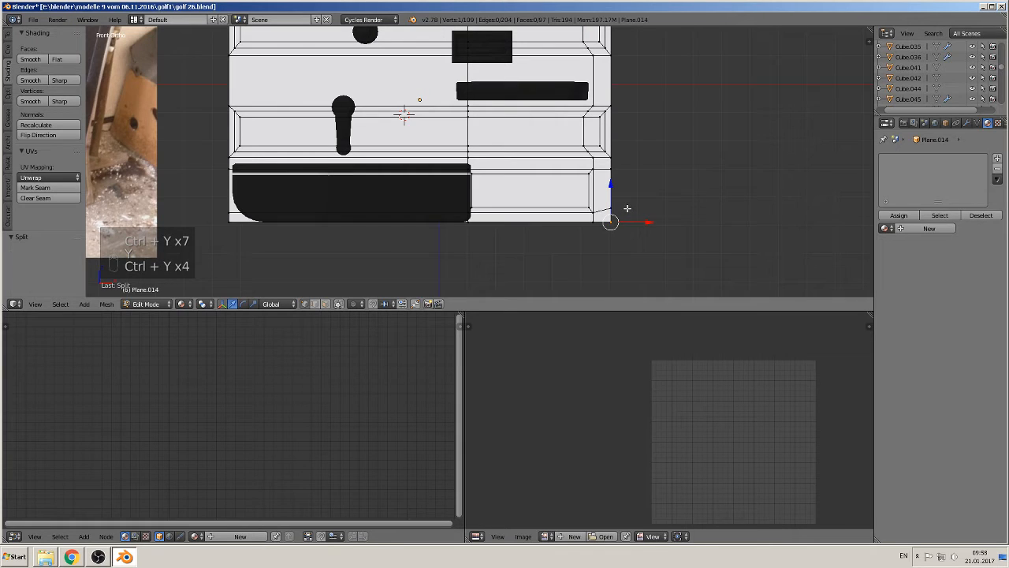
Step: Switch the keyboard input language to German and undo the last edits, including the vertical move of the panel's lower-right corner vertex
{"action": "left_click", "coordinate": [909, 554]}
{"action": "left_click", "coordinate": [914, 532]}
{"action": "key", "text": "ctrl+z"}
{"action": "key", "text": "ctrl+t"}
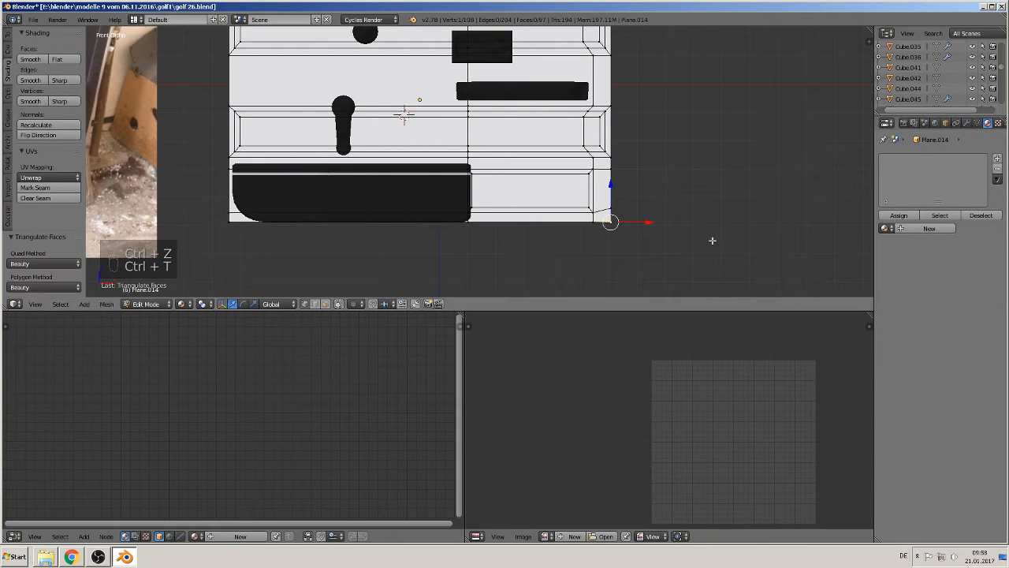
{"action": "key", "text": "ctrl+z"}
{"action": "key", "text": "ctrl+z"}
{"action": "key", "text": "ctrl+z"}
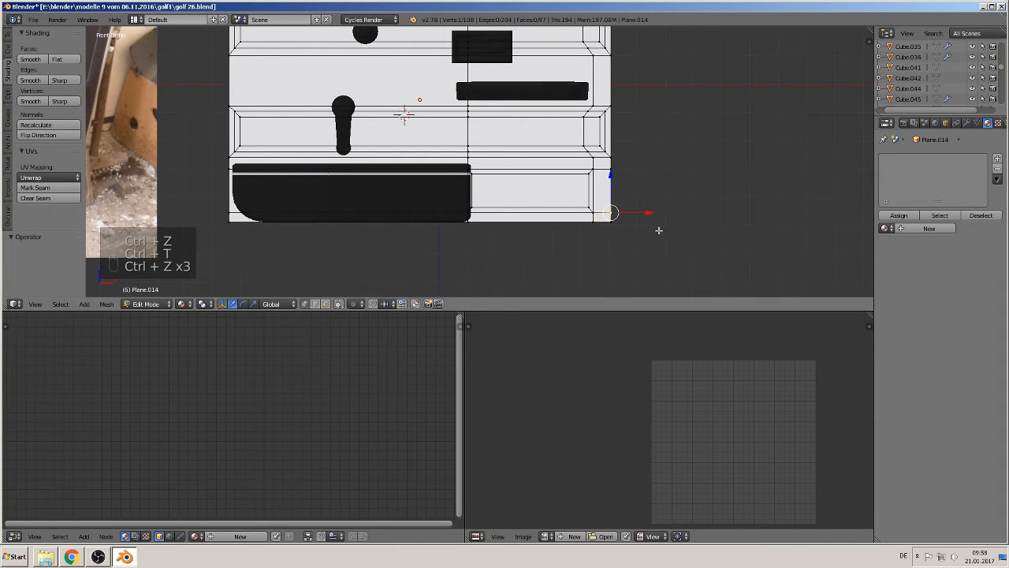
Step: Select the entire door panel mesh, extrude it, and move the extrusion about 0.742 along Y to give the panel thickness
{"action": "middle_click_drag", "start_coordinate": [659, 229], "coordinate": [480, 261]}
{"action": "key", "text": "Tab"}
{"action": "key", "text": "Tab"}
{"action": "key", "text": "a"}
{"action": "key", "text": "a"}
{"action": "key", "text": "a"}
{"action": "key", "text": "a"}
{"action": "key", "text": "a"}
{"action": "key", "text": "e"}
{"action": "right_click", "coordinate": [481, 259]}
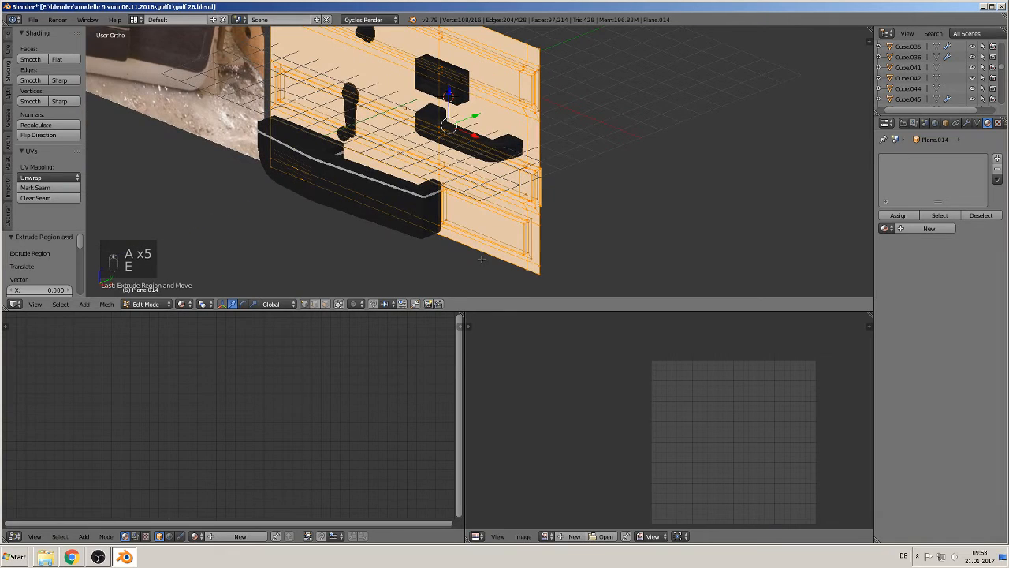
{"action": "left_click_drag", "start_coordinate": [475, 116], "coordinate": [489, 117]}
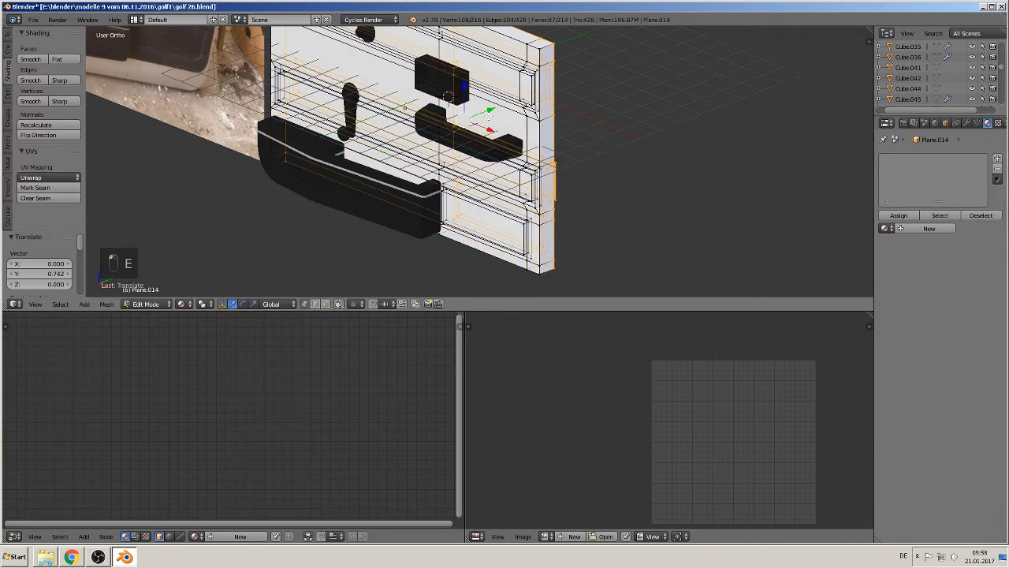
{"action": "key", "text": "Tab"}
{"action": "scroll", "coordinate": [670, 233], "scroll_direction": "up", "scroll_amount": 2}
{"action": "key", "text": "Tab"}
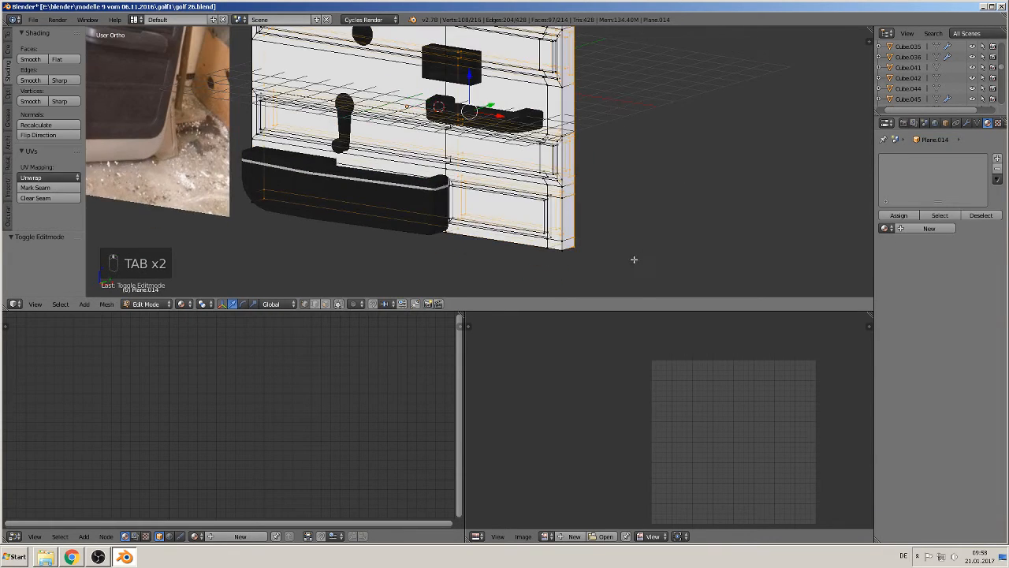
Step: Move the front and back vertices just above the panel's lower-right corner up about 0.226 along Z
{"action": "scroll", "coordinate": [646, 257], "scroll_direction": "up", "scroll_amount": 3}
{"action": "middle_click_drag", "start_coordinate": [655, 252], "coordinate": [677, 241]}
{"action": "right_click", "coordinate": [671, 269]}
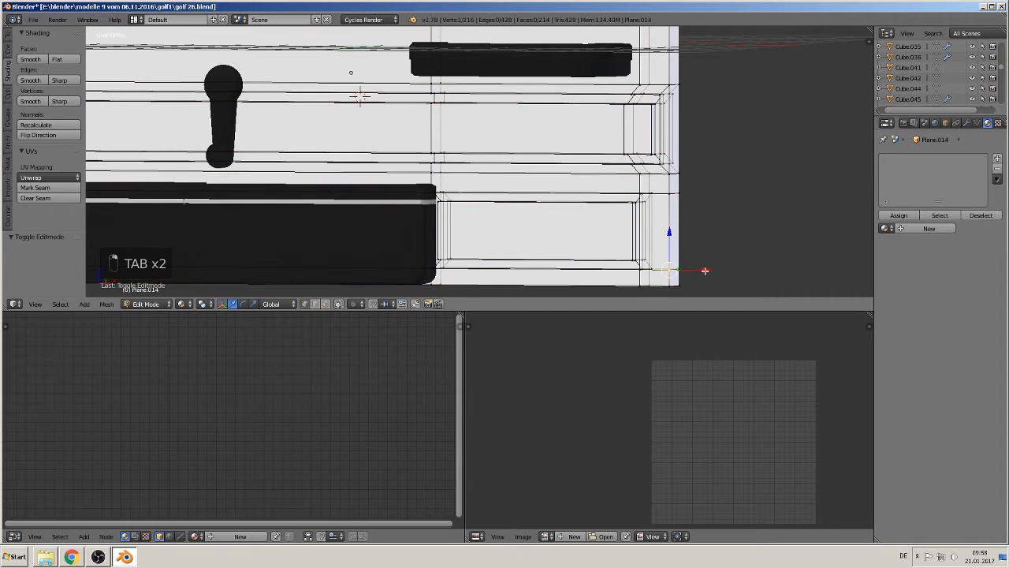
{"action": "right_click", "coordinate": [679, 262], "text": "shift"}
{"action": "middle_click_drag", "start_coordinate": [702, 283], "coordinate": [724, 273]}
{"action": "key", "text": "KP_1"}
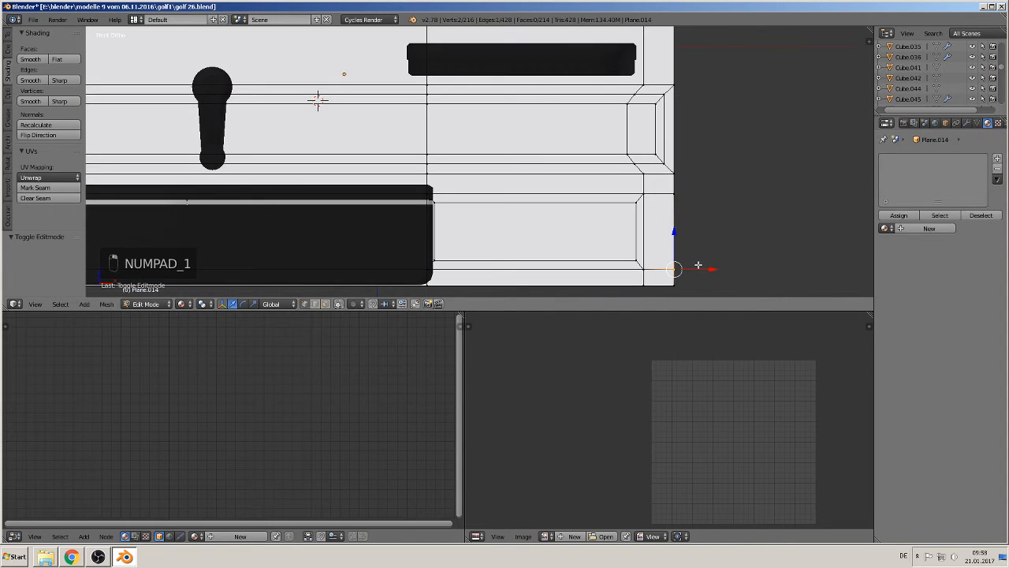
{"action": "left_click_drag", "start_coordinate": [674, 237], "coordinate": [674, 230]}
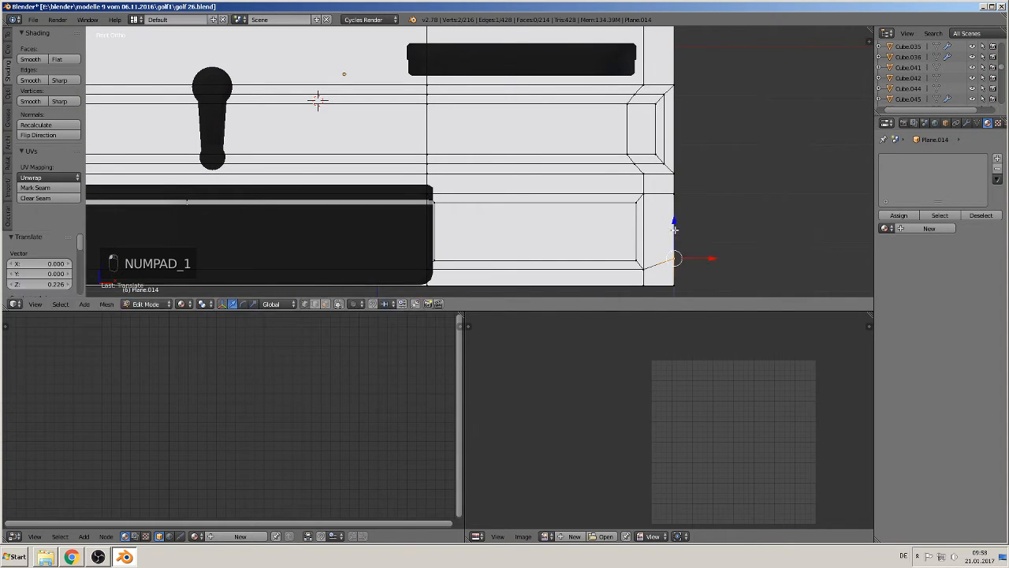
Step: Bevel the panel's lower-right corner edge through its thickness with 4 segments and an offset of about 0.281
{"action": "middle_click_drag", "start_coordinate": [700, 269], "coordinate": [657, 209], "text": "shift"}
{"action": "right_click", "coordinate": [637, 228]}
{"action": "middle_click_drag", "start_coordinate": [655, 253], "coordinate": [694, 251]}
{"action": "right_click", "coordinate": [659, 226], "text": "shift"}
{"action": "key", "text": "KP_1"}
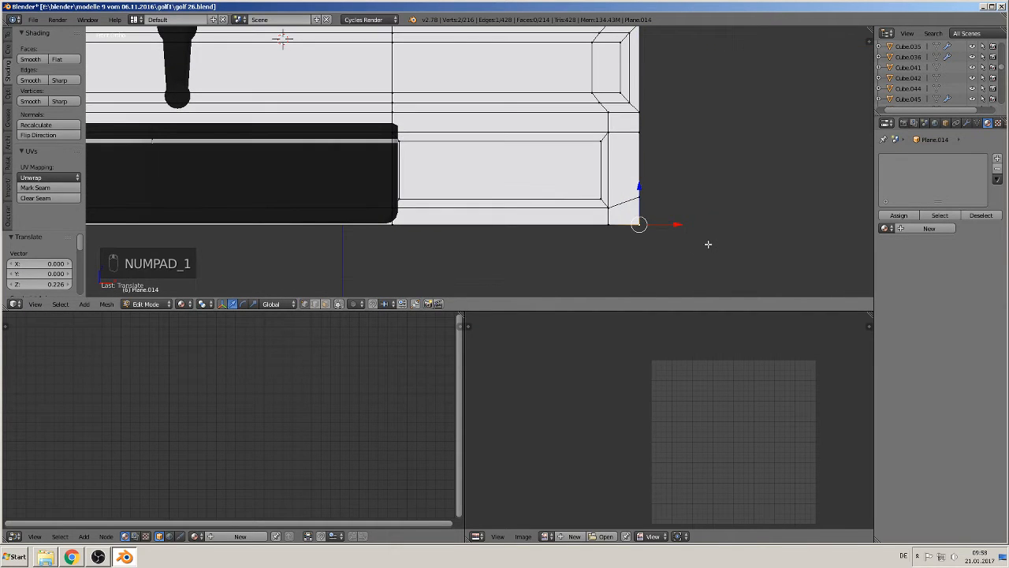
{"action": "key", "text": "ctrl+b"}
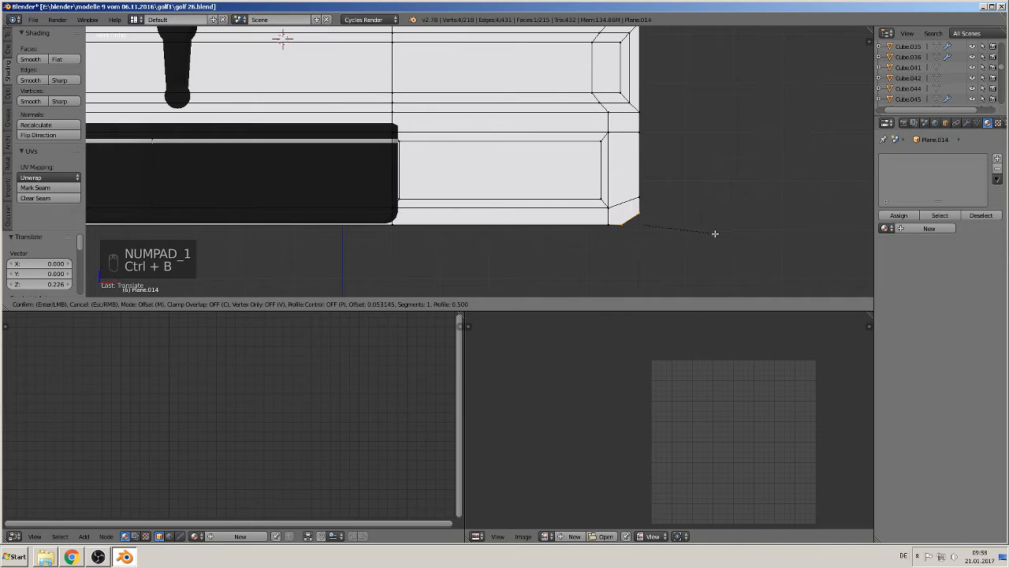
{"action": "scroll", "coordinate": [726, 228], "scroll_direction": "up", "scroll_amount": 4}
{"action": "left_click", "coordinate": [725, 228]}
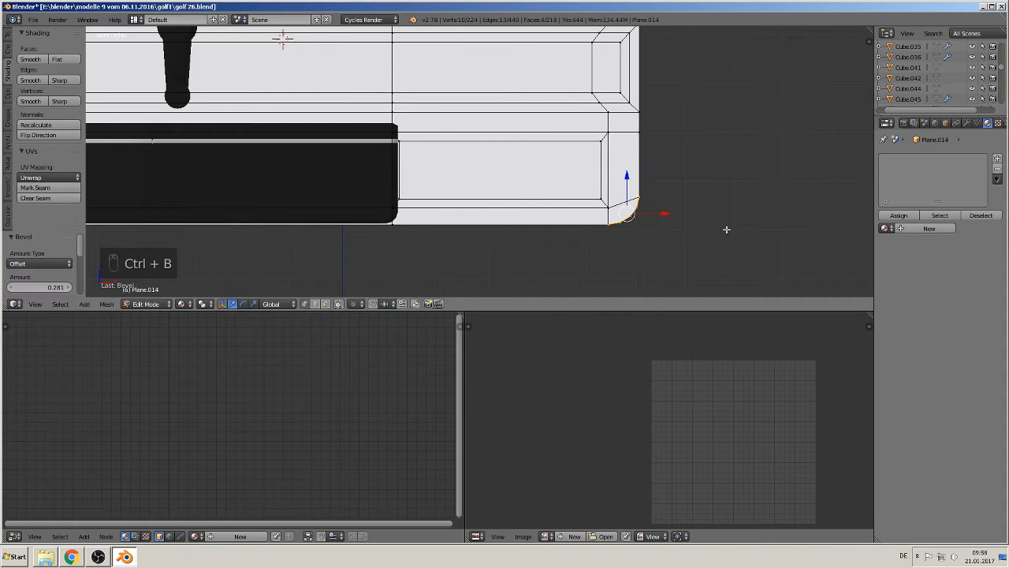
Step: Bevel the panel's lower-left corner edge with 4 segments and an offset of about 0.078
{"action": "middle_click_drag", "start_coordinate": [569, 242], "coordinate": [359, 197]}
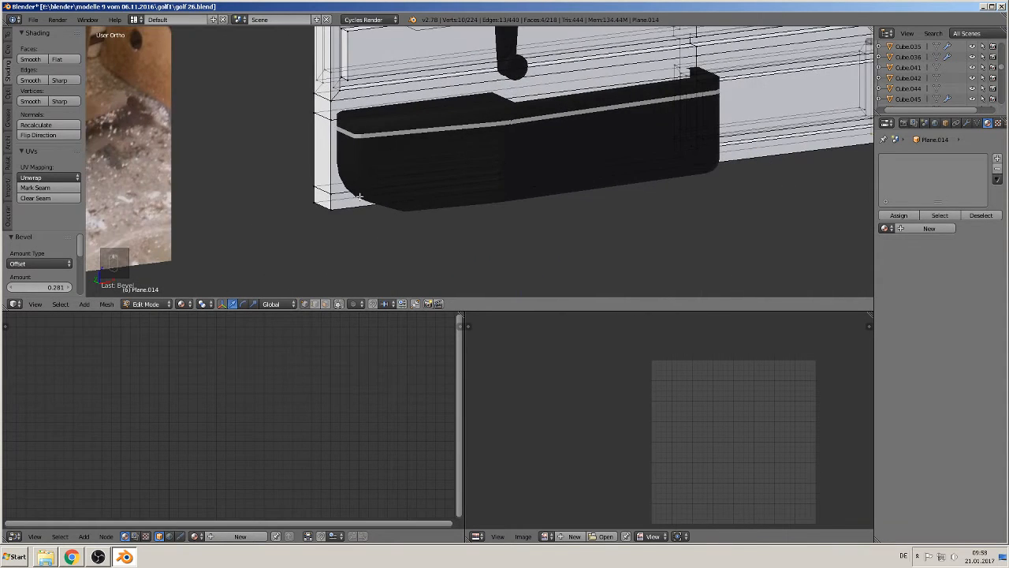
{"action": "right_click", "coordinate": [330, 209]}
{"action": "right_click", "coordinate": [307, 199], "text": "shift"}
{"action": "middle_click_drag", "start_coordinate": [369, 241], "coordinate": [325, 238]}
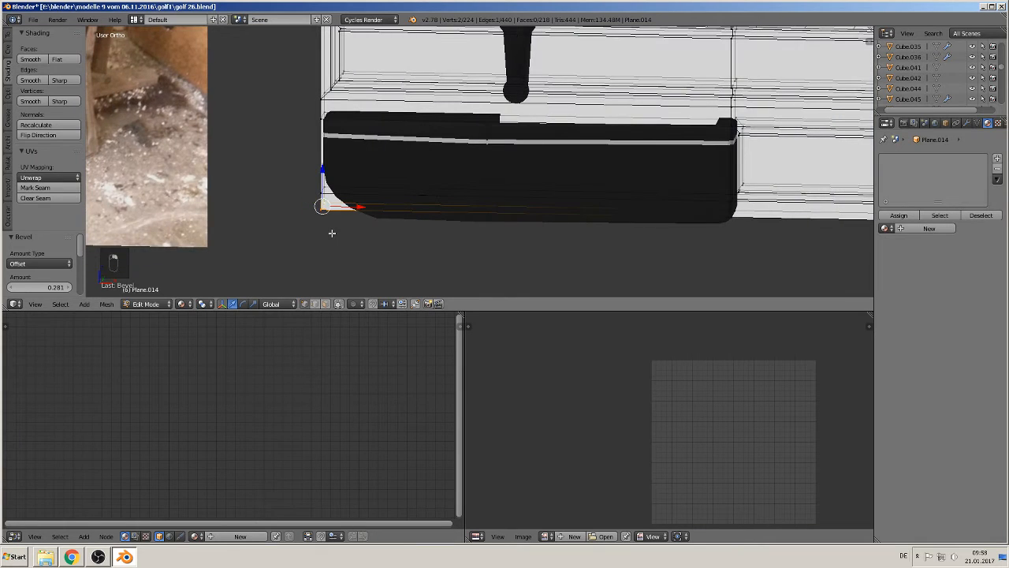
{"action": "key", "text": "ctrl+b"}
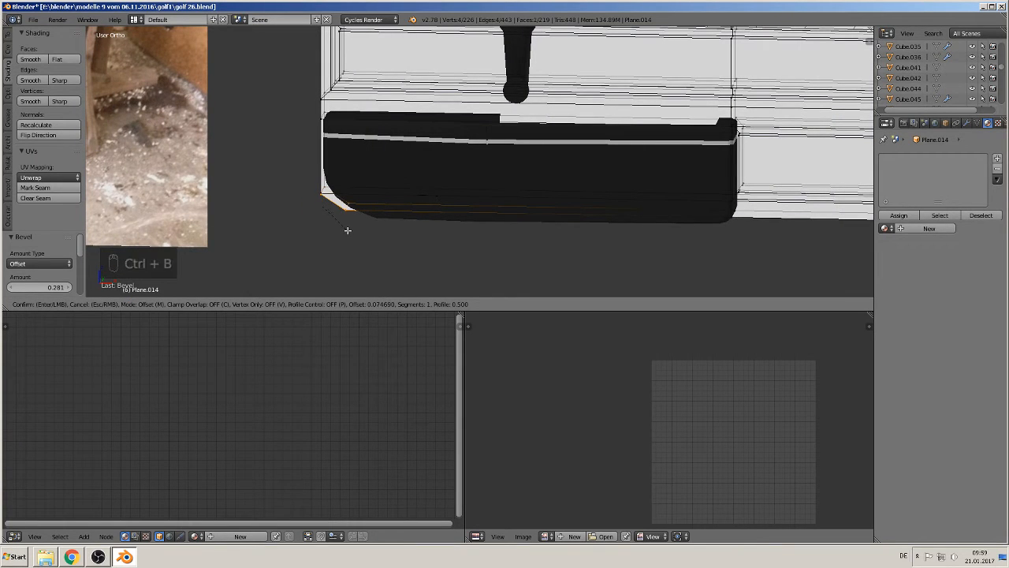
{"action": "scroll", "coordinate": [349, 229], "scroll_direction": "up", "scroll_amount": 2}
{"action": "scroll", "coordinate": [349, 230], "scroll_direction": "up", "scroll_amount": 1}
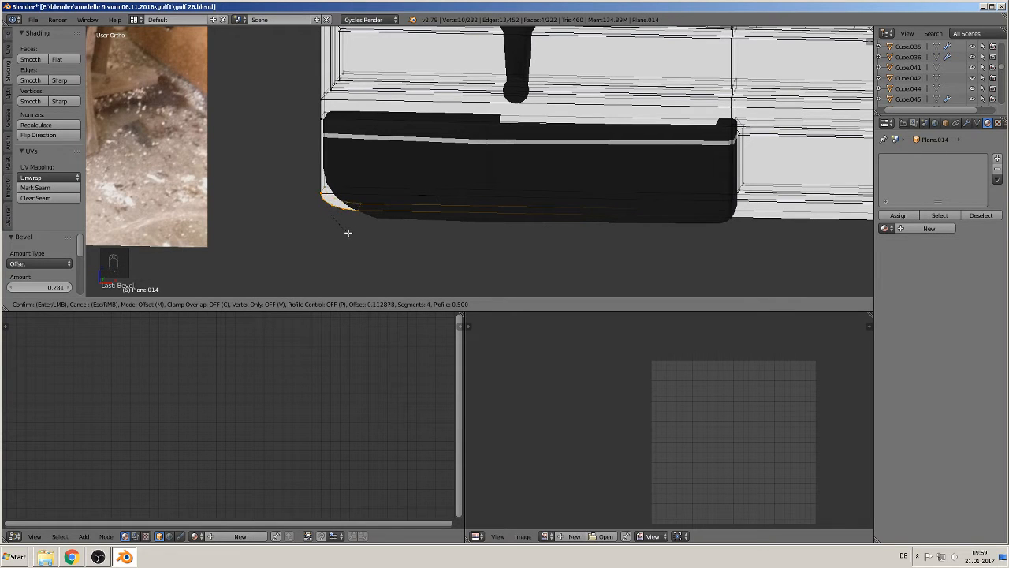
{"action": "left_click", "coordinate": [345, 233]}
Step: Bevel the panel's upper-left corner edge with 3 segments and an offset of about 0.042
{"action": "scroll", "coordinate": [371, 165], "scroll_direction": "down", "scroll_amount": 4}
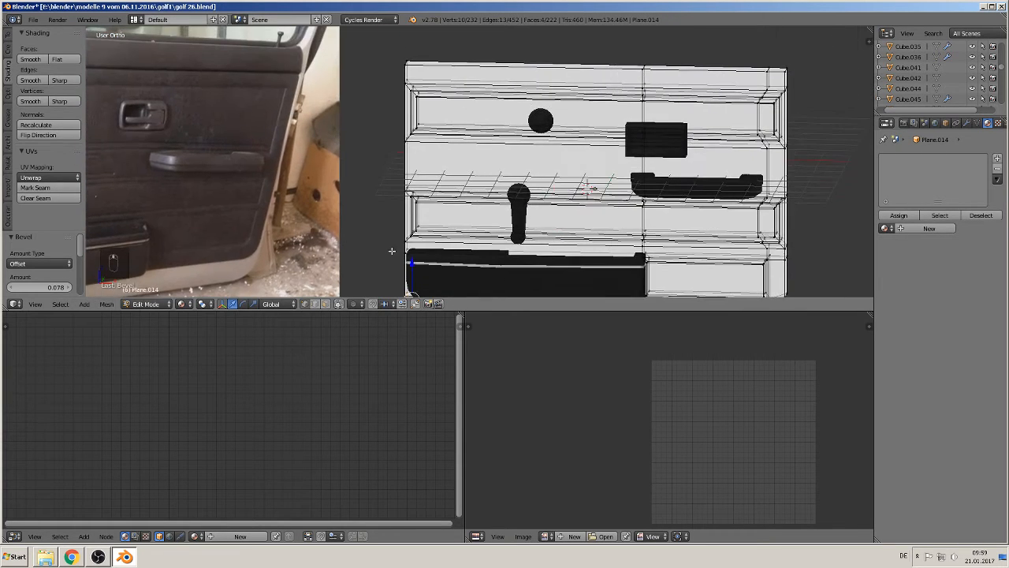
{"action": "middle_click_drag", "start_coordinate": [415, 95], "coordinate": [497, 150]}
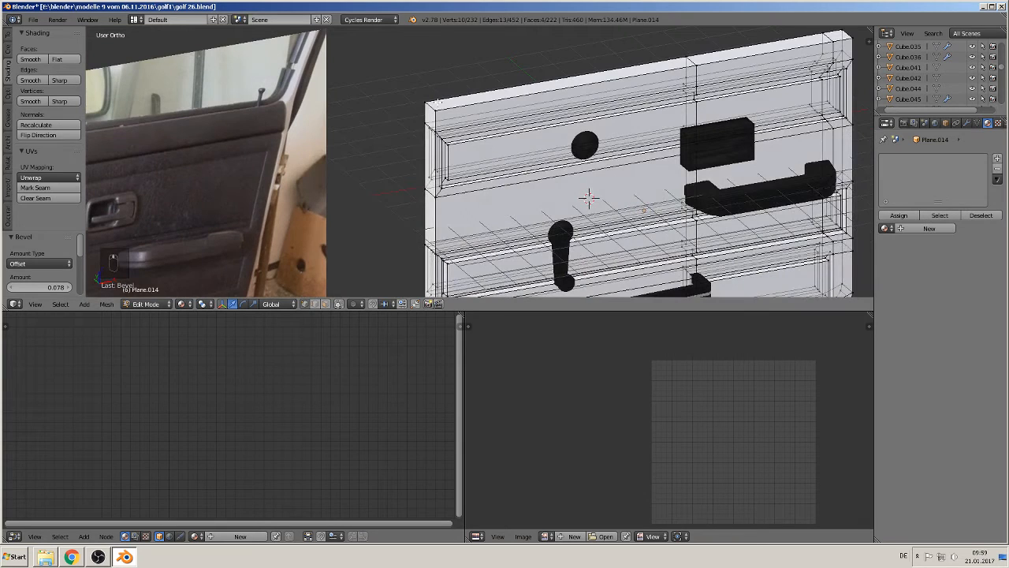
{"action": "right_click", "coordinate": [435, 109]}
{"action": "right_click", "coordinate": [422, 100], "text": "shift"}
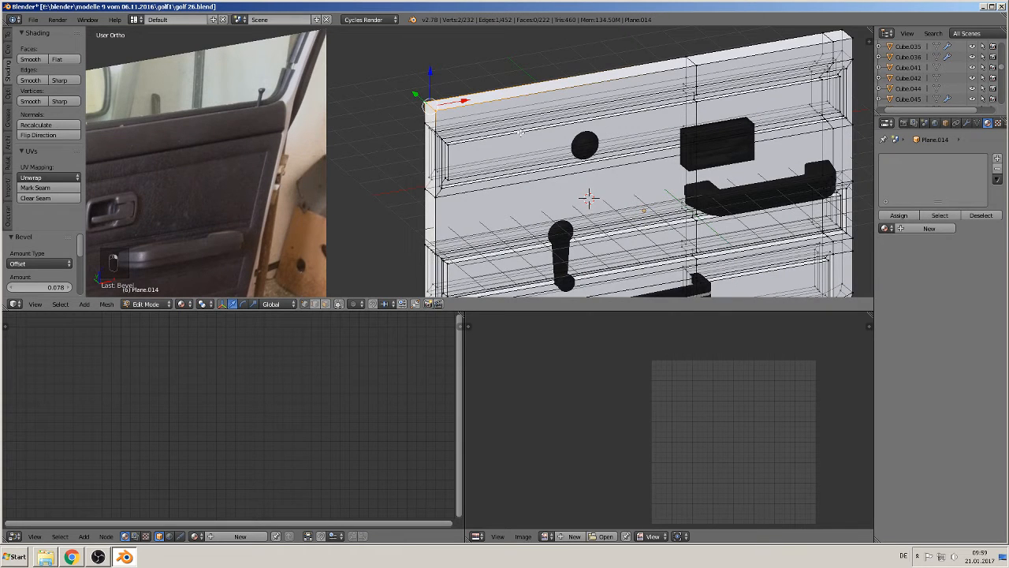
{"action": "middle_click_drag", "start_coordinate": [520, 132], "coordinate": [479, 130]}
{"action": "scroll", "coordinate": [477, 130], "scroll_direction": "up", "scroll_amount": 1}
{"action": "key", "text": "ctrl+b"}
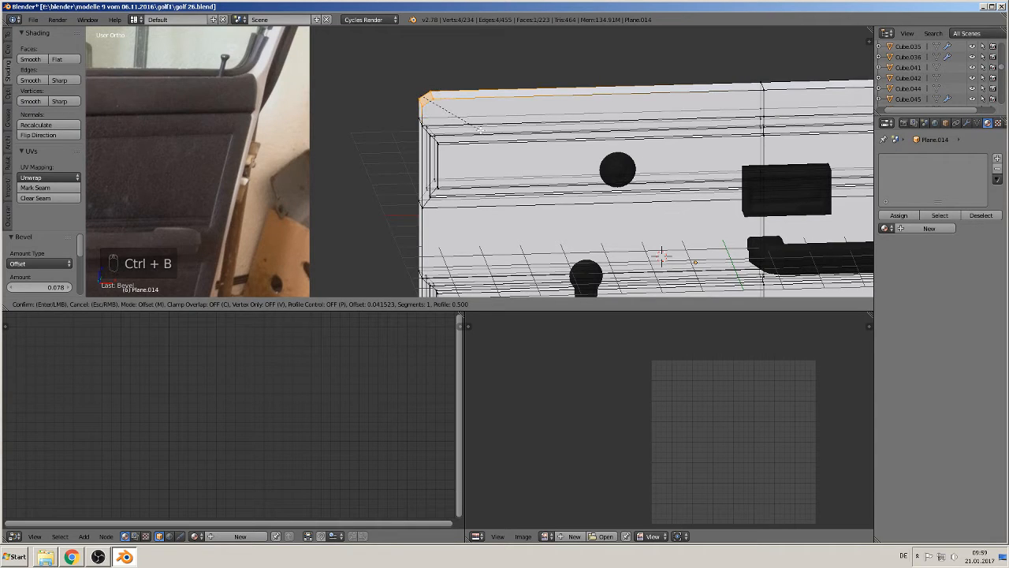
{"action": "scroll", "coordinate": [480, 130], "scroll_direction": "up", "scroll_amount": 1}
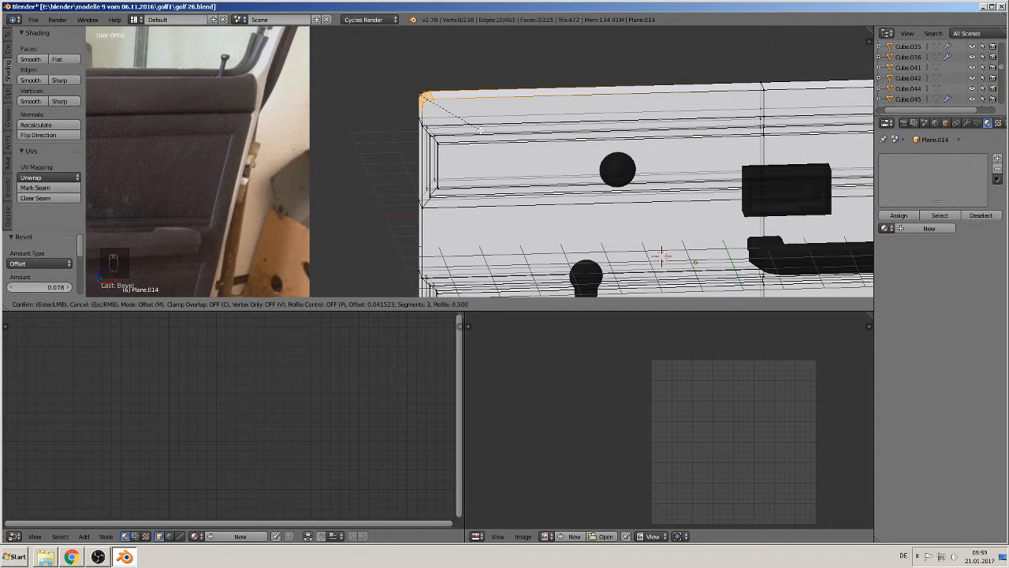
{"action": "left_click", "coordinate": [480, 130]}
{"action": "left_click", "coordinate": [480, 130]}
Step: Bevel the panel's upper-right corner edge with 3 segments and an offset of about 0.039
{"action": "scroll", "coordinate": [544, 98], "scroll_direction": "down", "scroll_amount": 2}
{"action": "middle_click_drag", "start_coordinate": [544, 97], "coordinate": [488, 116]}
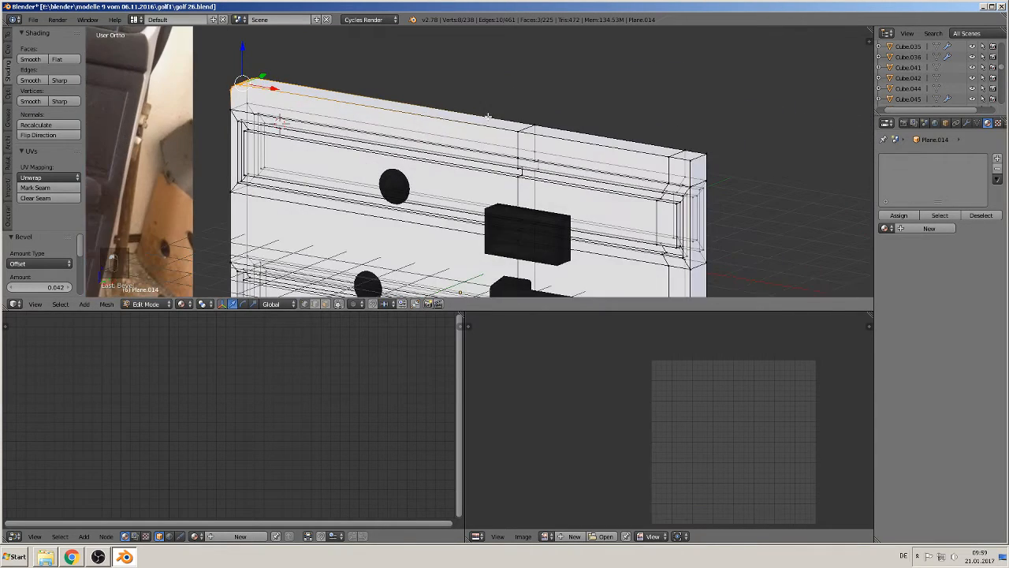
{"action": "right_click", "coordinate": [697, 154]}
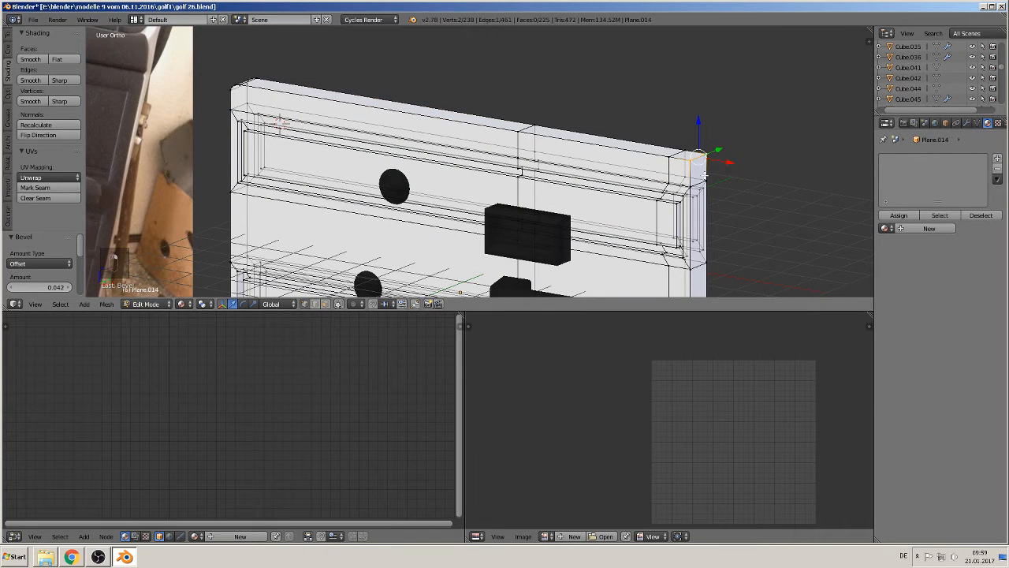
{"action": "key", "text": "ctrl+b"}
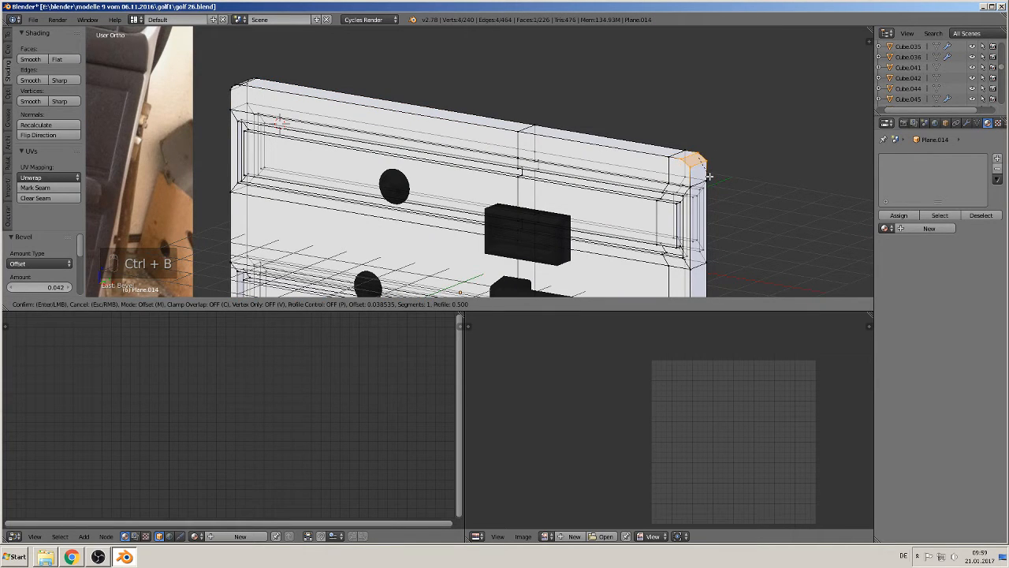
{"action": "scroll", "coordinate": [708, 176], "scroll_direction": "up", "scroll_amount": 2}
{"action": "left_click", "coordinate": [709, 176]}
Step: Examine the rounded door panel against the reference photo from the front, and its solid shape at an angle in Object Mode
{"action": "scroll", "coordinate": [708, 176], "scroll_direction": "down", "scroll_amount": 5}
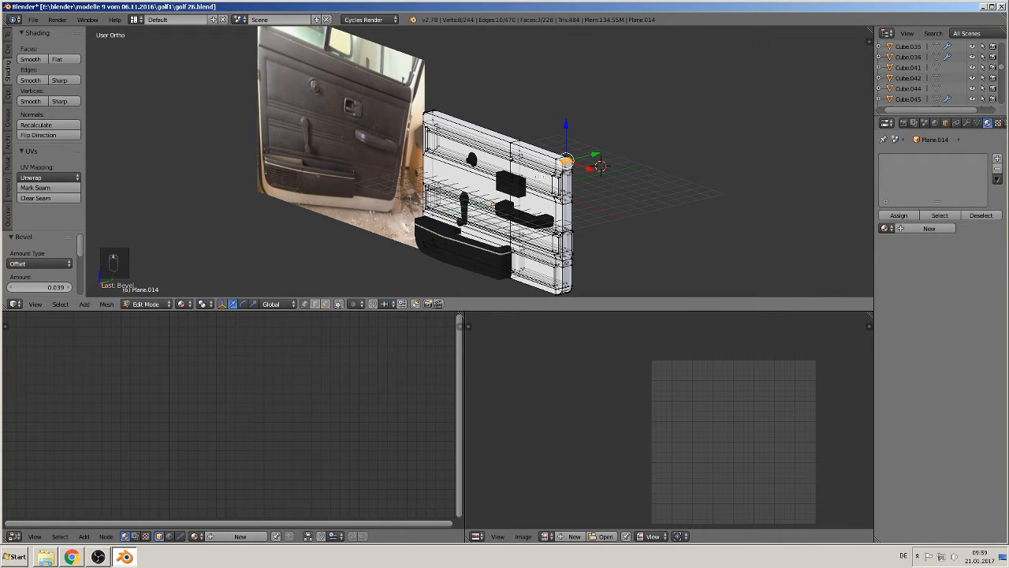
{"action": "key", "text": "KP_1"}
{"action": "scroll", "coordinate": [529, 158], "scroll_direction": "down", "scroll_amount": 2}
{"action": "scroll", "coordinate": [529, 159], "scroll_direction": "up", "scroll_amount": 1}
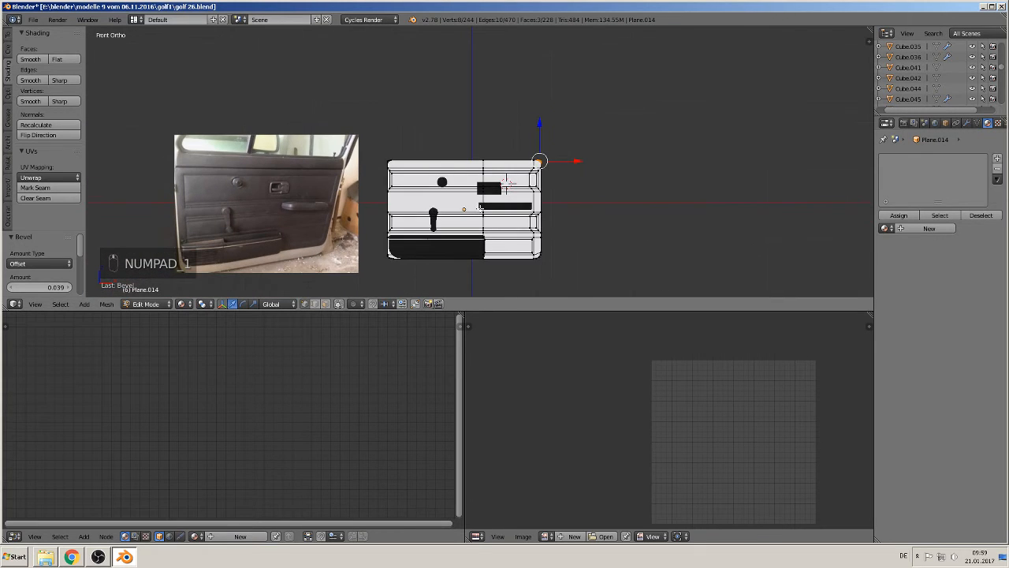
{"action": "key", "text": "Tab"}
{"action": "middle_click_drag", "start_coordinate": [529, 159], "coordinate": [606, 154]}
{"action": "scroll", "coordinate": [601, 128], "scroll_direction": "up", "scroll_amount": 1}
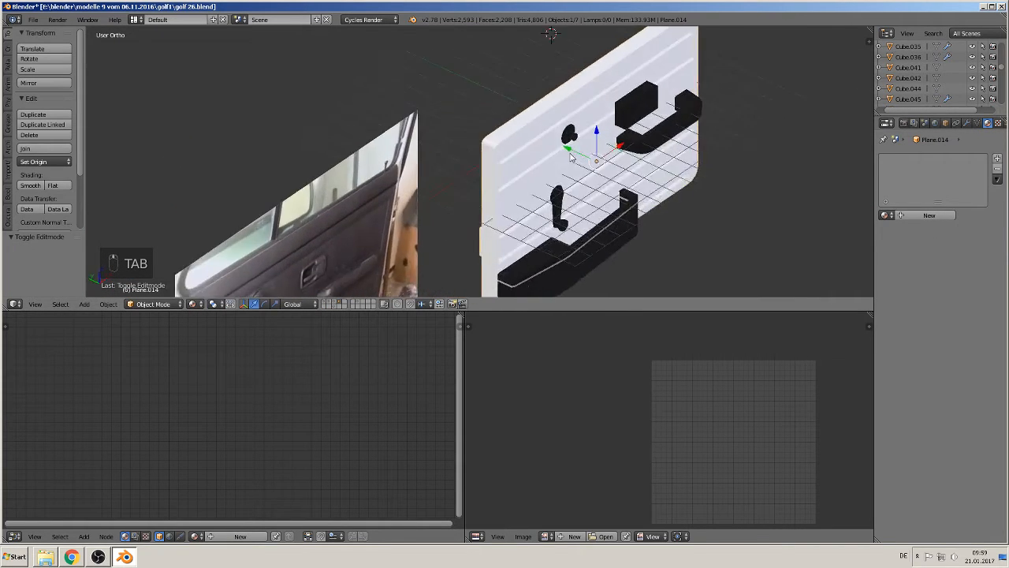
{"action": "scroll", "coordinate": [606, 153], "scroll_direction": "up", "scroll_amount": 1}
Step: Select all vertices on the panel's back side from the top view and flatten them by scaling to 0 along Y
{"action": "key", "text": "KP_7"}
{"action": "key", "text": "Tab"}
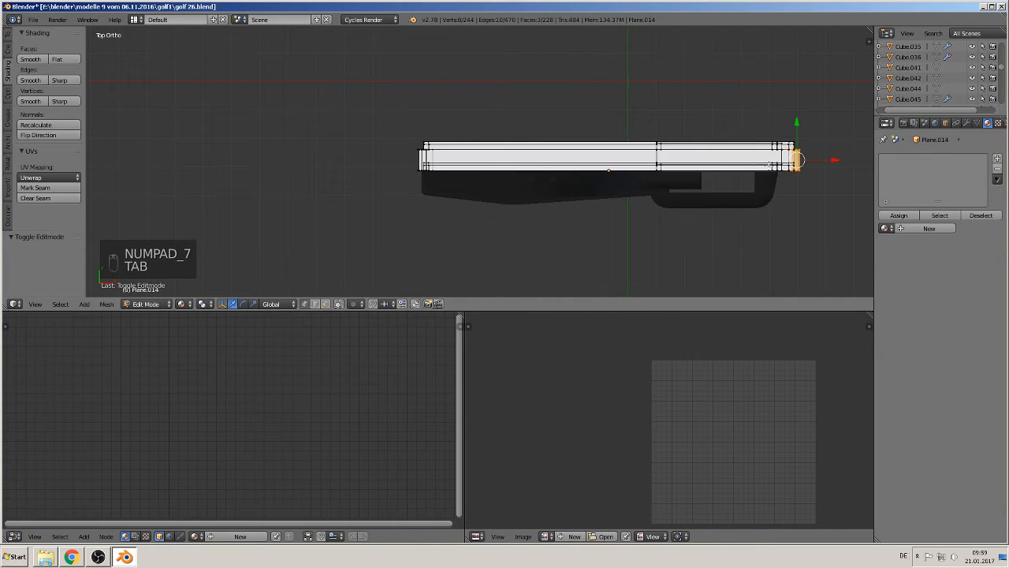
{"action": "middle_click_drag", "start_coordinate": [756, 167], "coordinate": [564, 167], "text": "shift"}
{"action": "key", "text": "a"}
{"action": "key", "text": "a"}
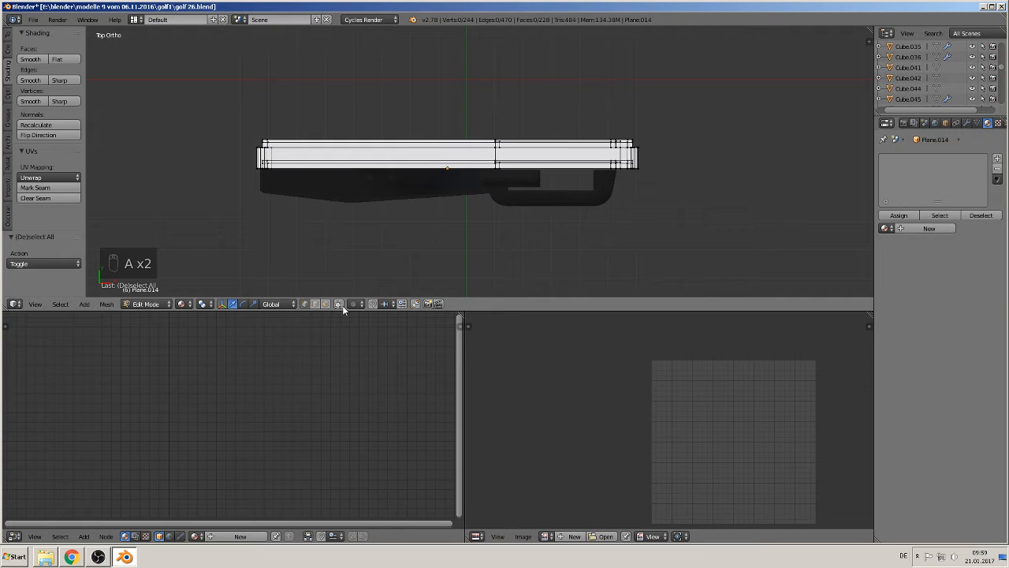
{"action": "key", "text": "b"}
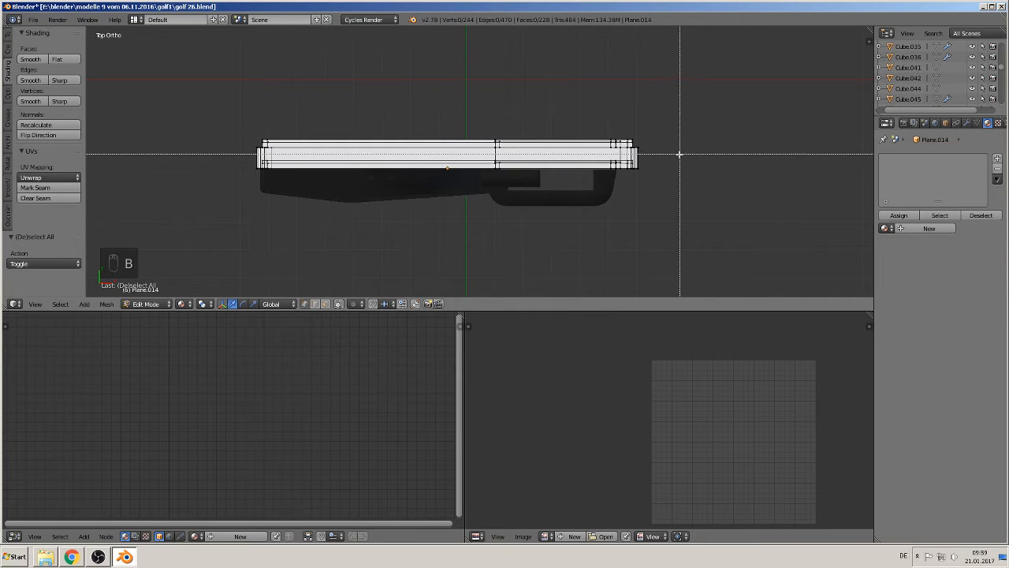
{"action": "left_click_drag", "start_coordinate": [679, 153], "coordinate": [158, 93]}
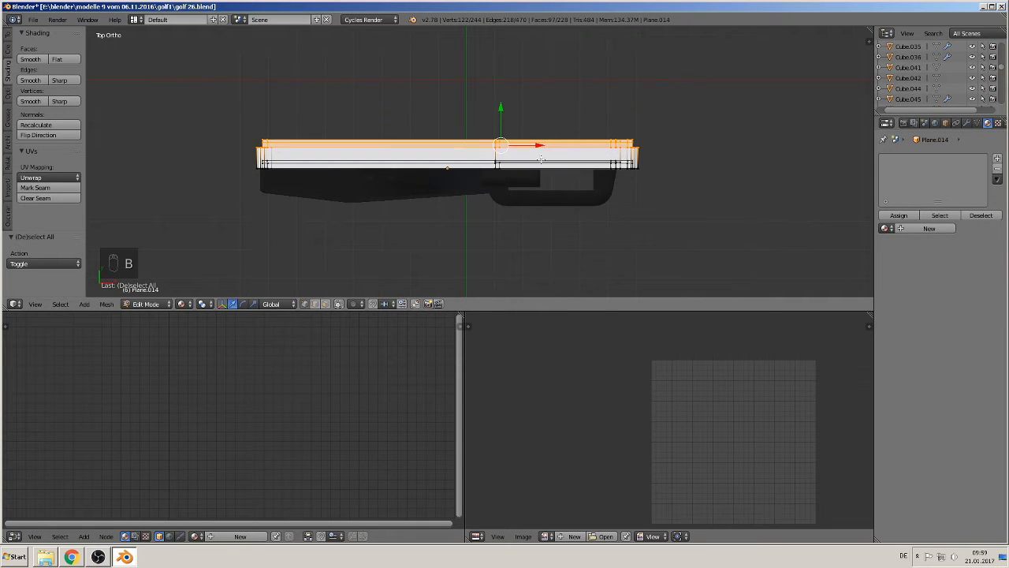
{"action": "key", "text": "s"}
{"action": "key", "text": "y"}
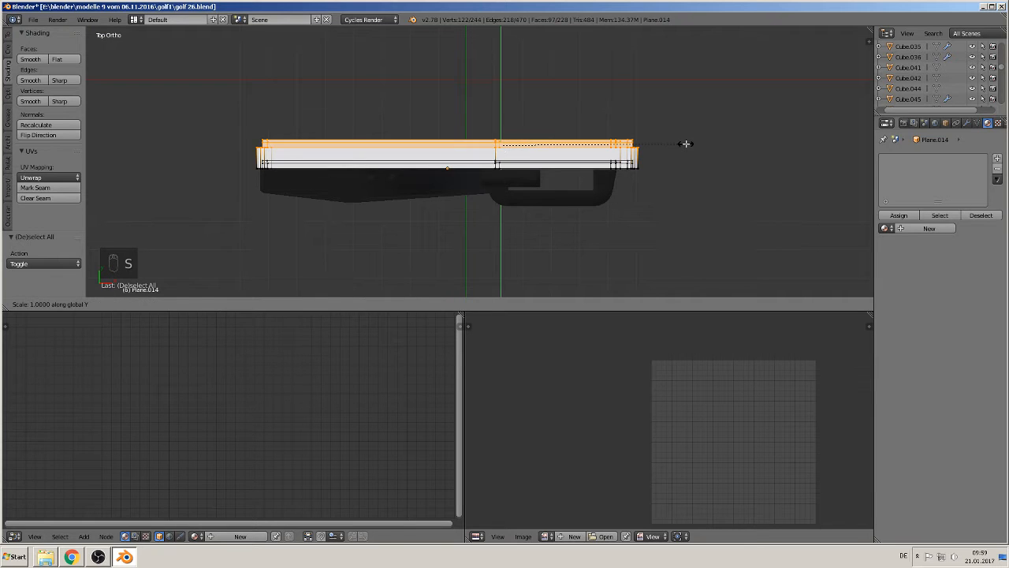
{"action": "left_click", "coordinate": [649, 147]}
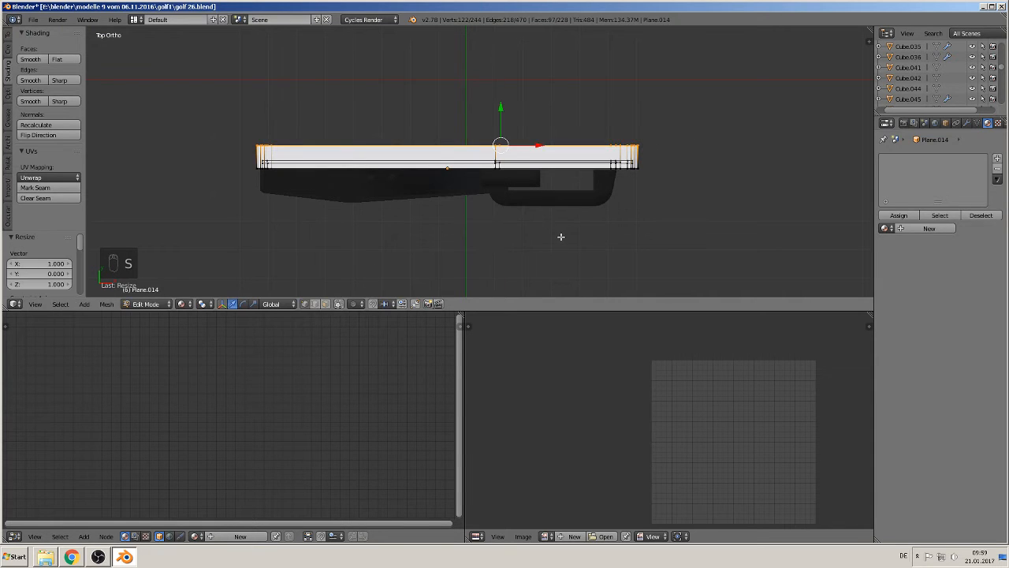
Step: Move the flattened back side about -0.530 along Y to make the door panel thinner
{"action": "key", "text": "Tab"}
{"action": "middle_click_drag", "start_coordinate": [564, 240], "coordinate": [626, 171]}
{"action": "key", "text": "Tab"}
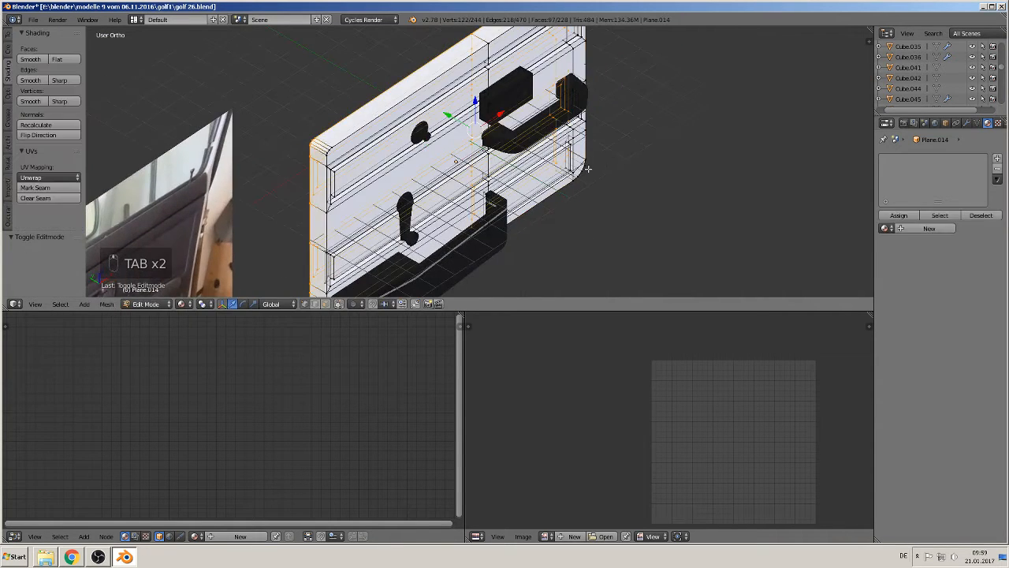
{"action": "scroll", "coordinate": [482, 175], "scroll_direction": "down", "scroll_amount": 1}
{"action": "left_click_drag", "start_coordinate": [447, 118], "coordinate": [456, 123]}
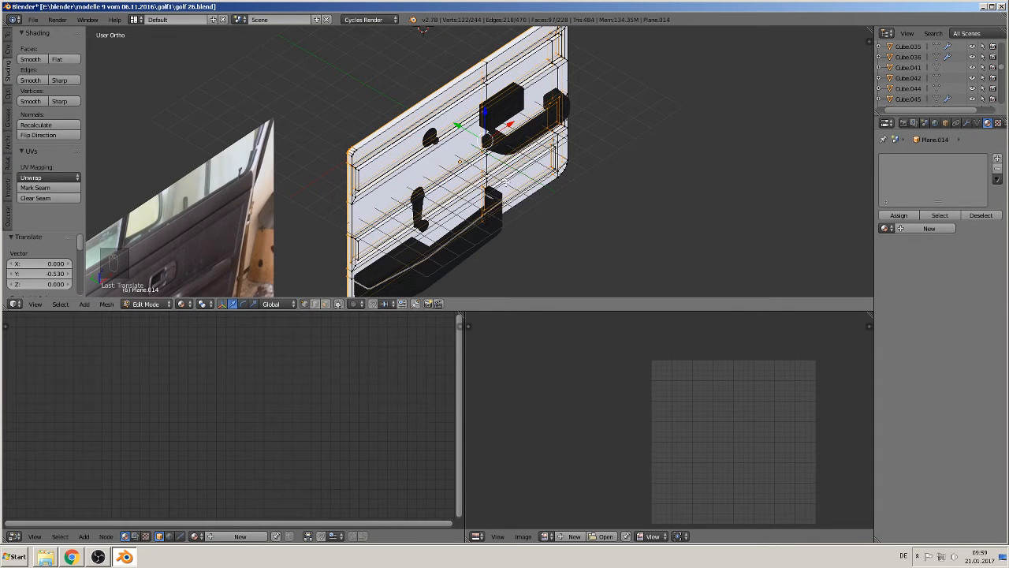
Step: Give the door panel the existing material black leather seats
{"action": "key", "text": "Tab"}
{"action": "middle_click_drag", "start_coordinate": [458, 124], "coordinate": [348, 111]}
{"action": "scroll", "coordinate": [572, 197], "scroll_direction": "up", "scroll_amount": 7}
{"action": "scroll", "coordinate": [733, 201], "scroll_direction": "down", "scroll_amount": 6}
{"action": "scroll", "coordinate": [348, 109], "scroll_direction": "down", "scroll_amount": 3}
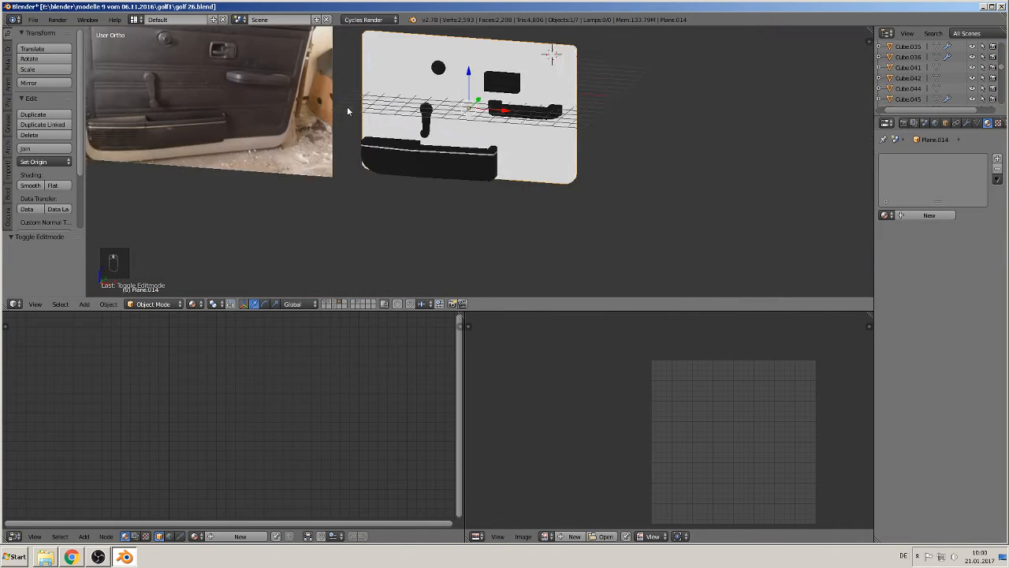
{"action": "scroll", "coordinate": [347, 110], "scroll_direction": "up", "scroll_amount": 2}
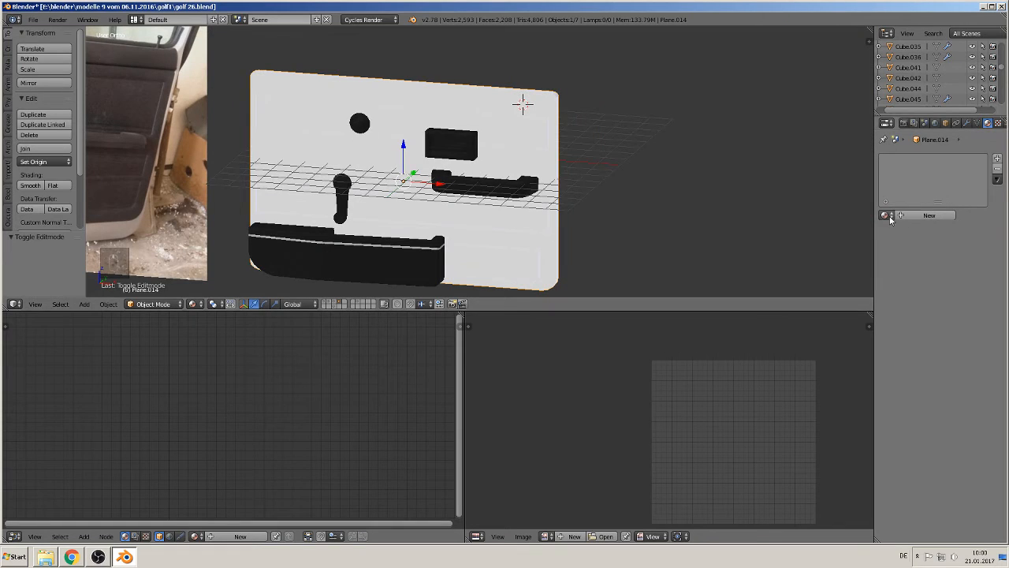
{"action": "left_click", "coordinate": [889, 216]}
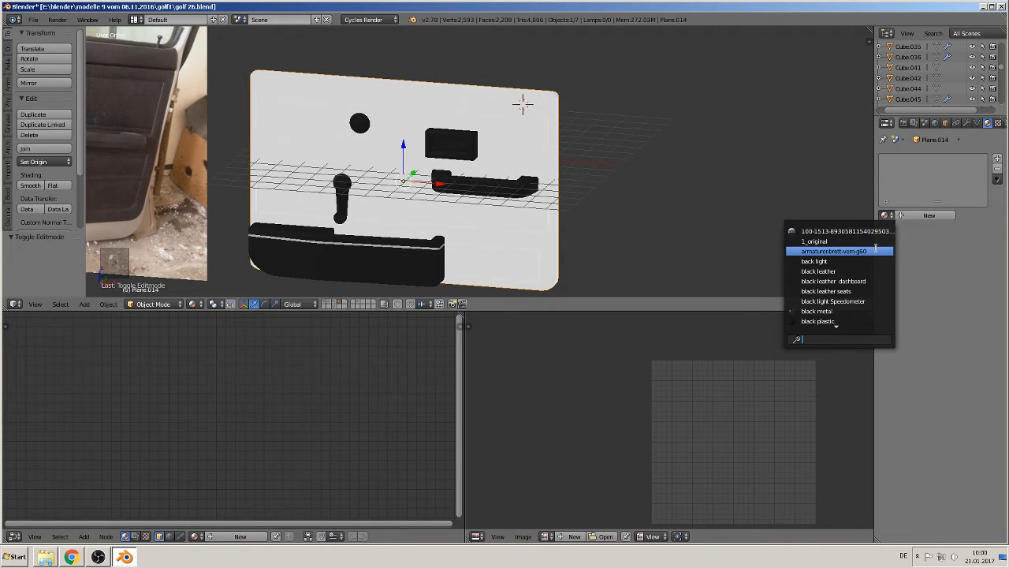
{"action": "type", "text": "bla"}
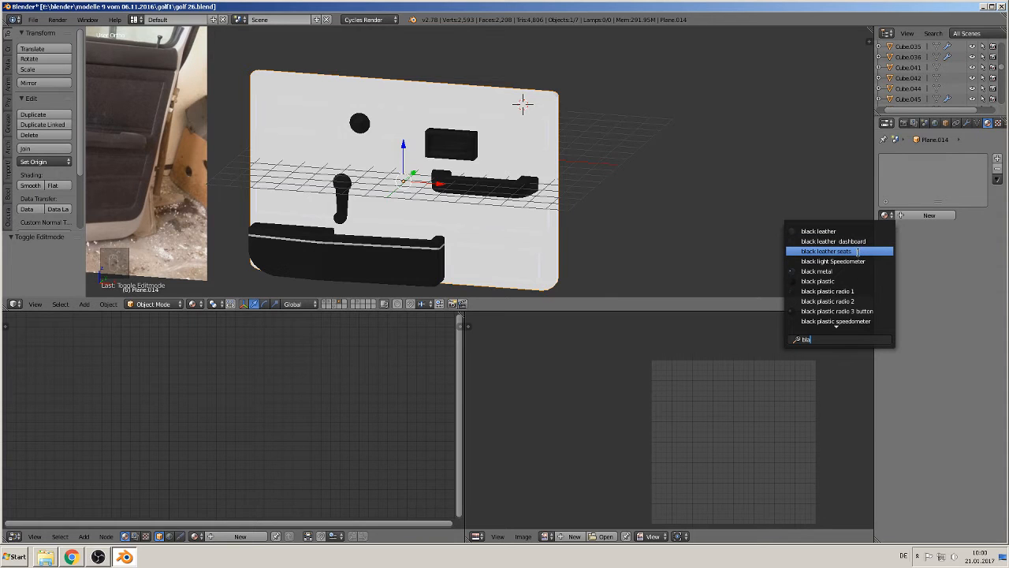
{"action": "left_click", "coordinate": [857, 252]}
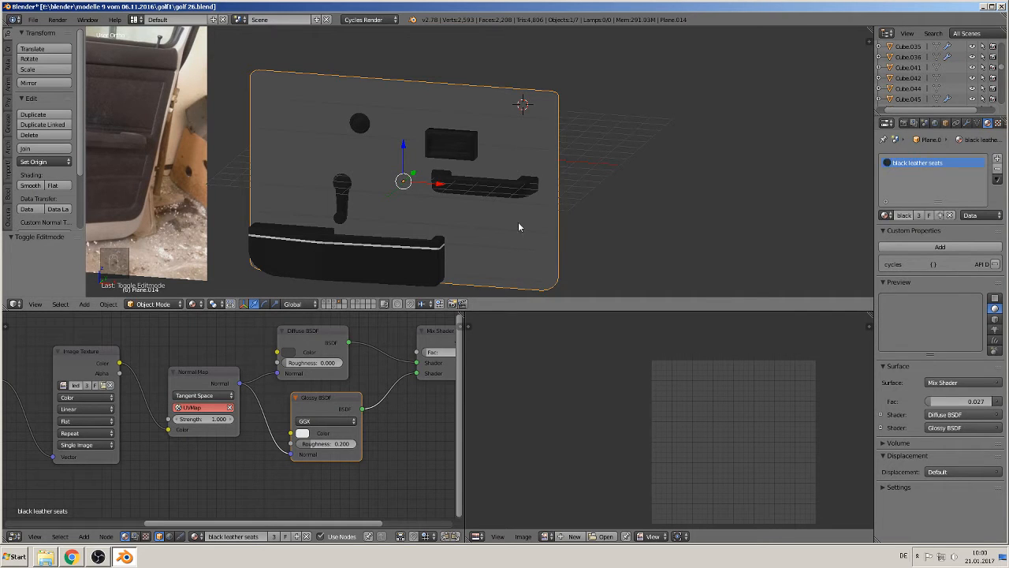
Step: Mark the selected back edges of the door panel as UV seams and select the lower border edge
{"action": "key", "text": "KP_1"}
{"action": "middle_click_drag", "start_coordinate": [443, 172], "coordinate": [336, 140]}
{"action": "key", "text": "Tab"}
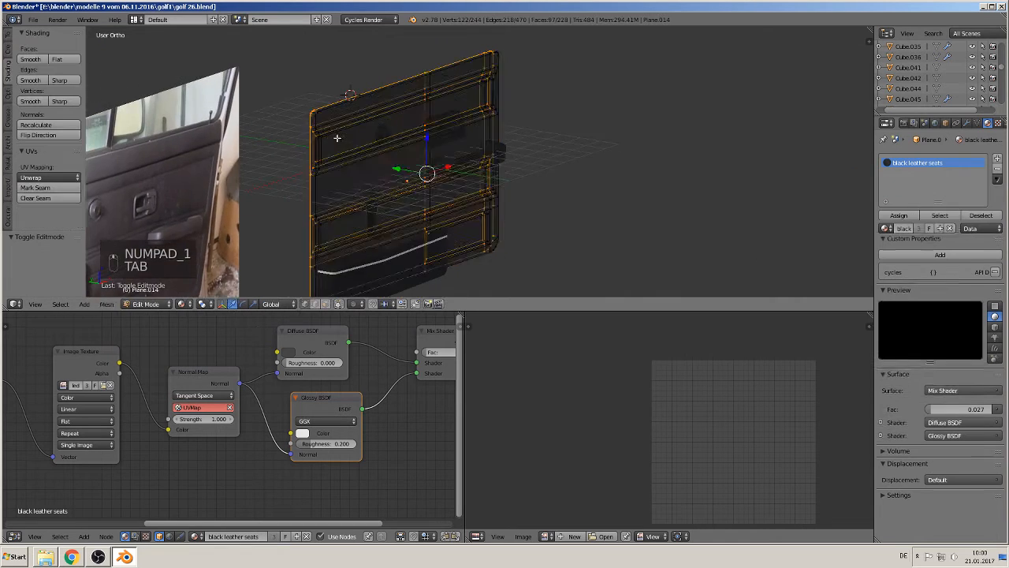
{"action": "scroll", "coordinate": [283, 119], "scroll_direction": "up", "scroll_amount": 3}
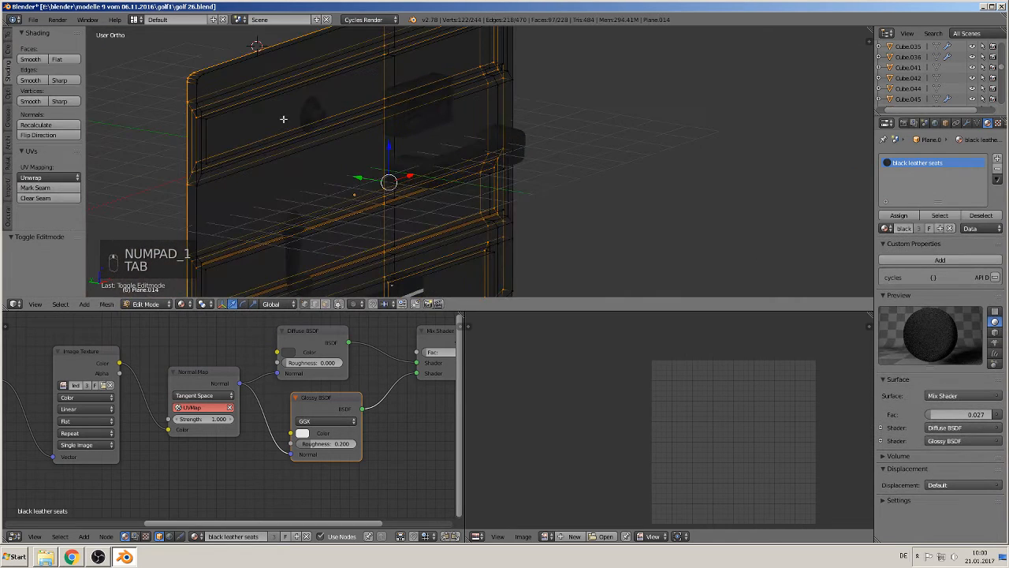
{"action": "left_click", "coordinate": [35, 187]}
{"action": "middle_click_drag", "start_coordinate": [189, 125], "coordinate": [169, 214], "text": "shift"}
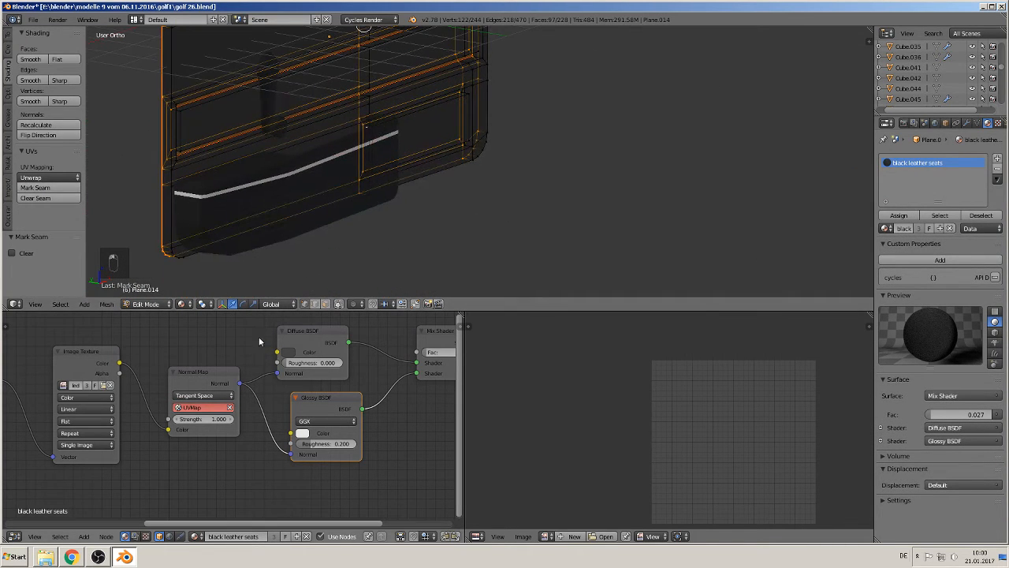
{"action": "middle_click_drag", "start_coordinate": [211, 268], "coordinate": [186, 206]}
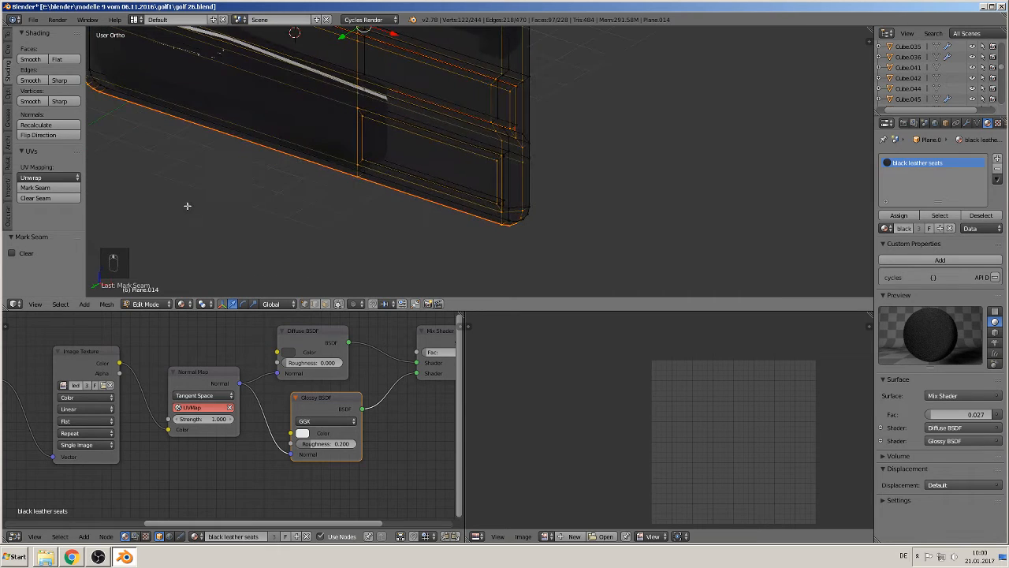
{"action": "right_click", "coordinate": [355, 171]}
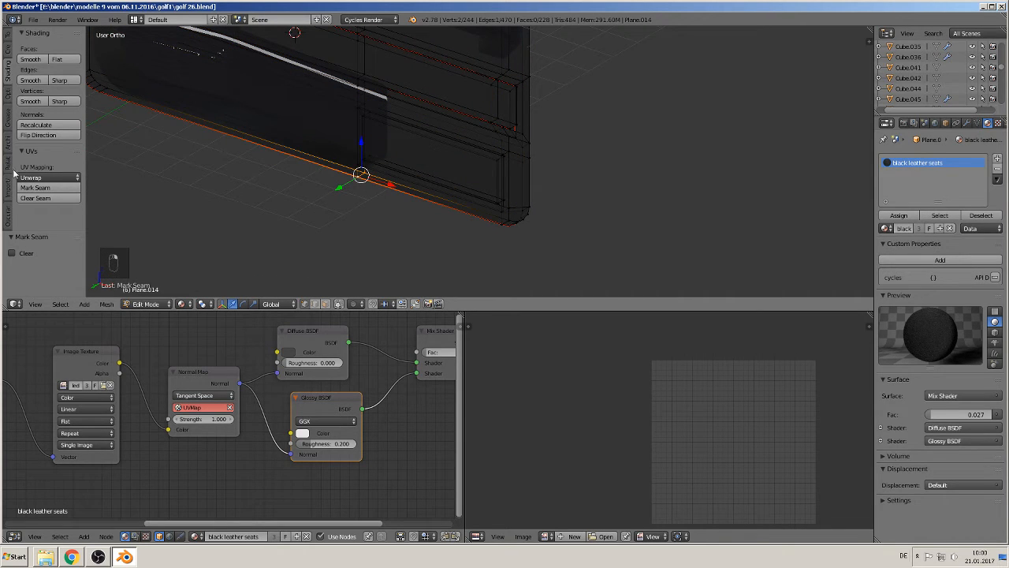
{"action": "middle_click_drag", "start_coordinate": [273, 161], "coordinate": [259, 191]}
Step: Select the whole door panel mesh, unwrap it and assign the black leather seats material to all its faces
{"action": "key", "text": "Tab"}
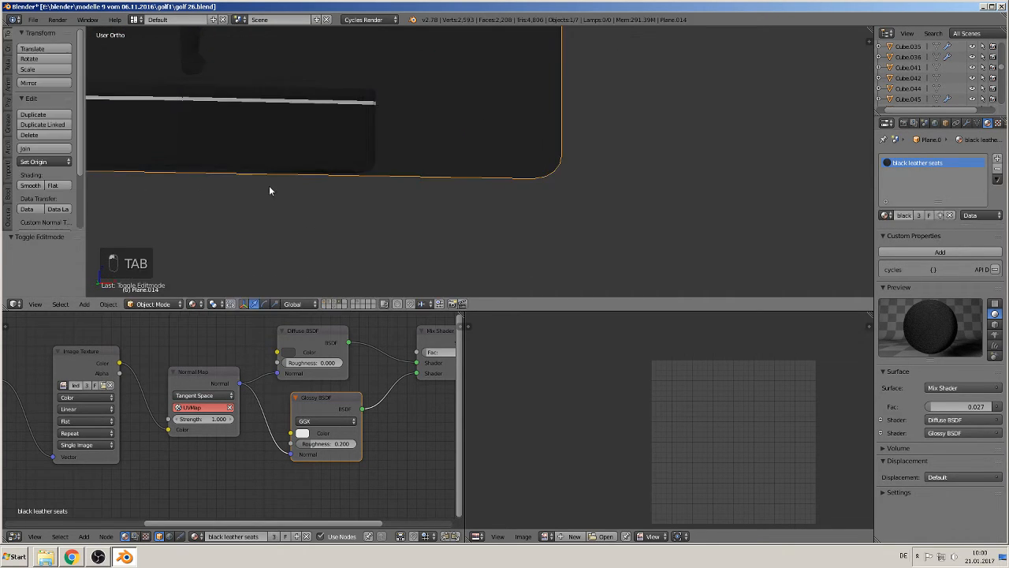
{"action": "key", "text": "Tab"}
{"action": "key", "text": "Tab"}
{"action": "key", "text": "a"}
{"action": "key", "text": "a"}
{"action": "key", "text": "a"}
{"action": "key", "text": "a"}
{"action": "key", "text": "a"}
{"action": "key", "text": "a"}
{"action": "key", "text": "u"}
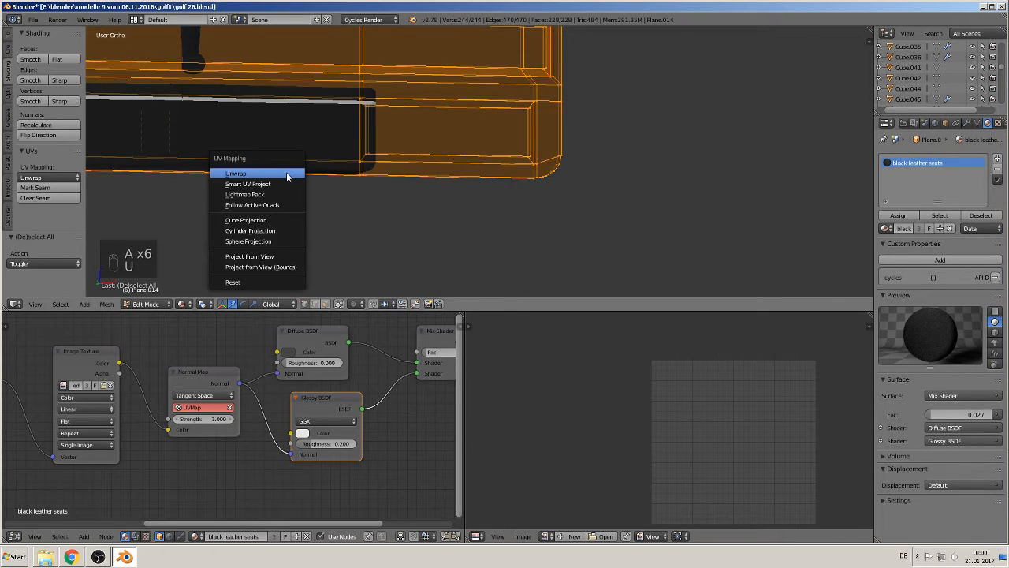
{"action": "left_click", "coordinate": [287, 173]}
{"action": "scroll", "coordinate": [618, 219], "scroll_direction": "down", "scroll_amount": 2}
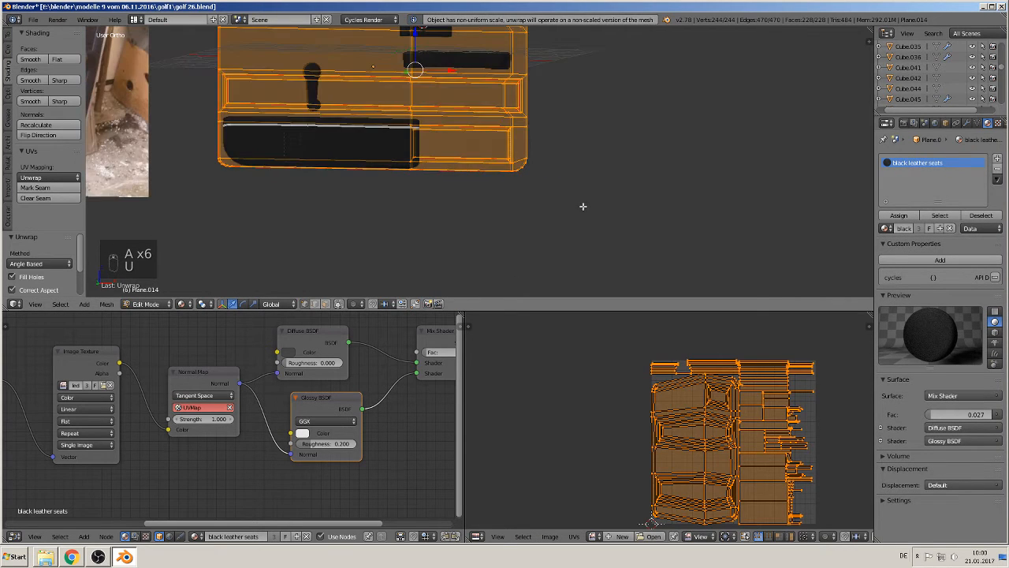
{"action": "left_click", "coordinate": [898, 215]}
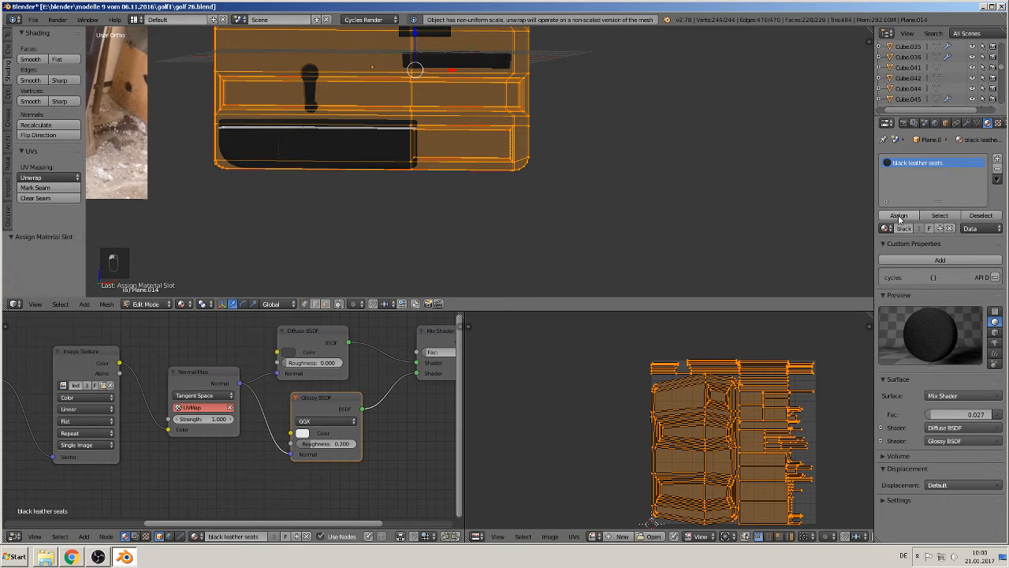
{"action": "key", "text": "Tab"}
Step: Examine the leather grain on the door panel up close and compare the whole panel with the reference photo
{"action": "middle_click_drag", "start_coordinate": [454, 131], "coordinate": [513, 243], "text": "shift"}
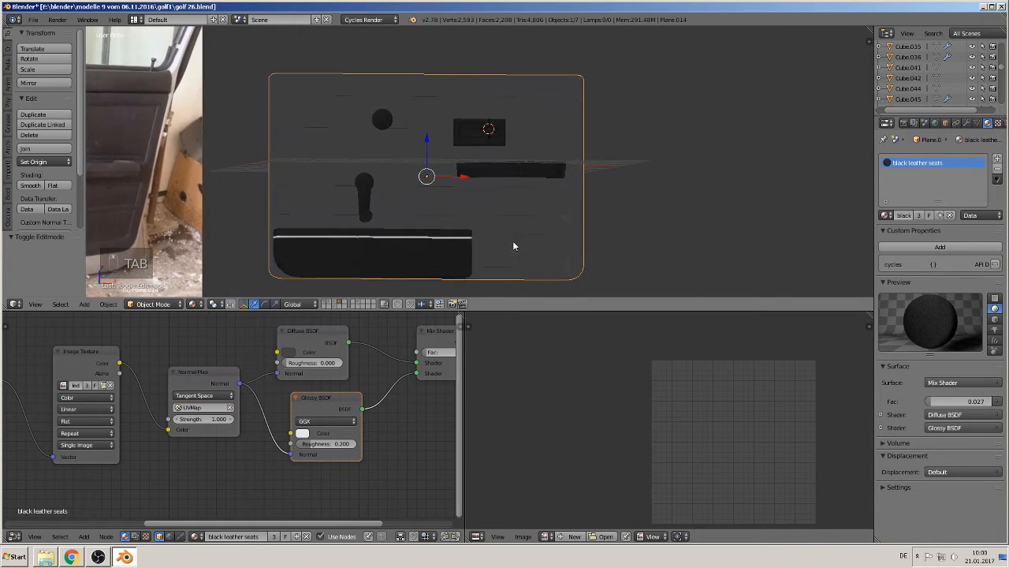
{"action": "scroll", "coordinate": [497, 230], "scroll_direction": "up", "scroll_amount": 4}
{"action": "scroll", "coordinate": [570, 244], "scroll_direction": "up", "scroll_amount": 3}
{"action": "scroll", "coordinate": [473, 244], "scroll_direction": "up", "scroll_amount": 5}
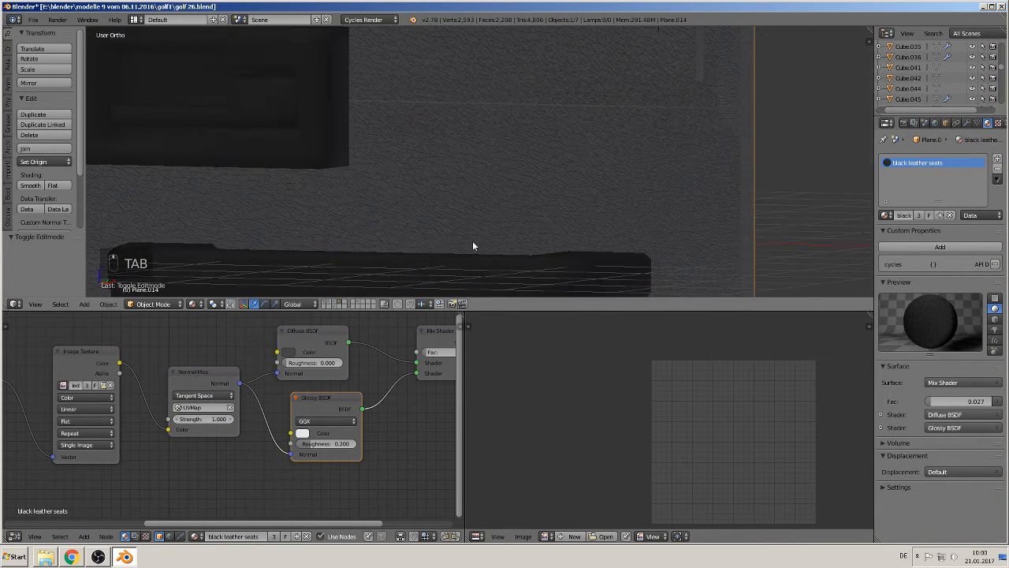
{"action": "scroll", "coordinate": [443, 256], "scroll_direction": "down", "scroll_amount": 6}
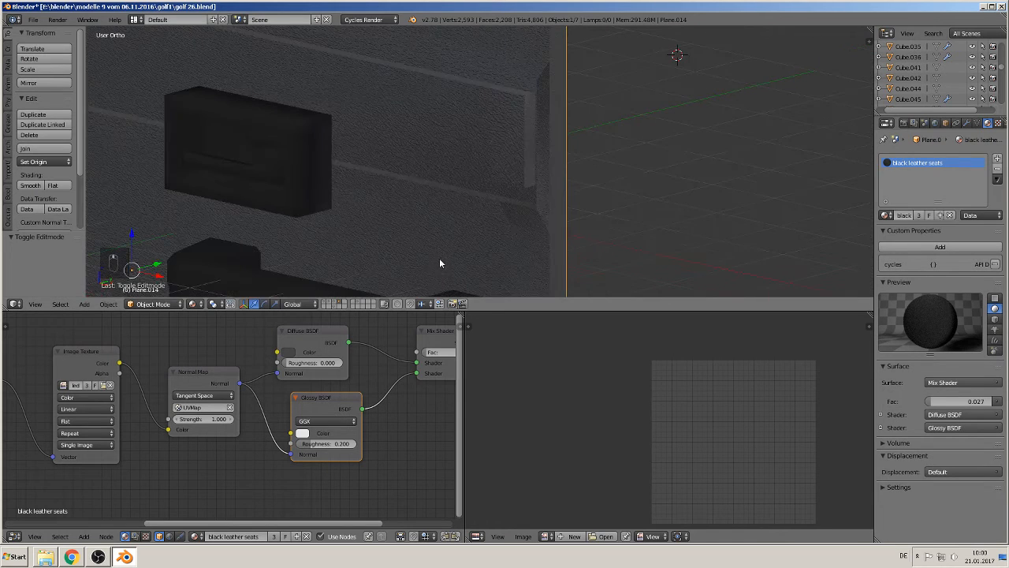
{"action": "scroll", "coordinate": [430, 253], "scroll_direction": "down", "scroll_amount": 3}
{"action": "middle_click_drag", "start_coordinate": [429, 245], "coordinate": [500, 232]}
{"action": "scroll", "coordinate": [502, 234], "scroll_direction": "down", "scroll_amount": 3}
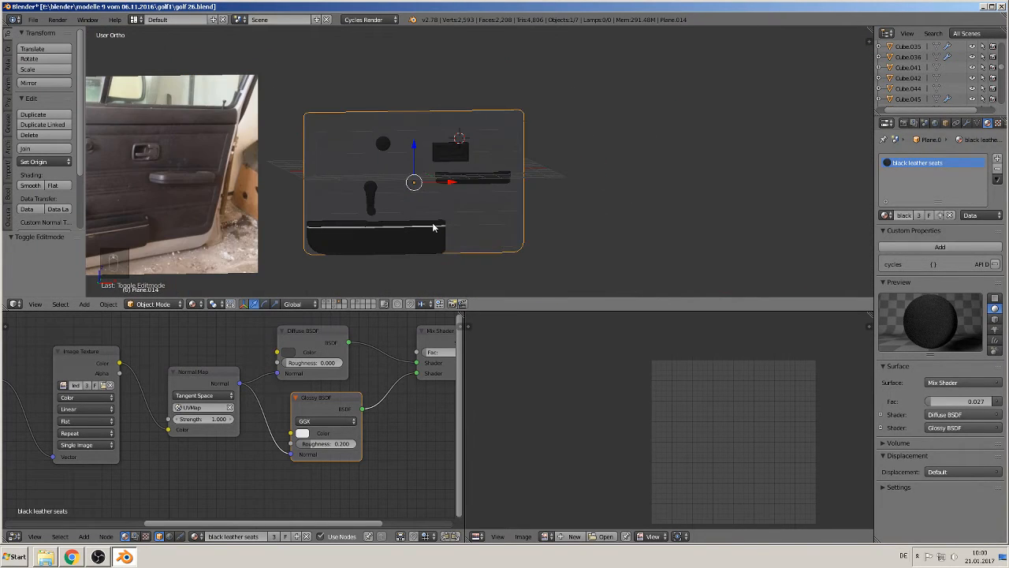
{"action": "scroll", "coordinate": [400, 206], "scroll_direction": "up", "scroll_amount": 2}
{"action": "middle_click_drag", "start_coordinate": [402, 241], "coordinate": [465, 166]}
{"action": "scroll", "coordinate": [465, 165], "scroll_direction": "up", "scroll_amount": 4}
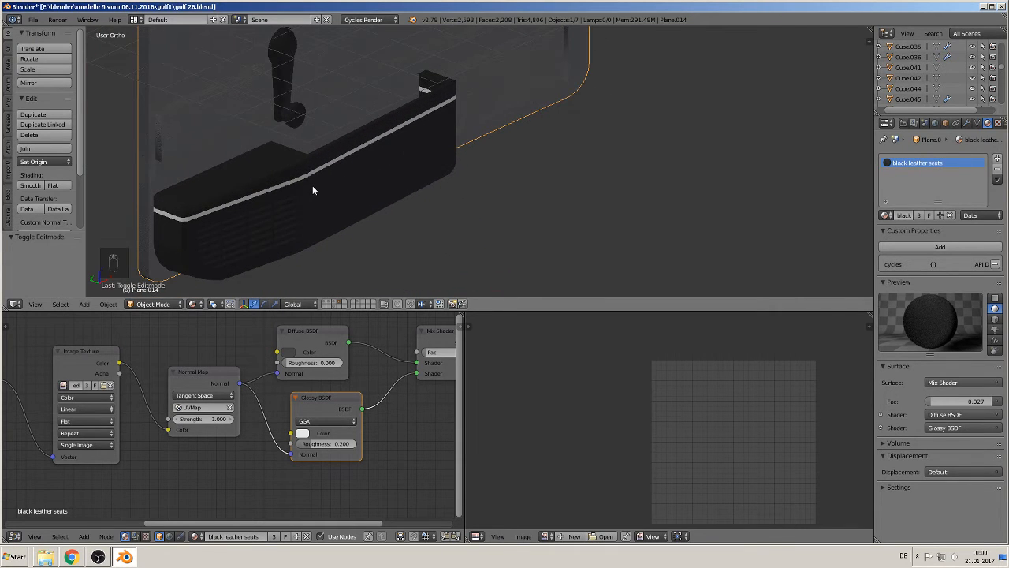
Step: Join the storage pocket, window crank, armrest, door handle recess and round knob with the door panel into one object
{"action": "right_click", "coordinate": [313, 190]}
{"action": "right_click", "coordinate": [296, 111], "text": "shift"}
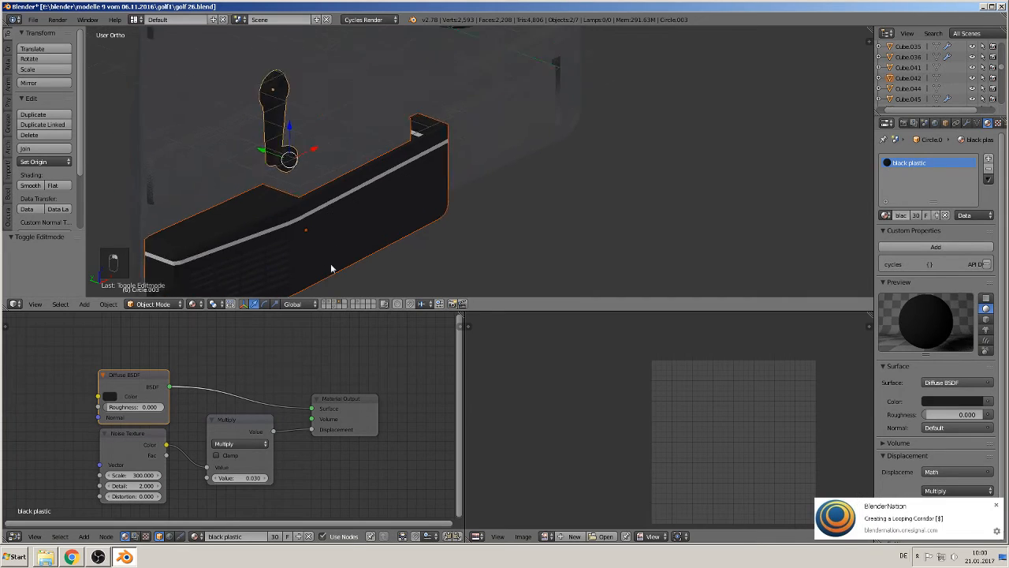
{"action": "middle_click_drag", "start_coordinate": [331, 263], "coordinate": [281, 339], "text": "shift"}
{"action": "middle_click_drag", "start_coordinate": [422, 171], "coordinate": [334, 248], "text": "shift"}
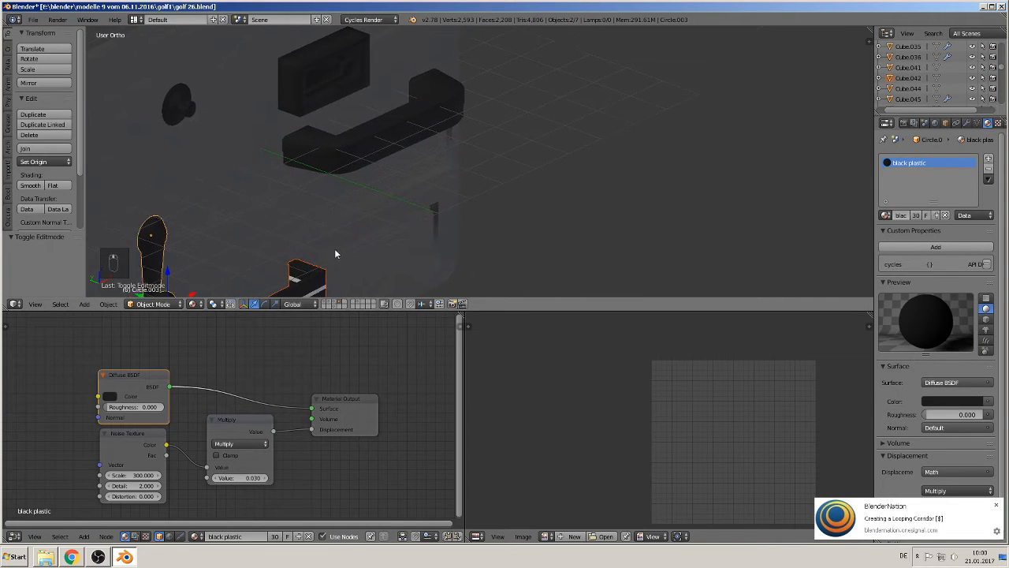
{"action": "right_click", "coordinate": [309, 143], "text": "shift"}
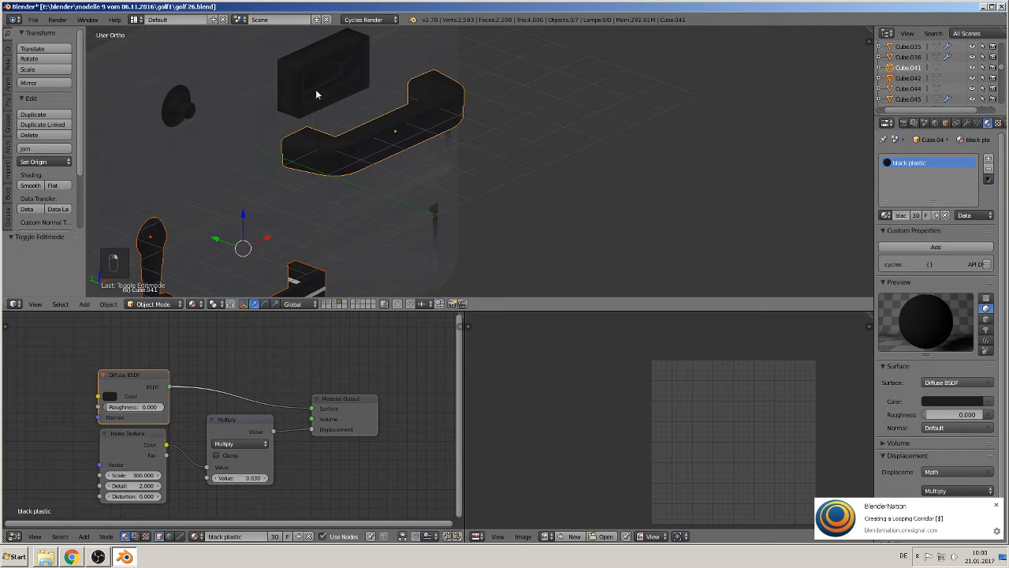
{"action": "right_click", "coordinate": [315, 89], "text": "shift"}
{"action": "right_click", "coordinate": [183, 115], "text": "shift"}
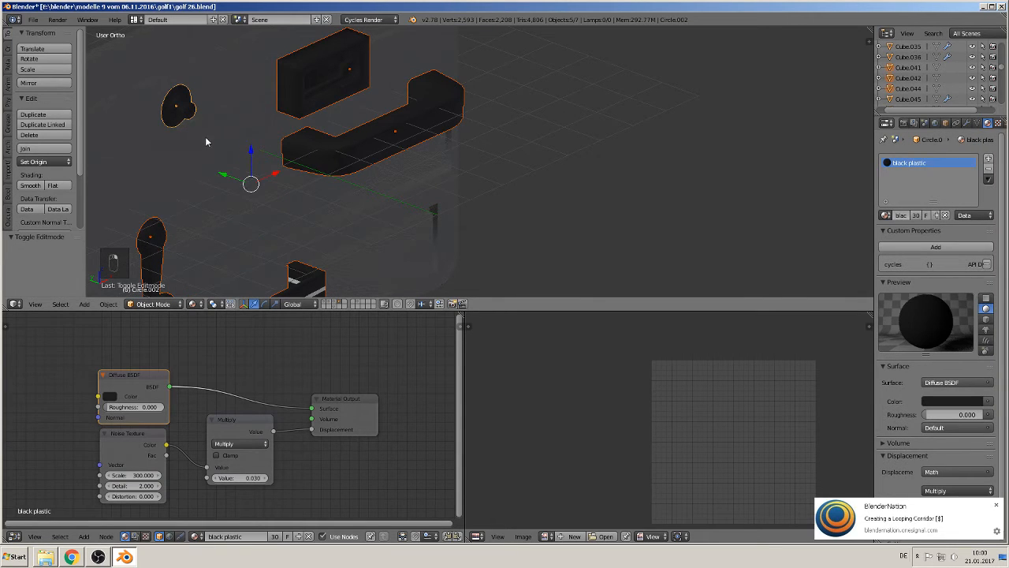
{"action": "scroll", "coordinate": [206, 136], "scroll_direction": "down", "scroll_amount": 2, "text": "shift"}
{"action": "scroll", "coordinate": [216, 138], "scroll_direction": "down", "scroll_amount": 3}
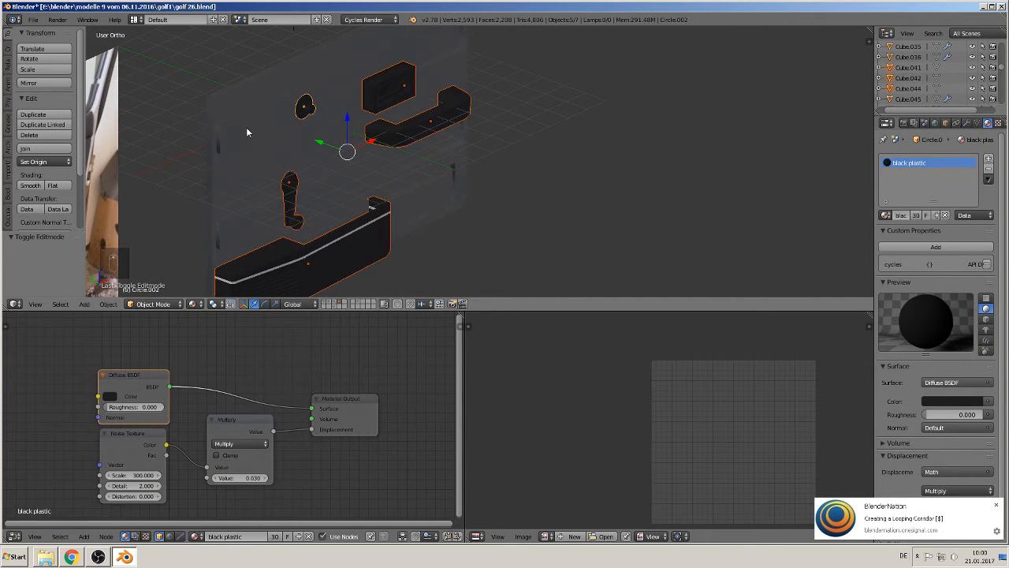
{"action": "right_click", "coordinate": [247, 132], "text": "shift"}
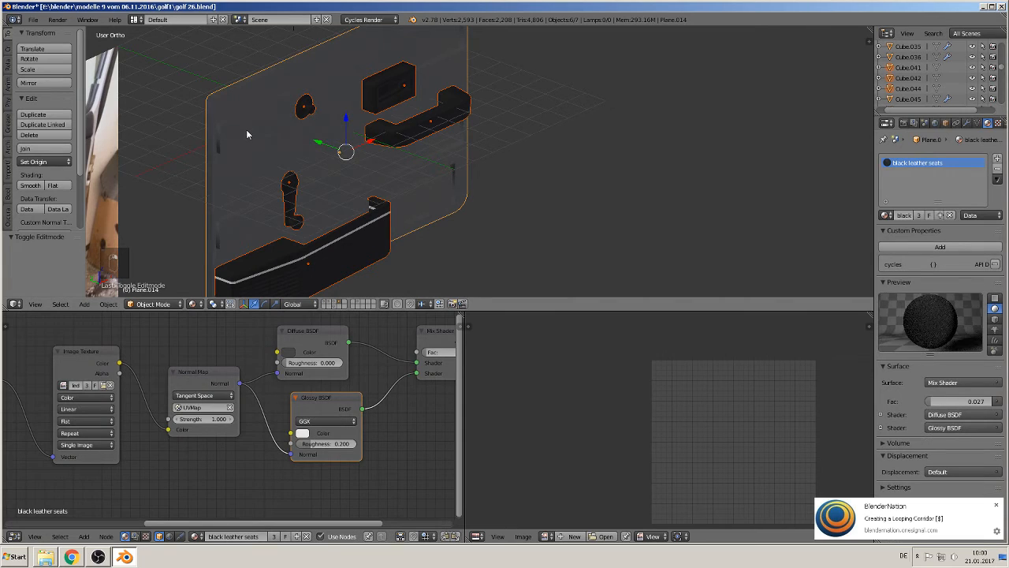
{"action": "left_click", "coordinate": [36, 148]}
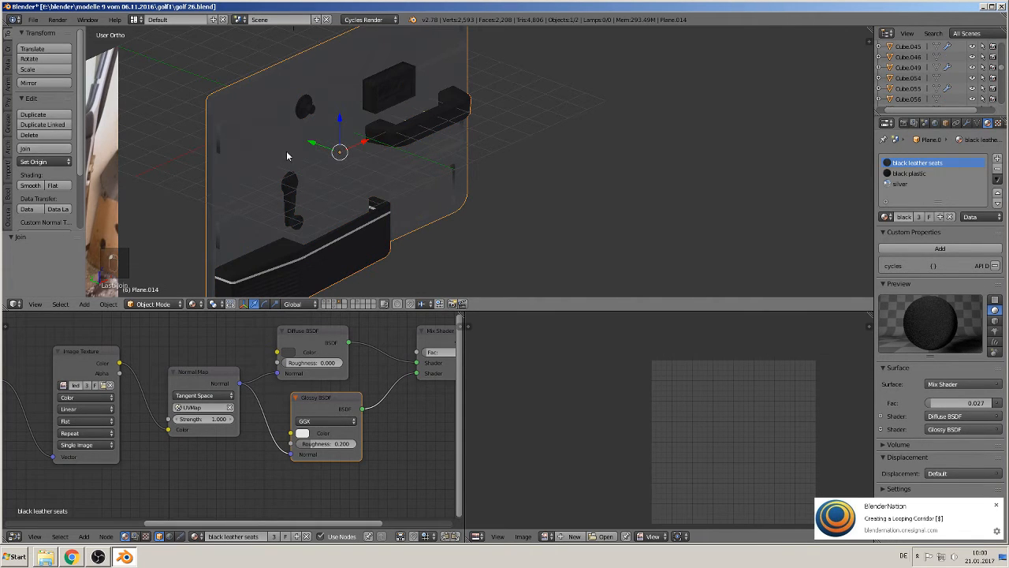
Step: Move the joined door panel about -1.874 along Y, away from the reference photo
{"action": "middle_click_drag", "start_coordinate": [373, 143], "coordinate": [275, 159]}
{"action": "left_click_drag", "start_coordinate": [336, 143], "coordinate": [271, 142]}
{"action": "scroll", "coordinate": [308, 145], "scroll_direction": "down", "scroll_amount": 3}
{"action": "middle_click_drag", "start_coordinate": [340, 147], "coordinate": [440, 153]}
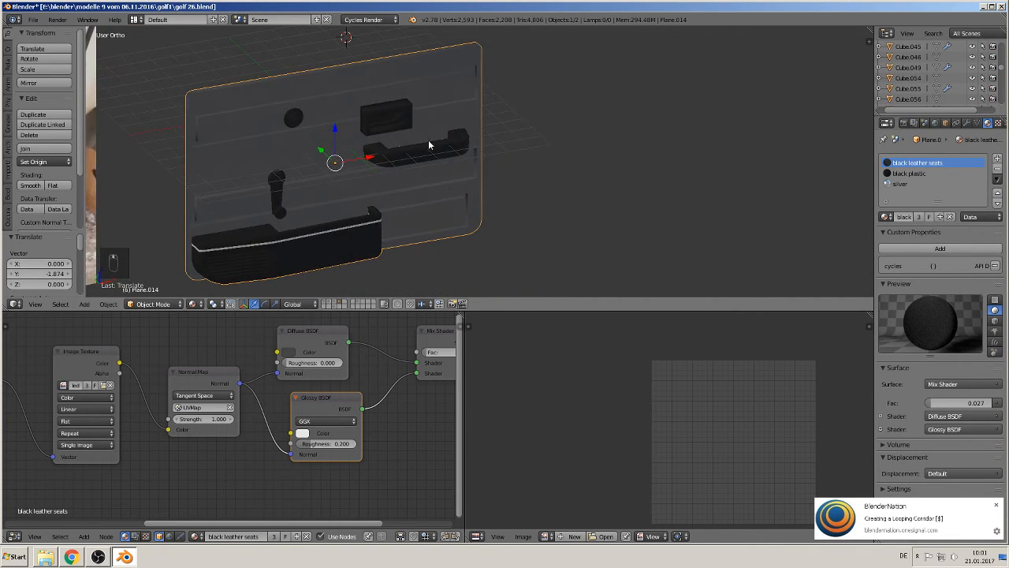
{"action": "key", "text": "KP_1"}
{"action": "scroll", "coordinate": [372, 174], "scroll_direction": "down", "scroll_amount": 3}
{"action": "scroll", "coordinate": [372, 173], "scroll_direction": "up", "scroll_amount": 4}
{"action": "scroll", "coordinate": [373, 178], "scroll_direction": "up", "scroll_amount": 3}
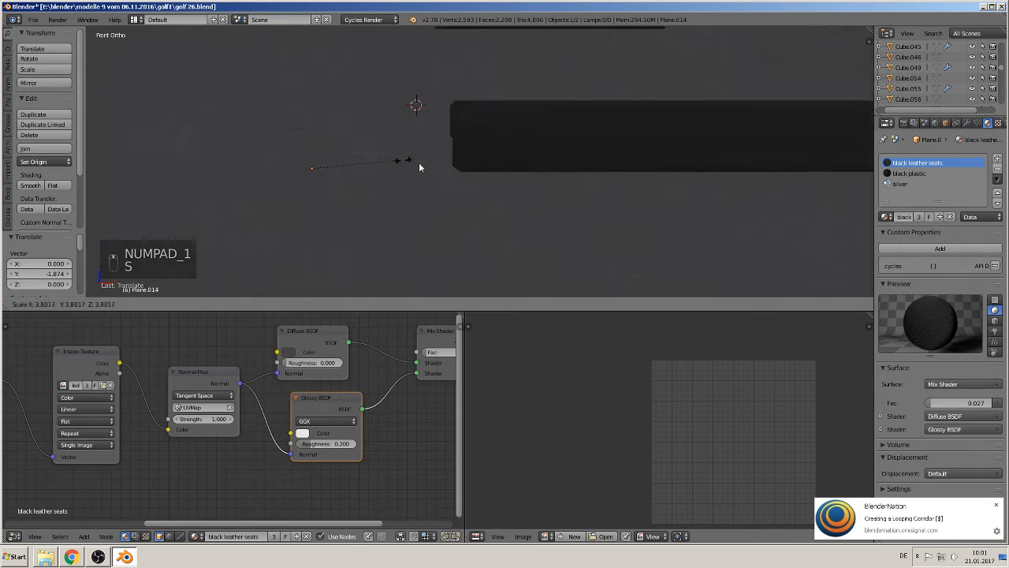
{"action": "scroll", "coordinate": [419, 165], "scroll_direction": "down", "scroll_amount": 4}
{"action": "middle_click_drag", "start_coordinate": [390, 182], "coordinate": [399, 211]}
{"action": "scroll", "coordinate": [385, 200], "scroll_direction": "down", "scroll_amount": 8}
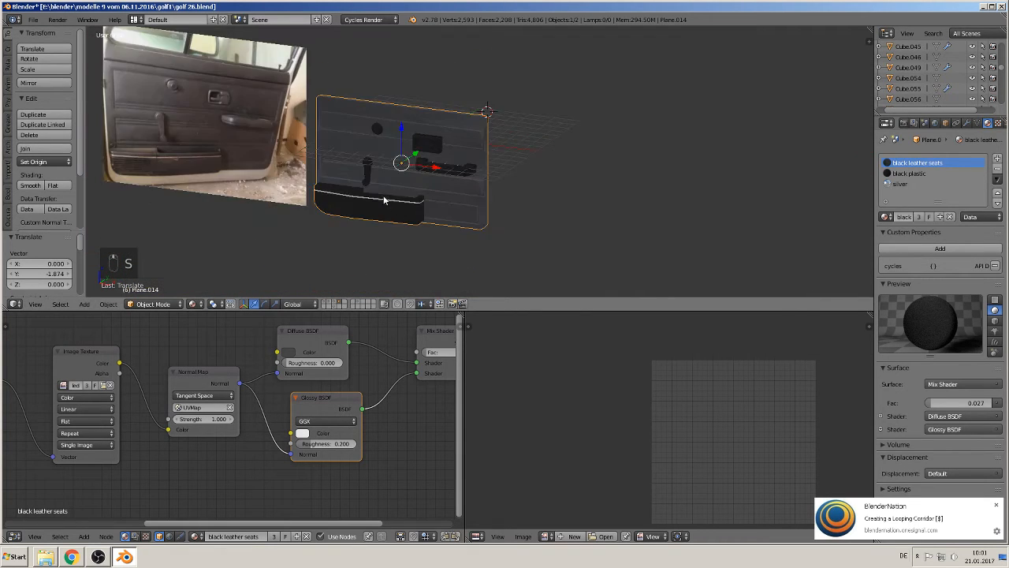
Step: Delete the reference photo plane of the door
{"action": "scroll", "coordinate": [323, 175], "scroll_direction": "up", "scroll_amount": 3}
{"action": "right_click", "coordinate": [253, 123]}
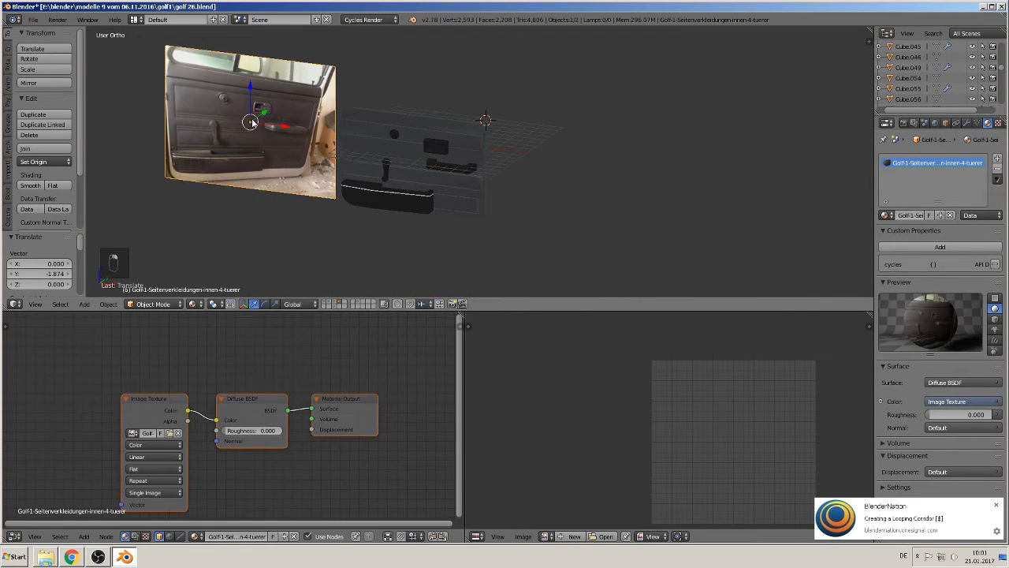
{"action": "key", "text": "x"}
{"action": "left_click", "coordinate": [251, 119]}
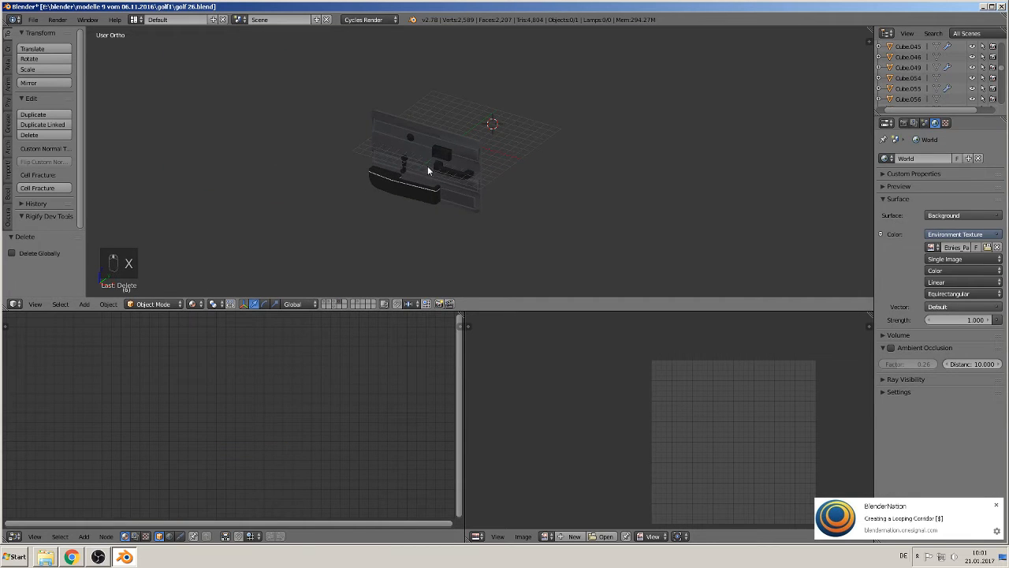
Step: Clear the door panel's location to place it at the world origin and reset the 3D cursor to the centre
{"action": "right_click", "coordinate": [427, 165]}
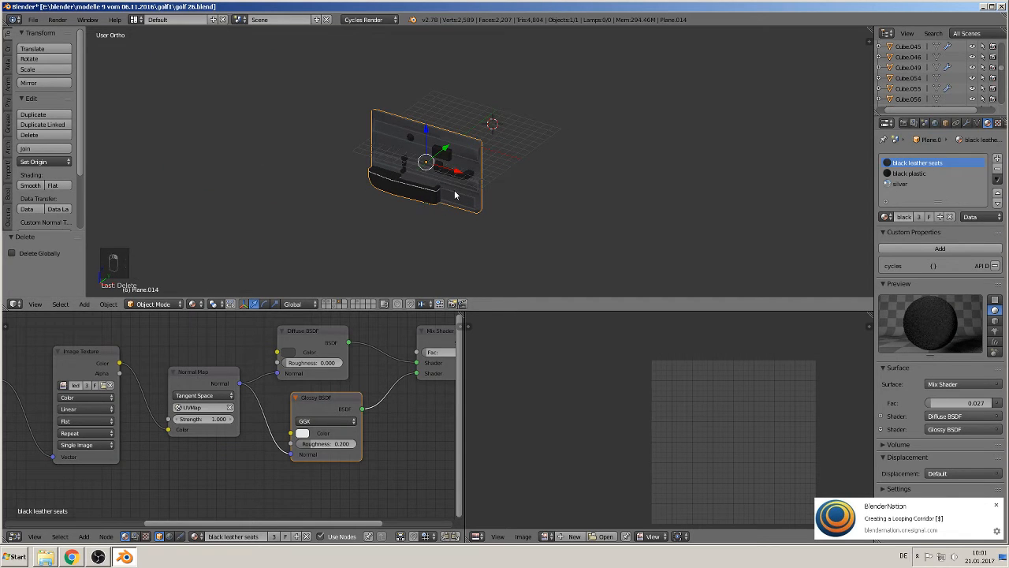
{"action": "key", "text": "alt+g"}
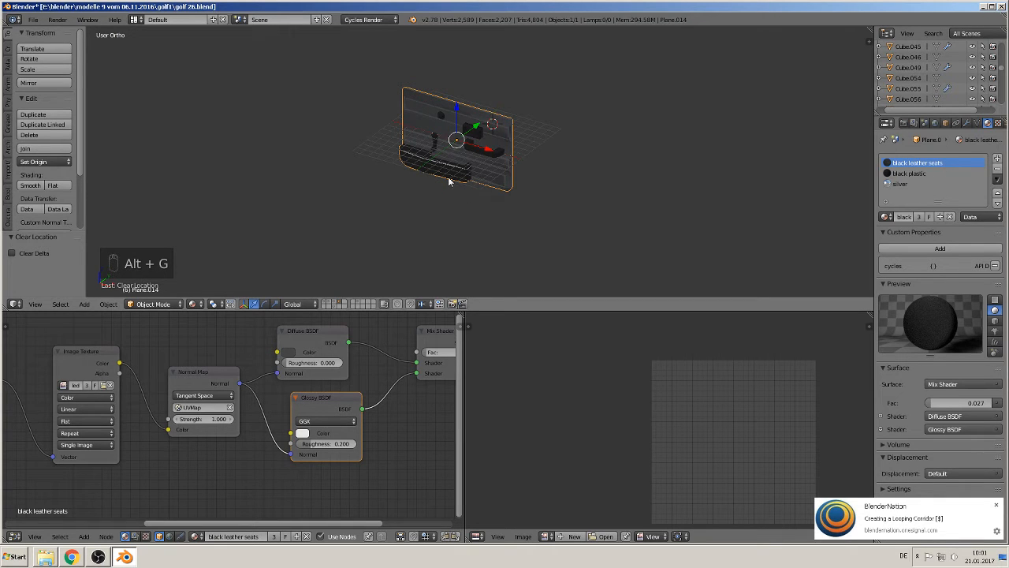
{"action": "key", "text": "shift+c"}
Step: Put the joined door panel in a new group named "inner door"
{"action": "middle_click_drag", "start_coordinate": [486, 162], "coordinate": [545, 145]}
{"action": "scroll", "coordinate": [524, 154], "scroll_direction": "up", "scroll_amount": 4}
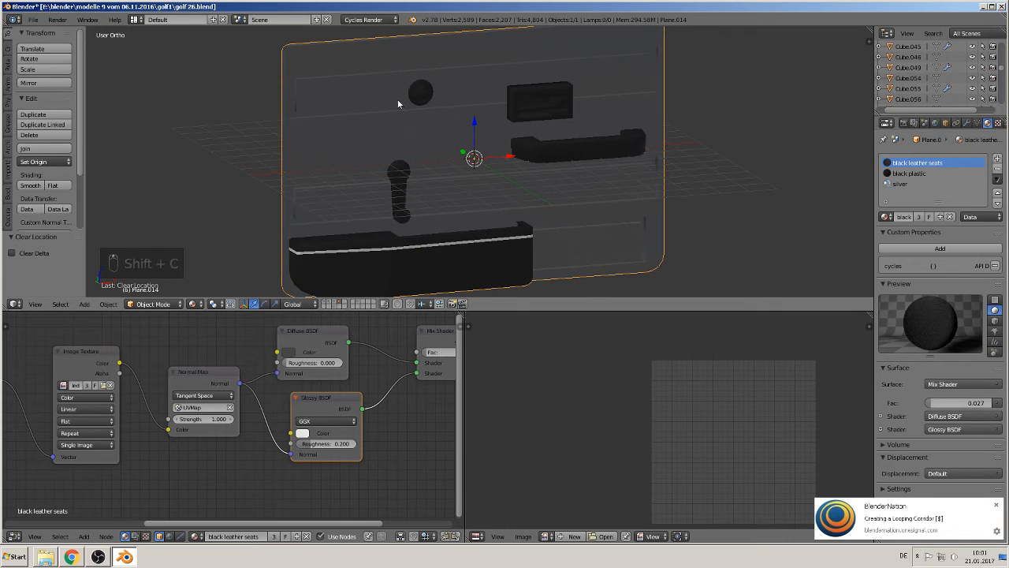
{"action": "key", "text": "ctrl+g"}
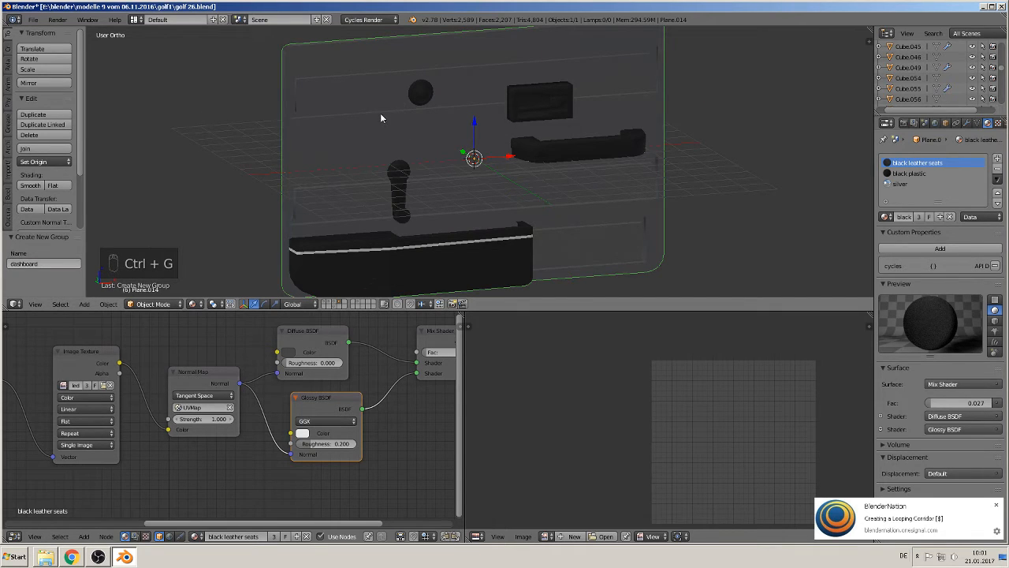
{"action": "left_click", "coordinate": [46, 263]}
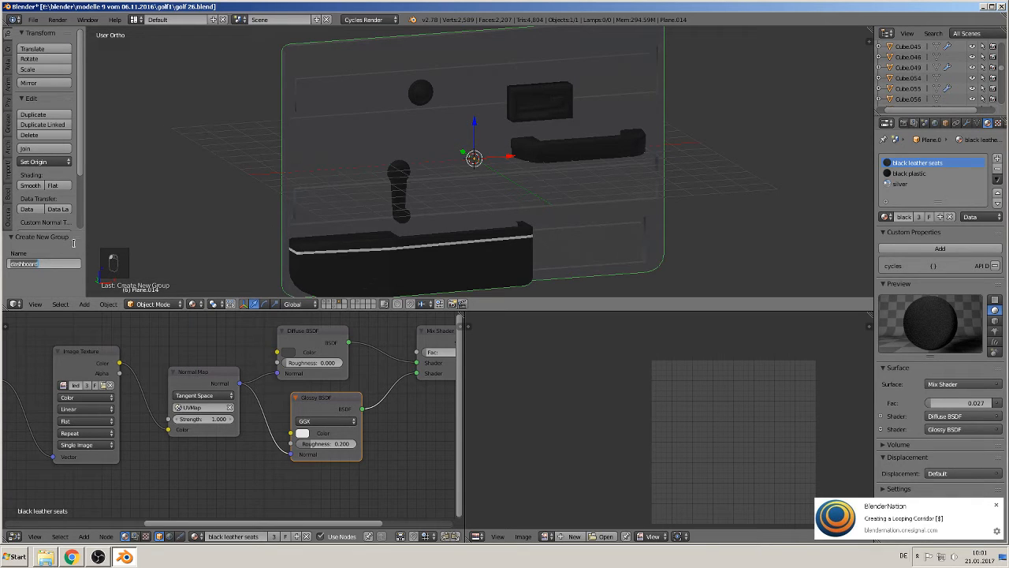
{"action": "type", "text": "d"}
{"action": "type", "text": "inn"}
{"action": "type", "text": "er d"}
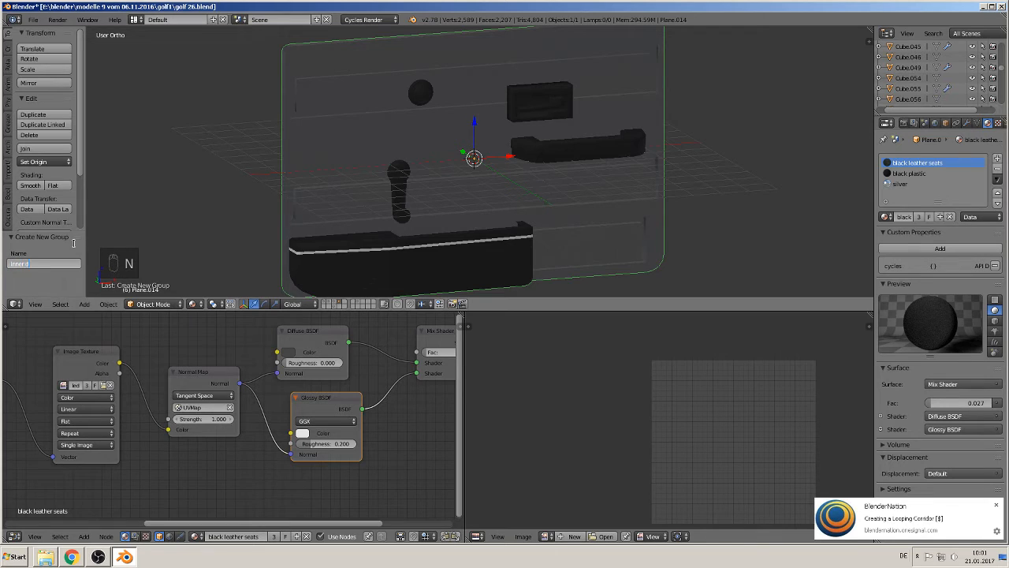
{"action": "type", "text": "oor"}
{"action": "key", "text": "Return"}
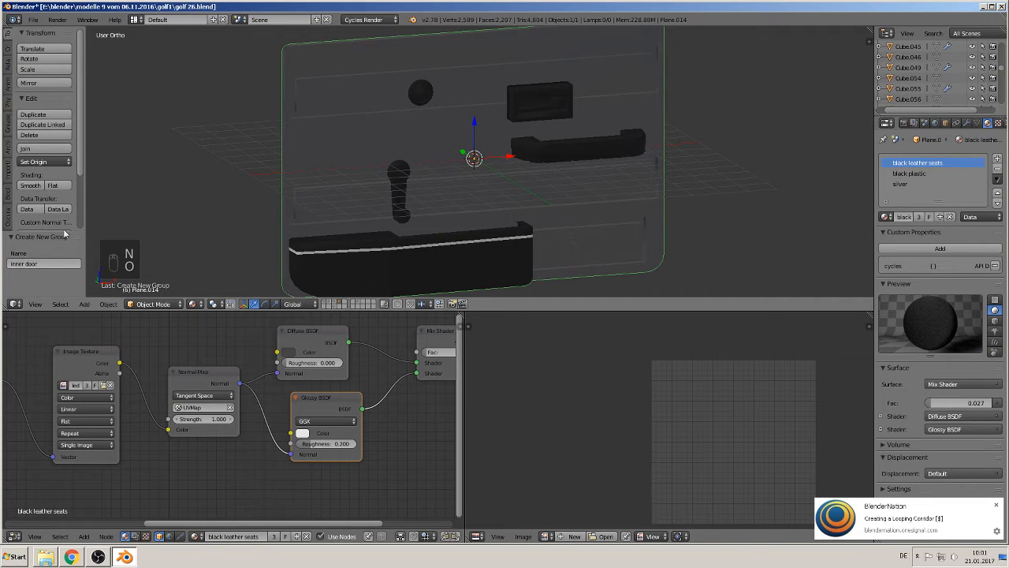
Step: Move the door panel to the third layer in the lower row of the first block and show that layer
{"action": "scroll", "coordinate": [424, 181], "scroll_direction": "down", "scroll_amount": 3}
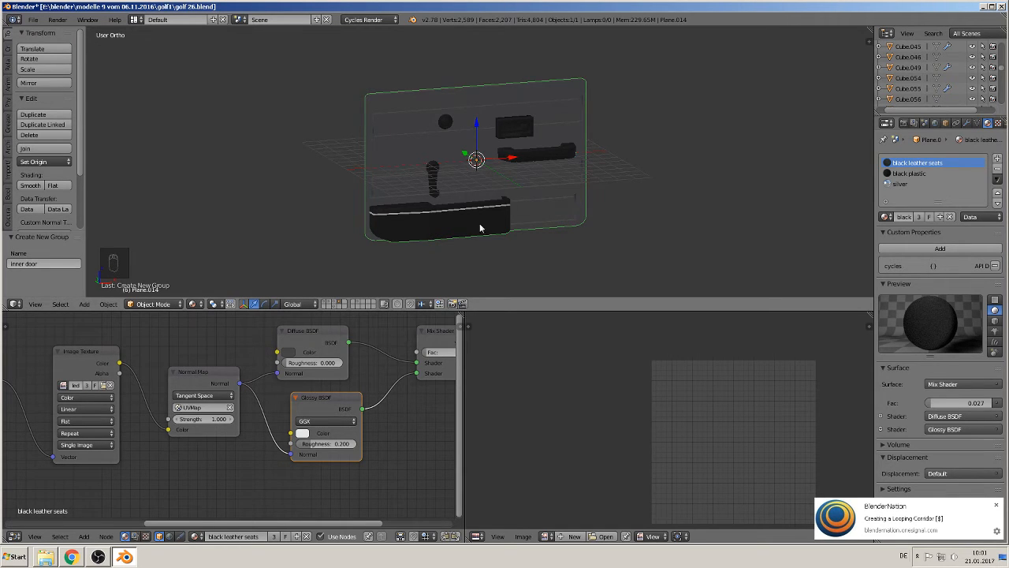
{"action": "key", "text": "m"}
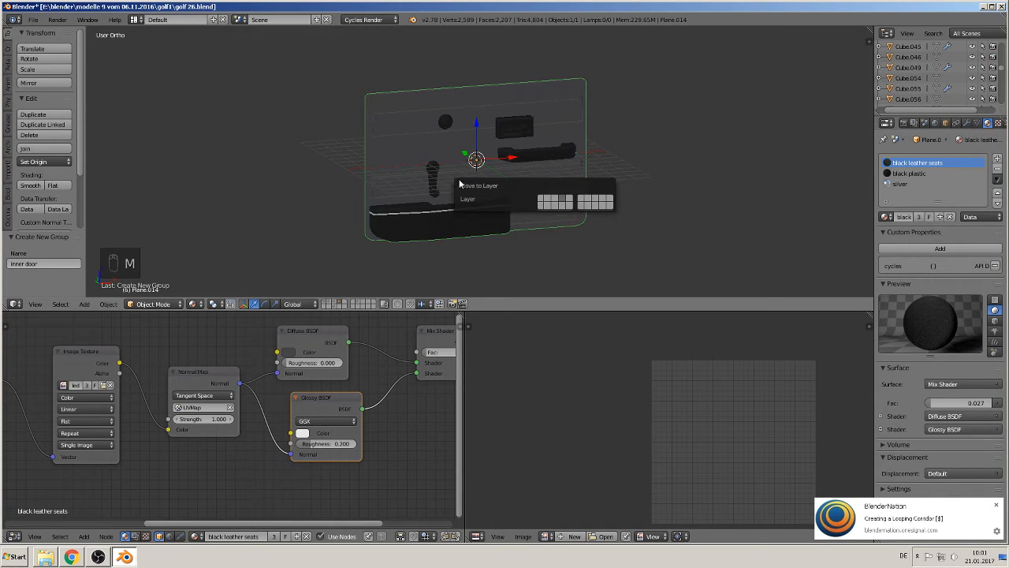
{"action": "left_click", "coordinate": [553, 206]}
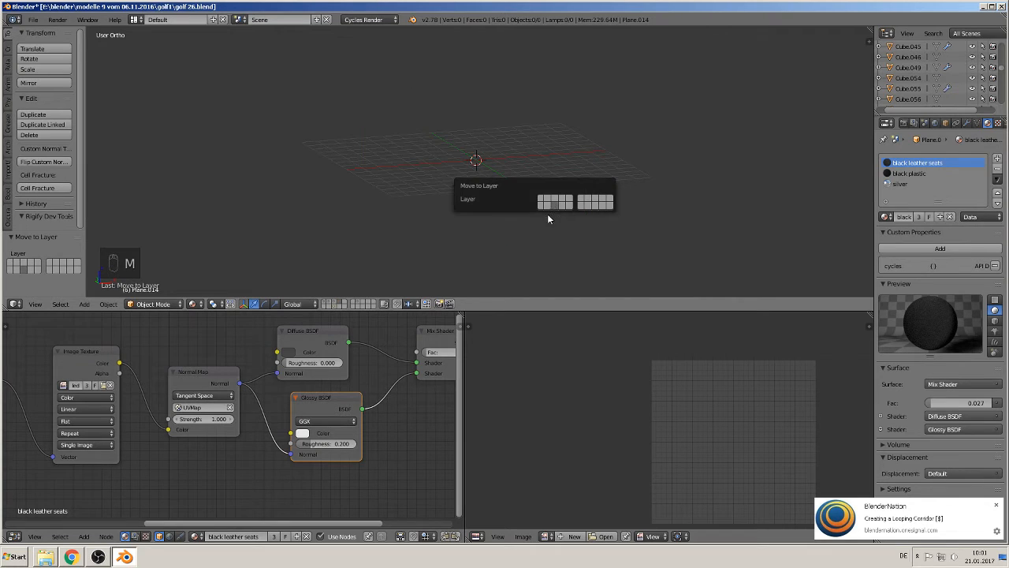
{"action": "left_click", "coordinate": [344, 305]}
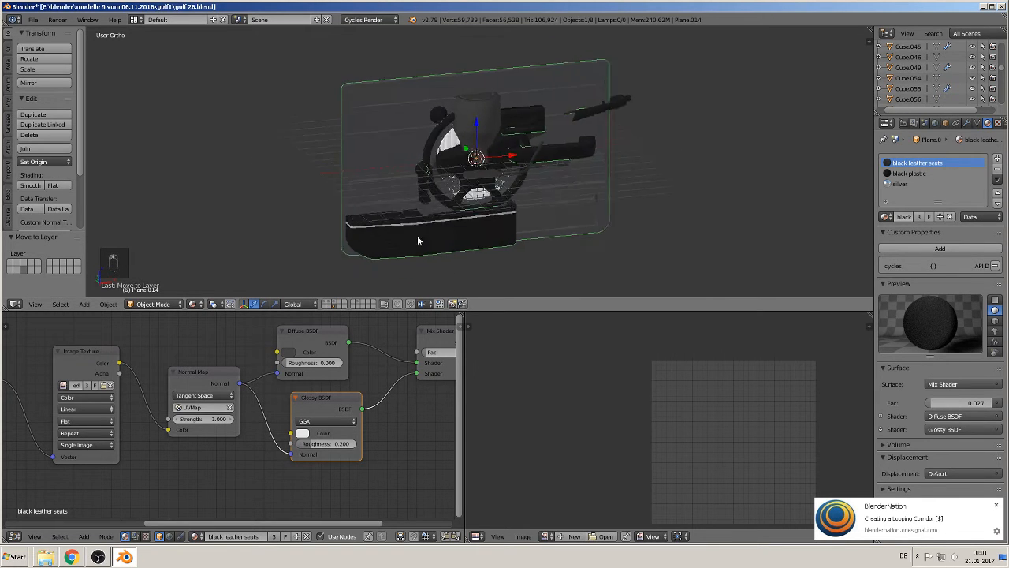
Step: Show the car's layer, place the 3D cursor on the ground beside the front seats, and add a group instance of "inner door"
{"action": "left_click", "coordinate": [326, 304]}
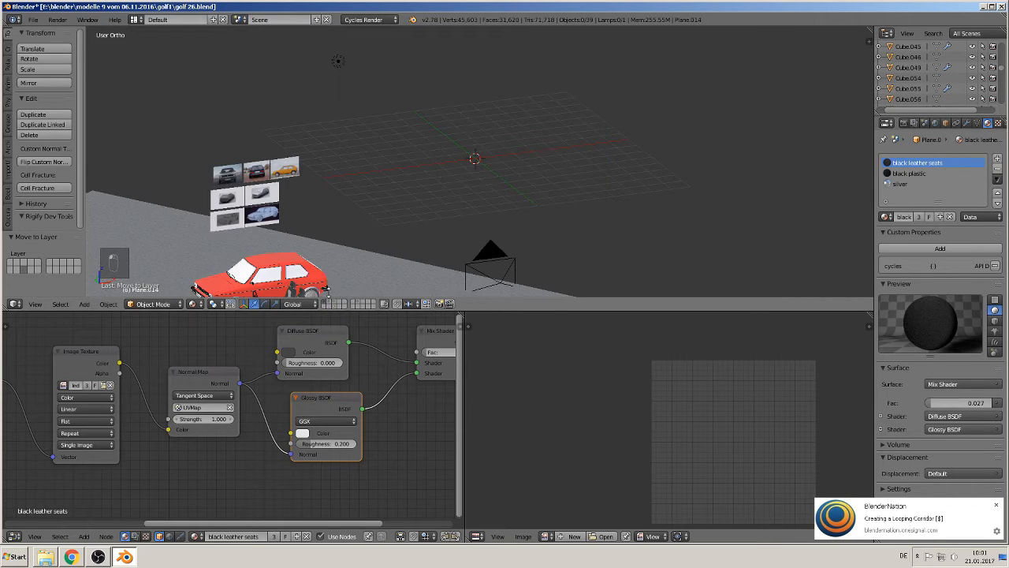
{"action": "scroll", "coordinate": [350, 239], "scroll_direction": "down", "scroll_amount": 3}
{"action": "scroll", "coordinate": [350, 240], "scroll_direction": "up", "scroll_amount": 3}
{"action": "middle_click_drag", "start_coordinate": [351, 239], "coordinate": [483, 61], "text": "shift"}
{"action": "scroll", "coordinate": [445, 323], "scroll_direction": "up", "scroll_amount": 4}
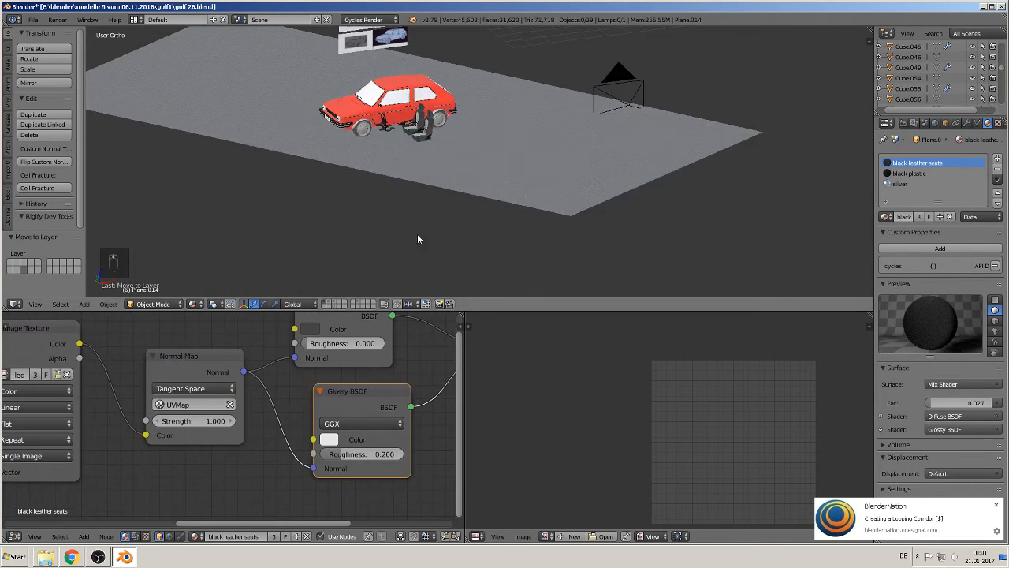
{"action": "scroll", "coordinate": [419, 175], "scroll_direction": "up", "scroll_amount": 7}
{"action": "middle_click_drag", "start_coordinate": [506, 176], "coordinate": [644, 254], "text": "shift"}
{"action": "left_click", "coordinate": [351, 141]}
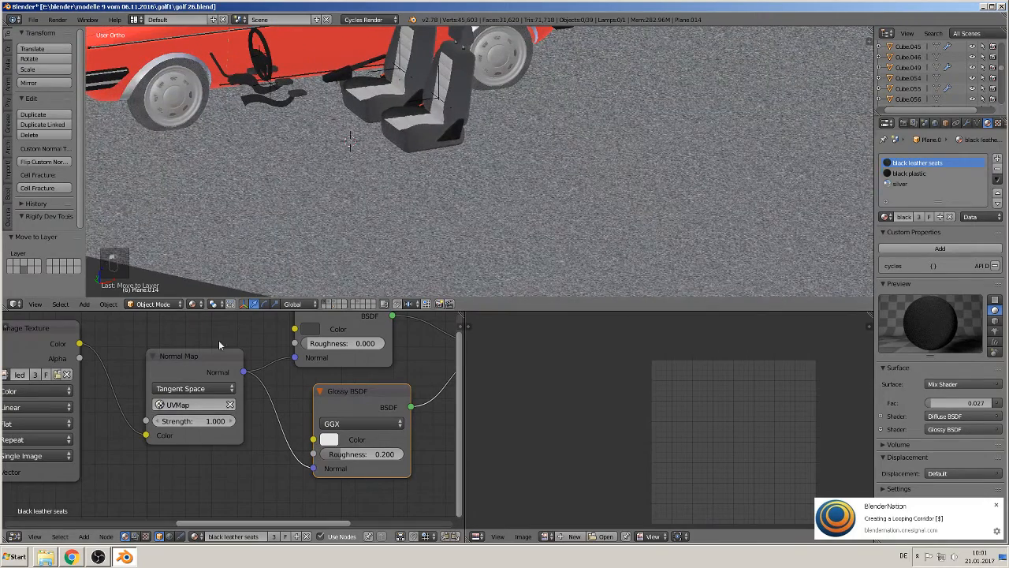
{"action": "left_click", "coordinate": [85, 305]}
{"action": "mouse_move", "coordinate": [114, 145]}
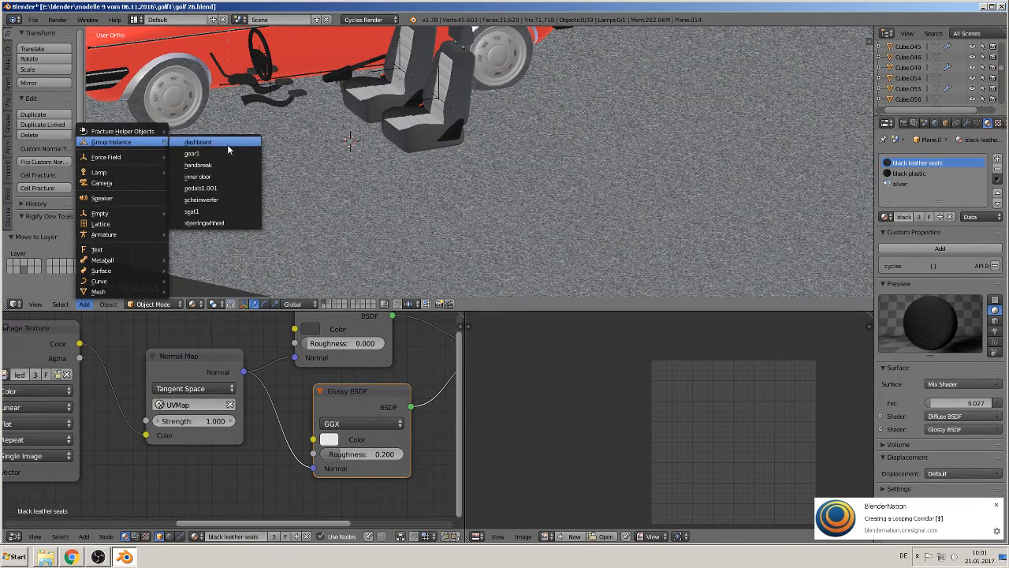
{"action": "left_click", "coordinate": [226, 176]}
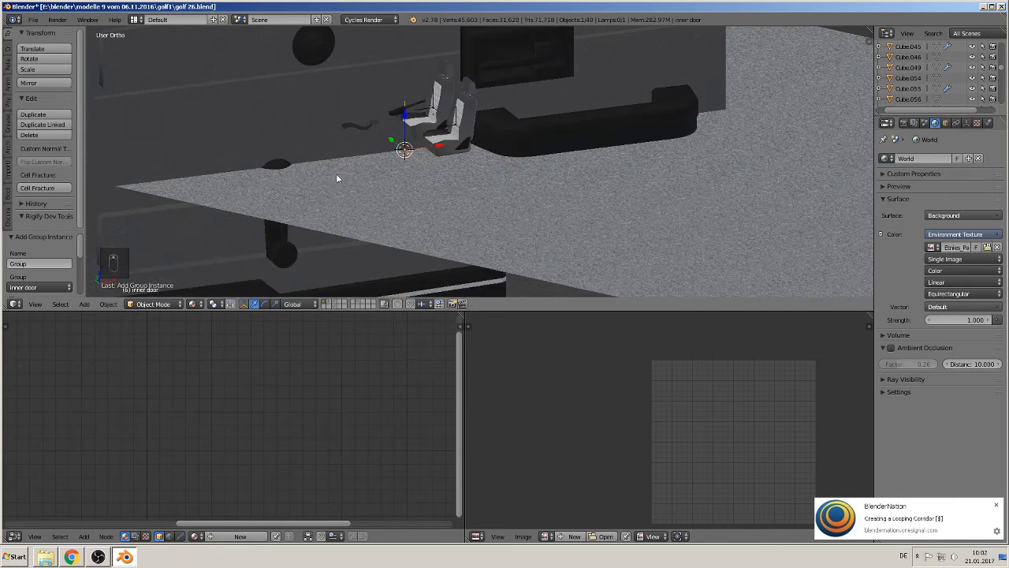
Step: Scale the inner door instance down to about 0.09 in the front view
{"action": "scroll", "coordinate": [339, 174], "scroll_direction": "down", "scroll_amount": 3}
{"action": "middle_click_drag", "start_coordinate": [454, 131], "coordinate": [405, 121]}
{"action": "key", "text": "KP_1"}
{"action": "scroll", "coordinate": [576, 171], "scroll_direction": "up", "scroll_amount": 1}
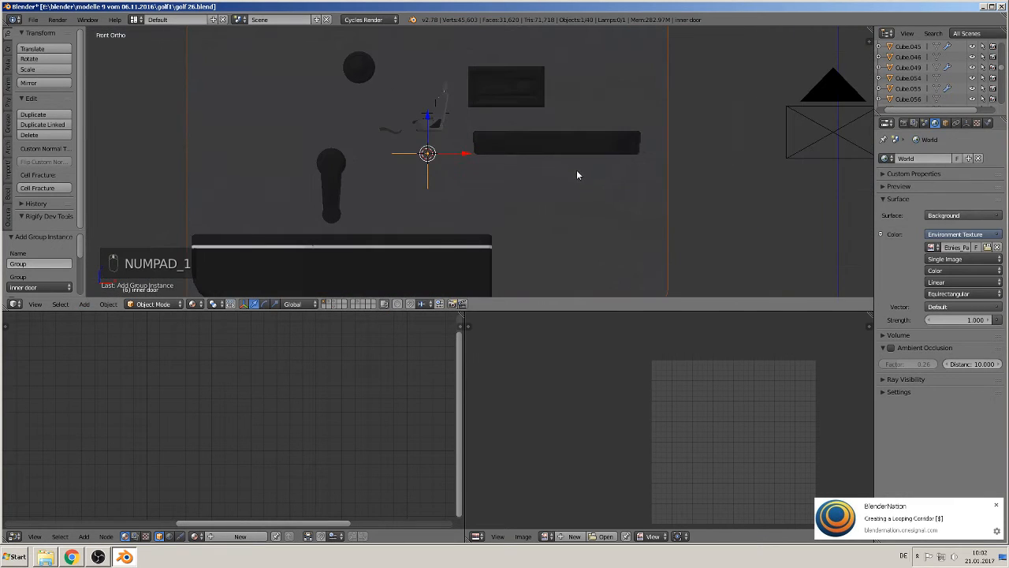
{"action": "key", "text": "s"}
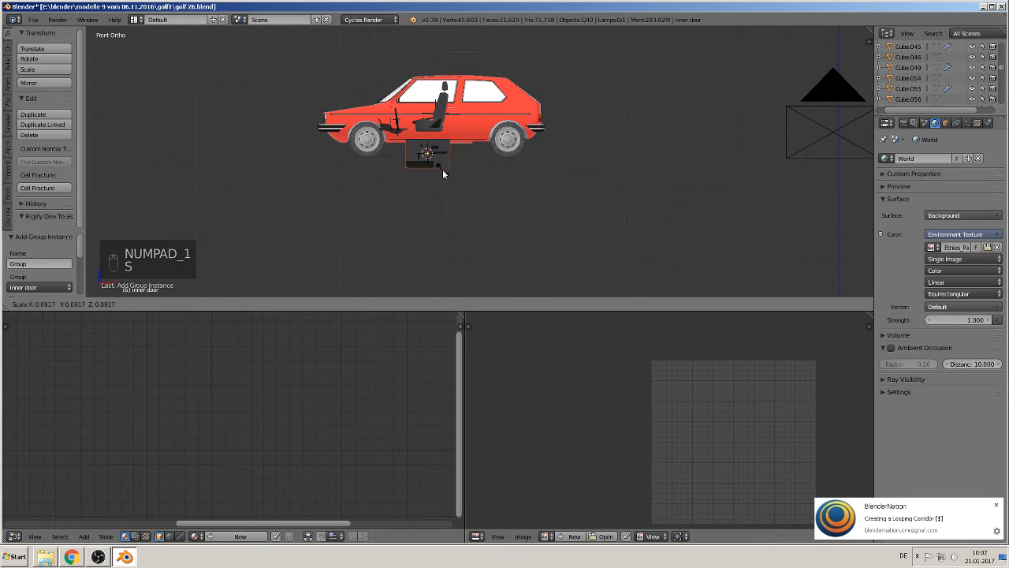
{"action": "left_click", "coordinate": [441, 169]}
Step: Move the inner door instance up to the car's front door area and enlarge it by a factor of 1.165
{"action": "scroll", "coordinate": [441, 170], "scroll_direction": "up", "scroll_amount": 3}
{"action": "left_click_drag", "start_coordinate": [384, 118], "coordinate": [387, 57]}
{"action": "left_click_drag", "start_coordinate": [424, 92], "coordinate": [411, 93]}
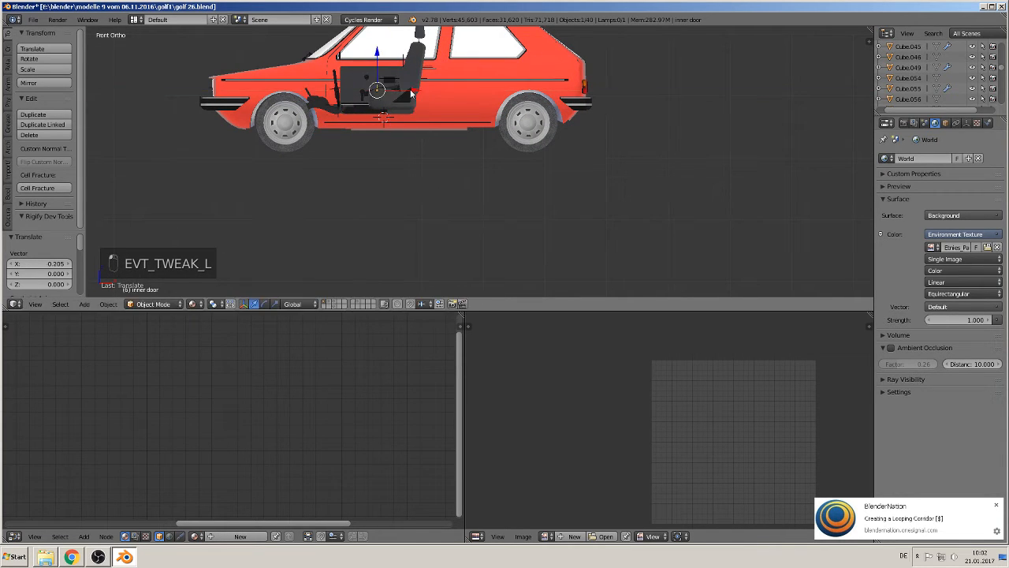
{"action": "key", "text": "s"}
{"action": "left_click", "coordinate": [456, 116]}
Step: Move the inner door instance about -3.083 along Y to the outer side of the front seats and deselect it
{"action": "middle_click_drag", "start_coordinate": [451, 118], "coordinate": [377, 171]}
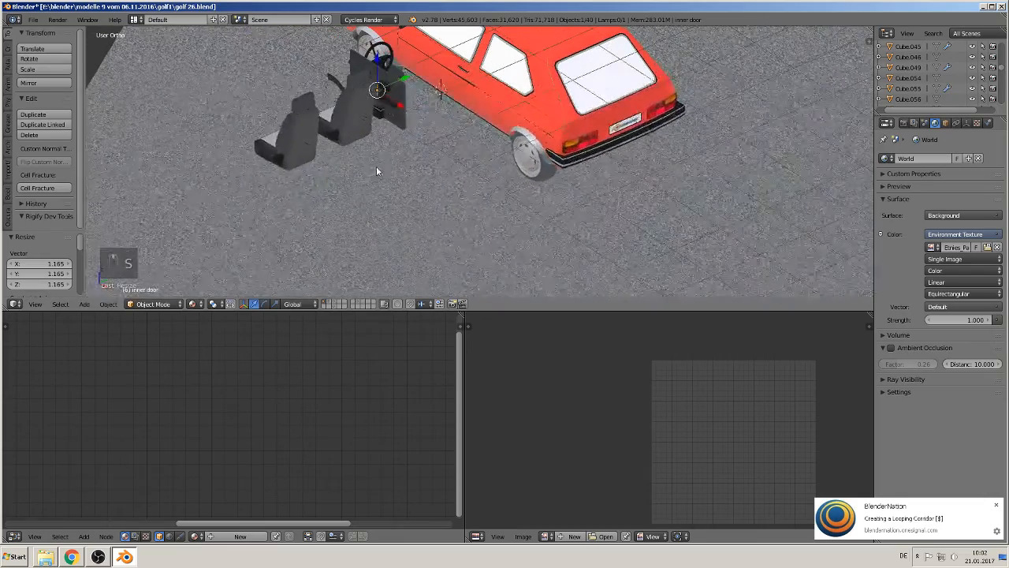
{"action": "left_click_drag", "start_coordinate": [401, 80], "coordinate": [247, 135]}
{"action": "middle_click_drag", "start_coordinate": [247, 135], "coordinate": [550, 167]}
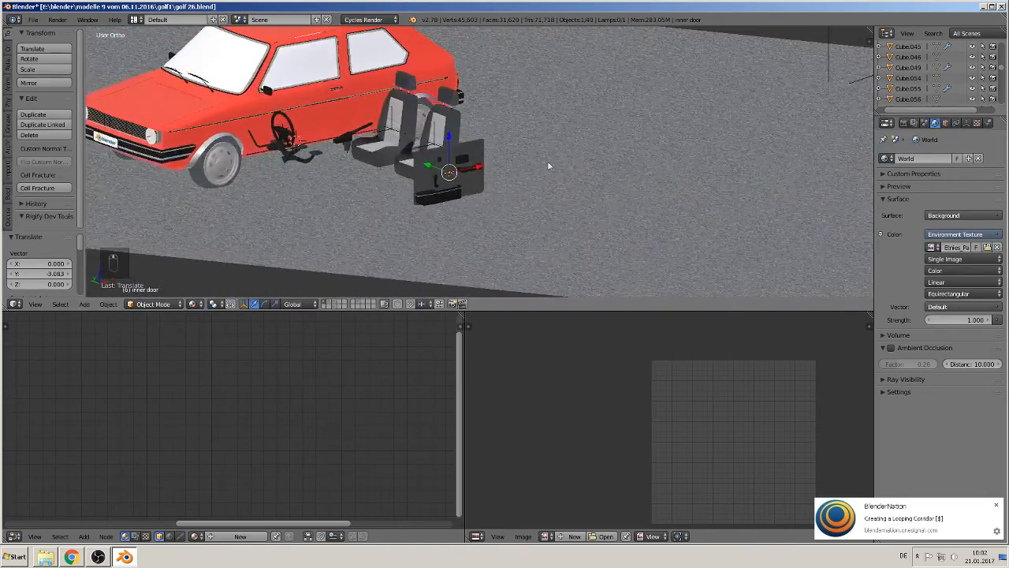
{"action": "key", "text": "a"}
{"action": "scroll", "coordinate": [518, 179], "scroll_direction": "up", "scroll_amount": 2}
{"action": "middle_click_drag", "start_coordinate": [484, 198], "coordinate": [569, 236], "text": "shift"}
{"action": "scroll", "coordinate": [566, 238], "scroll_direction": "up", "scroll_amount": 3}
{"action": "scroll", "coordinate": [536, 237], "scroll_direction": "down", "scroll_amount": 2}
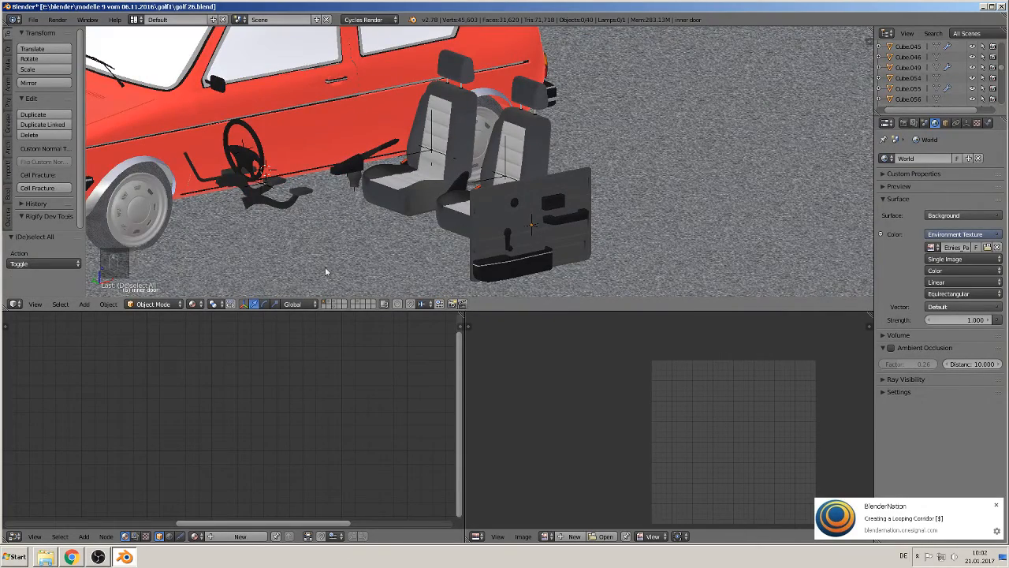
Step: Browse the layers for the one with the seat model and the seats reference photo, and select the seat
{"action": "left_click", "coordinate": [356, 304]}
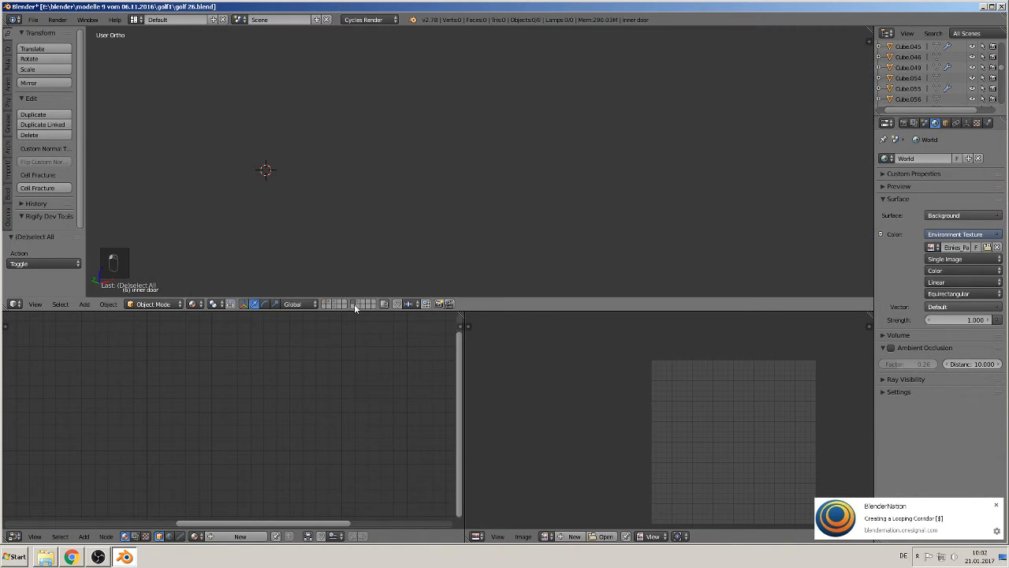
{"action": "scroll", "coordinate": [399, 201], "scroll_direction": "down", "scroll_amount": 10}
{"action": "left_click", "coordinate": [357, 305]}
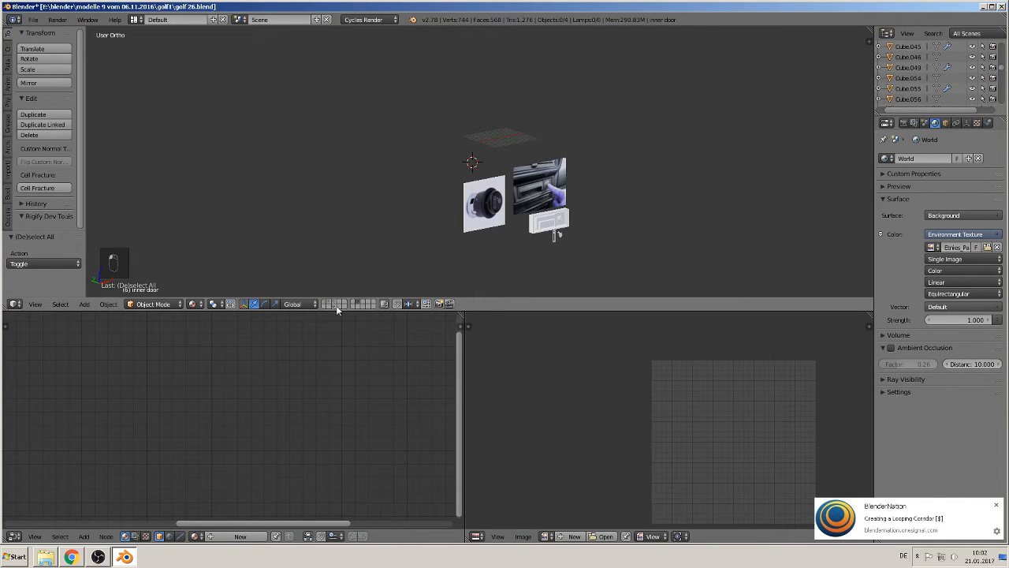
{"action": "left_click", "coordinate": [334, 303]}
{"action": "scroll", "coordinate": [453, 196], "scroll_direction": "up", "scroll_amount": 8}
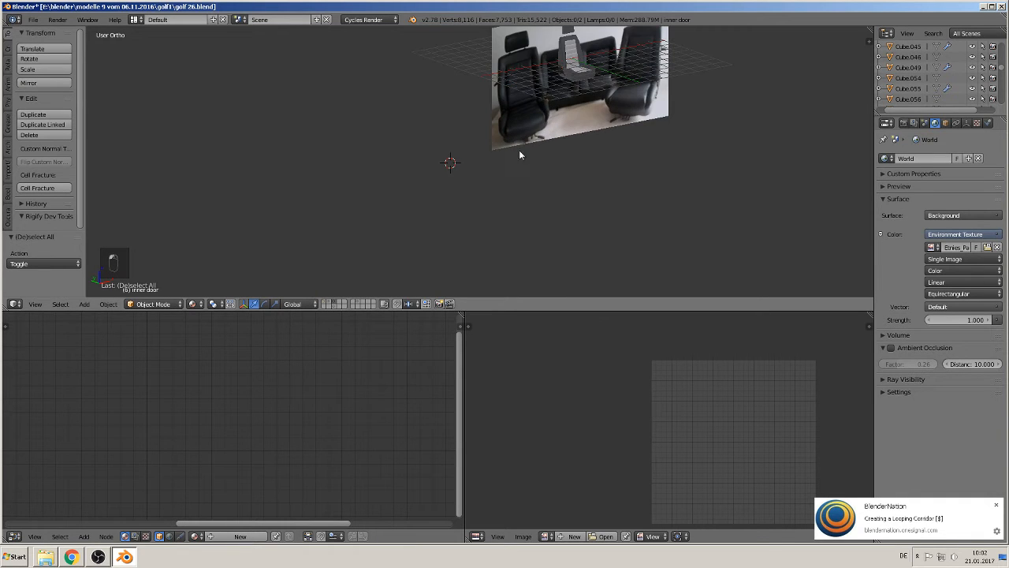
{"action": "middle_click_drag", "start_coordinate": [565, 137], "coordinate": [371, 235], "text": "shift"}
{"action": "middle_click_drag", "start_coordinate": [371, 235], "coordinate": [329, 221]}
{"action": "scroll", "coordinate": [422, 222], "scroll_direction": "up", "scroll_amount": 6}
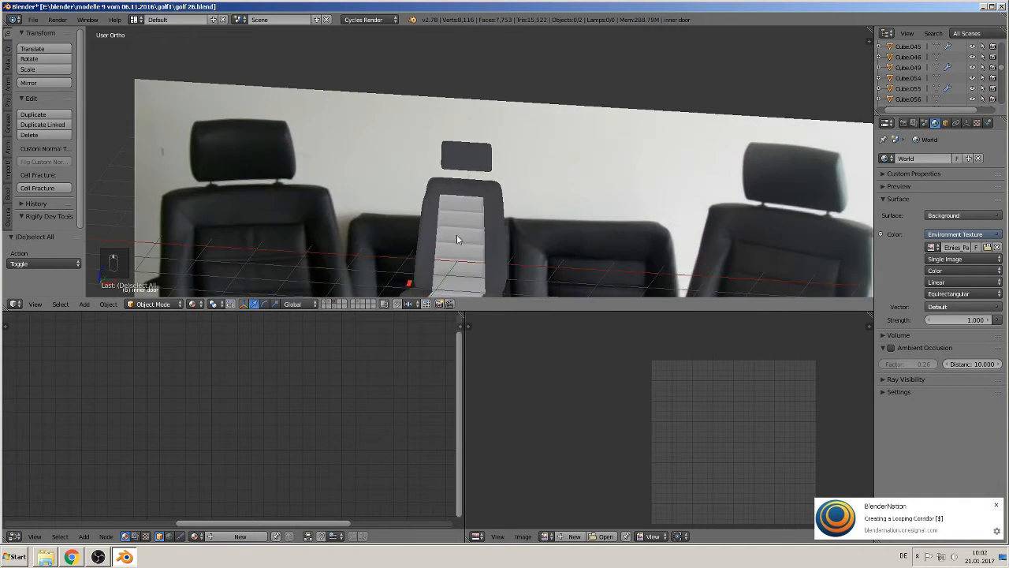
{"action": "middle_click_drag", "start_coordinate": [457, 239], "coordinate": [476, 126], "text": "shift"}
{"action": "right_click", "coordinate": [475, 126]}
Step: Examine the rear bench and the seats in the reference photo
{"action": "scroll", "coordinate": [479, 195], "scroll_direction": "down", "scroll_amount": 4}
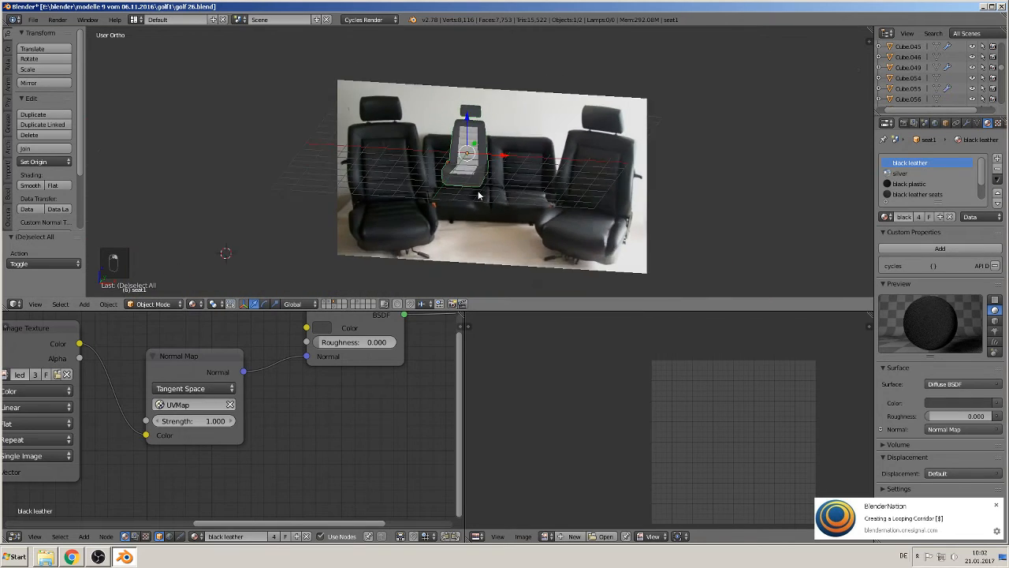
{"action": "scroll", "coordinate": [479, 195], "scroll_direction": "down", "scroll_amount": 4}
{"action": "scroll", "coordinate": [554, 207], "scroll_direction": "up", "scroll_amount": 3}
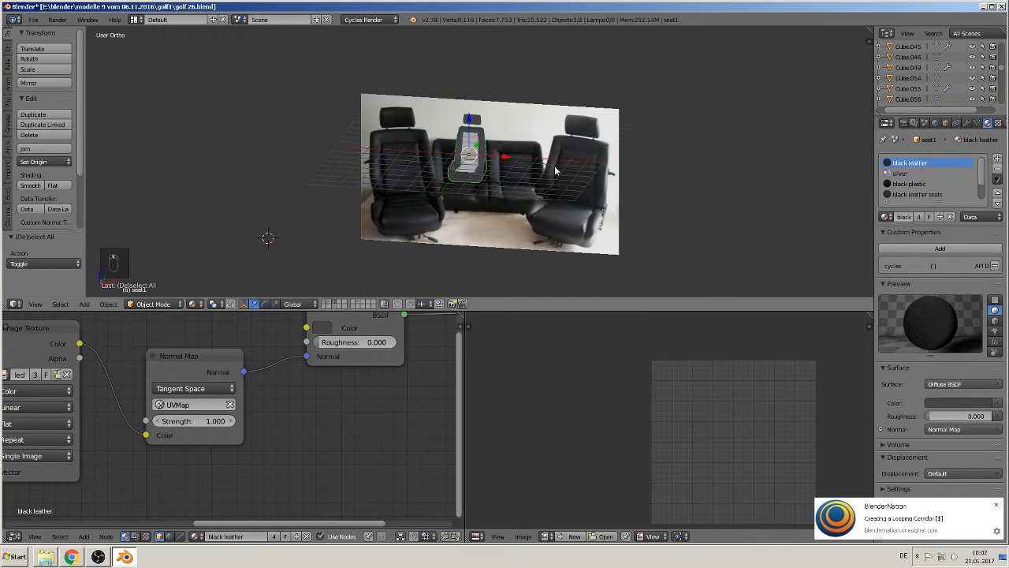
{"action": "right_click", "coordinate": [555, 172]}
{"action": "scroll", "coordinate": [517, 211], "scroll_direction": "up", "scroll_amount": 4}
{"action": "middle_click_drag", "start_coordinate": [530, 211], "coordinate": [431, 108], "text": "shift"}
{"action": "middle_click_drag", "start_coordinate": [467, 146], "coordinate": [467, 174], "text": "shift"}
{"action": "scroll", "coordinate": [415, 109], "scroll_direction": "up", "scroll_amount": 1}
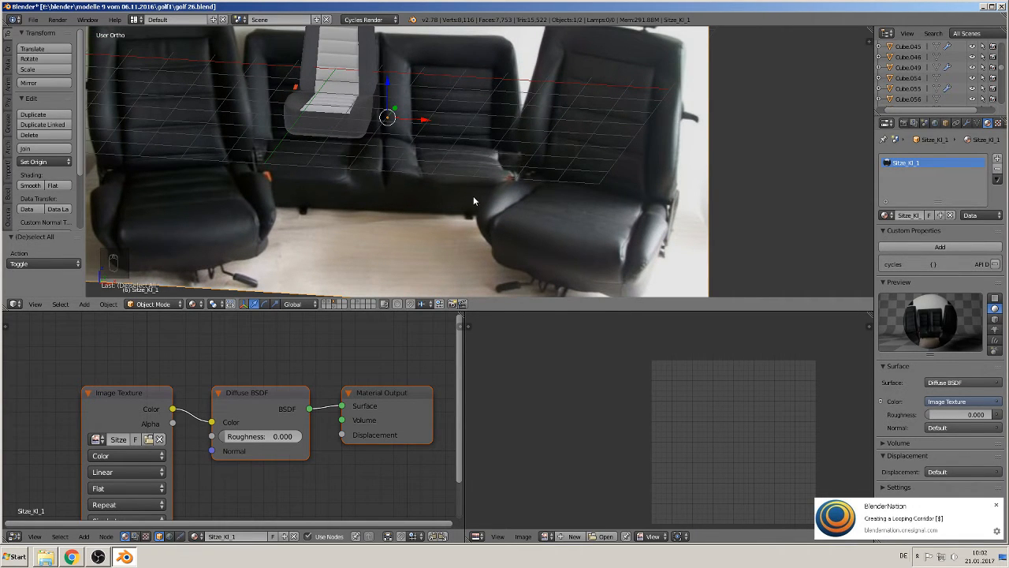
{"action": "scroll", "coordinate": [465, 196], "scroll_direction": "down", "scroll_amount": 7}
Step: Inspect the seat model's mesh in Edit Mode against the reference photo
{"action": "right_click", "coordinate": [443, 131]}
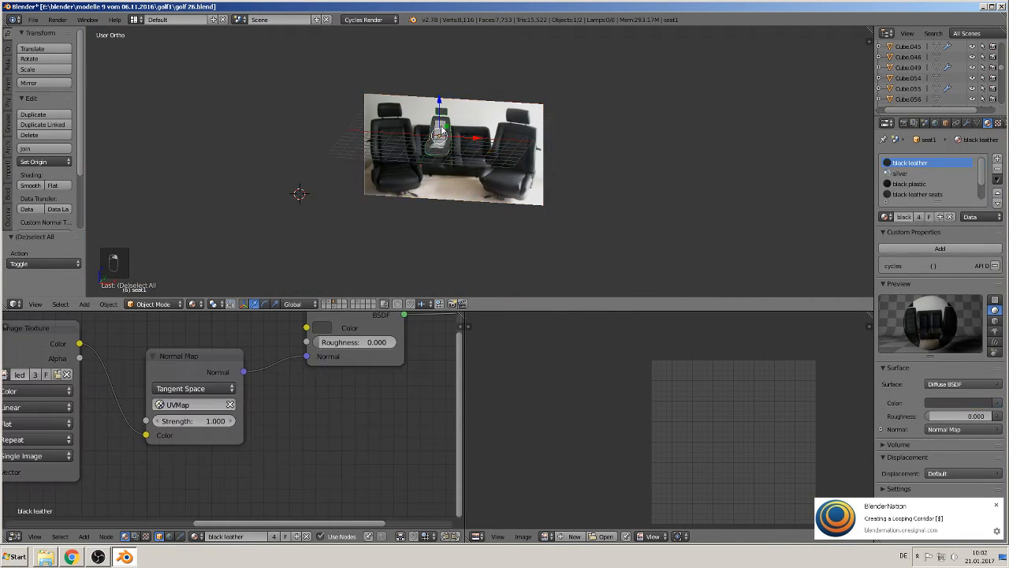
{"action": "key", "text": "Tab"}
{"action": "scroll", "coordinate": [389, 162], "scroll_direction": "up", "scroll_amount": 8}
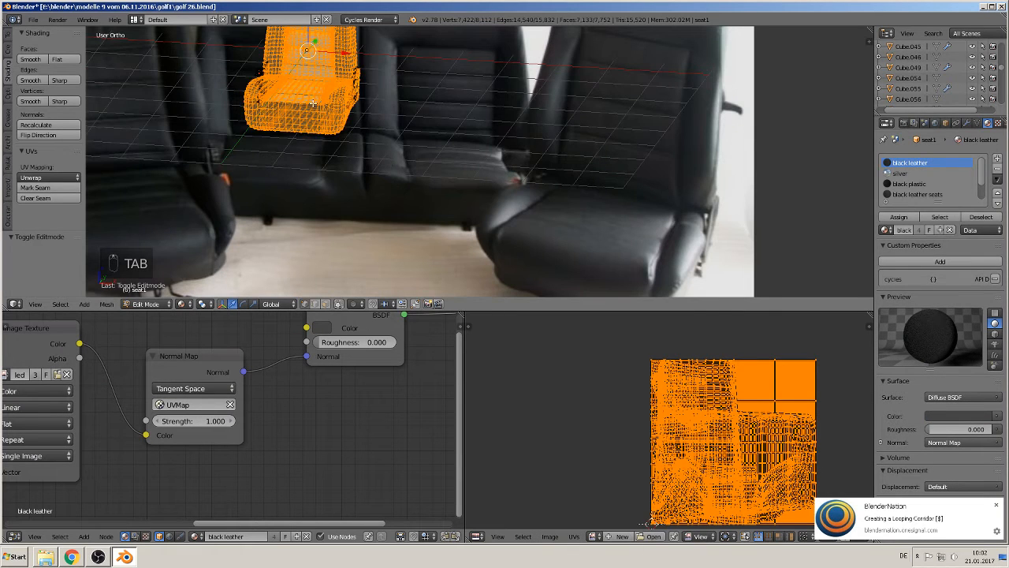
{"action": "key", "text": "Tab"}
{"action": "scroll", "coordinate": [347, 142], "scroll_direction": "down", "scroll_amount": 6}
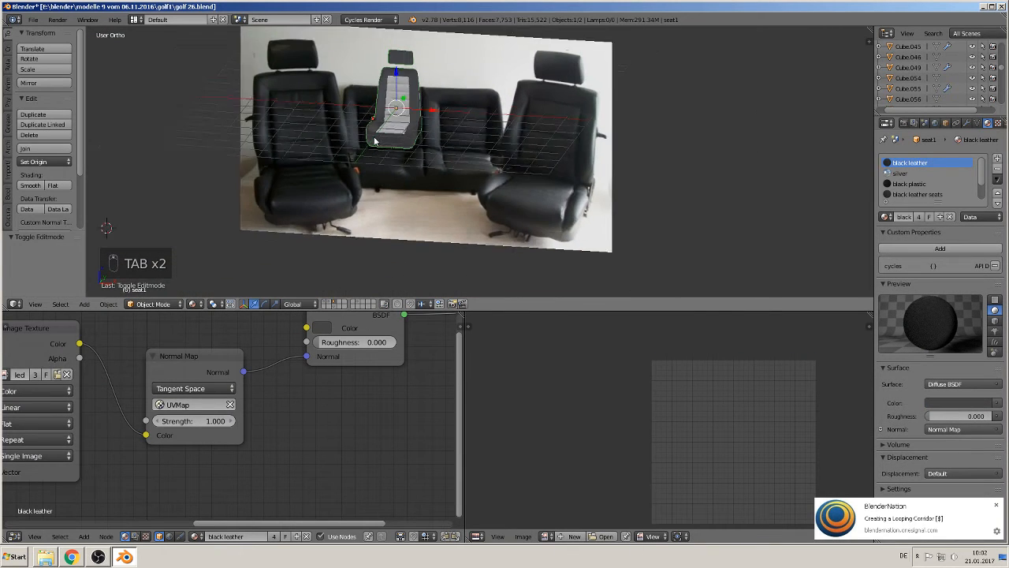
{"action": "scroll", "coordinate": [400, 155], "scroll_direction": "down", "scroll_amount": 1}
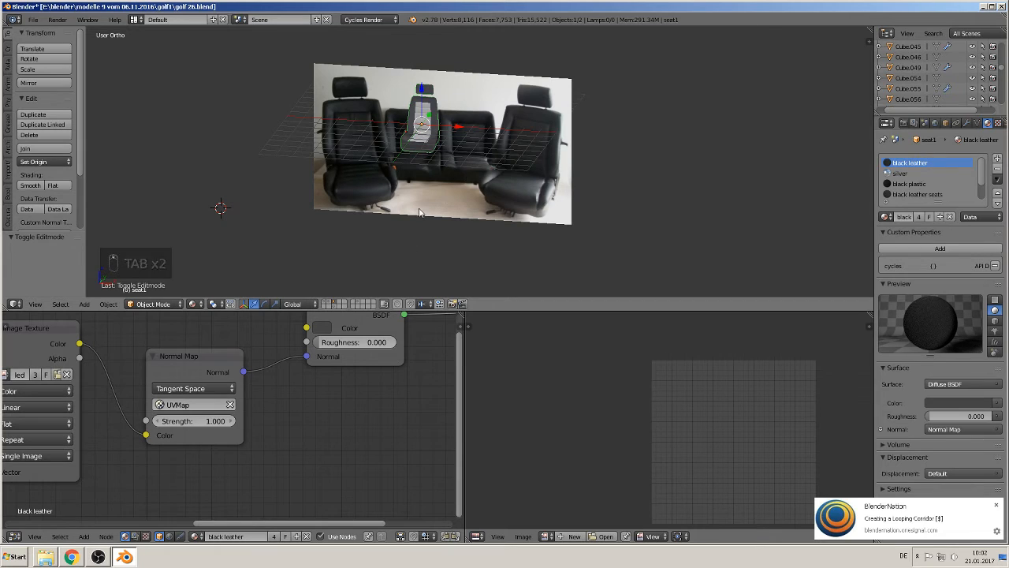
Step: Show the layer with the spare car parts and select the separate seat backrest
{"action": "left_click", "coordinate": [329, 305]}
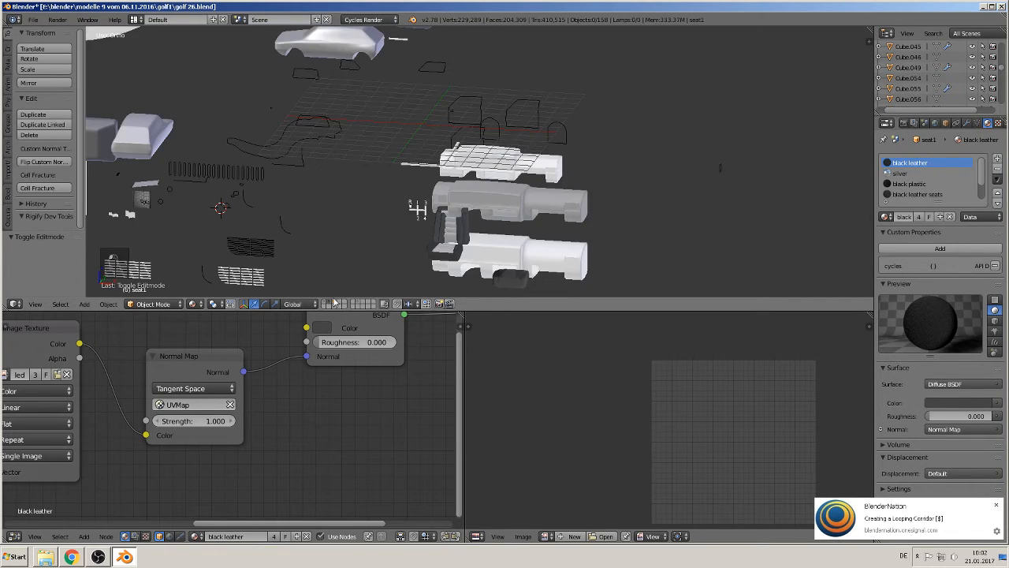
{"action": "scroll", "coordinate": [410, 233], "scroll_direction": "down", "scroll_amount": 1}
{"action": "scroll", "coordinate": [432, 220], "scroll_direction": "up", "scroll_amount": 2}
{"action": "scroll", "coordinate": [412, 114], "scroll_direction": "up", "scroll_amount": 6}
{"action": "middle_click_drag", "start_coordinate": [429, 226], "coordinate": [506, 238], "text": "shift"}
{"action": "right_click", "coordinate": [481, 173]}
{"action": "middle_click_drag", "start_coordinate": [479, 200], "coordinate": [477, 212]}
Step: Move the seat backrest about -1.265 along X and undo the move
{"action": "left_click_drag", "start_coordinate": [509, 147], "coordinate": [432, 146]}
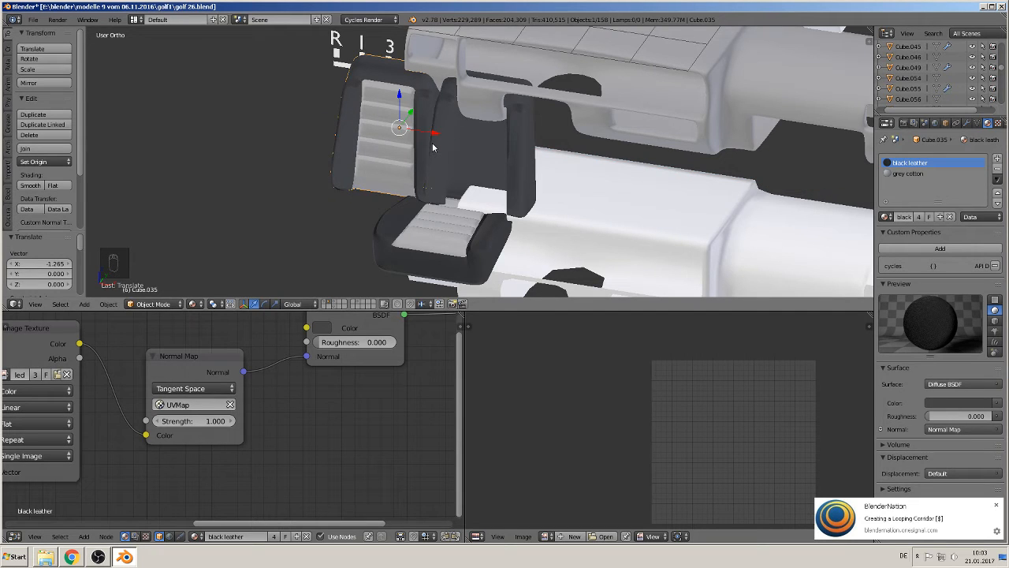
{"action": "key", "text": "ctrl+z"}
Step: Move the seat backrest with the light padded centre about -3.874 along X, away from the other seat parts
{"action": "key", "text": "Tab"}
{"action": "key", "text": "Tab"}
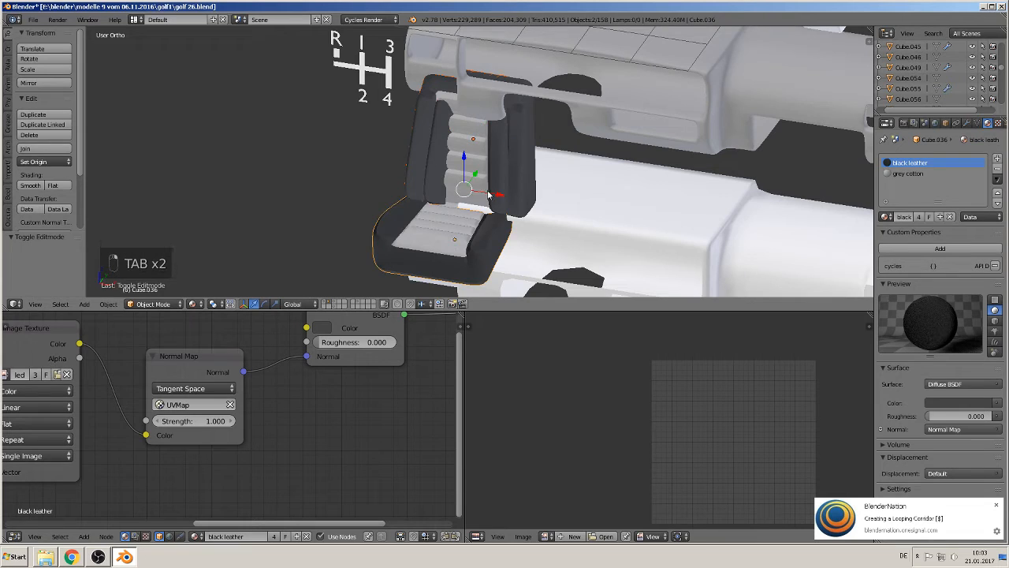
{"action": "left_click_drag", "start_coordinate": [505, 145], "coordinate": [276, 130]}
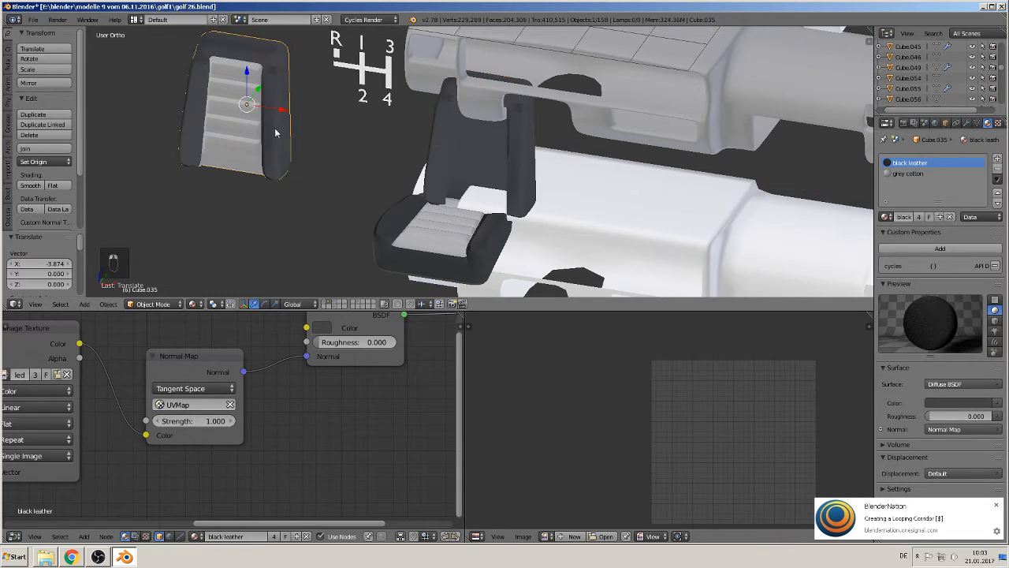
Step: Move the selected padded backrest to the third layer
{"action": "key", "text": "Tab"}
{"action": "key", "text": "Tab"}
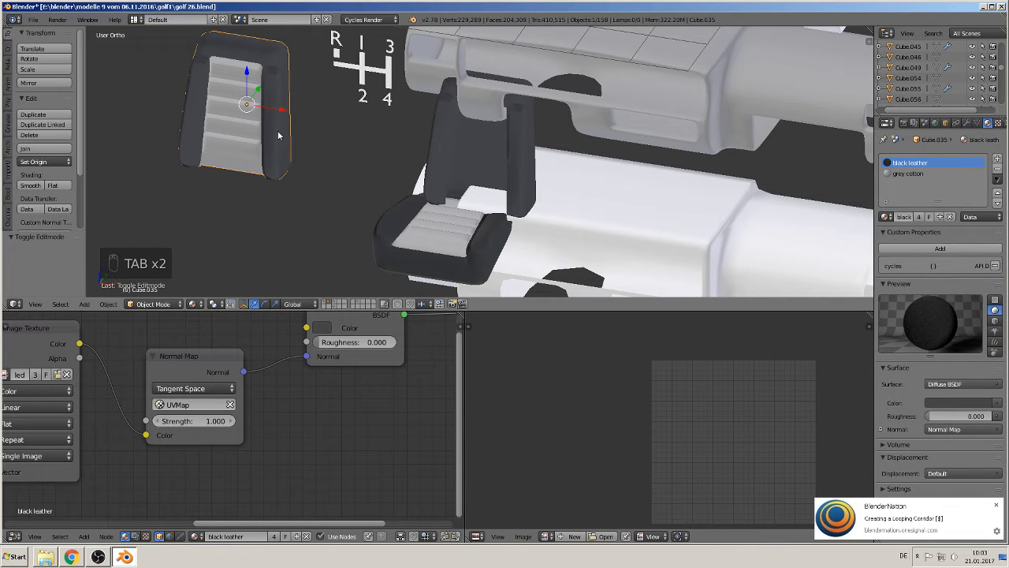
{"action": "key", "text": "m"}
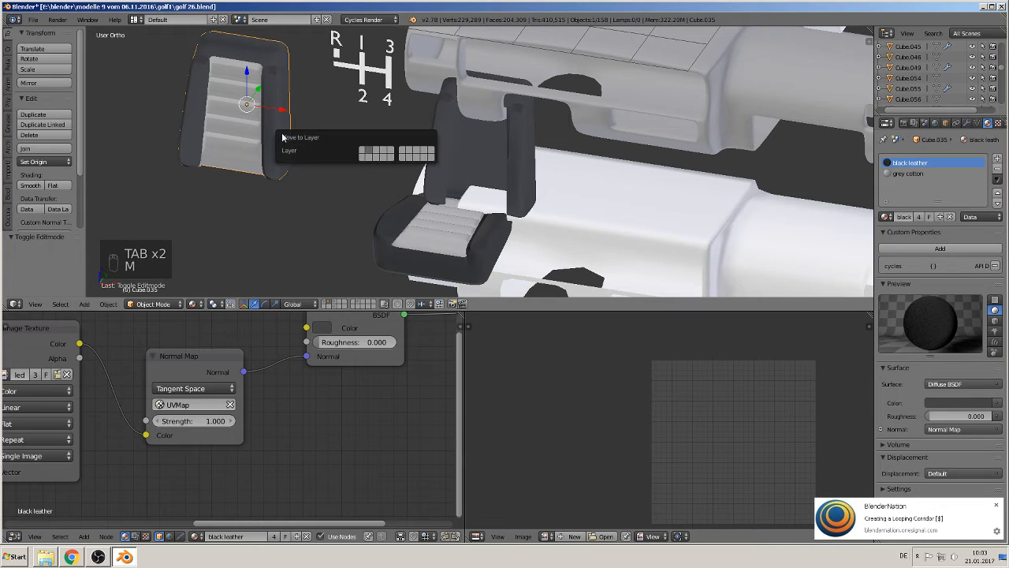
{"action": "left_click", "coordinate": [376, 152]}
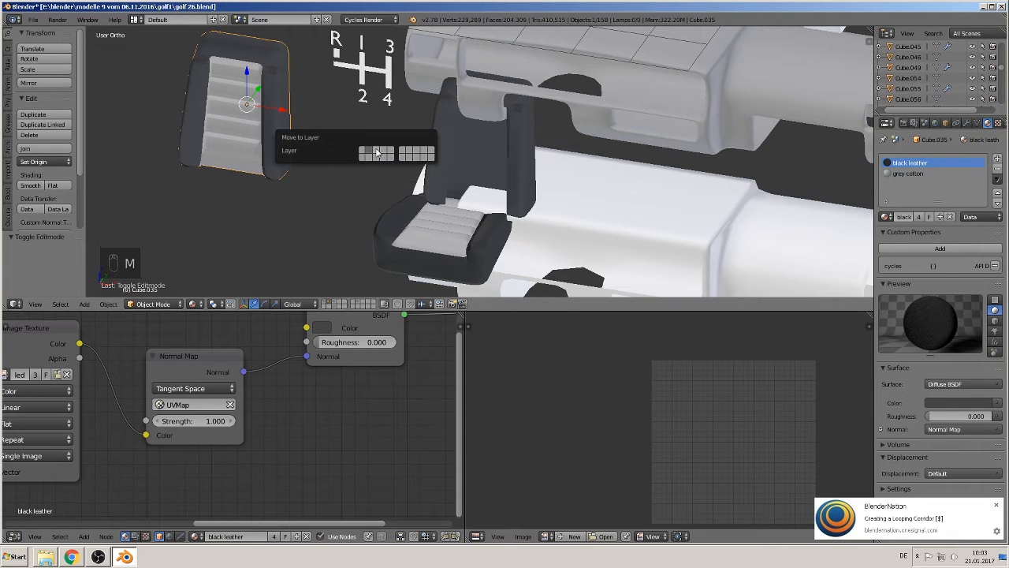
Step: Shift the padded seat cushion about -3.096 along X and move it to the third layer
{"action": "right_click", "coordinate": [465, 242]}
{"action": "left_click_drag", "start_coordinate": [485, 250], "coordinate": [306, 228]}
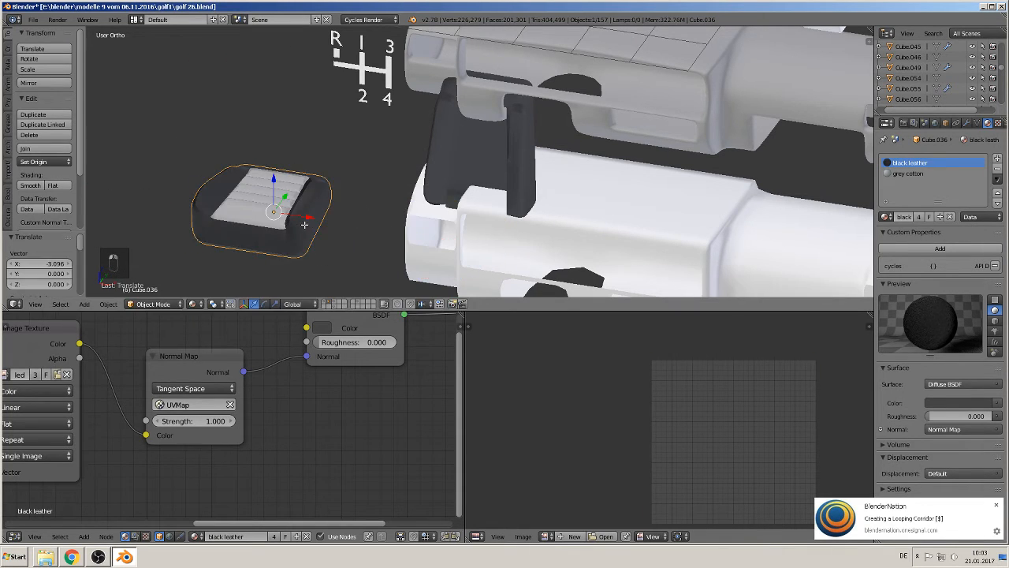
{"action": "key", "text": "Tab"}
{"action": "key", "text": "Tab"}
{"action": "key", "text": "m"}
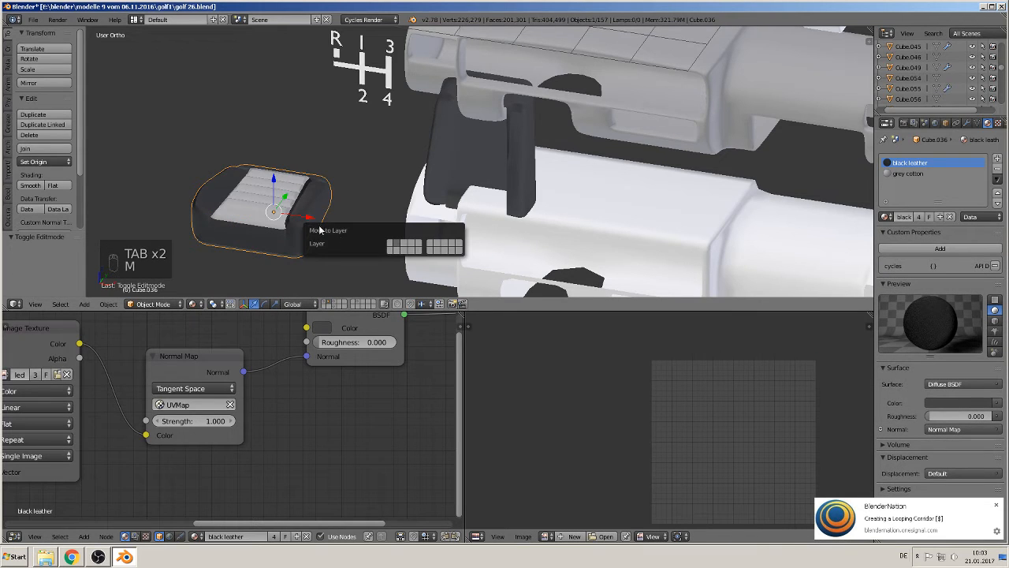
{"action": "left_click", "coordinate": [408, 243]}
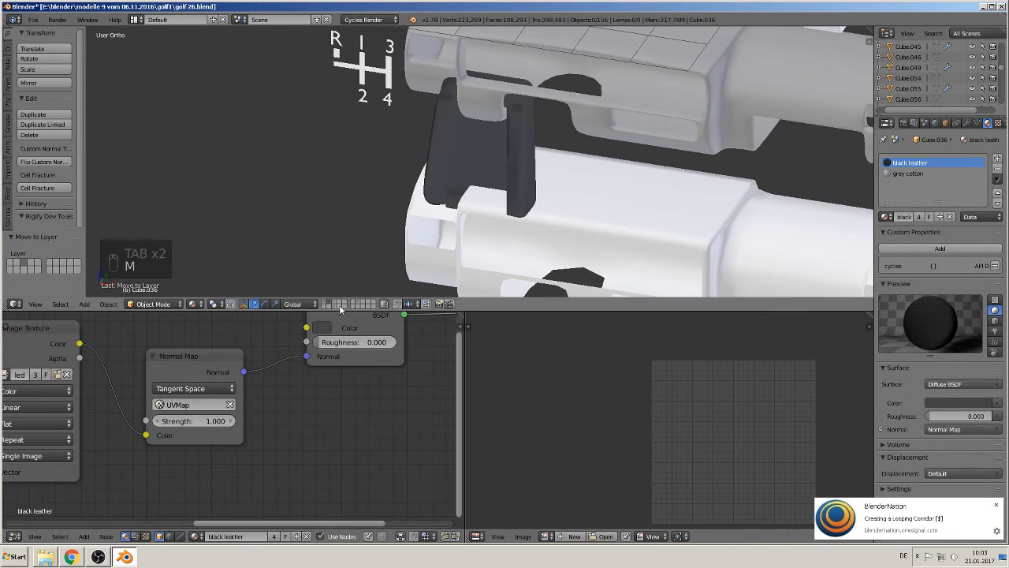
Step: Show the third layer and align the backrest above the cushion by shifting it about 0.772 and -0.099 along X
{"action": "left_click", "coordinate": [334, 303]}
{"action": "scroll", "coordinate": [355, 205], "scroll_direction": "down", "scroll_amount": 4}
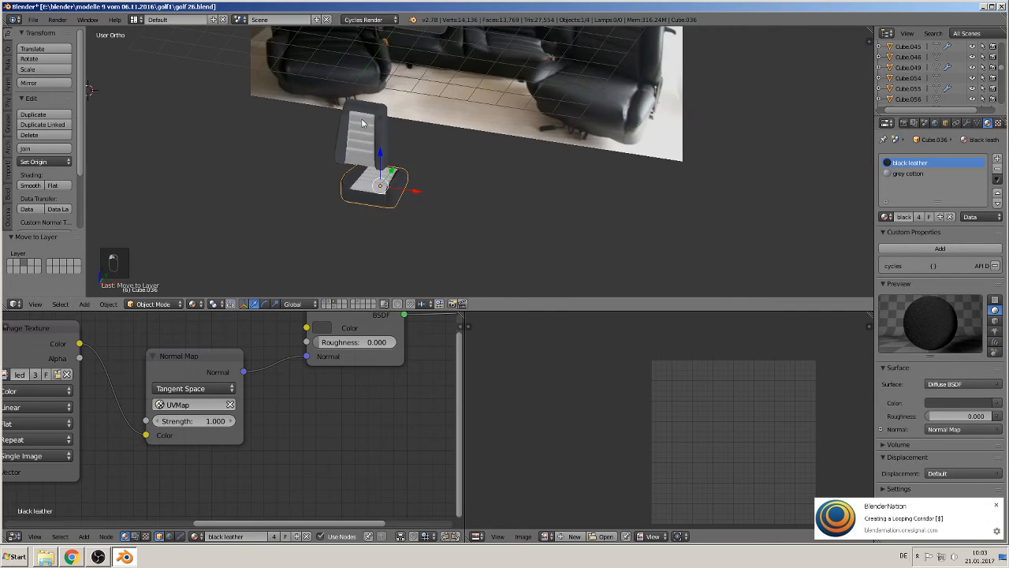
{"action": "middle_click_drag", "start_coordinate": [375, 142], "coordinate": [402, 178], "text": "shift"}
{"action": "scroll", "coordinate": [400, 172], "scroll_direction": "up", "scroll_amount": 2}
{"action": "right_click", "coordinate": [380, 171]}
{"action": "key", "text": "g"}
{"action": "key", "text": "x"}
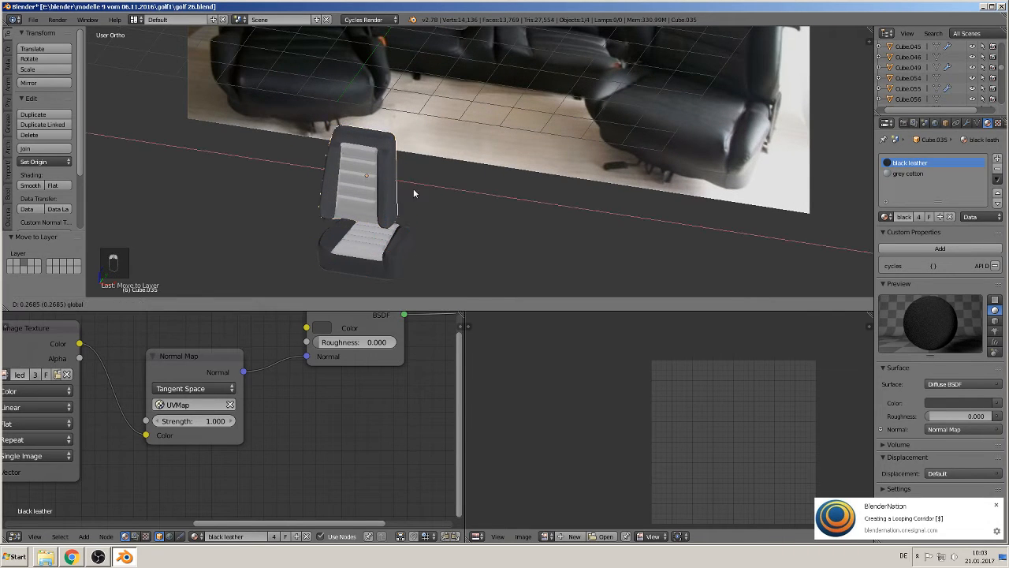
{"action": "left_click", "coordinate": [422, 196]}
{"action": "key", "text": "g"}
{"action": "key", "text": "x"}
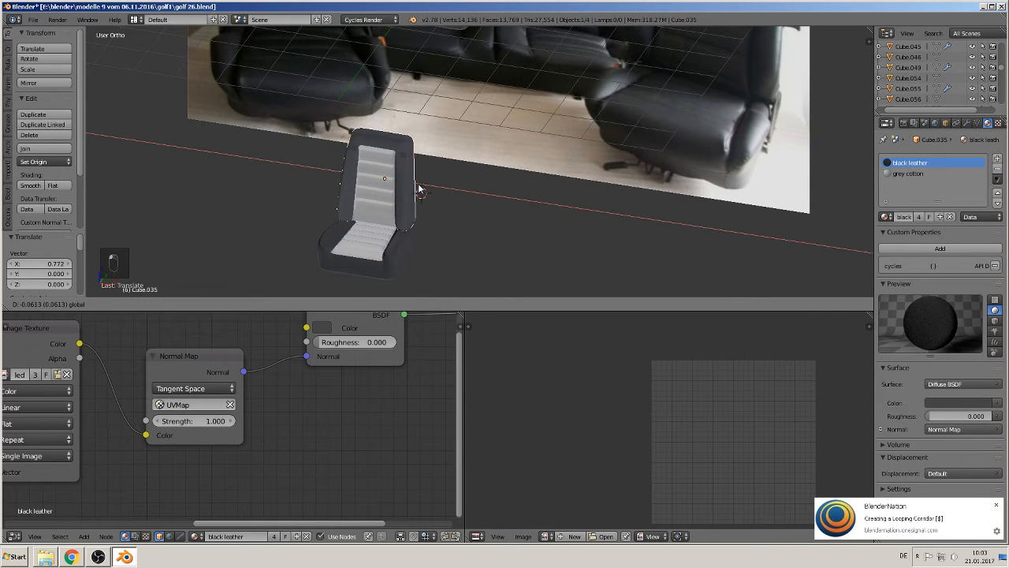
{"action": "left_click", "coordinate": [419, 194]}
{"action": "scroll", "coordinate": [419, 207], "scroll_direction": "up", "scroll_amount": 2}
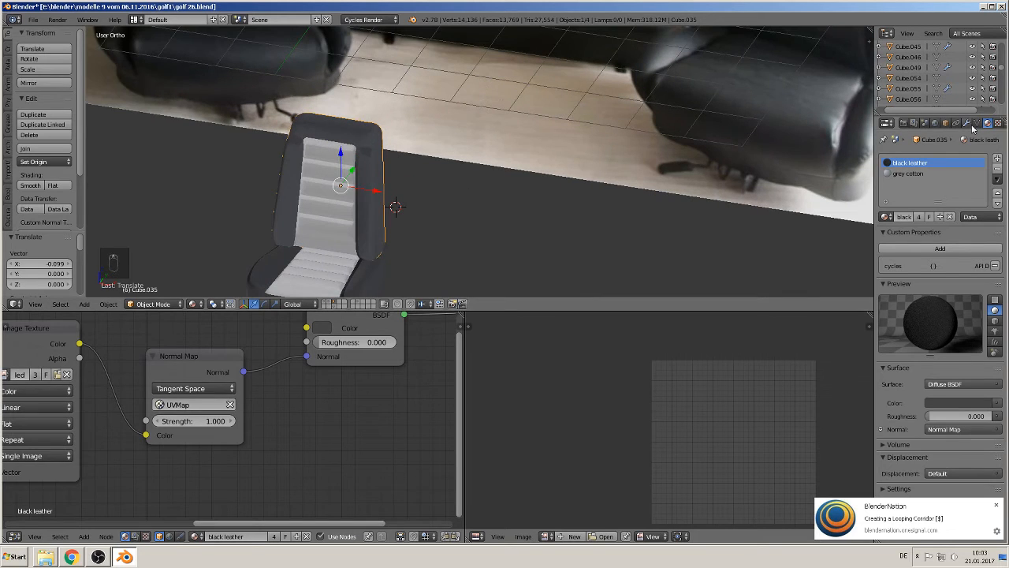
Step: Open the backrest's modifier settings and compare the seat parts with the rear bench in the reference photo from the front
{"action": "left_click", "coordinate": [965, 123]}
{"action": "key", "text": "KP_1"}
{"action": "scroll", "coordinate": [469, 243], "scroll_direction": "down", "scroll_amount": 2}
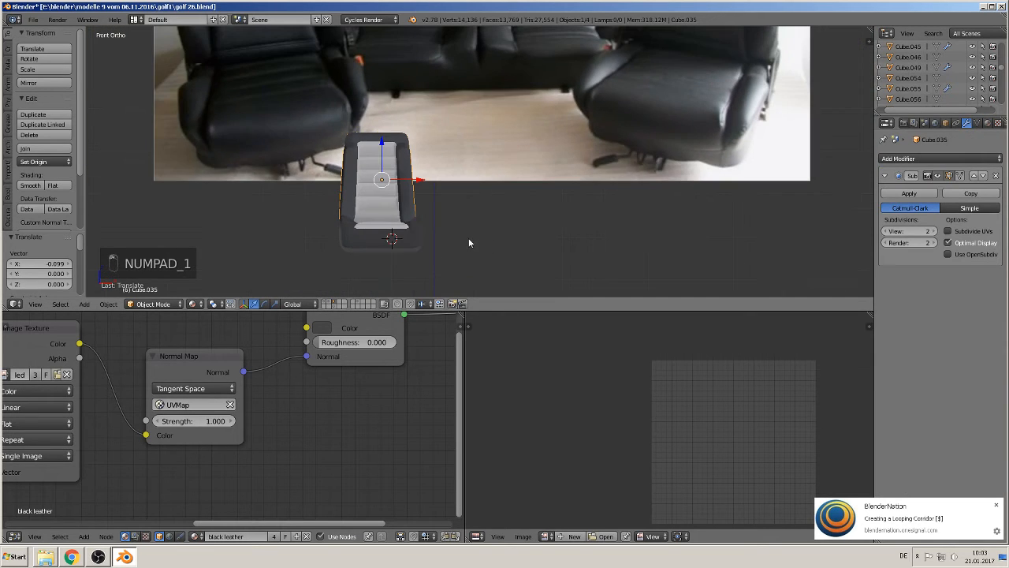
{"action": "middle_click_drag", "start_coordinate": [448, 172], "coordinate": [540, 246], "text": "shift"}
{"action": "scroll", "coordinate": [466, 281], "scroll_direction": "down", "scroll_amount": 3}
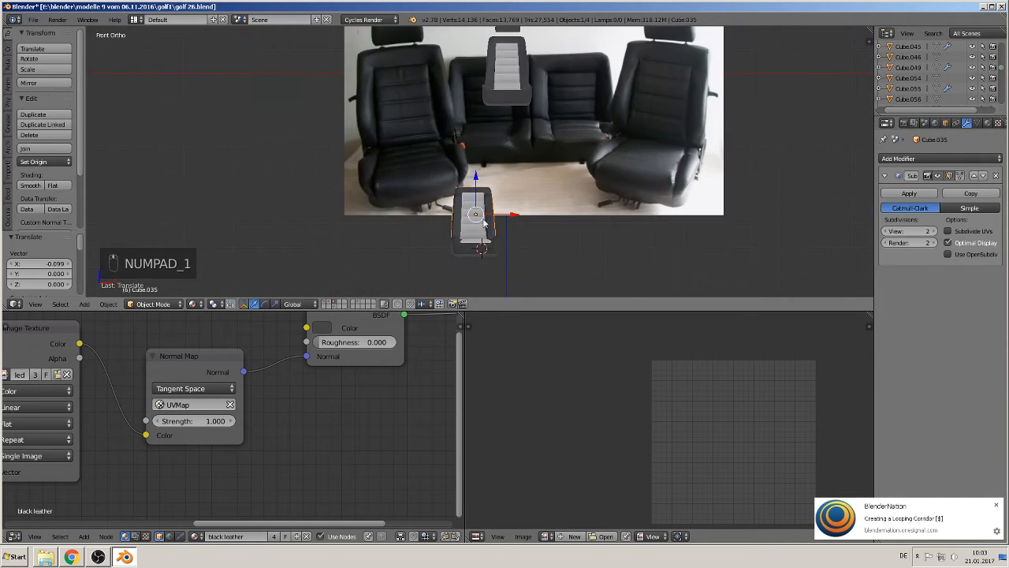
{"action": "scroll", "coordinate": [568, 185], "scroll_direction": "up", "scroll_amount": 2}
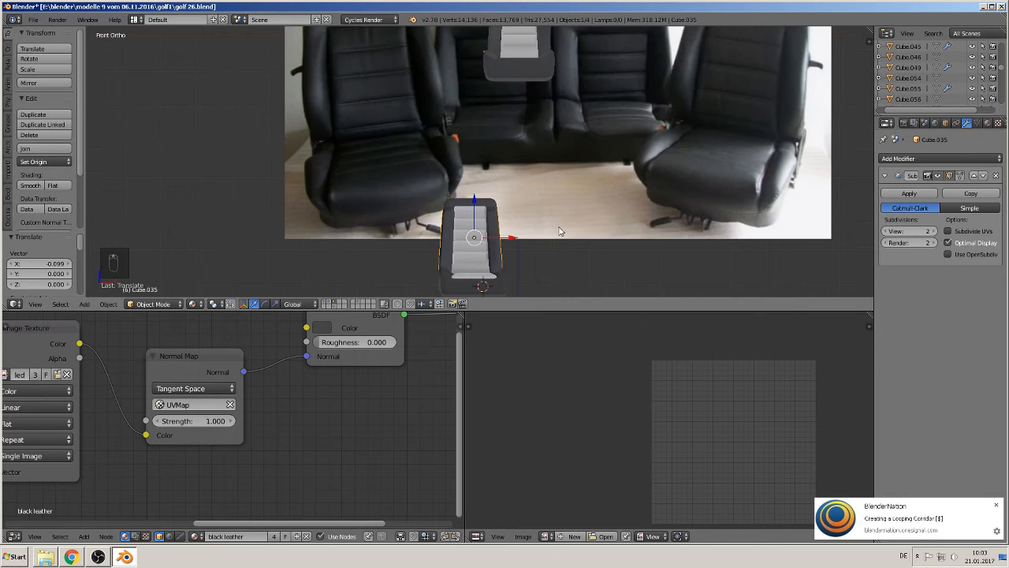
{"action": "middle_click_drag", "start_coordinate": [559, 227], "coordinate": [521, 215], "text": "shift"}
{"action": "scroll", "coordinate": [531, 202], "scroll_direction": "down", "scroll_amount": 2}
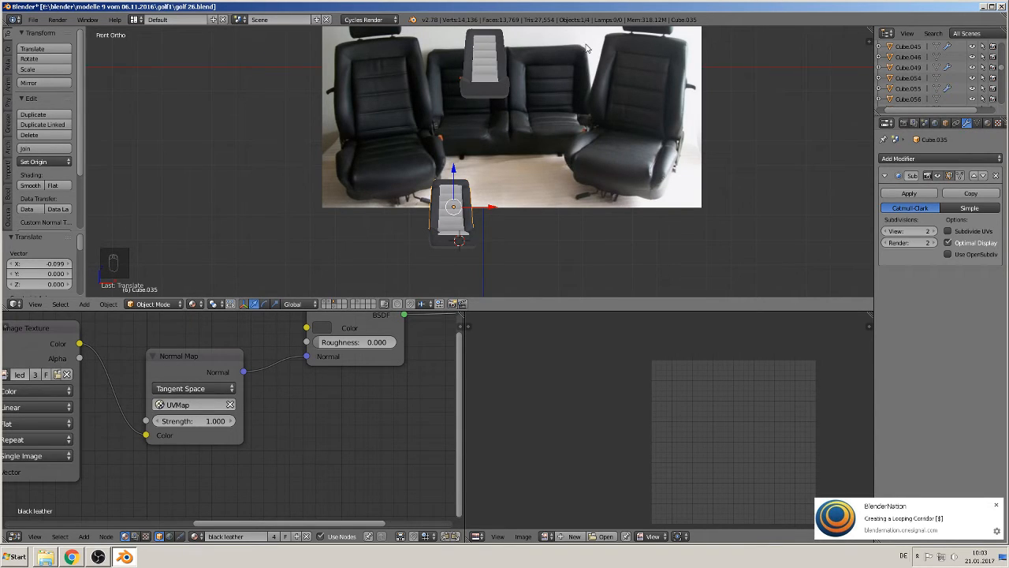
{"action": "scroll", "coordinate": [579, 222], "scroll_direction": "up", "scroll_amount": 5}
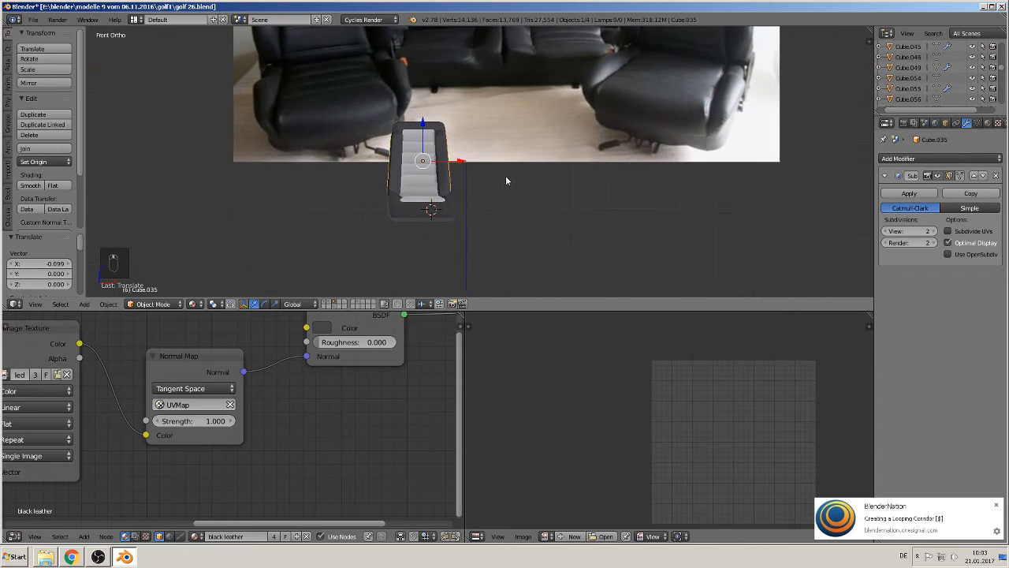
{"action": "middle_click_drag", "start_coordinate": [489, 208], "coordinate": [439, 234]}
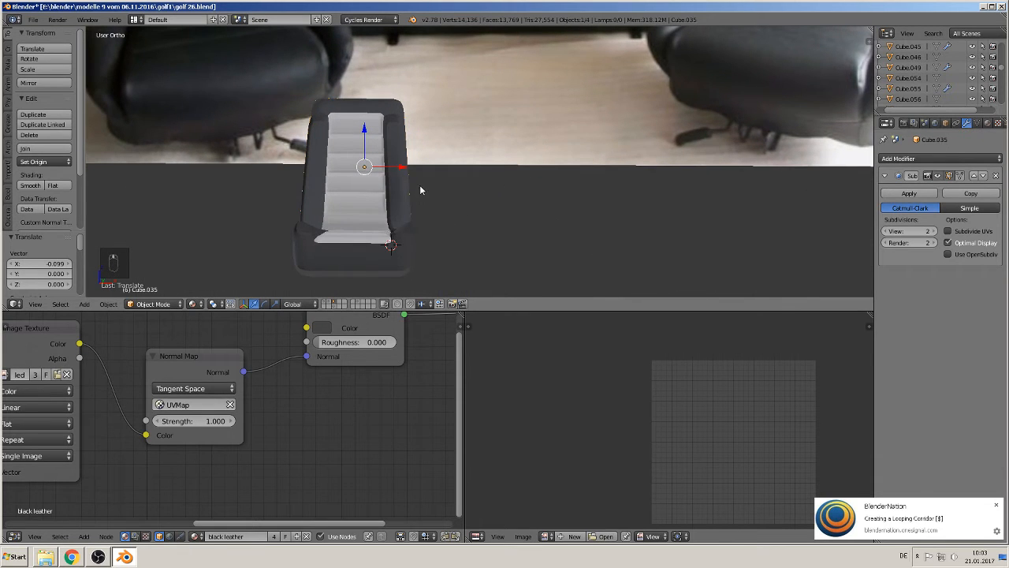
Step: Scale the backrest uniformly by about 0.831 and open its mesh in Edit Mode
{"action": "key", "text": "Tab"}
{"action": "scroll", "coordinate": [409, 191], "scroll_direction": "up", "scroll_amount": 2}
{"action": "scroll", "coordinate": [409, 192], "scroll_direction": "down", "scroll_amount": 1}
{"action": "scroll", "coordinate": [409, 191], "scroll_direction": "up", "scroll_amount": 1}
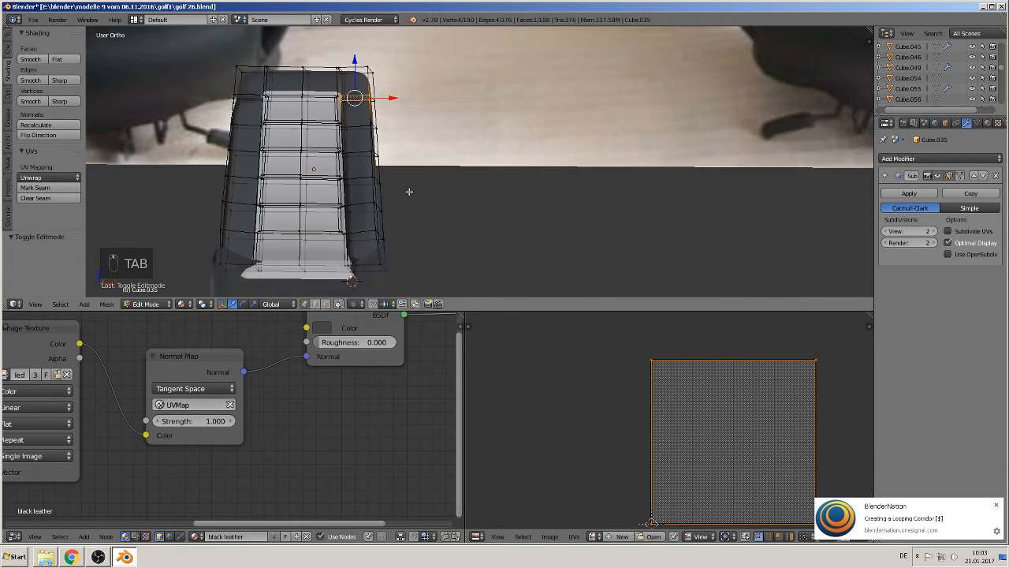
{"action": "scroll", "coordinate": [409, 191], "scroll_direction": "down", "scroll_amount": 1}
{"action": "key", "text": "Tab"}
{"action": "key", "text": "s"}
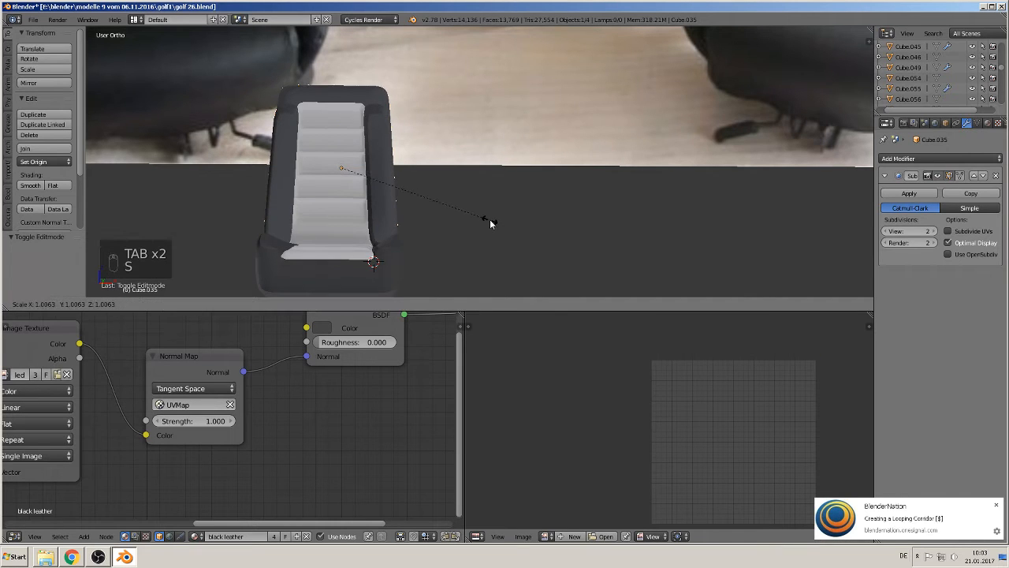
{"action": "left_click", "coordinate": [460, 220]}
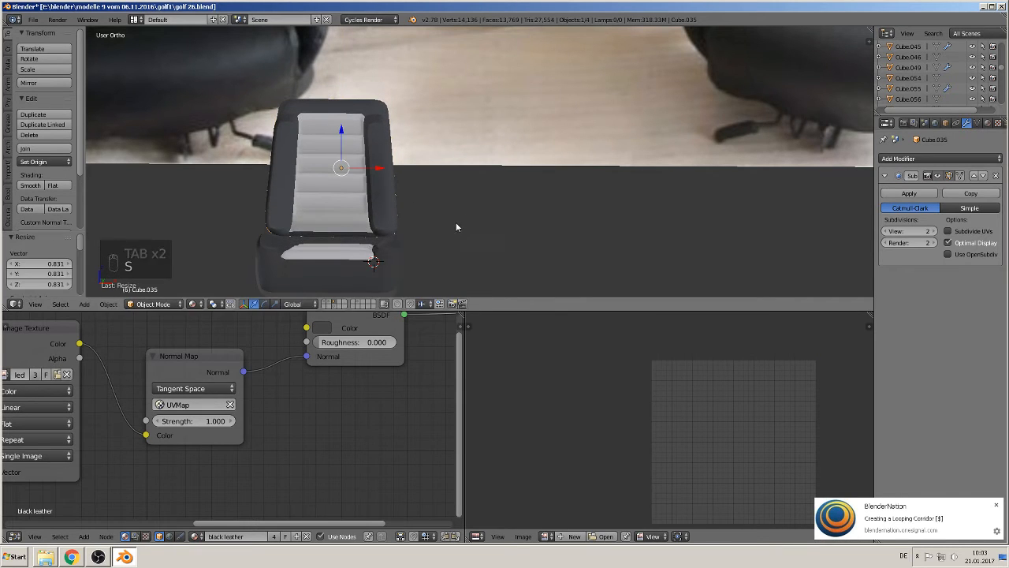
{"action": "key", "text": "Tab"}
{"action": "scroll", "coordinate": [418, 213], "scroll_direction": "up", "scroll_amount": 2}
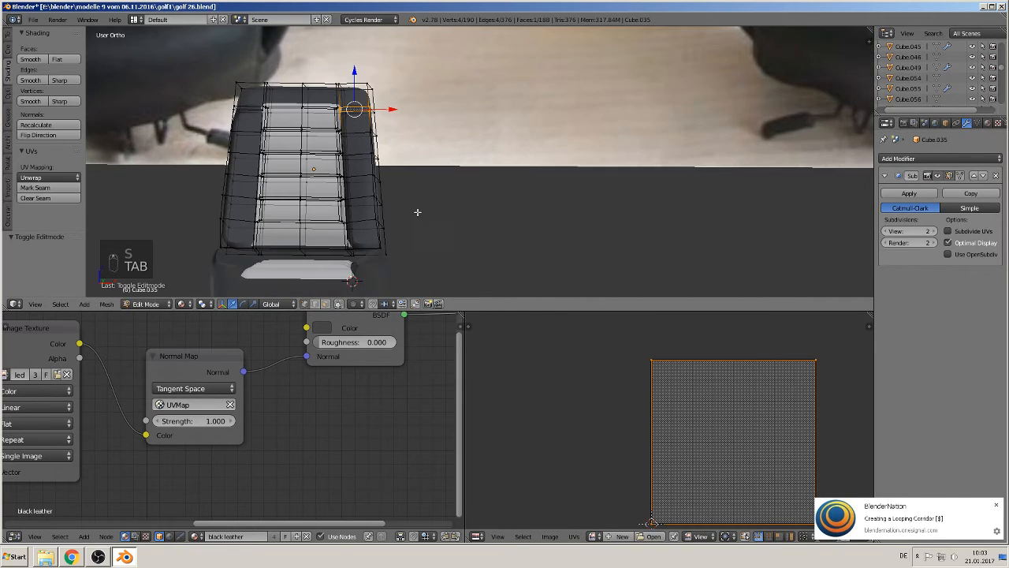
{"action": "key", "text": "ctrl+b"}
{"action": "right_click", "coordinate": [293, 264]}
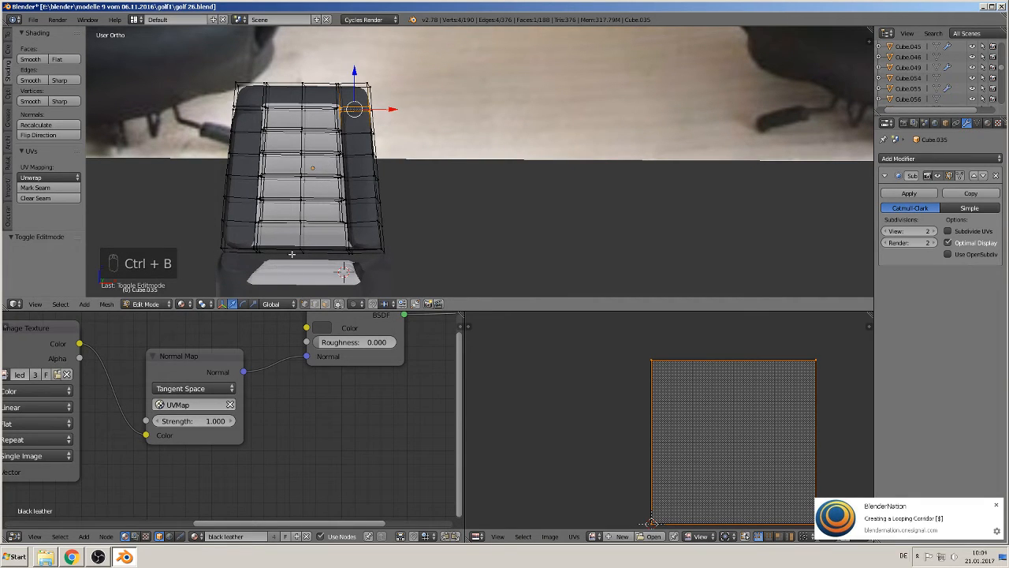
{"action": "key", "text": "b"}
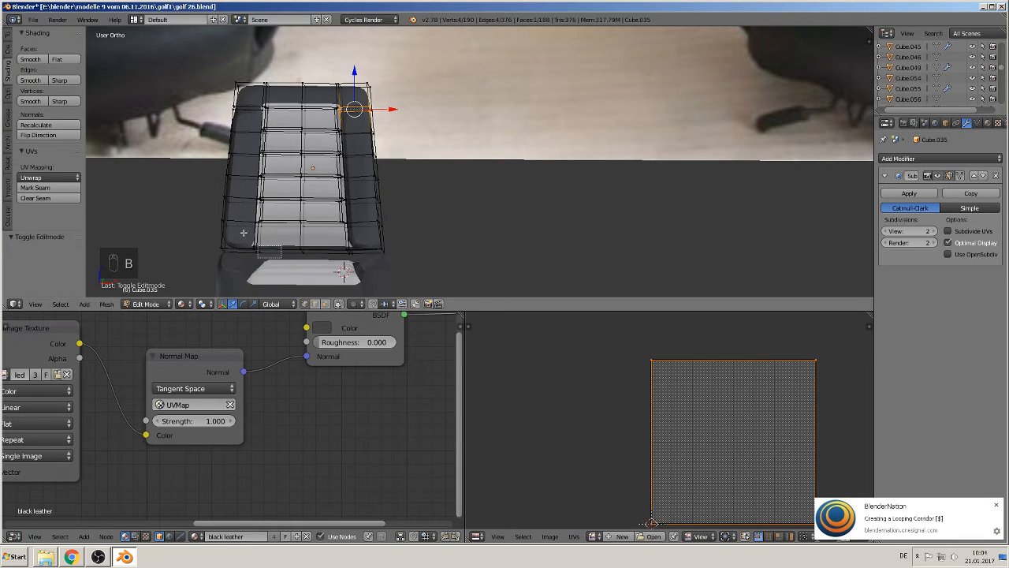
{"action": "left_click_drag", "start_coordinate": [281, 258], "coordinate": [159, 66]}
{"action": "key", "text": "x"}
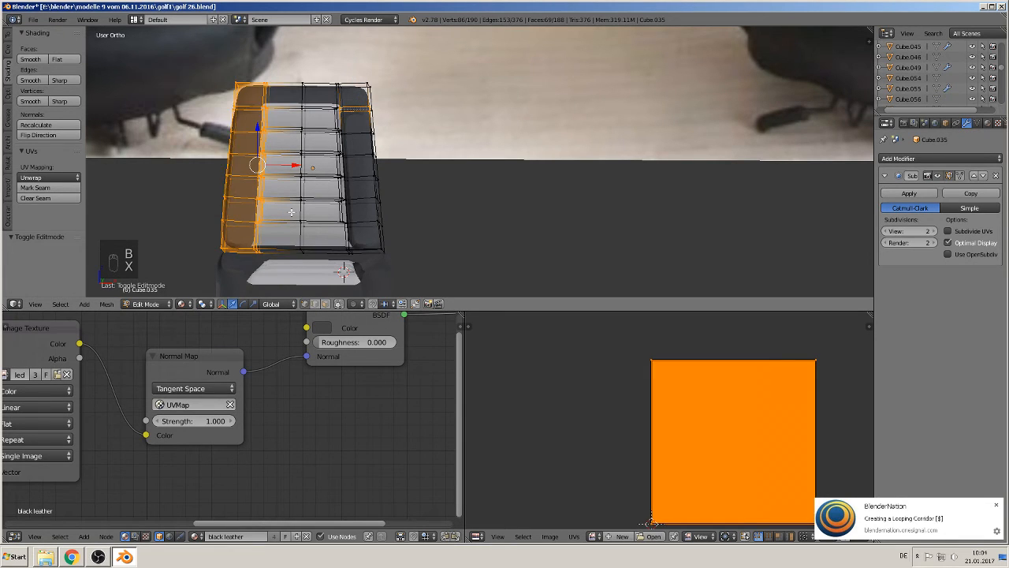
{"action": "key", "text": "a"}
Step: Delete the vertices of the backrest's left half up to the centre line
{"action": "key", "text": "b"}
{"action": "left_click_drag", "start_coordinate": [284, 268], "coordinate": [180, 56]}
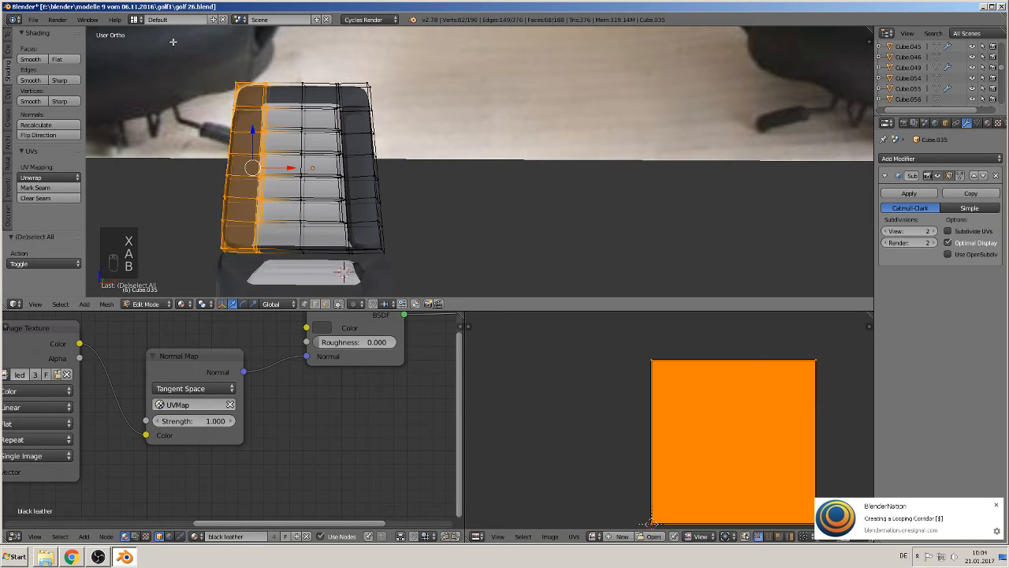
{"action": "key", "text": "x"}
{"action": "left_click", "coordinate": [175, 46]}
{"action": "scroll", "coordinate": [335, 120], "scroll_direction": "down", "scroll_amount": 2}
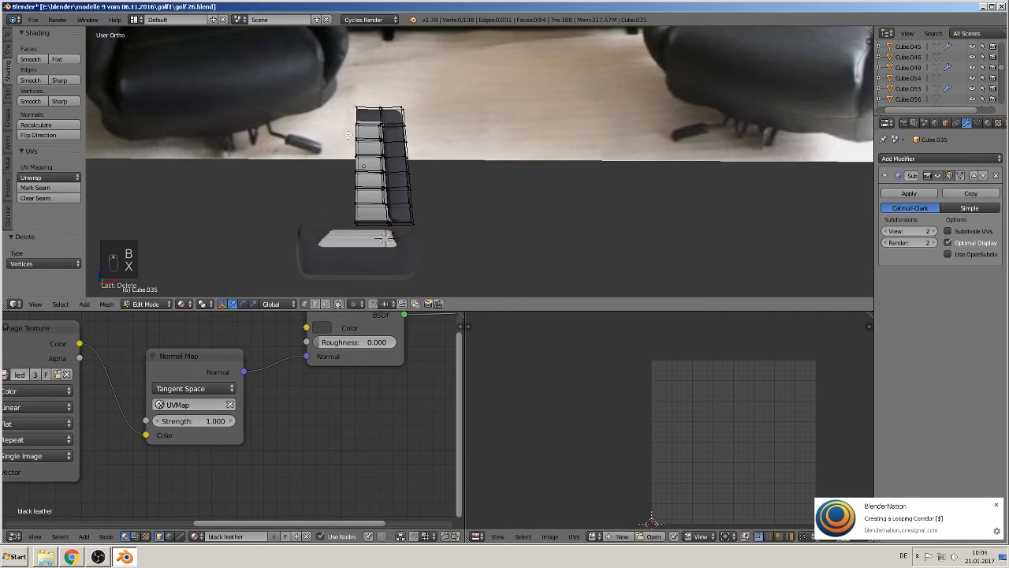
{"action": "scroll", "coordinate": [337, 123], "scroll_direction": "up", "scroll_amount": 3}
{"action": "scroll", "coordinate": [353, 136], "scroll_direction": "down", "scroll_amount": 1}
{"action": "right_click", "coordinate": [375, 138], "text": "alt"}
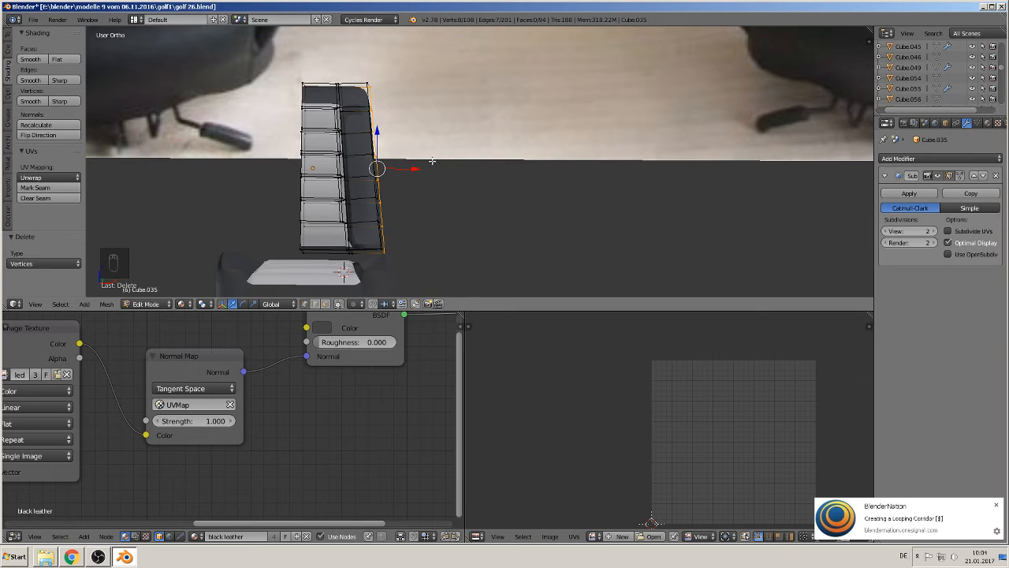
{"action": "mouse_move", "coordinate": [432, 160]}
{"action": "middle_mouse_down"}
{"action": "mouse_move", "coordinate": [361, 156]}
{"action": "mouse_move", "coordinate": [371, 140]}
{"action": "mouse_move", "coordinate": [433, 167]}
{"action": "middle_mouse_up"}
{"action": "key", "text": "a"}
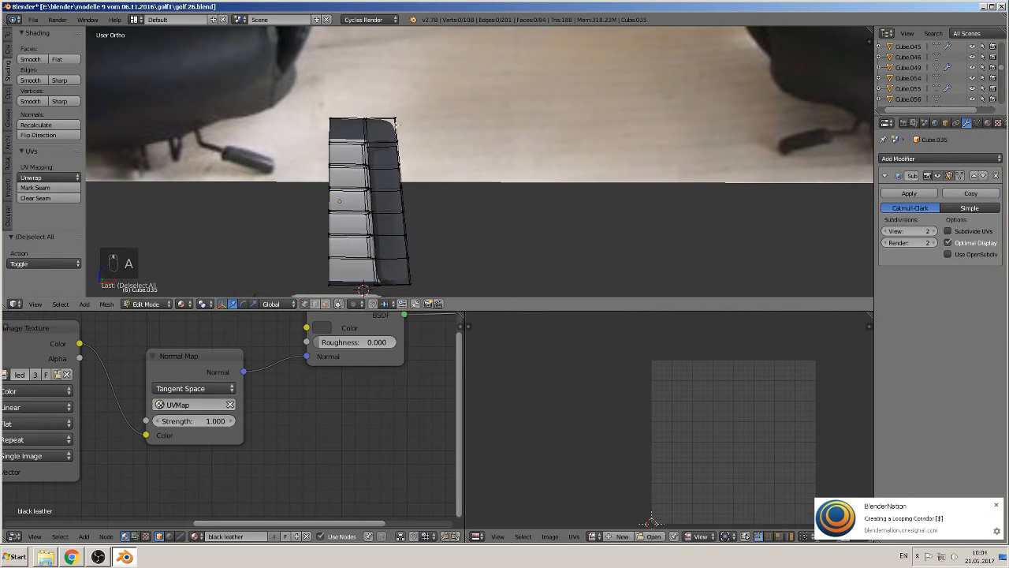
Step: Circle-select the outer edge vertices of the remaining backrest half and flatten them by scaling to 0 along X
{"action": "key", "text": "c"}
{"action": "mouse_move", "coordinate": [394, 118]}
{"action": "left_mouse_down"}
{"action": "mouse_move", "coordinate": [414, 228]}
{"action": "mouse_move", "coordinate": [410, 272]}
{"action": "left_mouse_up"}
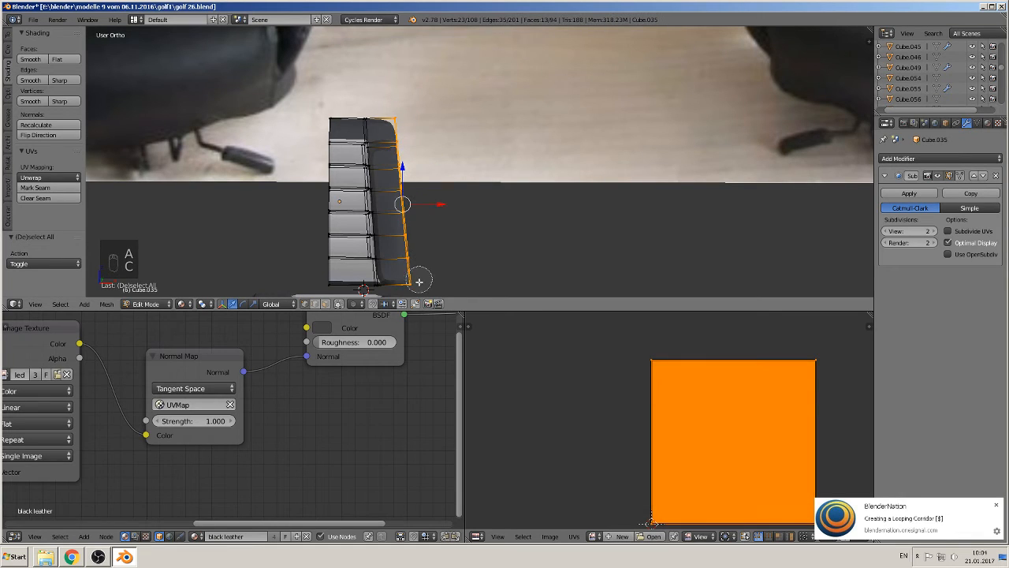
{"action": "key", "text": "Escape"}
{"action": "key", "text": "s"}
{"action": "key", "text": "x"}
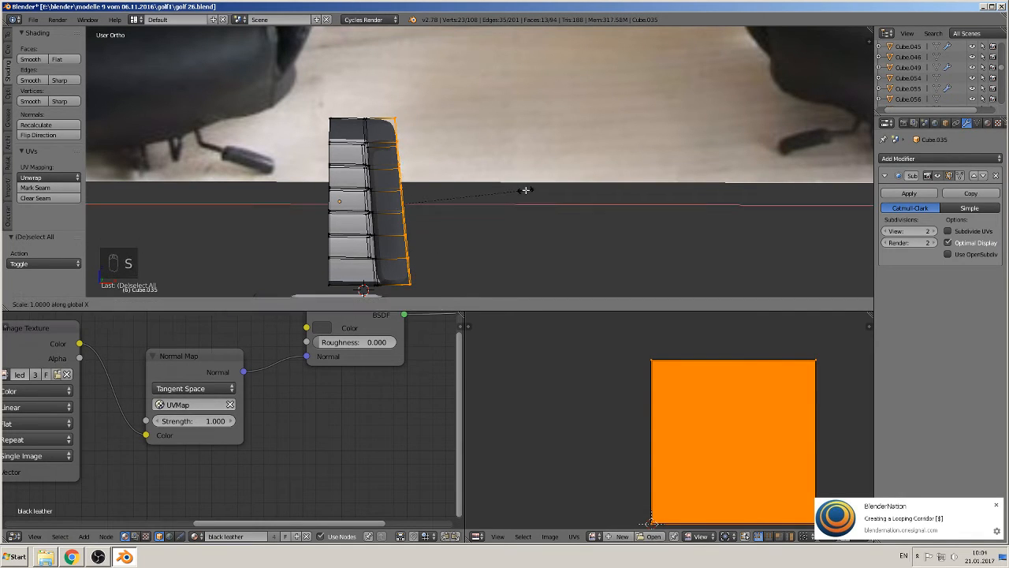
{"action": "key", "text": "0"}
{"action": "key", "text": "Return"}
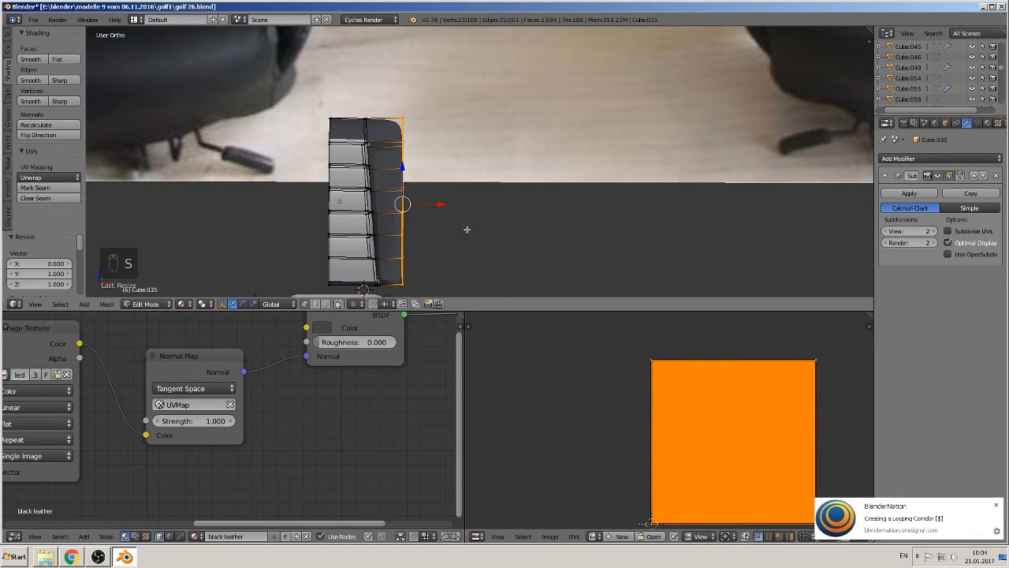
Step: Flatten the vertex column between the padding and the dark border to 0 along X and shift it about 0.065 along X
{"action": "key", "text": "a"}
{"action": "key", "text": "c"}
{"action": "left_click", "coordinate": [377, 286]}
{"action": "left_click_drag", "start_coordinate": [377, 285], "coordinate": [361, 116]}
{"action": "right_click", "coordinate": [439, 98]}
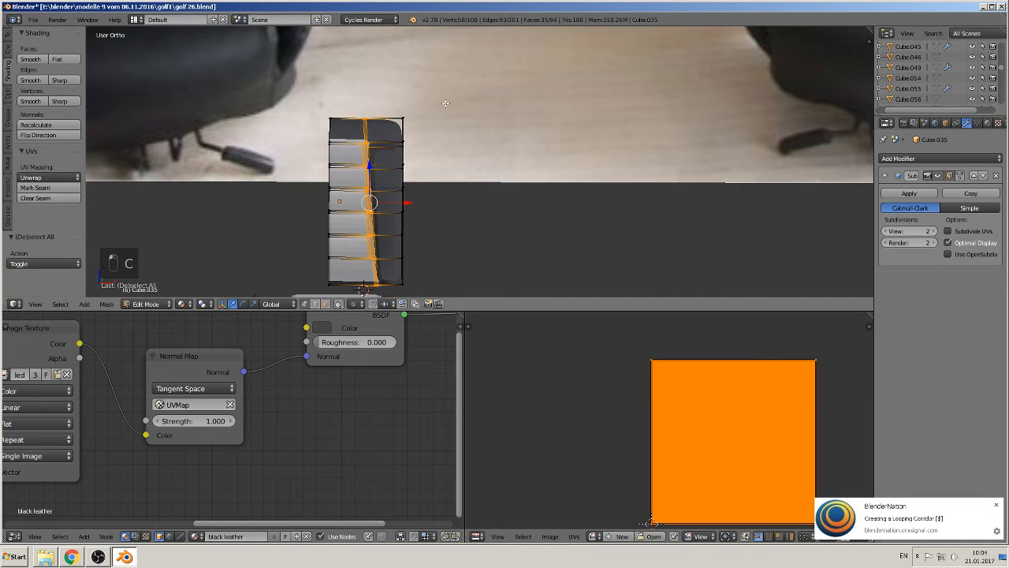
{"action": "key", "text": "s"}
{"action": "key", "text": "x"}
{"action": "key", "text": "0"}
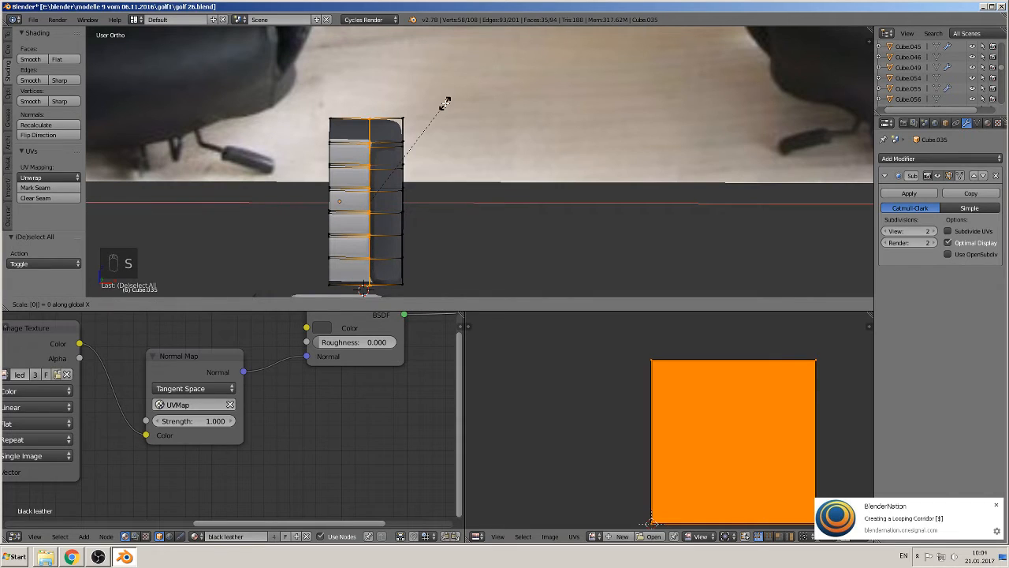
{"action": "key", "text": "Return"}
{"action": "left_click_drag", "start_coordinate": [403, 203], "coordinate": [410, 204]}
Step: Leave Edit Mode and examine the straightened backrest half from the front
{"action": "scroll", "coordinate": [410, 204], "scroll_direction": "down", "scroll_amount": 4}
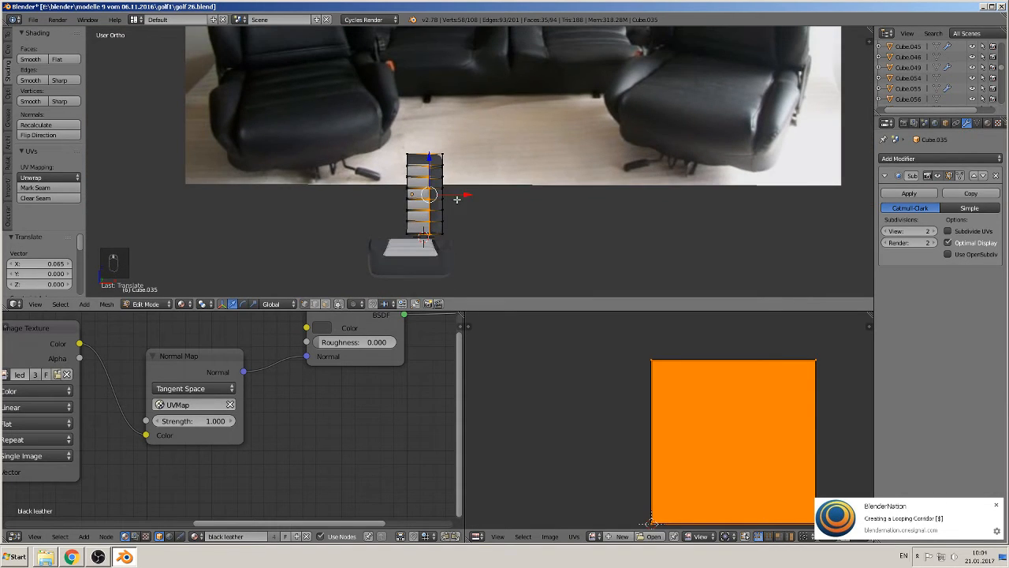
{"action": "key", "text": "Tab"}
{"action": "scroll", "coordinate": [435, 212], "scroll_direction": "up", "scroll_amount": 4}
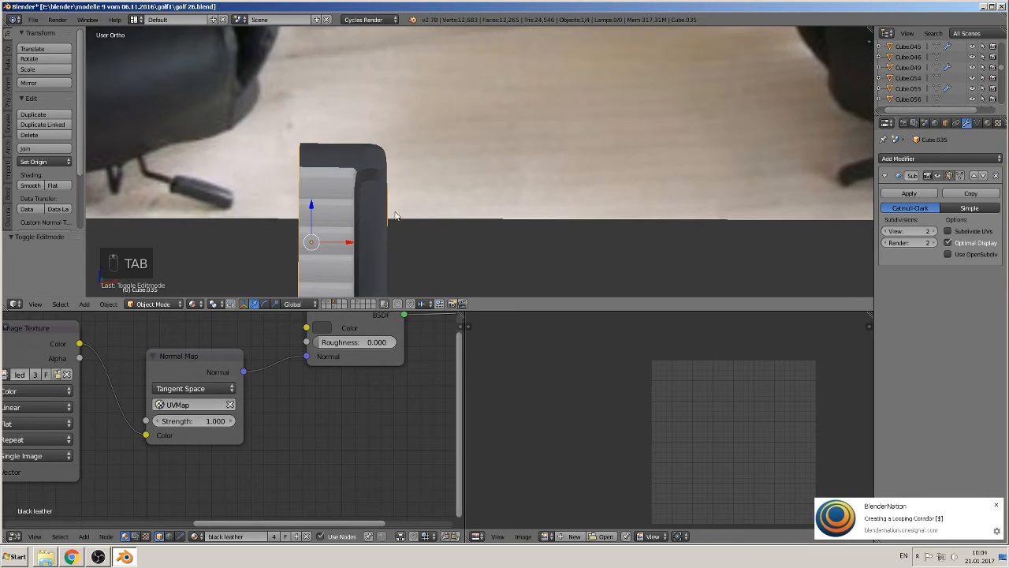
{"action": "key", "text": "KP_1"}
{"action": "scroll", "coordinate": [362, 171], "scroll_direction": "up", "scroll_amount": 3}
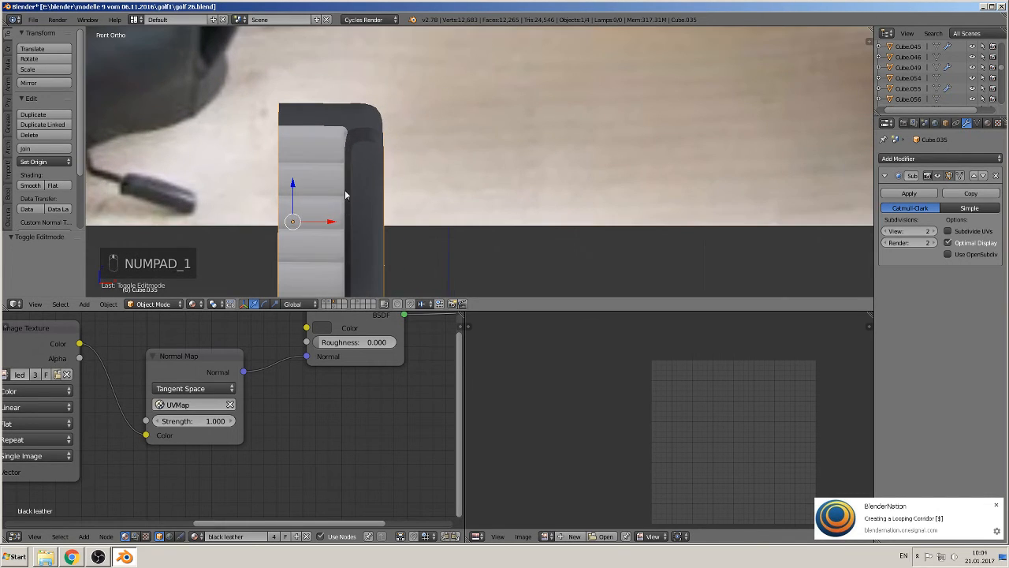
Step: Place the 3D cursor on the backrest half's inner centre edge and set the object's origin to it
{"action": "scroll", "coordinate": [399, 161], "scroll_direction": "up", "scroll_amount": 1}
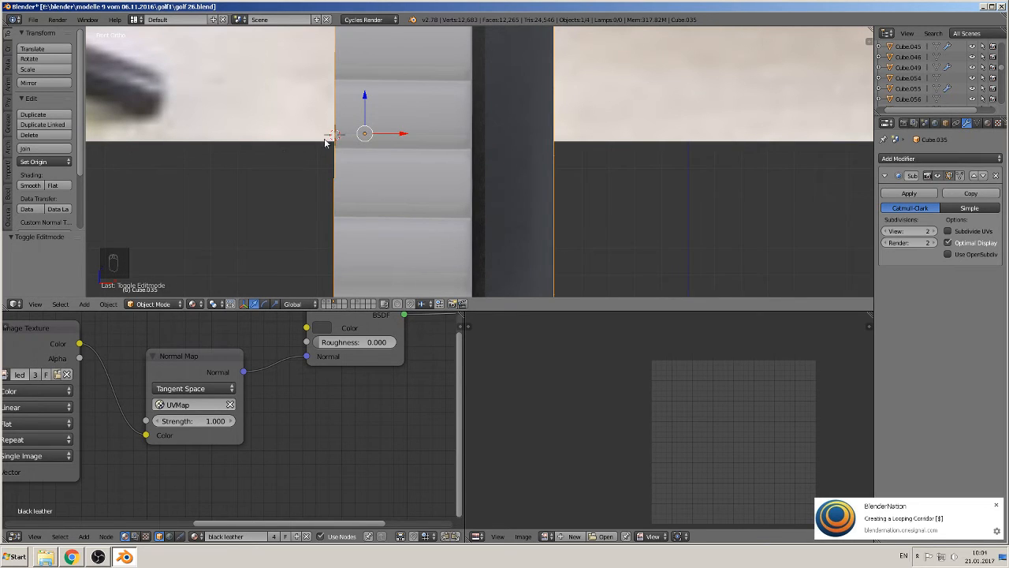
{"action": "left_click", "coordinate": [37, 162]}
{"action": "left_click", "coordinate": [58, 160]}
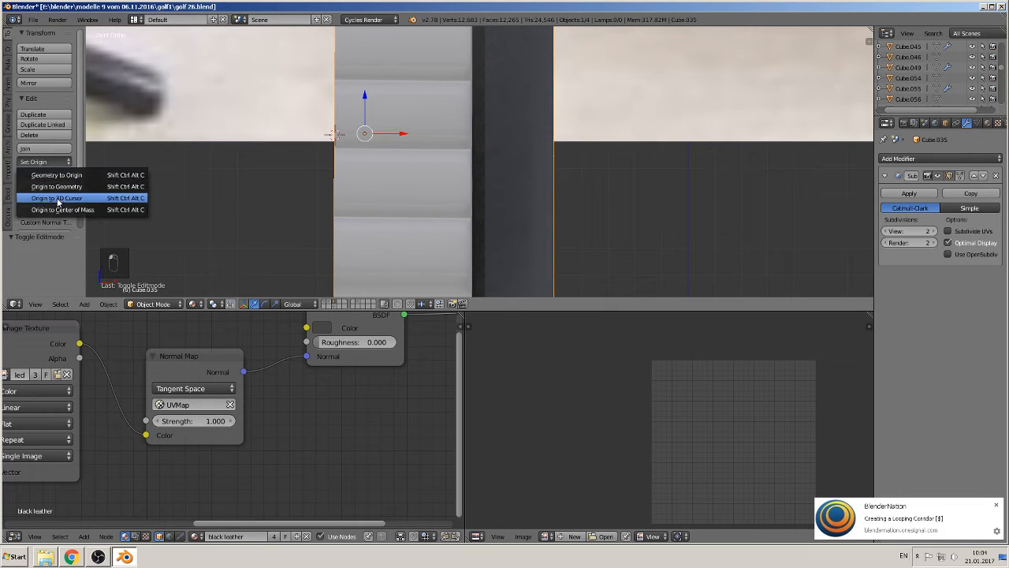
{"action": "left_click", "coordinate": [60, 200]}
{"action": "scroll", "coordinate": [324, 258], "scroll_direction": "down", "scroll_amount": 2}
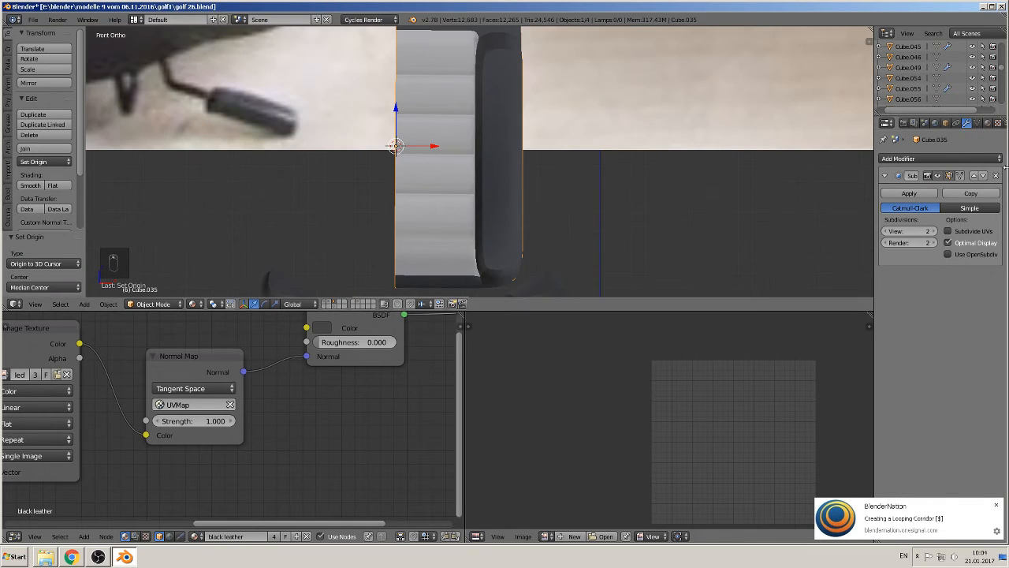
Step: Add a Mirror modifier on X to the backrest half with Clipping enabled
{"action": "left_click", "coordinate": [945, 160]}
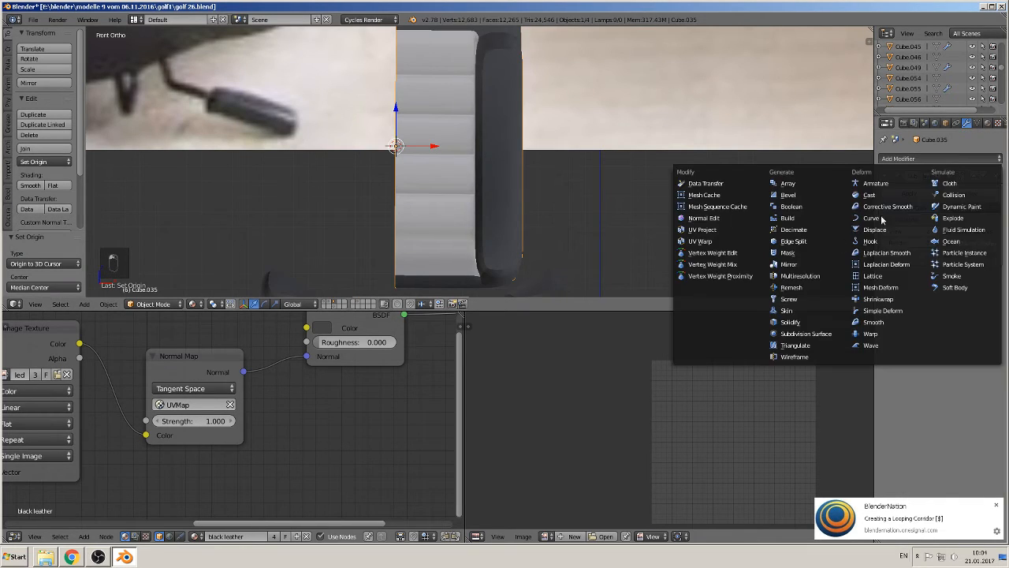
{"action": "left_click", "coordinate": [828, 264]}
{"action": "scroll", "coordinate": [543, 221], "scroll_direction": "down", "scroll_amount": 2}
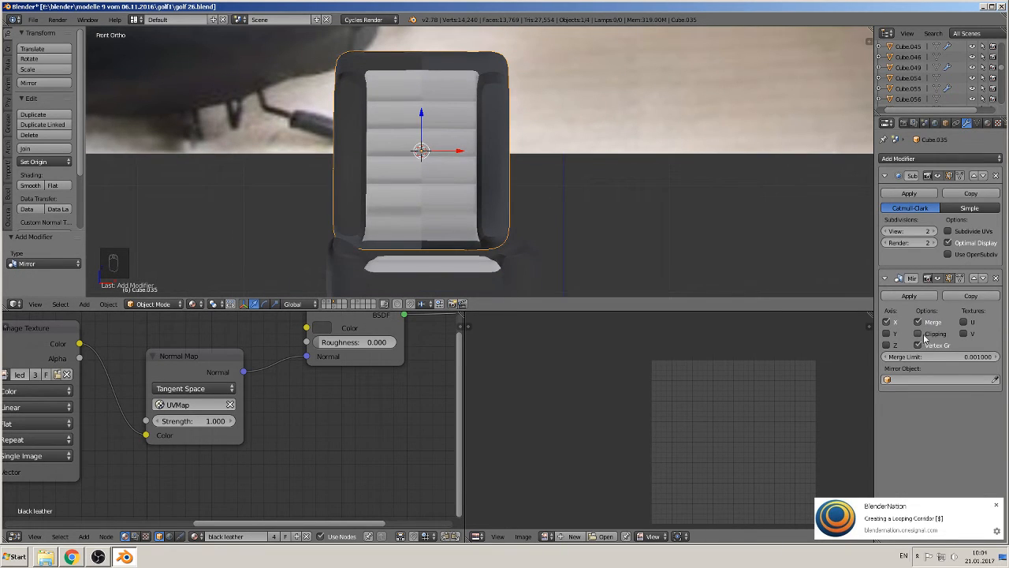
{"action": "left_click", "coordinate": [918, 333]}
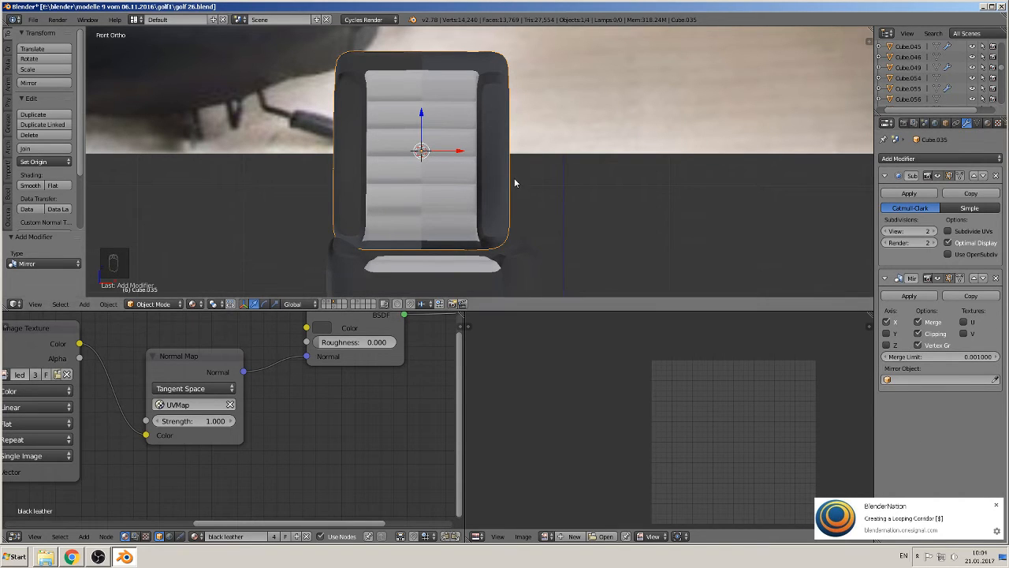
{"action": "key", "text": "Tab"}
{"action": "key", "text": "Tab"}
{"action": "key", "text": "Tab"}
{"action": "key", "text": "Tab"}
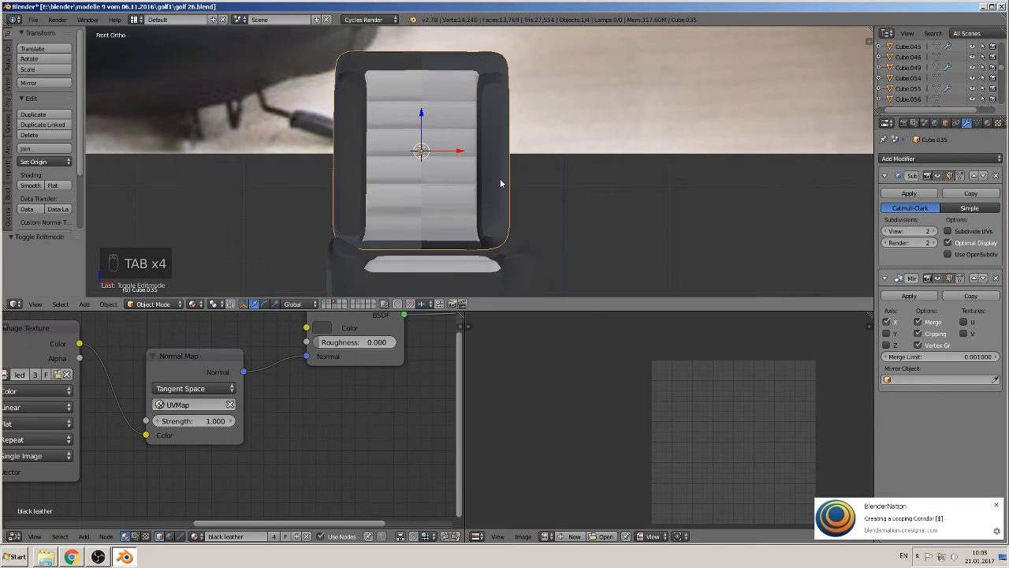
Step: Move the mirrored backrest down about 0.175 along Z onto the seat cushion
{"action": "middle_click_drag", "start_coordinate": [500, 178], "coordinate": [440, 69]}
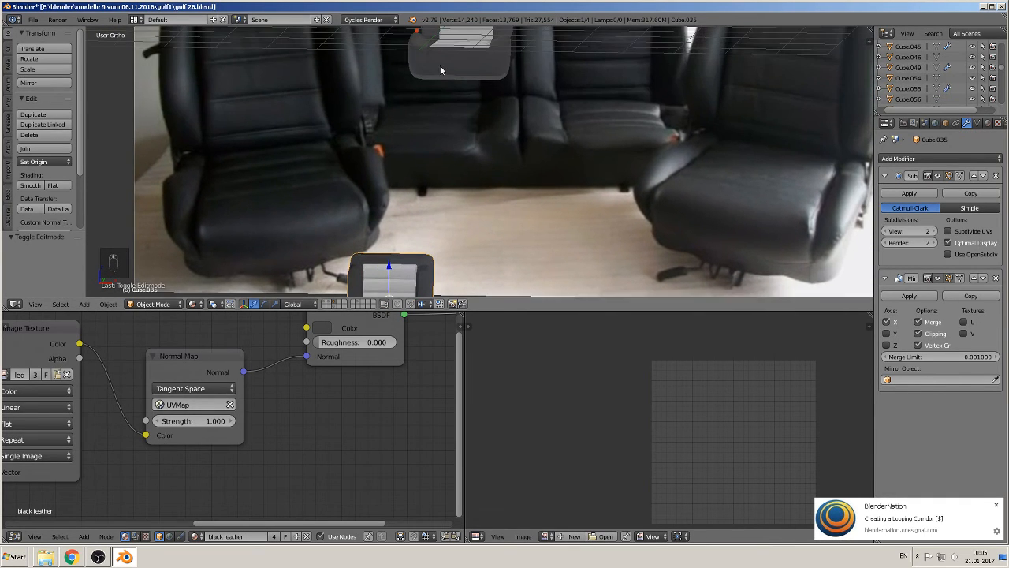
{"action": "middle_click_drag", "start_coordinate": [540, 128], "coordinate": [475, 146]}
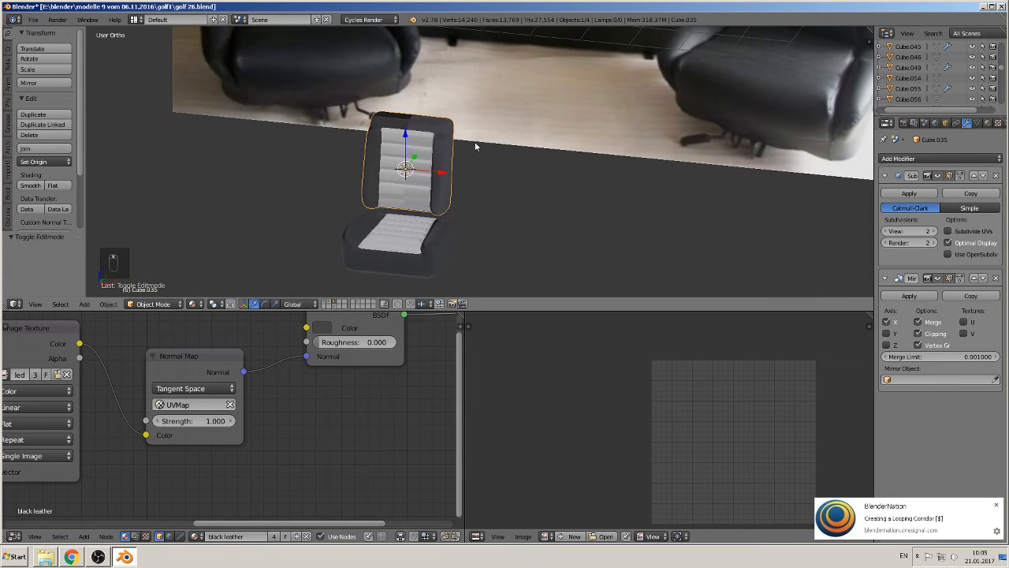
{"action": "left_click_drag", "start_coordinate": [406, 162], "coordinate": [408, 140]}
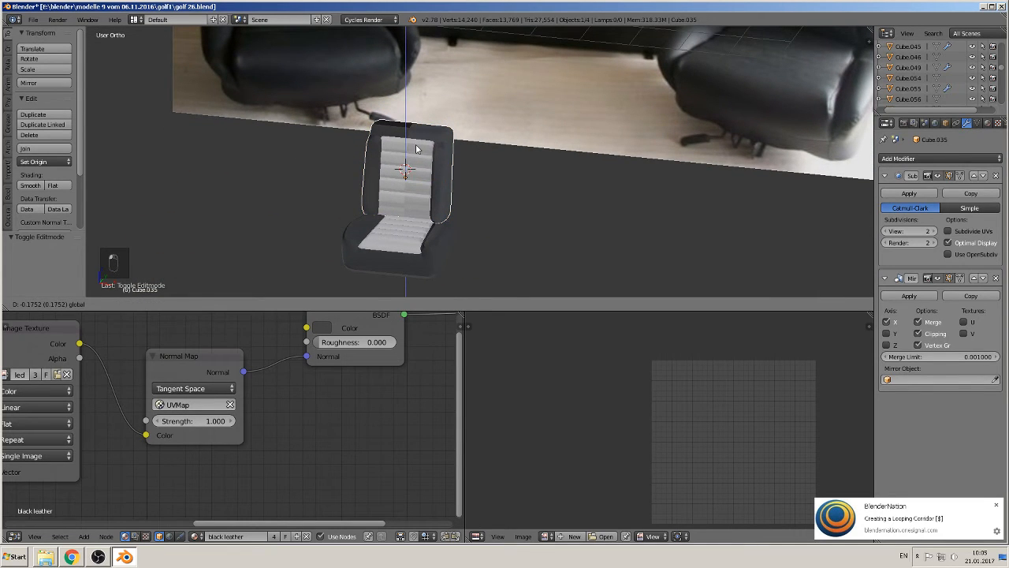
{"action": "left_click", "coordinate": [416, 149]}
{"action": "scroll", "coordinate": [467, 173], "scroll_direction": "up", "scroll_amount": 2}
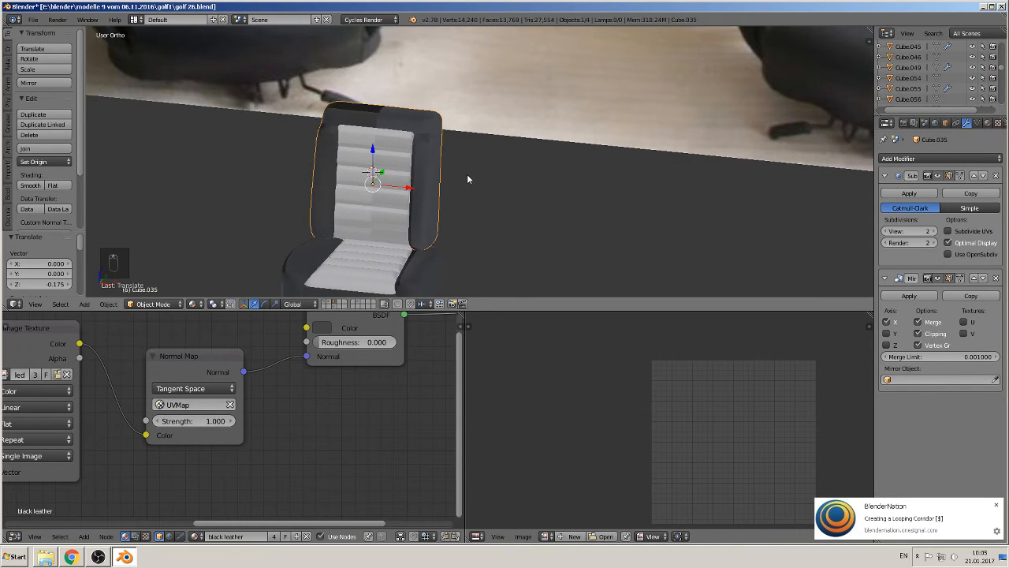
Step: Try applying the backrest's Subdivision Surface modifier ahead of the Mirror modifier and inspect the mesh in Edit Mode
{"action": "left_click", "coordinate": [920, 194]}
{"action": "key", "text": "Tab"}
{"action": "key", "text": "Tab"}
{"action": "key", "text": "Tab"}
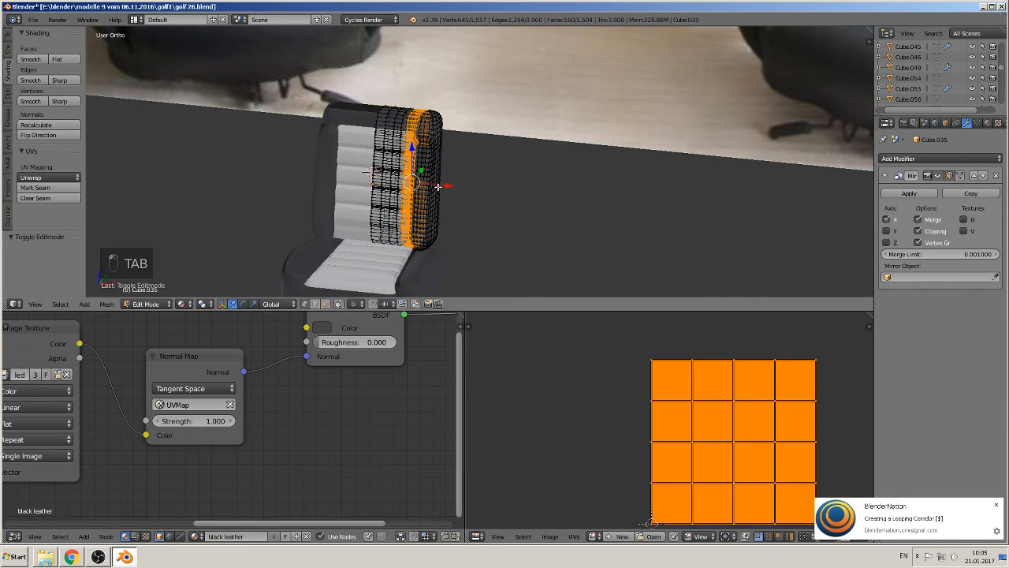
{"action": "key", "text": "Tab"}
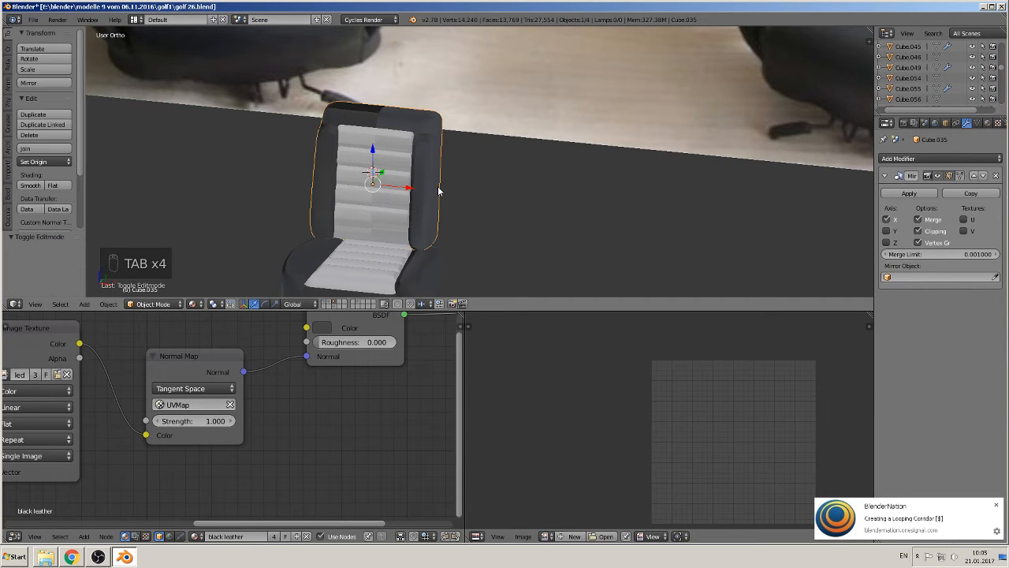
{"action": "key", "text": "ctrl+u"}
{"action": "key", "text": "ctrl+u"}
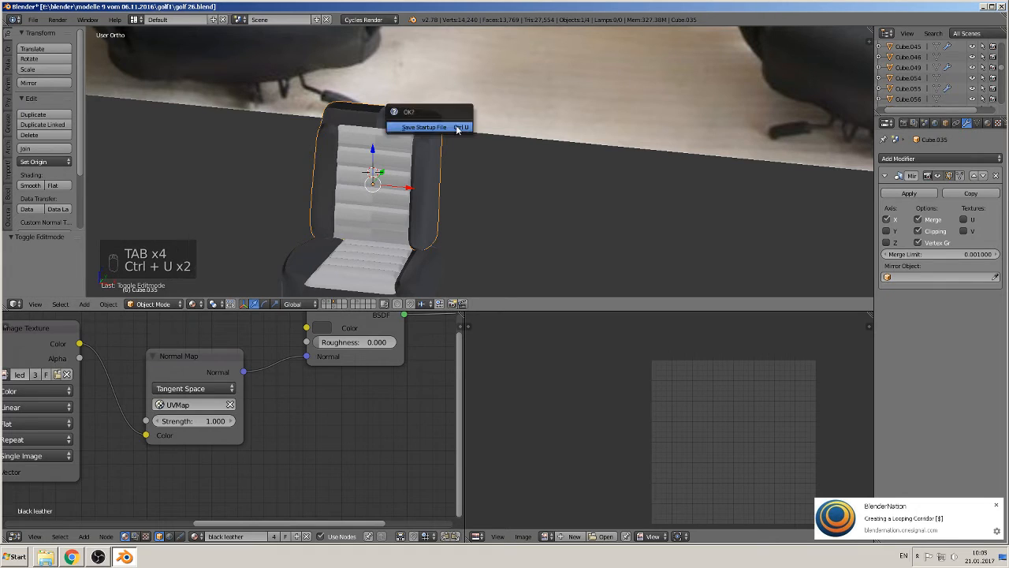
Step: Switch the keyboard input language to Deutsch (Deutschland) and leave Edit Mode
{"action": "key", "text": "Tab"}
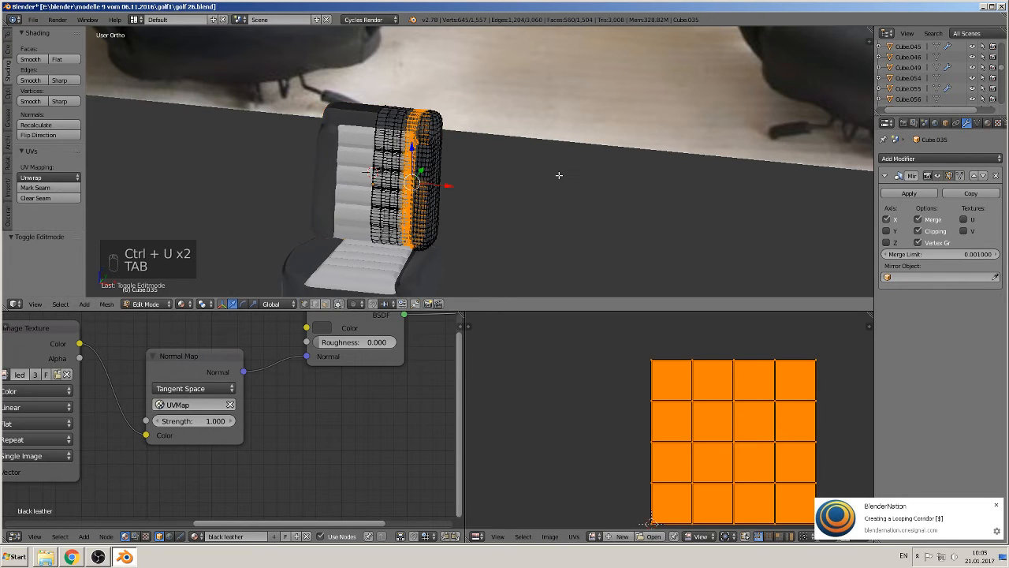
{"action": "left_click", "coordinate": [903, 555]}
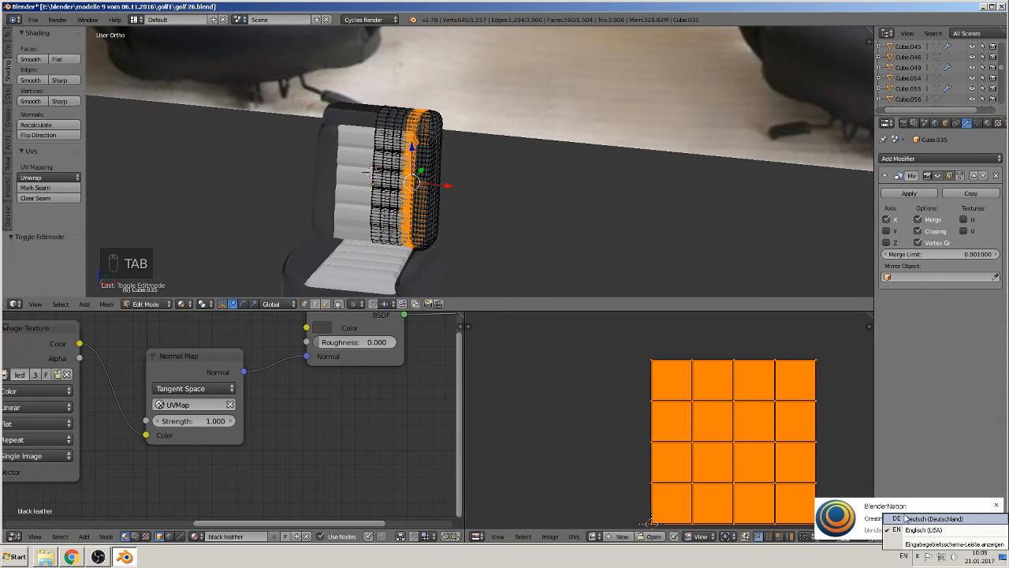
{"action": "left_click", "coordinate": [914, 518]}
{"action": "key", "text": "Tab"}
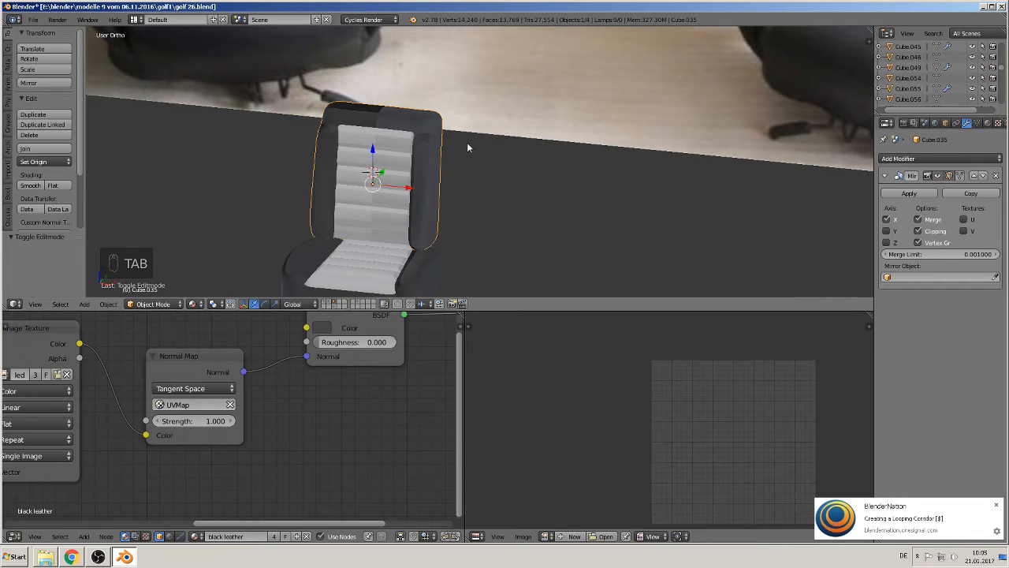
Step: Undo the applied Subdivision Surface modifier and apply the backrest's Mirror modifier instead
{"action": "key", "text": "ctrl+z"}
{"action": "key", "text": "ctrl+z"}
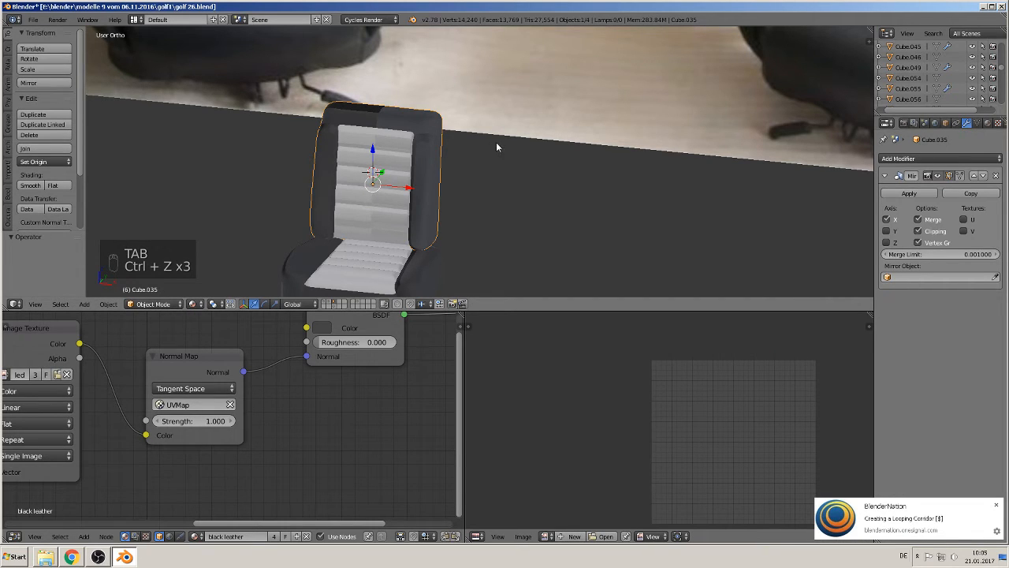
{"action": "key", "text": "ctrl+z"}
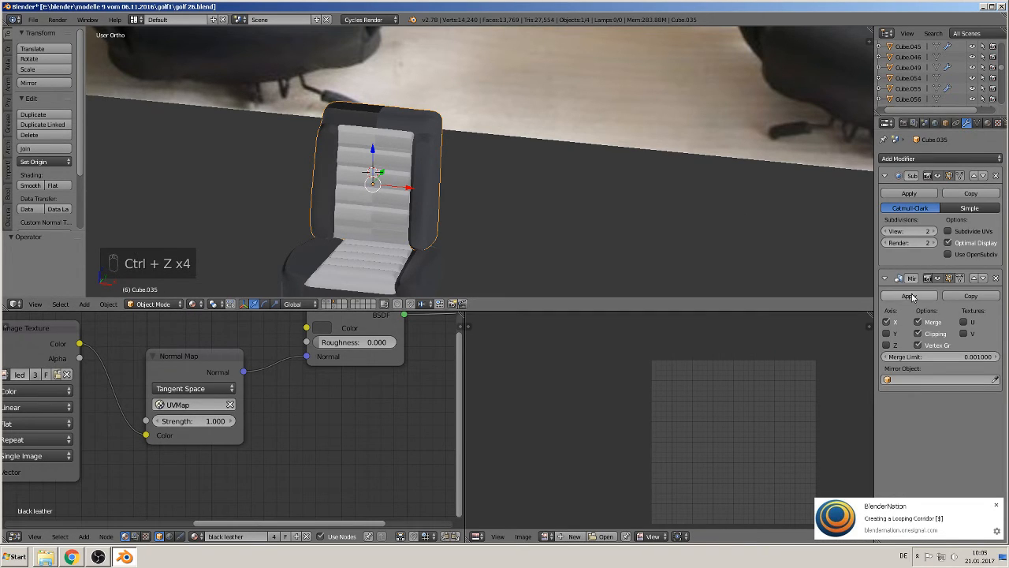
{"action": "left_click", "coordinate": [911, 296]}
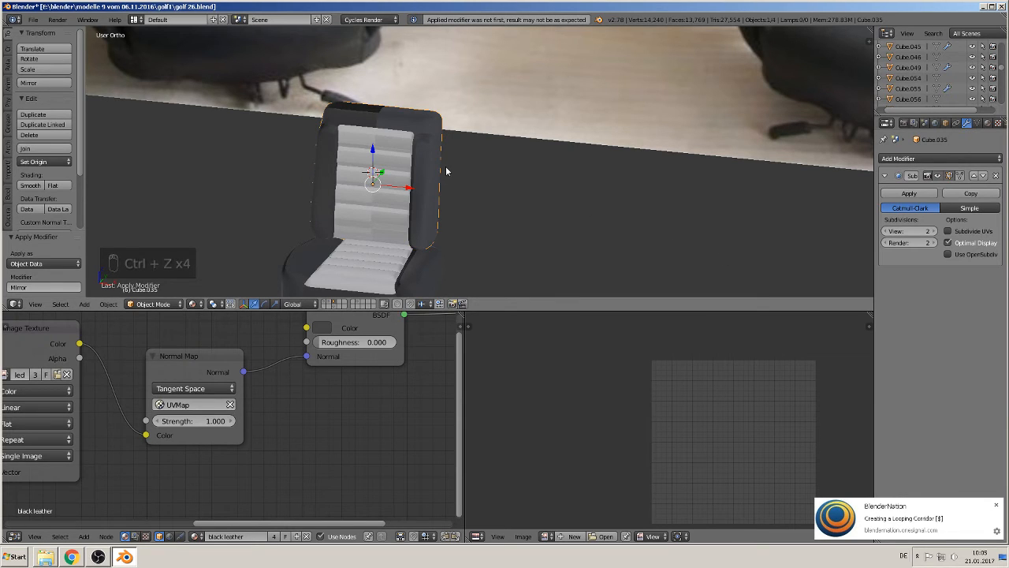
Step: Enter Edit Mode on the full backrest and select its entire mesh
{"action": "key", "text": "Tab"}
{"action": "key", "text": "Tab"}
{"action": "key", "text": "a"}
{"action": "key", "text": "a"}
{"action": "key", "text": "a"}
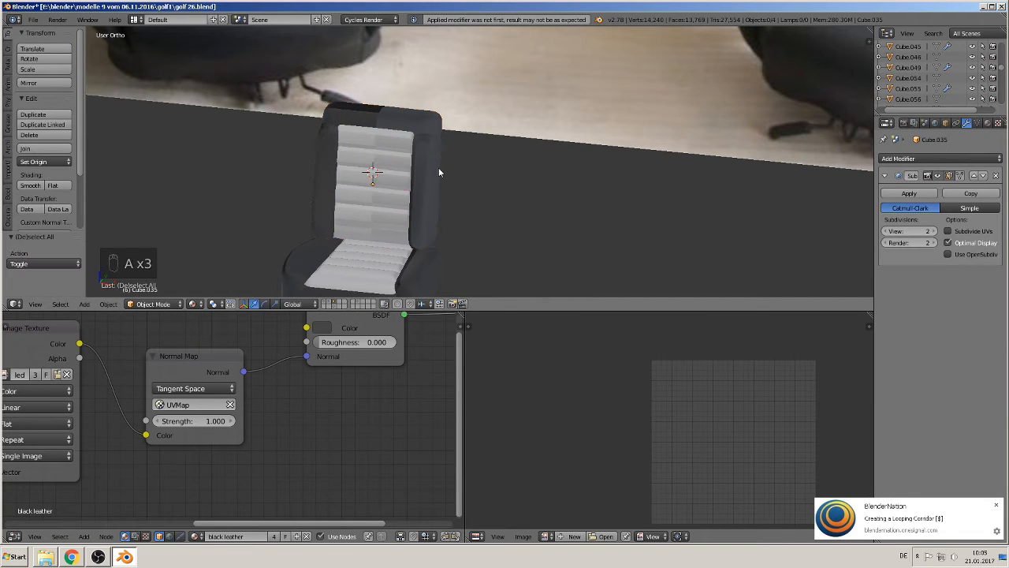
{"action": "key", "text": "Tab"}
{"action": "key", "text": "a"}
{"action": "key", "text": "a"}
{"action": "key", "text": "a"}
{"action": "key", "text": "a"}
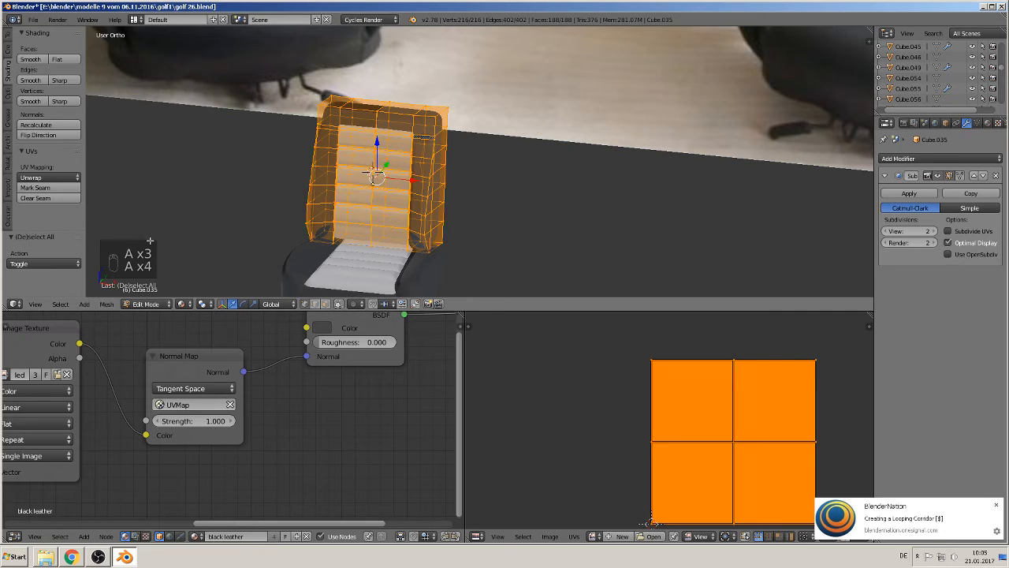
Step: Leave Edit Mode and try to apply the backrest's object transforms
{"action": "left_click", "coordinate": [111, 304]}
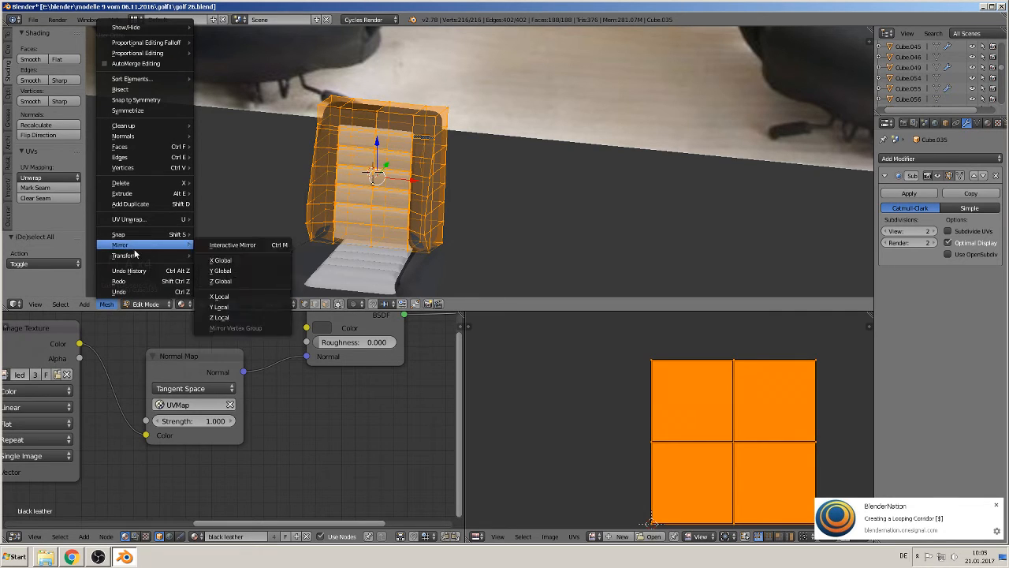
{"action": "mouse_move", "coordinate": [139, 151]}
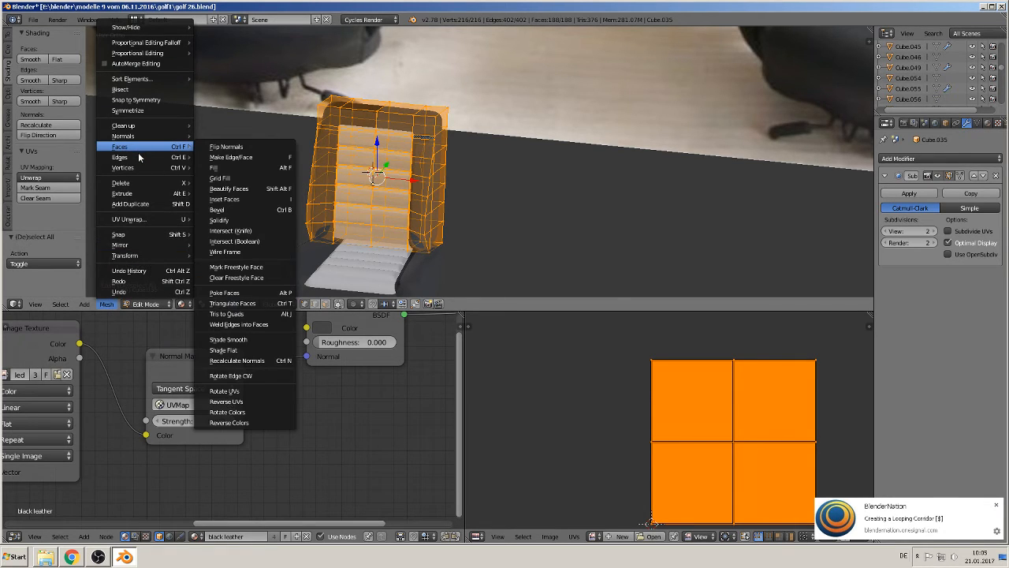
{"action": "key", "text": "Tab"}
{"action": "left_click", "coordinate": [114, 304]}
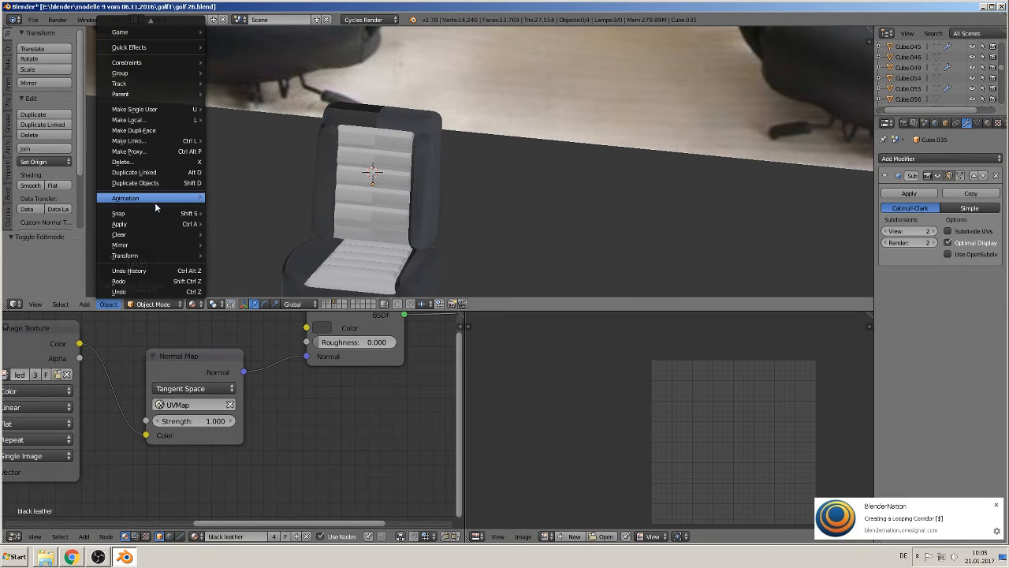
{"action": "mouse_move", "coordinate": [149, 224]}
{"action": "left_click", "coordinate": [253, 255]}
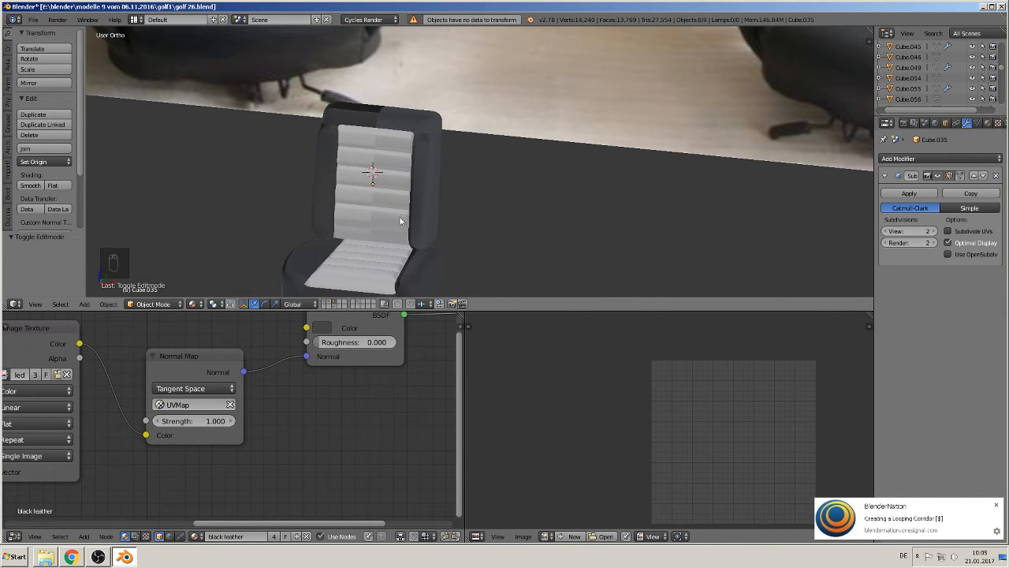
Step: Recalculate the normals of the whole backrest mesh and remove its doubled vertices
{"action": "key", "text": "Tab"}
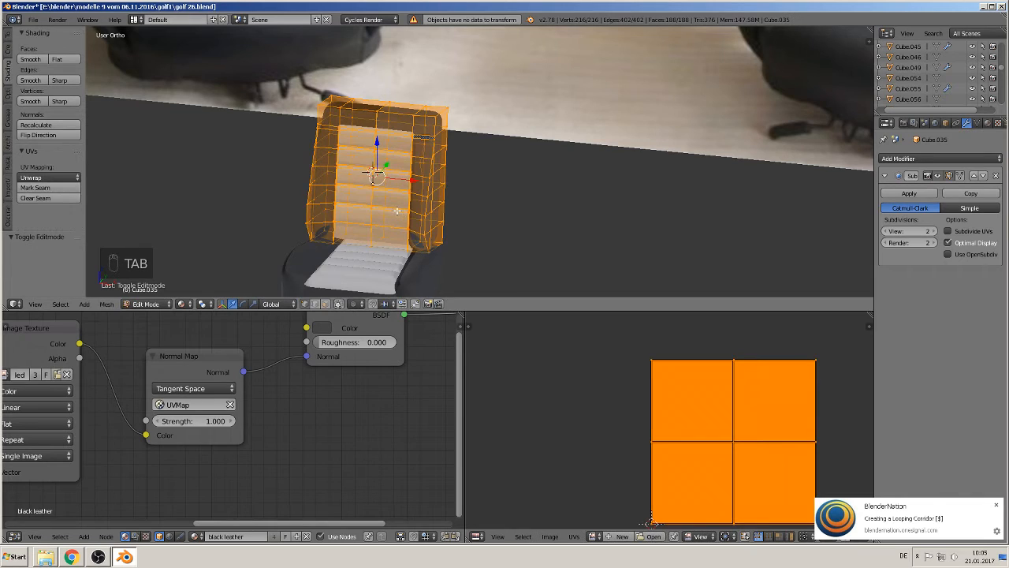
{"action": "left_click", "coordinate": [41, 127]}
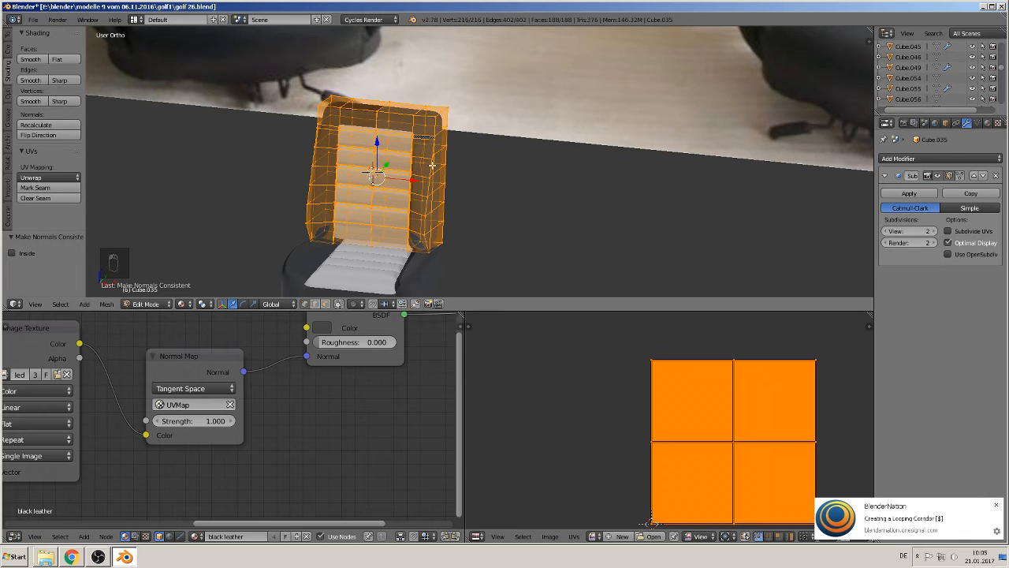
{"action": "left_click", "coordinate": [9, 36]}
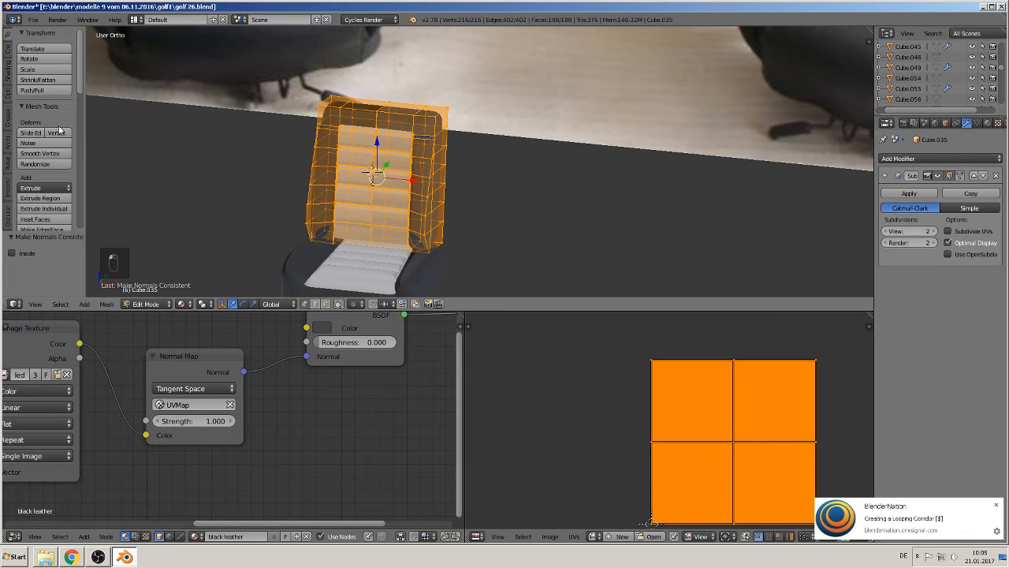
{"action": "scroll", "coordinate": [50, 181], "scroll_direction": "down", "scroll_amount": 4}
{"action": "scroll", "coordinate": [50, 187], "scroll_direction": "down", "scroll_amount": 2}
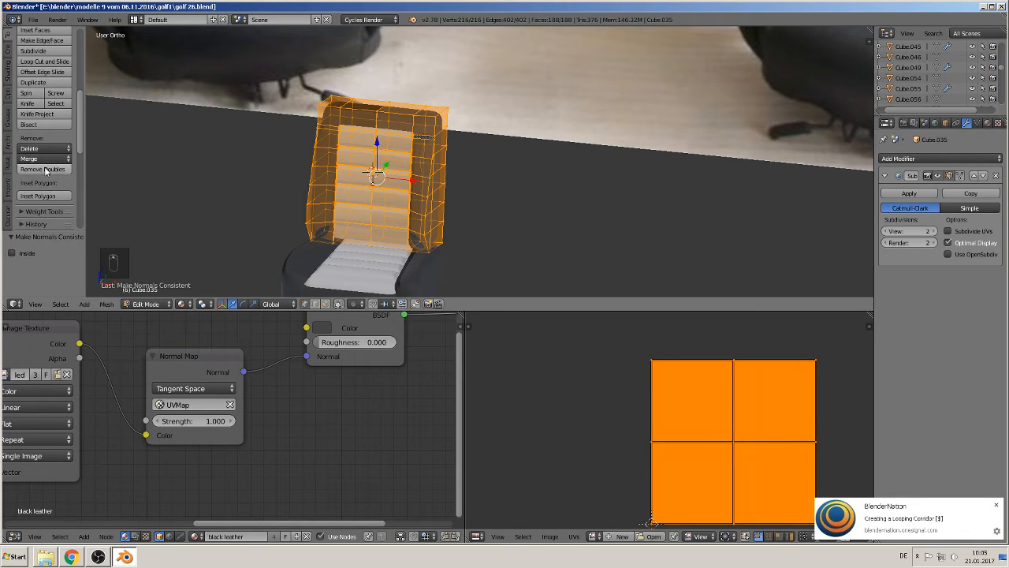
{"action": "left_click", "coordinate": [42, 168]}
Step: Return to Object Mode and apply the backrest's Subdivision Surface modifier
{"action": "key", "text": "Tab"}
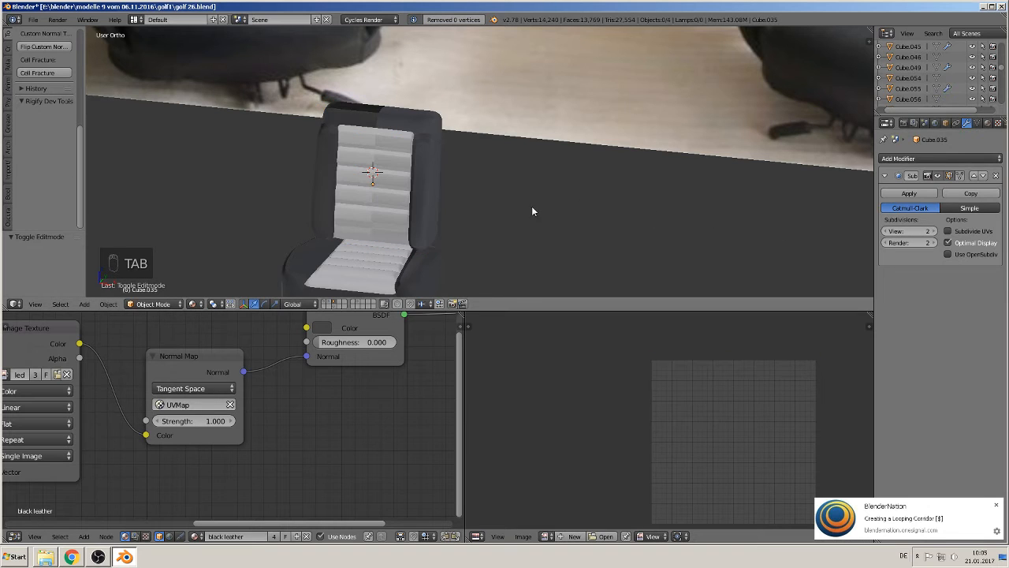
{"action": "left_click", "coordinate": [909, 193]}
Step: Scale the entire backrest mesh up uniformly by about 1.047 in Edit Mode
{"action": "key", "text": "KP_1"}
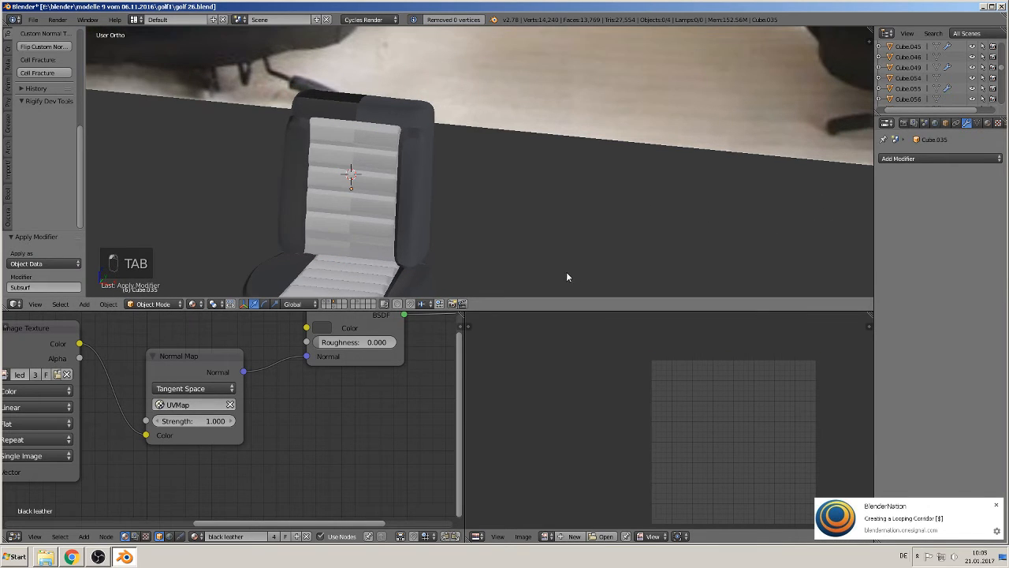
{"action": "scroll", "coordinate": [423, 103], "scroll_direction": "down", "scroll_amount": 1}
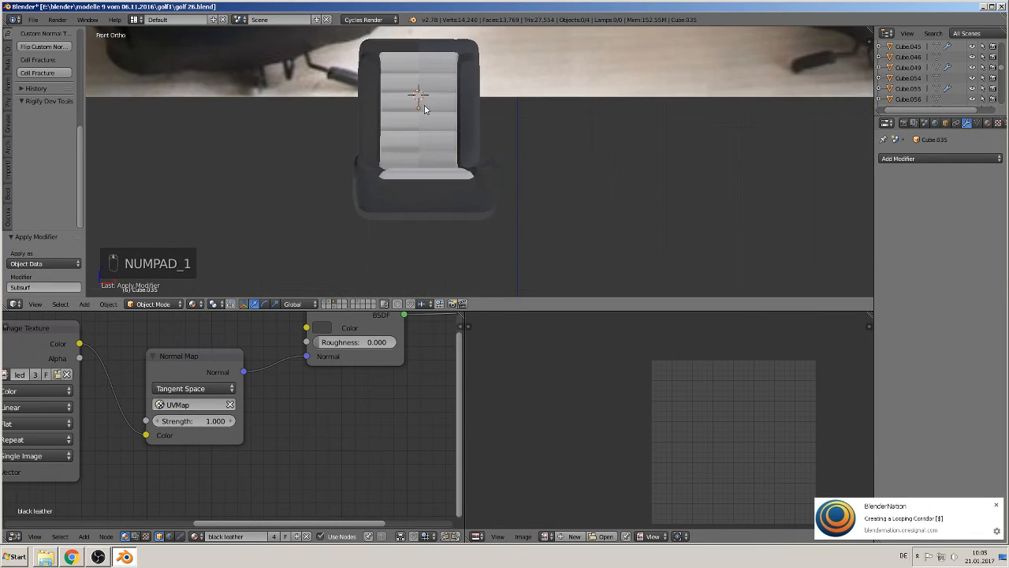
{"action": "key", "text": "Tab"}
{"action": "key", "text": "Tab"}
{"action": "key", "text": "Tab"}
{"action": "key", "text": "s"}
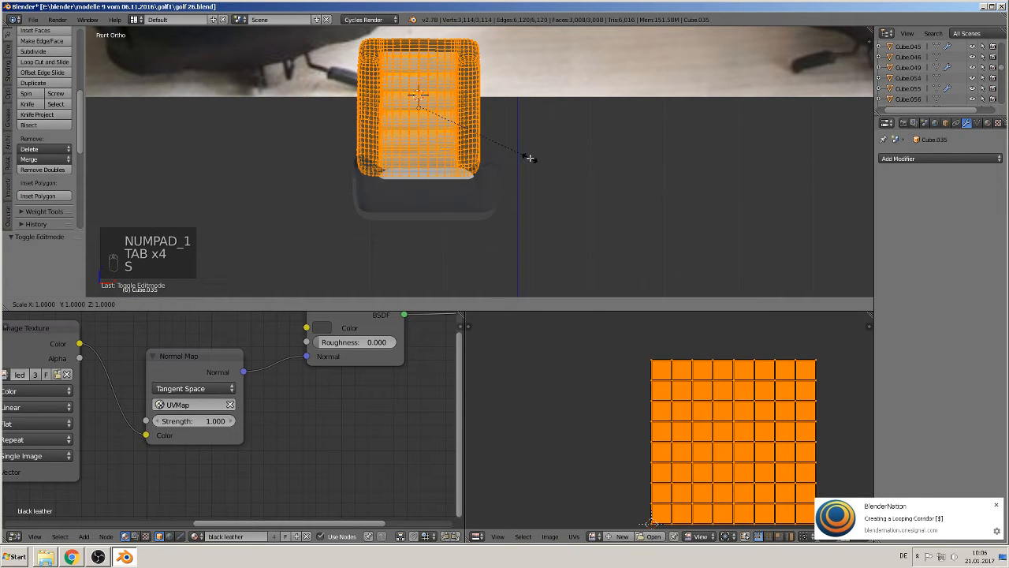
{"action": "left_click", "coordinate": [531, 157]}
{"action": "key", "text": "KP_1"}
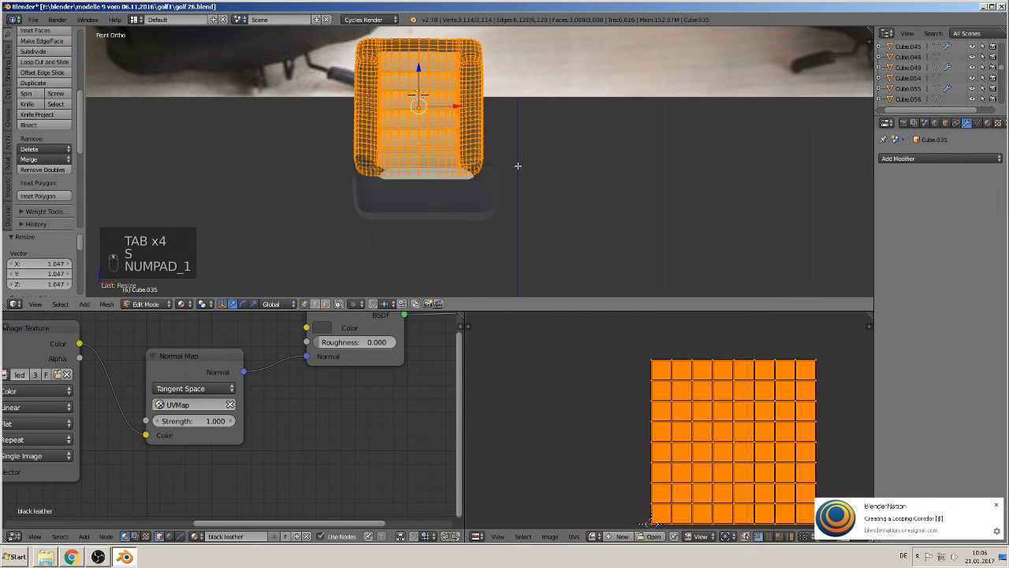
Step: Leave Edit Mode and move the backrest about 0.064 along X in the front view to align it over the cushion
{"action": "key", "text": "KP_1"}
{"action": "key", "text": "KP_2"}
{"action": "key", "text": "KP_1"}
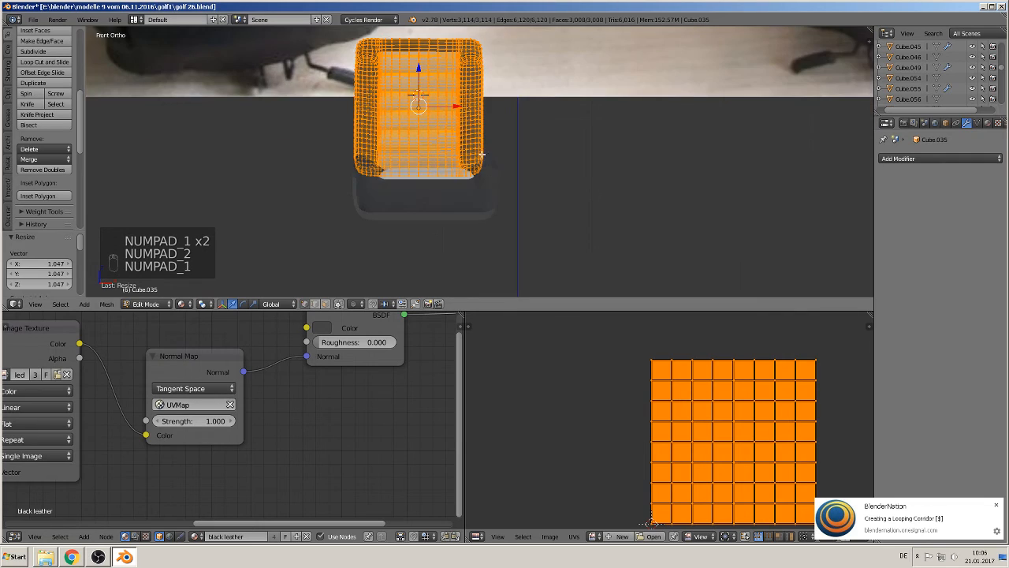
{"action": "scroll", "coordinate": [481, 163], "scroll_direction": "up", "scroll_amount": 2}
{"action": "key", "text": "Tab"}
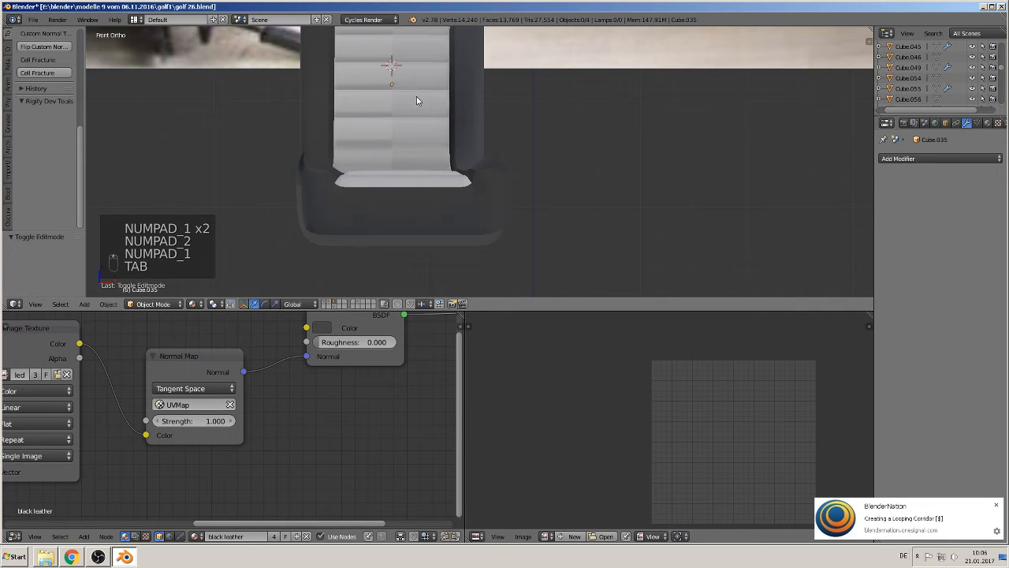
{"action": "key", "text": "g"}
{"action": "key", "text": "x"}
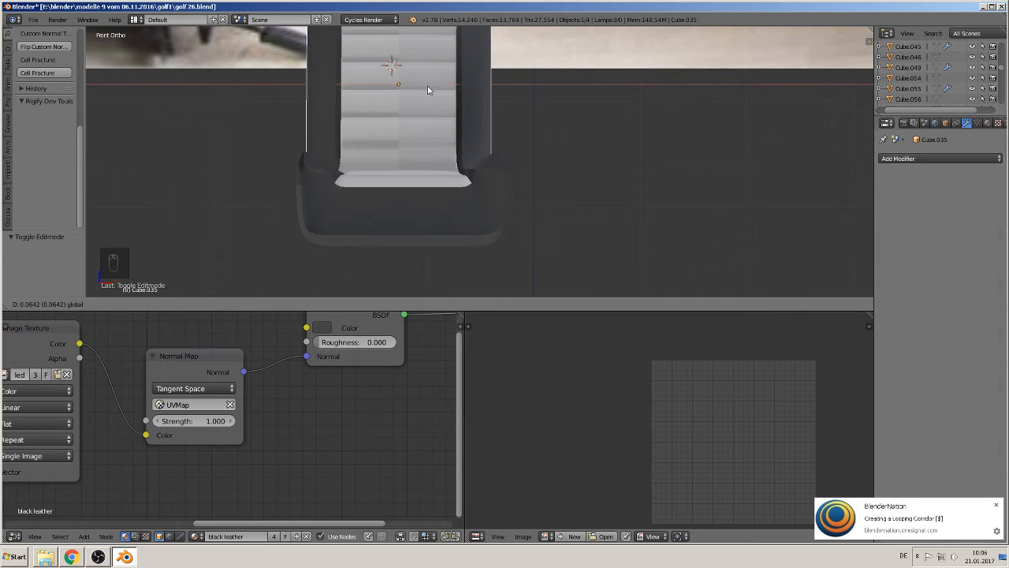
{"action": "left_click", "coordinate": [428, 90]}
Step: Narrow the seat cushion along the X axis by a scale factor of about 0.921
{"action": "right_click", "coordinate": [504, 230]}
{"action": "key", "text": "s"}
{"action": "key", "text": "x"}
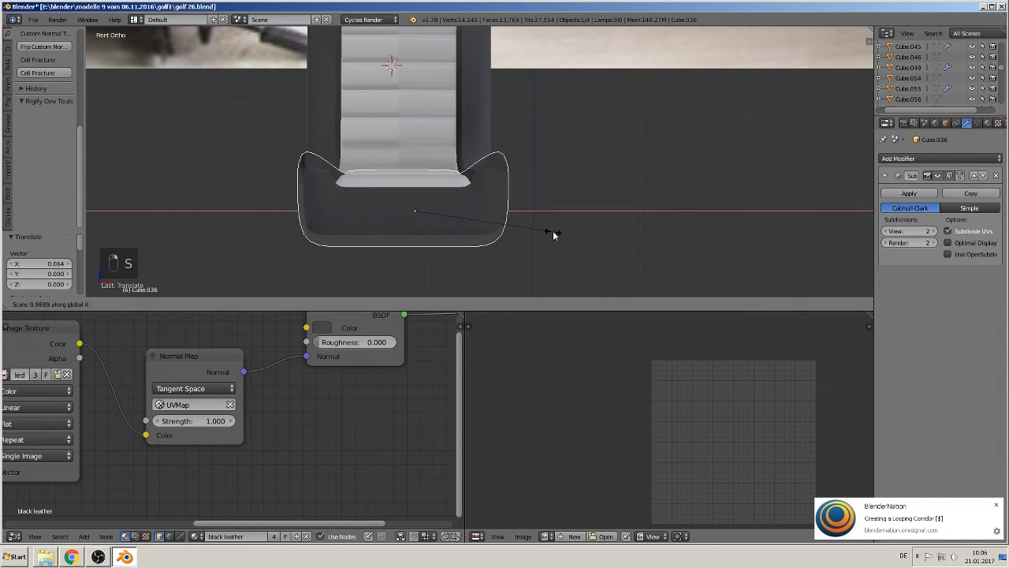
{"action": "left_click", "coordinate": [540, 234]}
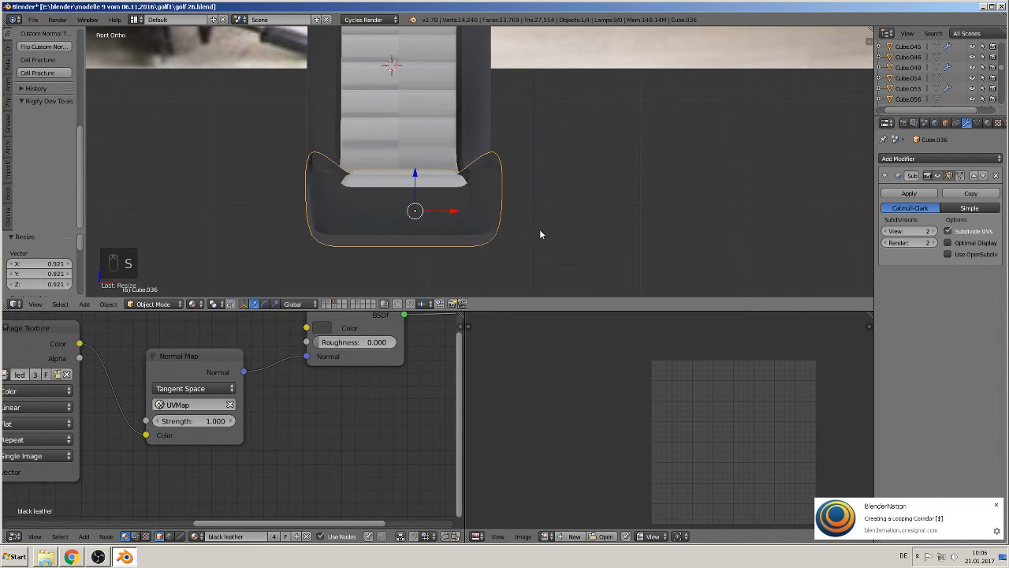
Step: Shift the cushion about -0.049 along X under the backrest and scale it uniformly by about 0.983
{"action": "key", "text": "g"}
{"action": "key", "text": "x"}
{"action": "left_click", "coordinate": [447, 204]}
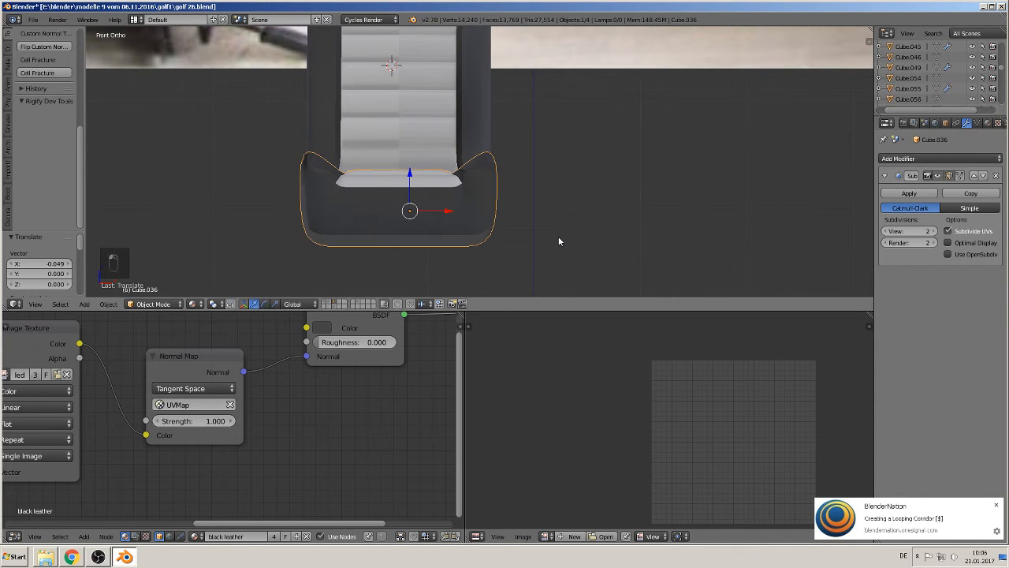
{"action": "key", "text": "s"}
{"action": "left_click", "coordinate": [553, 236]}
Step: Duplicate the backrest and cushion together and move the copies about 1.620 along X beside the originals
{"action": "middle_click_drag", "start_coordinate": [554, 236], "coordinate": [426, 143]}
{"action": "right_click", "coordinate": [422, 134]}
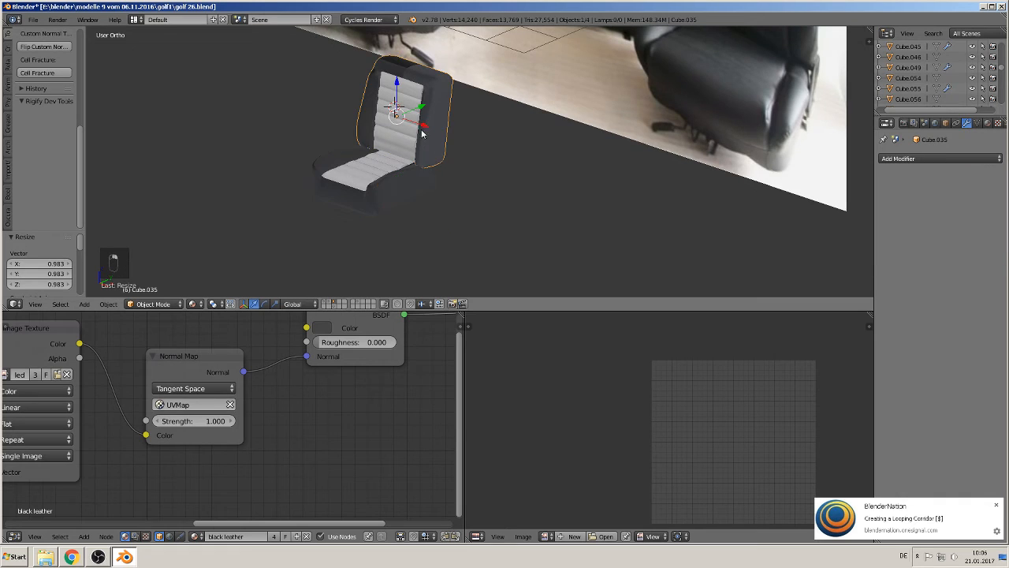
{"action": "right_click", "coordinate": [387, 185], "text": "shift"}
{"action": "key", "text": "shift+d"}
{"action": "right_click", "coordinate": [389, 183]}
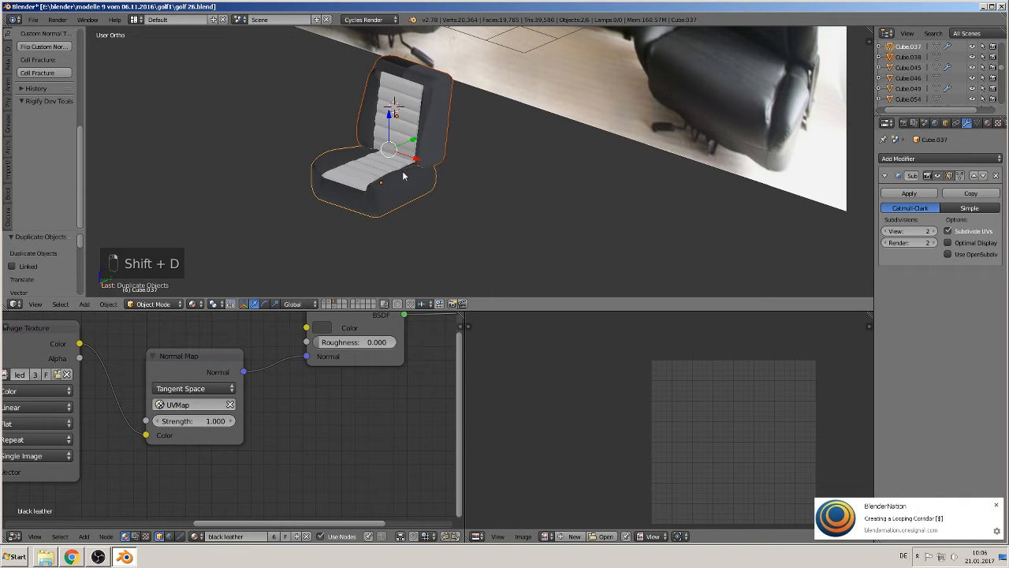
{"action": "left_click_drag", "start_coordinate": [416, 161], "coordinate": [477, 200]}
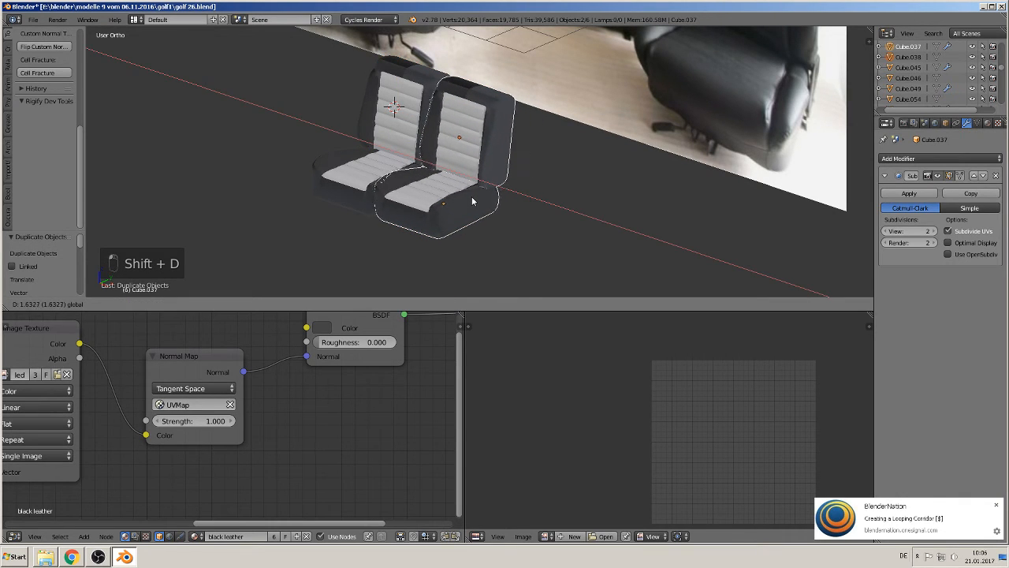
{"action": "left_click", "coordinate": [471, 197]}
Step: Shift the duplicated backrest and cushion about 0.123 further along X and compare them with the reference photo
{"action": "middle_click_drag", "start_coordinate": [471, 197], "coordinate": [531, 190]}
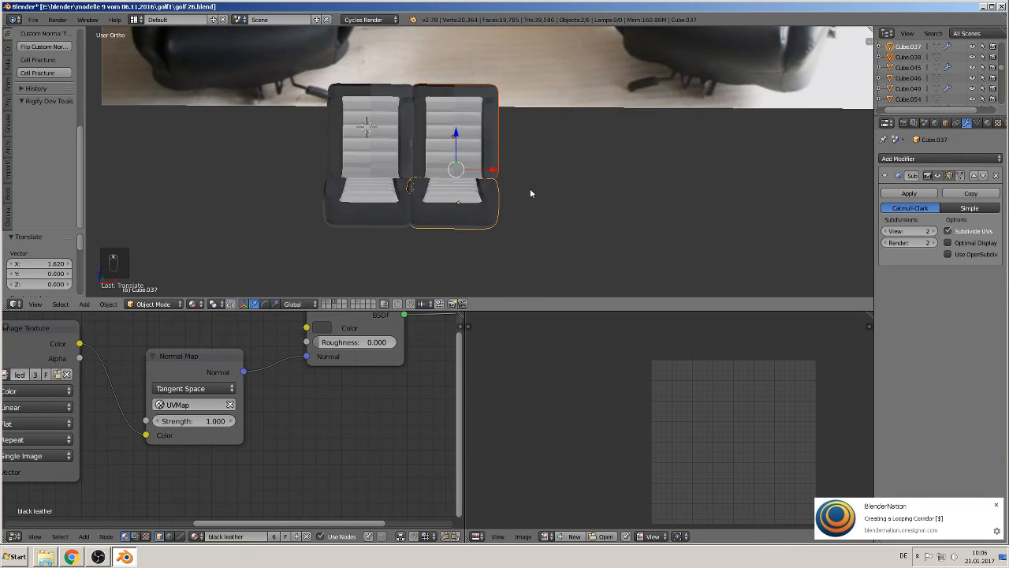
{"action": "scroll", "coordinate": [530, 190], "scroll_direction": "up", "scroll_amount": 1}
{"action": "scroll", "coordinate": [531, 190], "scroll_direction": "down", "scroll_amount": 2}
{"action": "left_click_drag", "start_coordinate": [495, 169], "coordinate": [498, 171]}
{"action": "middle_click_drag", "start_coordinate": [525, 157], "coordinate": [574, 11], "text": "shift"}
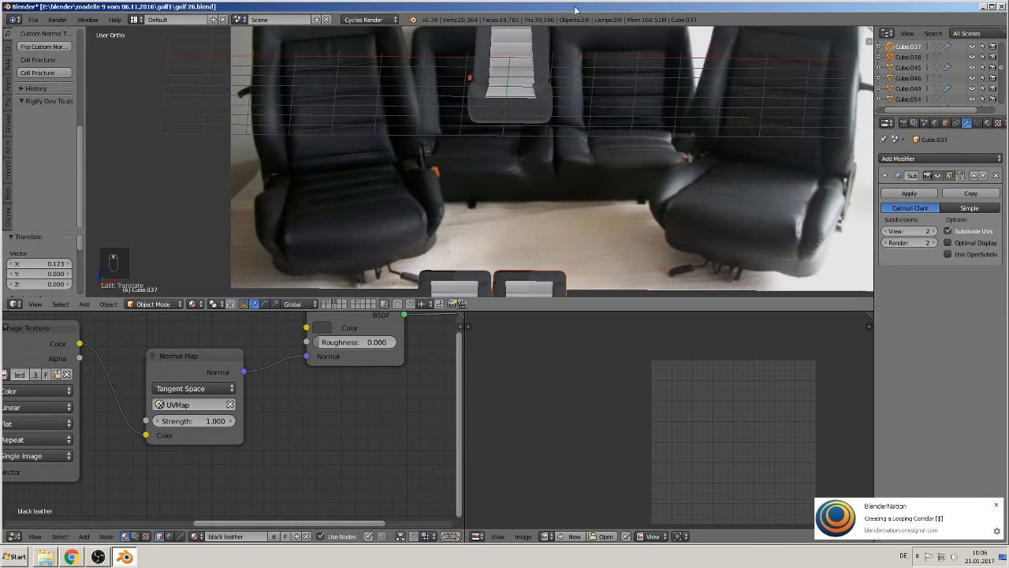
{"action": "middle_click_drag", "start_coordinate": [568, 93], "coordinate": [500, 288], "text": "shift"}
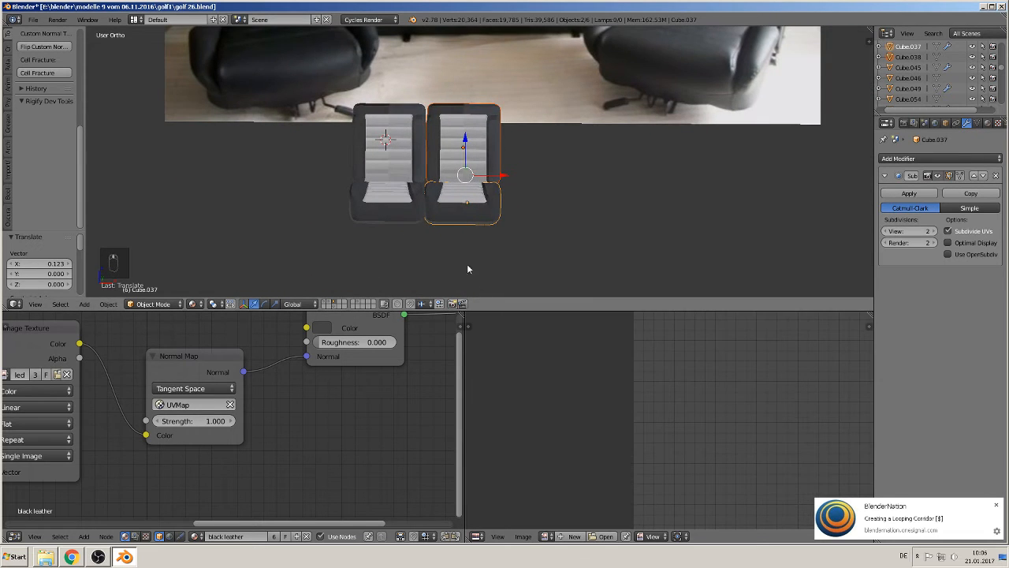
Step: Delete the duplicated cushion of the second seat, keeping its backrest
{"action": "scroll", "coordinate": [466, 263], "scroll_direction": "up", "scroll_amount": 6}
{"action": "middle_click_drag", "start_coordinate": [425, 197], "coordinate": [430, 230]}
{"action": "scroll", "coordinate": [428, 155], "scroll_direction": "down", "scroll_amount": 3}
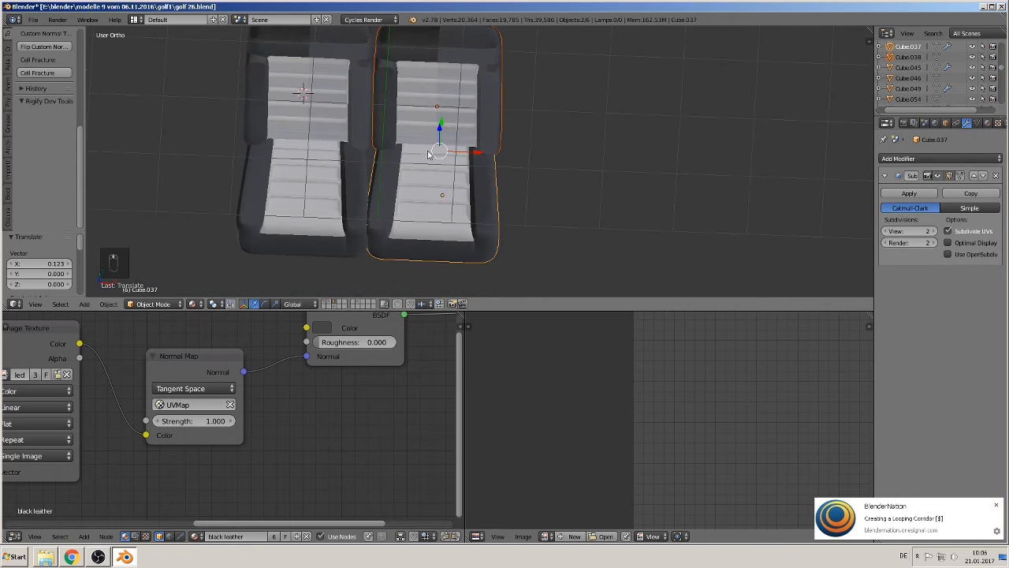
{"action": "right_click", "coordinate": [450, 209]}
{"action": "key", "text": "x"}
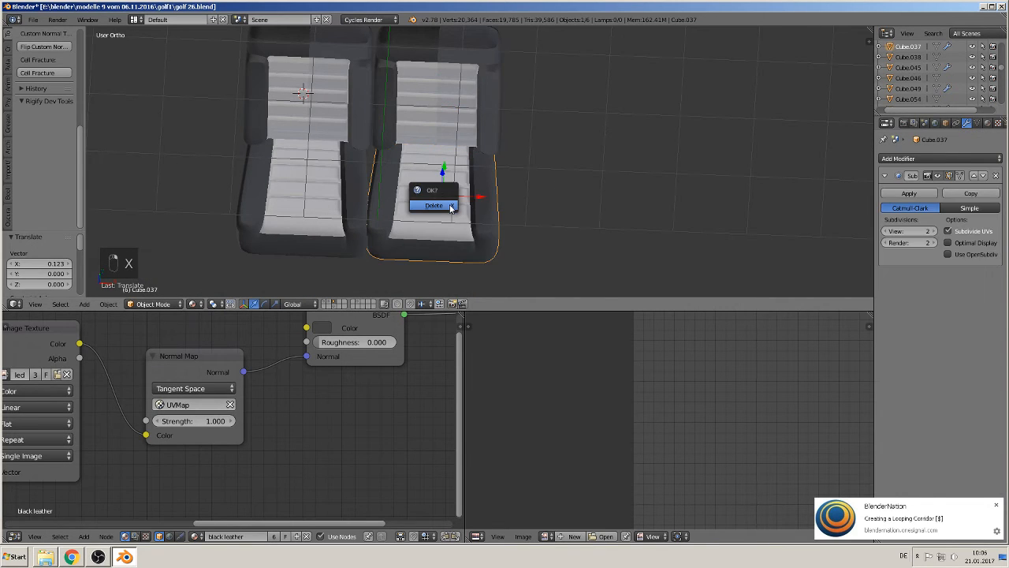
{"action": "left_click", "coordinate": [451, 206]}
Step: Open the remaining cushion in Edit Mode in the top orthographic view
{"action": "key", "text": "KP_7"}
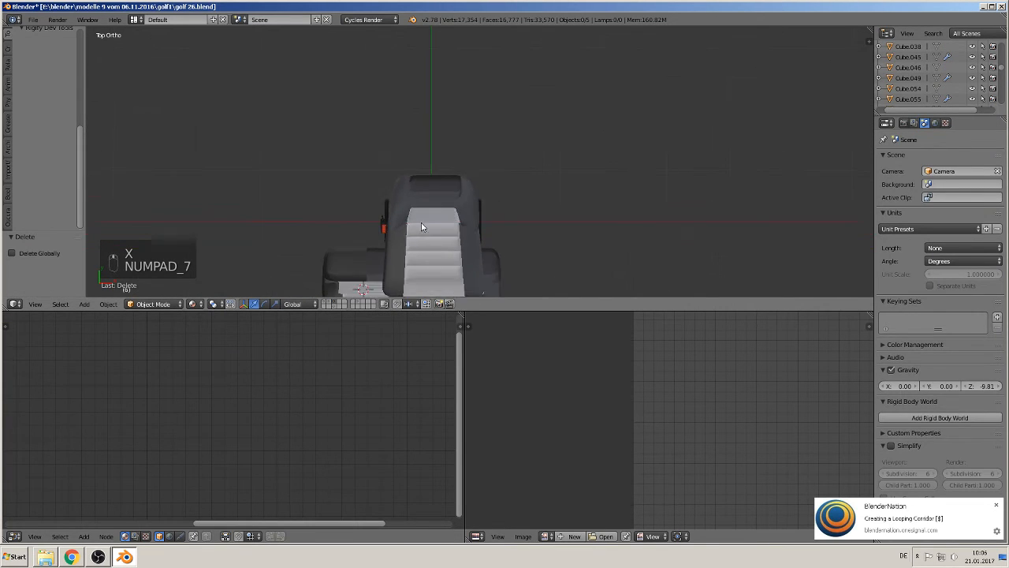
{"action": "scroll", "coordinate": [426, 228], "scroll_direction": "down", "scroll_amount": 3}
{"action": "middle_click_drag", "start_coordinate": [428, 231], "coordinate": [456, 145], "text": "shift"}
{"action": "scroll", "coordinate": [447, 156], "scroll_direction": "up", "scroll_amount": 10}
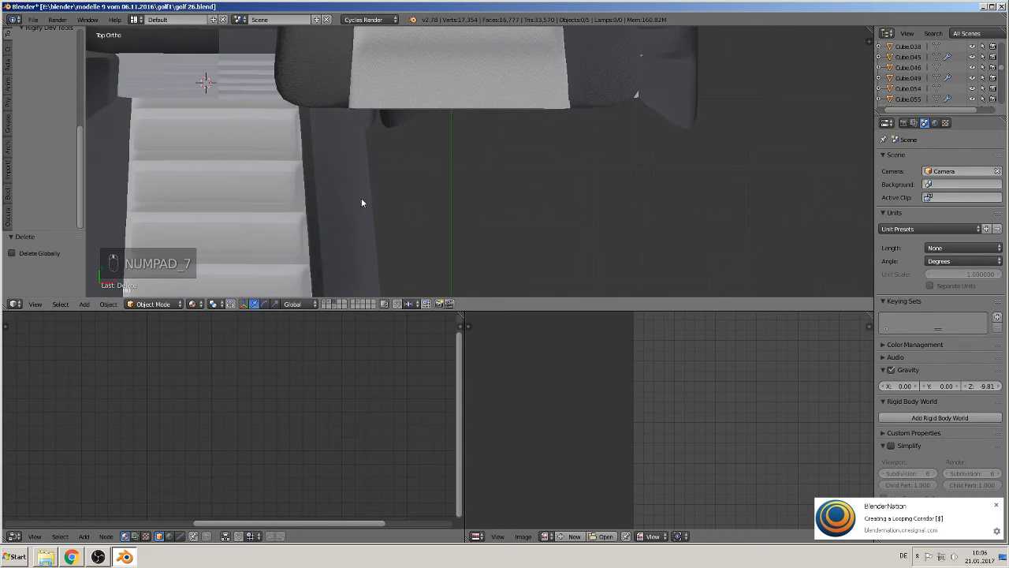
{"action": "middle_click_drag", "start_coordinate": [362, 202], "coordinate": [465, 72], "text": "shift"}
{"action": "scroll", "coordinate": [445, 143], "scroll_direction": "down", "scroll_amount": 2}
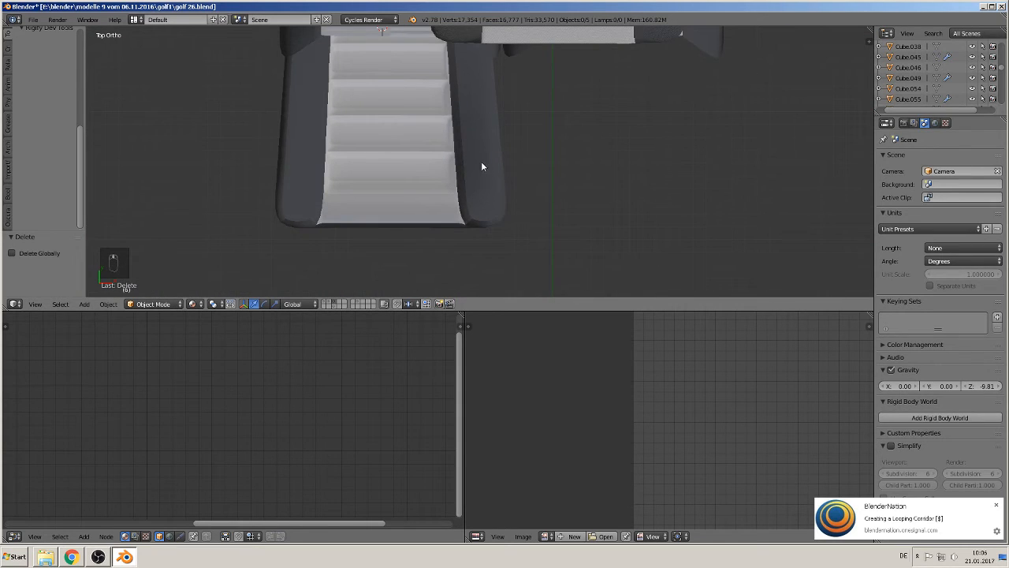
{"action": "right_click", "coordinate": [417, 137]}
{"action": "key", "text": "Tab"}
{"action": "scroll", "coordinate": [465, 205], "scroll_direction": "down", "scroll_amount": 4}
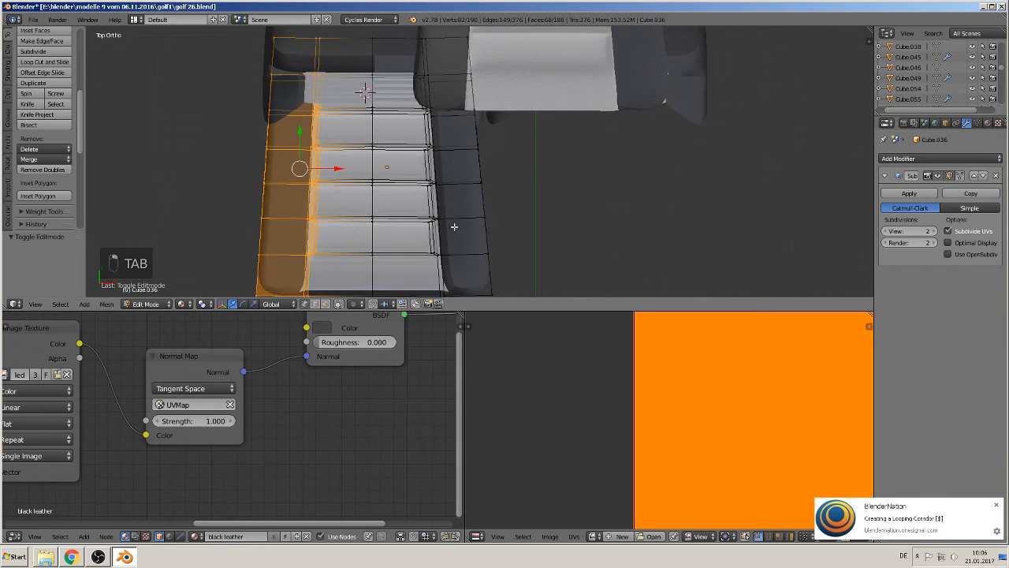
Step: Circle-select the cushion's right inner seam vertices and flatten them into a straight line by scaling X to 0
{"action": "key", "text": "a"}
{"action": "key", "text": "a"}
{"action": "key", "text": "c"}
{"action": "left_click_drag", "start_coordinate": [461, 246], "coordinate": [446, 82]}
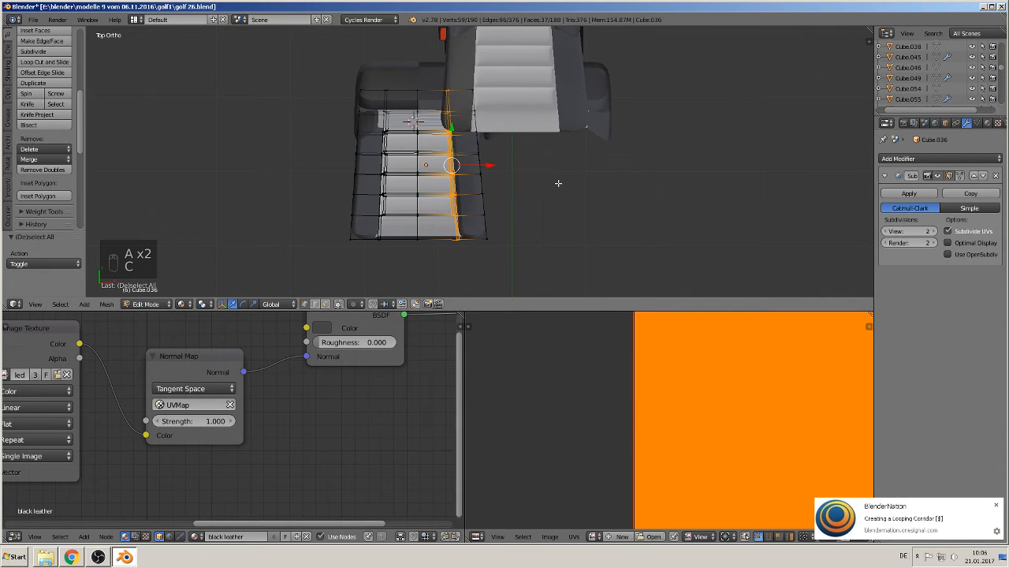
{"action": "key", "text": "Escape"}
{"action": "key", "text": "s"}
{"action": "key", "text": "x"}
{"action": "key", "text": "0"}
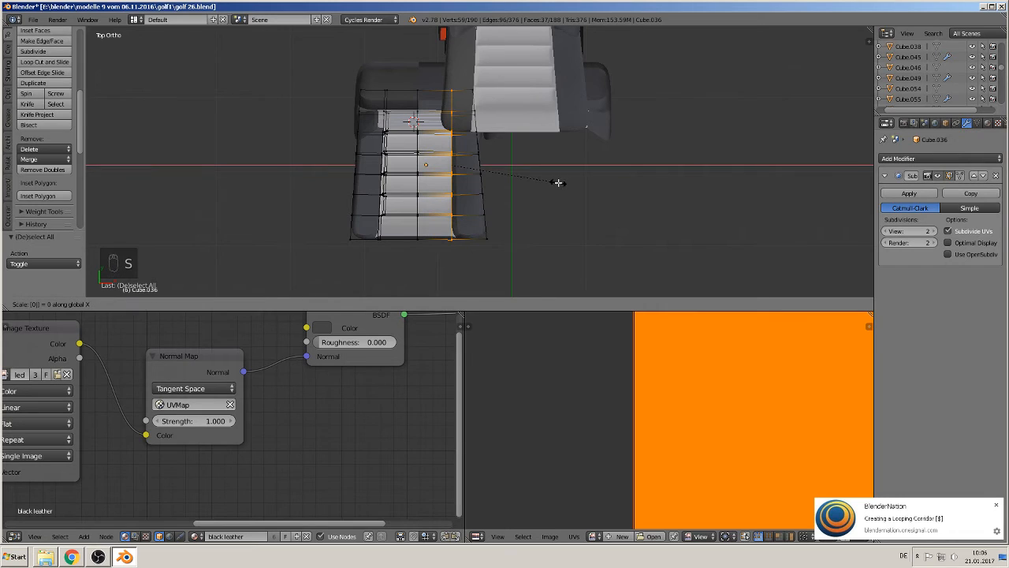
{"action": "left_click", "coordinate": [558, 182]}
{"action": "key", "text": "s"}
{"action": "right_click", "coordinate": [550, 225]}
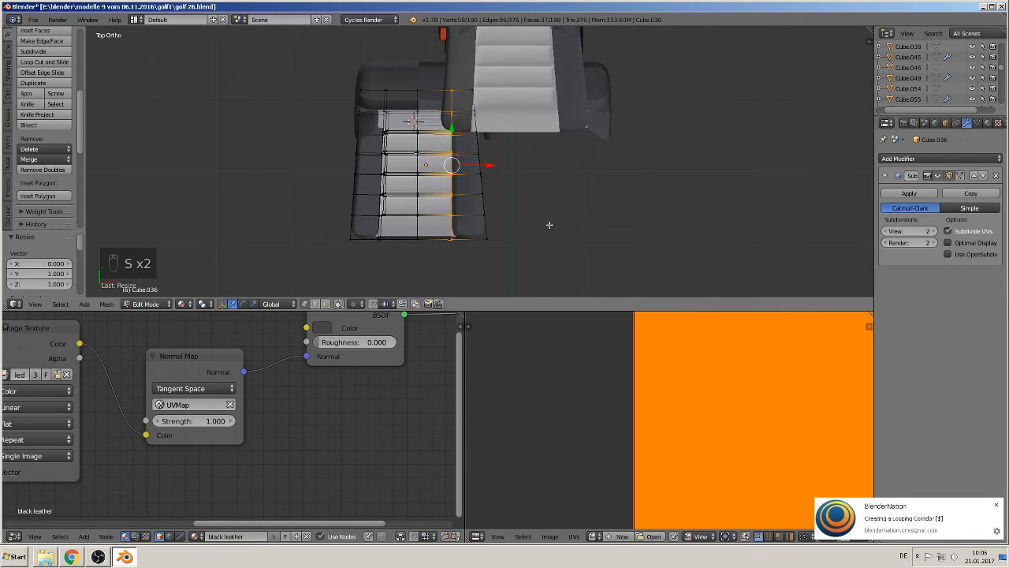
{"action": "key", "text": "s"}
{"action": "right_click", "coordinate": [551, 224]}
{"action": "key", "text": "x"}
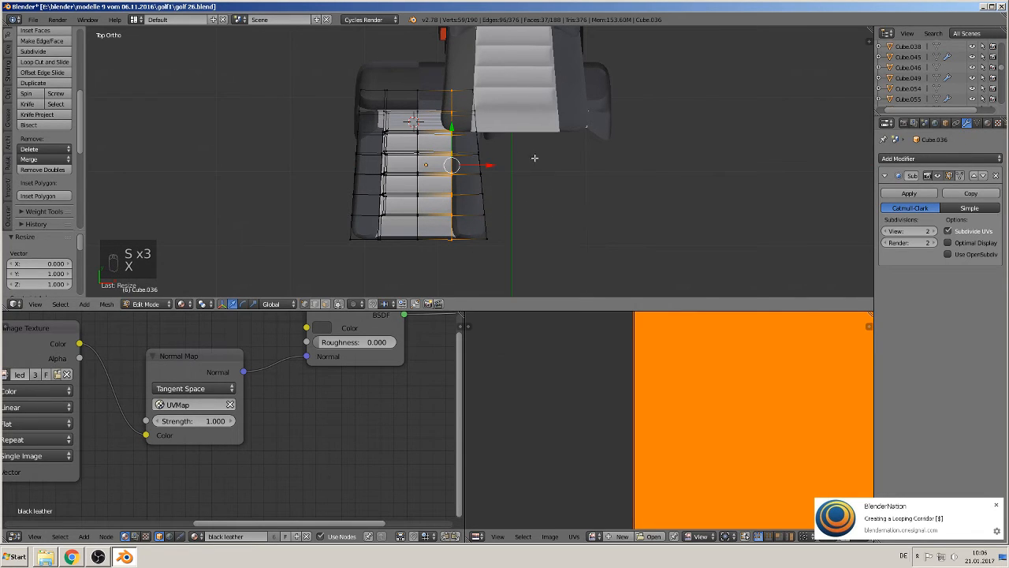
{"action": "key", "text": "c"}
{"action": "right_click", "coordinate": [513, 221]}
Step: Circle-select the vertices along the cushion's right outer edge and straighten them by scaling X to 0
{"action": "key", "text": "a"}
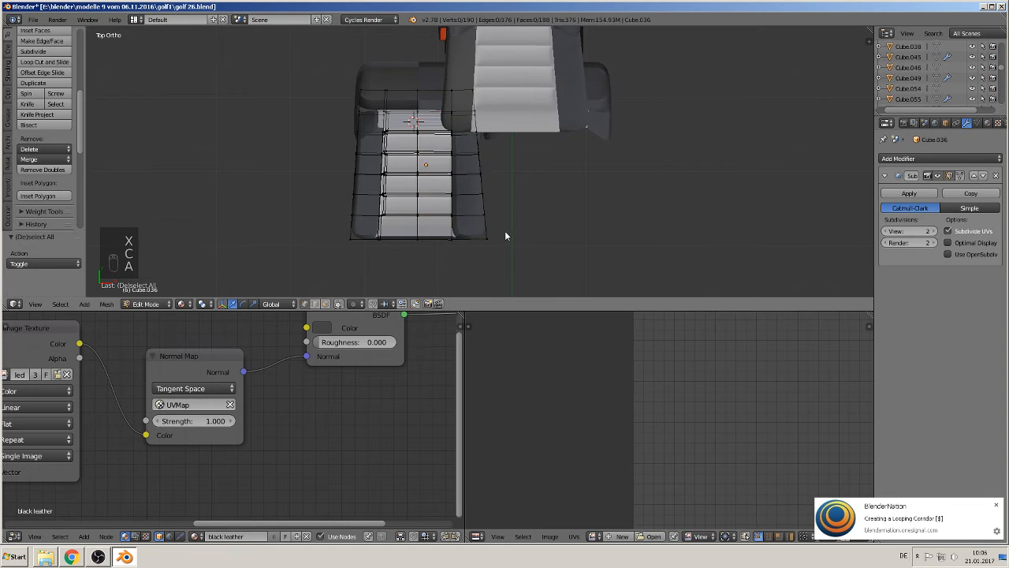
{"action": "key", "text": "v"}
{"action": "key", "text": "c"}
{"action": "left_click_drag", "start_coordinate": [485, 233], "coordinate": [479, 80]}
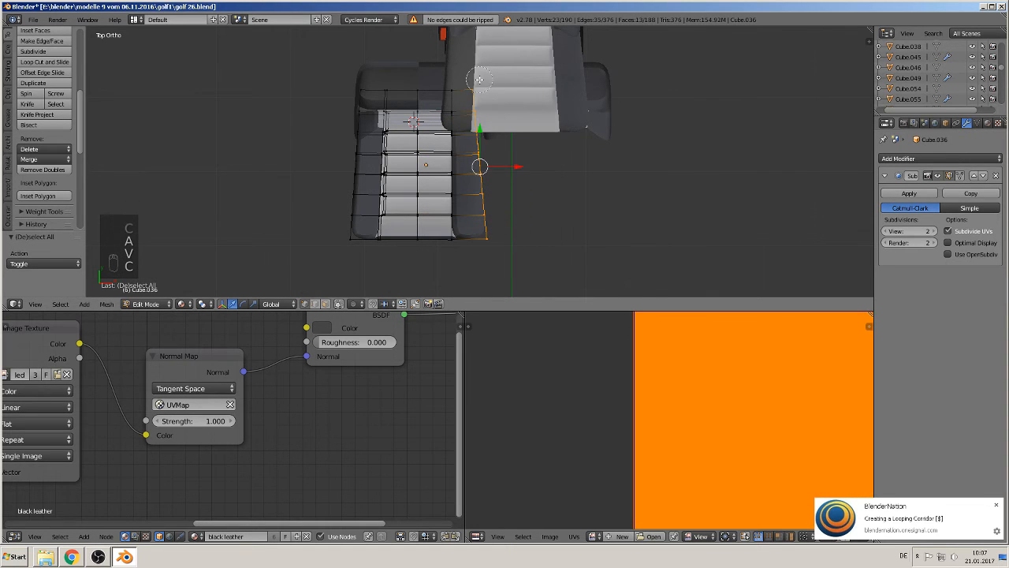
{"action": "right_click", "coordinate": [480, 79]}
{"action": "key", "text": "s"}
{"action": "key", "text": "x"}
{"action": "key", "text": "0"}
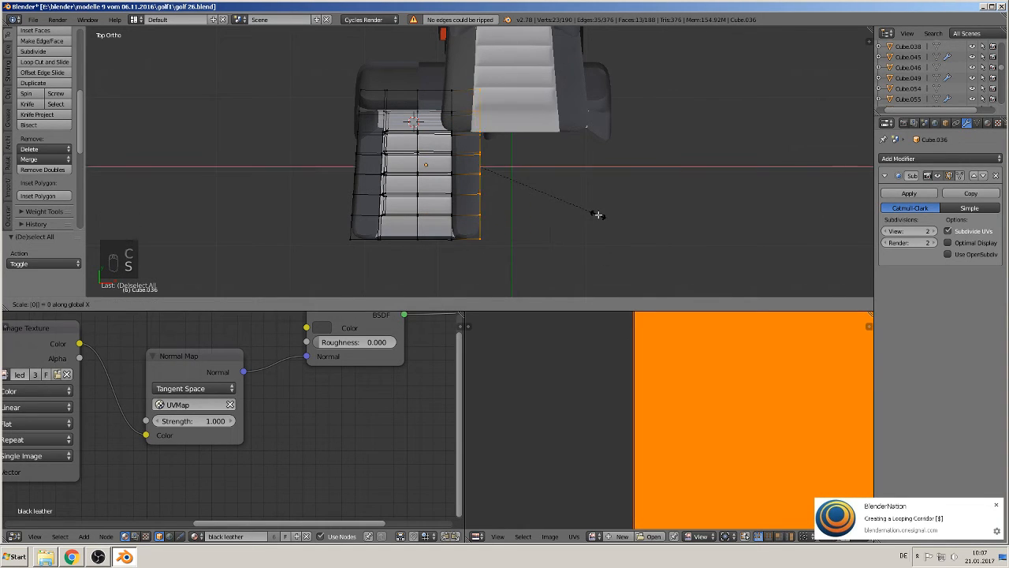
{"action": "key", "text": "Return"}
Step: Circle-select the cushion's left inner seam vertices and straighten them by scaling X to 0
{"action": "key", "text": "a"}
{"action": "key", "text": "c"}
{"action": "left_click_drag", "start_coordinate": [376, 245], "coordinate": [397, 88]}
{"action": "right_click", "coordinate": [395, 87]}
{"action": "key", "text": "s"}
{"action": "key", "text": "x"}
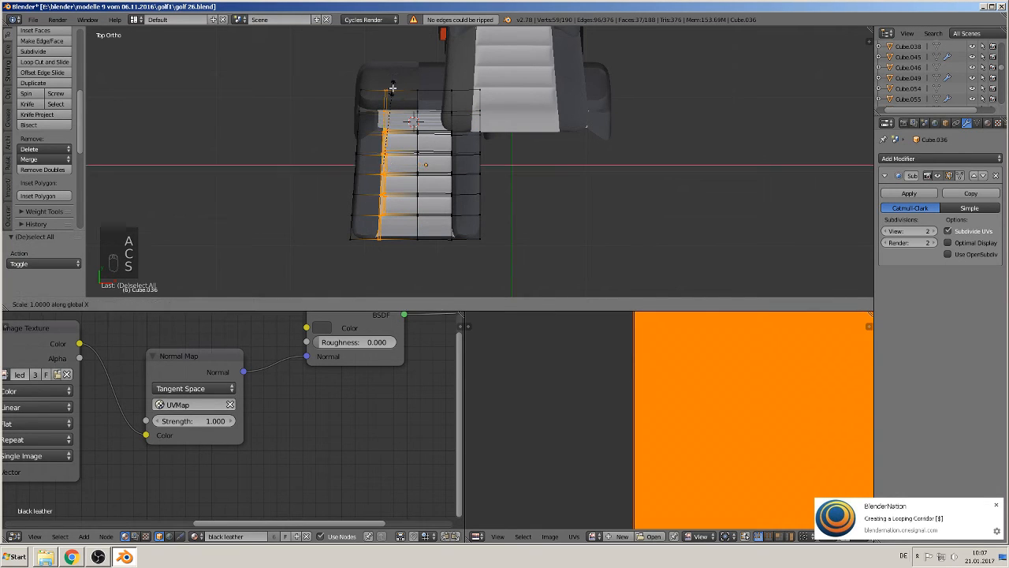
{"action": "key", "text": "0"}
{"action": "key", "text": "Return"}
Step: Straighten the cushion's left outer edge vertices by scaling X to 0 and return to Object Mode
{"action": "key", "text": "a"}
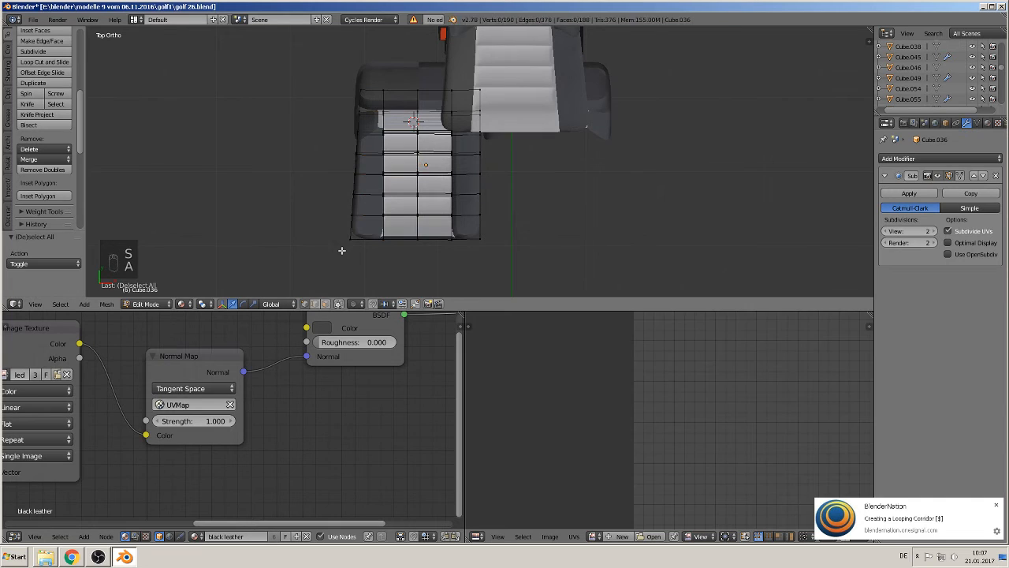
{"action": "key", "text": "c"}
{"action": "left_click_drag", "start_coordinate": [350, 238], "coordinate": [359, 87]}
{"action": "key", "text": "s"}
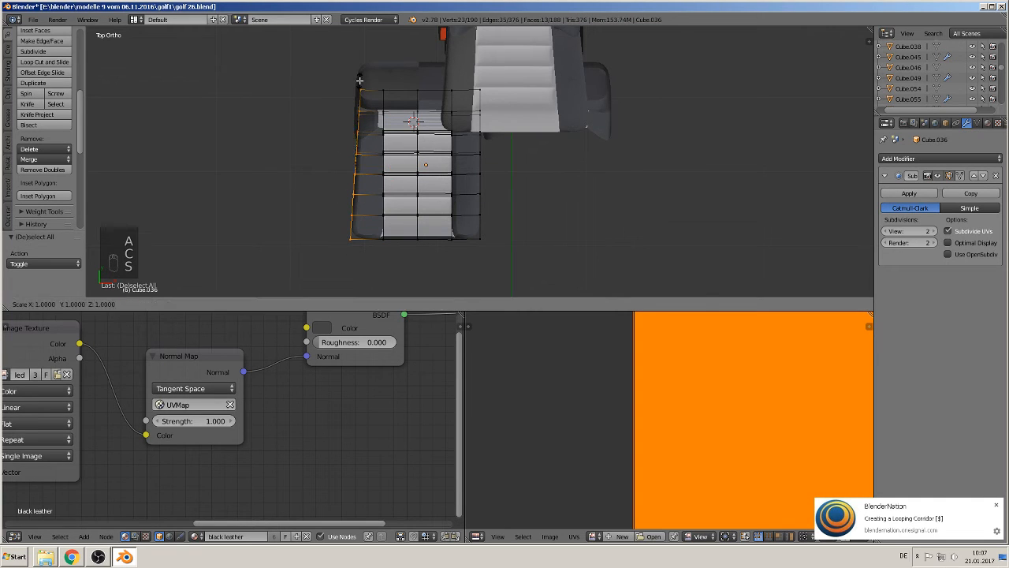
{"action": "key", "text": "x"}
{"action": "key", "text": "0"}
{"action": "key", "text": "Return"}
{"action": "key", "text": "Tab"}
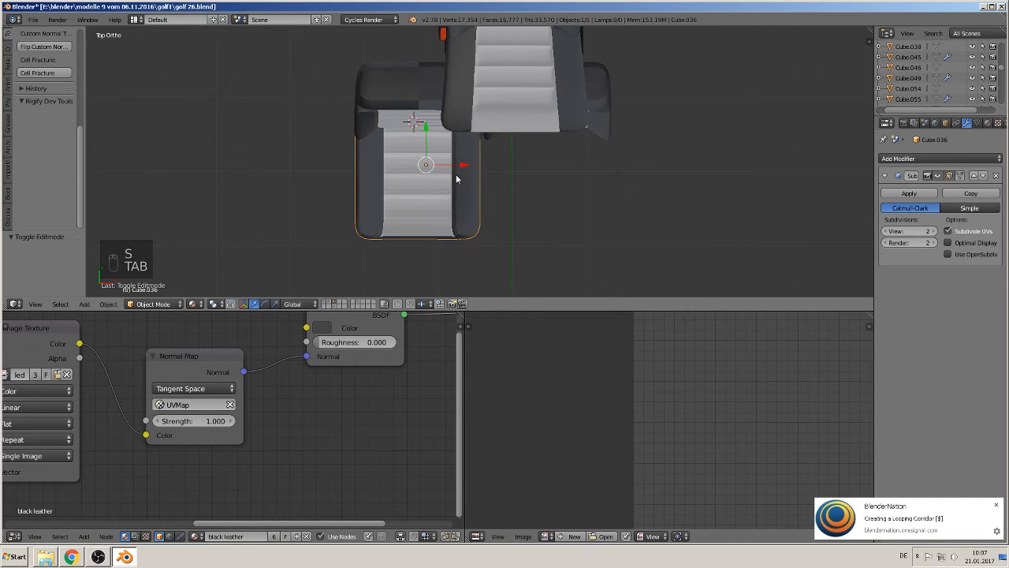
Step: Duplicate the straightened cushion and place the copy about 1.720 along X under the second backrest
{"action": "key", "text": "shift+d"}
{"action": "key", "text": "x"}
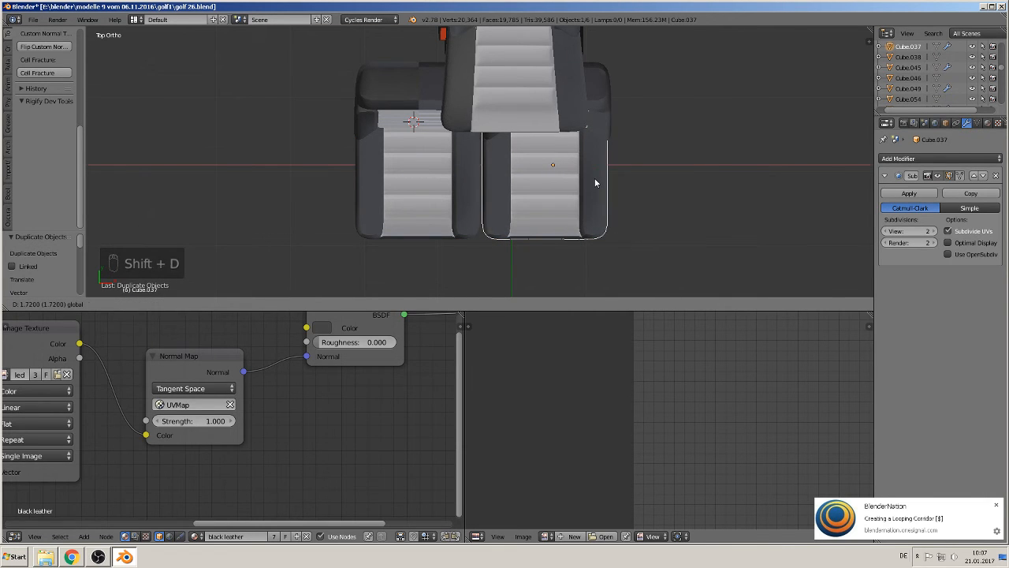
{"action": "left_click", "coordinate": [594, 177]}
Step: Examine the two-seat rear bench from several angles and compare it with the front seat and the reference photo
{"action": "middle_click_drag", "start_coordinate": [594, 177], "coordinate": [532, 283]}
{"action": "scroll", "coordinate": [623, 94], "scroll_direction": "down", "scroll_amount": 4}
{"action": "scroll", "coordinate": [520, 142], "scroll_direction": "down", "scroll_amount": 1}
{"action": "scroll", "coordinate": [521, 147], "scroll_direction": "down", "scroll_amount": 7}
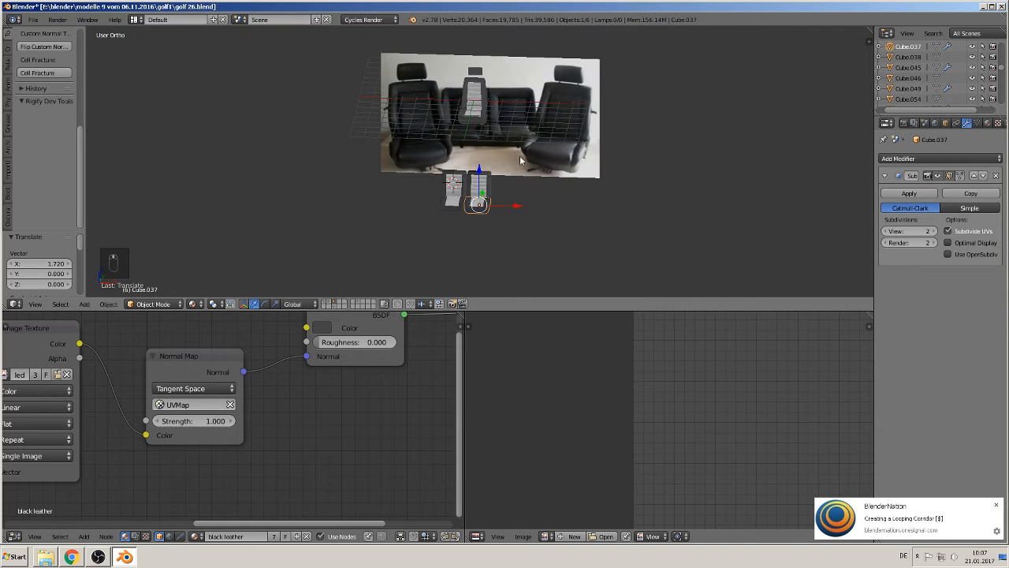
{"action": "scroll", "coordinate": [510, 152], "scroll_direction": "up", "scroll_amount": 4}
{"action": "right_click", "coordinate": [481, 81]}
{"action": "middle_click_drag", "start_coordinate": [516, 108], "coordinate": [482, 84]}
{"action": "middle_click_drag", "start_coordinate": [452, 178], "coordinate": [496, 221]}
{"action": "scroll", "coordinate": [493, 224], "scroll_direction": "up", "scroll_amount": 4}
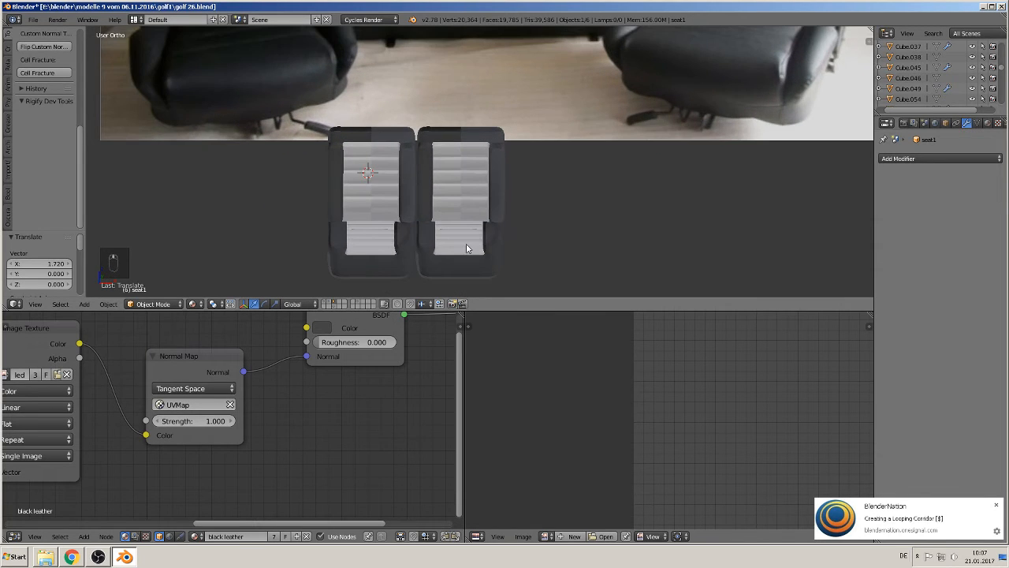
{"action": "middle_click_drag", "start_coordinate": [422, 150], "coordinate": [435, 201]}
{"action": "scroll", "coordinate": [420, 173], "scroll_direction": "up", "scroll_amount": 2}
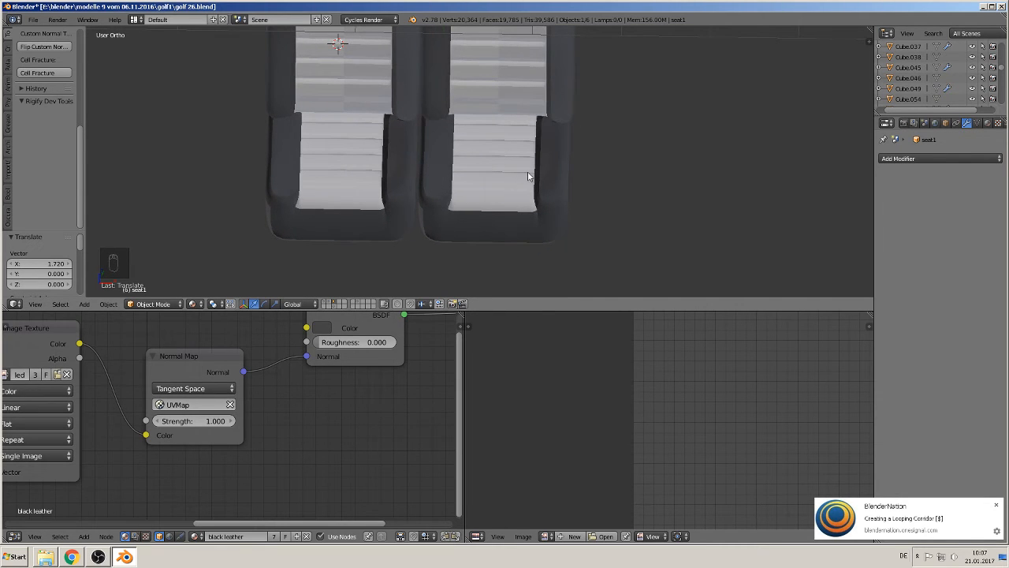
{"action": "middle_click_drag", "start_coordinate": [528, 176], "coordinate": [437, 169]}
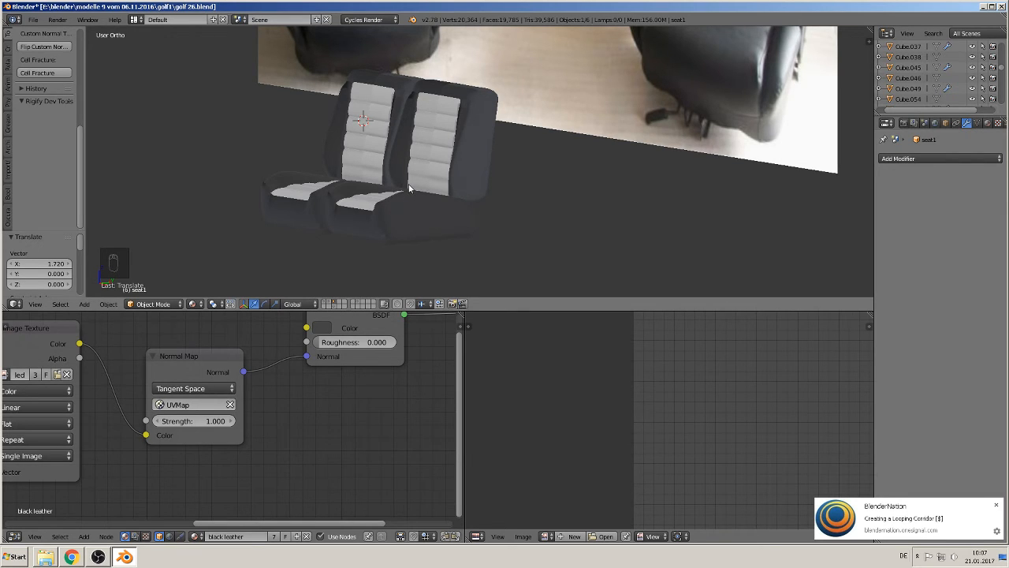
{"action": "middle_click_drag", "start_coordinate": [423, 193], "coordinate": [470, 193]}
{"action": "scroll", "coordinate": [471, 193], "scroll_direction": "down", "scroll_amount": 2}
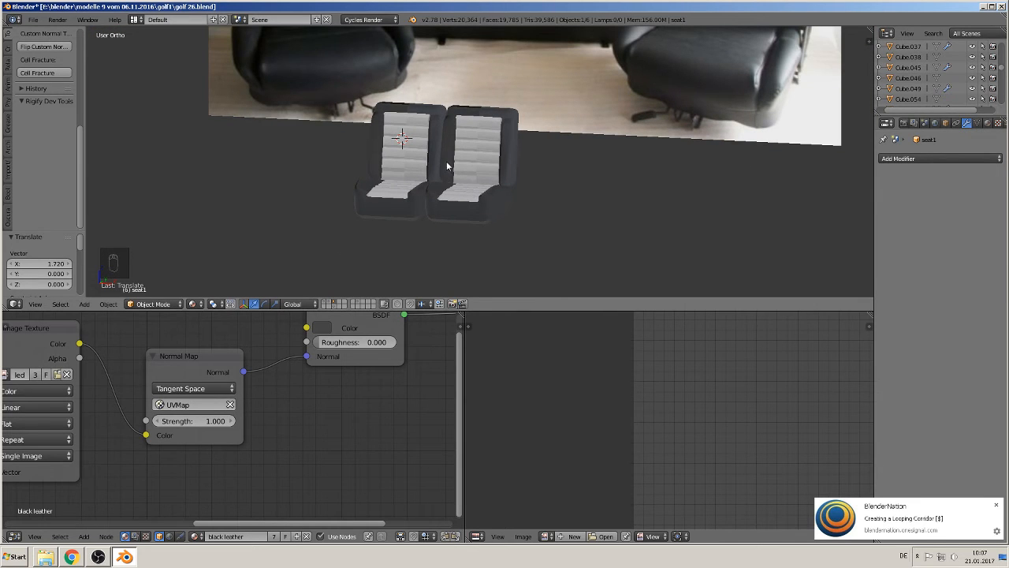
Step: Add a horizontal loop cut to the right cushion in front view and slide it down near the cushion's bottom edge
{"action": "middle_click_drag", "start_coordinate": [462, 150], "coordinate": [507, 182]}
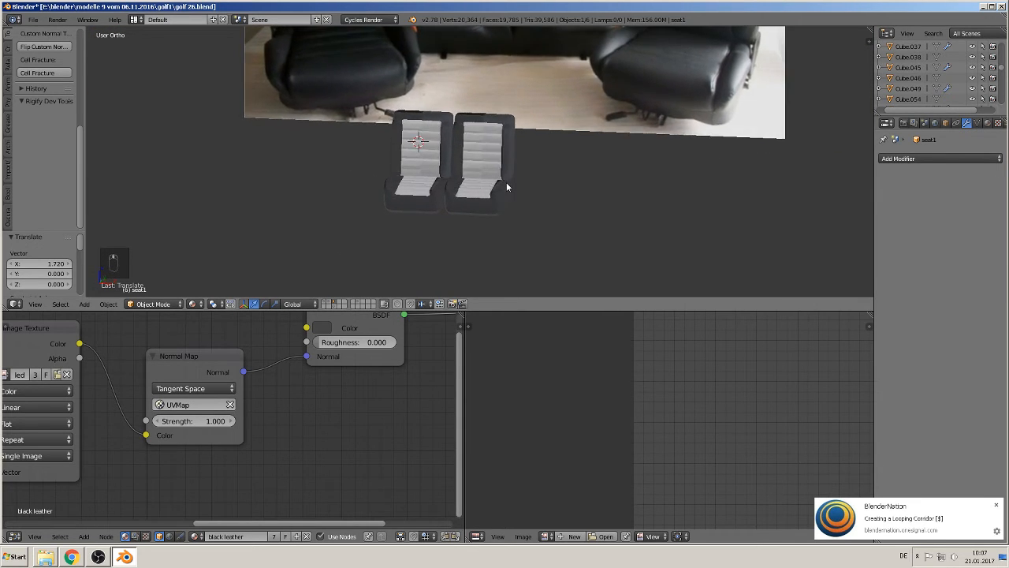
{"action": "scroll", "coordinate": [507, 183], "scroll_direction": "up", "scroll_amount": 4}
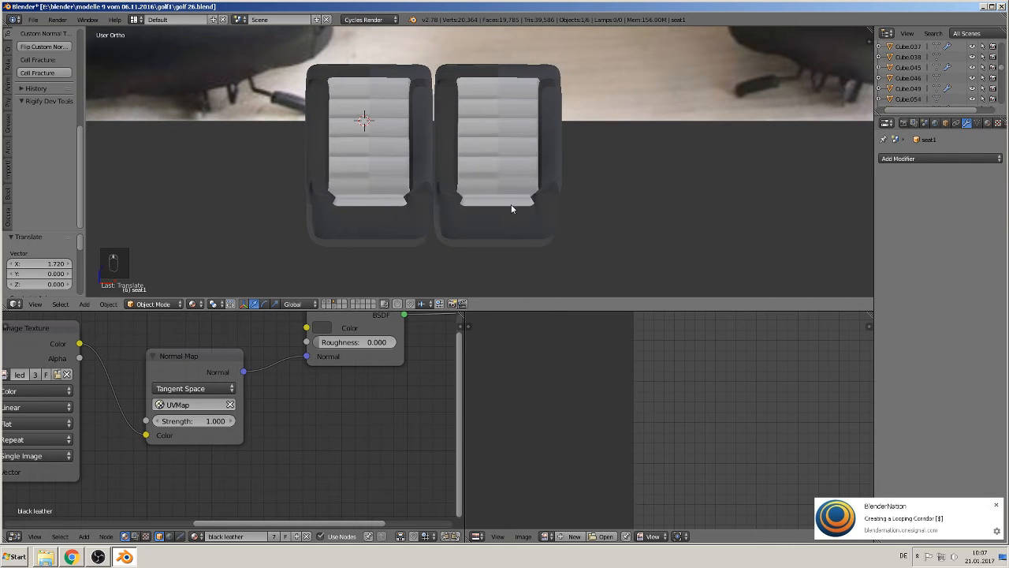
{"action": "right_click", "coordinate": [501, 235]}
{"action": "key", "text": "KP_1"}
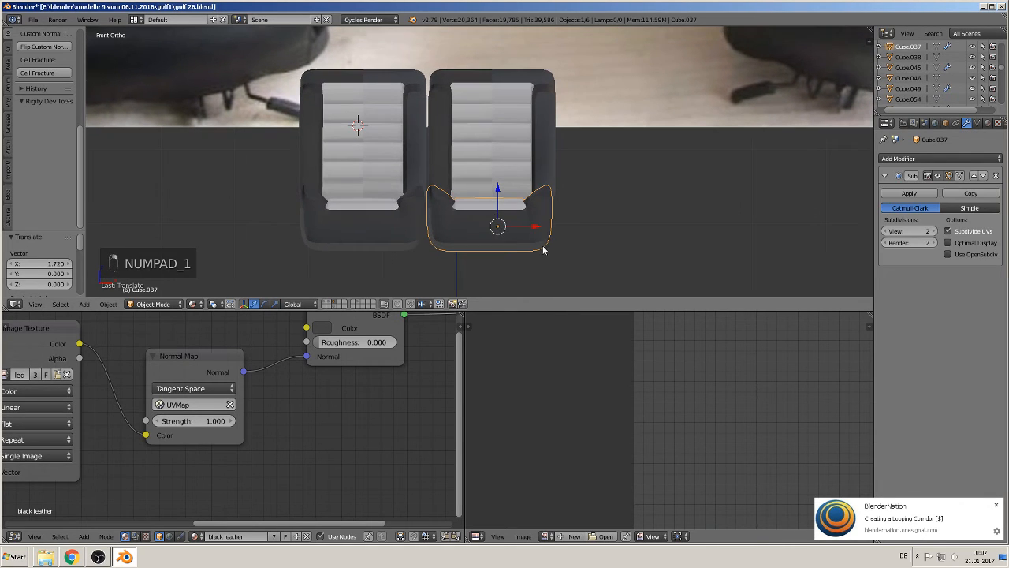
{"action": "key", "text": "a"}
{"action": "key", "text": "a"}
{"action": "key", "text": "Tab"}
{"action": "scroll", "coordinate": [563, 237], "scroll_direction": "up", "scroll_amount": 4}
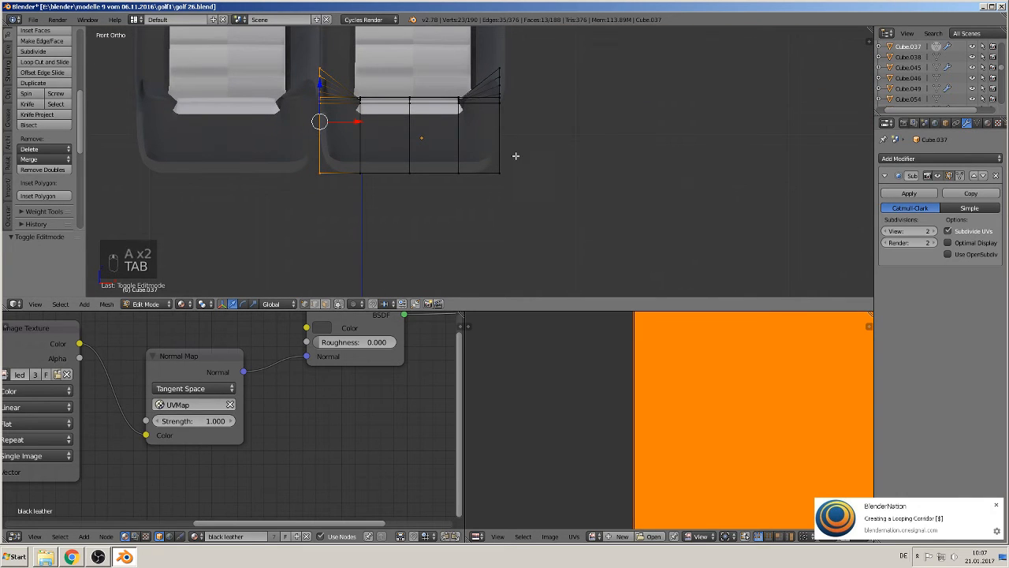
{"action": "mouse_move", "coordinate": [505, 169]}
{"action": "middle_mouse_down"}
{"action": "mouse_move", "coordinate": [481, 194]}
{"action": "mouse_move", "coordinate": [508, 160]}
{"action": "middle_mouse_up"}
{"action": "key", "text": "KP_1"}
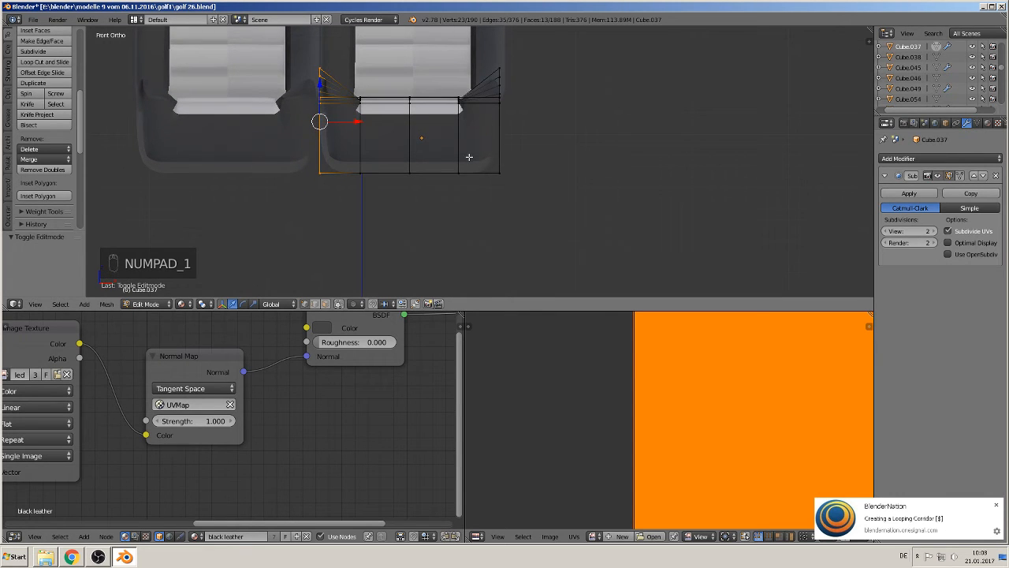
{"action": "key", "text": "ctrl+r"}
{"action": "left_click", "coordinate": [469, 158]}
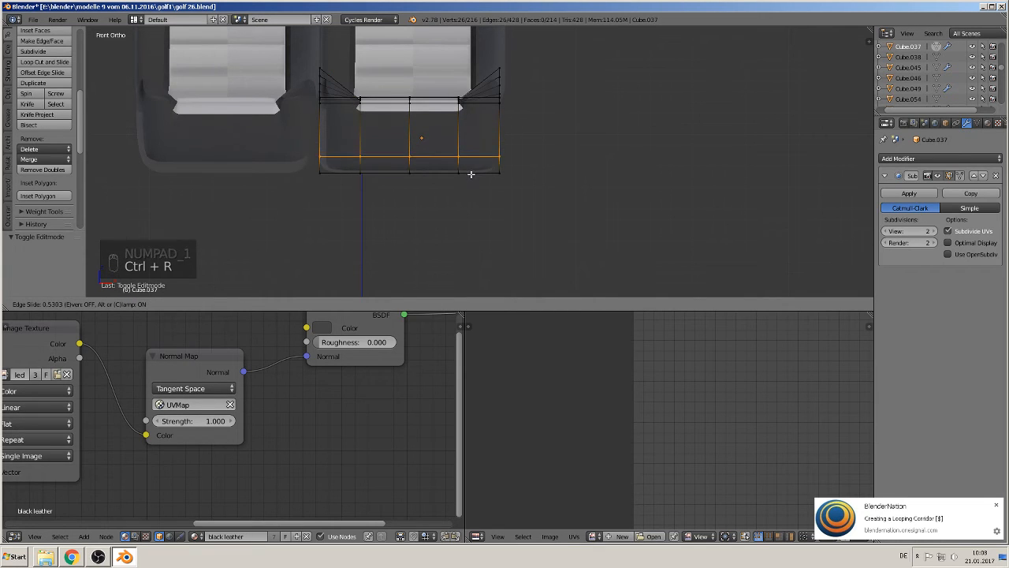
{"action": "left_click", "coordinate": [470, 183]}
Step: Add a matching loop cut to the left cushion, slid about 0.80 towards its bottom edge, and return to Object Mode
{"action": "middle_click_drag", "start_coordinate": [344, 123], "coordinate": [432, 116], "text": "shift"}
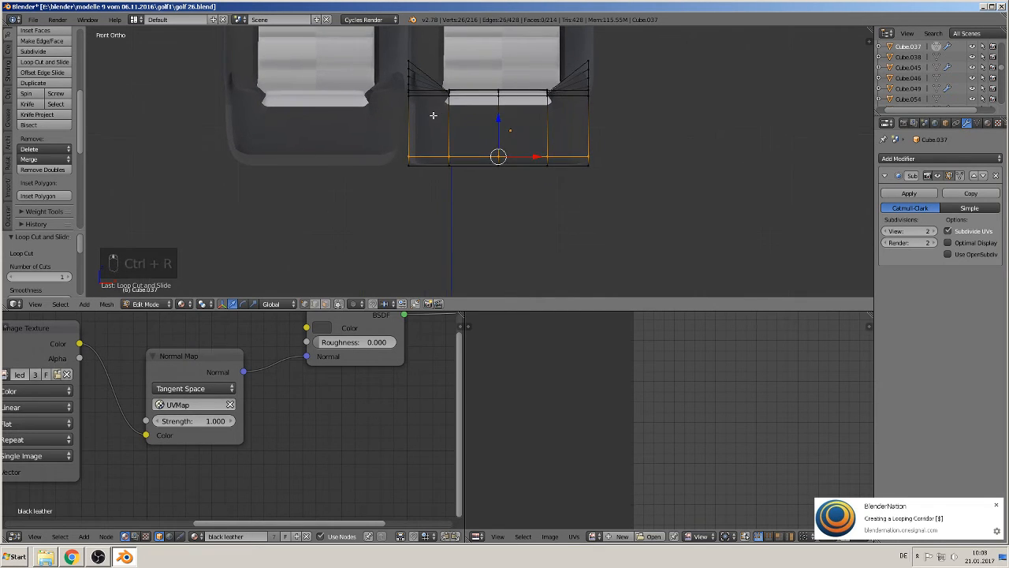
{"action": "key", "text": "Tab"}
{"action": "right_click", "coordinate": [367, 134]}
{"action": "key", "text": "Tab"}
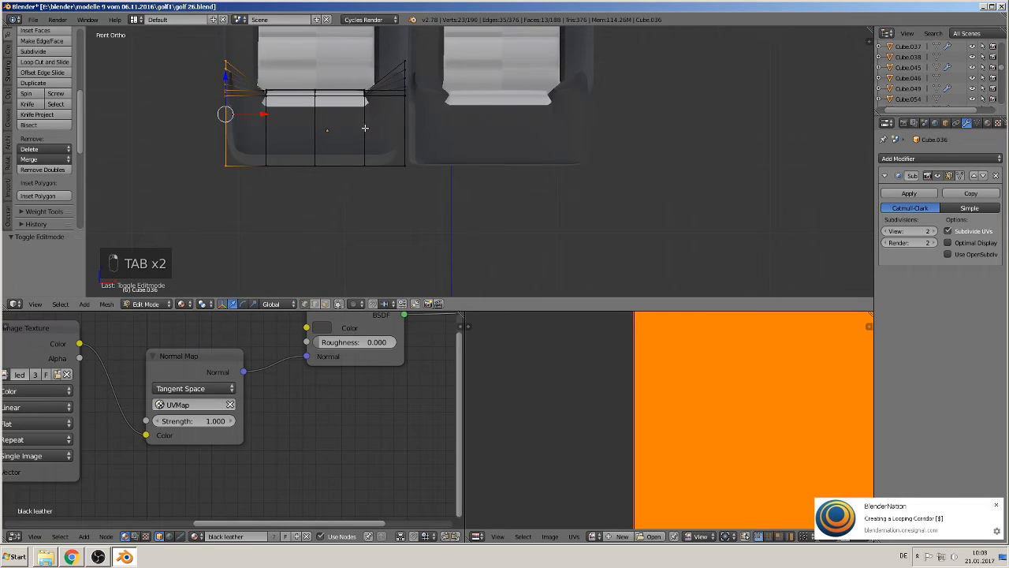
{"action": "key", "text": "ctrl+r"}
{"action": "left_click", "coordinate": [365, 130]}
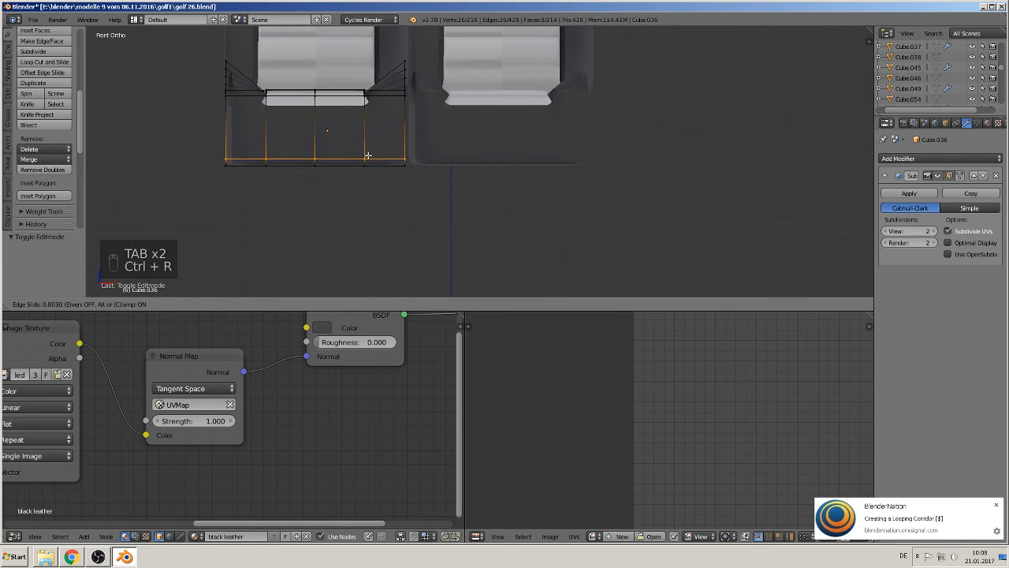
{"action": "left_click", "coordinate": [367, 156]}
{"action": "key", "text": "Tab"}
Step: Select both cushions and both backrests and join them into one object with the right cushion as the active object
{"action": "middle_click_drag", "start_coordinate": [451, 174], "coordinate": [501, 206]}
{"action": "key", "text": "a"}
{"action": "key", "text": "a"}
{"action": "key", "text": "Tab"}
{"action": "key", "text": "Tab"}
{"action": "right_click", "coordinate": [438, 168]}
{"action": "right_click", "coordinate": [434, 127], "text": "shift"}
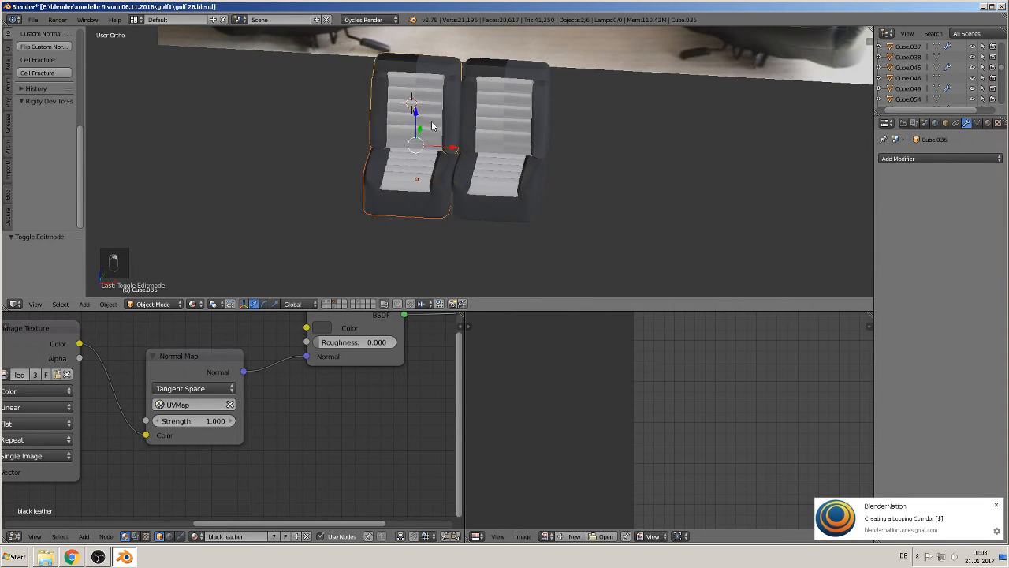
{"action": "right_click", "coordinate": [488, 131], "text": "shift"}
{"action": "right_click", "coordinate": [491, 171], "text": "shift"}
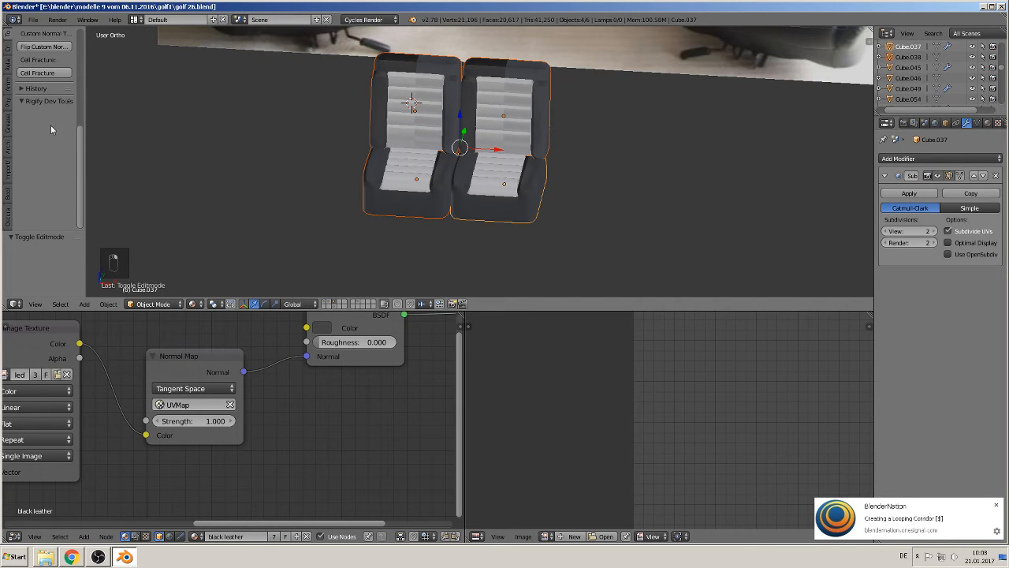
{"action": "scroll", "coordinate": [51, 124], "scroll_direction": "up", "scroll_amount": 5}
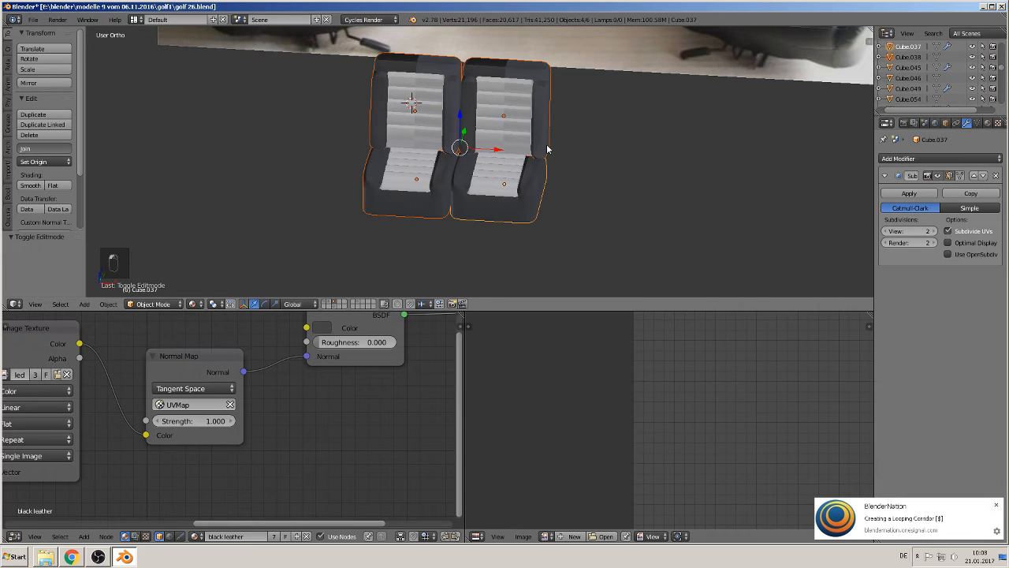
{"action": "key", "text": "ctrl+j"}
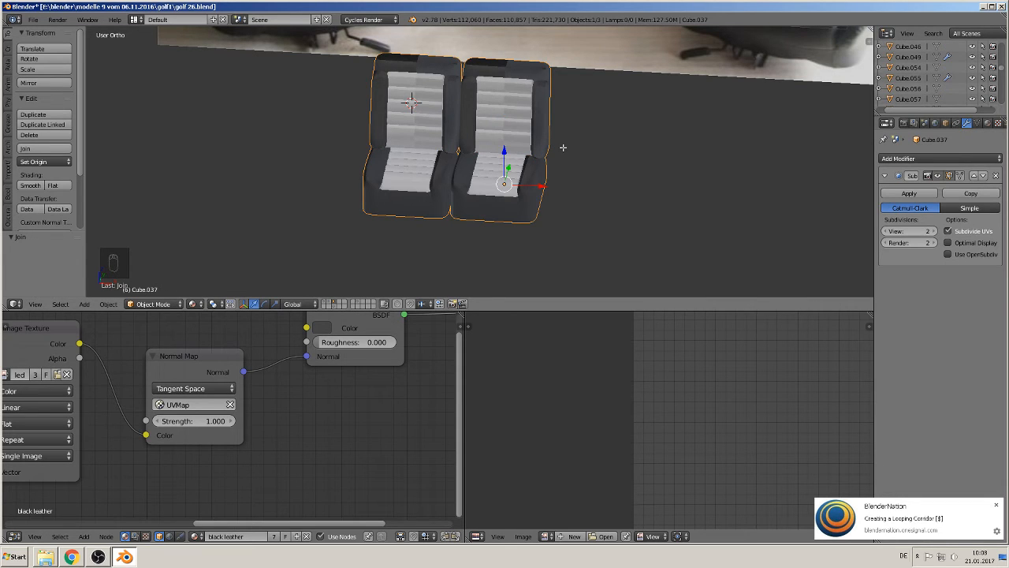
Step: Examine how the joined bench's mesh and shading compare between Edit Mode and Object Mode
{"action": "key", "text": "Tab"}
{"action": "key", "text": "Tab"}
{"action": "key", "text": "Tab"}
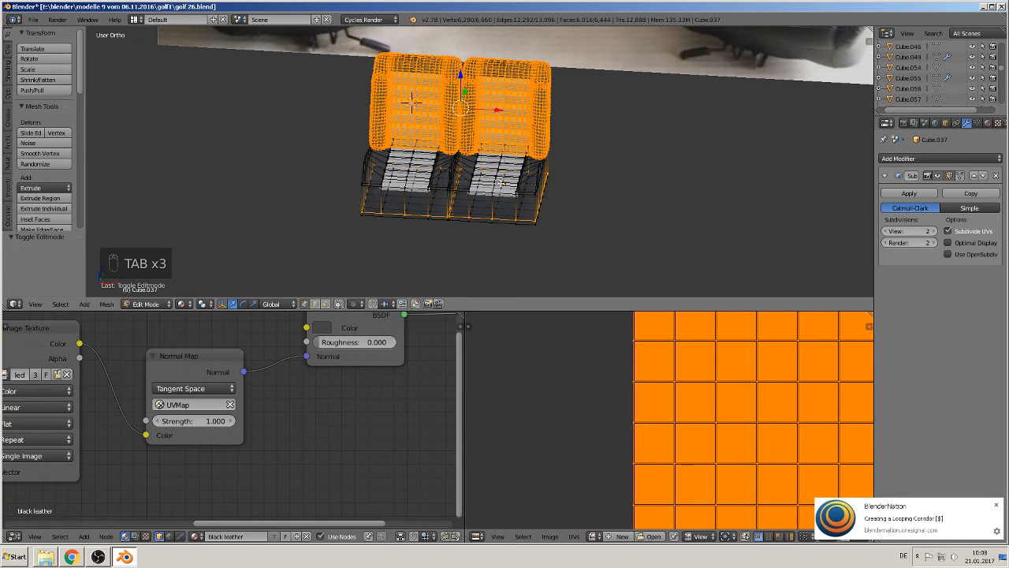
{"action": "key", "text": "Tab"}
{"action": "key", "text": "Tab"}
{"action": "key", "text": "Tab"}
{"action": "key", "text": "Tab"}
{"action": "key", "text": "Tab"}
{"action": "key", "text": "Tab"}
{"action": "key", "text": "Tab"}
{"action": "key", "text": "Tab"}
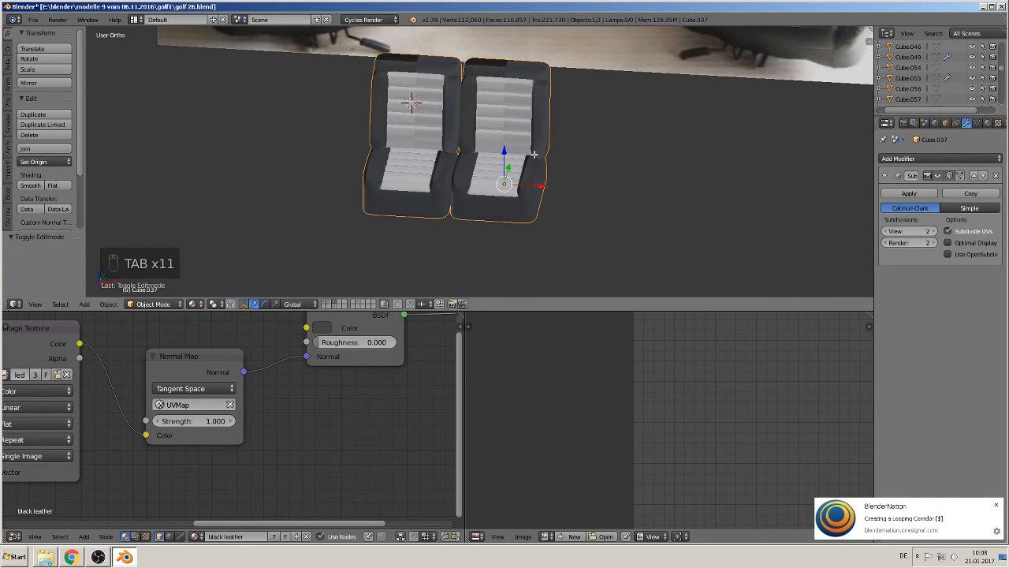
{"action": "key", "text": "Tab"}
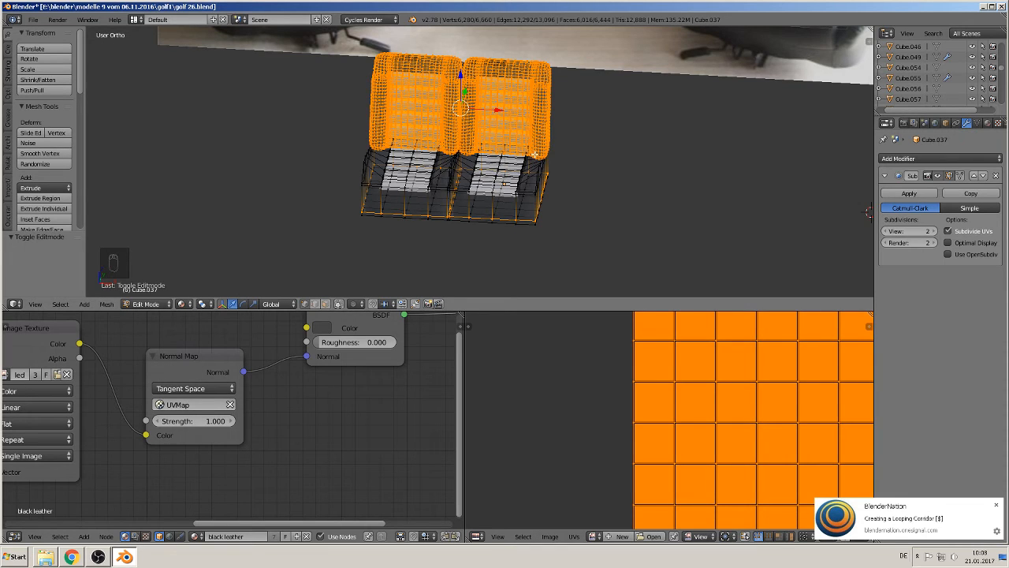
{"action": "key", "text": "Tab"}
{"action": "key", "text": "Tab"}
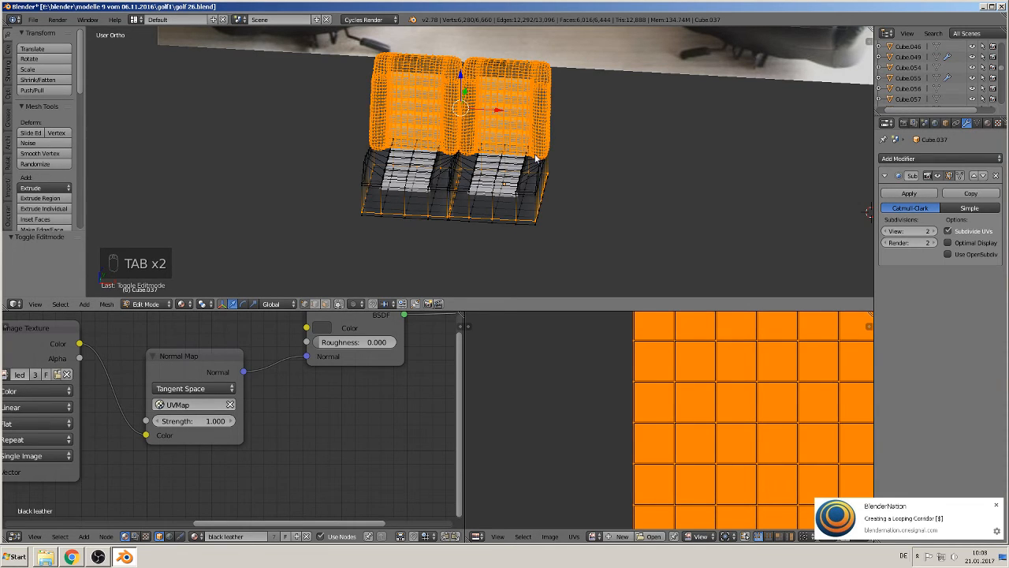
{"action": "key", "text": "Tab"}
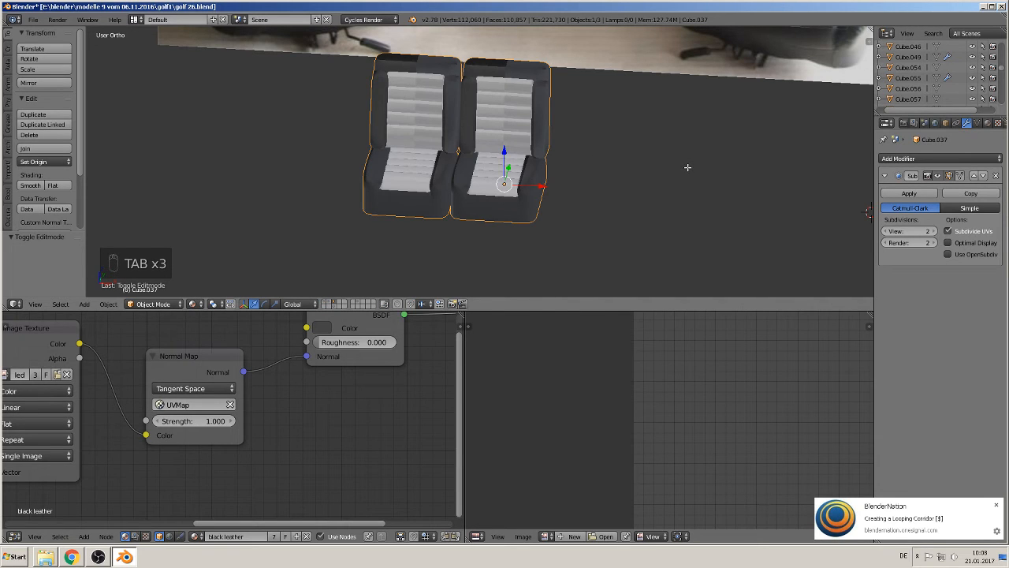
{"action": "key", "text": "Tab"}
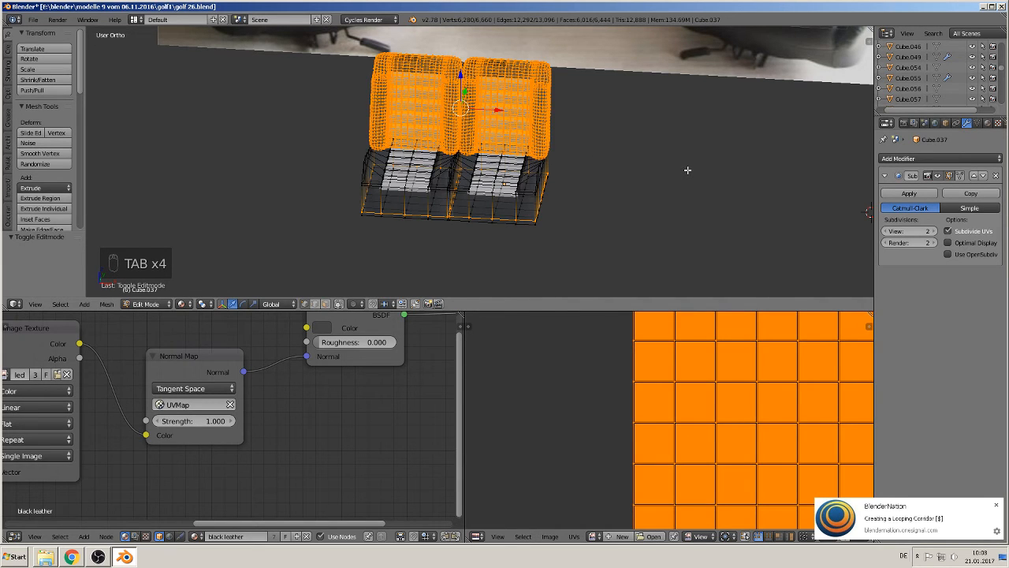
Step: Undo the bench edits back to the state before the right cushion's loop cut and dismiss the desktop notification
{"action": "key", "text": "ctrl+z"}
{"action": "key", "text": "ctrl+z"}
{"action": "key", "text": "ctrl+z"}
{"action": "key", "text": "ctrl+z"}
{"action": "key", "text": "ctrl+z"}
{"action": "key", "text": "ctrl+z"}
{"action": "key", "text": "ctrl+z"}
{"action": "key", "text": "ctrl+z"}
{"action": "key", "text": "ctrl+z"}
{"action": "key", "text": "ctrl+z"}
{"action": "key", "text": "ctrl+z"}
{"action": "key", "text": "ctrl+z"}
{"action": "key", "text": "ctrl+z"}
{"action": "key", "text": "ctrl+z"}
{"action": "key", "text": "ctrl+z"}
{"action": "key", "text": "ctrl+z"}
{"action": "key", "text": "ctrl+z"}
{"action": "key", "text": "ctrl+z"}
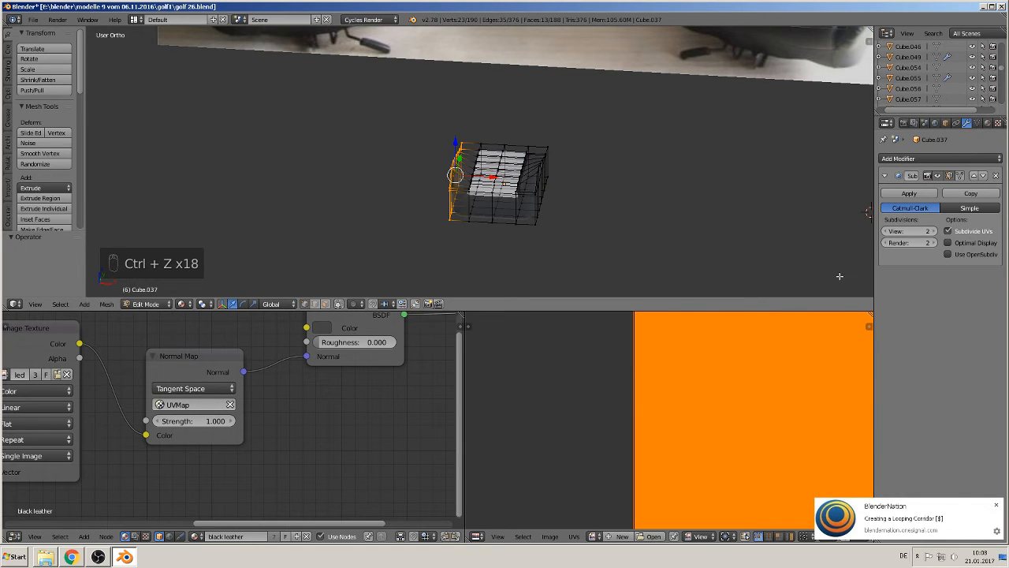
{"action": "left_click", "coordinate": [996, 506]}
{"action": "key", "text": "ctrl+z"}
{"action": "key", "text": "ctrl+z"}
{"action": "key", "text": "ctrl+z"}
{"action": "key", "text": "ctrl+z"}
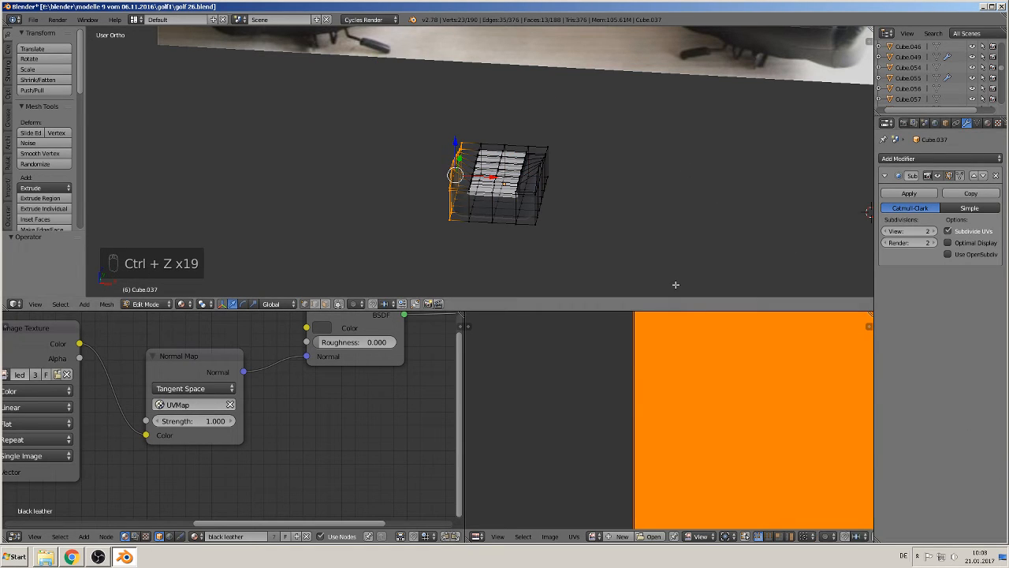
Step: Redo the undone edits up to the joined two-seat bench
{"action": "scroll", "coordinate": [630, 226], "scroll_direction": "down", "scroll_amount": 4}
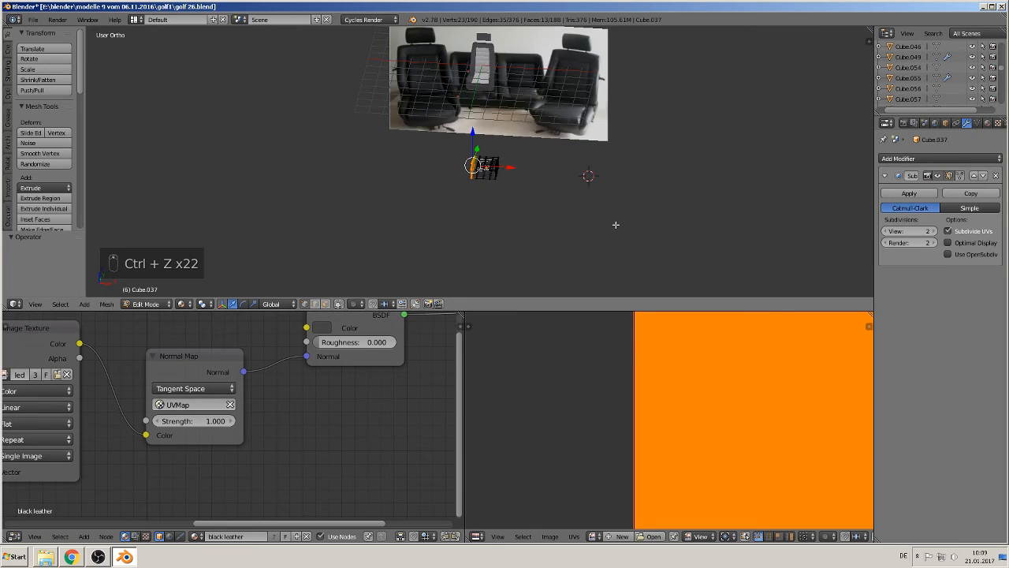
{"action": "scroll", "coordinate": [610, 221], "scroll_direction": "up", "scroll_amount": 5}
{"action": "scroll", "coordinate": [610, 221], "scroll_direction": "up", "scroll_amount": 2}
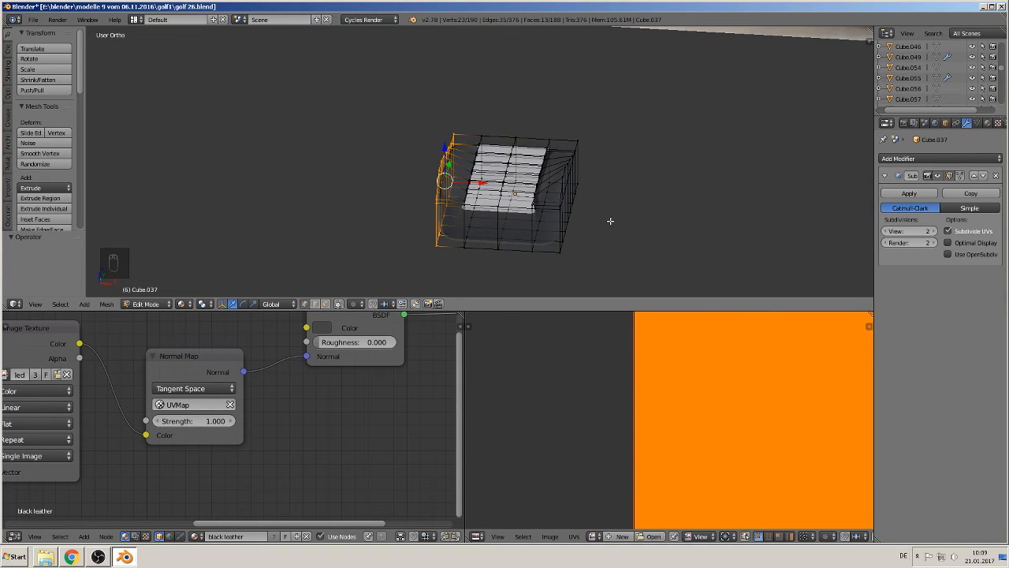
{"action": "key", "text": "ctrl+shift+z"}
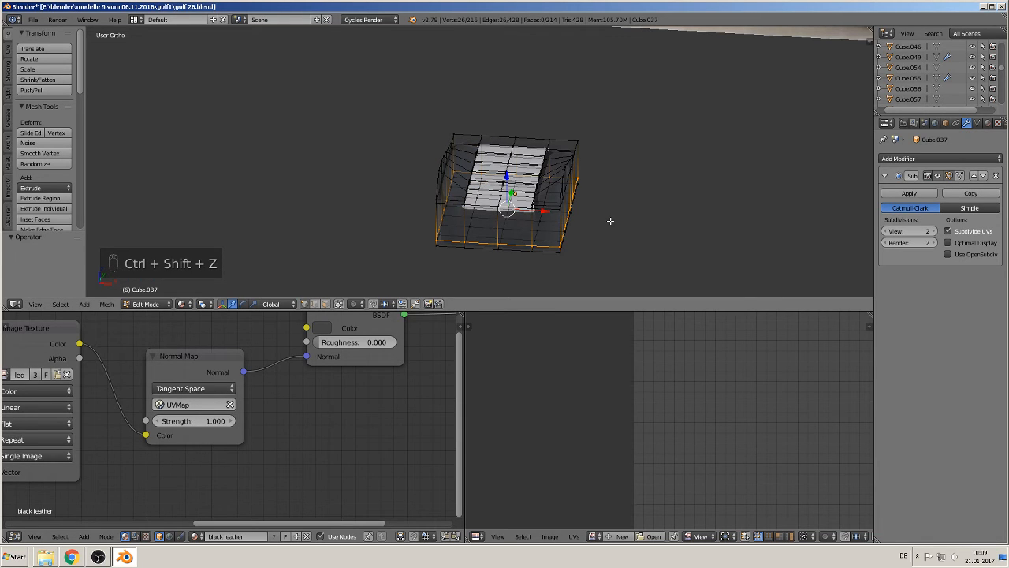
{"action": "key", "text": "ctrl+shift+z"}
{"action": "key", "text": "ctrl+shift+z"}
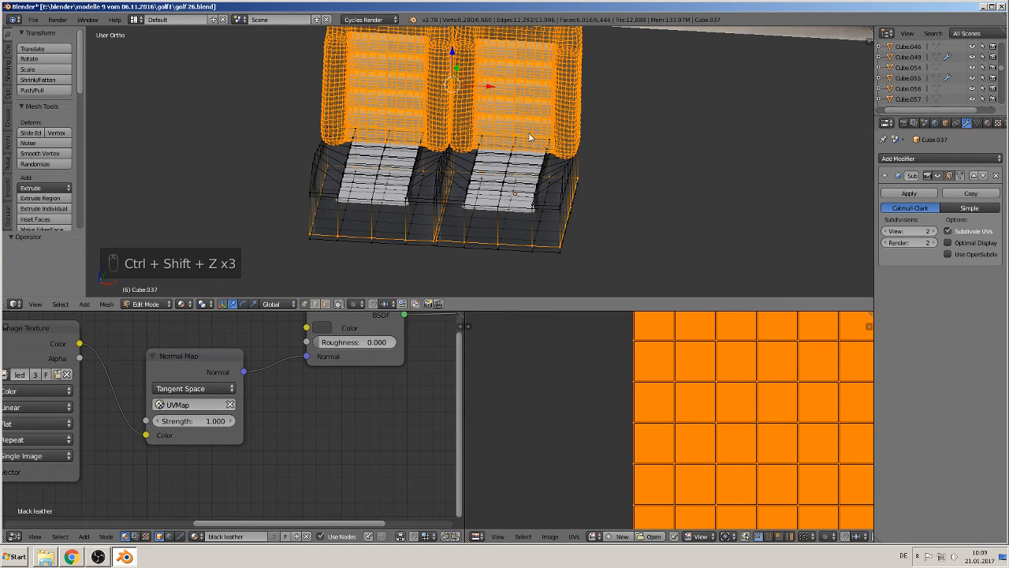
Step: Select the linked geometry of both backrests, separate the selection into its own object, and select the remaining cushions in Object Mode
{"action": "key", "text": "Tab"}
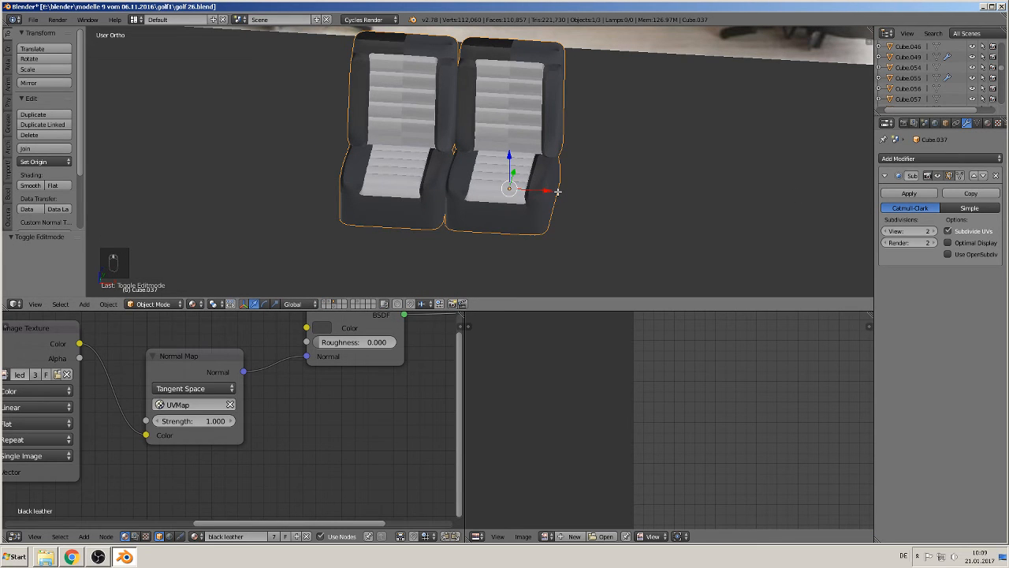
{"action": "key", "text": "Tab"}
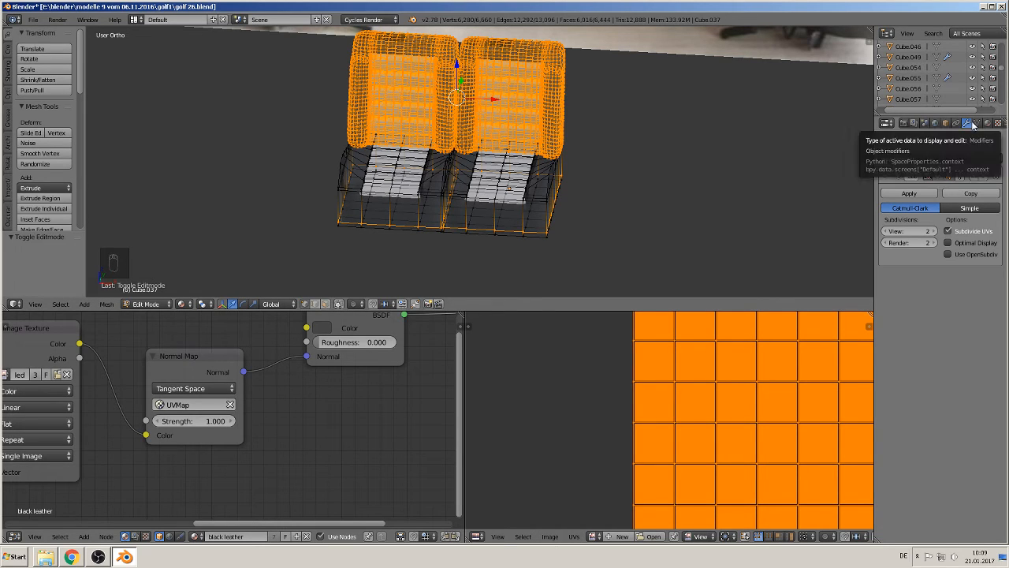
{"action": "key", "text": "a"}
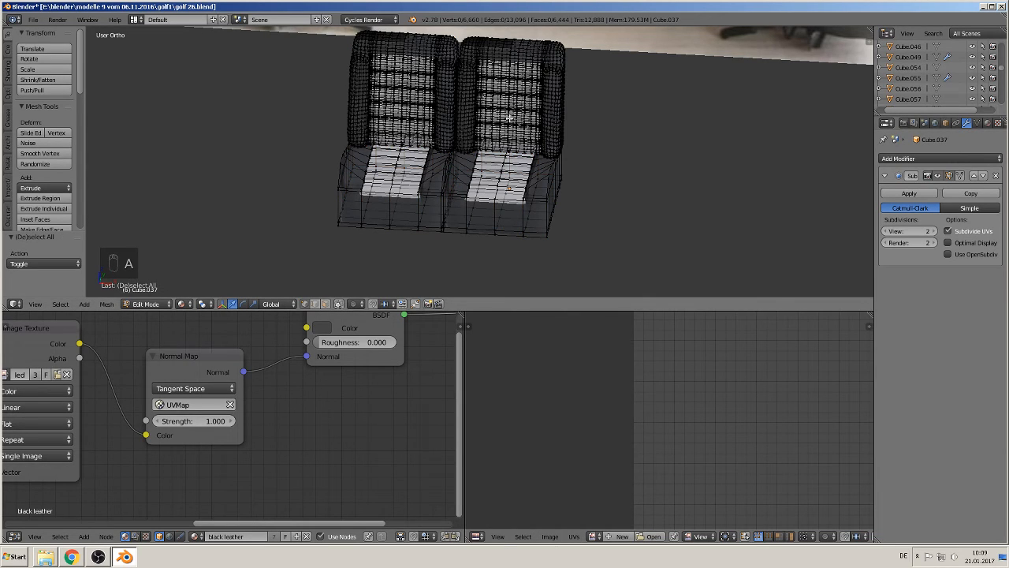
{"action": "key", "text": "grave"}
{"action": "key", "text": "grave"}
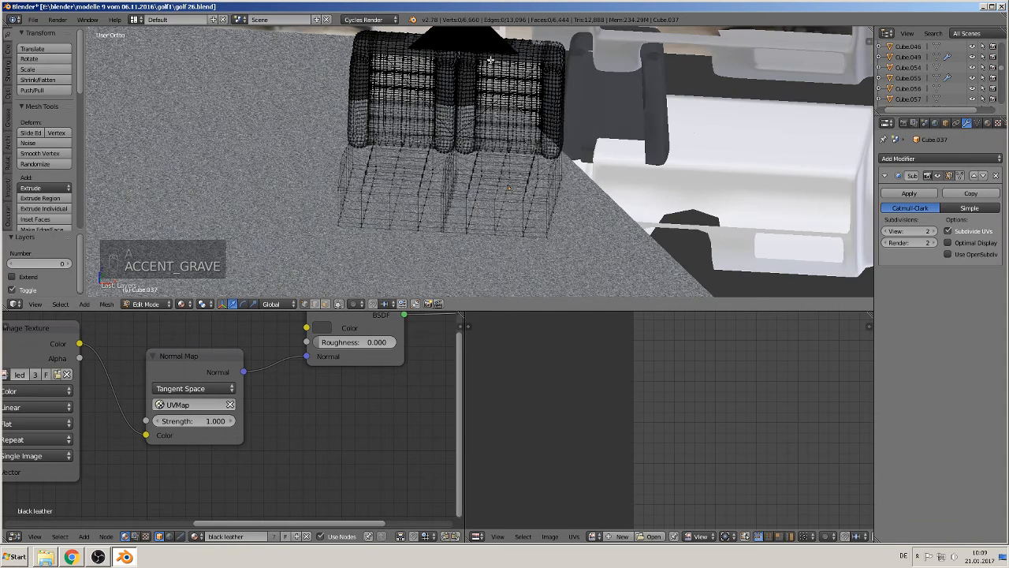
{"action": "key", "text": "grave"}
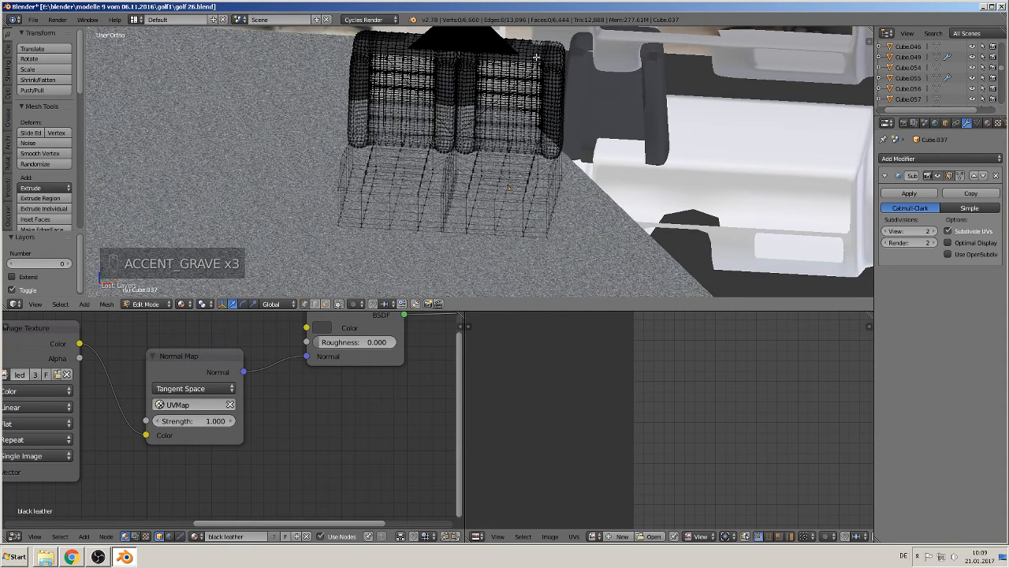
{"action": "key", "text": "grave"}
{"action": "key", "text": "l"}
{"action": "key", "text": "l"}
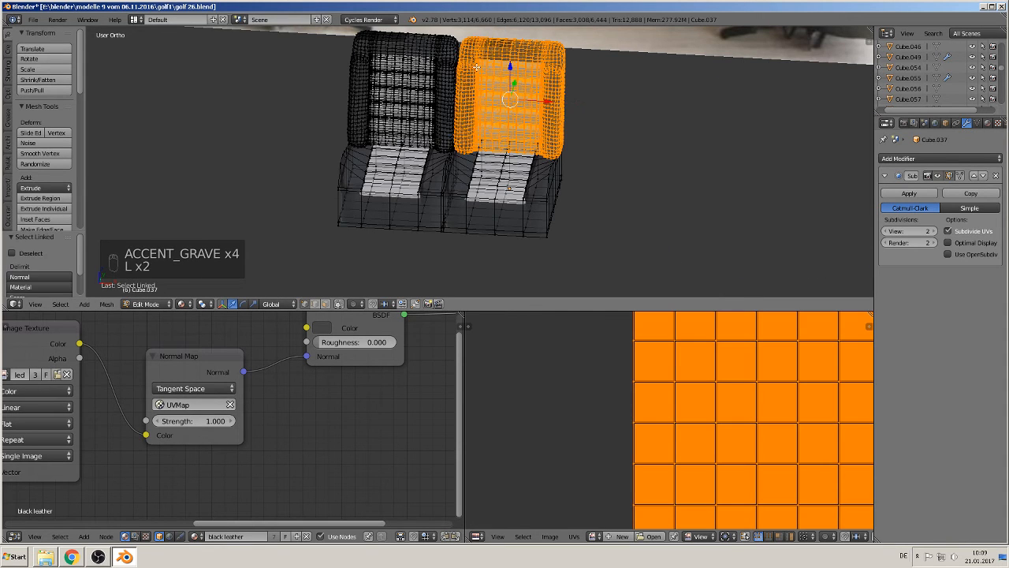
{"action": "key", "text": "l"}
{"action": "key", "text": "l"}
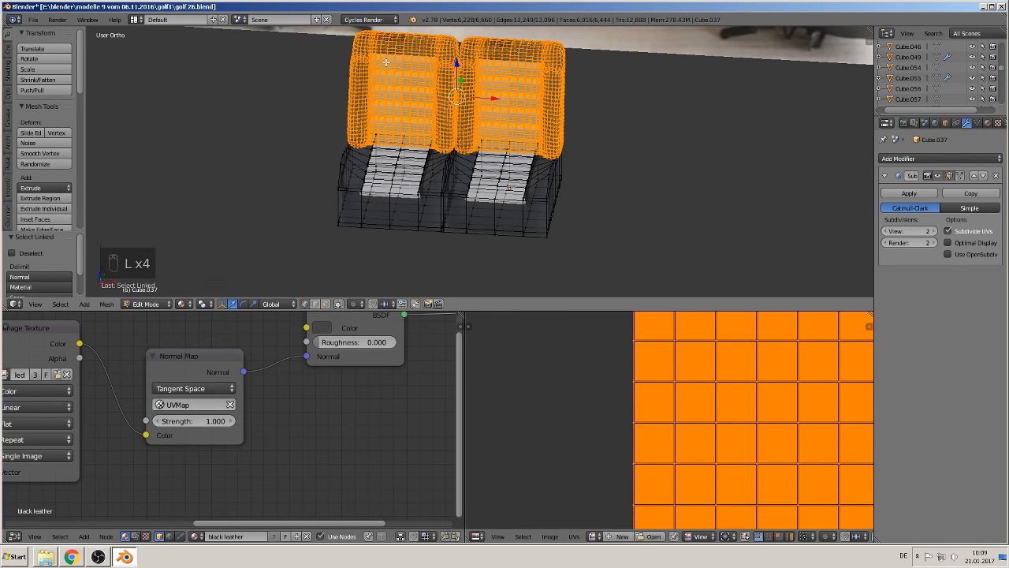
{"action": "key", "text": "p"}
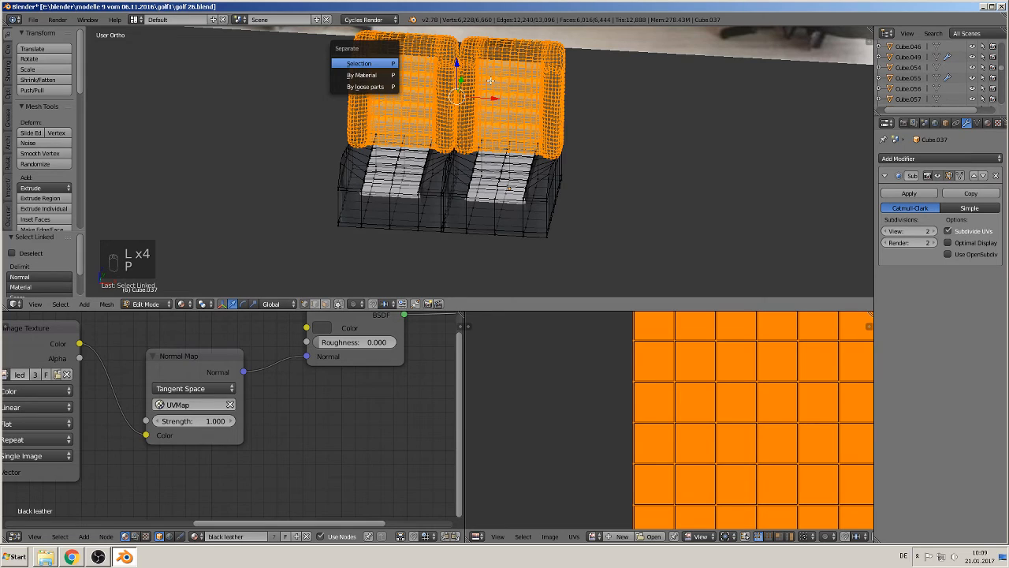
{"action": "key", "text": "Return"}
{"action": "key", "text": "Tab"}
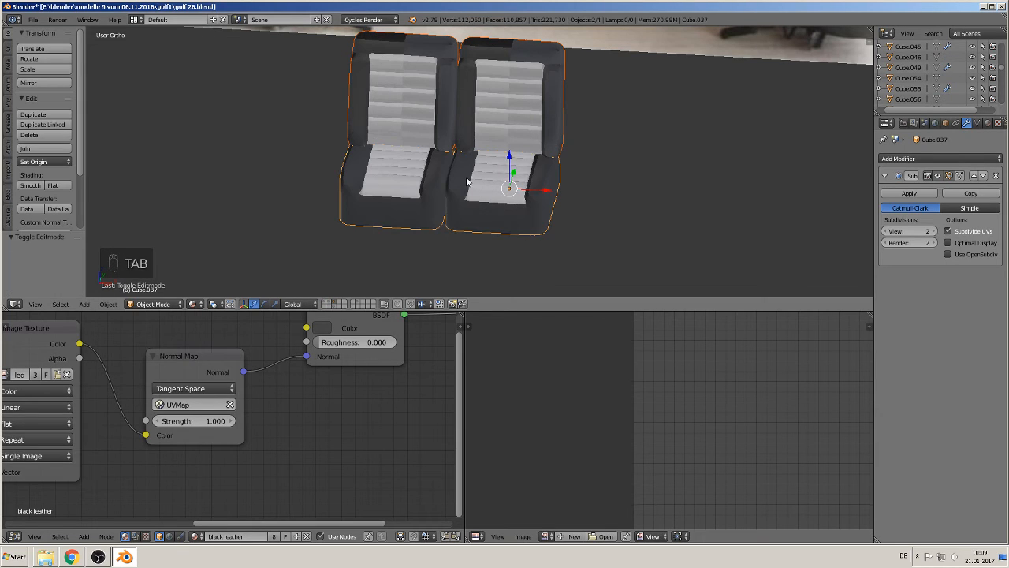
{"action": "right_click", "coordinate": [518, 215]}
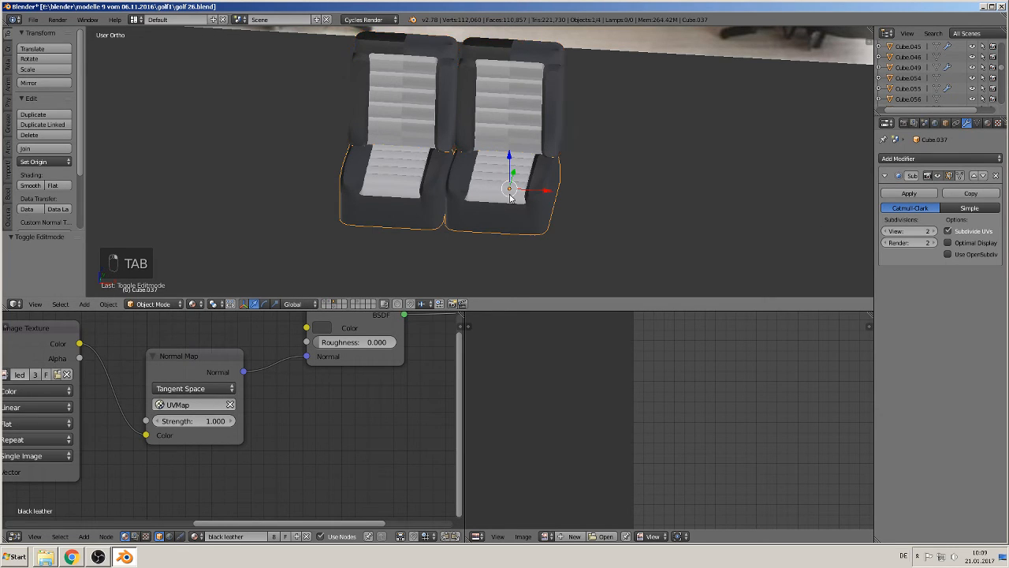
Step: Apply the Subdivision Surface modifier to the cushions object and check its resulting mesh in Edit Mode
{"action": "left_click", "coordinate": [909, 193]}
{"action": "key", "text": "Tab"}
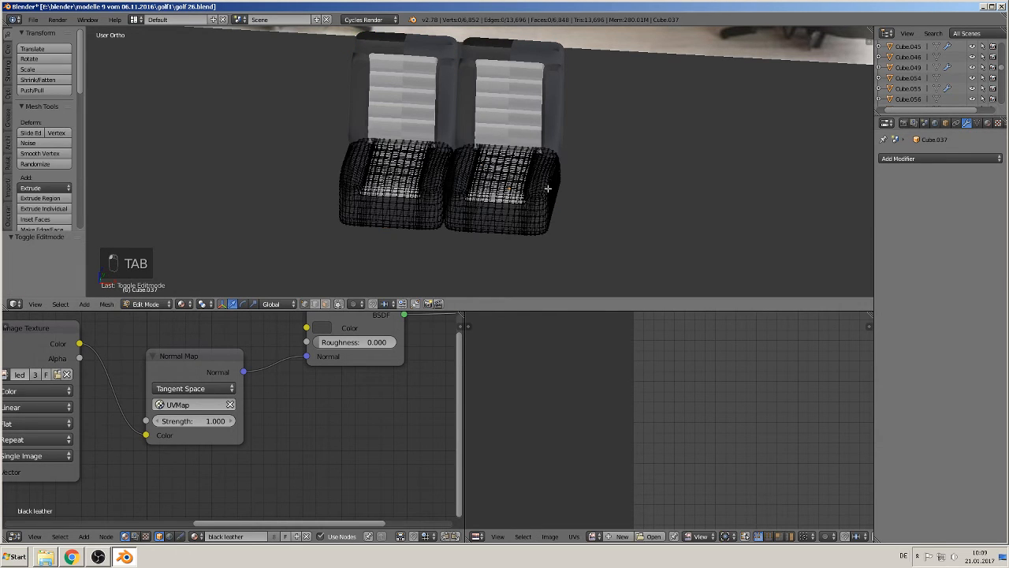
{"action": "key", "text": "Tab"}
Step: Select only the backrests object and remove its Subdivision Surface modifier
{"action": "right_click", "coordinate": [430, 119], "text": "shift"}
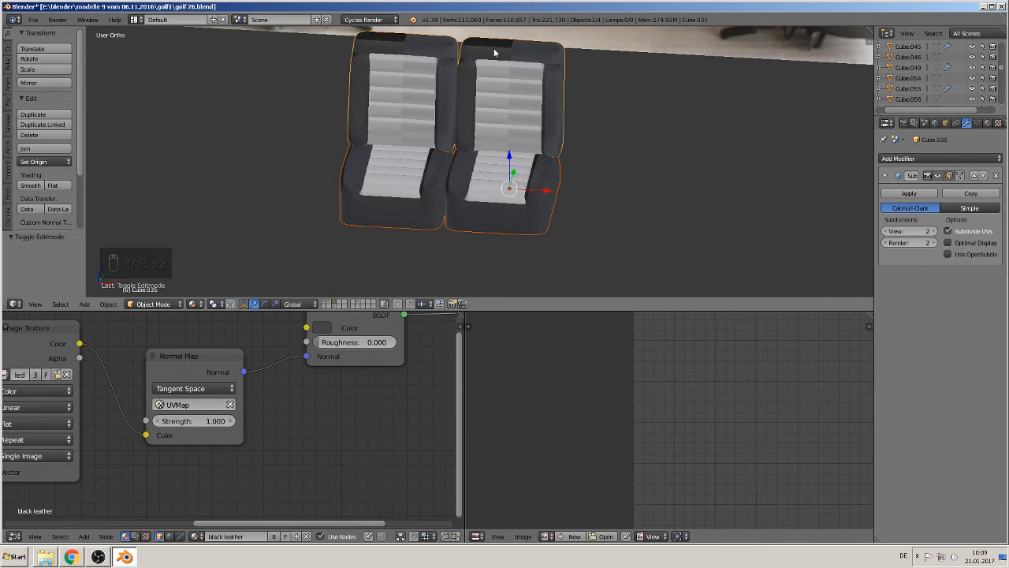
{"action": "right_click", "coordinate": [521, 83]}
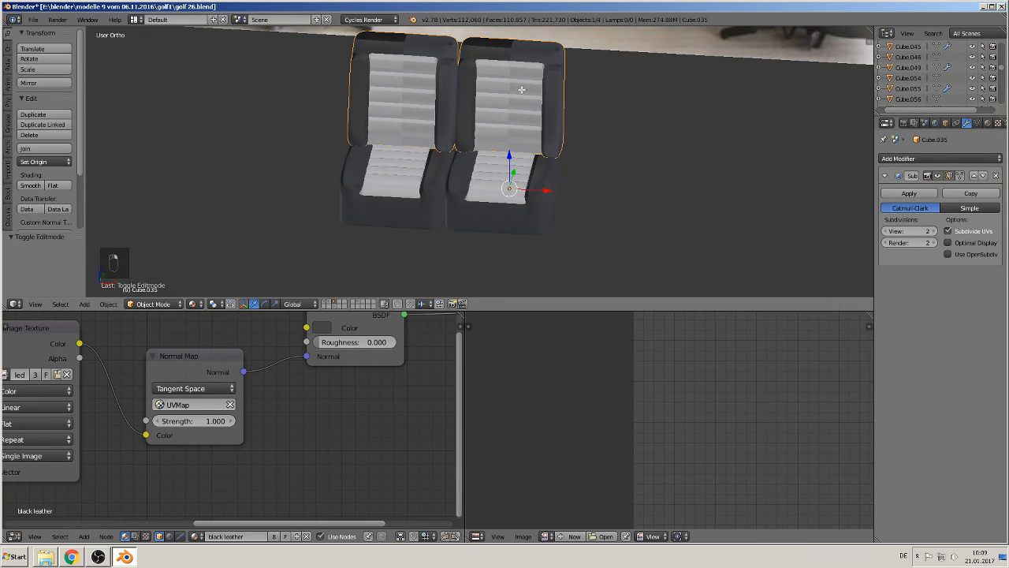
{"action": "key", "text": "Tab"}
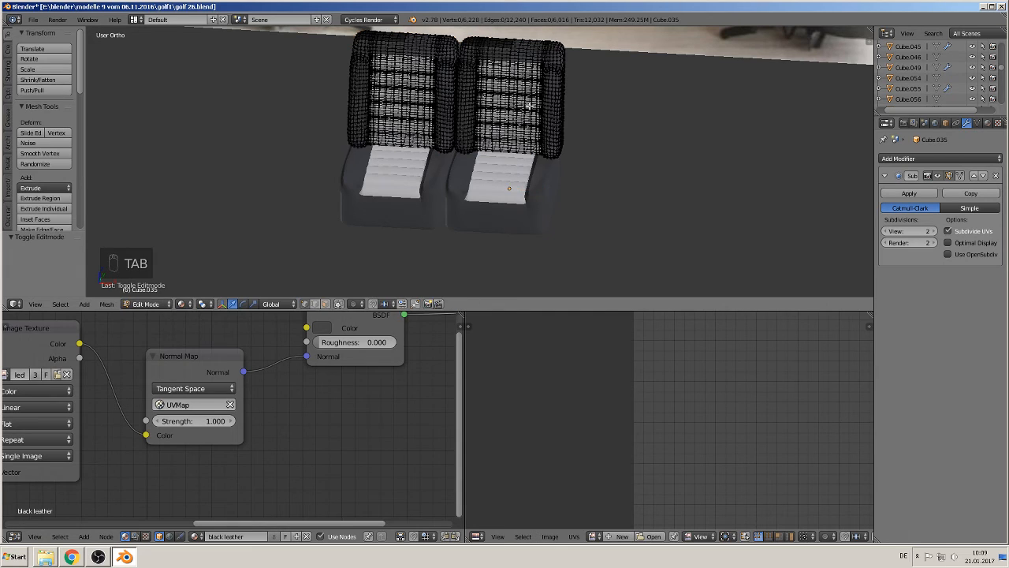
{"action": "left_click", "coordinate": [996, 175]}
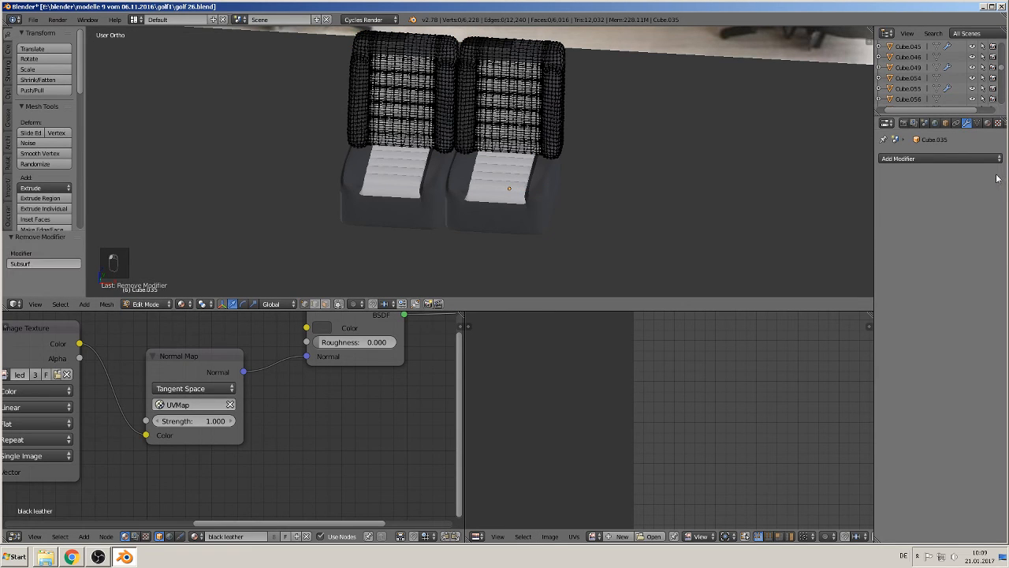
{"action": "key", "text": "Tab"}
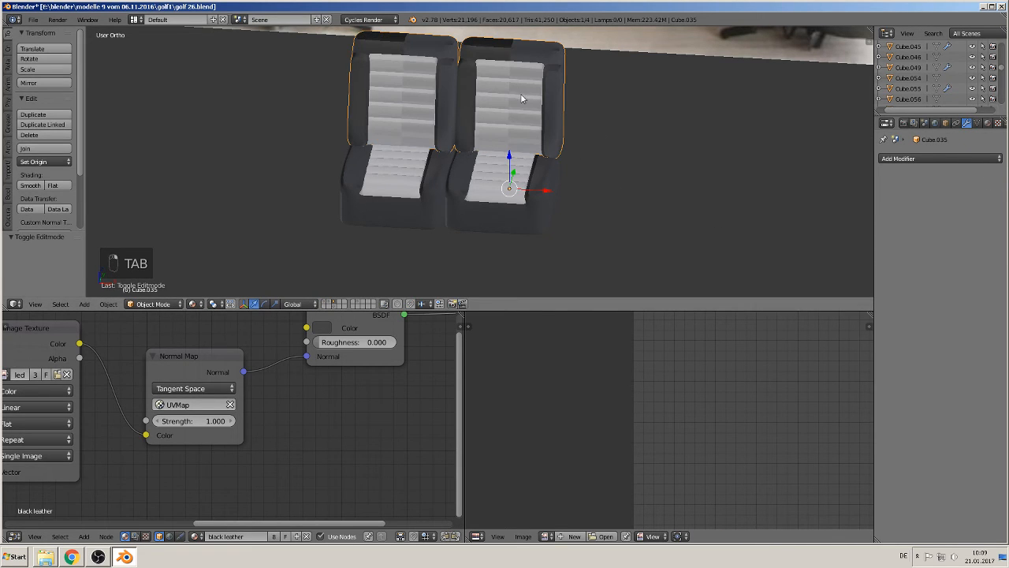
{"action": "key", "text": "Tab"}
{"action": "key", "text": "Tab"}
Step: Join the cushions object with the backrests object into a single bench
{"action": "right_click", "coordinate": [497, 180]}
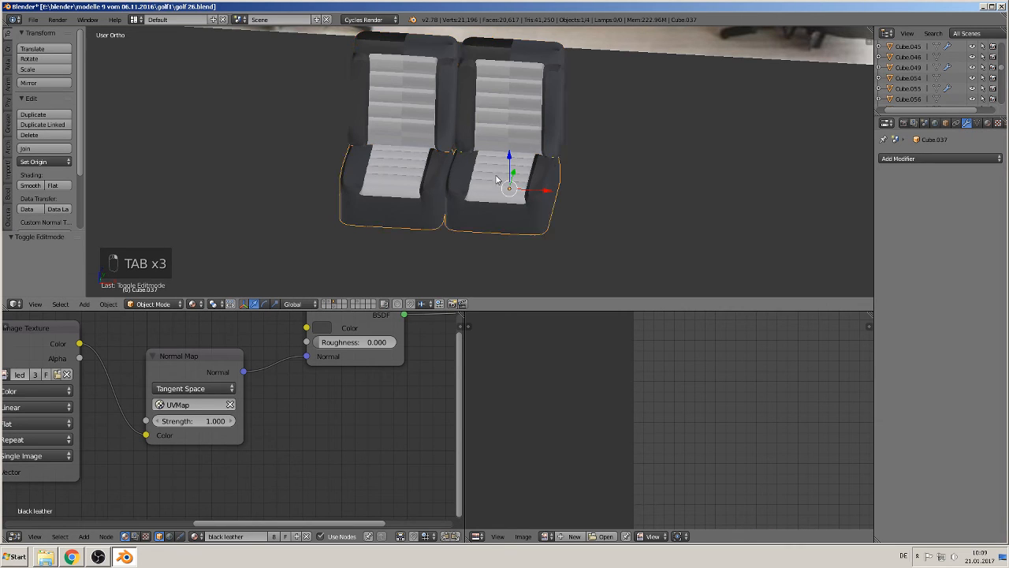
{"action": "right_click", "coordinate": [524, 130], "text": "shift"}
{"action": "key", "text": "ctrl+j"}
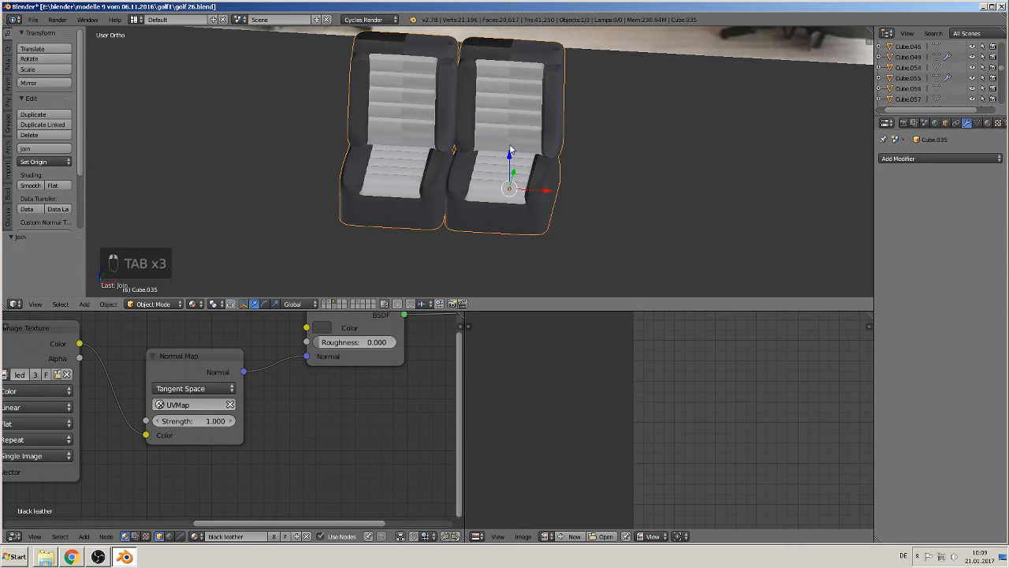
Step: Remove doubles with a merge distance of 0.0001 and recalculate the normals across the whole bench mesh
{"action": "key", "text": "Tab"}
{"action": "key", "text": "a"}
{"action": "key", "text": "a"}
{"action": "key", "text": "a"}
{"action": "key", "text": "a"}
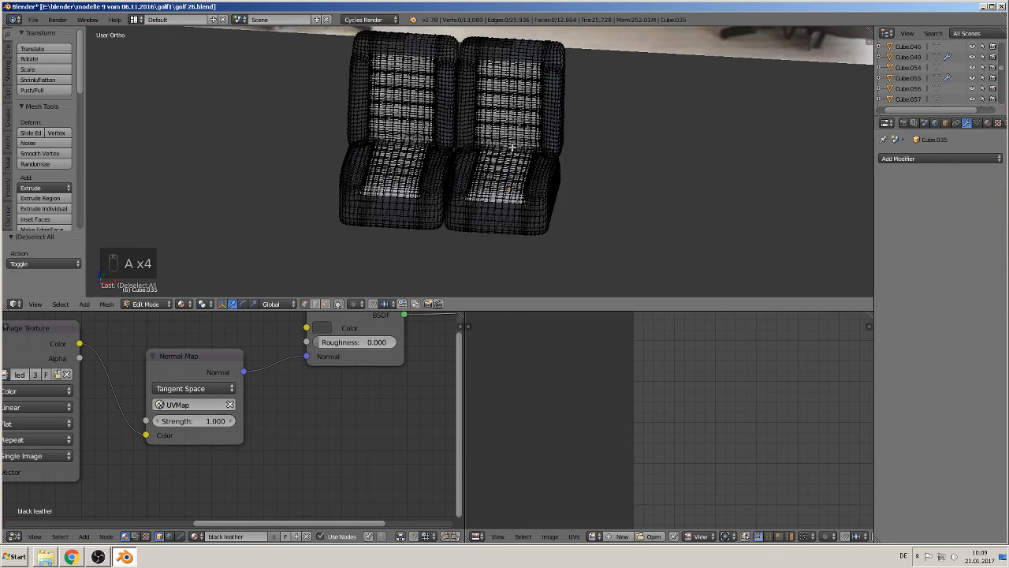
{"action": "key", "text": "a"}
{"action": "scroll", "coordinate": [36, 80], "scroll_direction": "down", "scroll_amount": 2}
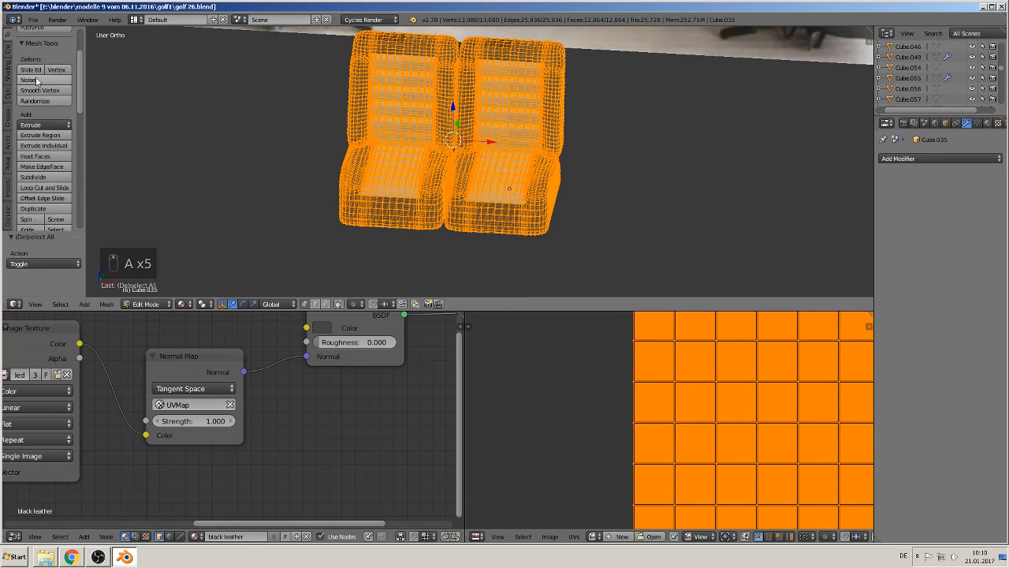
{"action": "scroll", "coordinate": [36, 80], "scroll_direction": "down", "scroll_amount": 5}
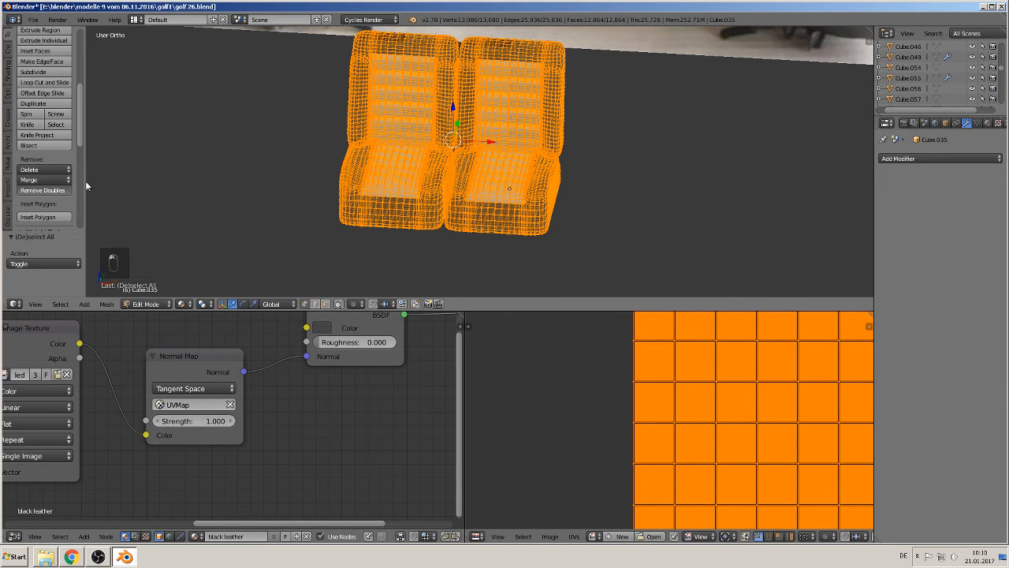
{"action": "left_click", "coordinate": [43, 190]}
{"action": "left_click", "coordinate": [8, 69]}
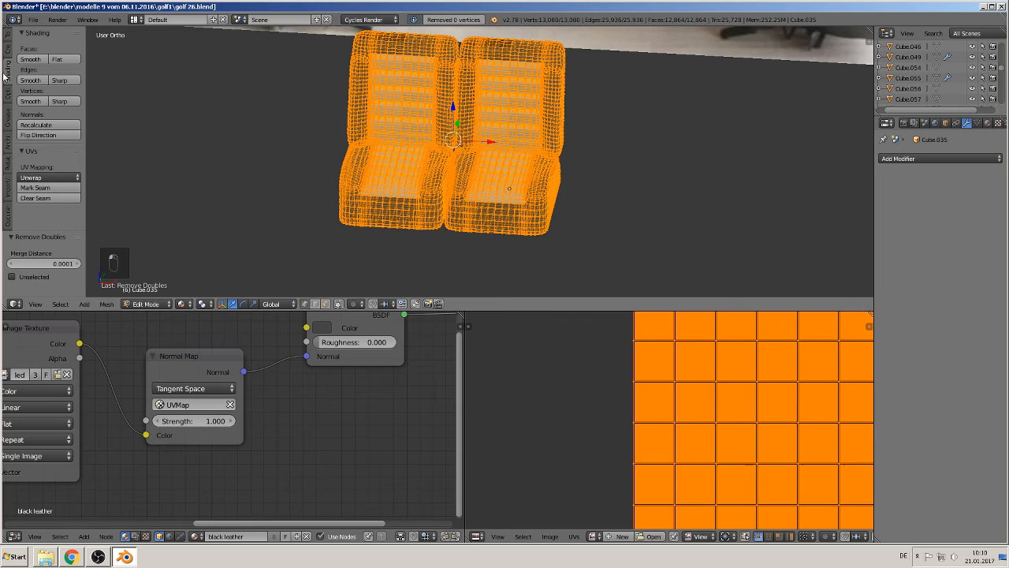
{"action": "left_click", "coordinate": [39, 127]}
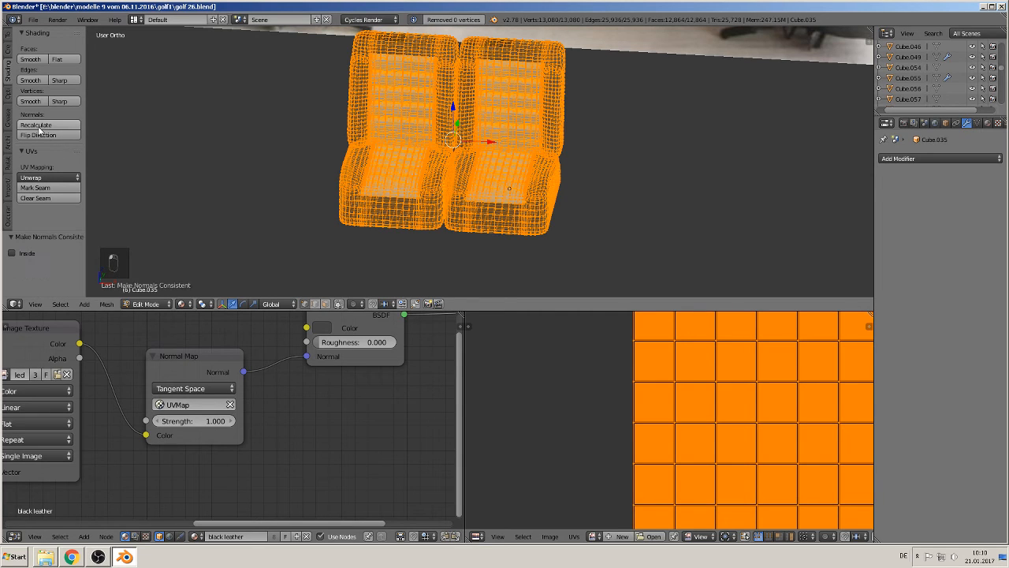
{"action": "key", "text": "Tab"}
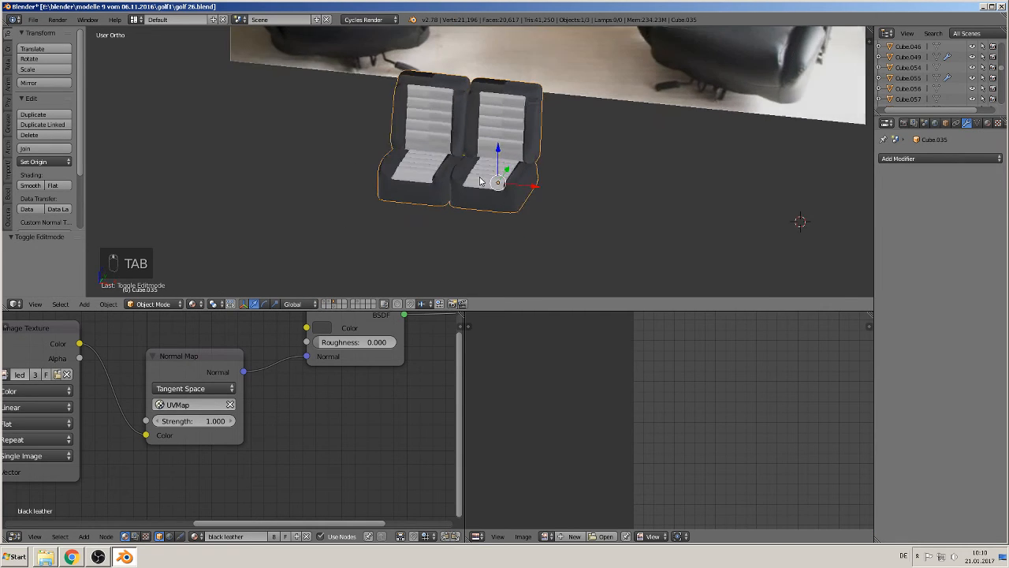
Step: Widen the joined bench by scaling it to about 1.2 times along the X axis, and deselect it
{"action": "middle_click_drag", "start_coordinate": [480, 180], "coordinate": [518, 170]}
{"action": "scroll", "coordinate": [501, 181], "scroll_direction": "up", "scroll_amount": 3}
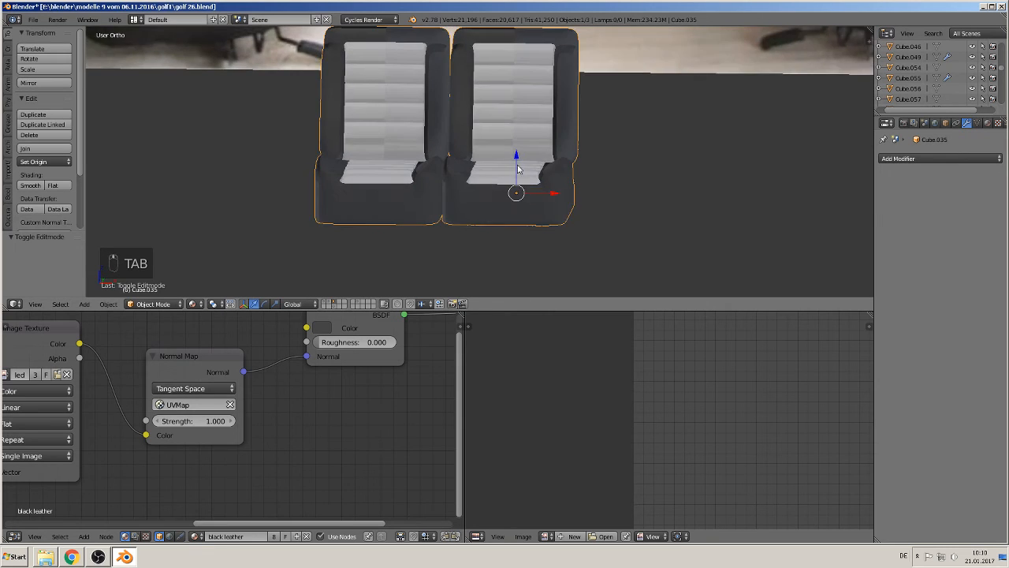
{"action": "scroll", "coordinate": [518, 168], "scroll_direction": "down", "scroll_amount": 6}
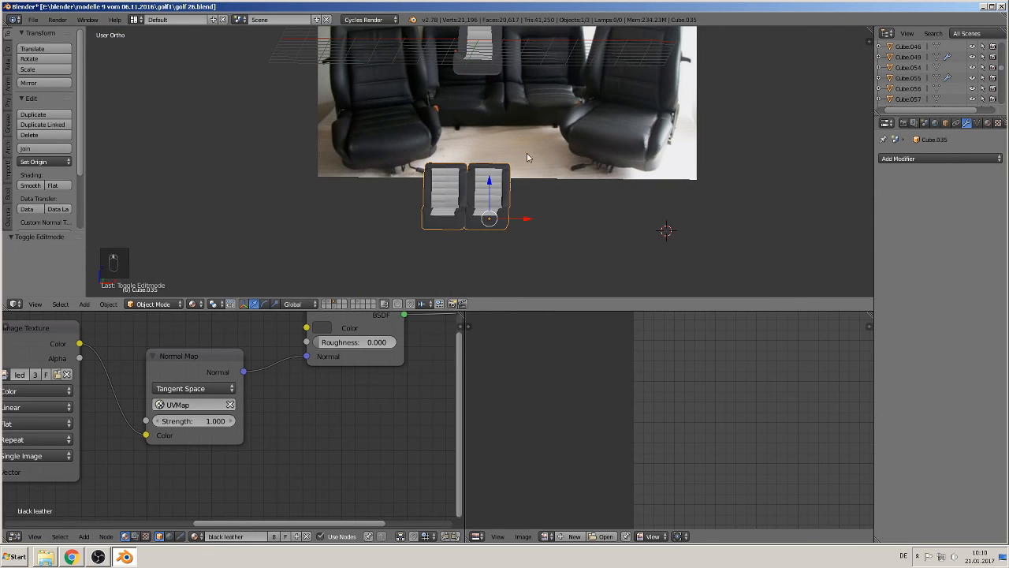
{"action": "key", "text": "s"}
{"action": "key", "text": "x"}
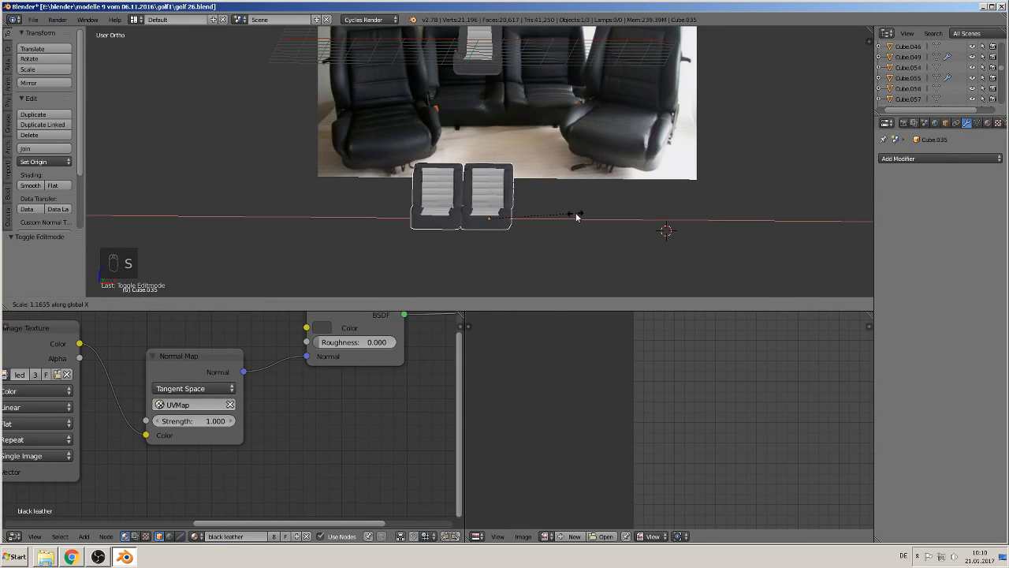
{"action": "left_click", "coordinate": [582, 221]}
{"action": "middle_click_drag", "start_coordinate": [582, 221], "coordinate": [529, 249]}
{"action": "scroll", "coordinate": [554, 250], "scroll_direction": "up", "scroll_amount": 2}
{"action": "key", "text": "a"}
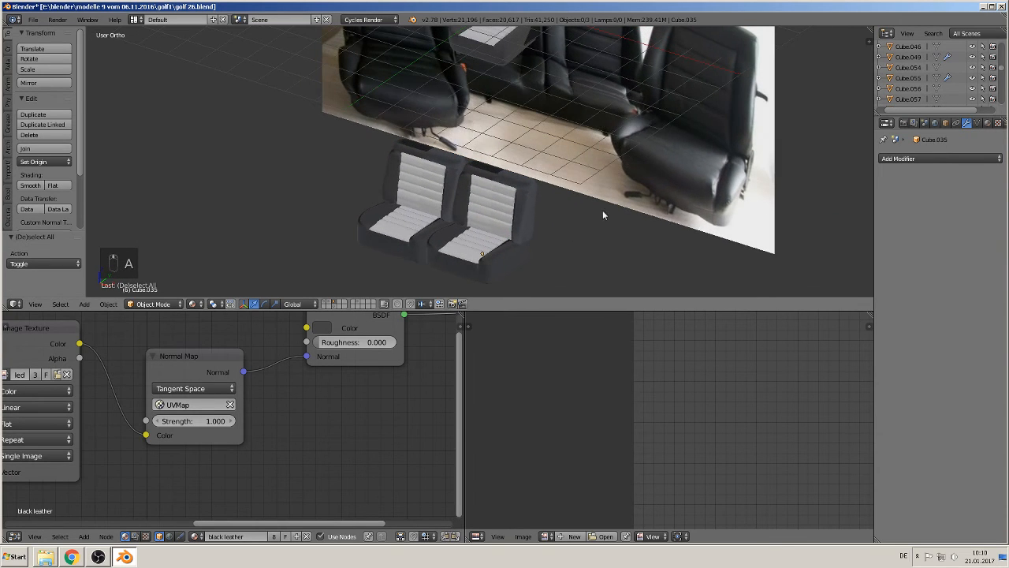
Step: Move the bench to layer 13 and display that layer
{"action": "scroll", "coordinate": [473, 247], "scroll_direction": "down", "scroll_amount": 2}
{"action": "right_click", "coordinate": [479, 206]}
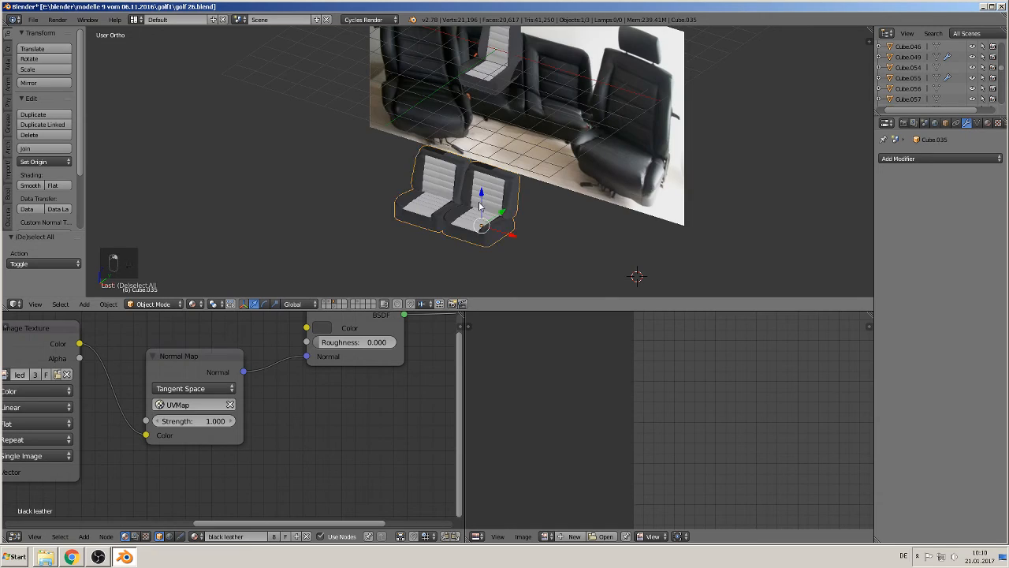
{"action": "scroll", "coordinate": [479, 207], "scroll_direction": "down", "scroll_amount": 3}
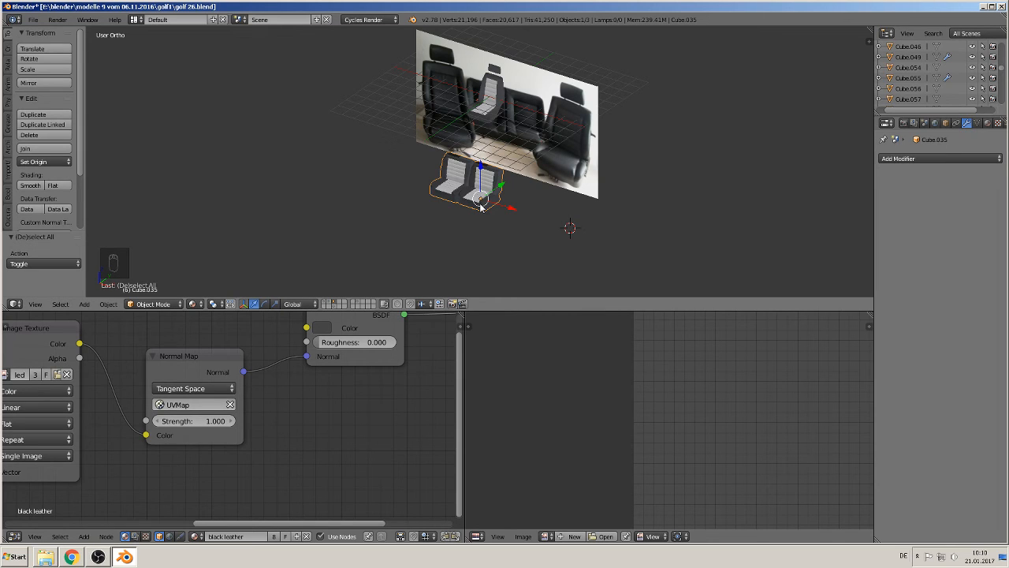
{"action": "key", "text": "m"}
{"action": "left_click", "coordinate": [581, 231]}
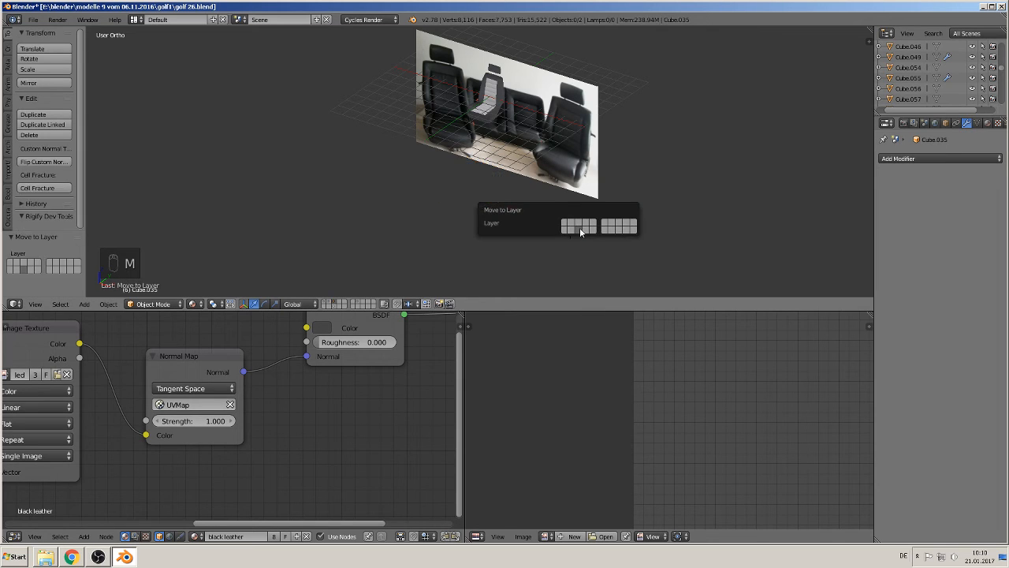
{"action": "left_click", "coordinate": [333, 304]}
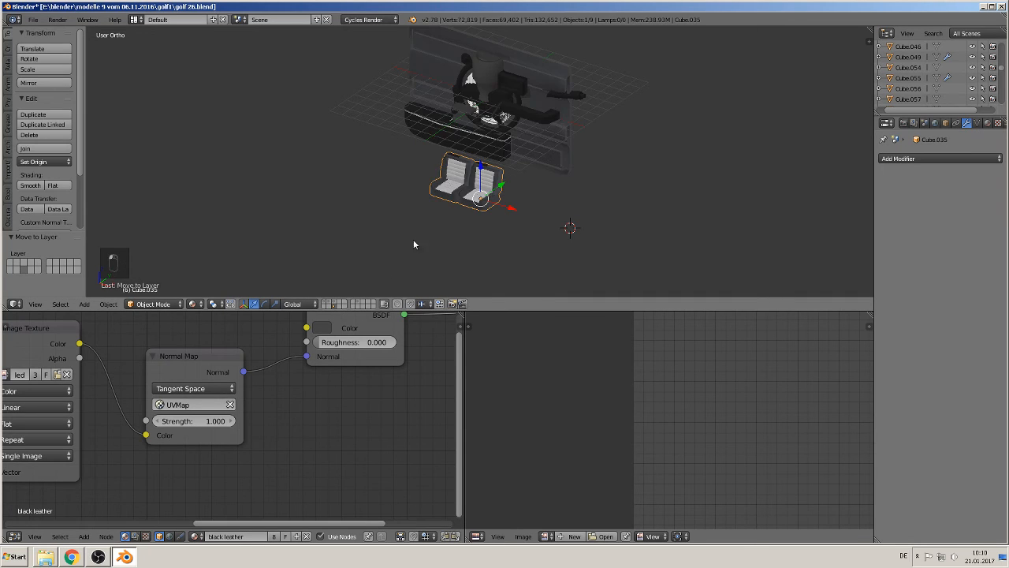
Step: Set the bench's origin to its geometry and clear its location so it sits at the world origin
{"action": "left_click", "coordinate": [39, 163]}
{"action": "left_click", "coordinate": [60, 190]}
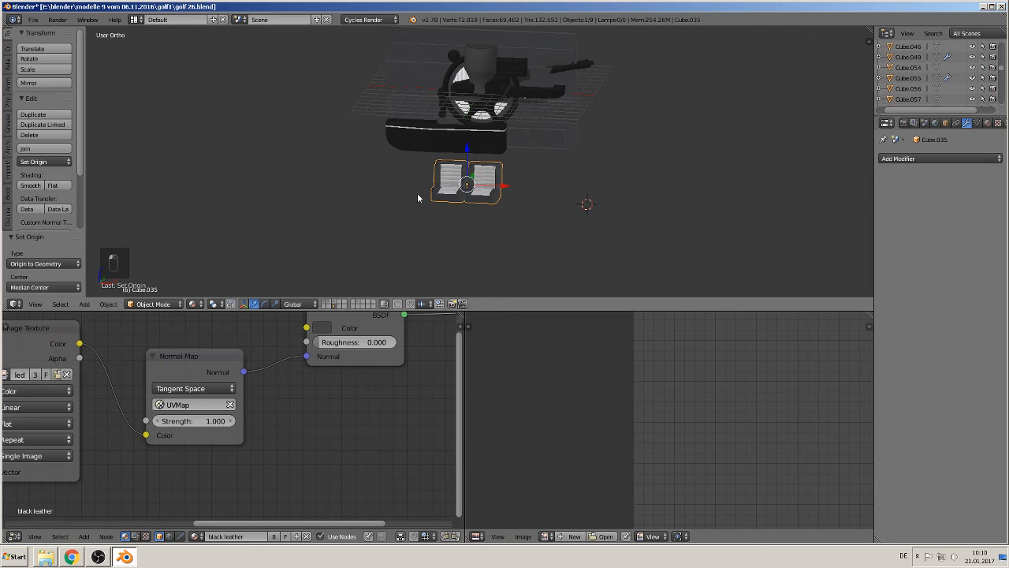
{"action": "scroll", "coordinate": [488, 216], "scroll_direction": "up", "scroll_amount": 1}
{"action": "scroll", "coordinate": [488, 220], "scroll_direction": "up", "scroll_amount": 1}
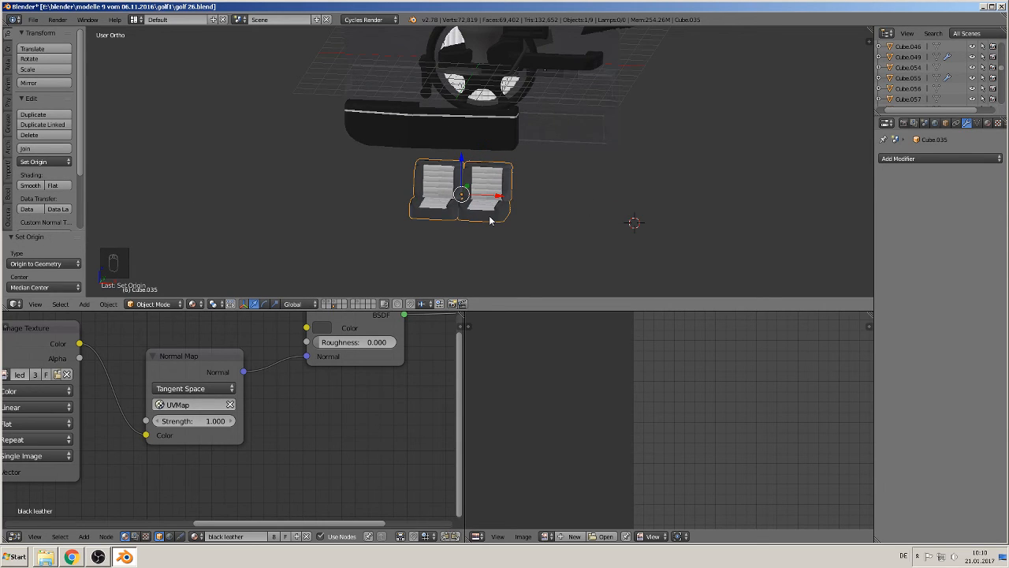
{"action": "key", "text": "alt+g"}
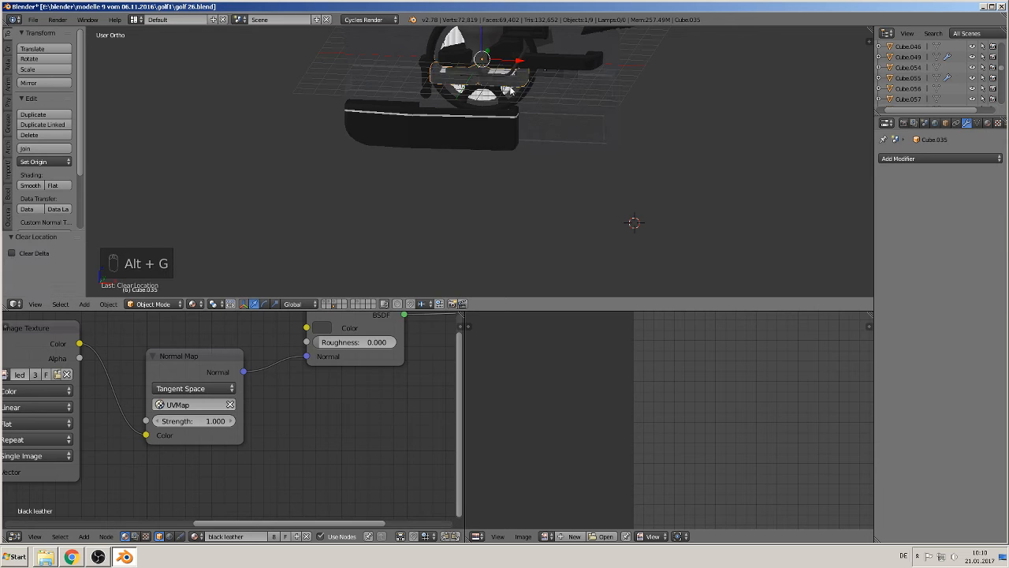
{"action": "middle_click_drag", "start_coordinate": [509, 97], "coordinate": [457, 208], "text": "shift"}
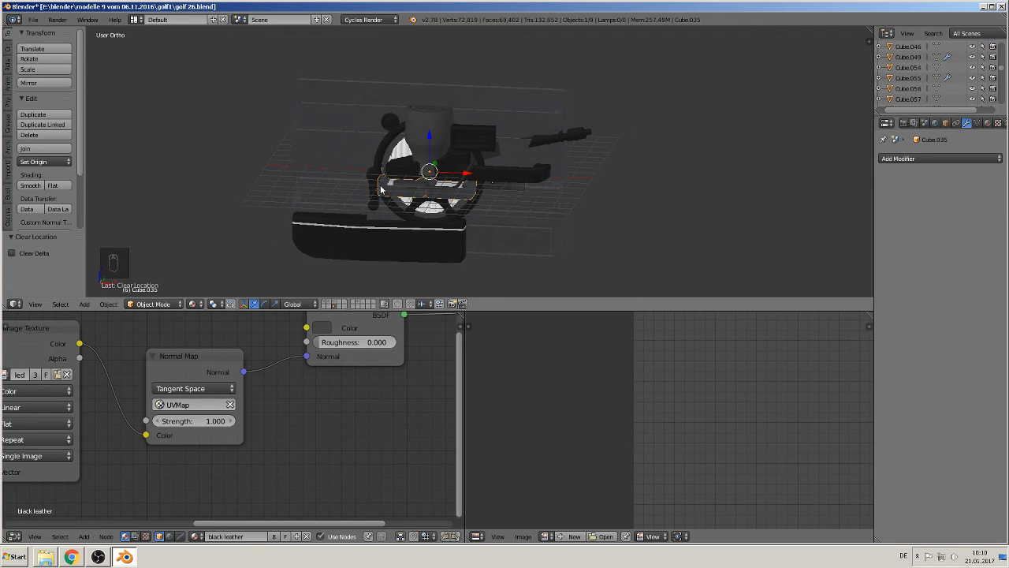
Step: Create a new group from the bench and name it "back seats"
{"action": "key", "text": "ctrl+g"}
{"action": "left_click", "coordinate": [57, 262]}
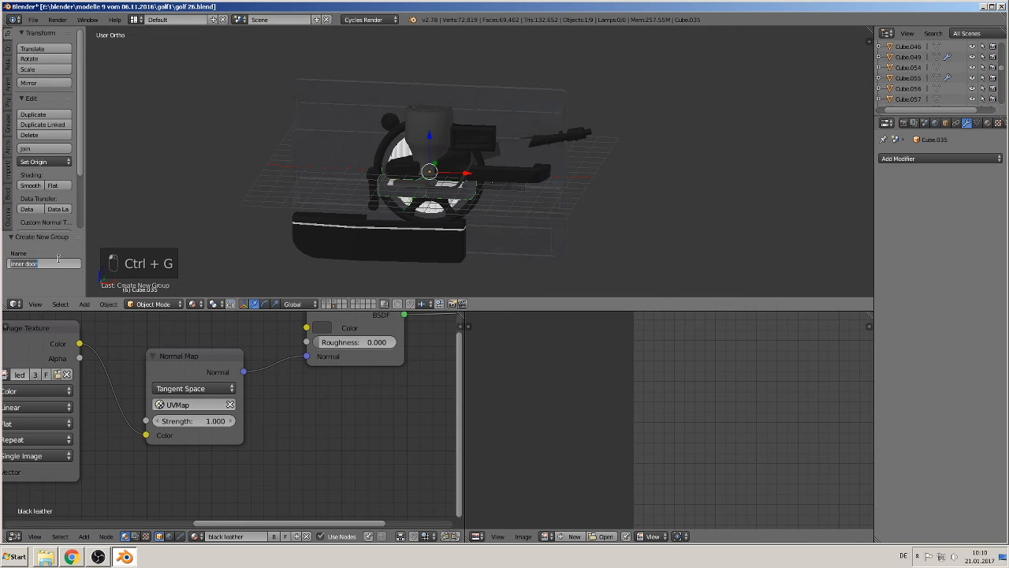
{"action": "type", "text": "back seats"}
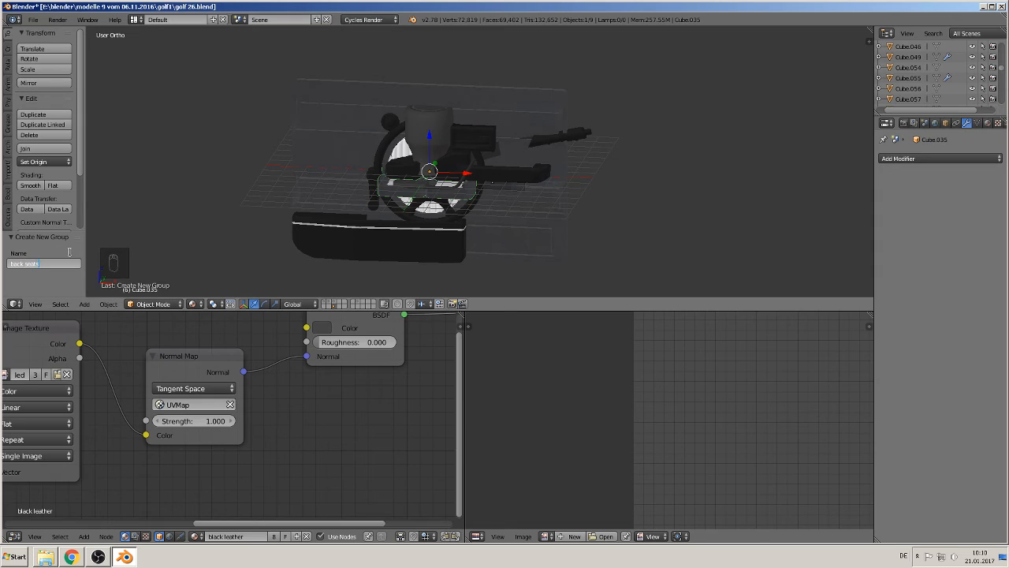
{"action": "key", "text": "Return"}
{"action": "left_click", "coordinate": [79, 264]}
{"action": "key", "text": "Escape"}
Step: Display the layer containing the car and place the 3D cursor just below its rear wheel
{"action": "left_click", "coordinate": [327, 301]}
{"action": "scroll", "coordinate": [322, 239], "scroll_direction": "down", "scroll_amount": 4}
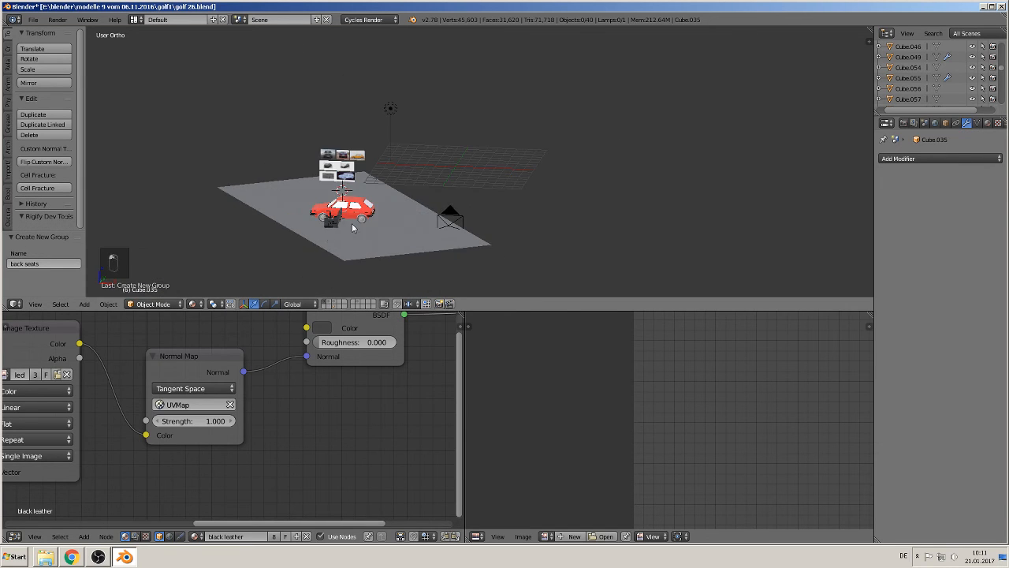
{"action": "scroll", "coordinate": [410, 219], "scroll_direction": "up", "scroll_amount": 4}
{"action": "middle_click_drag", "start_coordinate": [351, 223], "coordinate": [542, 89], "text": "shift"}
{"action": "scroll", "coordinate": [388, 213], "scroll_direction": "up", "scroll_amount": 4}
{"action": "left_click", "coordinate": [321, 226]}
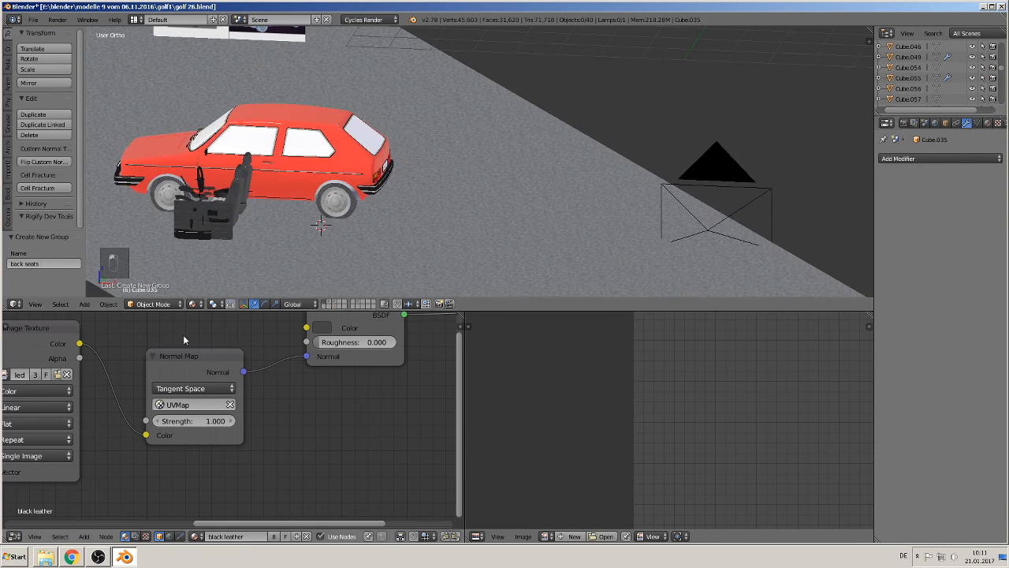
Step: Add an instance of the "back seats" group at the 3D cursor
{"action": "left_click", "coordinate": [84, 304]}
{"action": "mouse_move", "coordinate": [98, 291]}
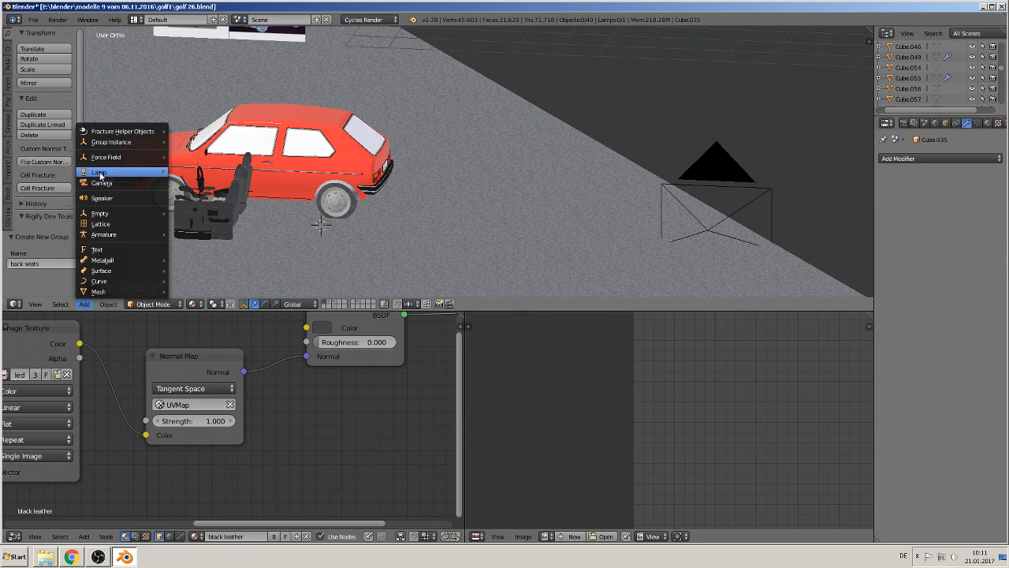
{"action": "mouse_move", "coordinate": [114, 142]}
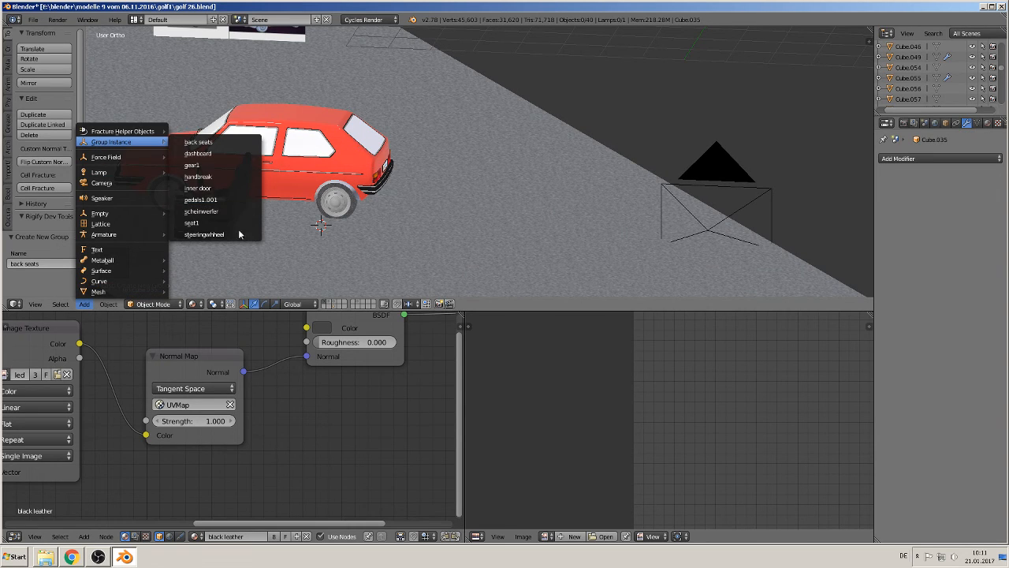
{"action": "left_click", "coordinate": [240, 145]}
{"action": "scroll", "coordinate": [320, 197], "scroll_direction": "down", "scroll_amount": 3}
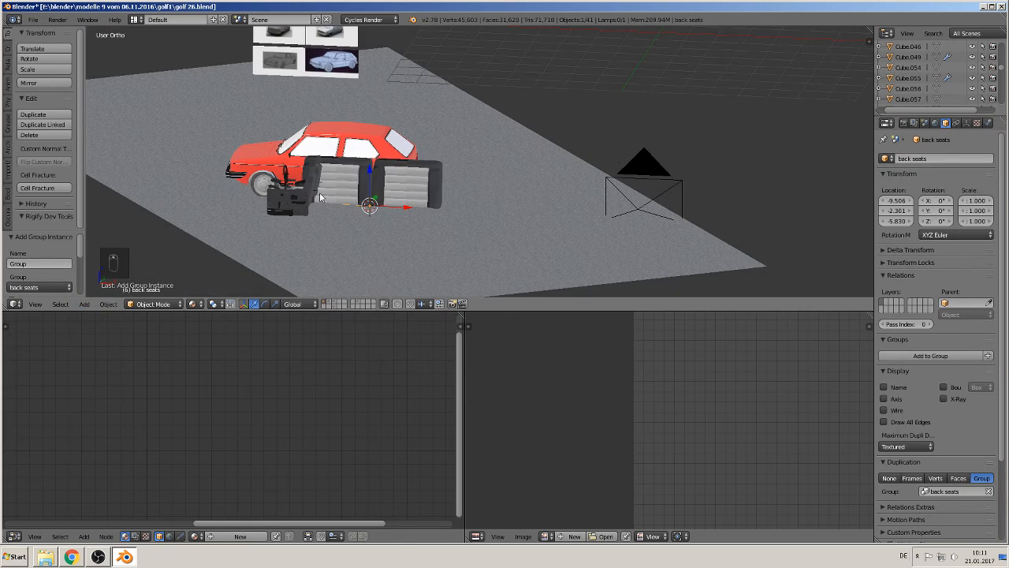
Step: Scale the back seats instance to 0.391 and raise it 0.931 along the Z axis beside the car
{"action": "key", "text": "s"}
{"action": "left_click", "coordinate": [373, 180]}
{"action": "left_click_drag", "start_coordinate": [373, 180], "coordinate": [373, 148]}
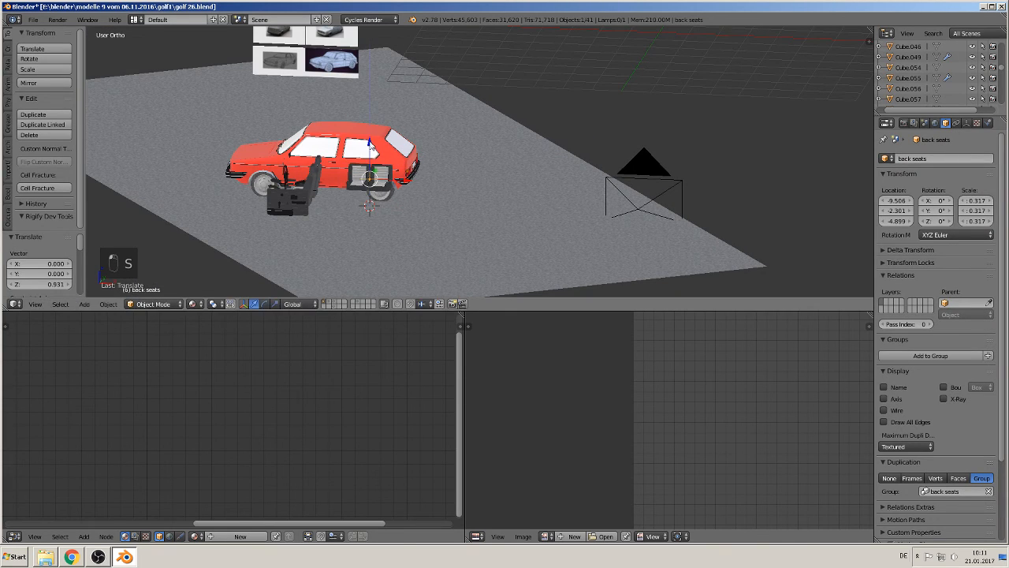
{"action": "key", "text": "s"}
{"action": "left_click", "coordinate": [417, 203]}
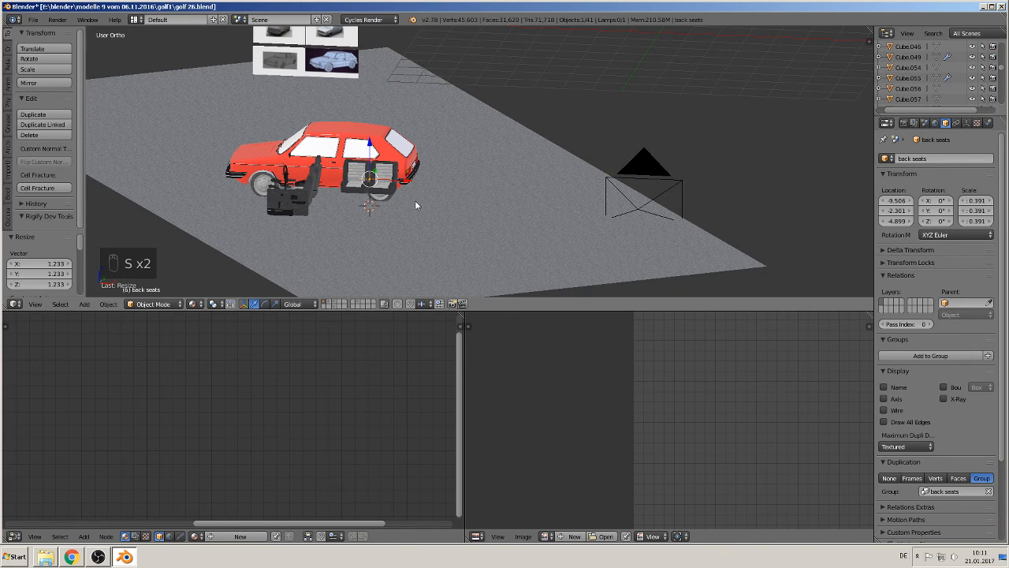
Step: Rotate the back seats instance a total of 270° around the Z axis and move it -1.551 along Y, away from the car
{"action": "type", "text": "rz90"}
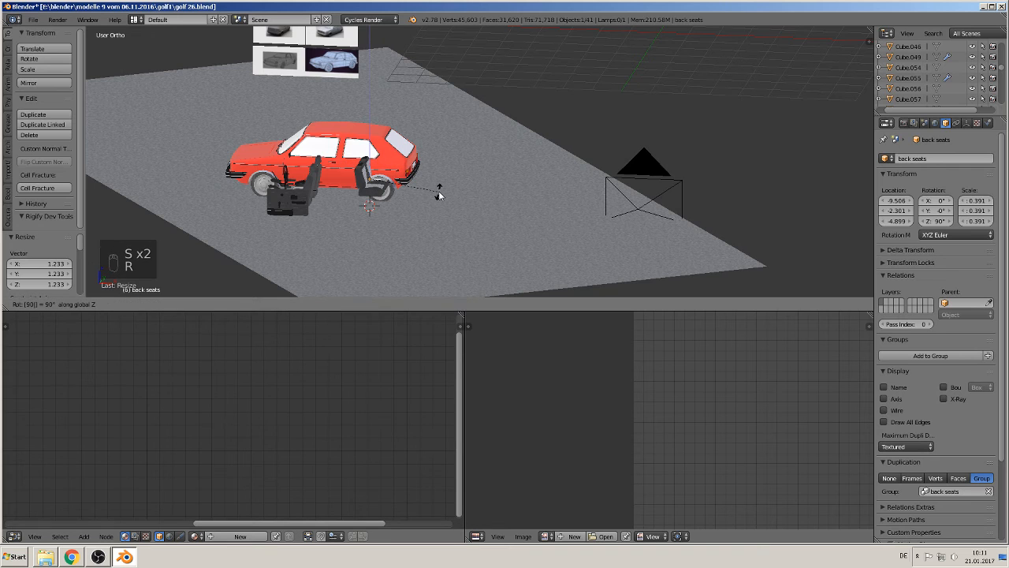
{"action": "key", "text": "Return"}
{"action": "type", "text": "rz180"}
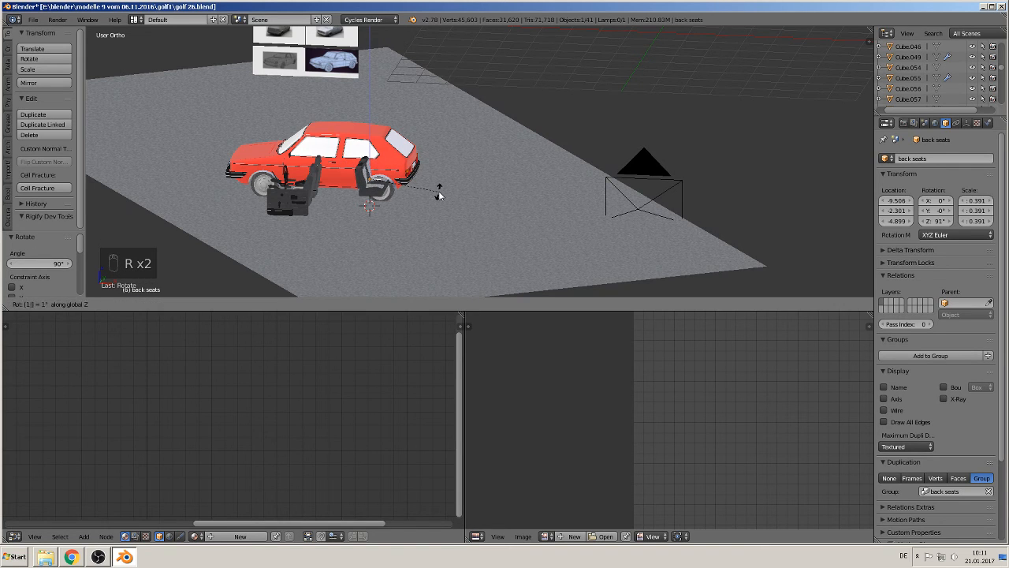
{"action": "key", "text": "Return"}
{"action": "middle_click_drag", "start_coordinate": [439, 195], "coordinate": [426, 261]}
{"action": "left_click_drag", "start_coordinate": [317, 172], "coordinate": [363, 190]}
{"action": "middle_click_drag", "start_coordinate": [368, 212], "coordinate": [380, 263]}
{"action": "scroll", "coordinate": [359, 179], "scroll_direction": "up", "scroll_amount": 1}
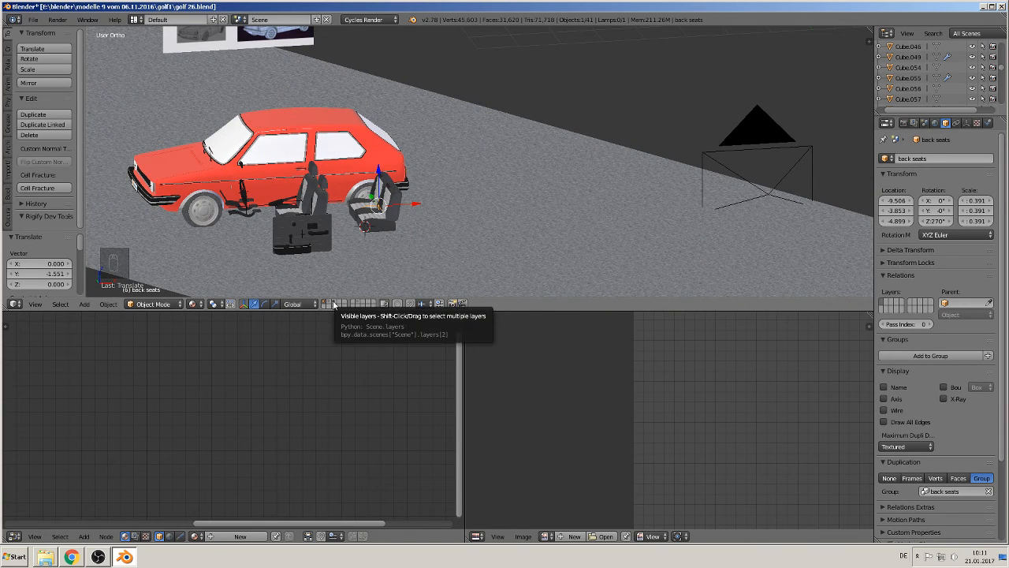
Step: Display the front seat's layer and delete the reference photo of the black leather seats
{"action": "left_click", "coordinate": [335, 304]}
{"action": "scroll", "coordinate": [429, 204], "scroll_direction": "down", "scroll_amount": 5}
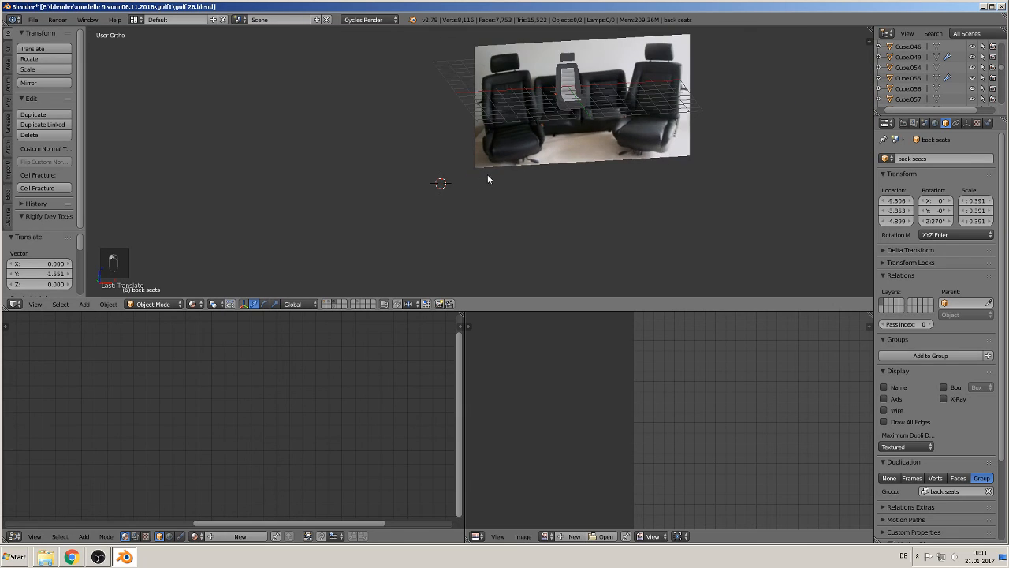
{"action": "right_click", "coordinate": [661, 140]}
{"action": "key", "text": "x"}
{"action": "left_click", "coordinate": [635, 147]}
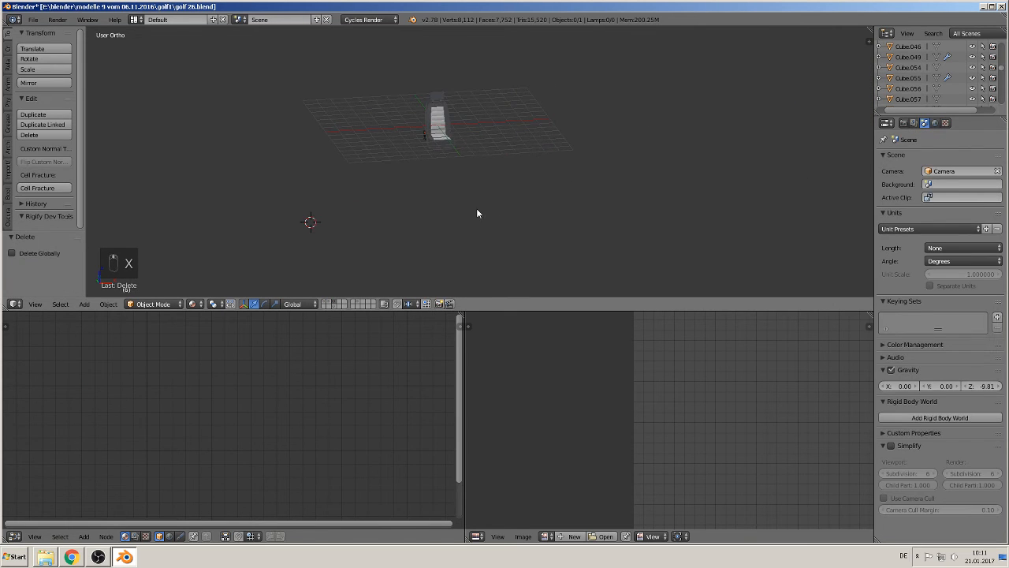
Step: Move the front seat to the layer holding the other interior parts and save the file
{"action": "right_click", "coordinate": [441, 142]}
{"action": "scroll", "coordinate": [434, 165], "scroll_direction": "up", "scroll_amount": 3}
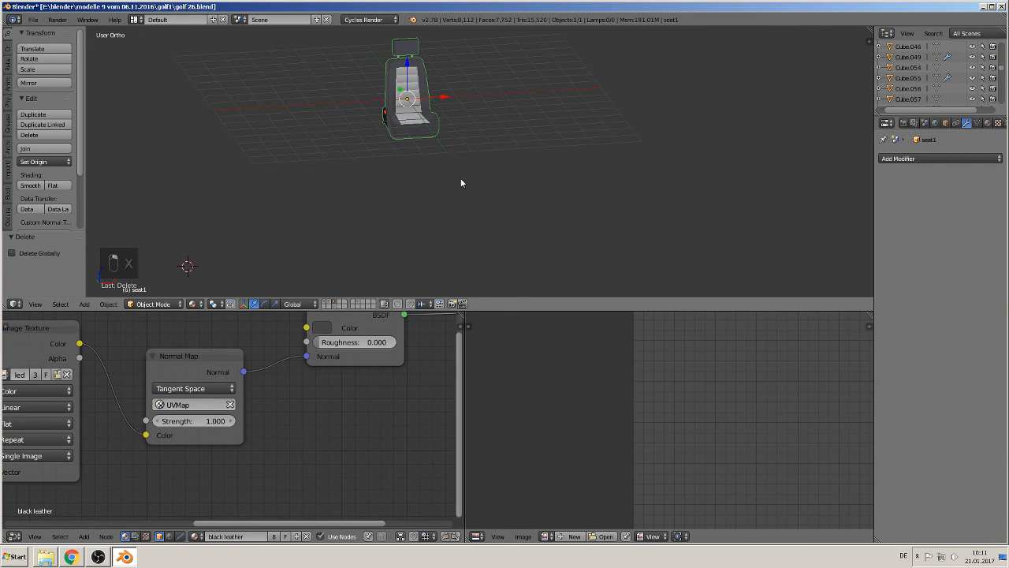
{"action": "middle_click_drag", "start_coordinate": [462, 182], "coordinate": [499, 188]}
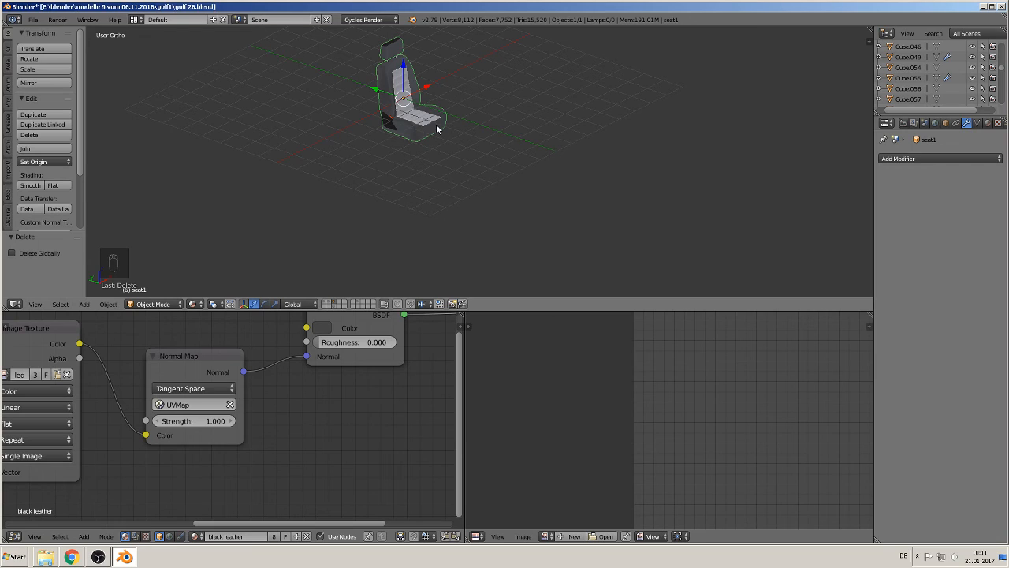
{"action": "key", "text": "m"}
{"action": "left_click", "coordinate": [533, 148]}
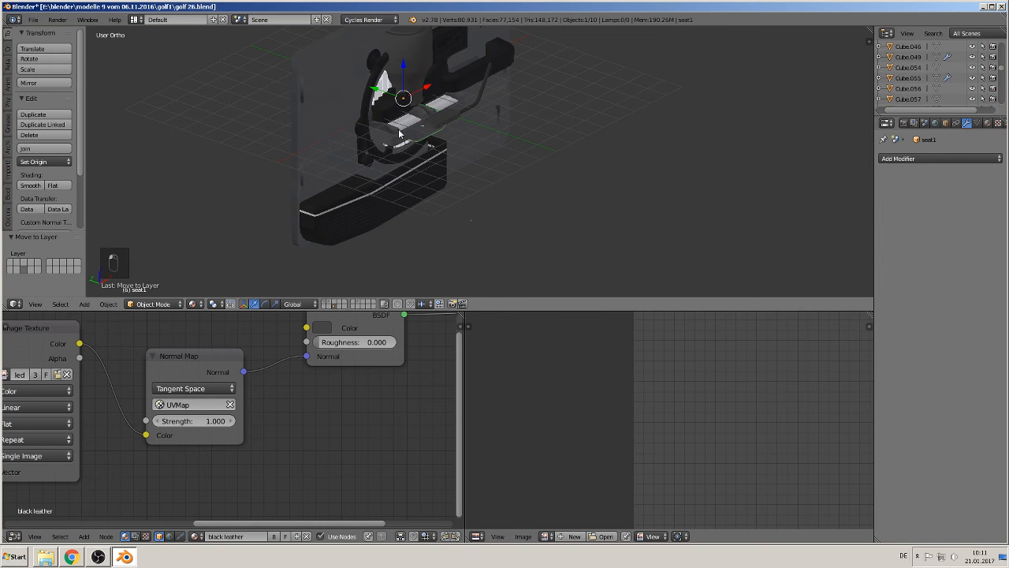
{"action": "scroll", "coordinate": [396, 146], "scroll_direction": "down", "scroll_amount": 4}
{"action": "scroll", "coordinate": [376, 149], "scroll_direction": "up", "scroll_amount": 6}
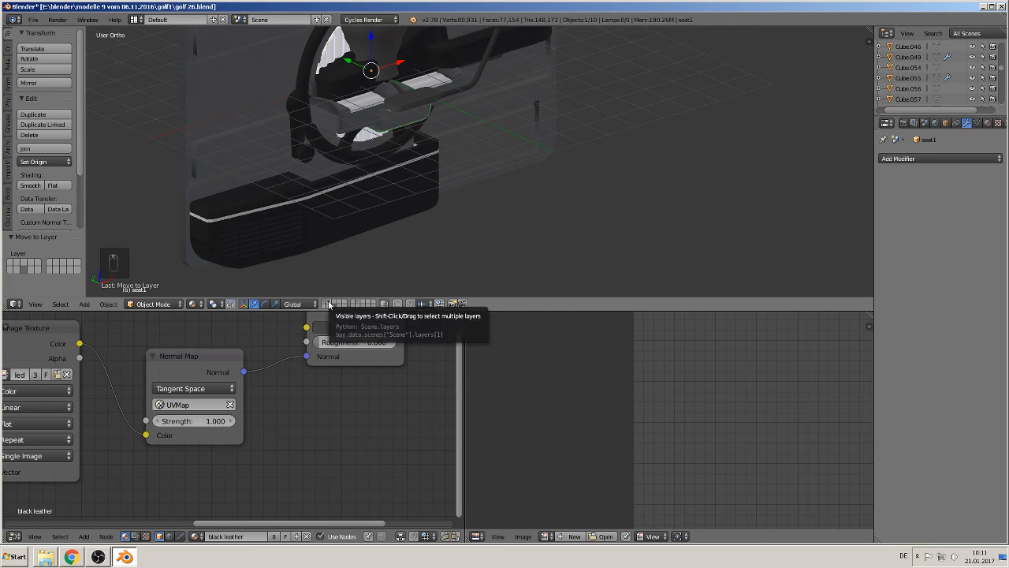
{"action": "left_click", "coordinate": [32, 19]}
{"action": "left_click", "coordinate": [60, 104]}
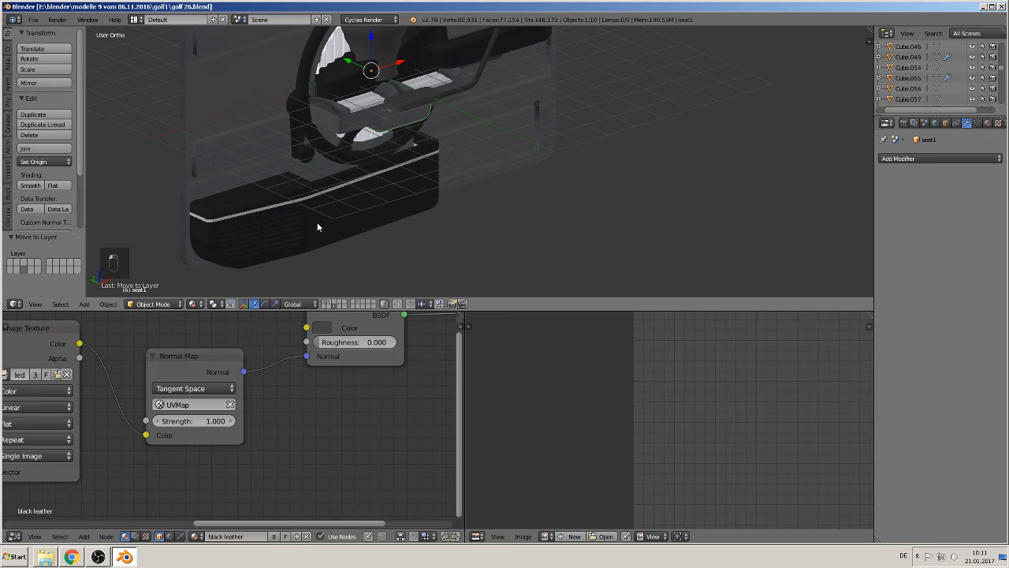
{"action": "left_click", "coordinate": [330, 305]}
{"action": "scroll", "coordinate": [365, 238], "scroll_direction": "down", "scroll_amount": 14}
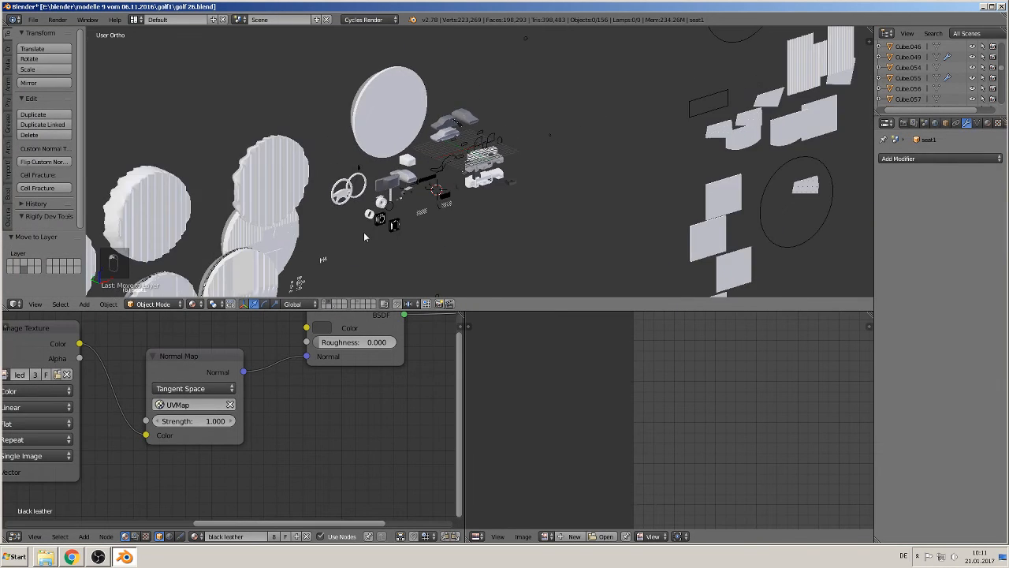
{"action": "scroll", "coordinate": [363, 238], "scroll_direction": "up", "scroll_amount": 6}
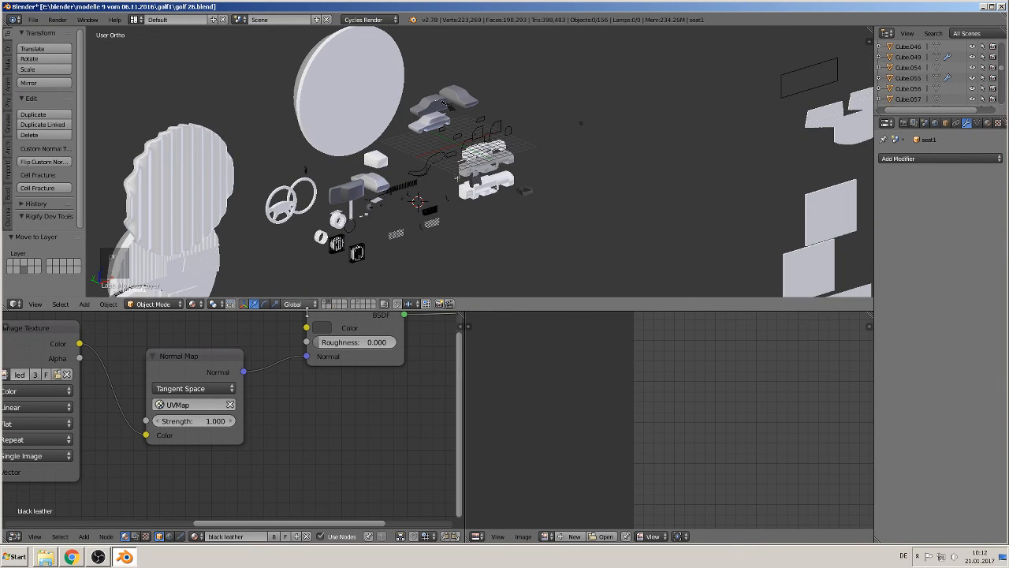
Step: Display the car's layer and delete the four grey and wireframe Golf render images below the car photos
{"action": "left_click", "coordinate": [325, 304]}
{"action": "scroll", "coordinate": [369, 226], "scroll_direction": "up", "scroll_amount": 7}
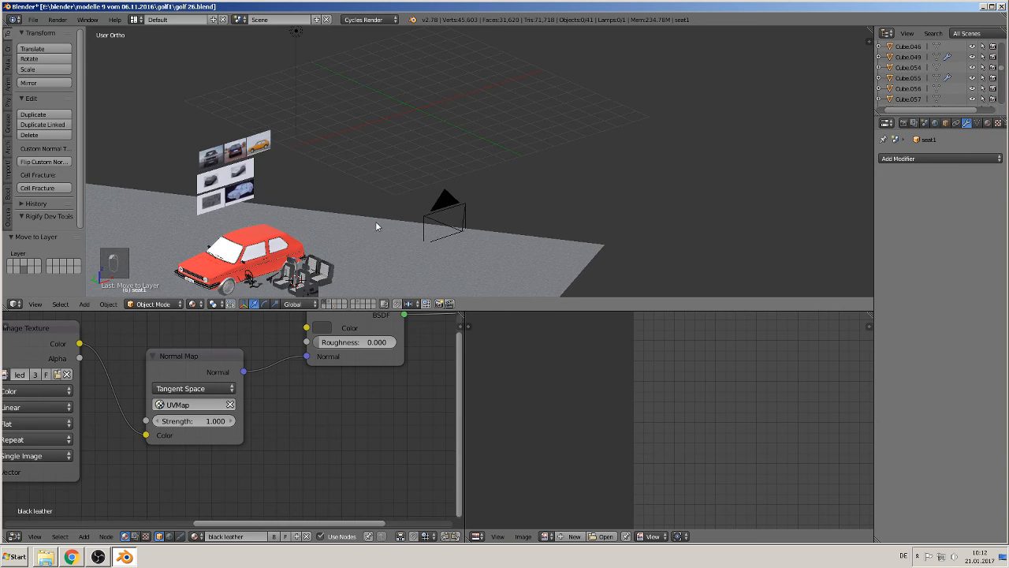
{"action": "key", "text": "KP_1"}
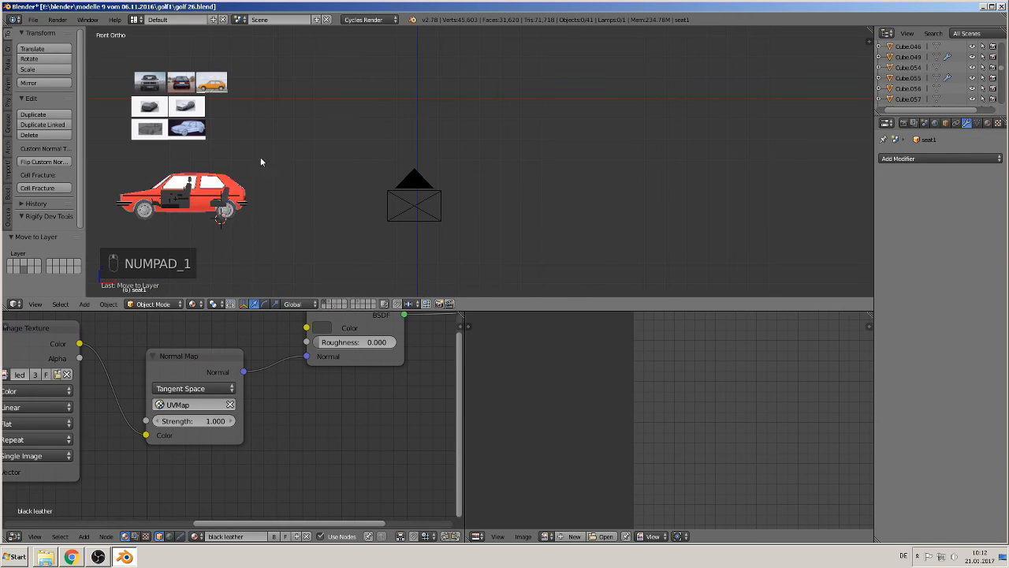
{"action": "middle_click_drag", "start_coordinate": [262, 159], "coordinate": [483, 229], "text": "shift"}
{"action": "scroll", "coordinate": [483, 228], "scroll_direction": "up", "scroll_amount": 3}
{"action": "scroll", "coordinate": [389, 210], "scroll_direction": "up", "scroll_amount": 2}
{"action": "middle_click_drag", "start_coordinate": [389, 211], "coordinate": [565, 179], "text": "shift"}
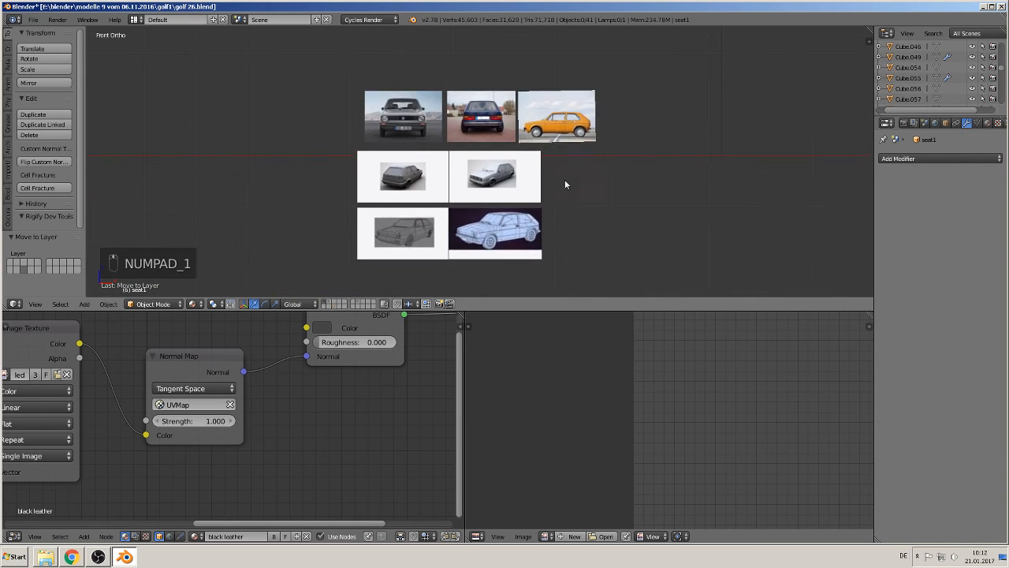
{"action": "scroll", "coordinate": [564, 179], "scroll_direction": "up", "scroll_amount": 4}
{"action": "left_click", "coordinate": [318, 222]}
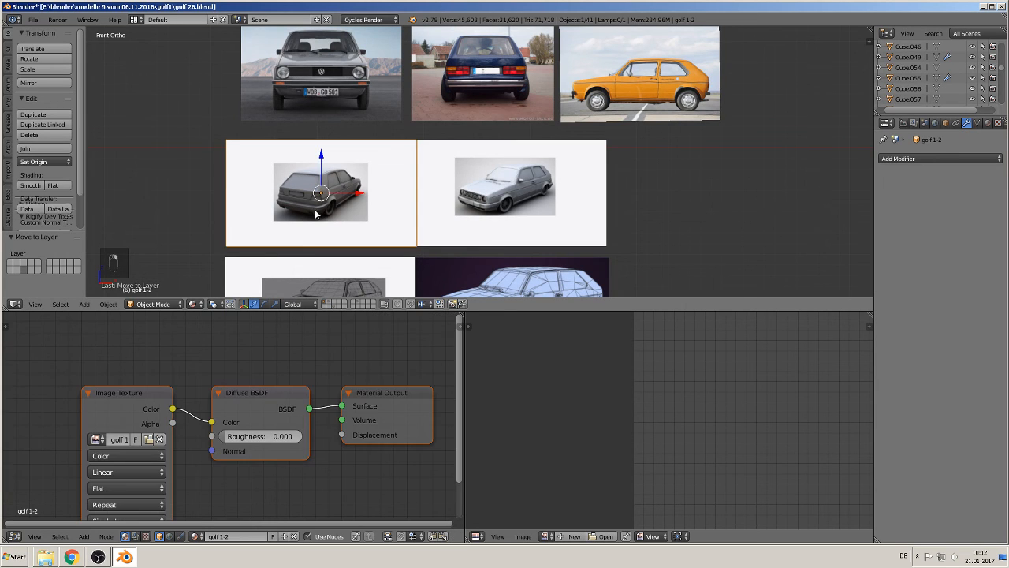
{"action": "left_click", "coordinate": [495, 216], "text": "shift"}
{"action": "left_click", "coordinate": [495, 268], "text": "shift"}
{"action": "left_click", "coordinate": [386, 282], "text": "shift"}
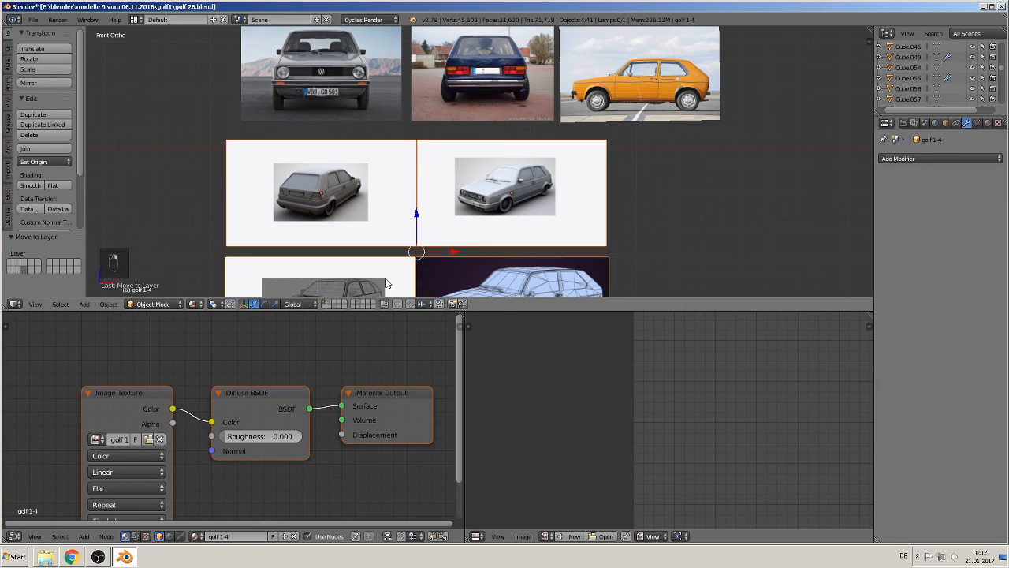
{"action": "key", "text": "x"}
{"action": "left_click", "coordinate": [385, 281]}
Step: Delete the three remaining Golf reference photos showing the side, rear and front views
{"action": "left_click", "coordinate": [599, 93]}
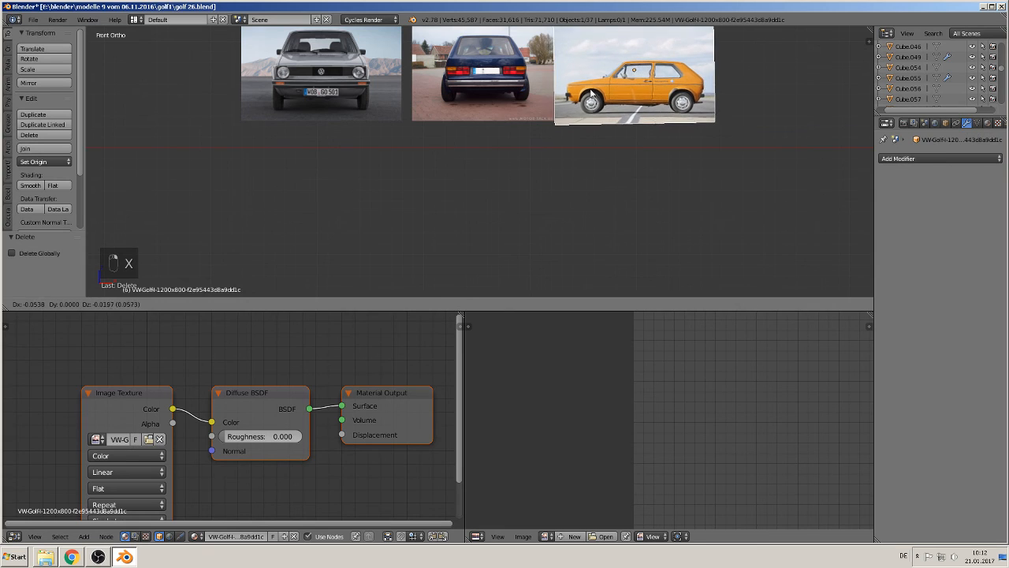
{"action": "left_click", "coordinate": [475, 98], "text": "shift"}
{"action": "key", "text": "x"}
{"action": "left_click", "coordinate": [427, 105]}
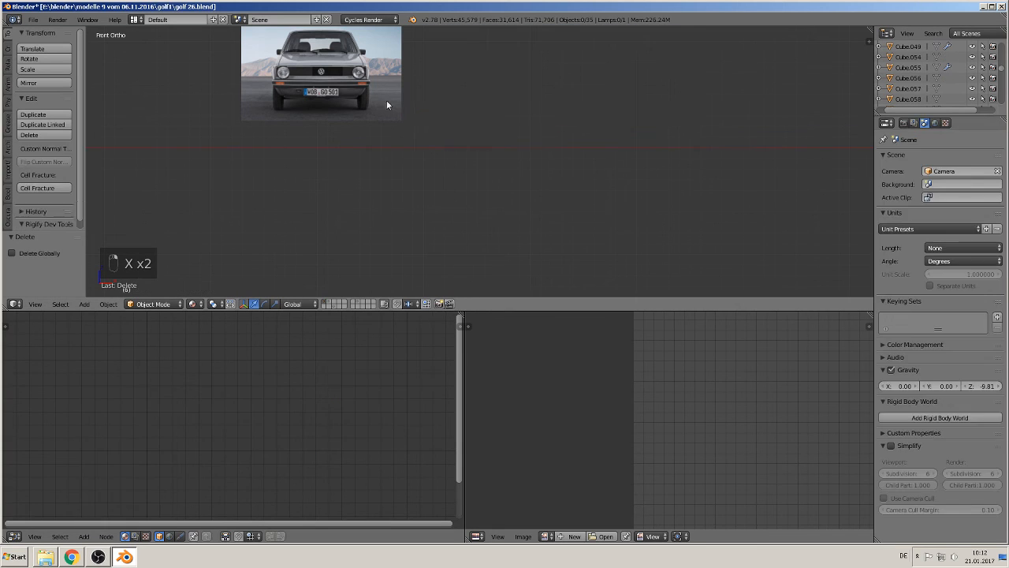
{"action": "left_click", "coordinate": [387, 100]}
{"action": "key", "text": "x"}
{"action": "left_click", "coordinate": [357, 92]}
Step: Bring the car and its seats into view and save the file
{"action": "middle_click_drag", "start_coordinate": [430, 175], "coordinate": [432, 283], "text": "shift"}
{"action": "middle_click_drag", "start_coordinate": [345, 184], "coordinate": [177, 125]}
{"action": "scroll", "coordinate": [219, 133], "scroll_direction": "down", "scroll_amount": 2}
{"action": "scroll", "coordinate": [213, 132], "scroll_direction": "up", "scroll_amount": 3}
{"action": "left_click", "coordinate": [33, 19]}
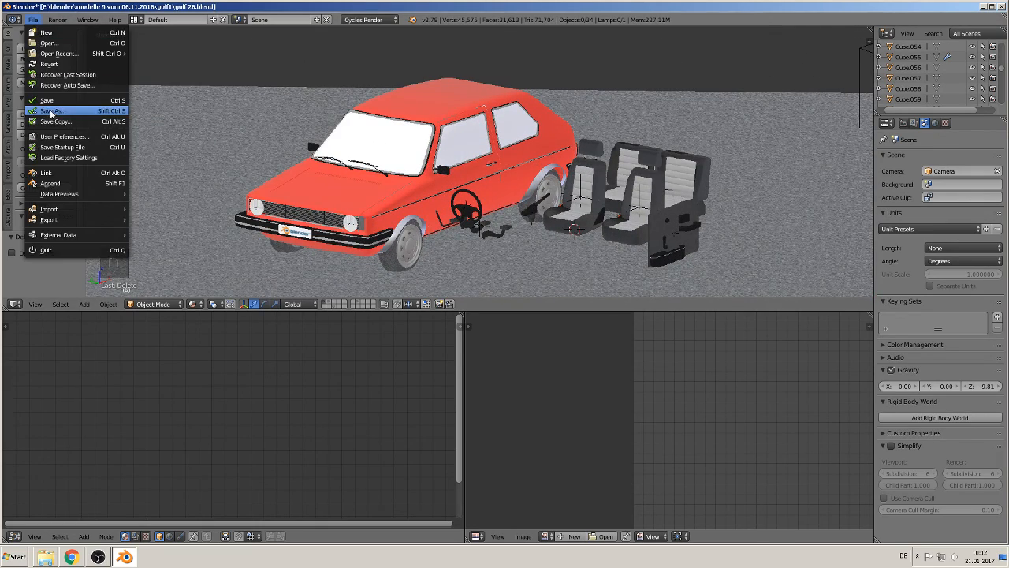
{"action": "left_click", "coordinate": [40, 101]}
Step: Examine the seats and interior parts beside the car and check the layer with the switch reference photos
{"action": "scroll", "coordinate": [574, 224], "scroll_direction": "up", "scroll_amount": 2}
{"action": "middle_click_drag", "start_coordinate": [575, 235], "coordinate": [329, 186], "text": "shift"}
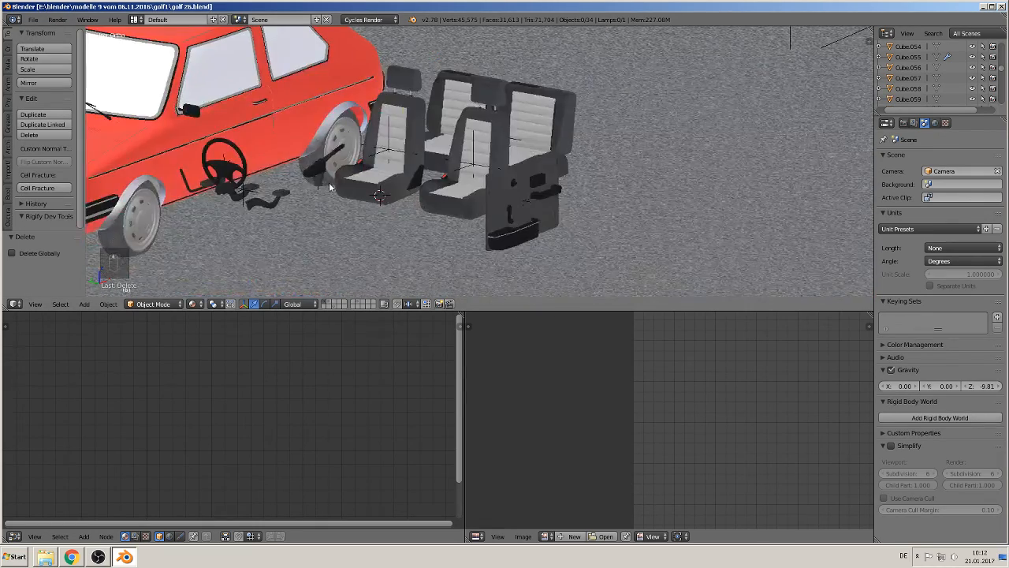
{"action": "scroll", "coordinate": [329, 186], "scroll_direction": "up", "scroll_amount": 2}
{"action": "scroll", "coordinate": [329, 186], "scroll_direction": "down", "scroll_amount": 2}
{"action": "key", "text": "KP_5"}
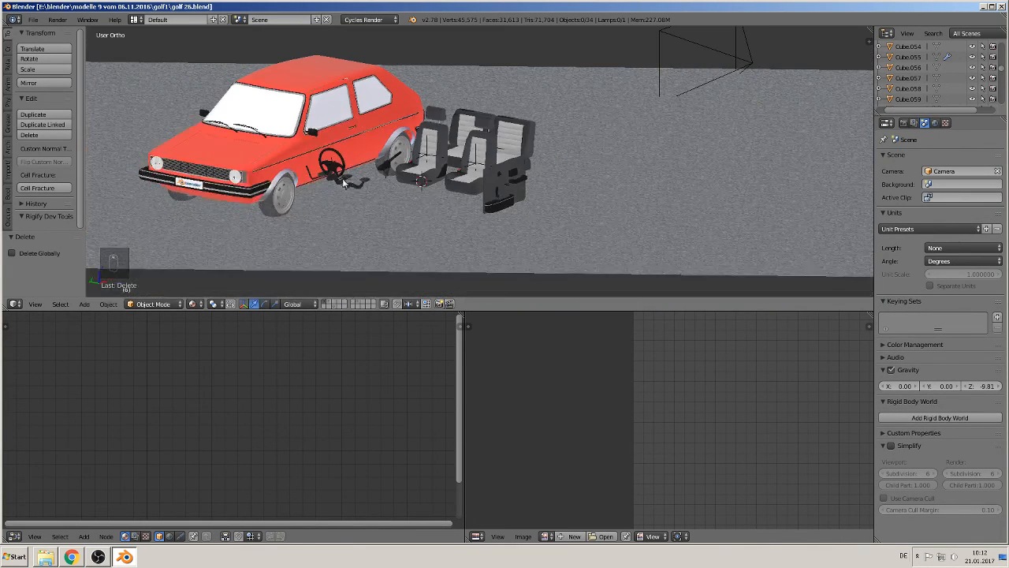
{"action": "left_click", "coordinate": [357, 304]}
{"action": "key", "text": "Home"}
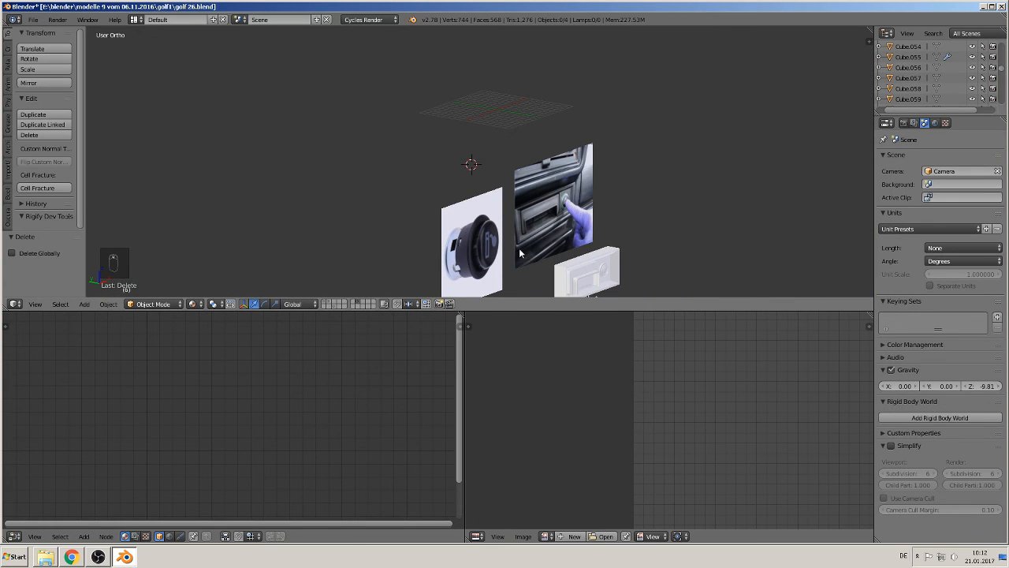
{"action": "left_click", "coordinate": [325, 304]}
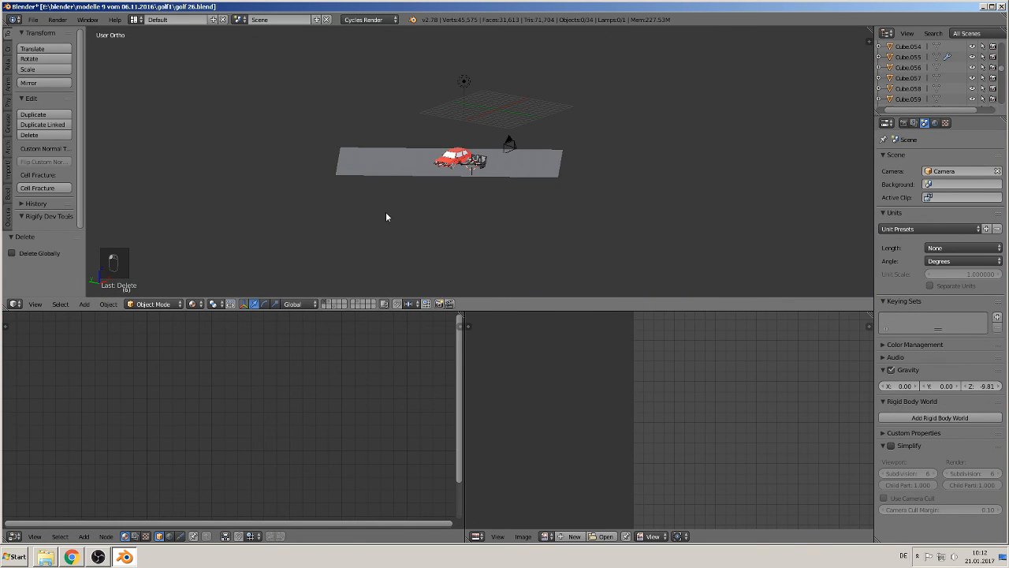
{"action": "scroll", "coordinate": [438, 209], "scroll_direction": "up", "scroll_amount": 12}
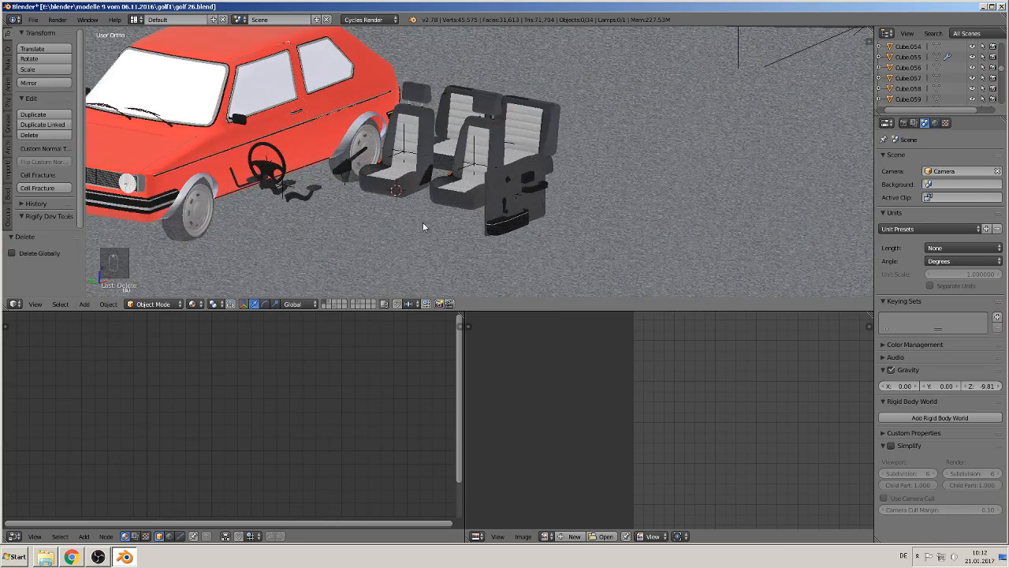
{"action": "scroll", "coordinate": [424, 223], "scroll_direction": "up", "scroll_amount": 2}
{"action": "middle_click_drag", "start_coordinate": [414, 224], "coordinate": [462, 279]}
{"action": "scroll", "coordinate": [371, 229], "scroll_direction": "down", "scroll_amount": 2}
Step: Select the small text object on the interior parts layer and check its group membership in the object properties
{"action": "left_click", "coordinate": [334, 305]}
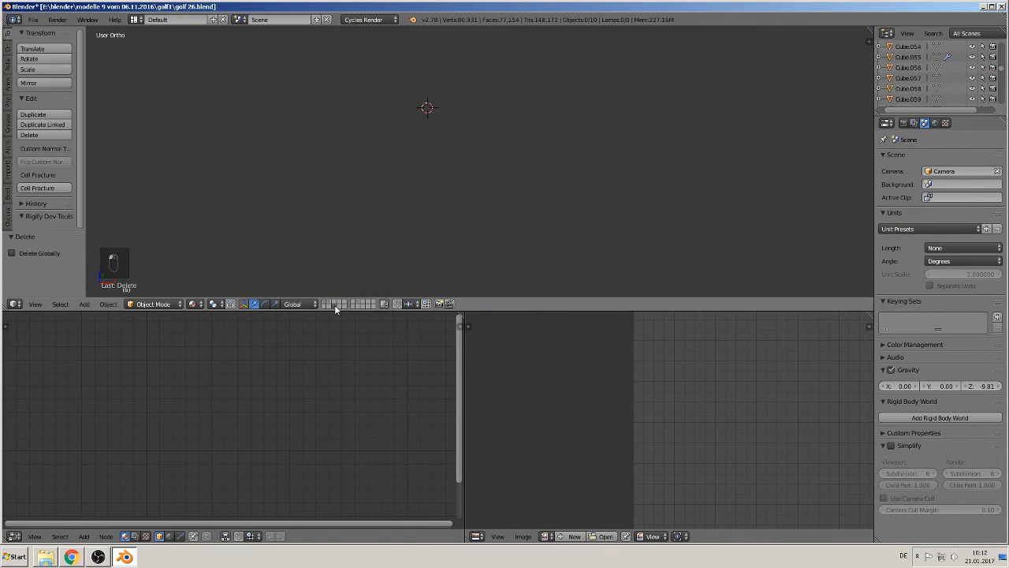
{"action": "scroll", "coordinate": [362, 247], "scroll_direction": "down", "scroll_amount": 7}
{"action": "scroll", "coordinate": [504, 189], "scroll_direction": "down", "scroll_amount": 2}
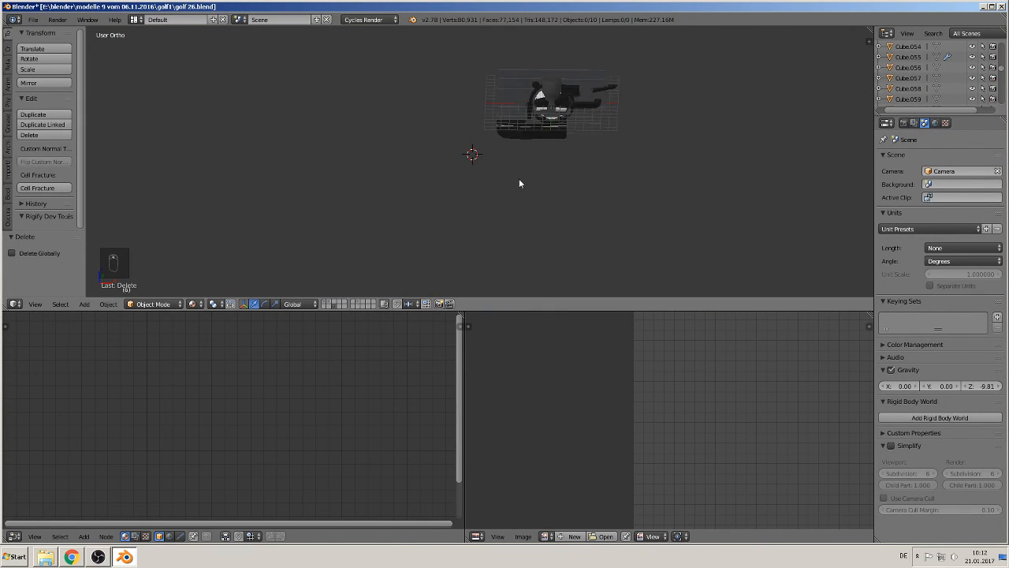
{"action": "middle_click_drag", "start_coordinate": [520, 182], "coordinate": [343, 203], "text": "shift"}
{"action": "scroll", "coordinate": [423, 225], "scroll_direction": "up", "scroll_amount": 7}
{"action": "scroll", "coordinate": [437, 194], "scroll_direction": "up", "scroll_amount": 6}
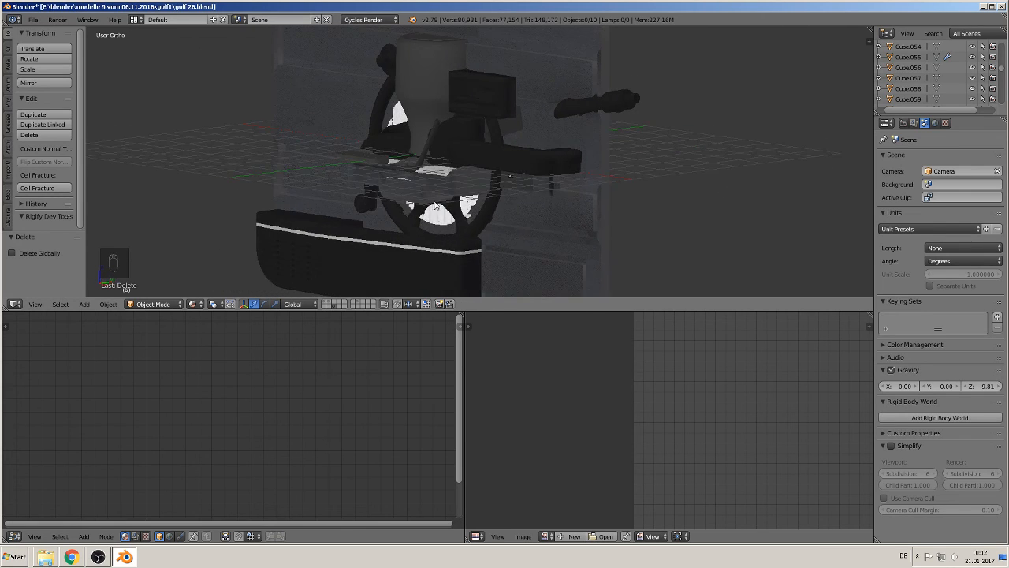
{"action": "right_click", "coordinate": [503, 212]}
{"action": "right_click", "coordinate": [566, 211]}
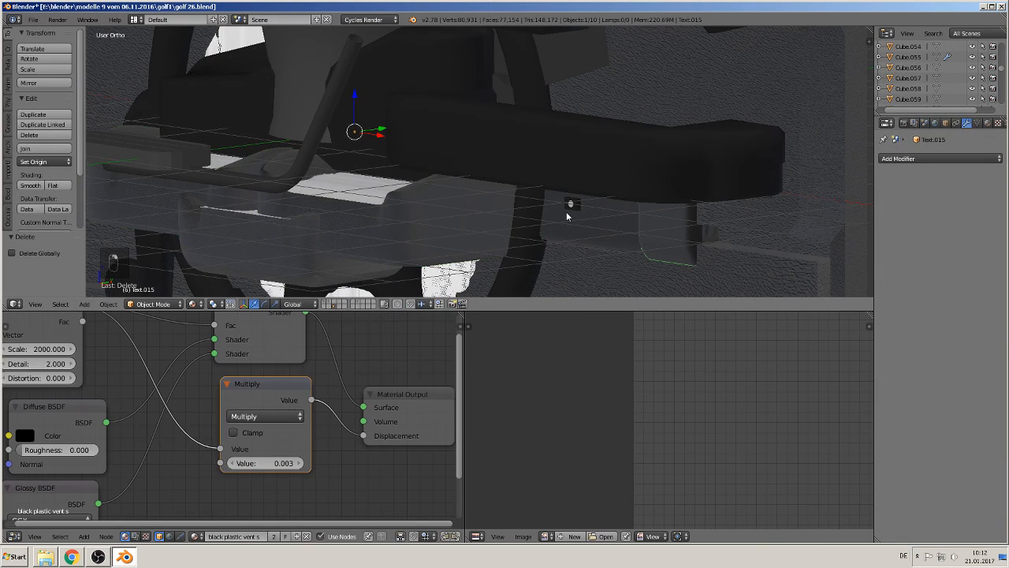
{"action": "middle_click_drag", "start_coordinate": [574, 217], "coordinate": [544, 236]}
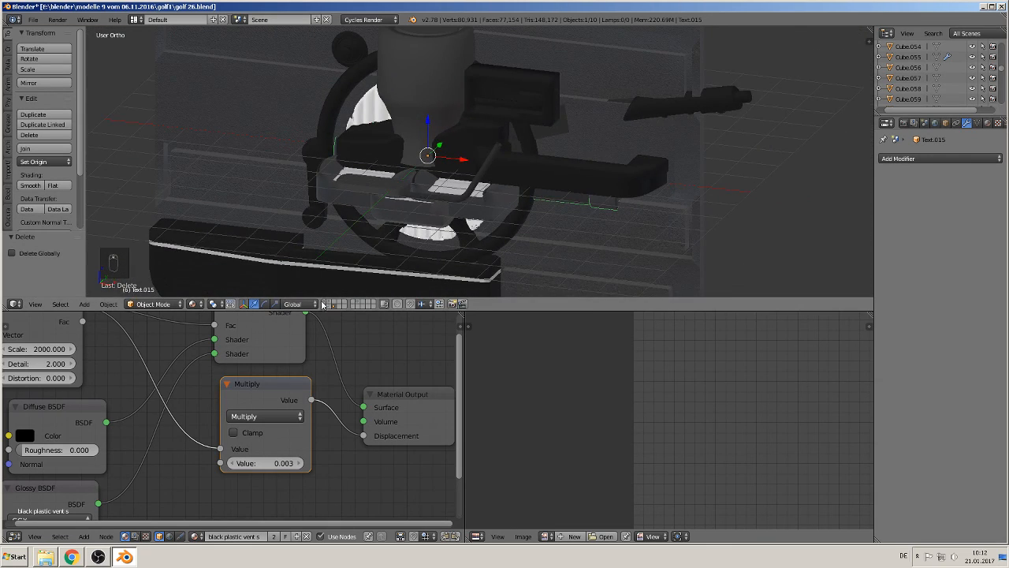
{"action": "left_click", "coordinate": [945, 123]}
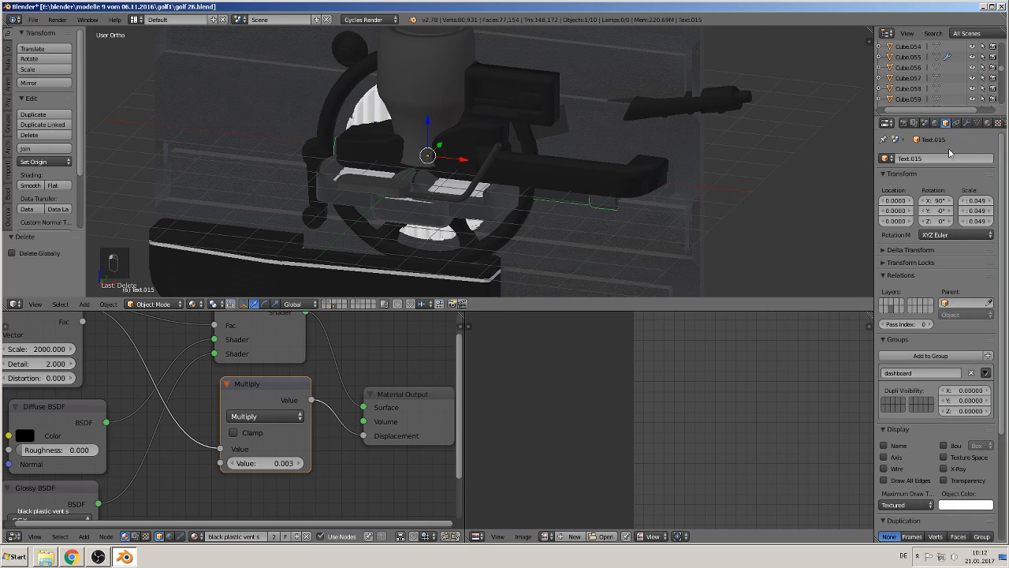
Step: Return to the car's layer, place the 3D cursor on the ground near the front wheel and add a dashboard group instance there
{"action": "left_click", "coordinate": [325, 302]}
{"action": "scroll", "coordinate": [328, 277], "scroll_direction": "down", "scroll_amount": 4}
{"action": "scroll", "coordinate": [325, 257], "scroll_direction": "down", "scroll_amount": 3}
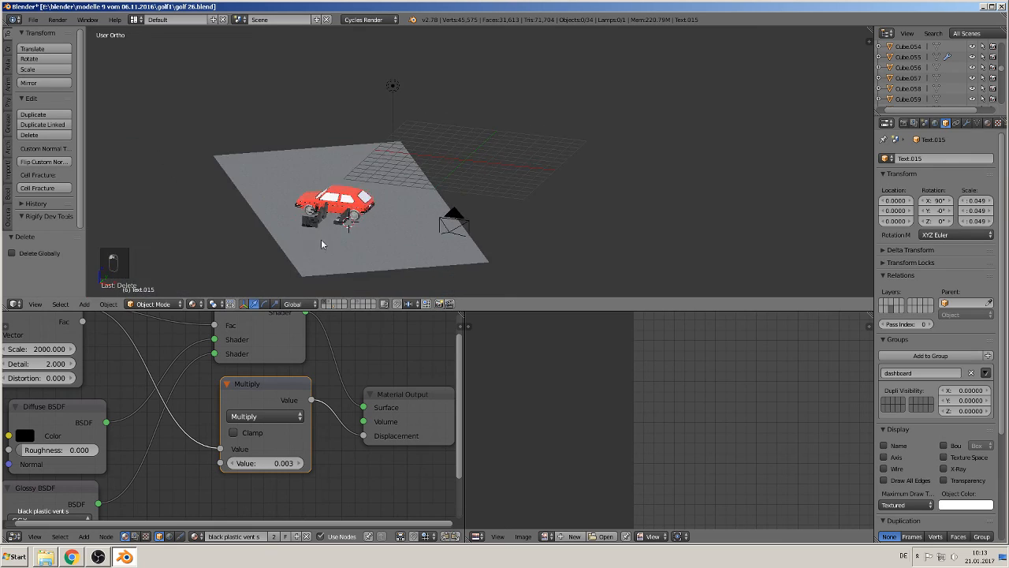
{"action": "middle_click_drag", "start_coordinate": [321, 238], "coordinate": [460, 207], "text": "shift"}
{"action": "scroll", "coordinate": [432, 186], "scroll_direction": "up", "scroll_amount": 8}
{"action": "middle_click_drag", "start_coordinate": [339, 246], "coordinate": [441, 180], "text": "shift"}
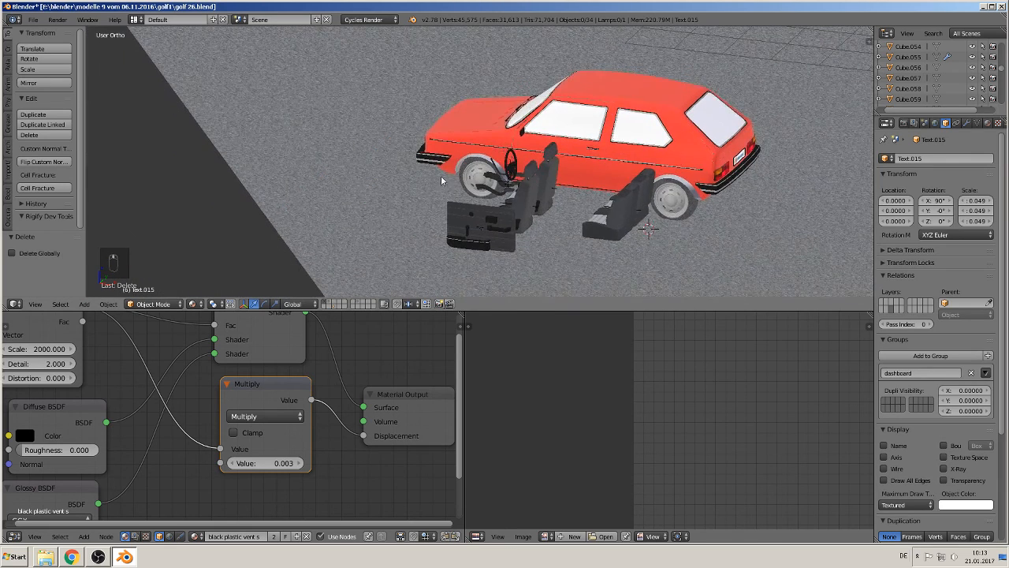
{"action": "left_click", "coordinate": [86, 305]}
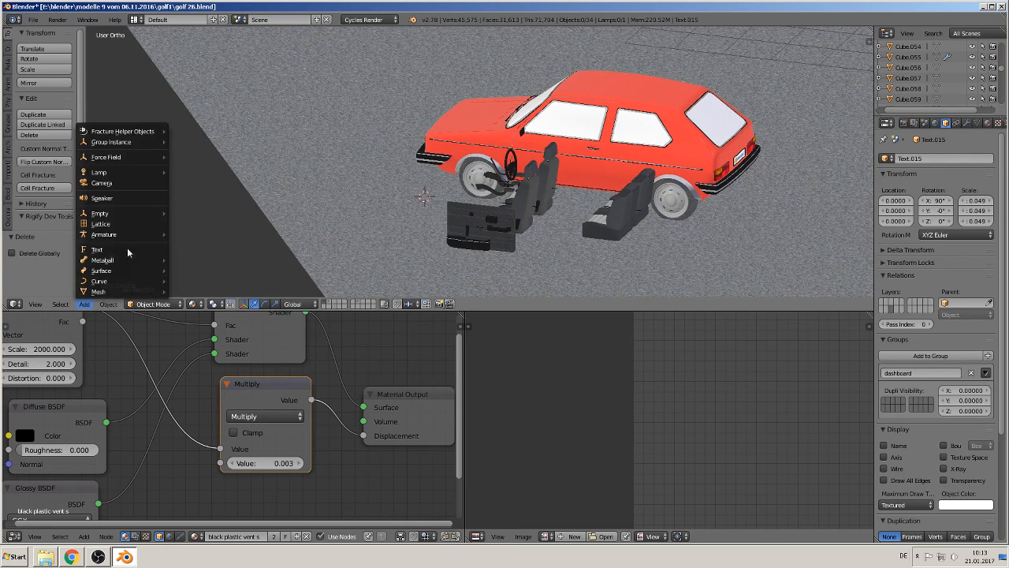
{"action": "mouse_move", "coordinate": [142, 144]}
{"action": "left_click", "coordinate": [220, 153]}
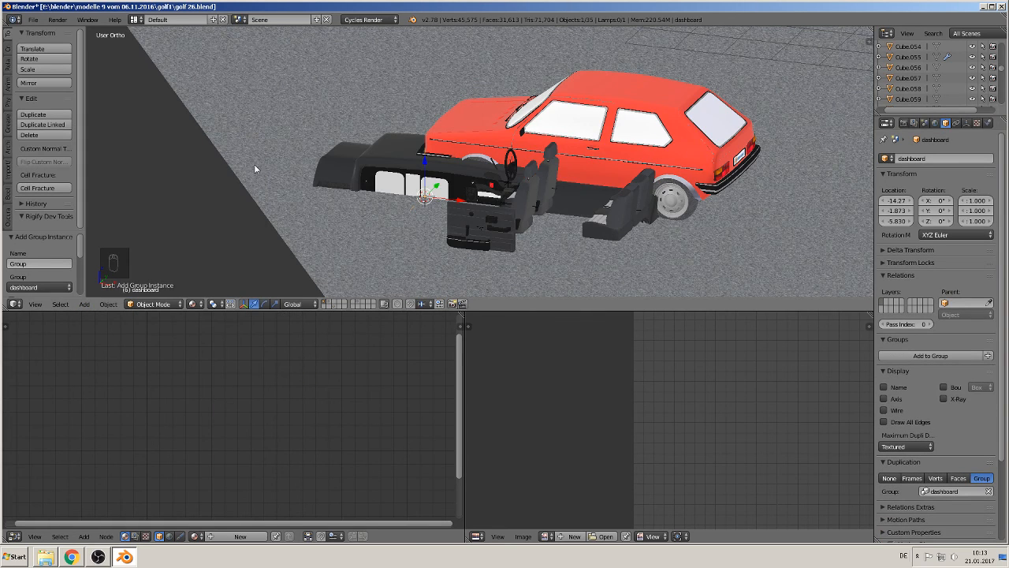
Step: Scale the dashboard instance to about 0.282 of its size and rotate it -90° about the Z axis
{"action": "key", "text": "s"}
{"action": "left_click", "coordinate": [438, 229]}
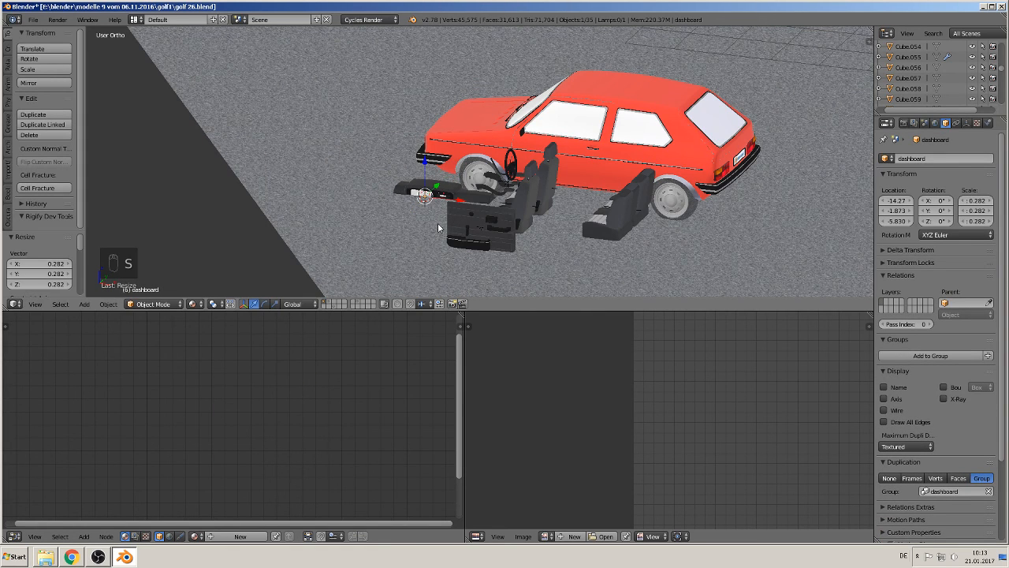
{"action": "key", "text": "r"}
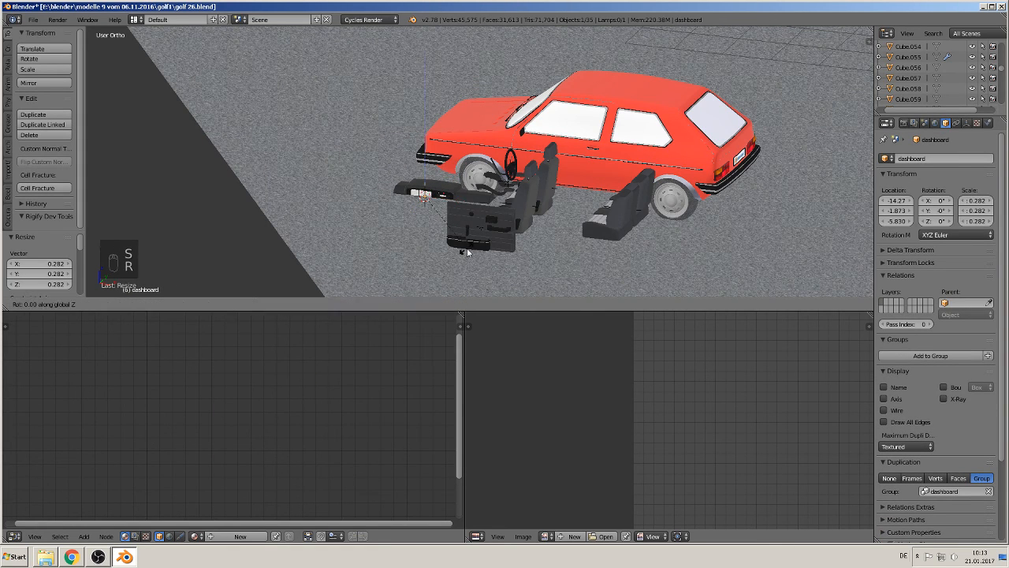
{"action": "type", "text": "-90"}
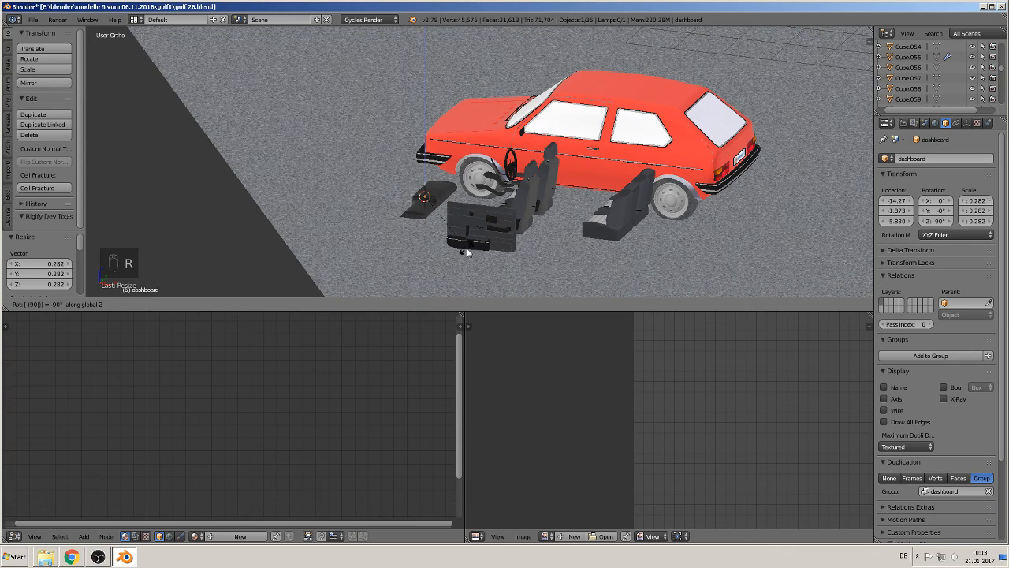
{"action": "left_click", "coordinate": [467, 250]}
Step: Raise the dashboard instance about 0.53 units and turn it 180° about the Z axis
{"action": "left_click_drag", "start_coordinate": [424, 166], "coordinate": [432, 139]}
{"action": "middle_click_drag", "start_coordinate": [443, 181], "coordinate": [518, 195]}
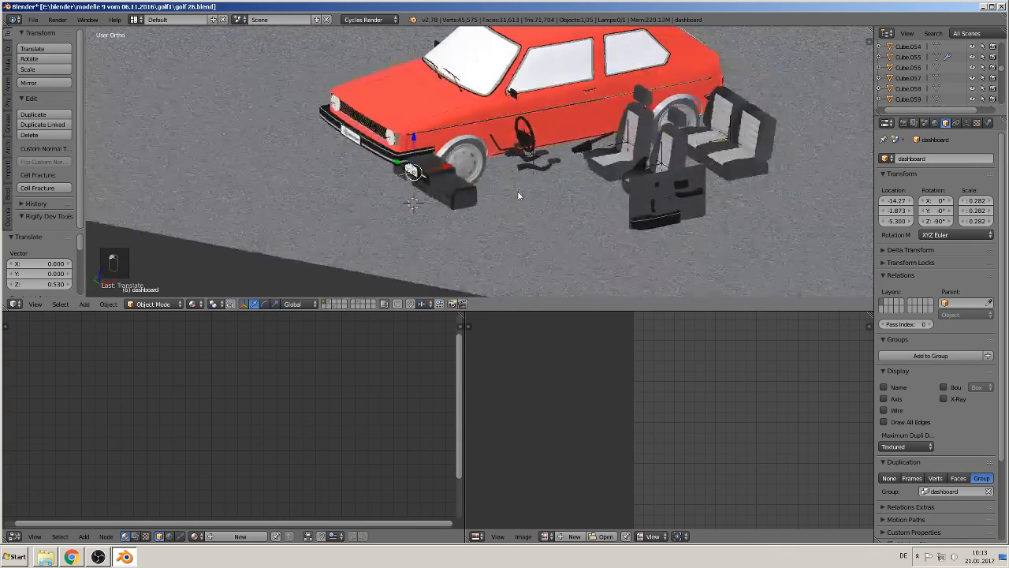
{"action": "scroll", "coordinate": [526, 187], "scroll_direction": "up", "scroll_amount": 3}
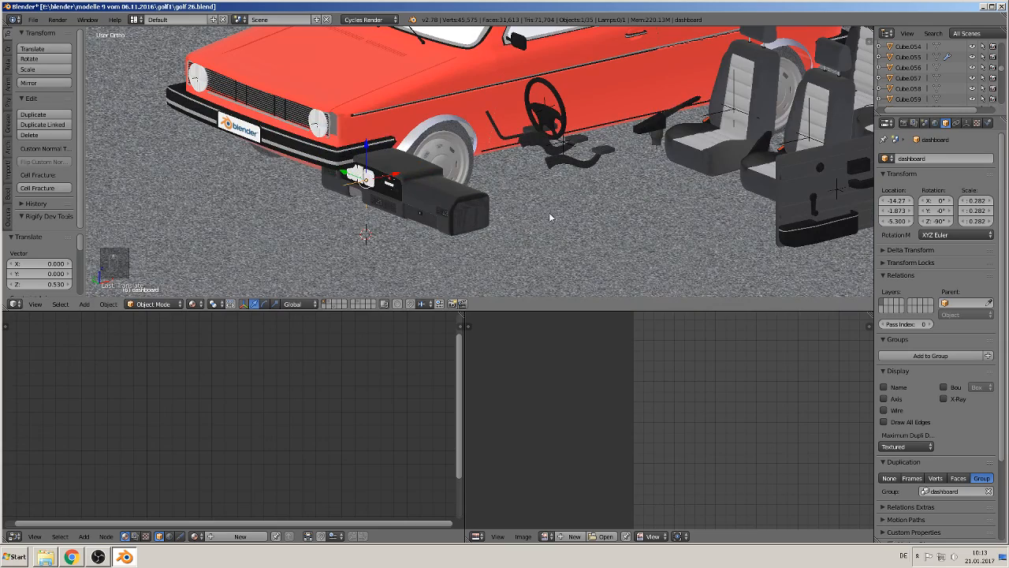
{"action": "type", "text": "r180"}
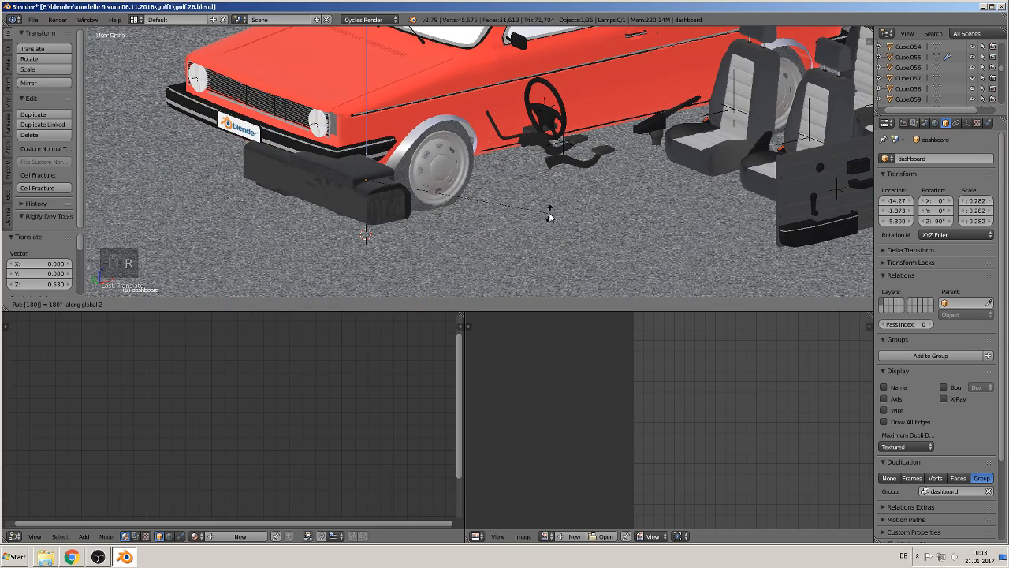
{"action": "key", "text": "Return"}
Step: Move the dashboard instance beside the front wheel to about X -13.70, Y -3.14, Z -4.81
{"action": "middle_click_drag", "start_coordinate": [515, 193], "coordinate": [414, 197]}
{"action": "key", "text": "g"}
{"action": "key", "text": "y"}
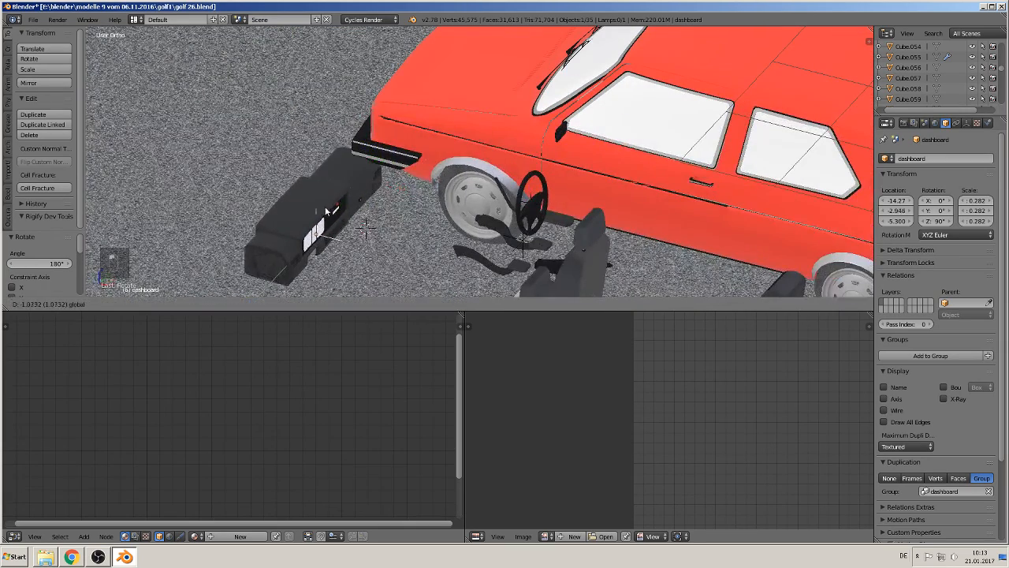
{"action": "left_click_drag", "start_coordinate": [327, 211], "coordinate": [323, 217]}
{"action": "middle_click_drag", "start_coordinate": [325, 227], "coordinate": [328, 206]}
{"action": "left_click_drag", "start_coordinate": [344, 253], "coordinate": [393, 271]}
{"action": "left_click", "coordinate": [366, 222]}
{"action": "left_click_drag", "start_coordinate": [361, 224], "coordinate": [360, 173]}
{"action": "scroll", "coordinate": [441, 180], "scroll_direction": "down", "scroll_amount": 4}
{"action": "middle_click_drag", "start_coordinate": [438, 172], "coordinate": [466, 203]}
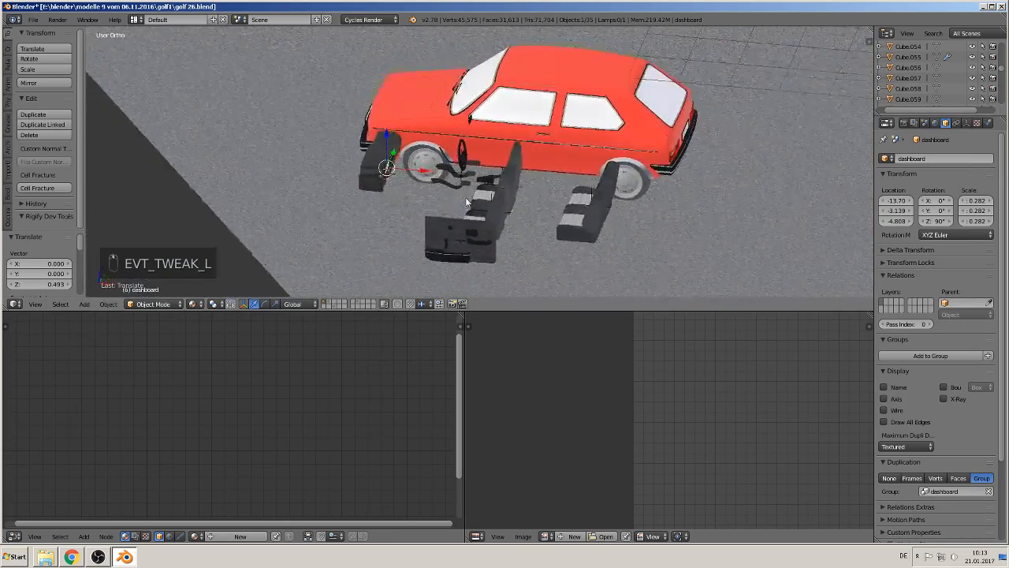
Step: Select the car's doors and move them about 8.18 units along negative Y, out past the seats
{"action": "scroll", "coordinate": [545, 204], "scroll_direction": "up", "scroll_amount": 3}
{"action": "middle_click_drag", "start_coordinate": [567, 217], "coordinate": [626, 203]}
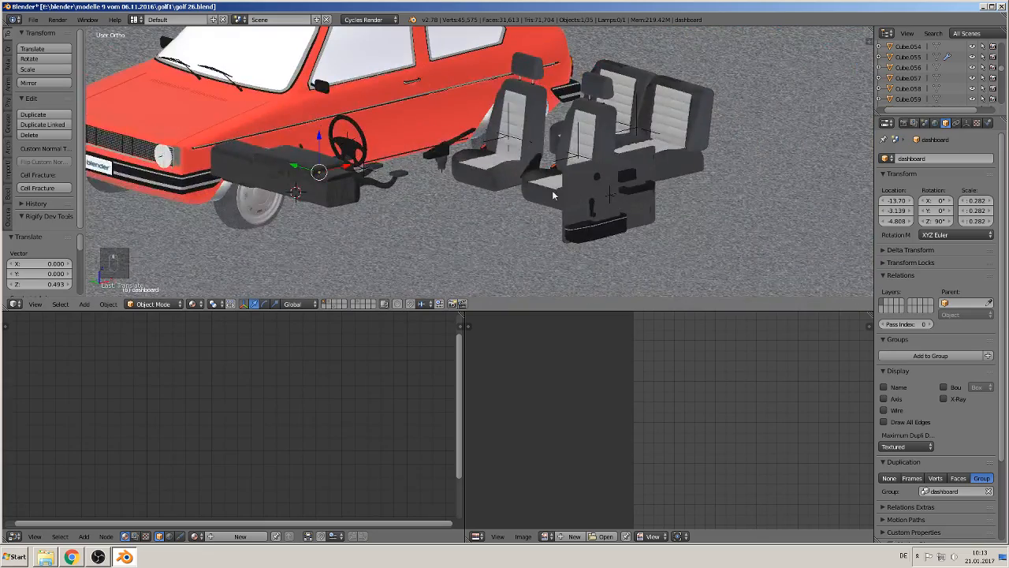
{"action": "middle_click_drag", "start_coordinate": [554, 196], "coordinate": [616, 192]}
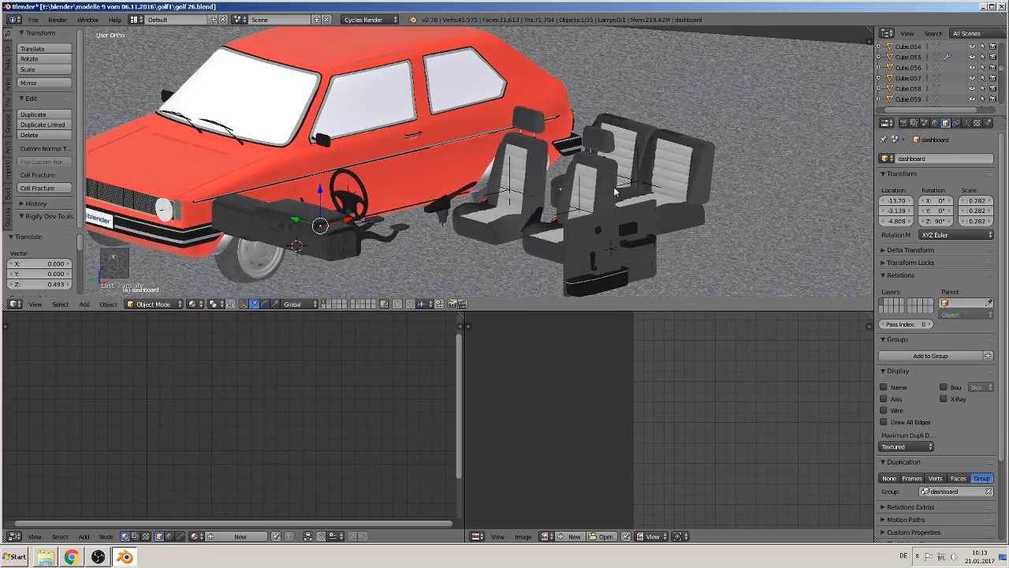
{"action": "right_click", "coordinate": [377, 143]}
{"action": "scroll", "coordinate": [382, 188], "scroll_direction": "down", "scroll_amount": 2}
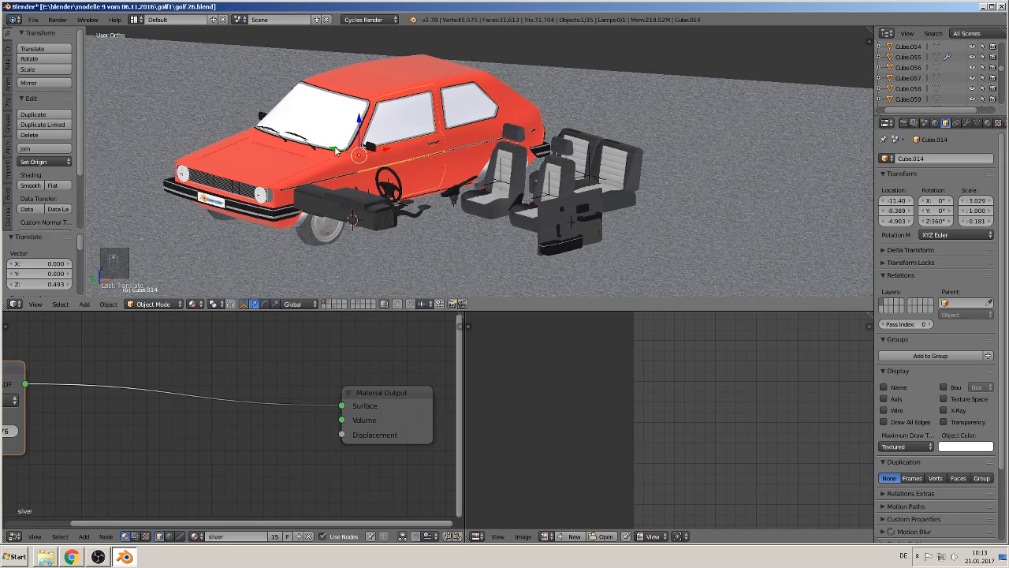
{"action": "left_click_drag", "start_coordinate": [335, 149], "coordinate": [669, 275]}
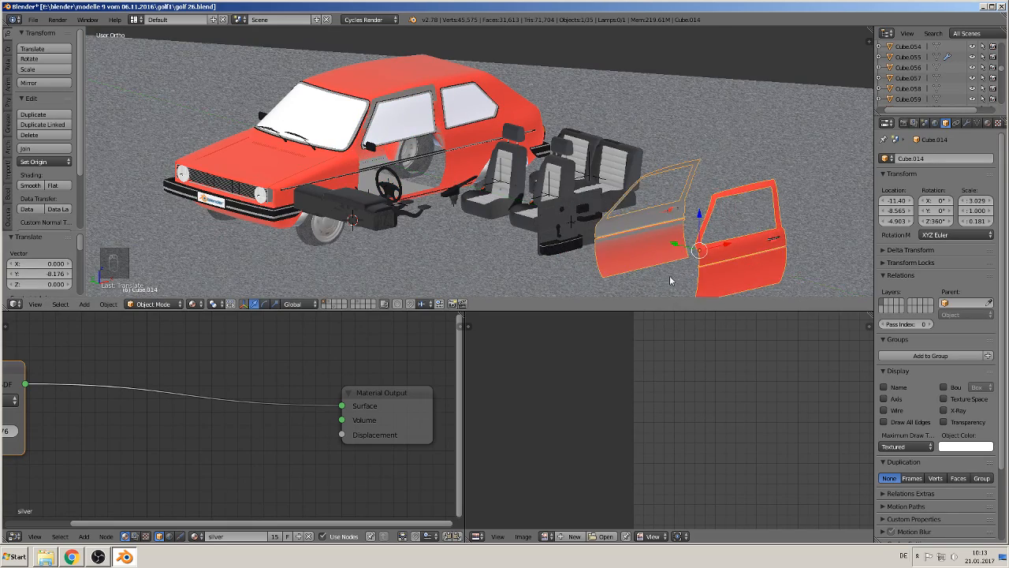
{"action": "middle_click_drag", "start_coordinate": [669, 277], "coordinate": [769, 172]}
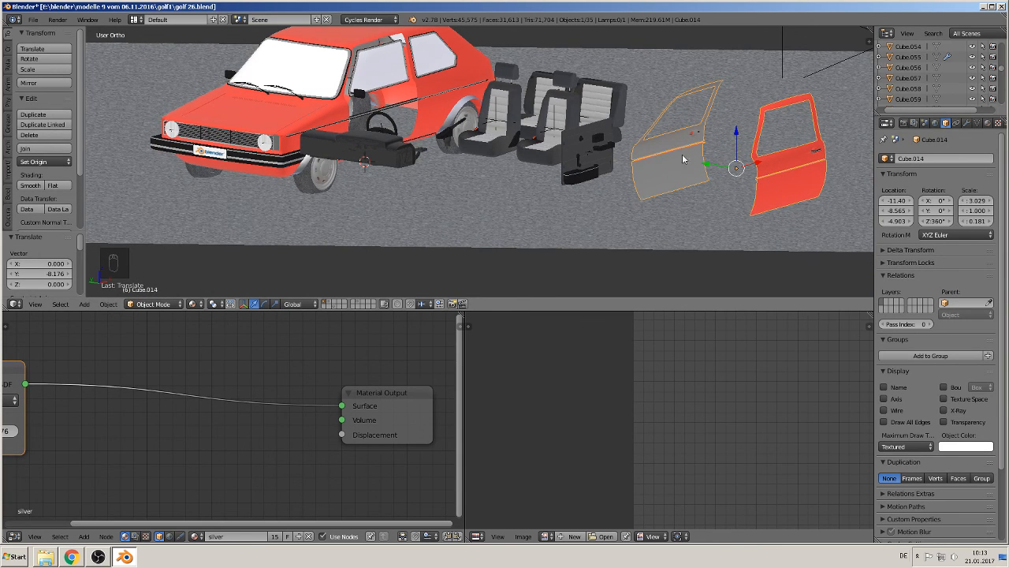
Step: Select the car's window glass and move it about 6.26 units along Y, away from the body
{"action": "middle_click_drag", "start_coordinate": [513, 147], "coordinate": [538, 196], "text": "shift"}
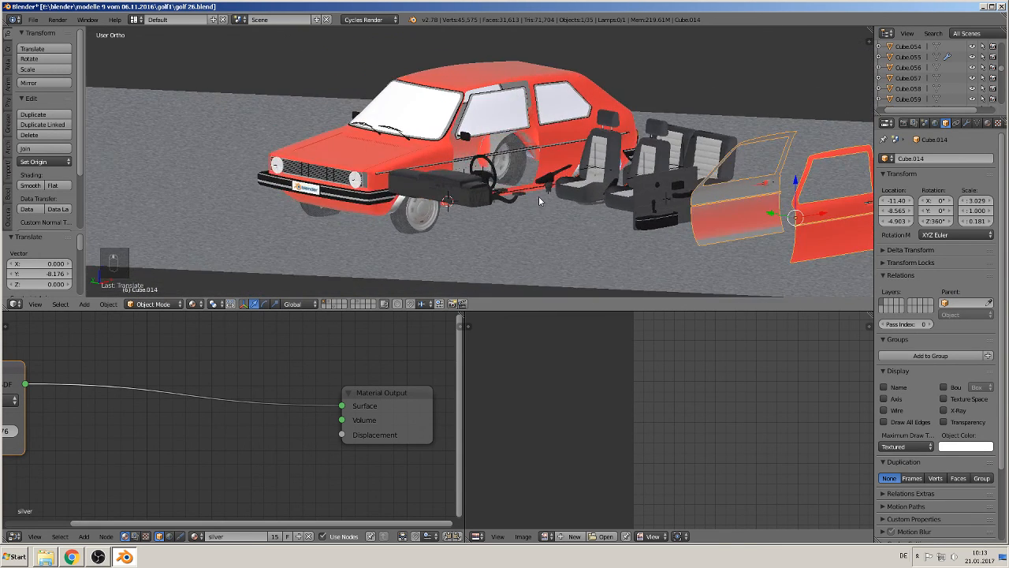
{"action": "scroll", "coordinate": [499, 166], "scroll_direction": "up", "scroll_amount": 1}
{"action": "scroll", "coordinate": [499, 165], "scroll_direction": "up", "scroll_amount": 5}
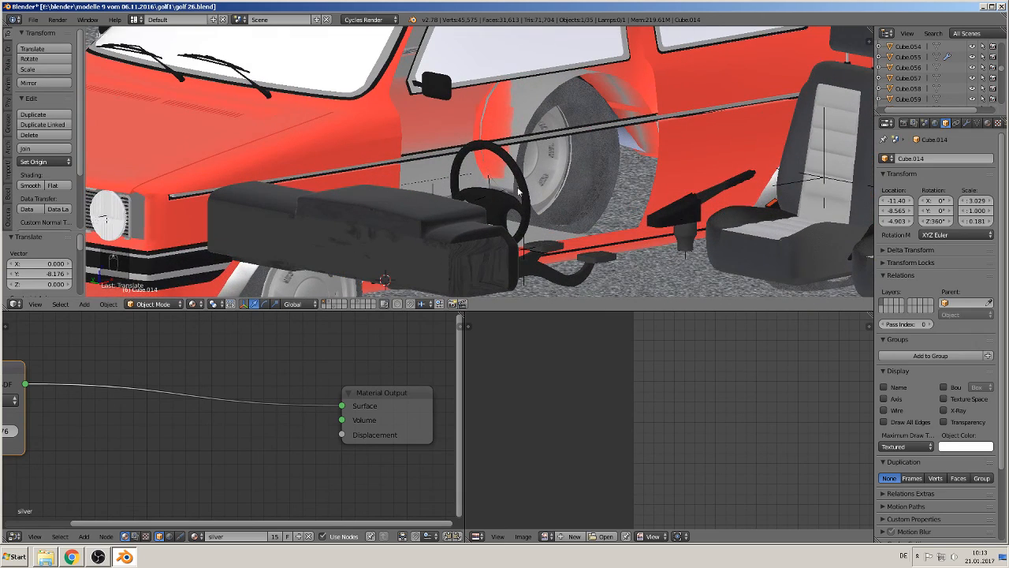
{"action": "scroll", "coordinate": [505, 146], "scroll_direction": "down", "scroll_amount": 7}
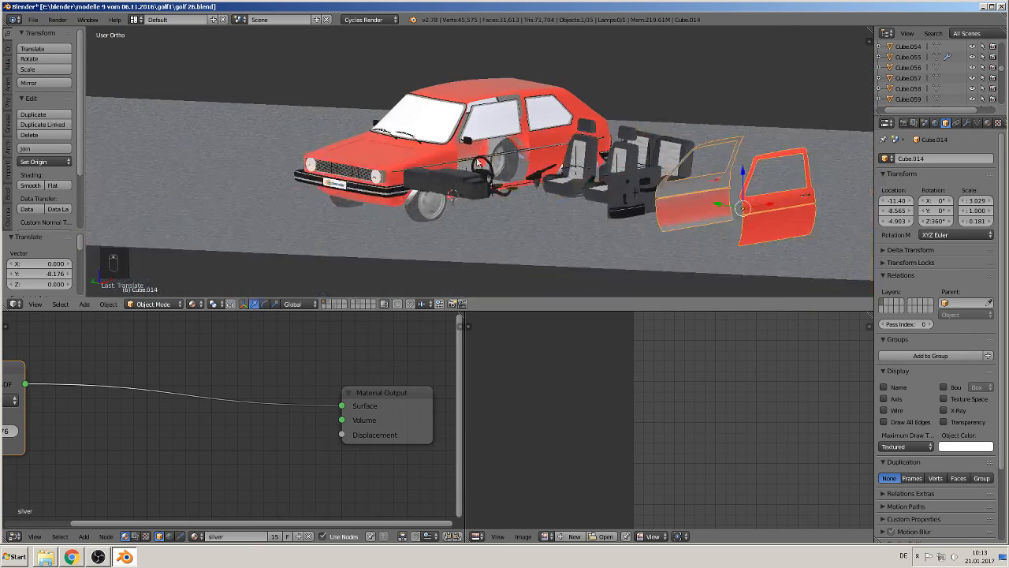
{"action": "right_click", "coordinate": [428, 119]}
{"action": "key", "text": "g"}
{"action": "key", "text": "y"}
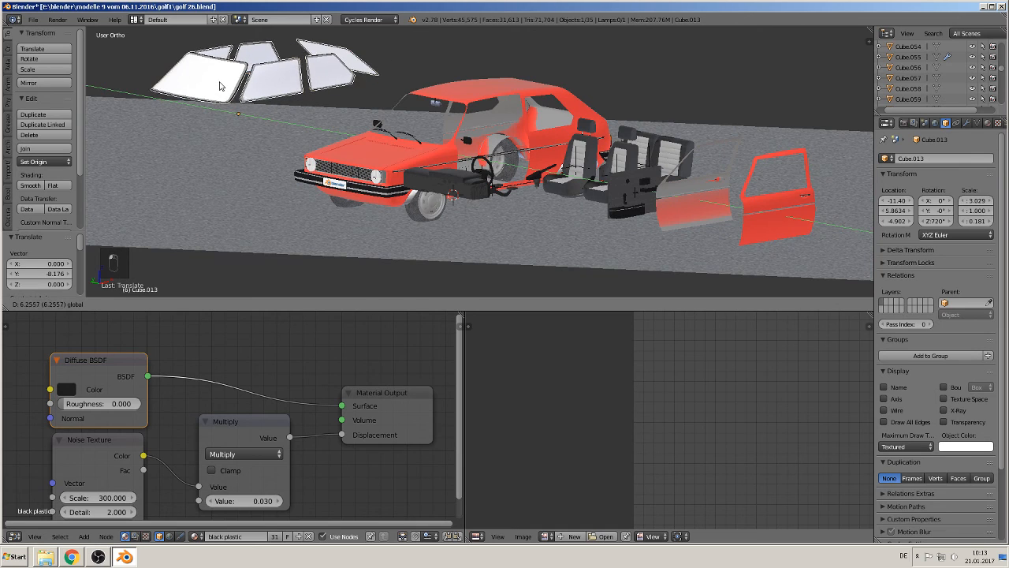
{"action": "left_click", "coordinate": [220, 86]}
Step: Inspect the opened-up car interior from the front and rear and select the red body shell
{"action": "middle_click_drag", "start_coordinate": [220, 86], "coordinate": [504, 128]}
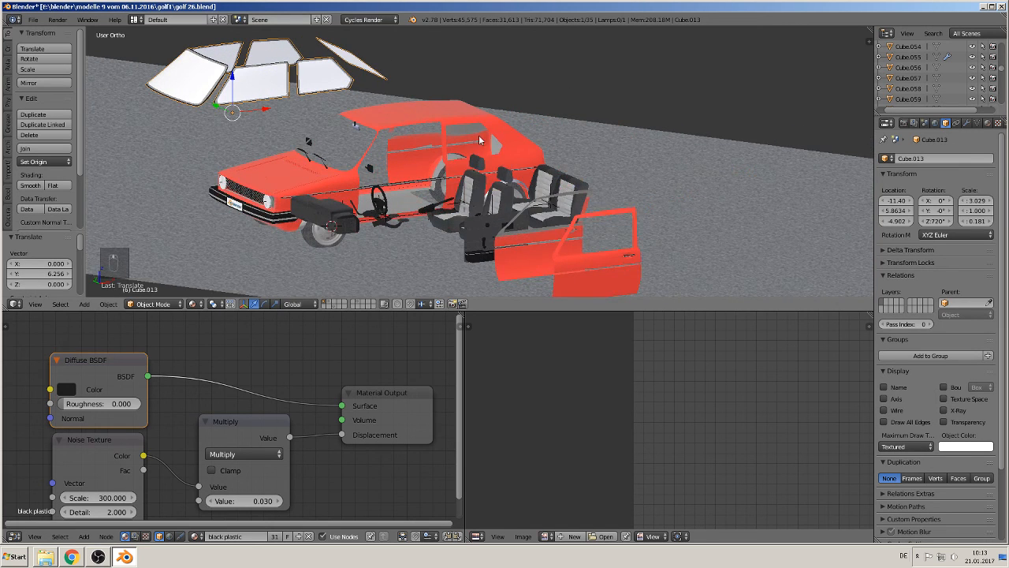
{"action": "middle_click_drag", "start_coordinate": [511, 146], "coordinate": [451, 160]}
{"action": "scroll", "coordinate": [470, 168], "scroll_direction": "up", "scroll_amount": 6}
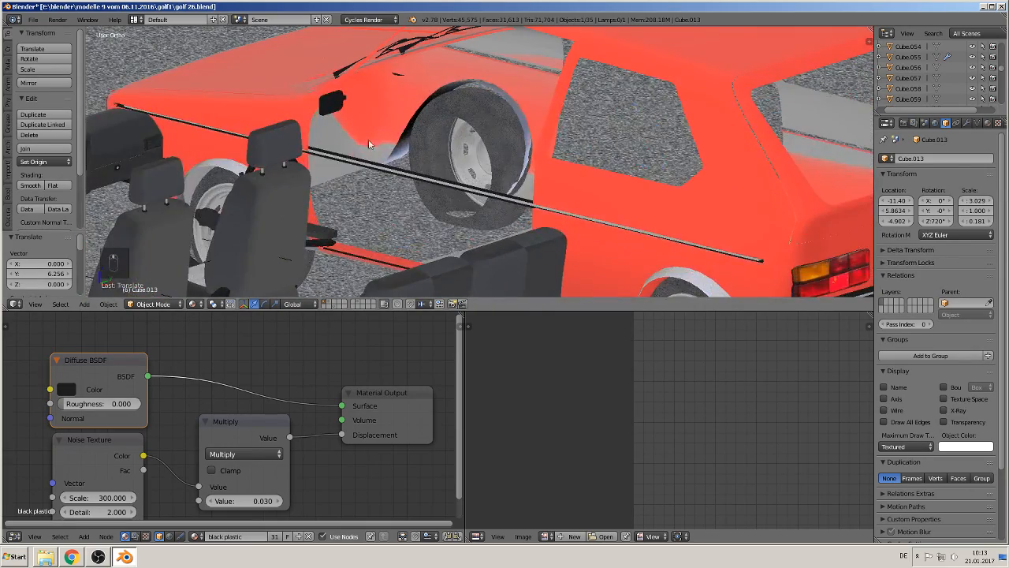
{"action": "scroll", "coordinate": [448, 121], "scroll_direction": "down", "scroll_amount": 5}
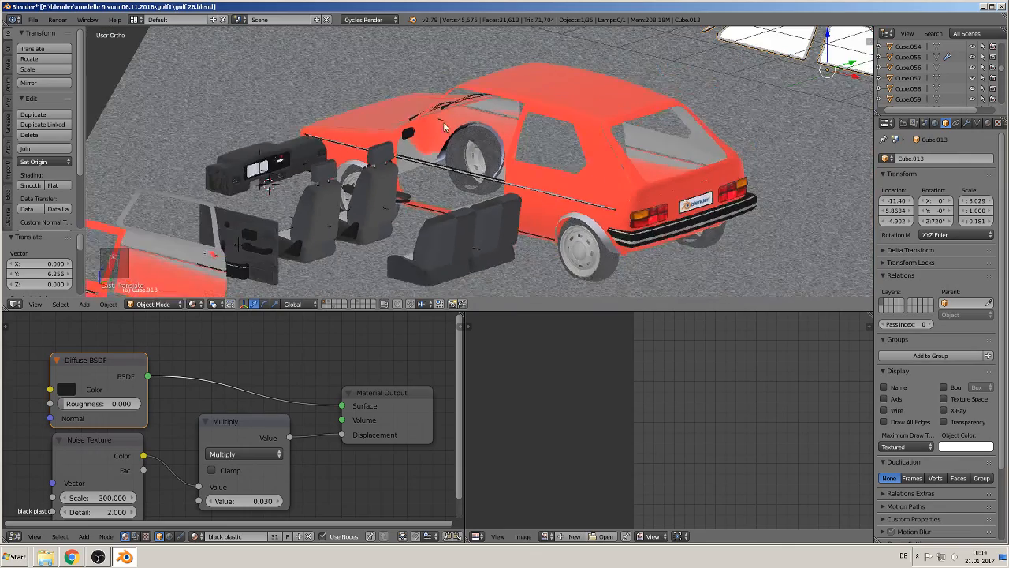
{"action": "middle_click_drag", "start_coordinate": [448, 118], "coordinate": [431, 135]}
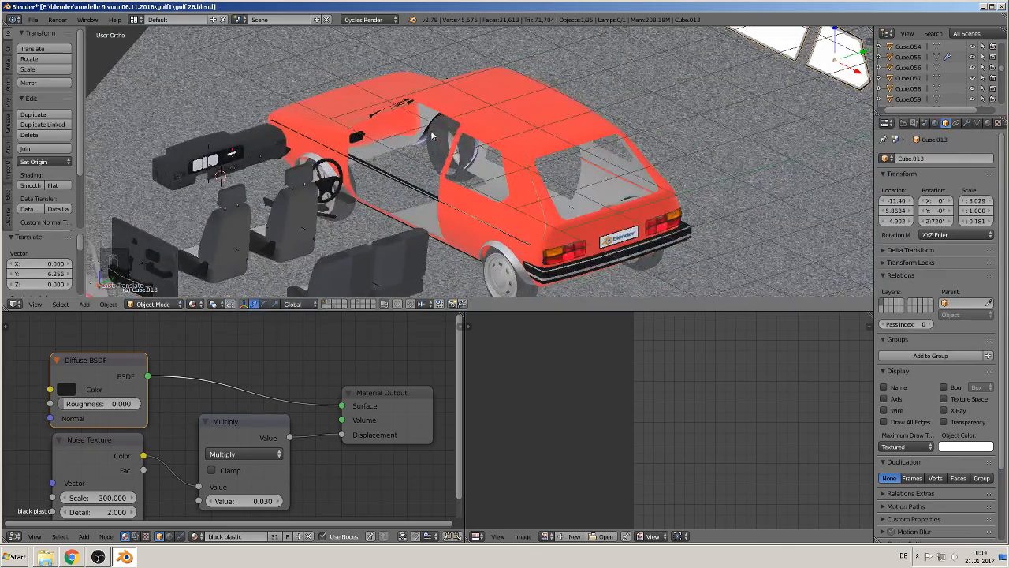
{"action": "right_click", "coordinate": [535, 191]}
{"action": "right_click", "coordinate": [545, 195]}
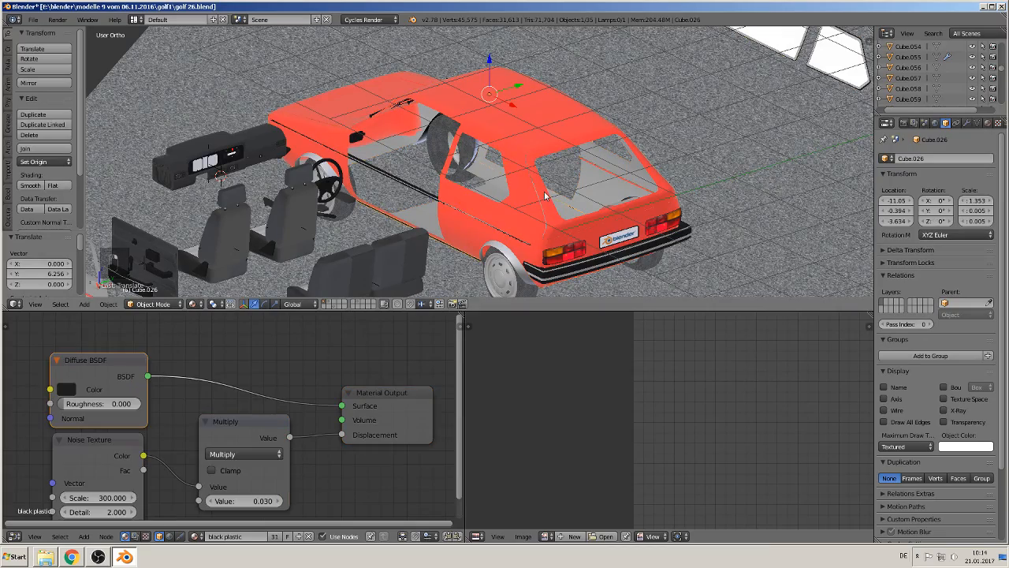
{"action": "right_click", "coordinate": [551, 205]}
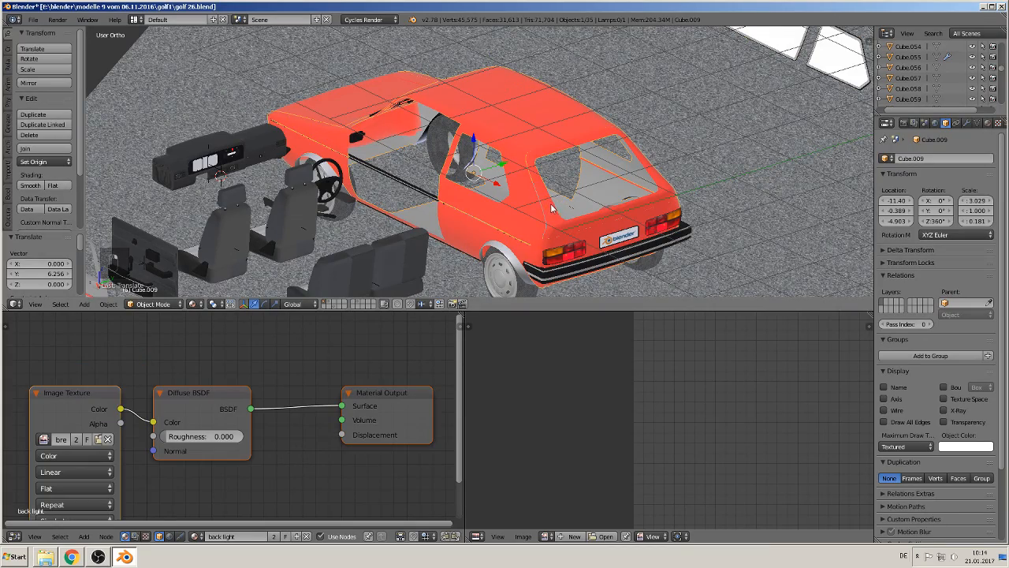
{"action": "middle_click_drag", "start_coordinate": [552, 207], "coordinate": [455, 238]}
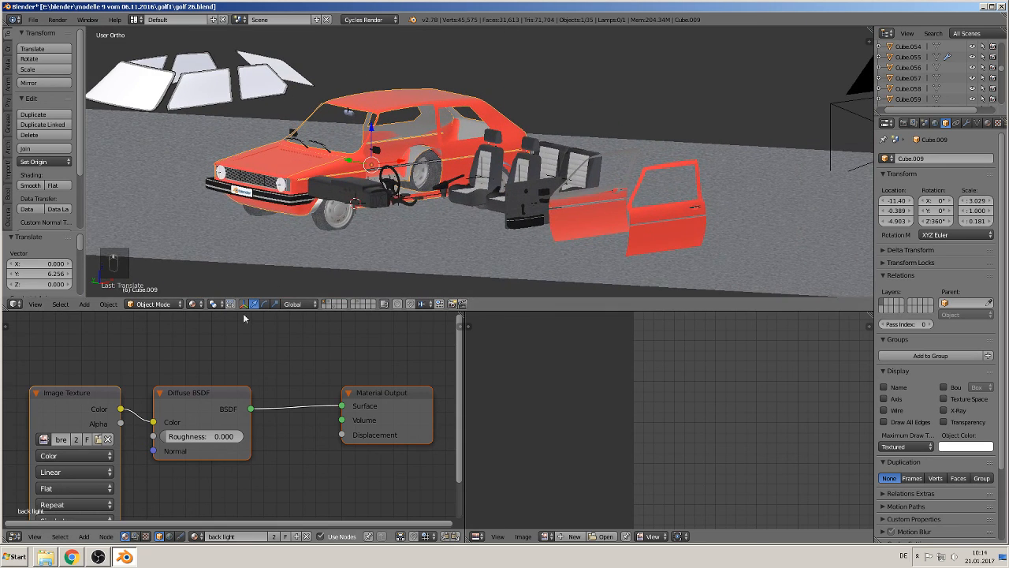